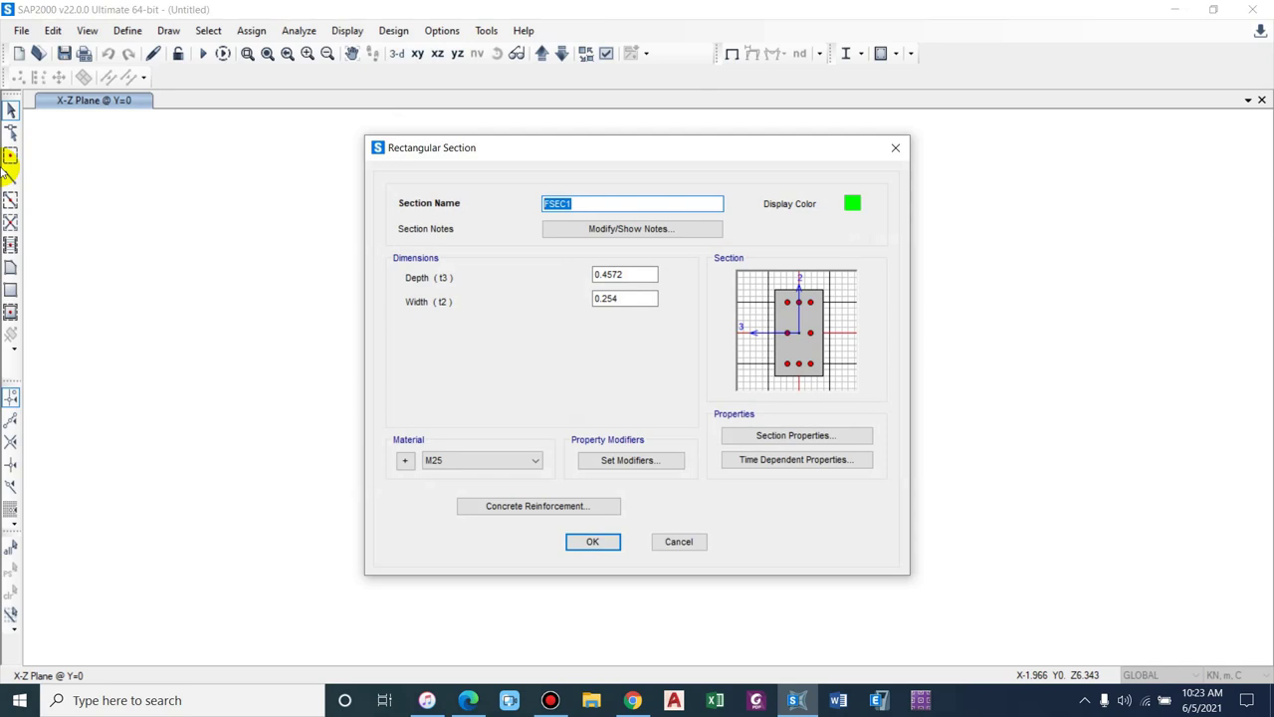
# - Name the rectangular section WALL 0.5 and compute 0.1 × 5 in the calculator
pyautogui.write('WALL 0.5')
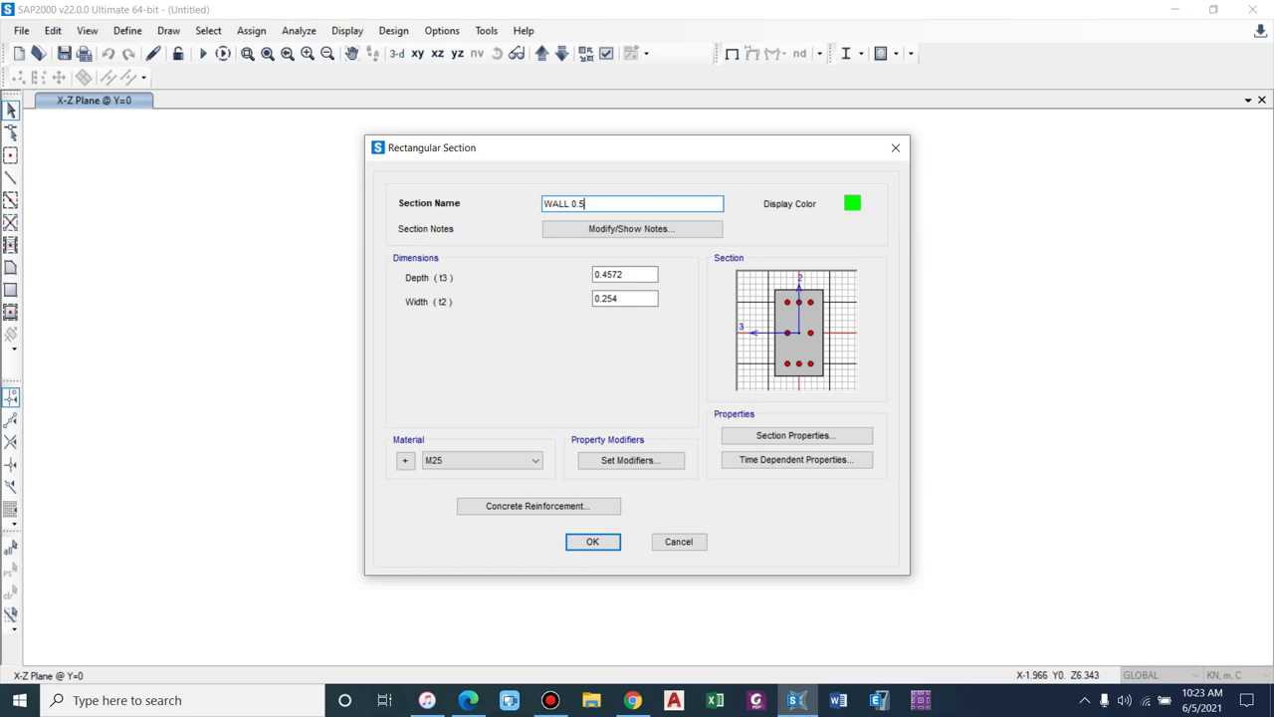
pyautogui.press('XF86Calculator')
pyautogui.write('0.1*')
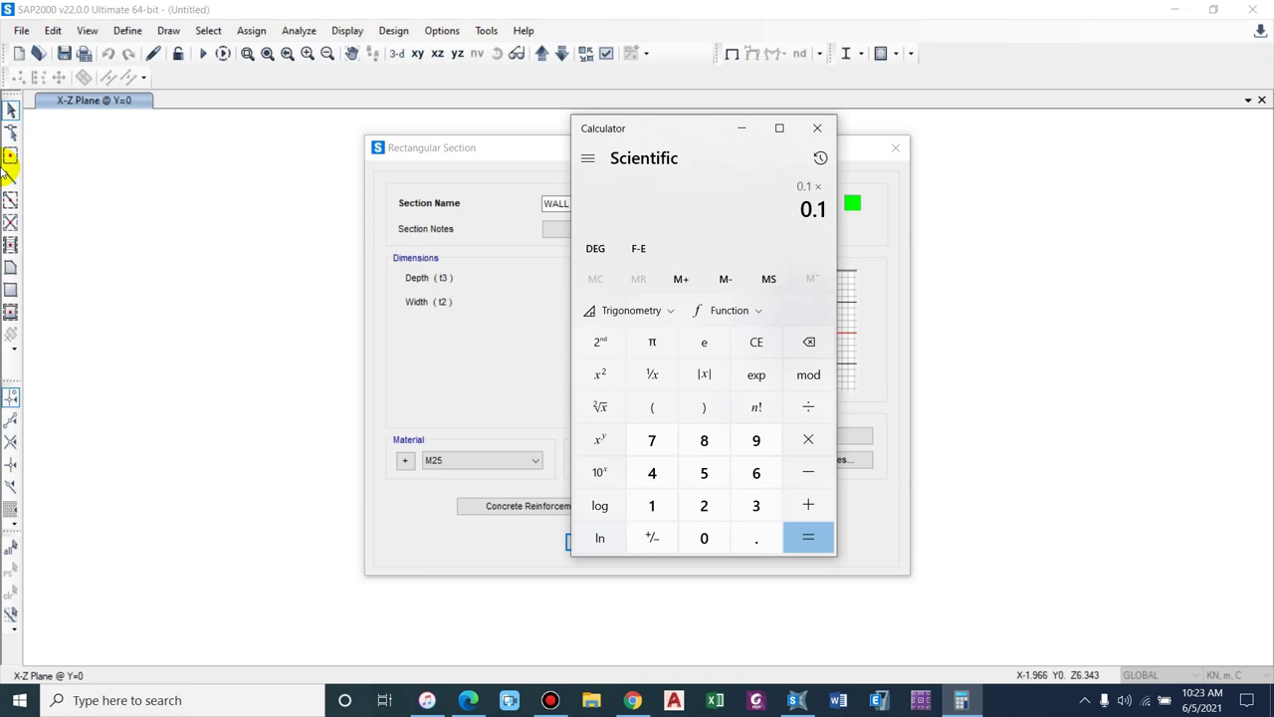
pyautogui.write('5')
pyautogui.press('Return')
pyautogui.click(817, 127)
# - Set the wall section's depth to 0.5 m and its width to 1 m
pyautogui.doubleClick(637, 275)
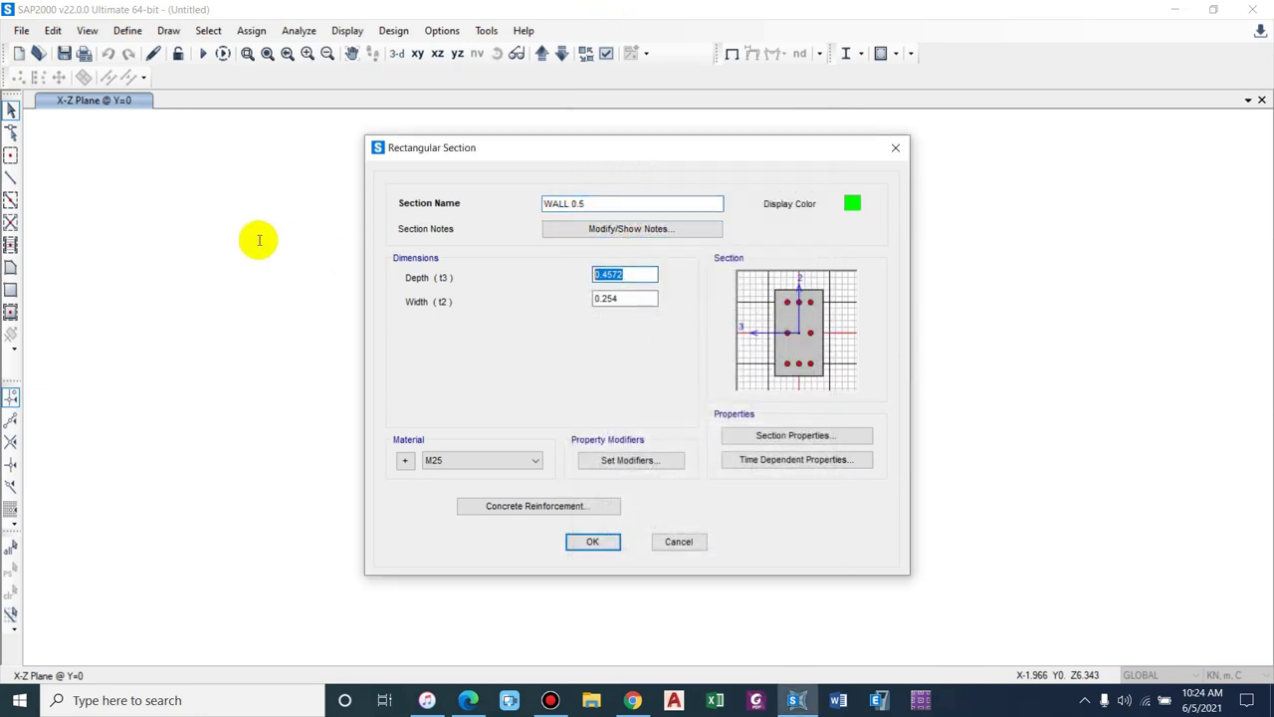
pyautogui.write('0.5')
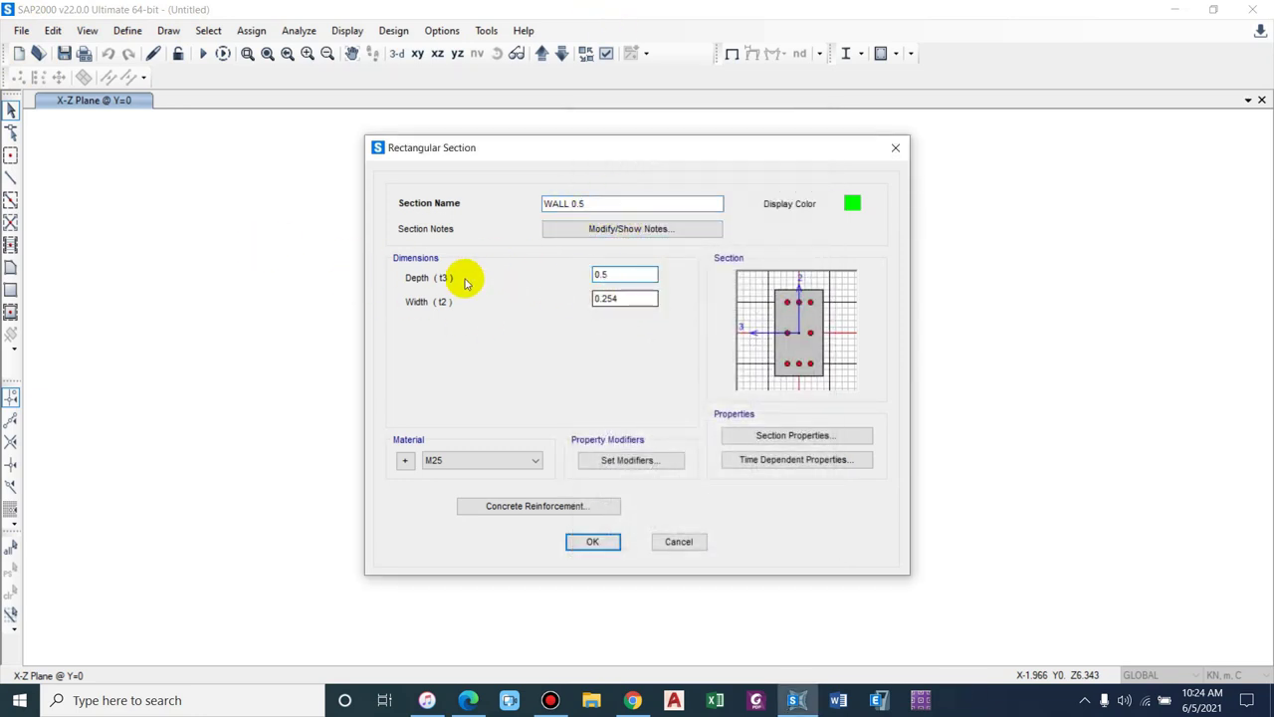
pyautogui.write('1')
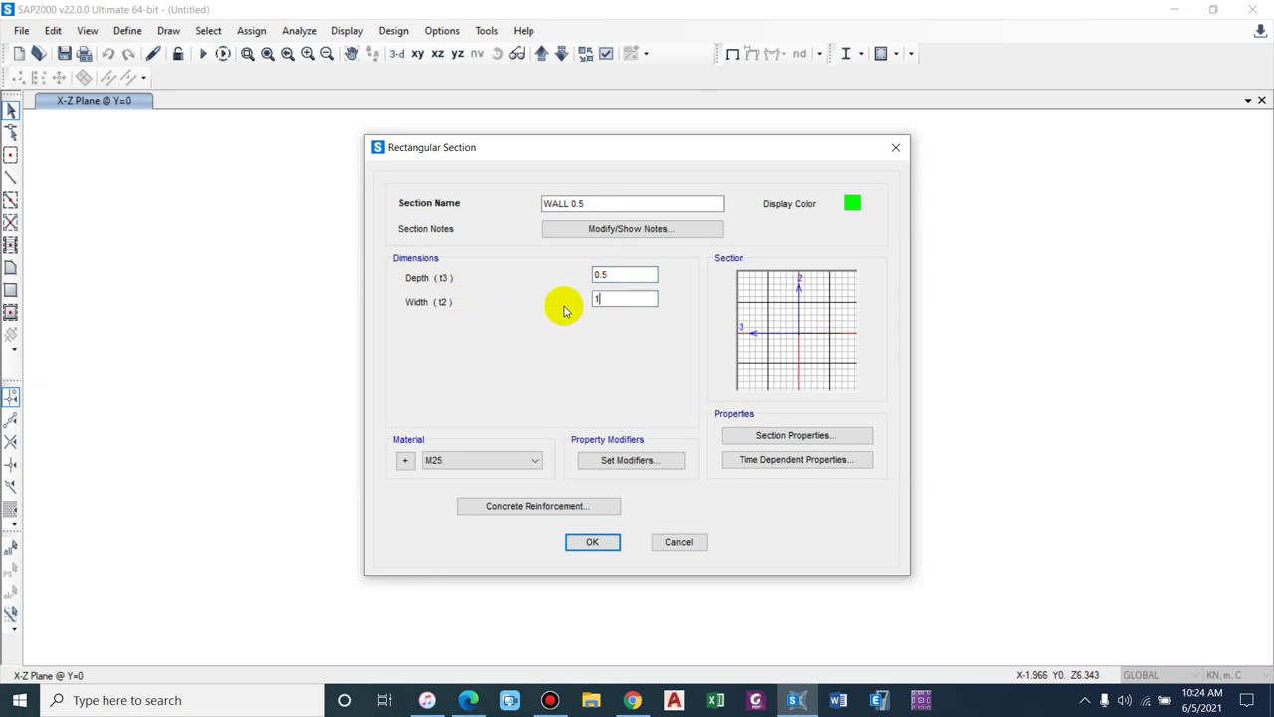
# - In the wall section's concrete reinforcement, use HYSD500 for longitudinal and confinement bars and set the design type to Beam (M3 Design Only)
pyautogui.click(546, 507)
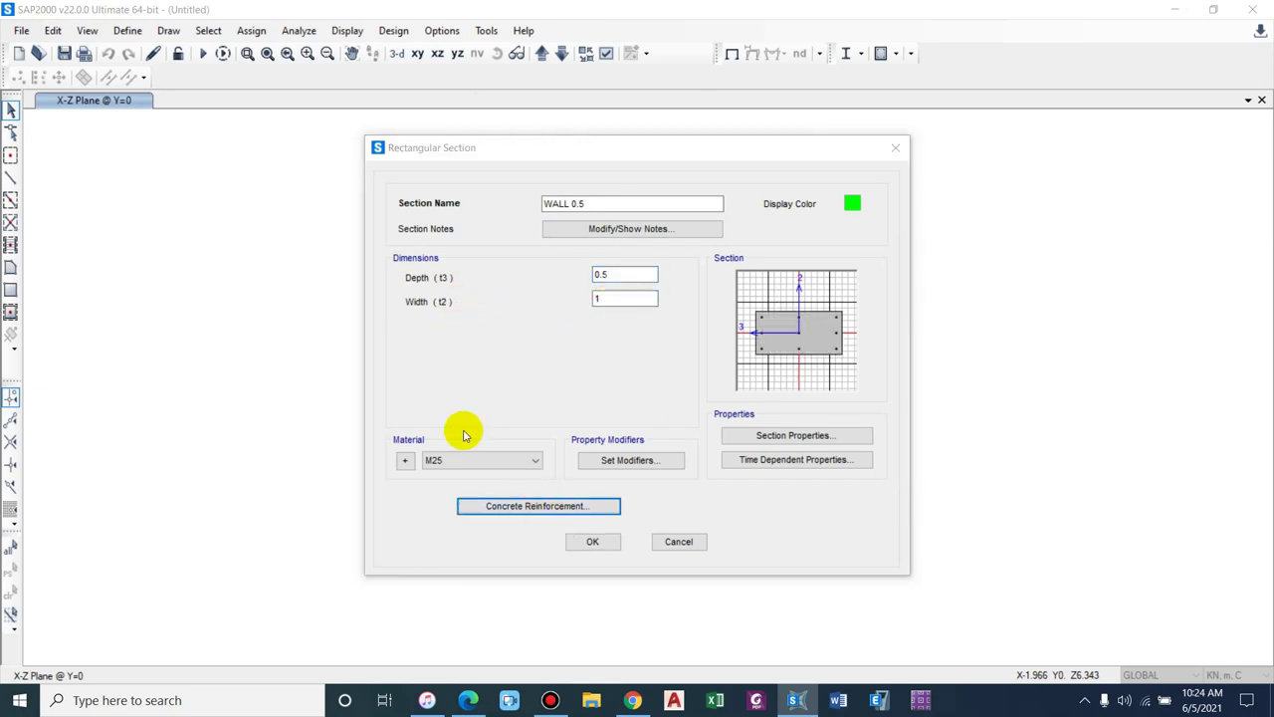
pyautogui.click(683, 162)
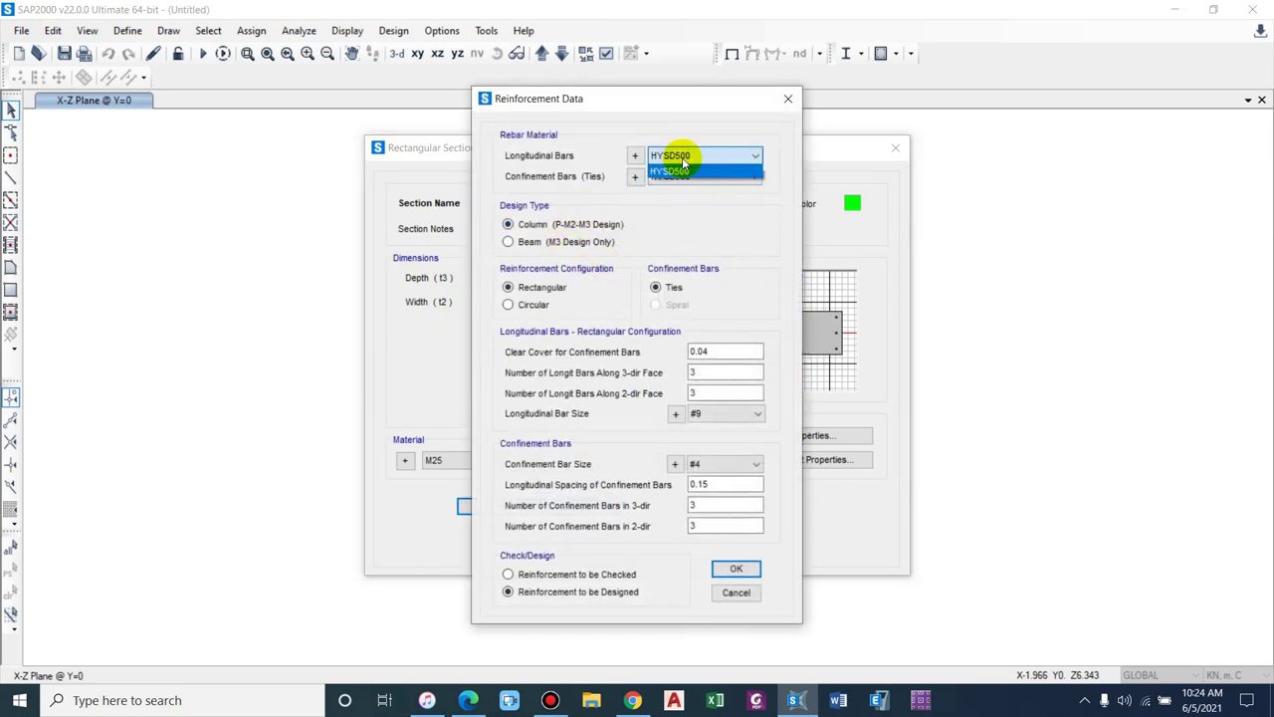
pyautogui.click(683, 159)
pyautogui.click(695, 176)
pyautogui.click(697, 189)
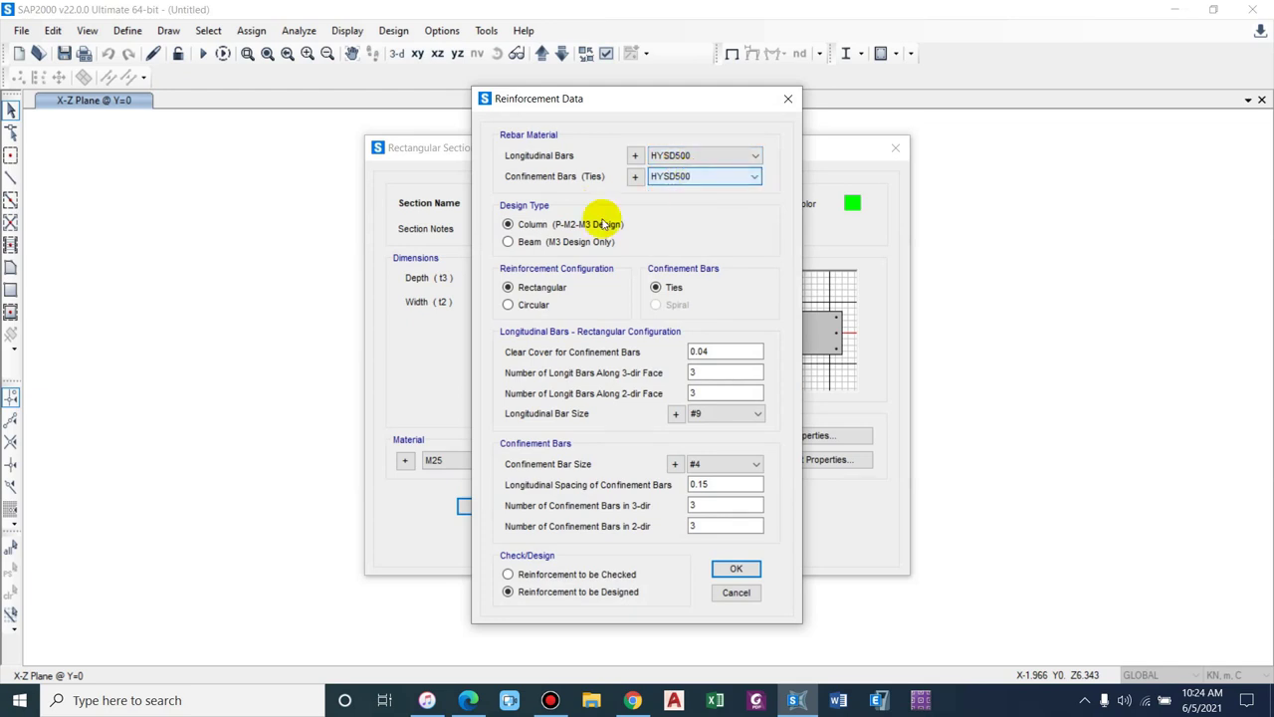
pyautogui.click(522, 243)
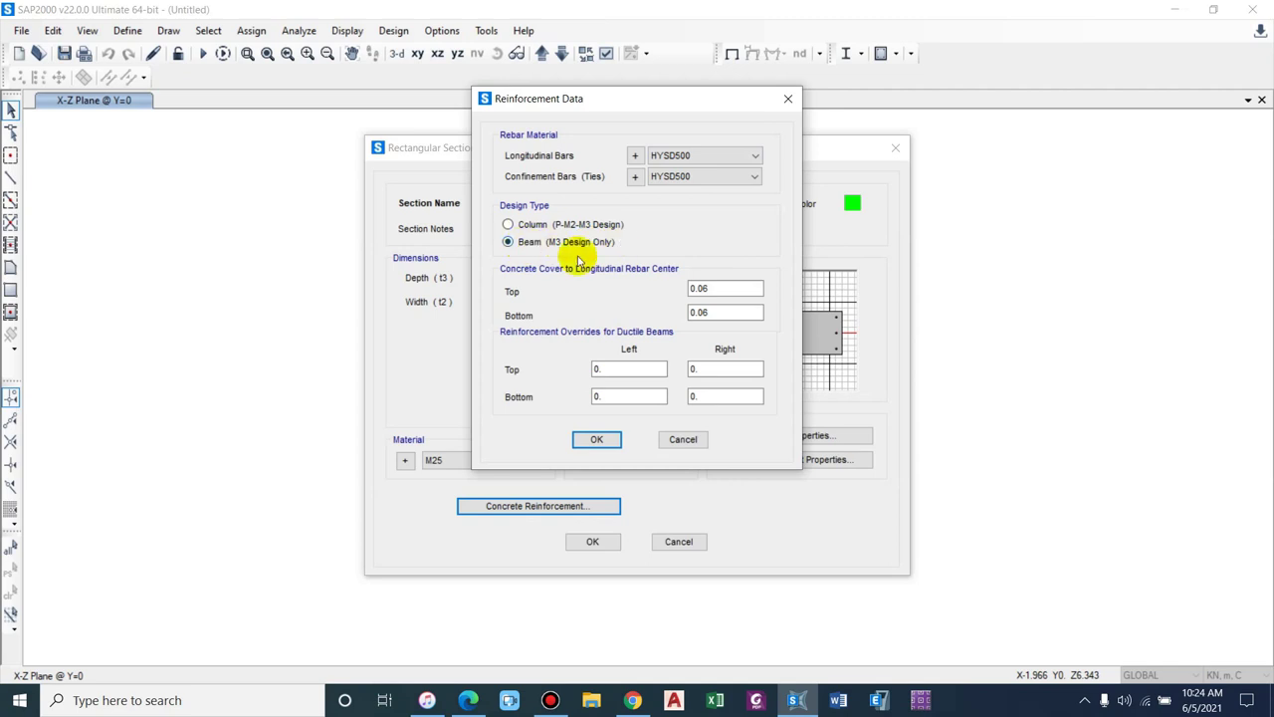
# - Set the top and bottom concrete cover to 0.05 m and accept the wall section
pyautogui.click(722, 290)
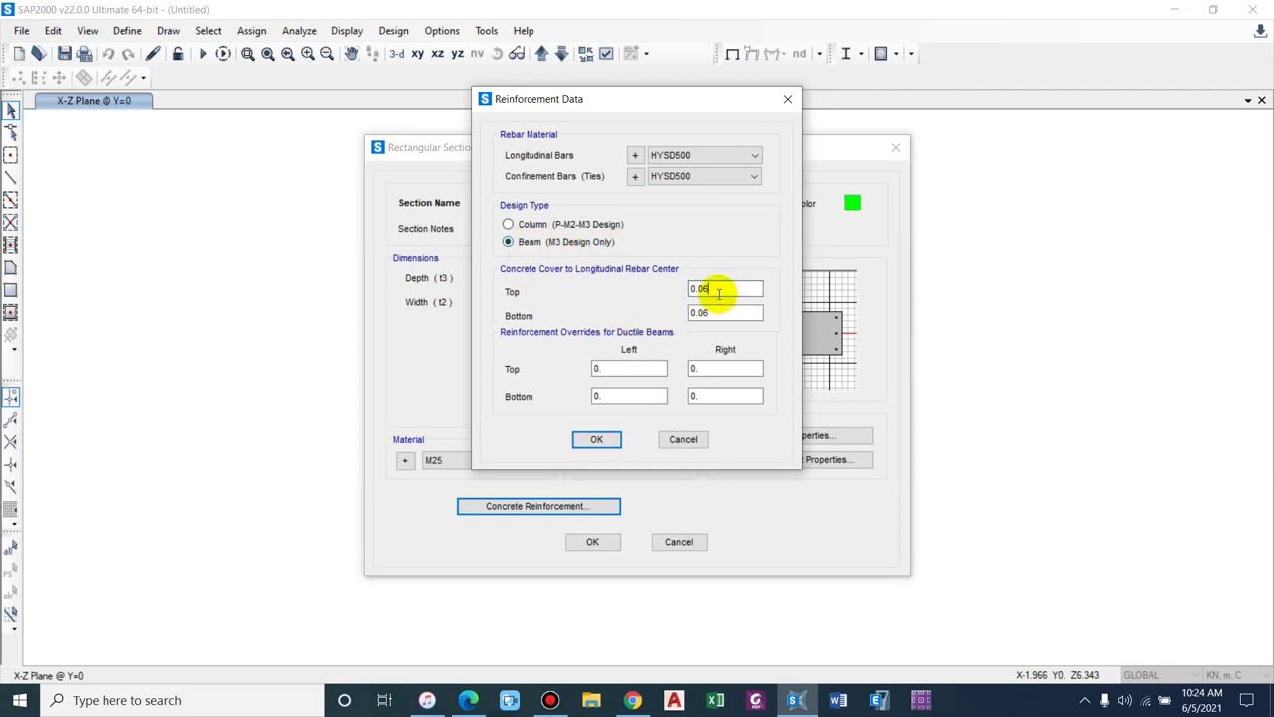
pyautogui.write('5')
pyautogui.click(724, 311)
pyautogui.press('BackSpace')
pyautogui.write('5')
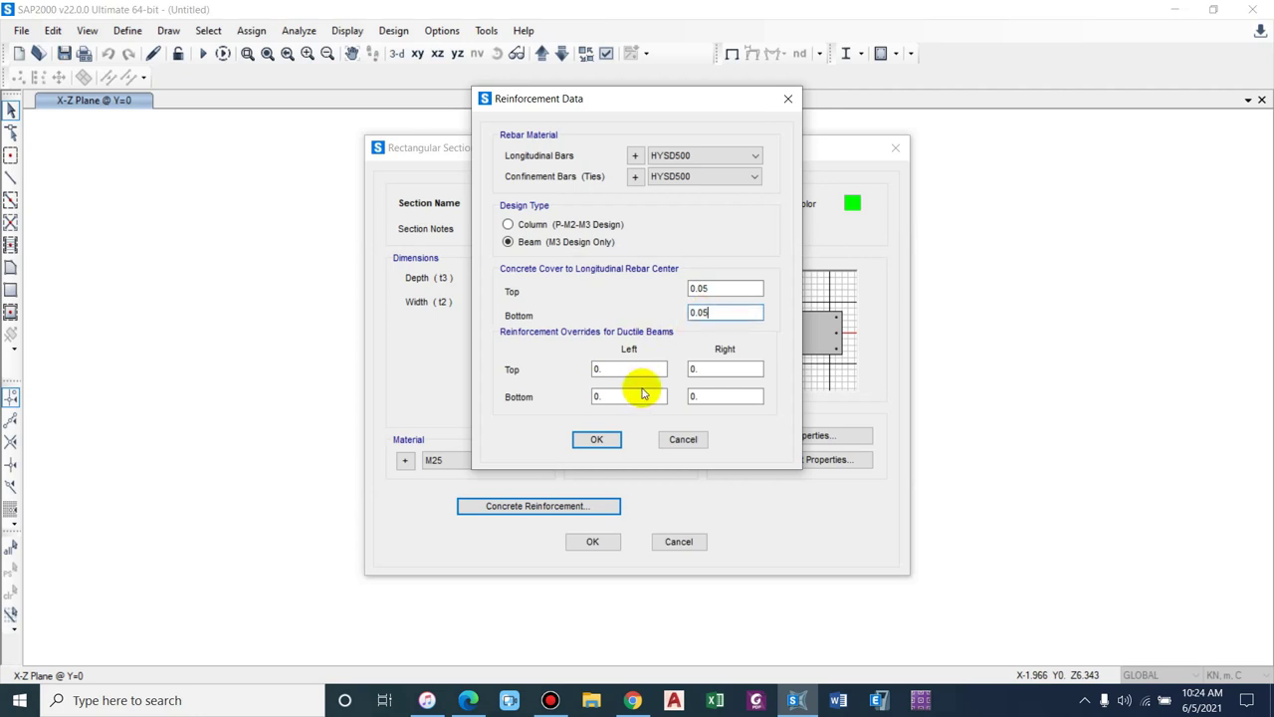
pyautogui.click(596, 438)
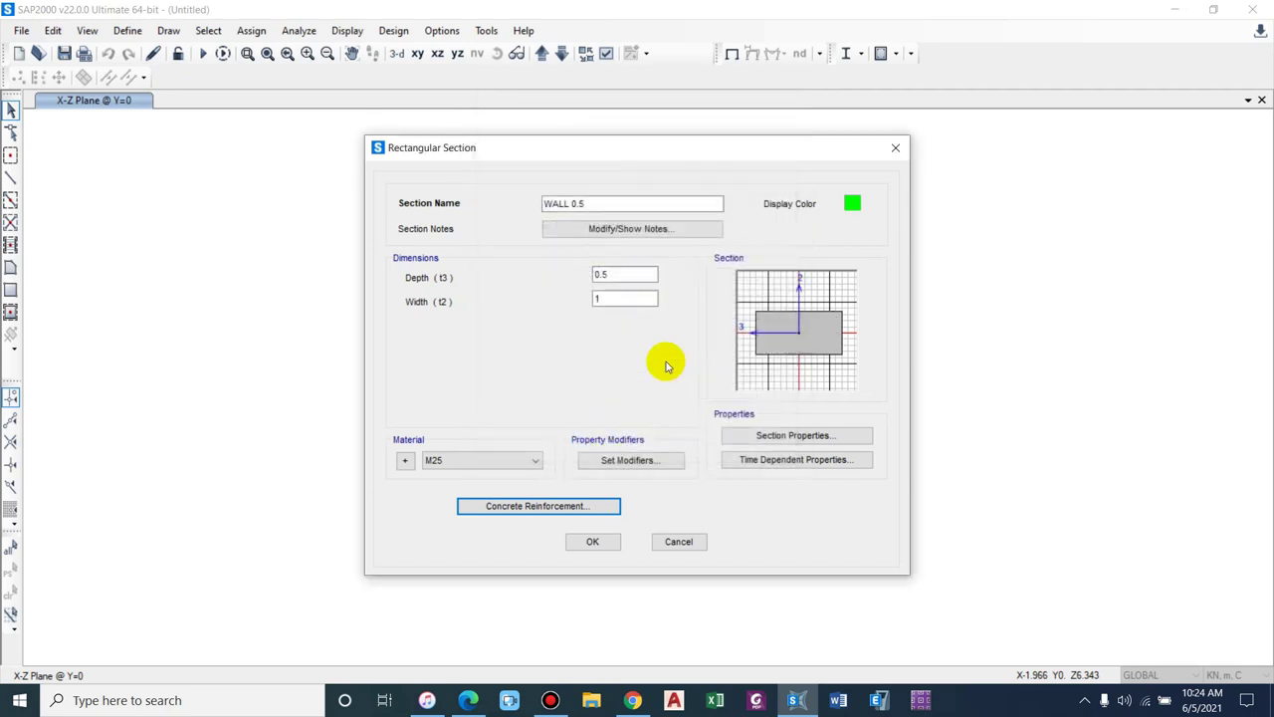
pyautogui.click(601, 546)
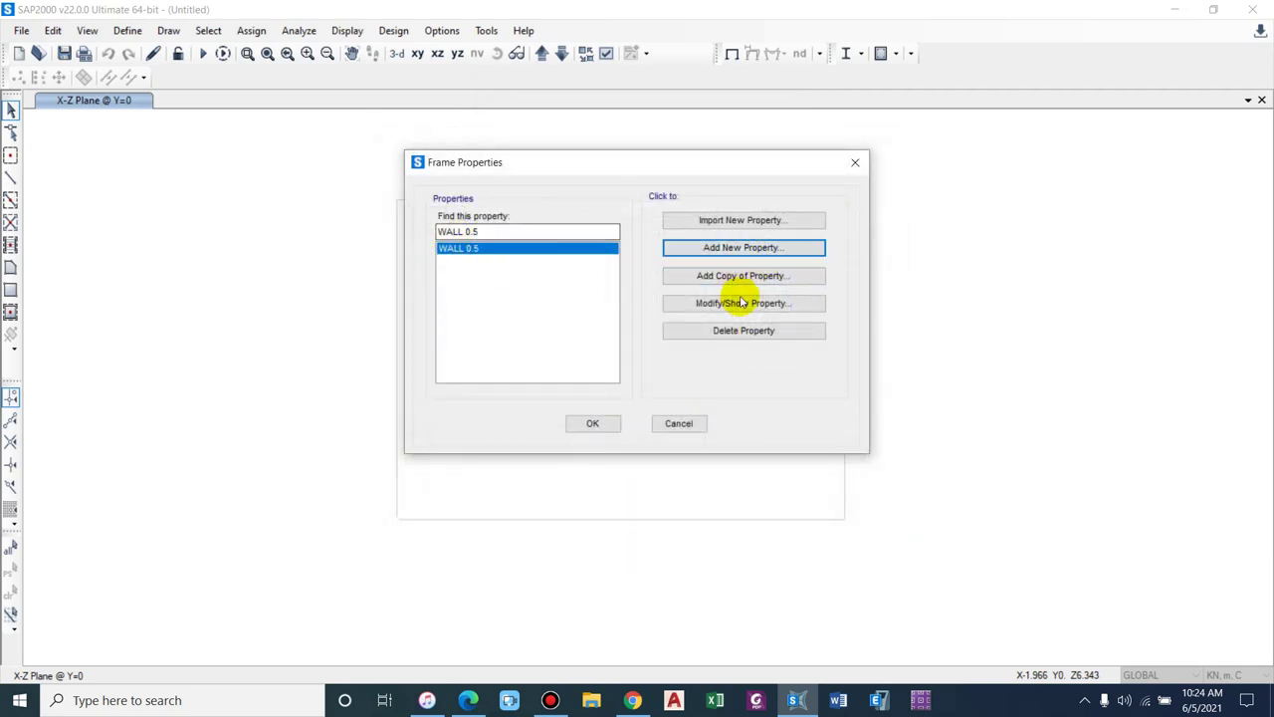
# - Add a copy of the WALL 0.5 section named SLAB 0.5 and accept the frame properties
pyautogui.click(734, 276)
pyautogui.doubleClick(596, 202)
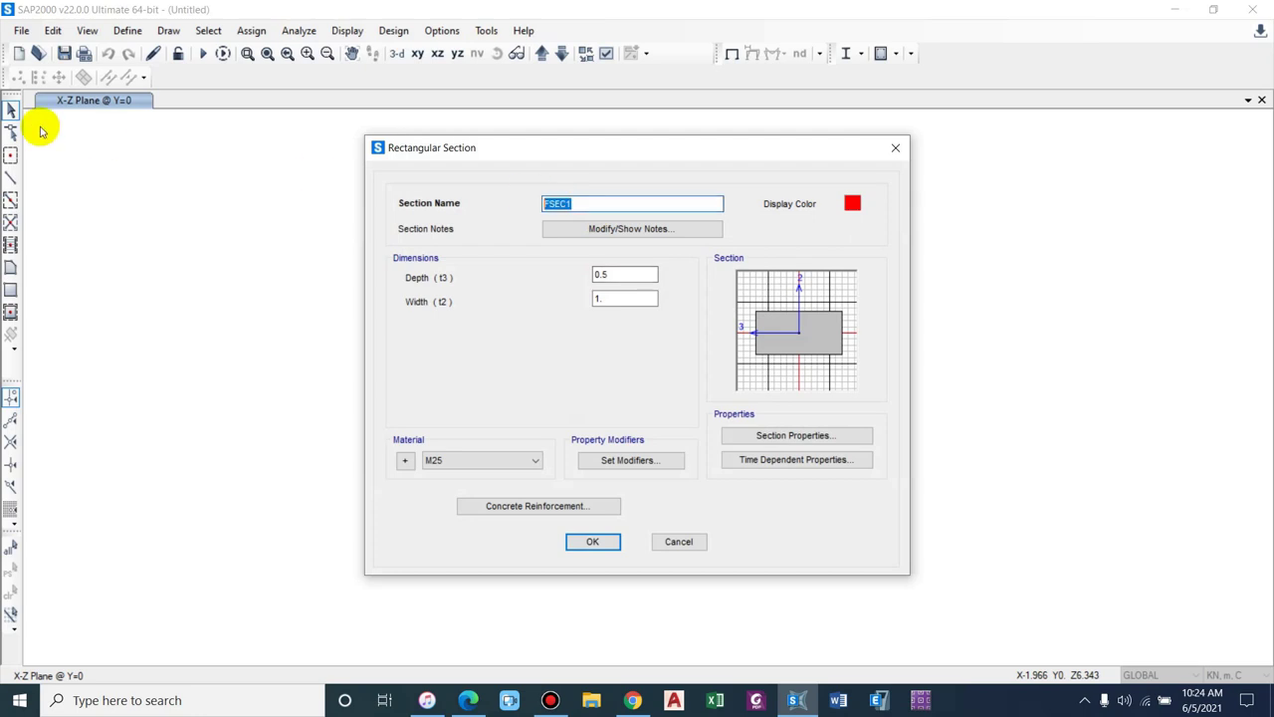
pyautogui.write('SLAB 0.5')
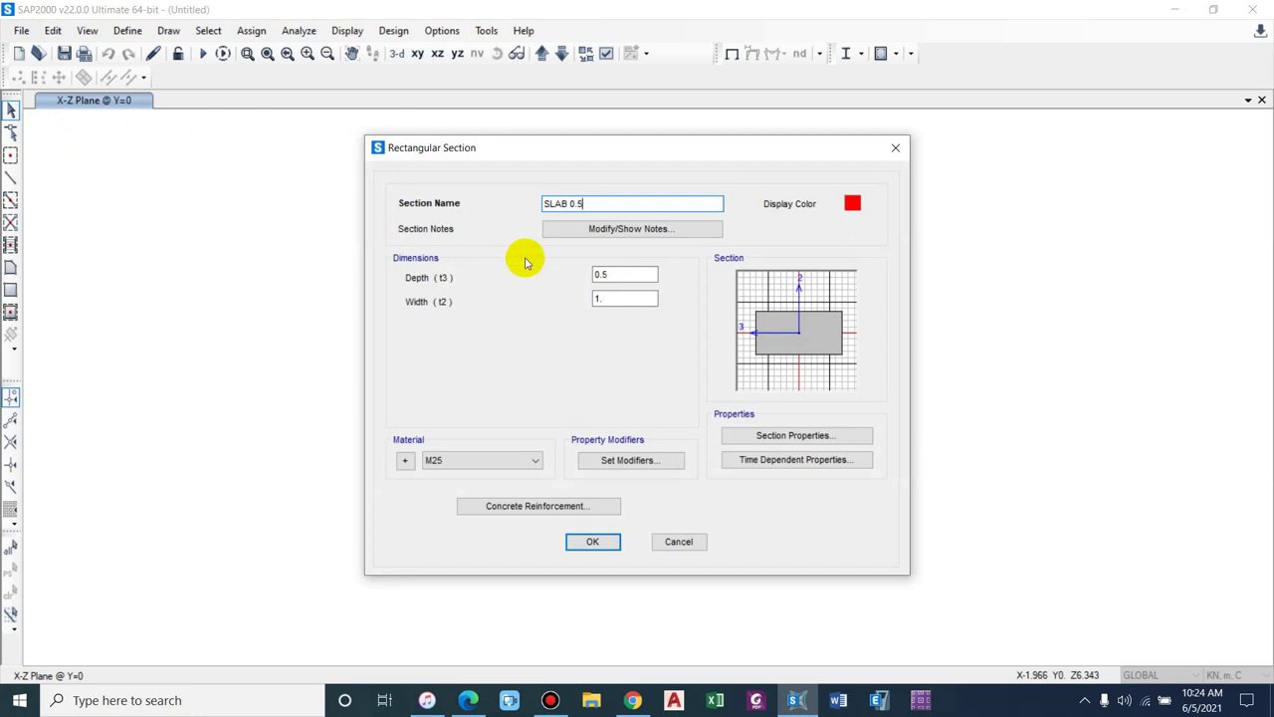
pyautogui.click(615, 274)
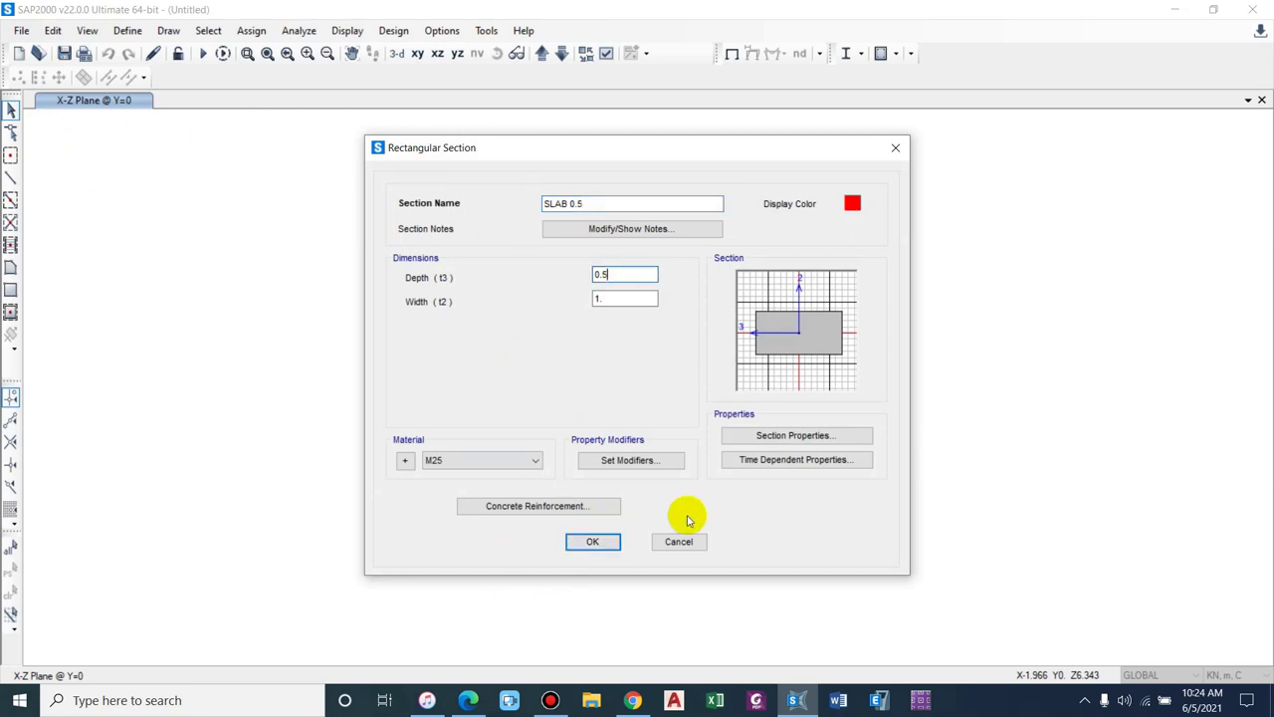
pyautogui.click(593, 540)
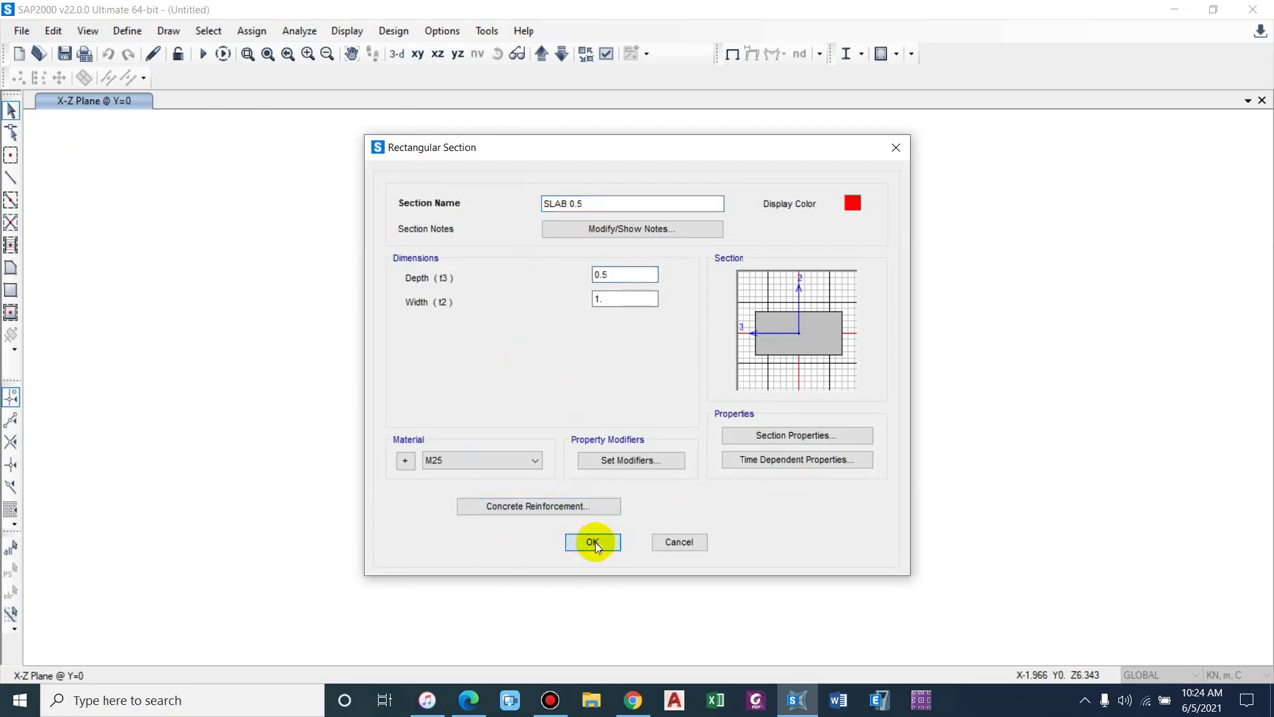
pyautogui.click(593, 419)
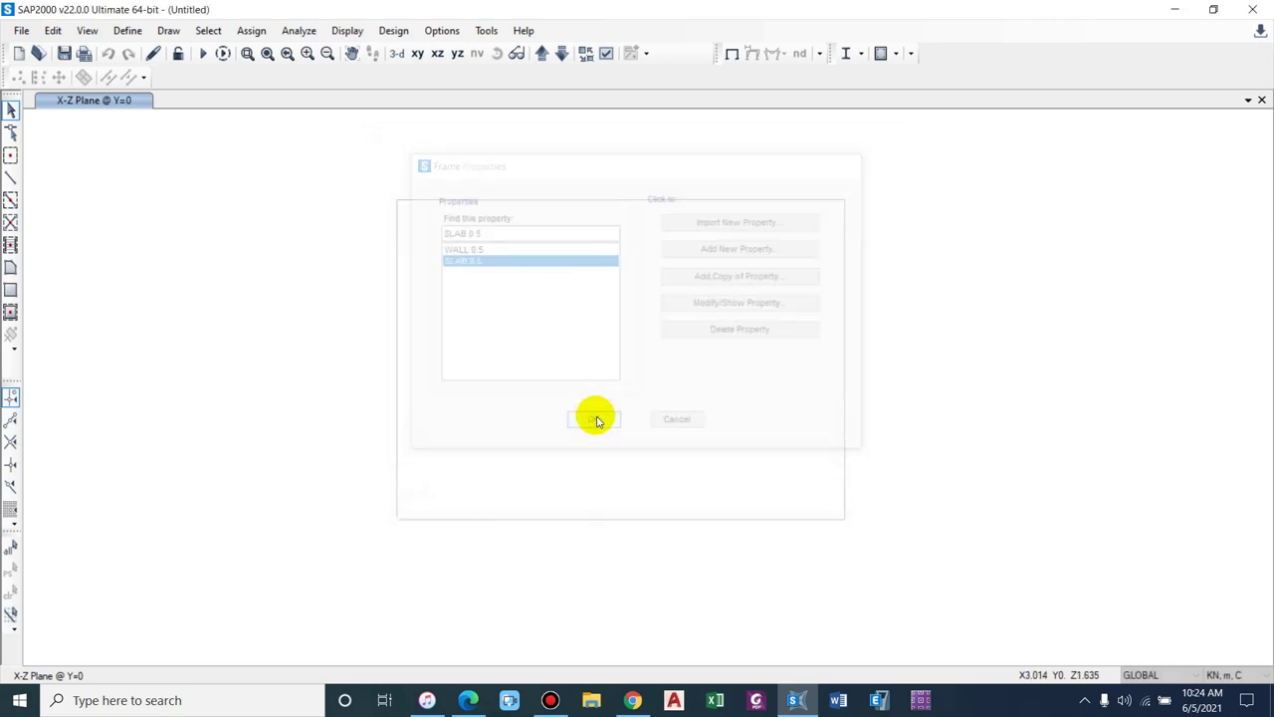
# - Add a new load pattern named live with type Live
pyautogui.click(127, 29)
pyautogui.moveTo(150, 78)
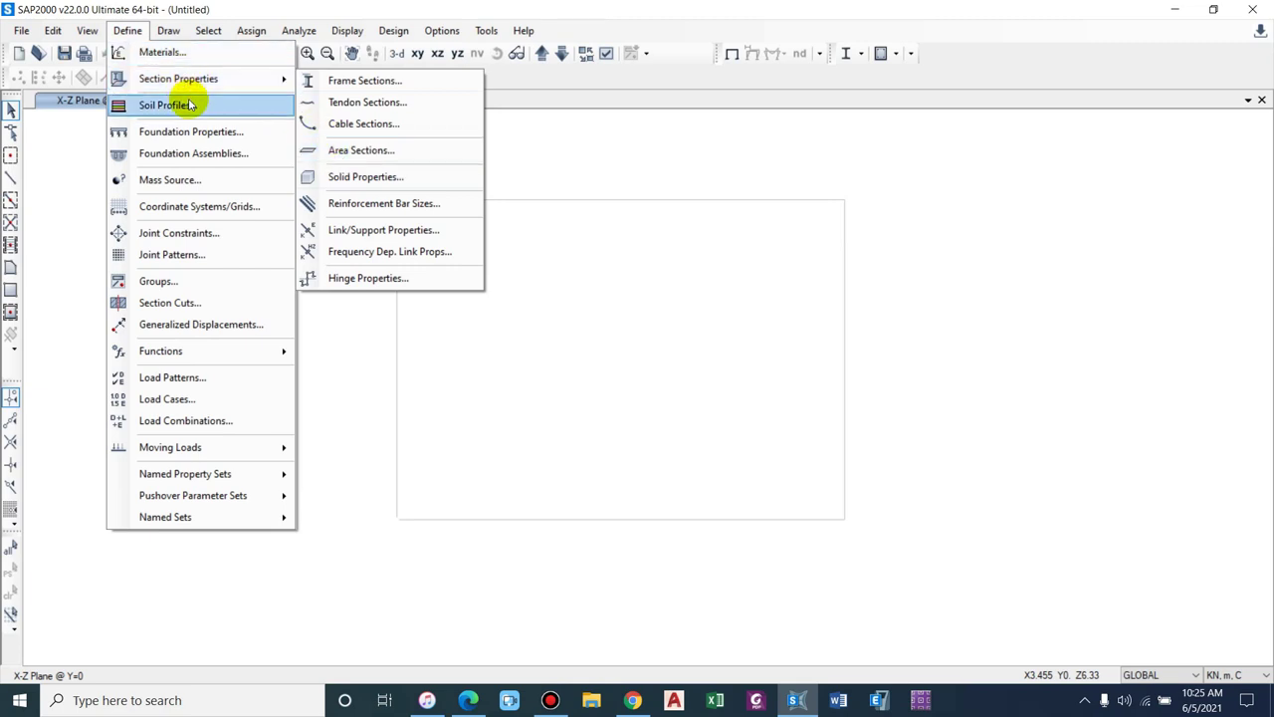
pyautogui.click(199, 378)
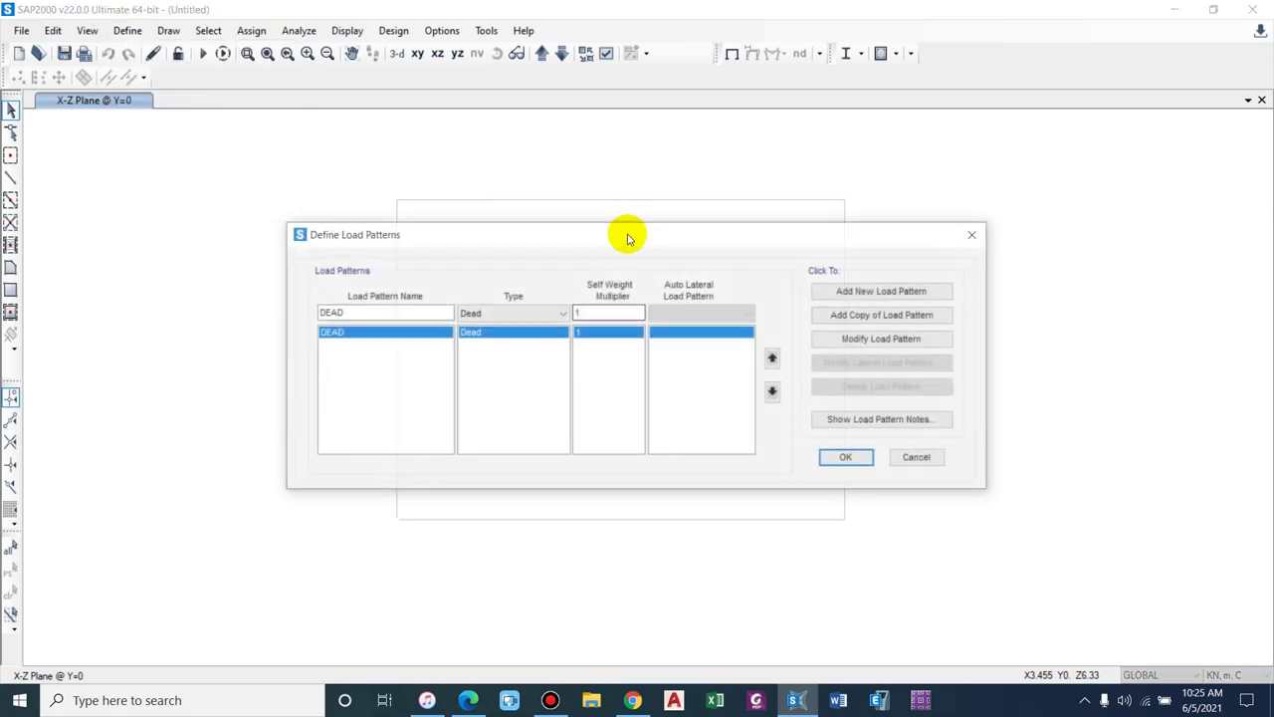
pyautogui.doubleClick(378, 313)
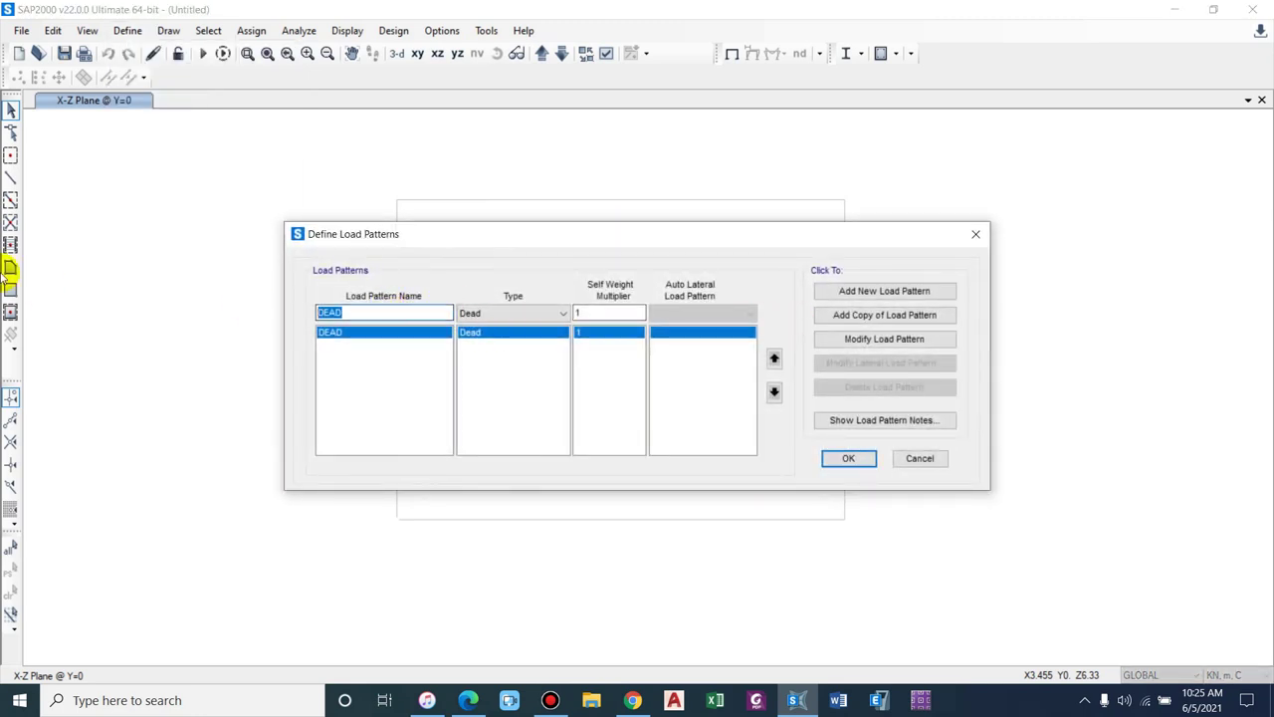
pyautogui.write('Live')
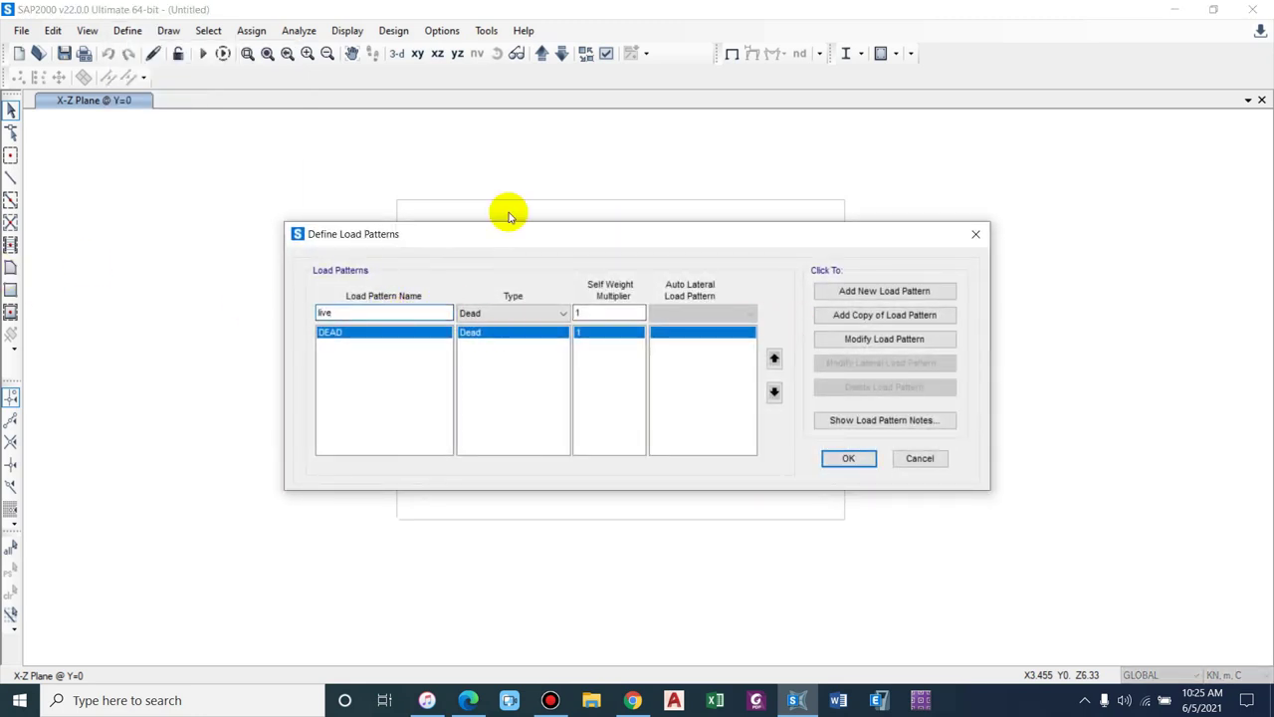
pyautogui.click(506, 314)
pyautogui.click(467, 340)
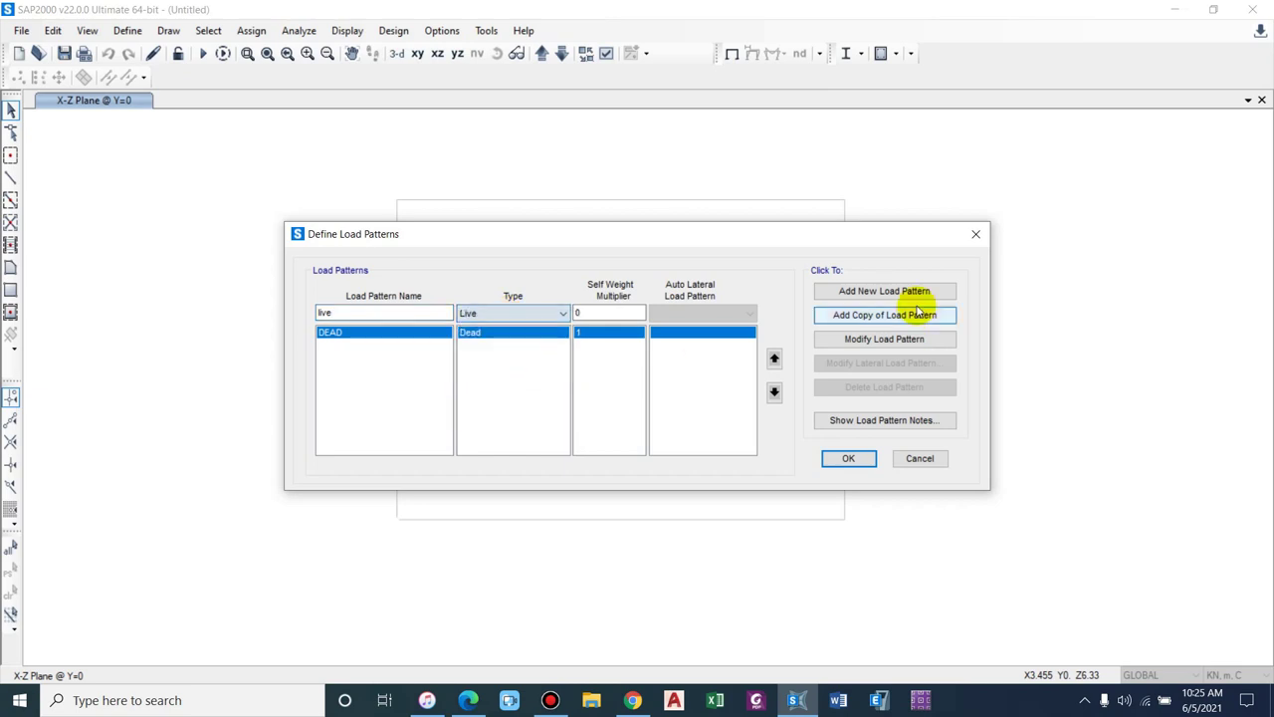
pyautogui.click(896, 291)
# - Add a load pattern named Earth pressure with type Dead and a self-weight multiplier of 0
pyautogui.doubleClick(378, 312)
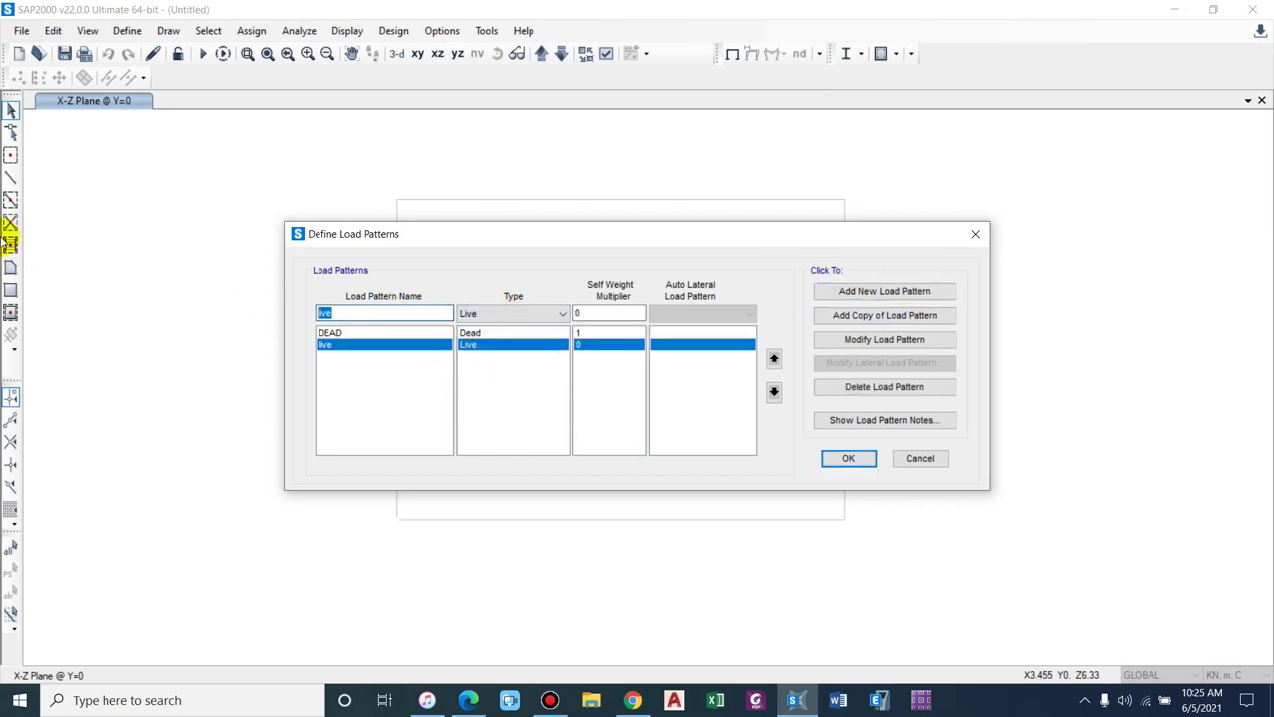
pyautogui.write('Earth pressure')
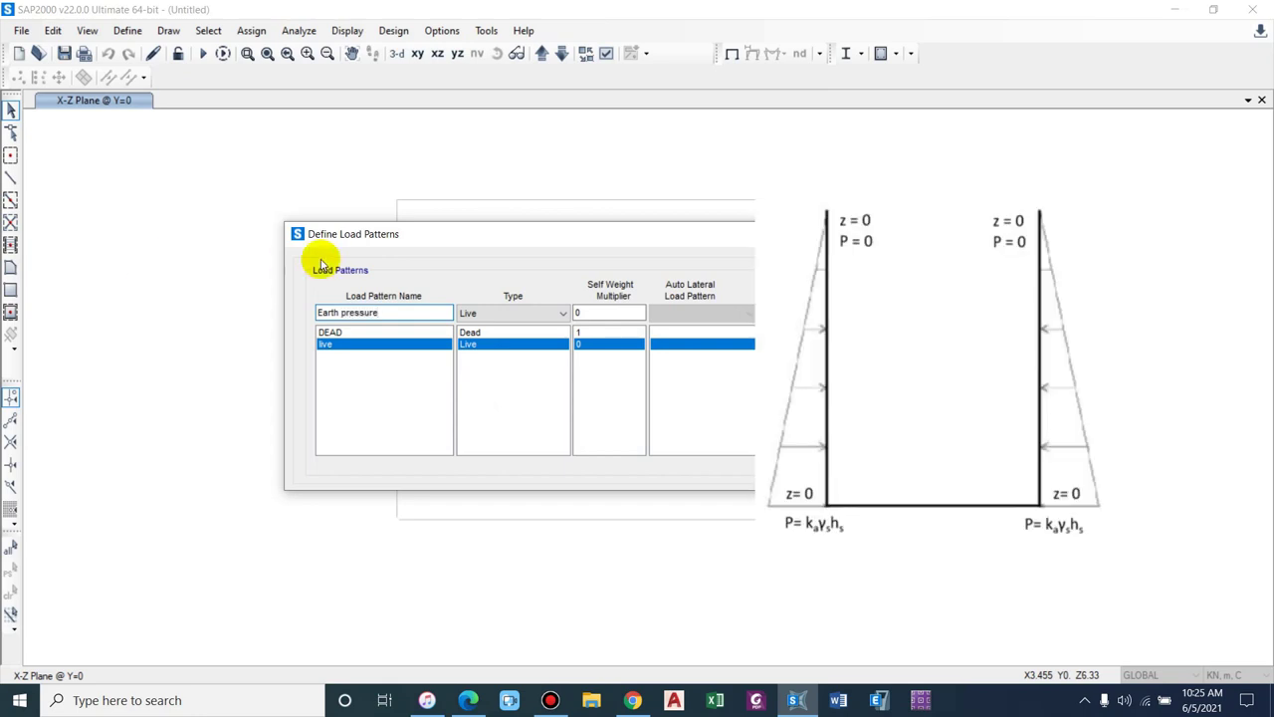
pyautogui.click(330, 331)
pyautogui.doubleClick(603, 312)
pyautogui.write('0')
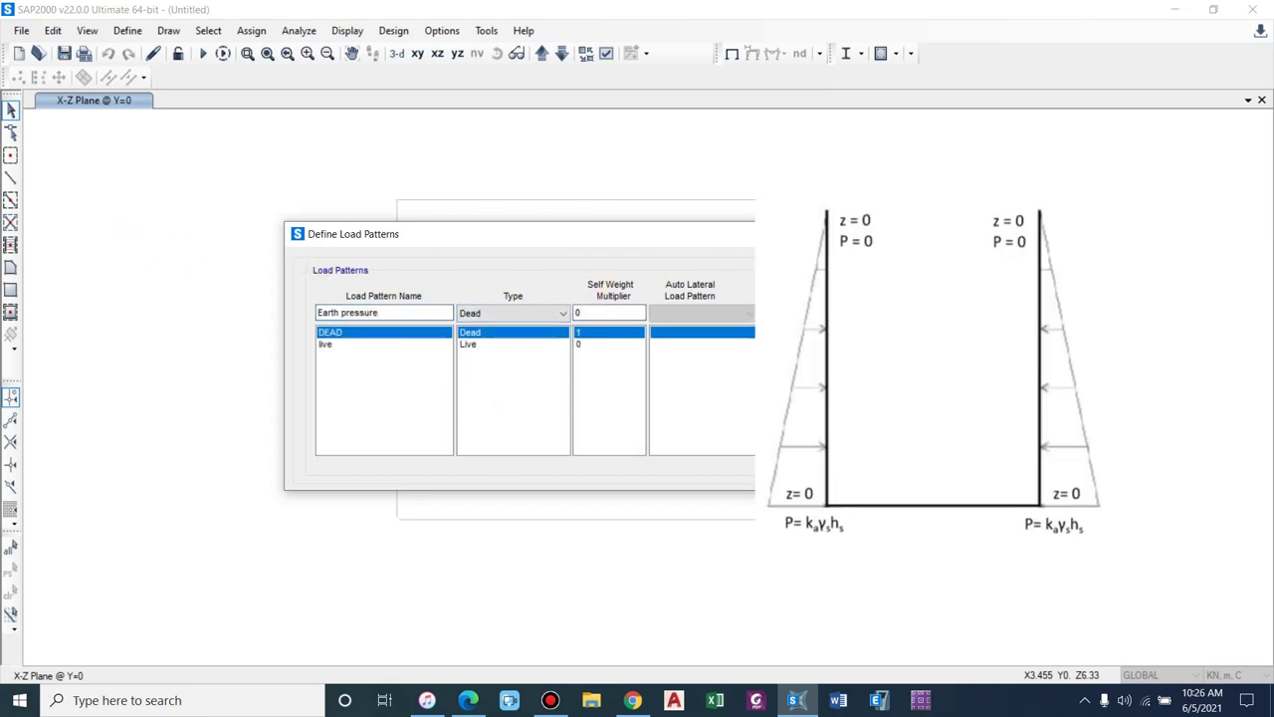
pyautogui.click(881, 291)
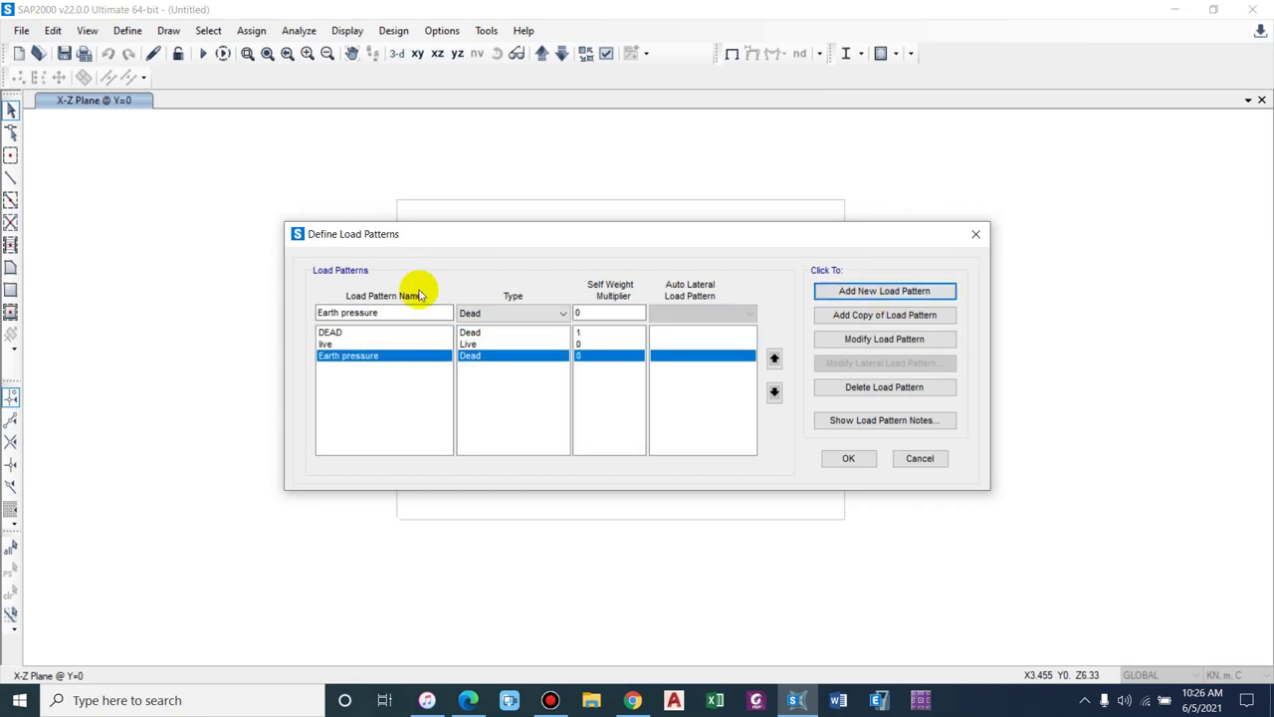
# - Add a load pattern named water pressure with type Dead and a self-weight multiplier of 0
pyautogui.tripleClick(365, 312)
pyautogui.write('water')
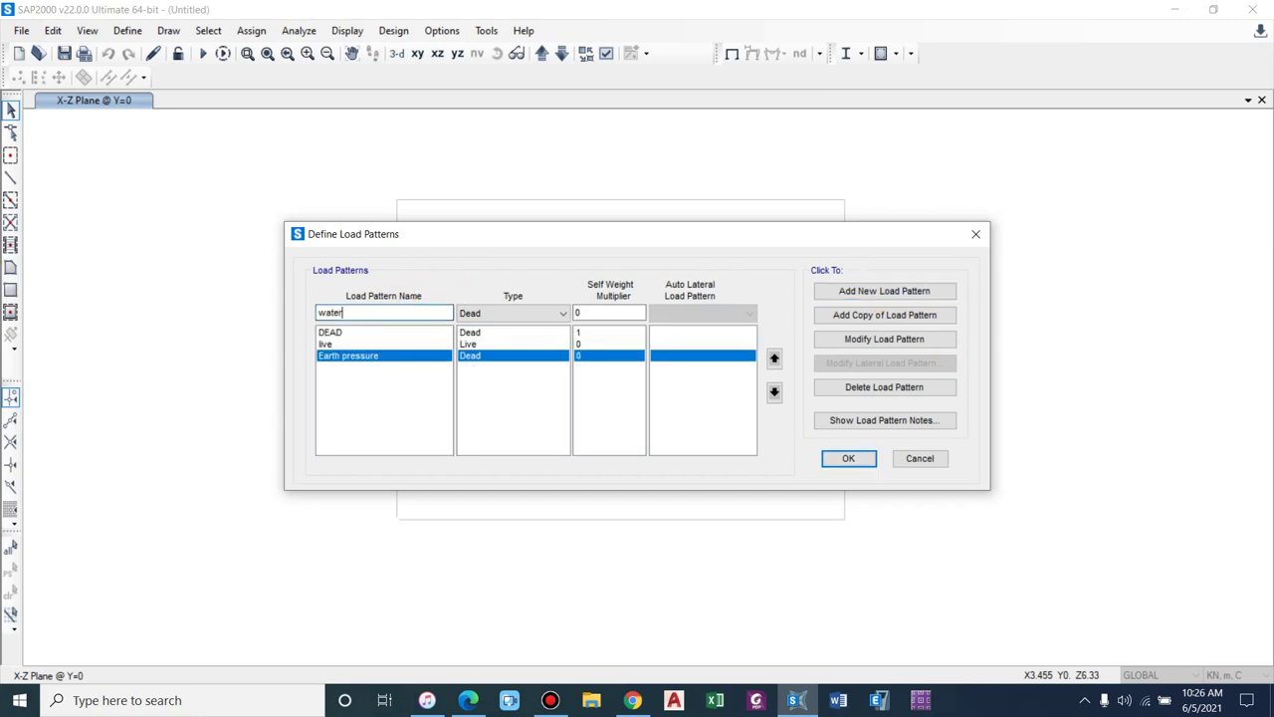
pyautogui.write(' pressure')
pyautogui.click(854, 291)
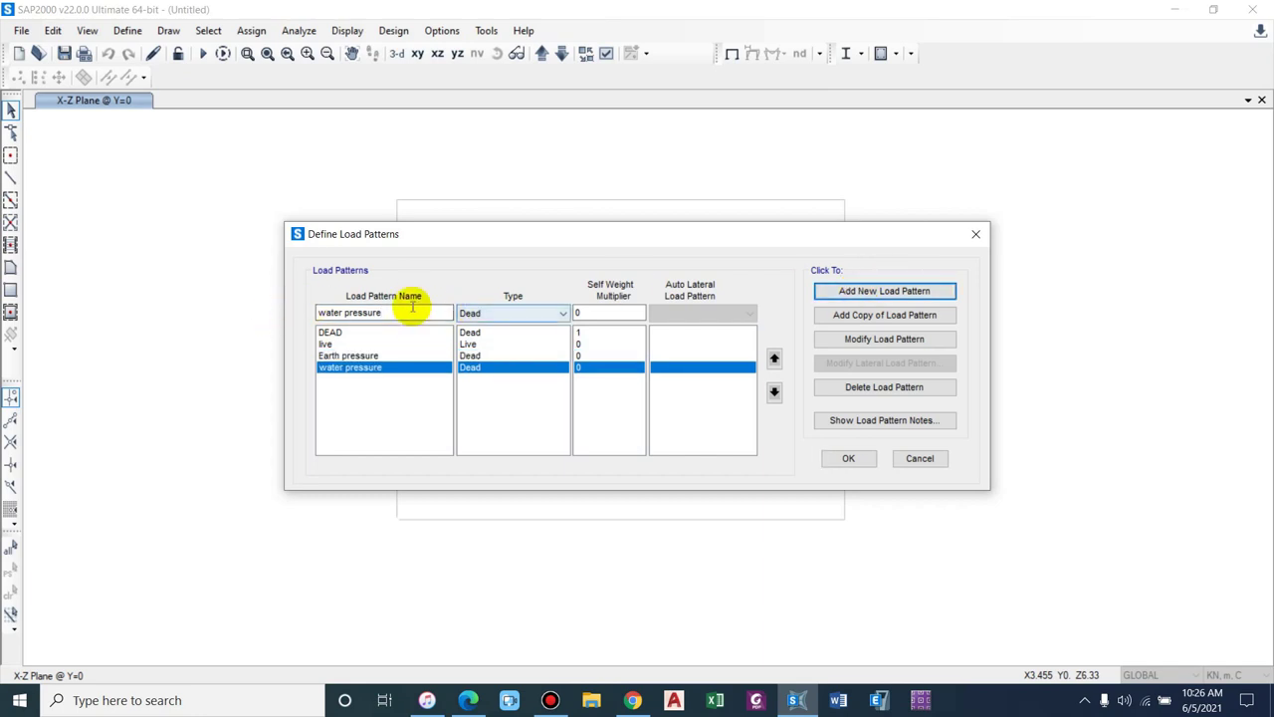
# - Add a load pattern named eqx and modify it to type Quake with the User Coefficient auto lateral load pattern
pyautogui.moveTo(398, 313); pyautogui.dragTo(242, 296)
pyautogui.write('eqx')
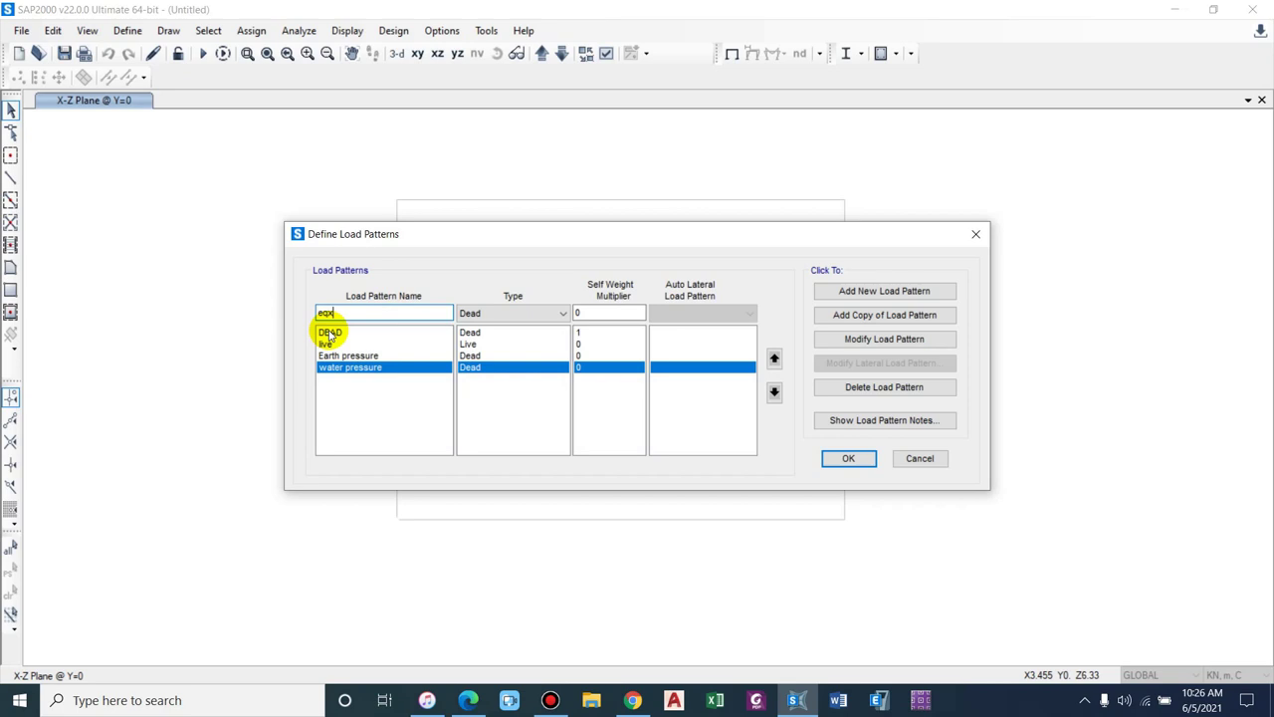
pyautogui.click(870, 291)
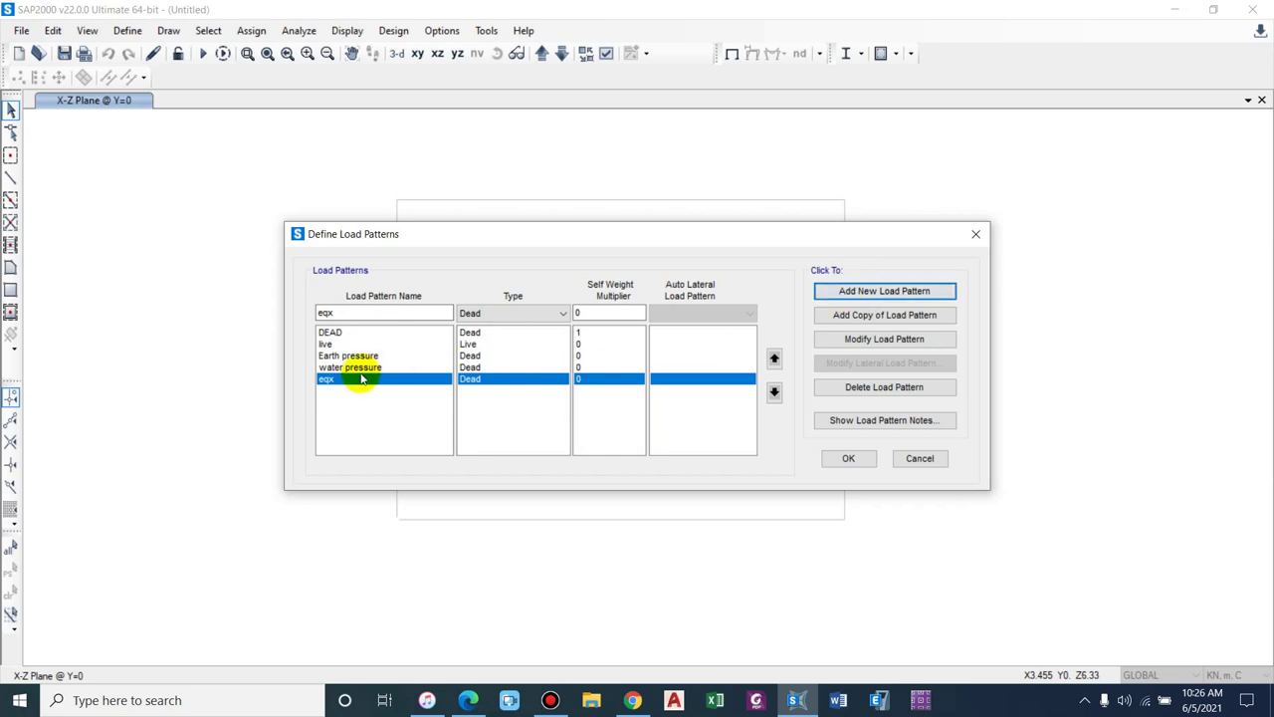
pyautogui.click(489, 315)
pyautogui.click(489, 368)
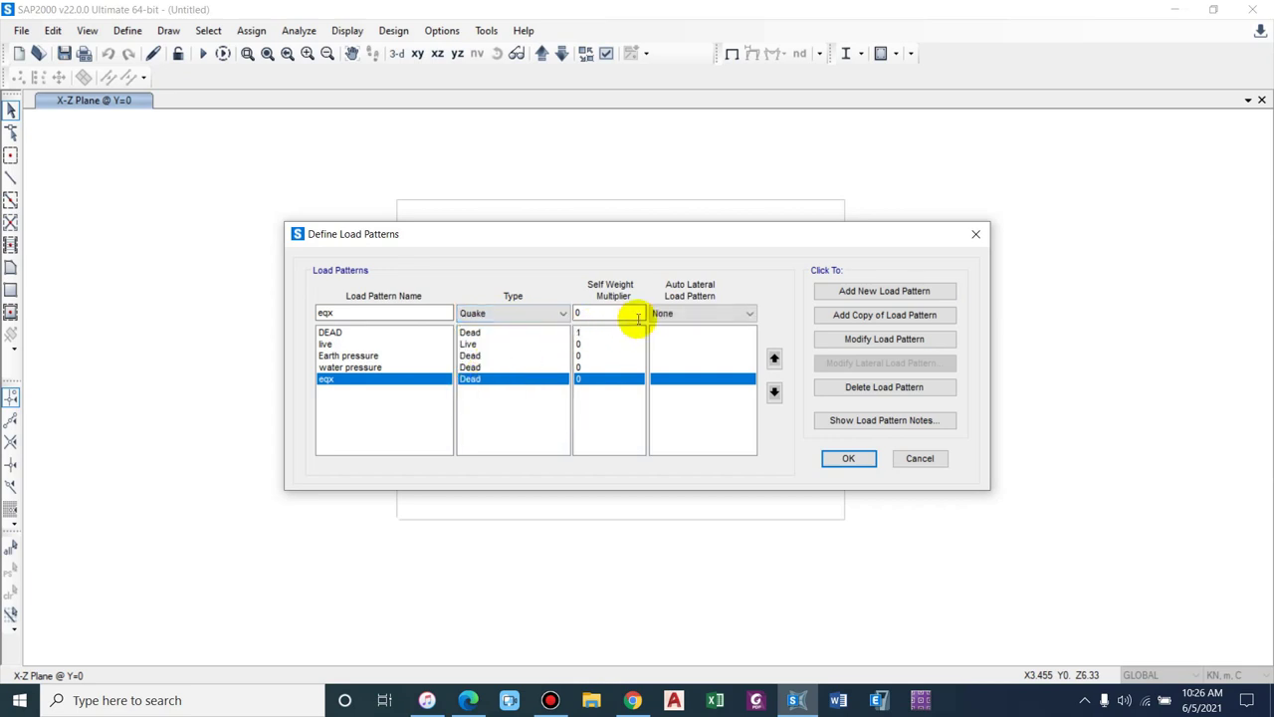
pyautogui.click(676, 313)
pyautogui.click(680, 643)
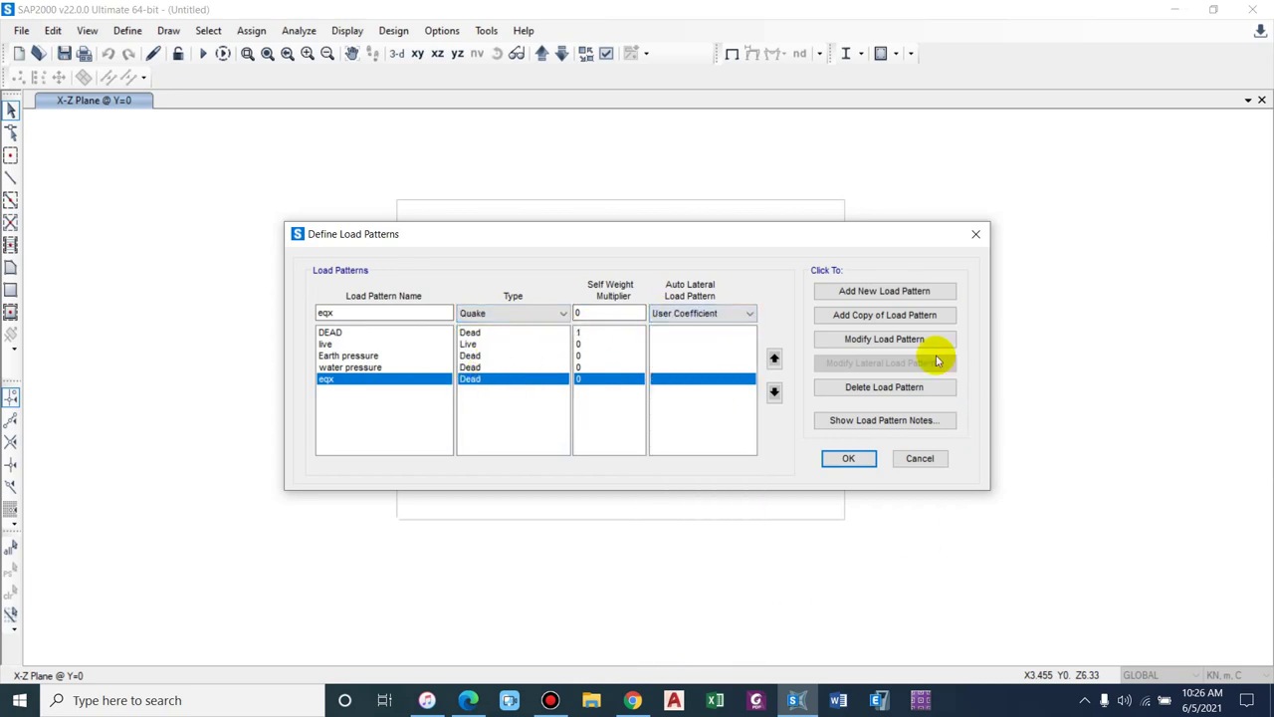
pyautogui.click(882, 339)
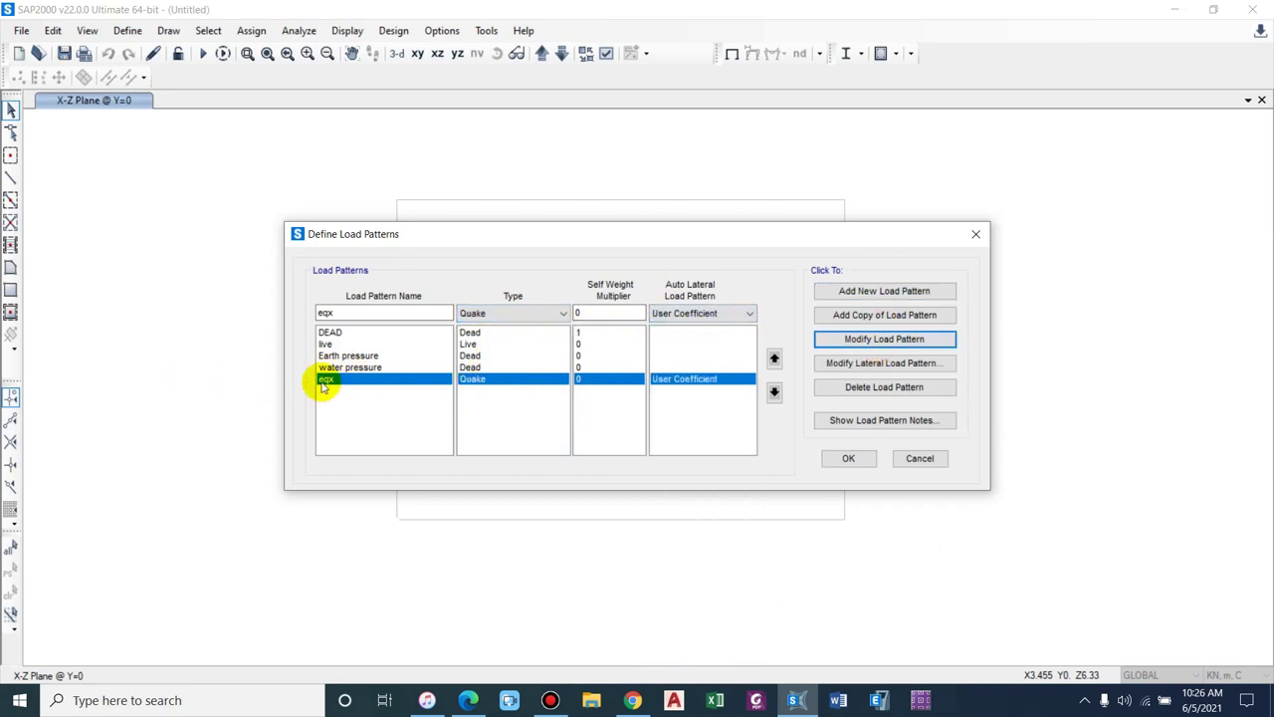
# - Add a load pattern named uplift with type Dead and a self-weight multiplier of 0
pyautogui.doubleClick(382, 309)
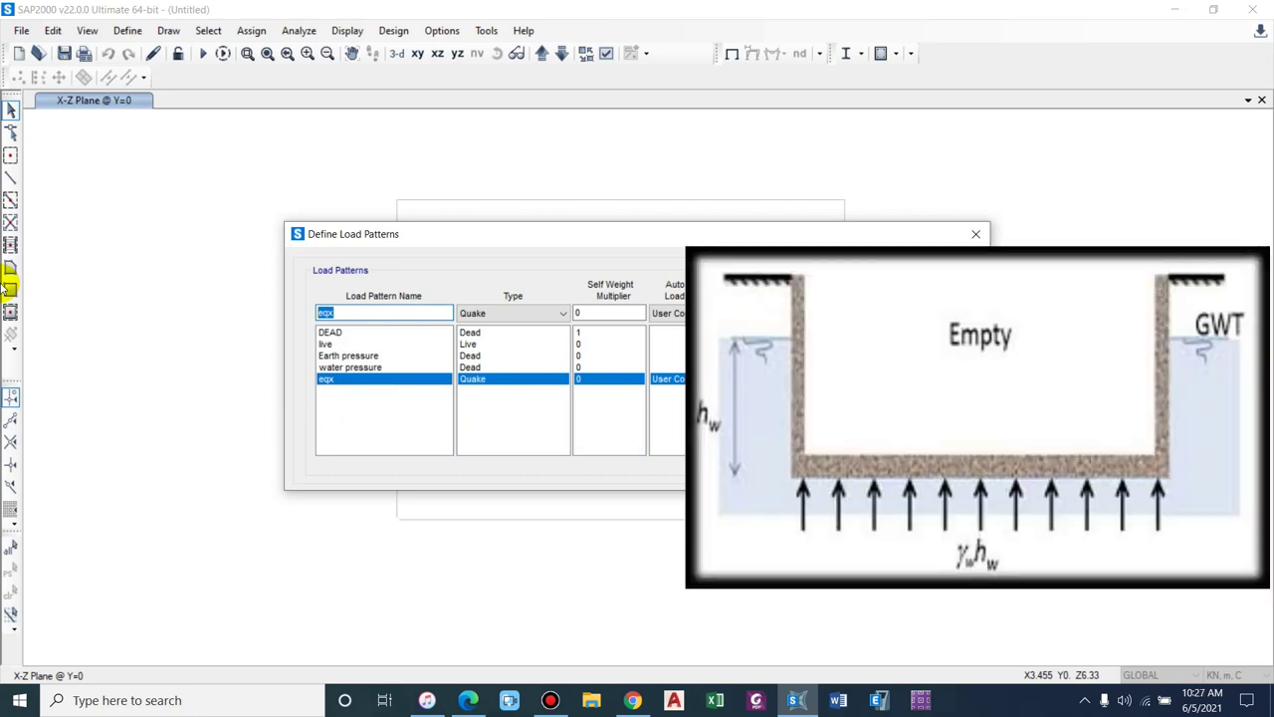
pyautogui.write('uplift')
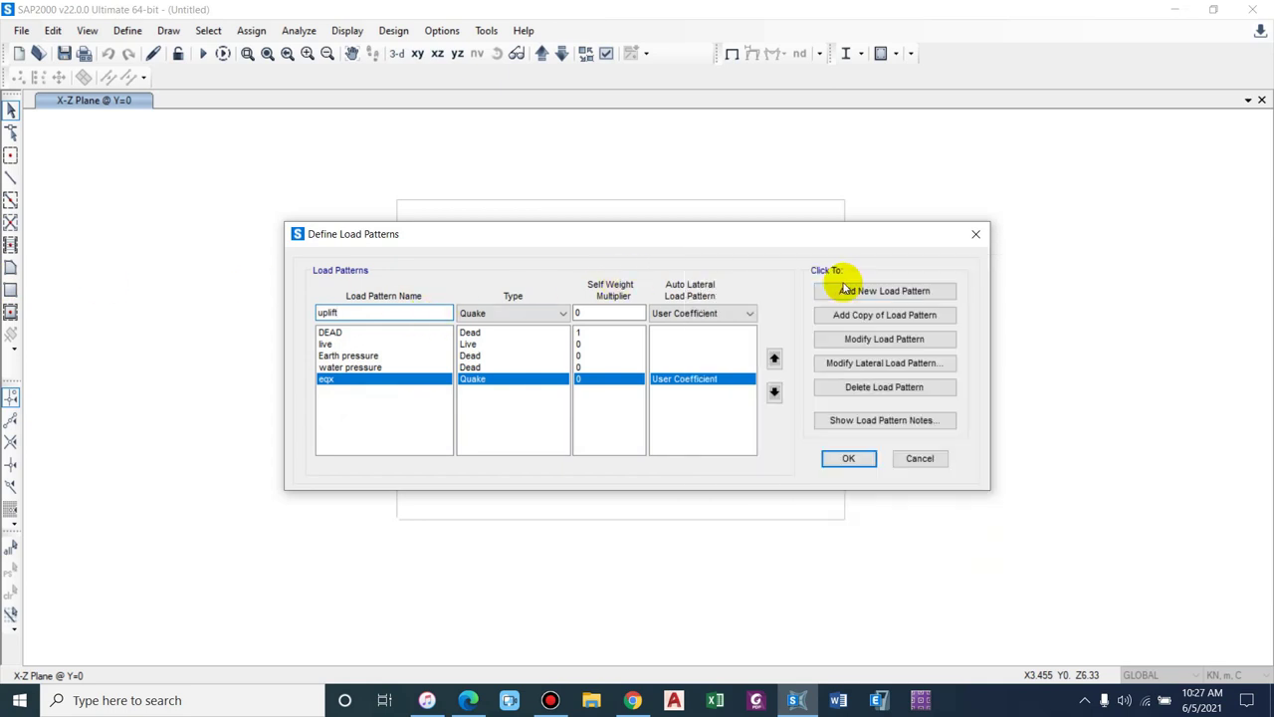
pyautogui.click(845, 290)
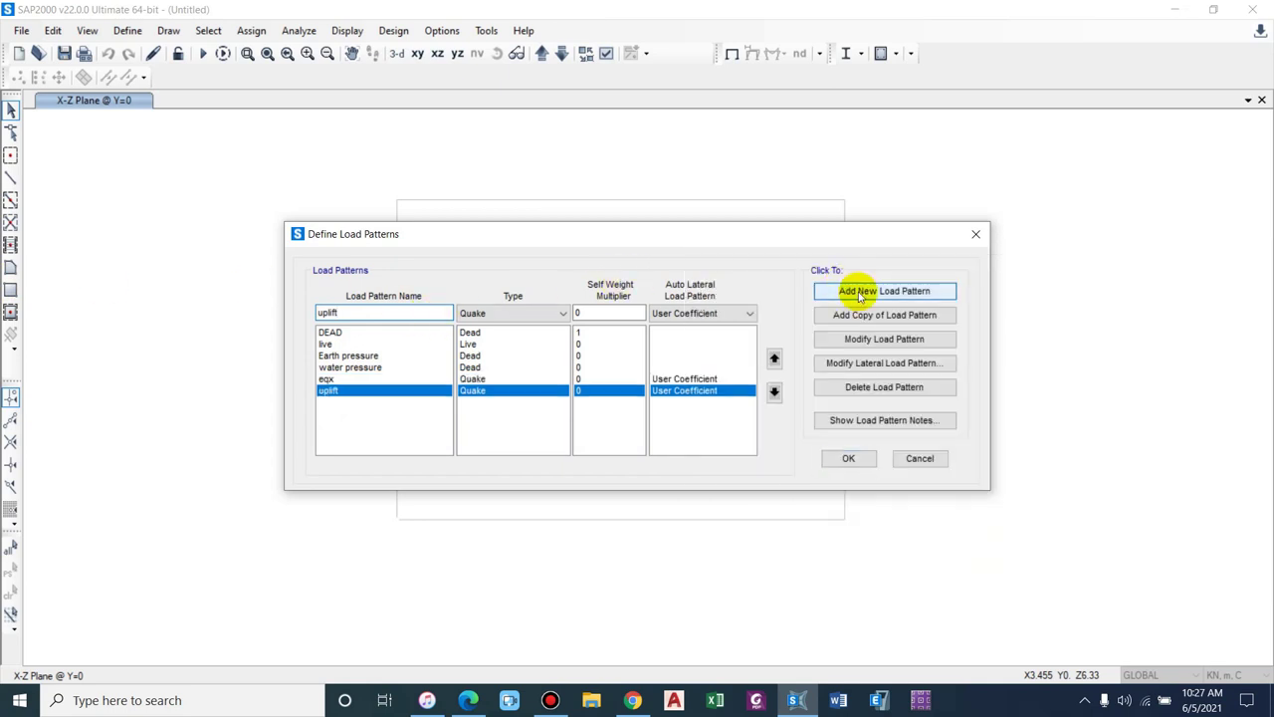
pyautogui.click(504, 315)
pyautogui.click(495, 333)
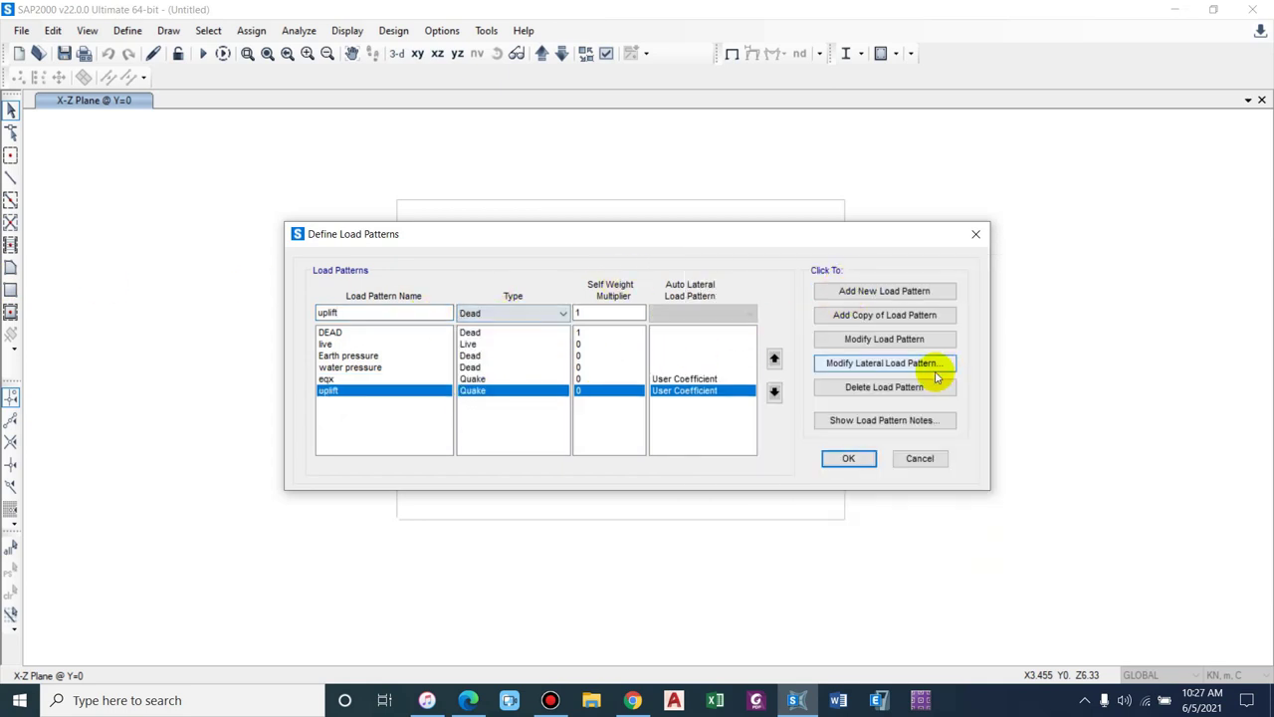
pyautogui.click(881, 339)
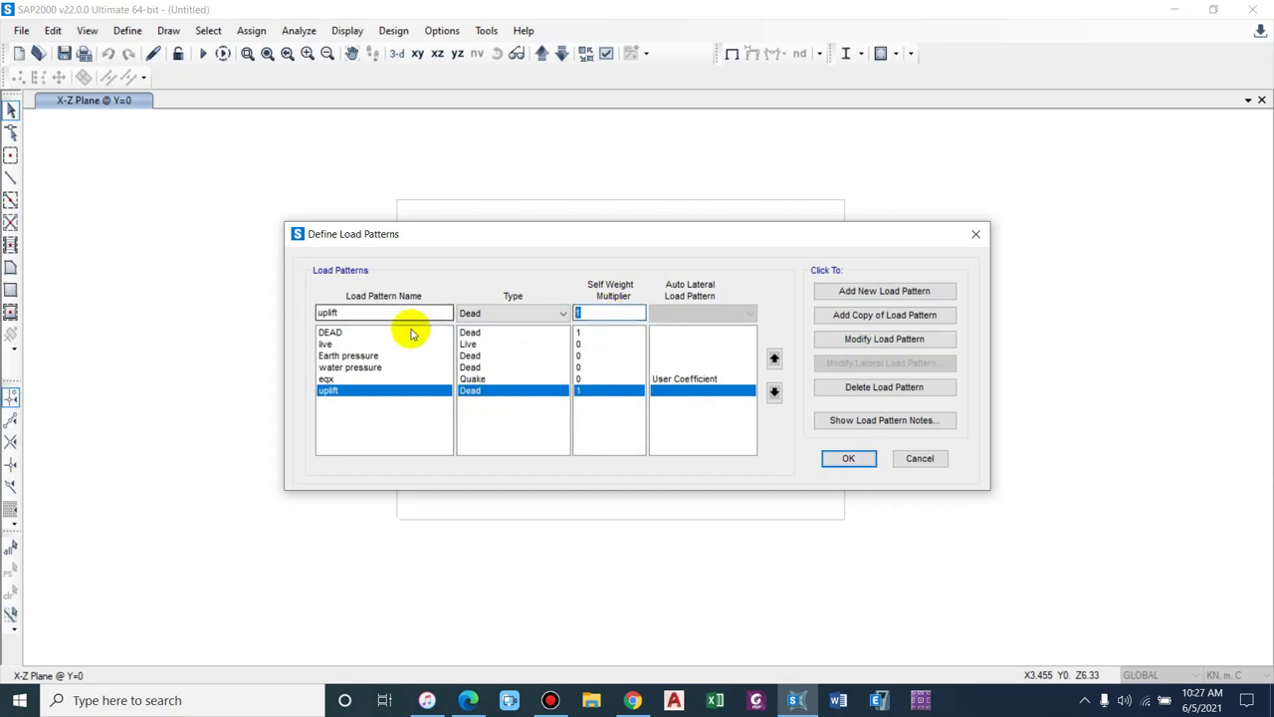
pyautogui.write('0')
pyautogui.click(853, 337)
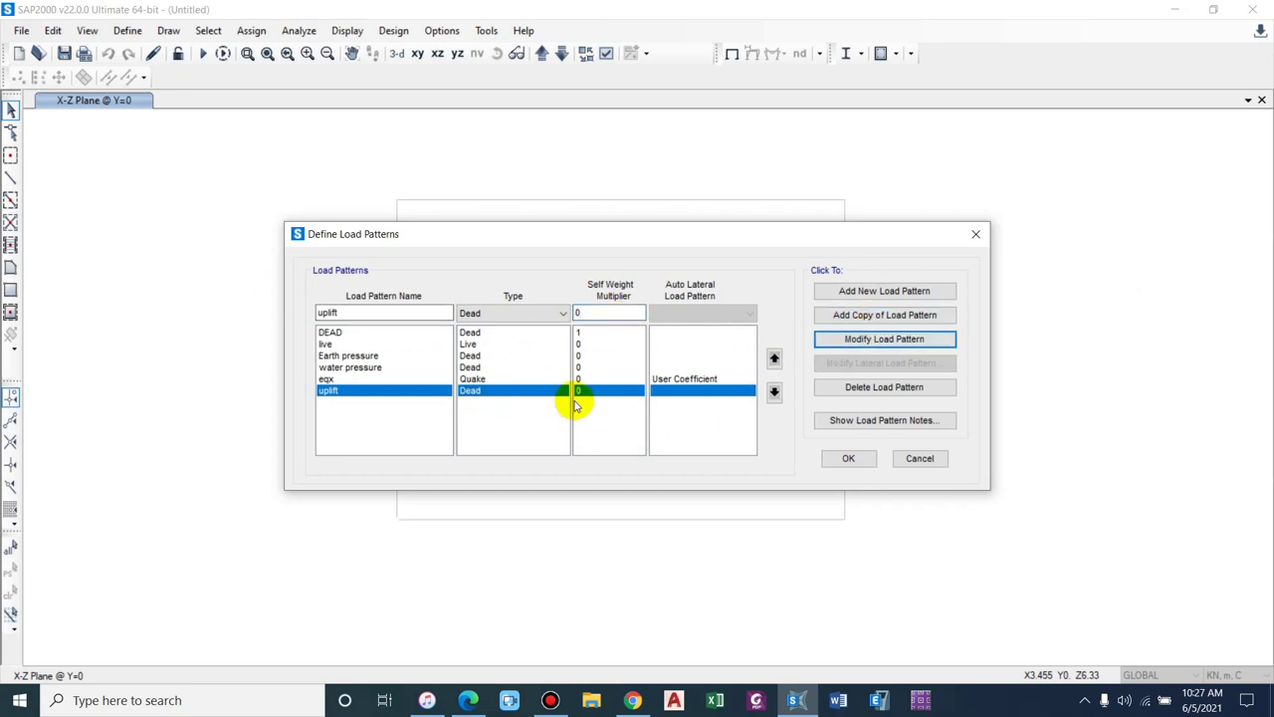
# - Open the eqx lateral load settings and switch to Foxit PhantomPDF to view the manual earthquake load calculation in Detail Design Report.pdf
pyautogui.click(585, 380)
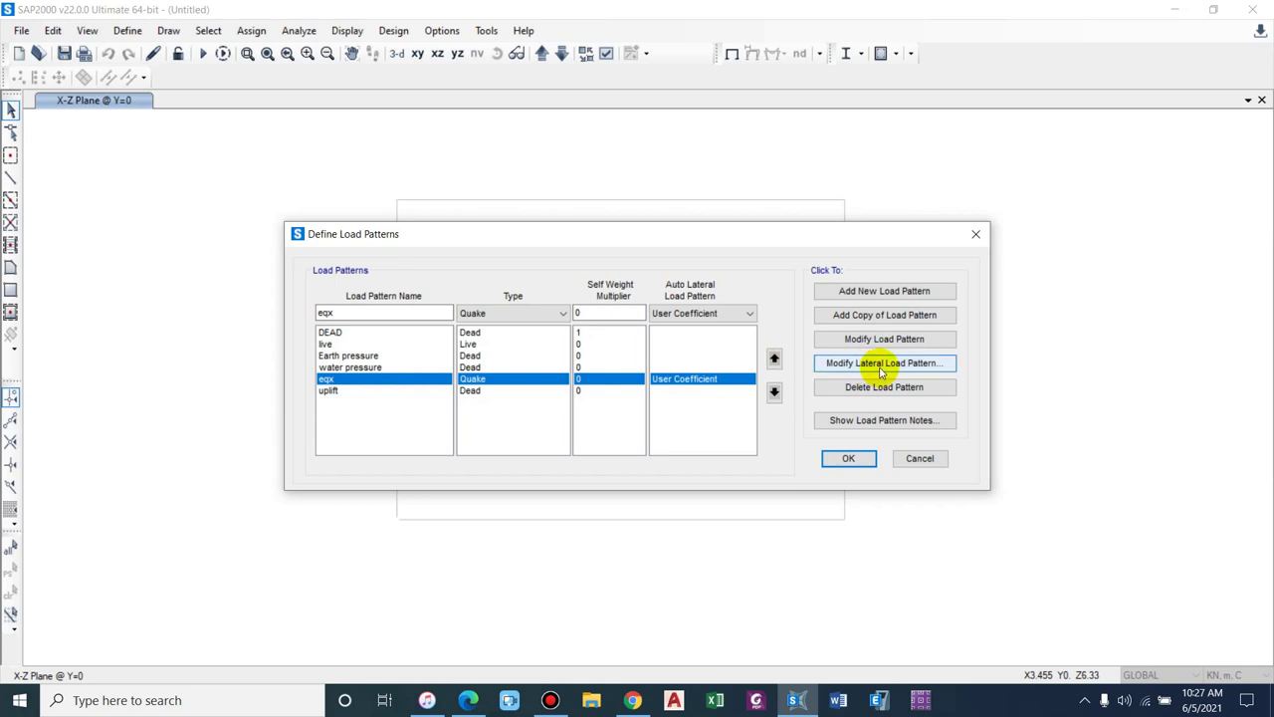
pyautogui.click(881, 366)
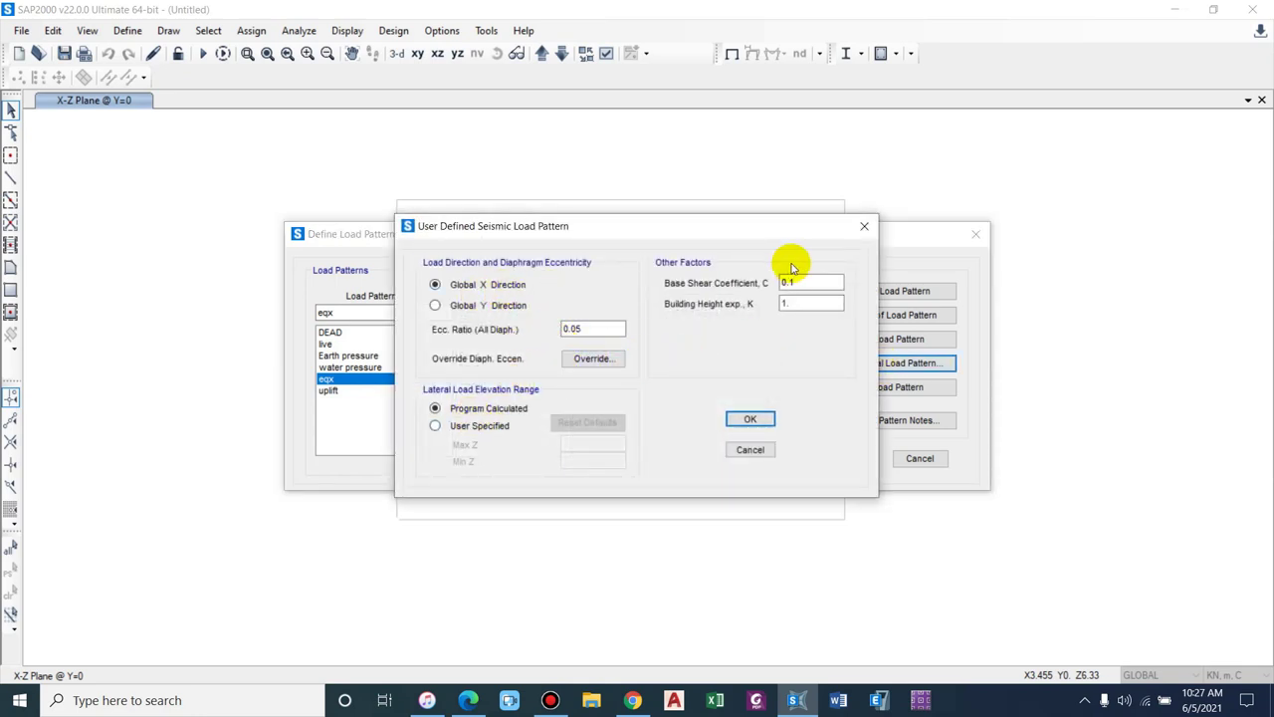
pyautogui.click(752, 697)
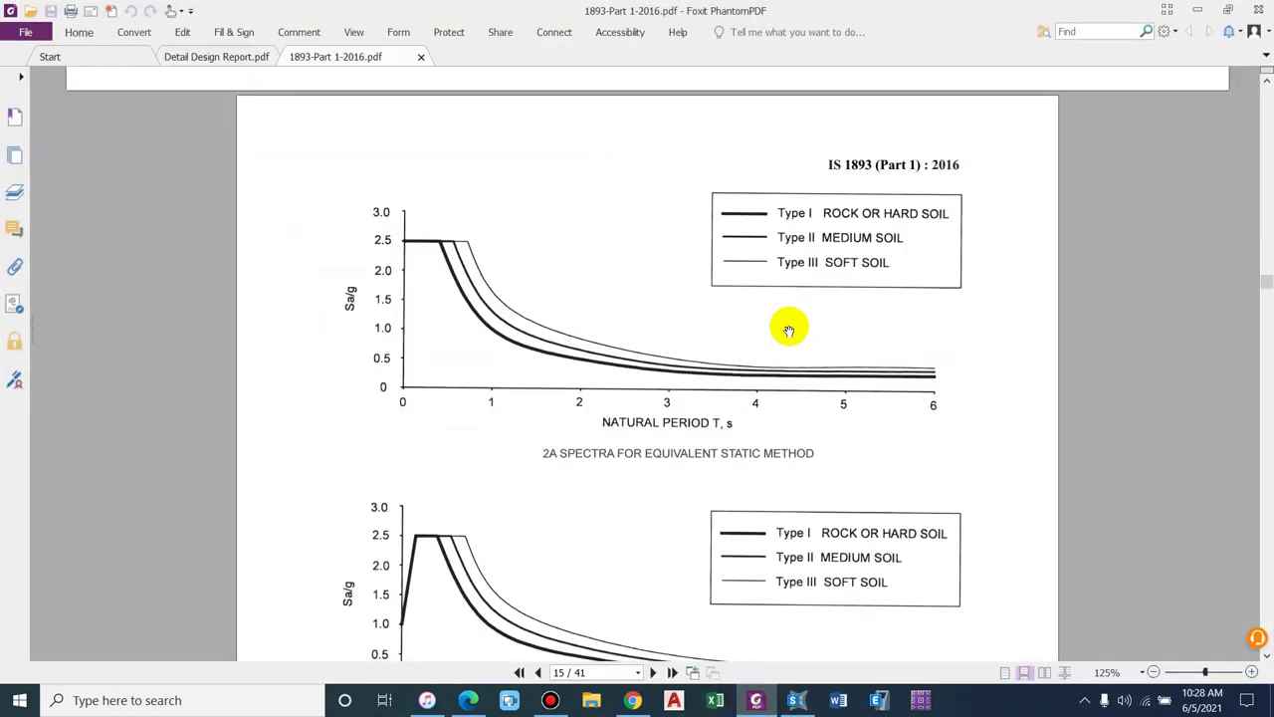
pyautogui.click(229, 59)
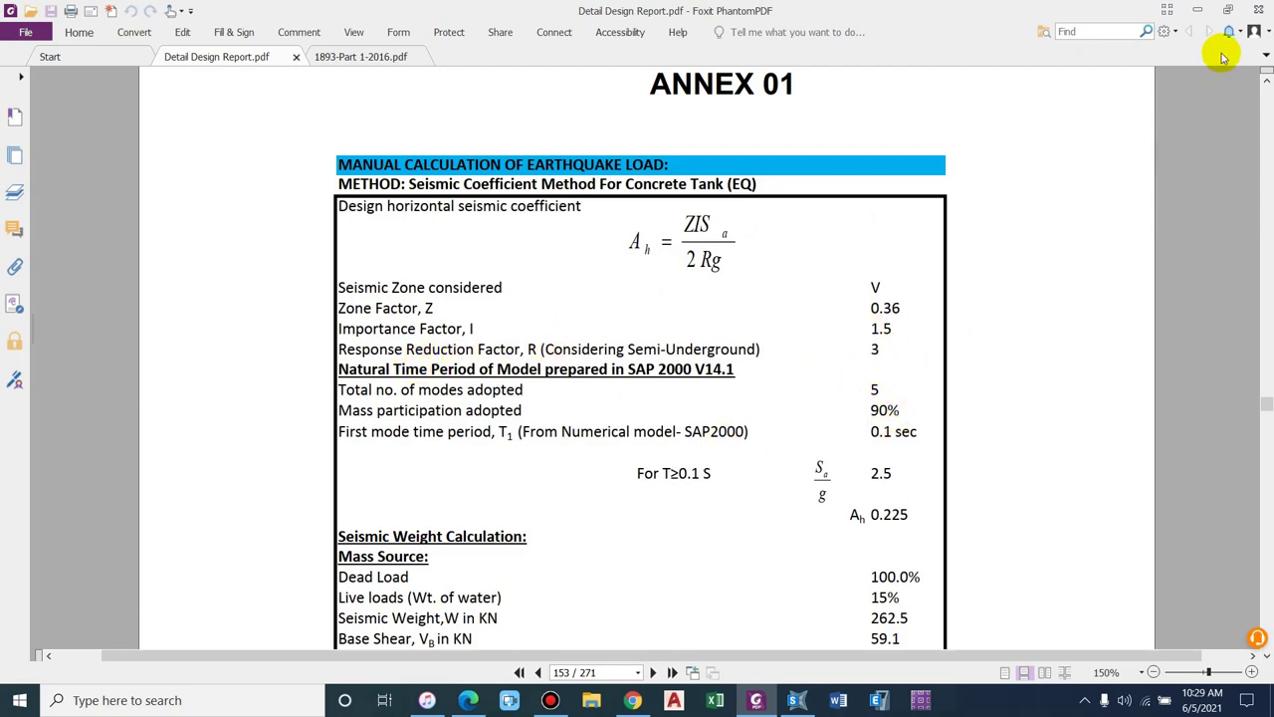
# - Examine Table 9 on the response reduction factor R for building systems, including its notes, in 1893-Part 1-2016.pdf
pyautogui.click(328, 55)
pyautogui.scroll(-10, 464, 341)
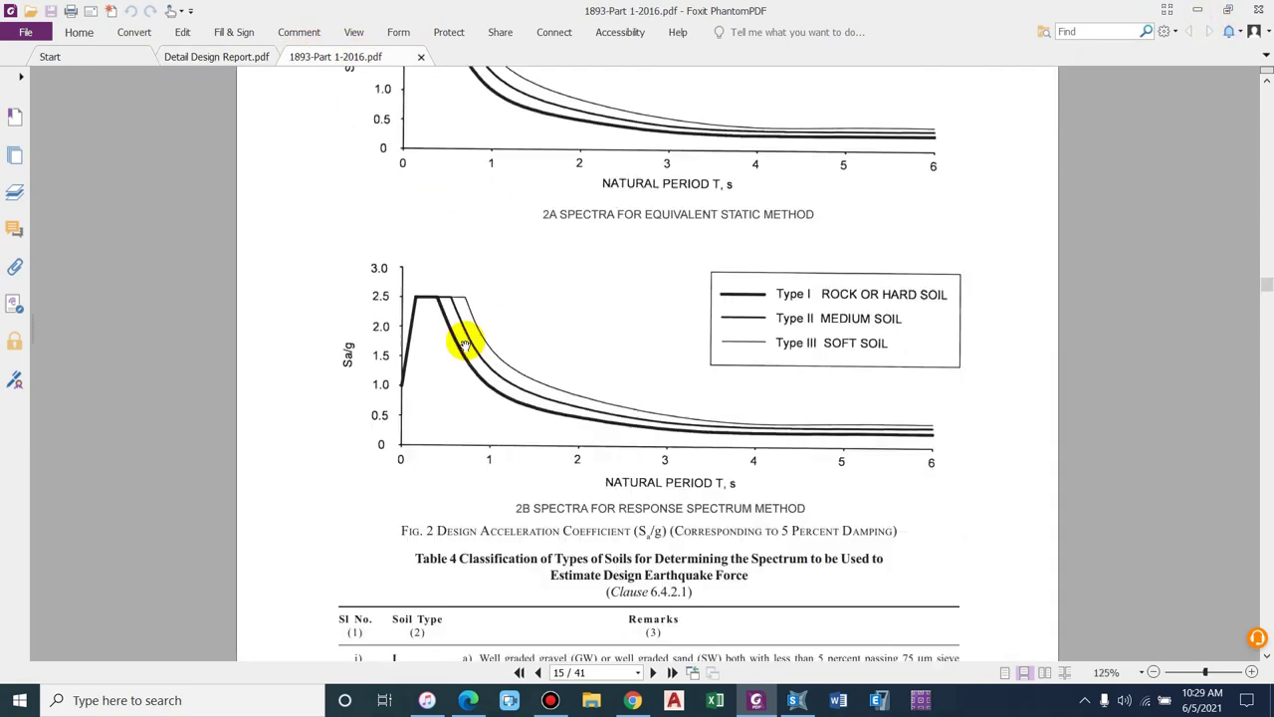
pyautogui.scroll(-20, 455, 348)
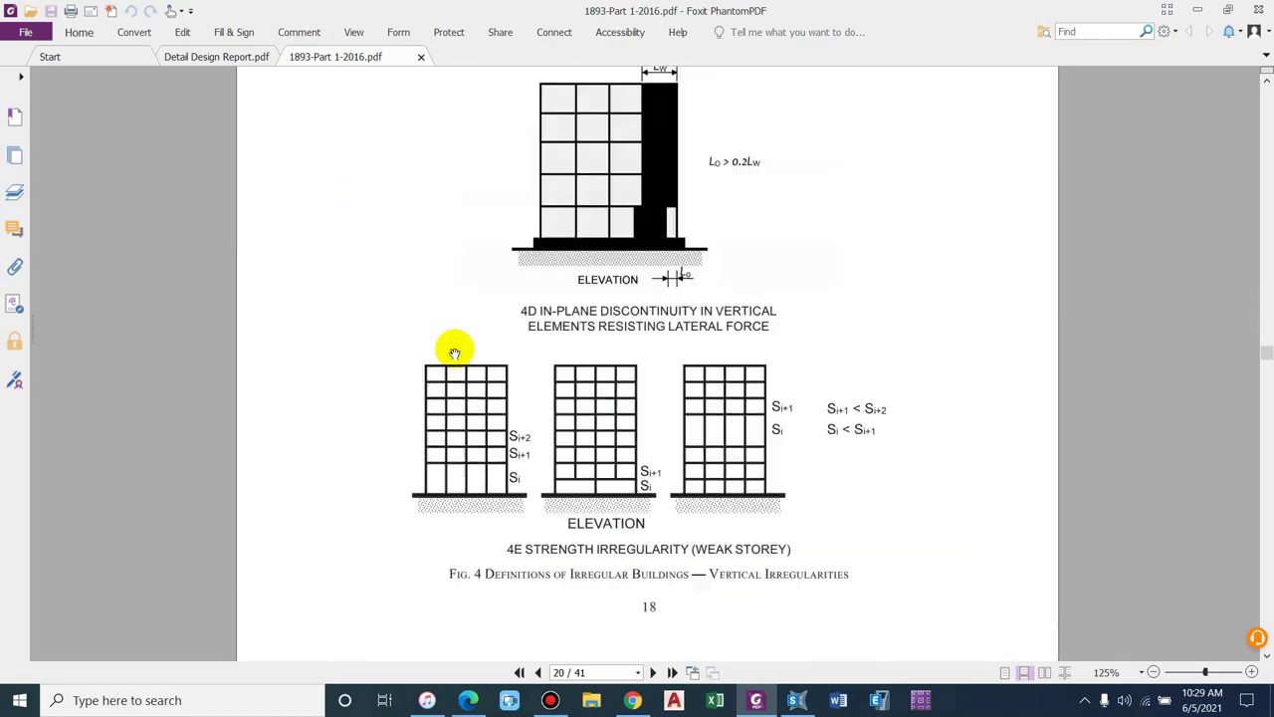
pyautogui.scroll(15, 452, 353)
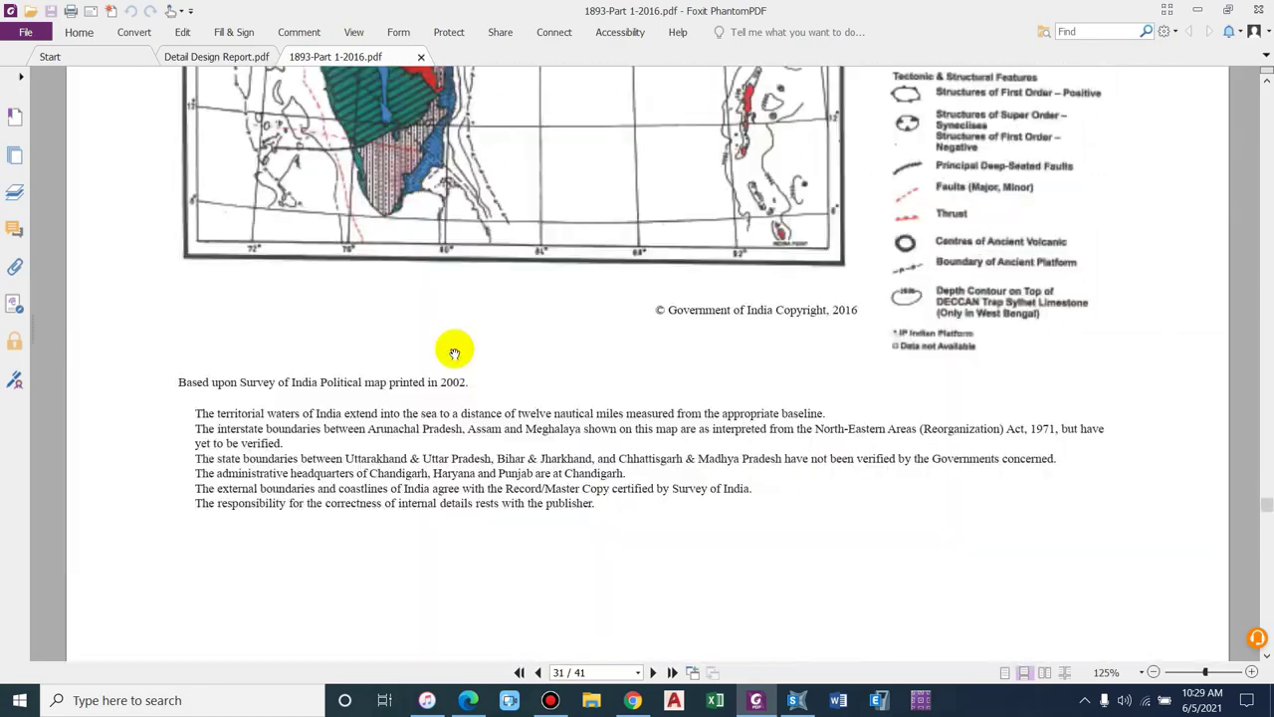
pyautogui.scroll(-5, 428, 447)
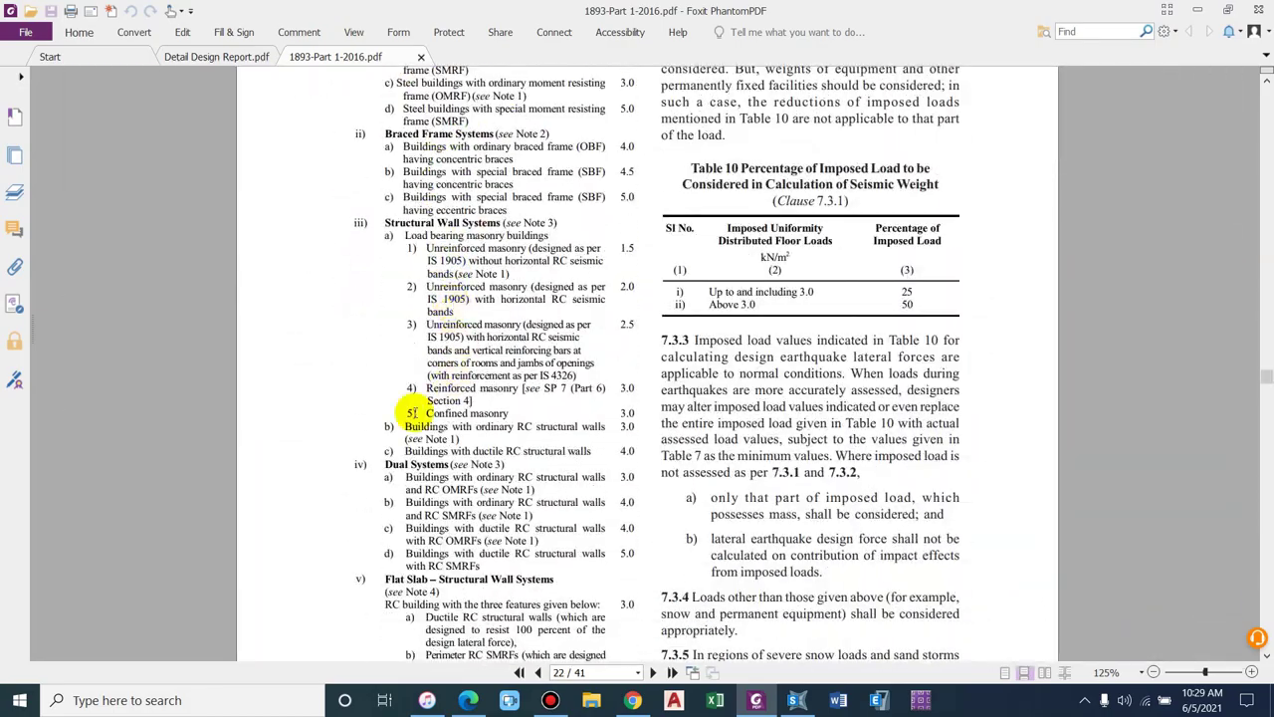
pyautogui.scroll(2, 448, 437)
pyautogui.scroll(5, 448, 438)
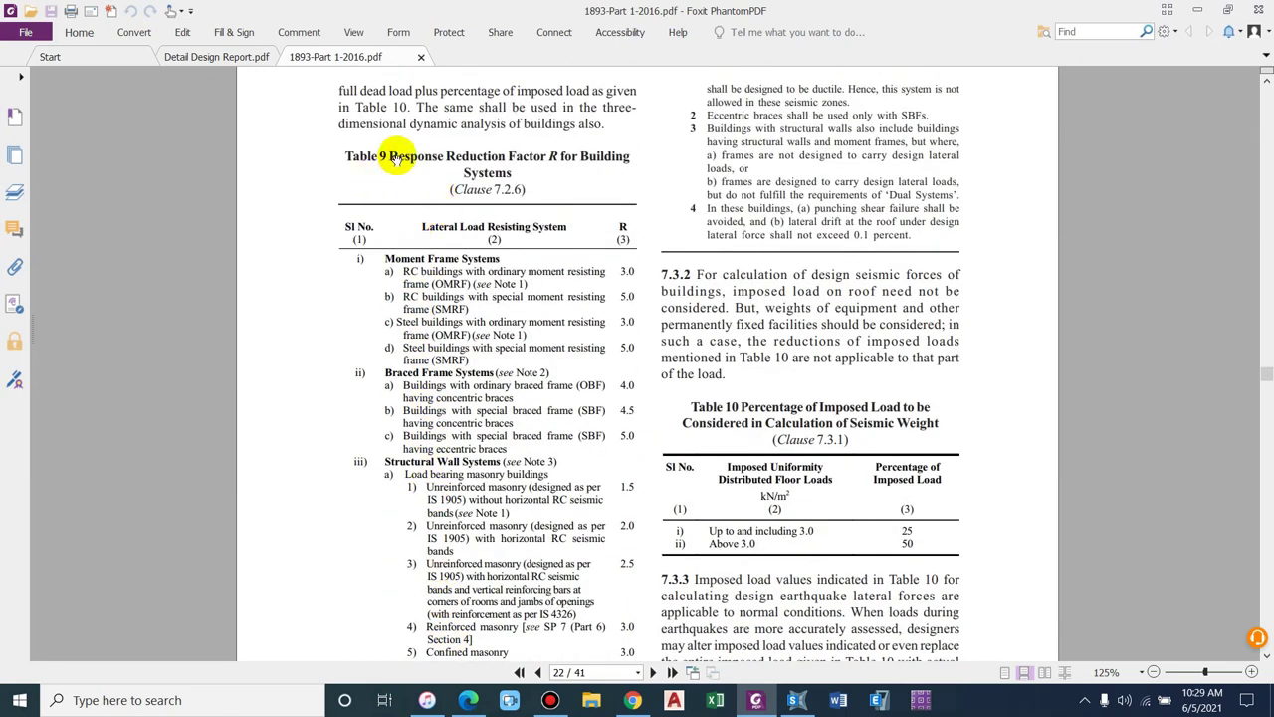
pyautogui.scroll(-3, 539, 337)
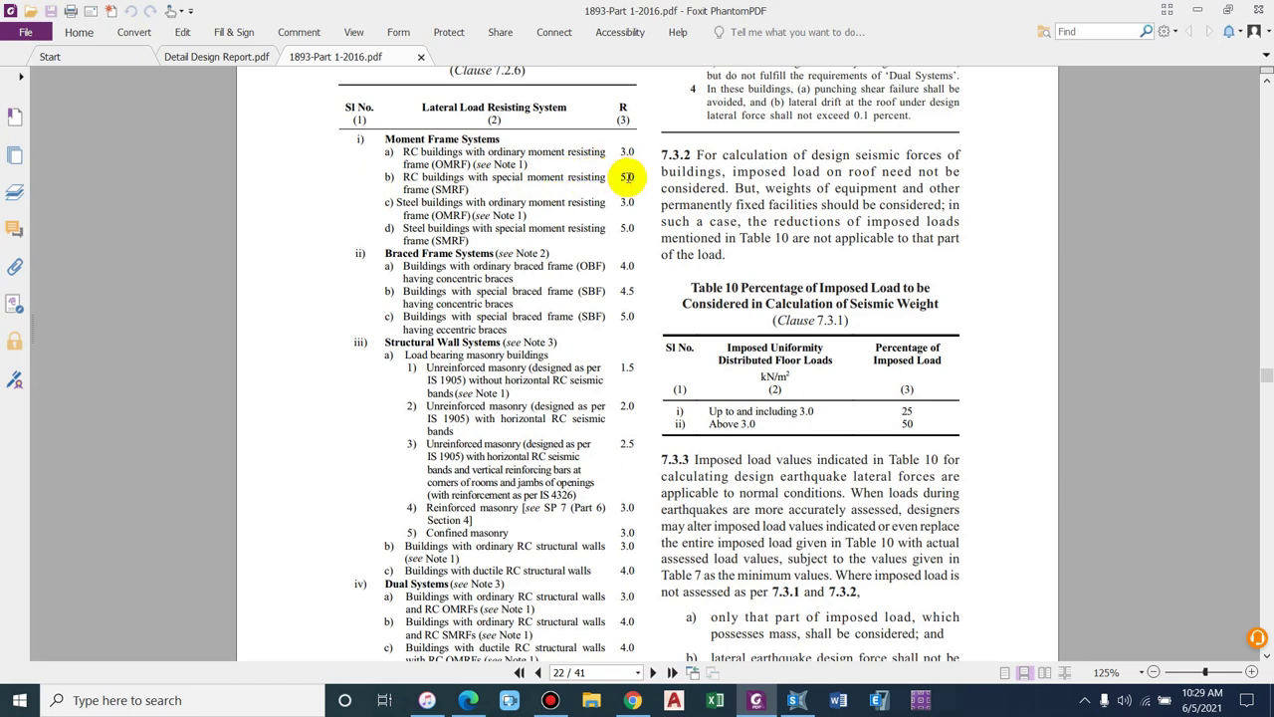
pyautogui.scroll(-2, 459, 269)
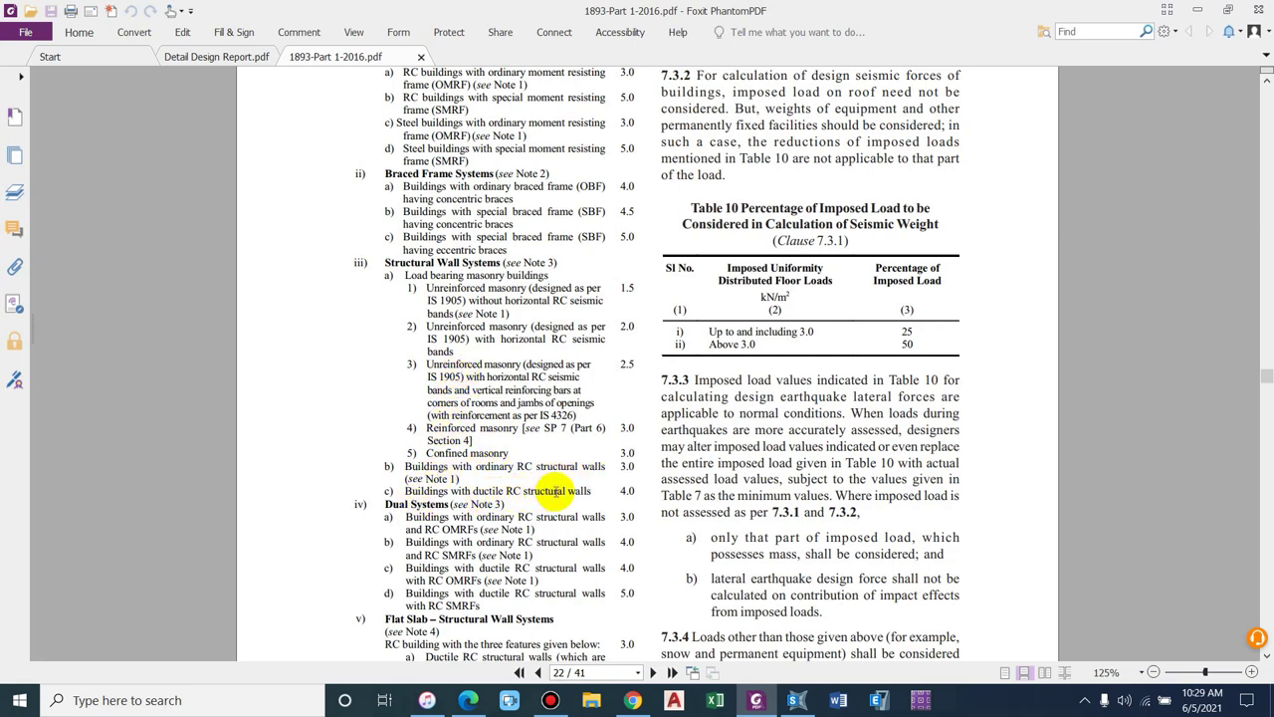
pyautogui.scroll(-4, 527, 462)
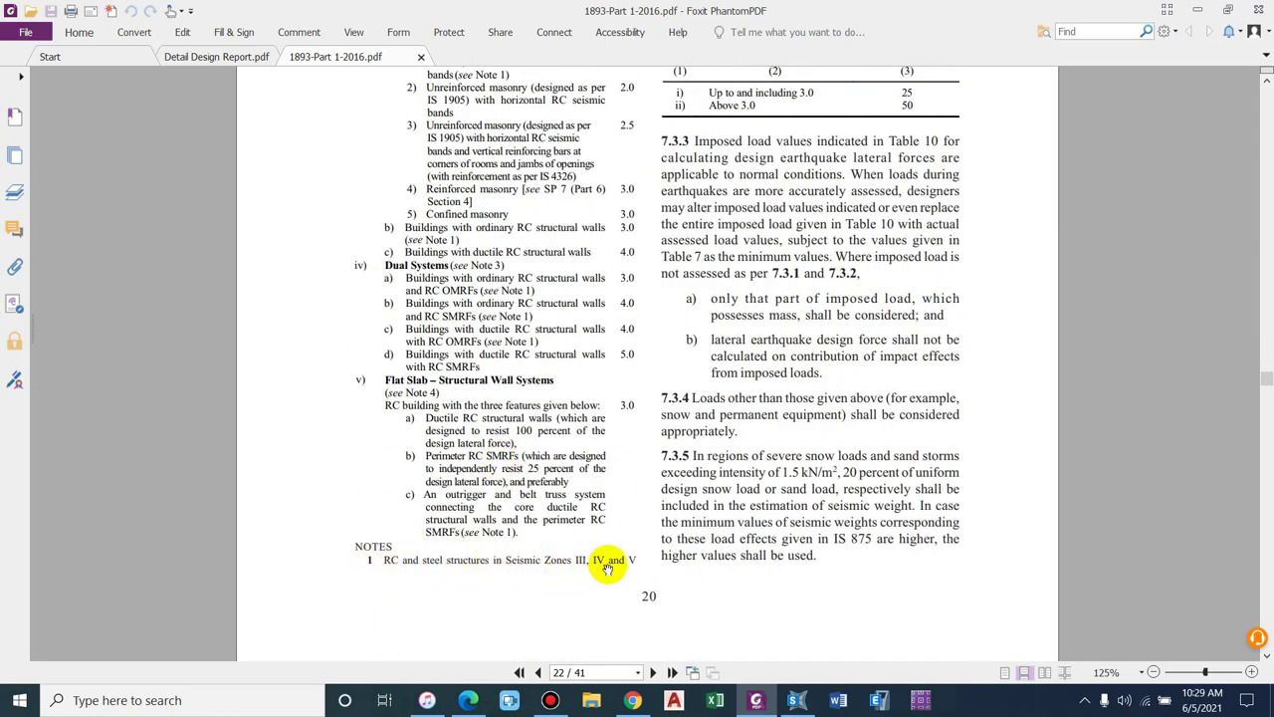
pyautogui.scroll(7, 608, 572)
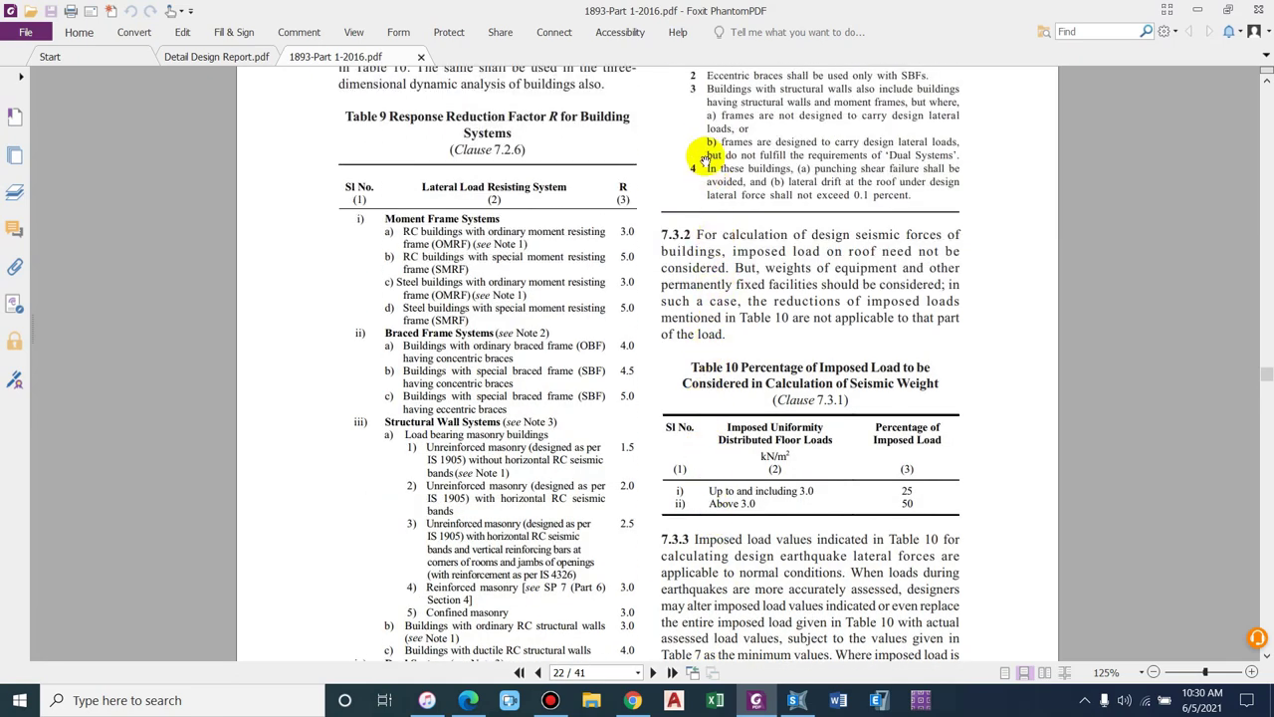
pyautogui.scroll(1, 709, 154)
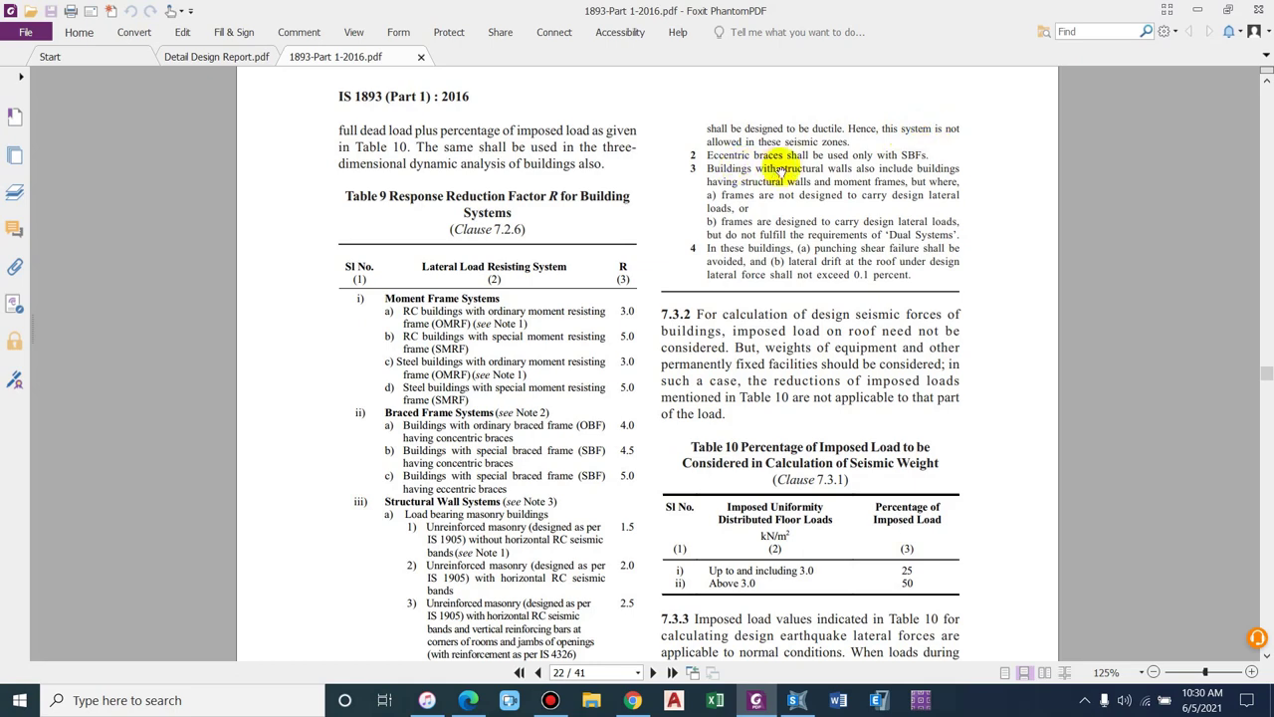
pyautogui.scroll(-2, 637, 329)
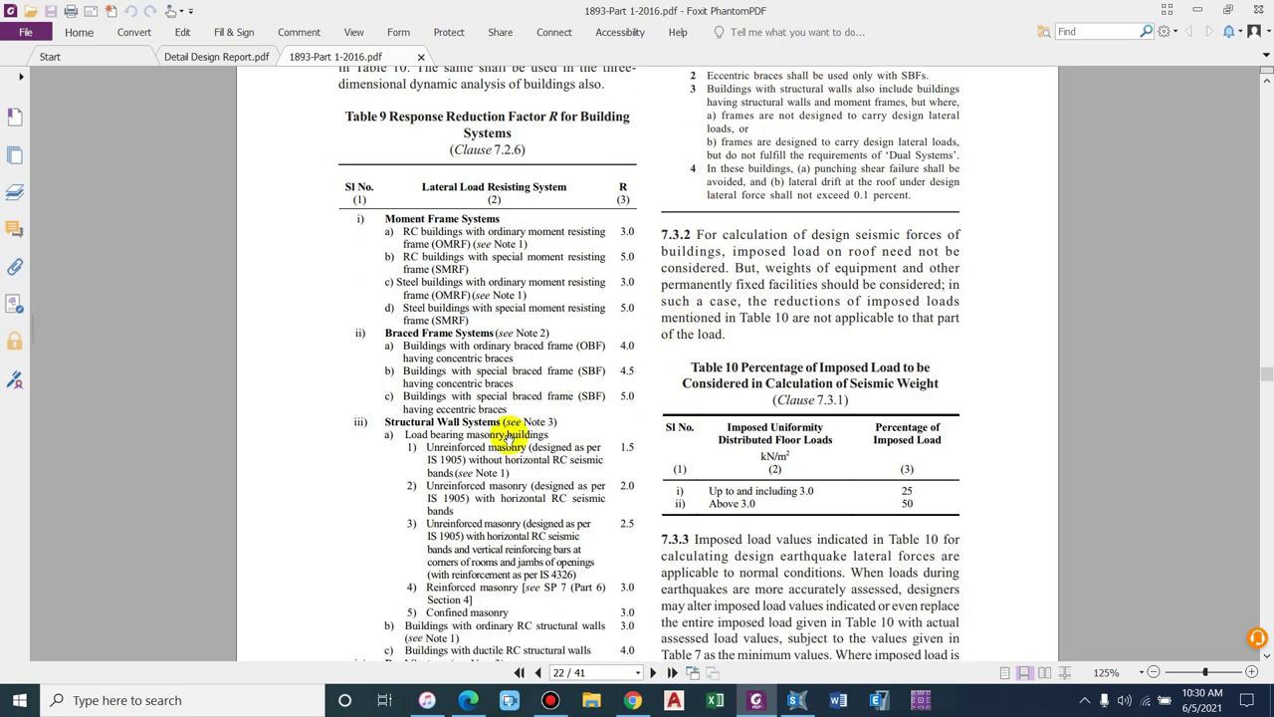
pyautogui.scroll(-1, 438, 537)
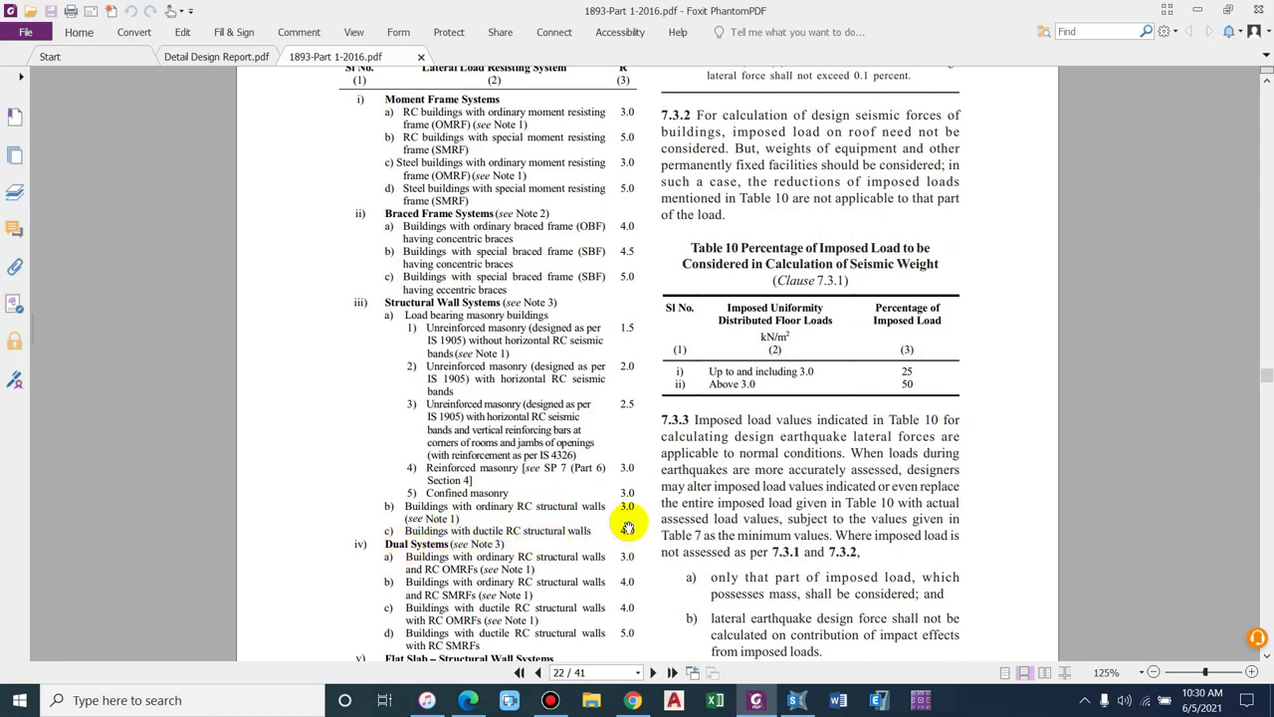
# - Review the seismic coefficient calculation in Detail Design Report.pdf and the Sa/g spectra in 1893-Part 1-2016.pdf
pyautogui.click(756, 701)
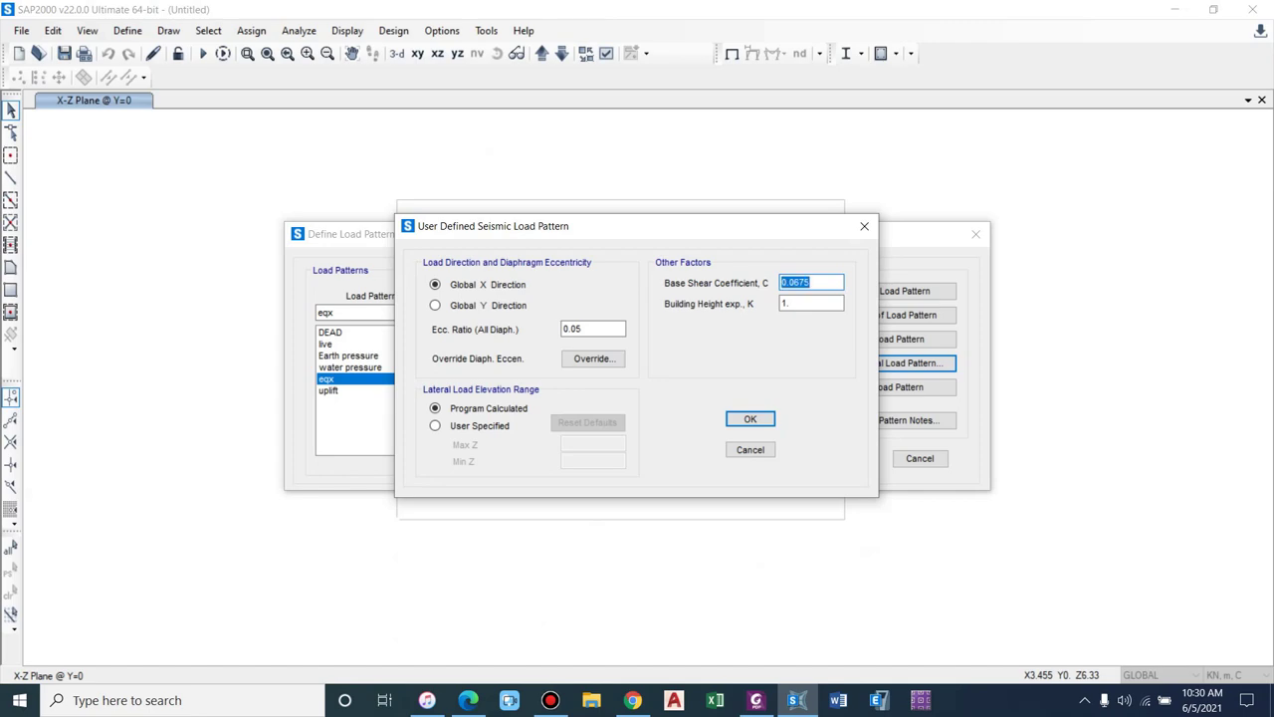
pyautogui.click(756, 699)
pyautogui.click(199, 57)
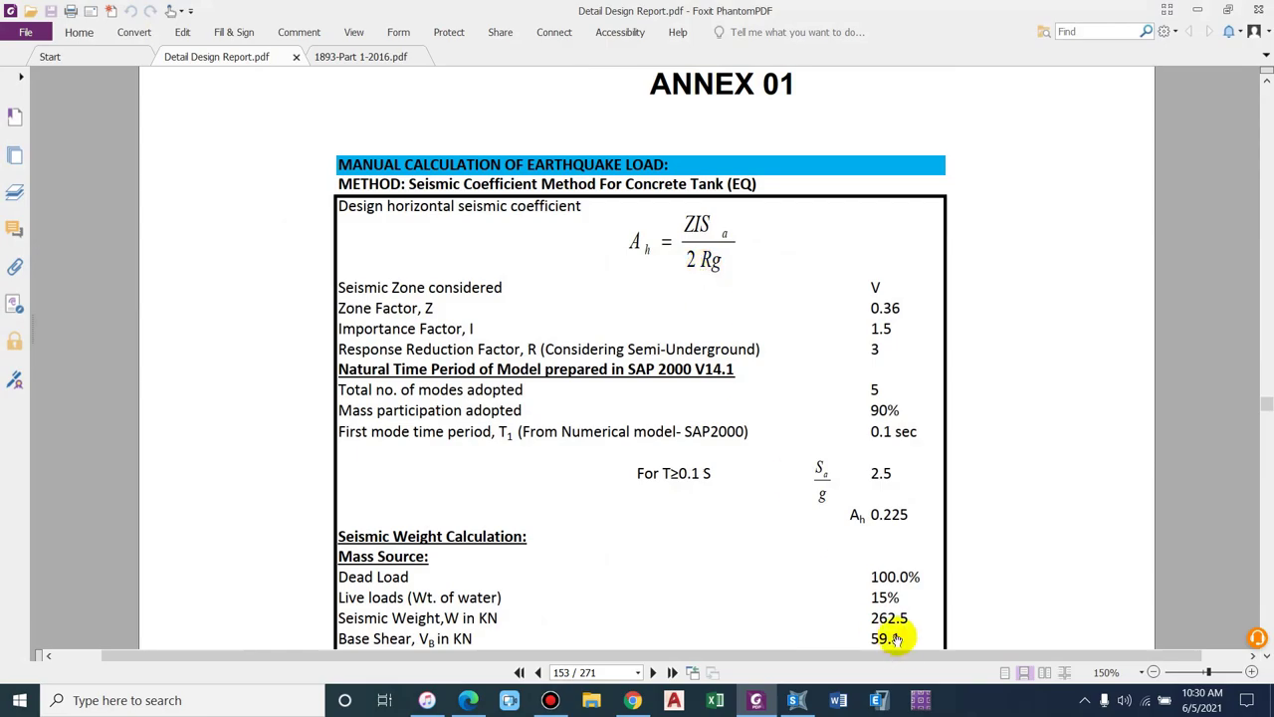
pyautogui.click(362, 57)
pyautogui.scroll(5, 702, 238)
pyautogui.scroll(10, 717, 364)
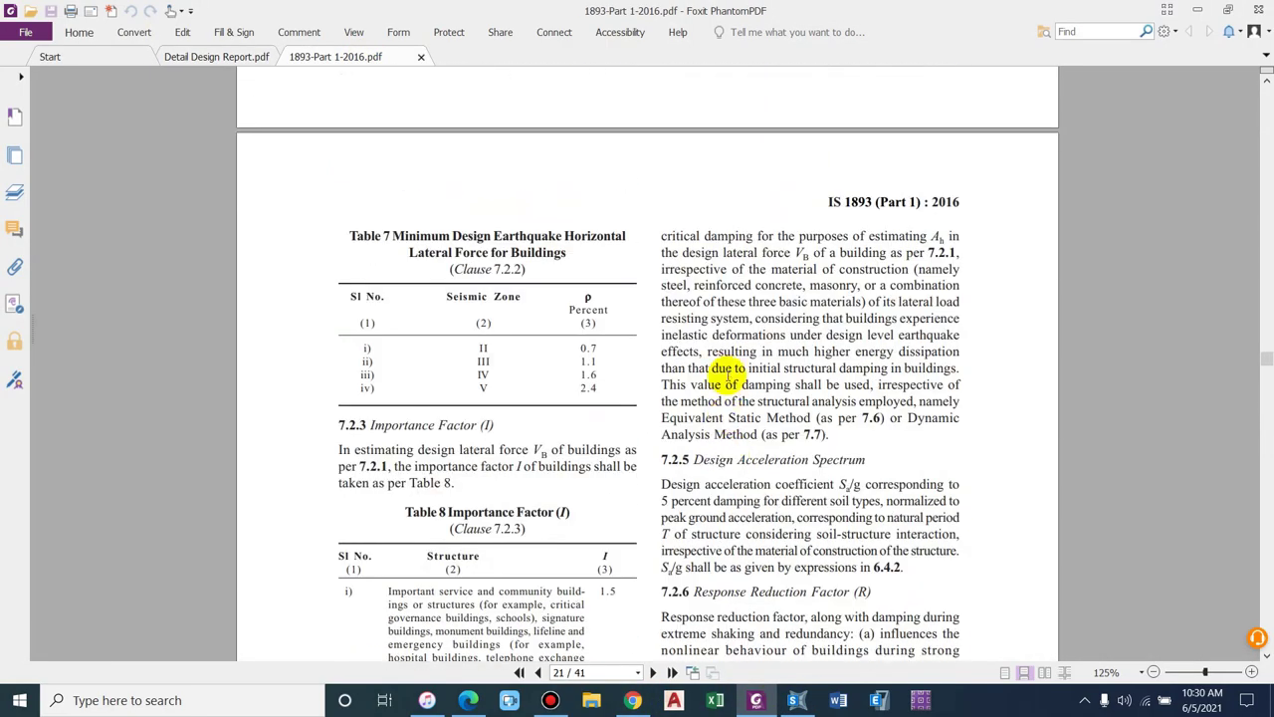
pyautogui.scroll(20, 727, 375)
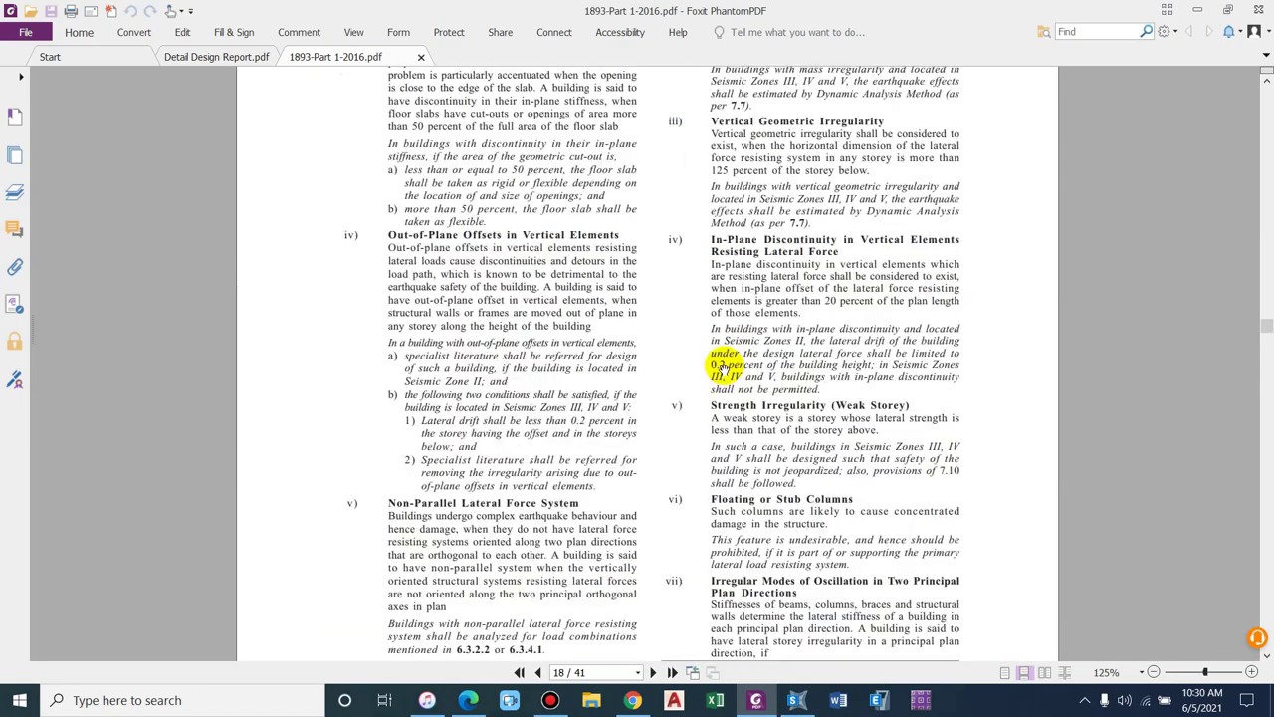
pyautogui.scroll(-2, 756, 368)
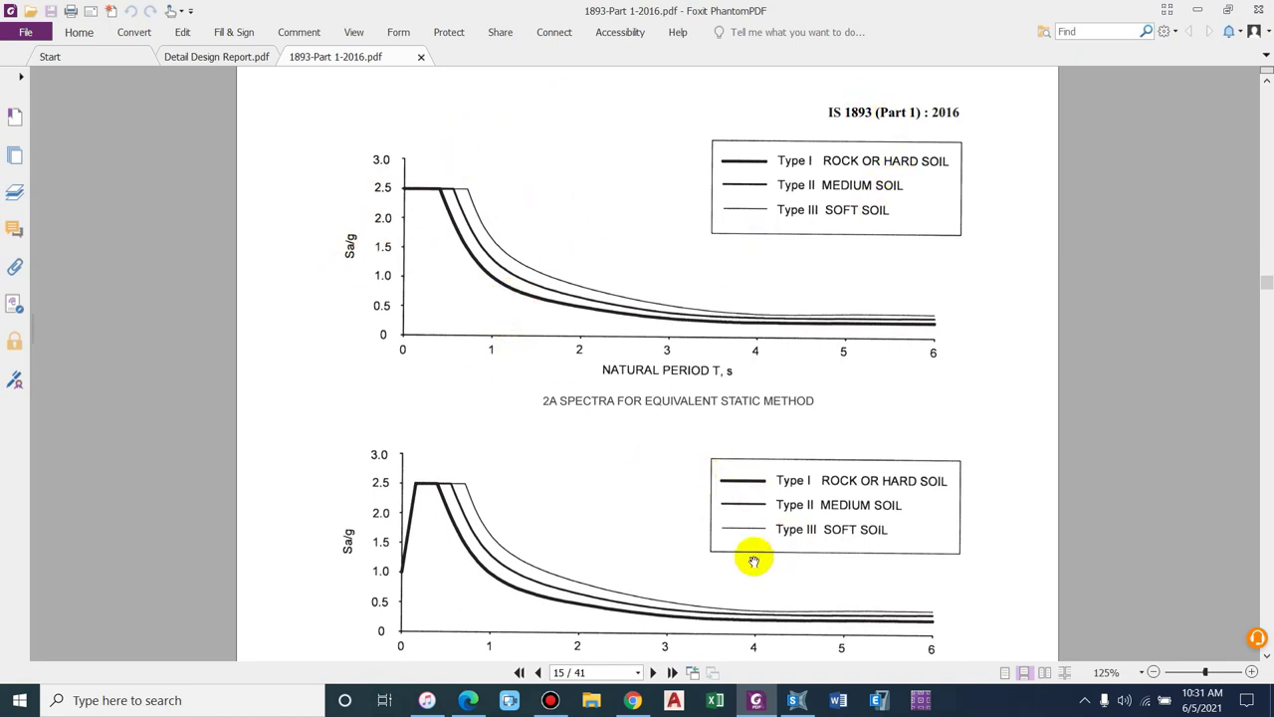
# - Switch back to SAP2000 and set the base shear coefficient C of the eqx load pattern to 0.16875
pyautogui.click(796, 699)
pyautogui.click(824, 282)
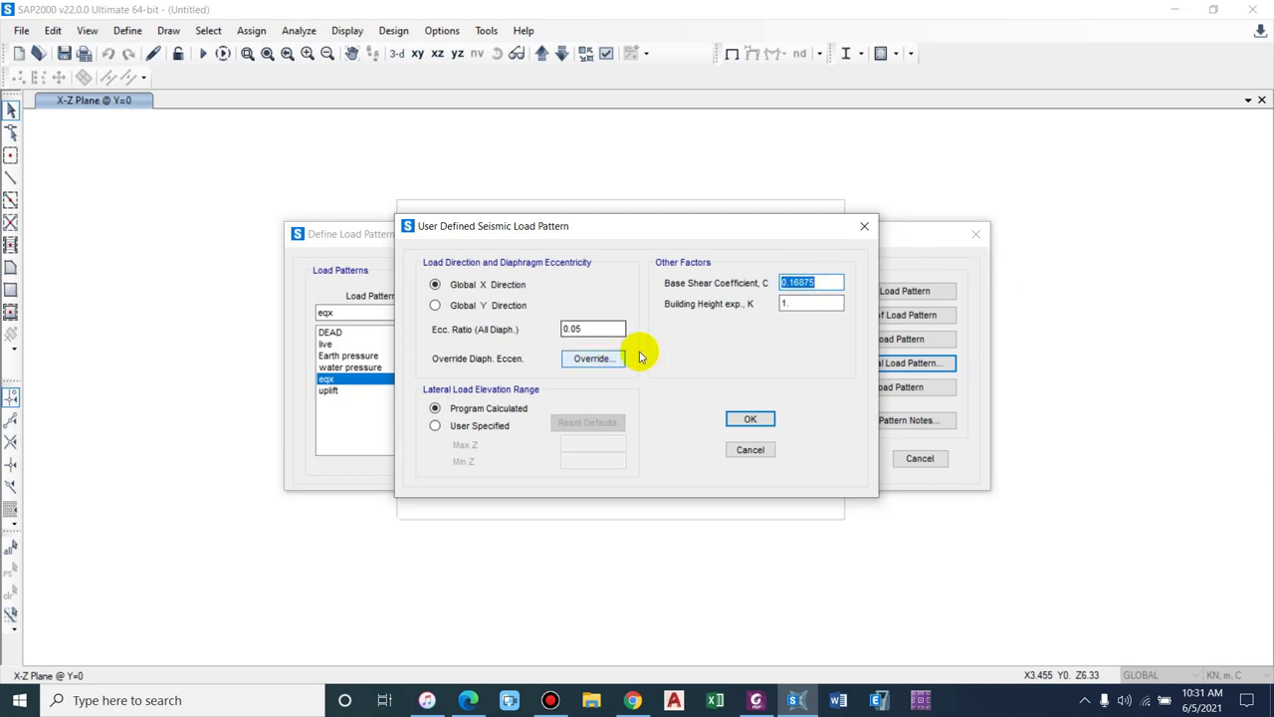
pyautogui.click(828, 287)
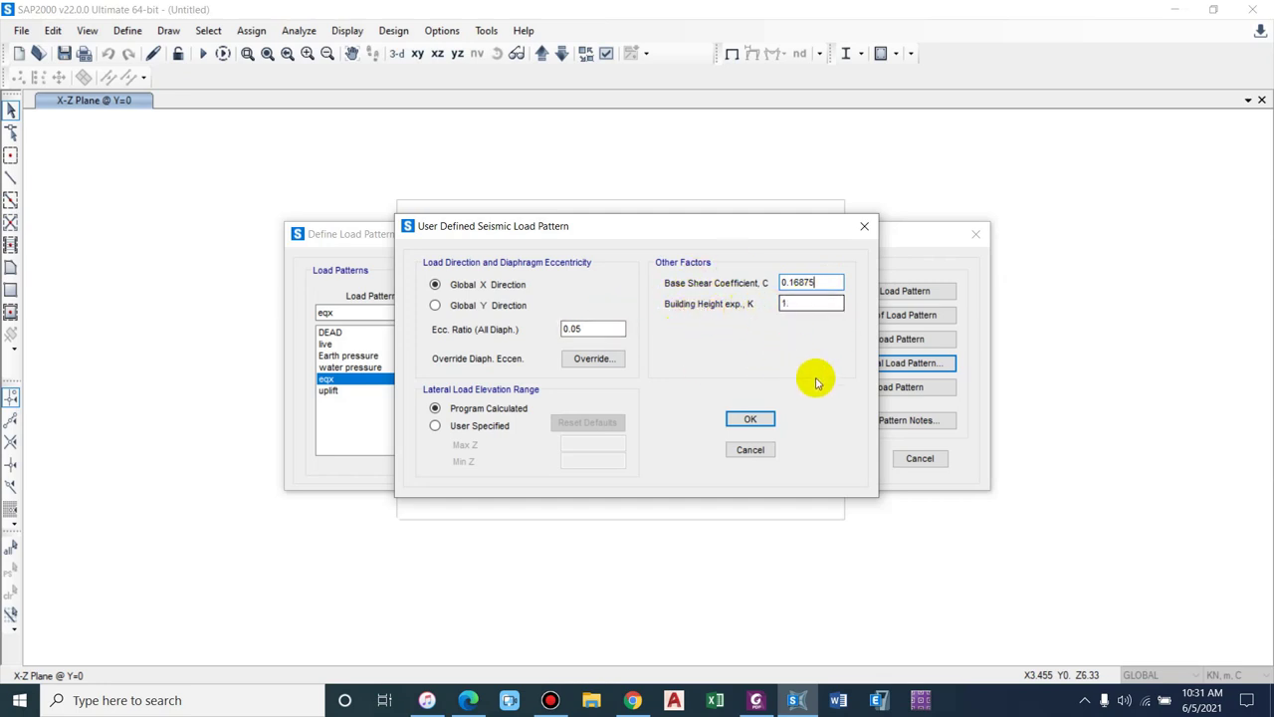
# - Check the exponent k rules in section 6.3 of NBC 105 and accept the eqx seismic load settings in SAP2000
pyautogui.click(756, 699)
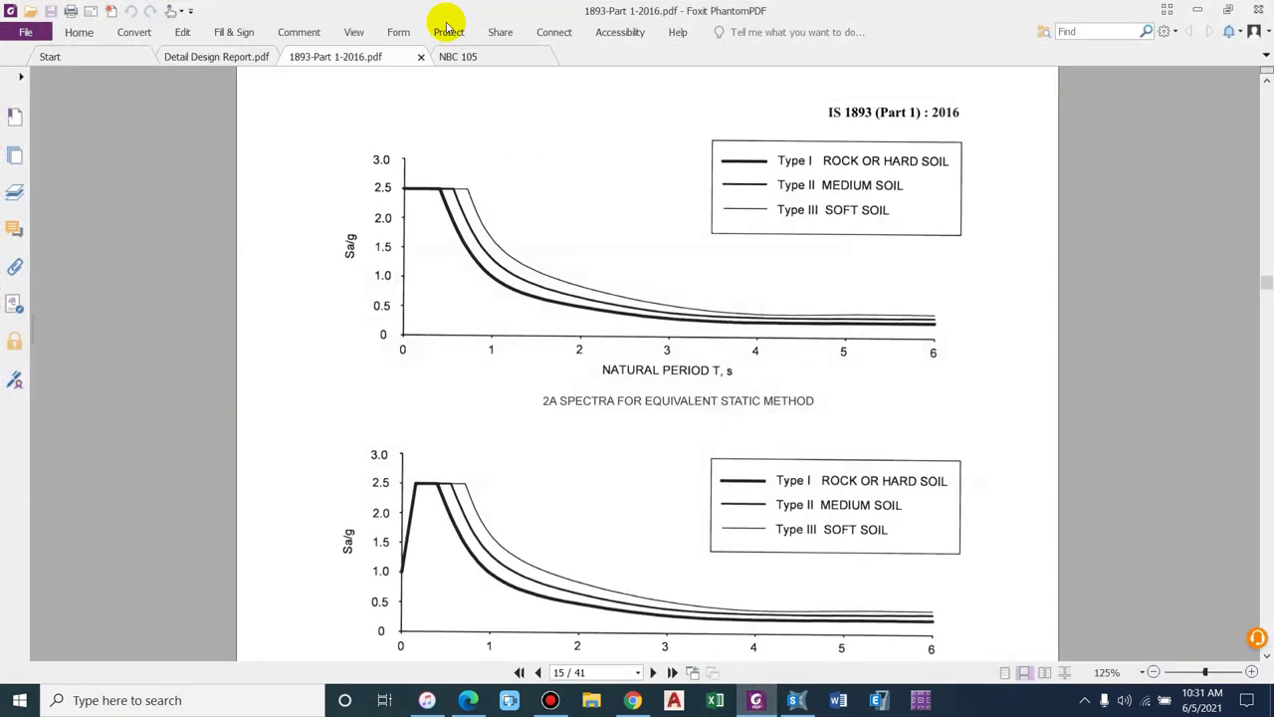
pyautogui.click(485, 55)
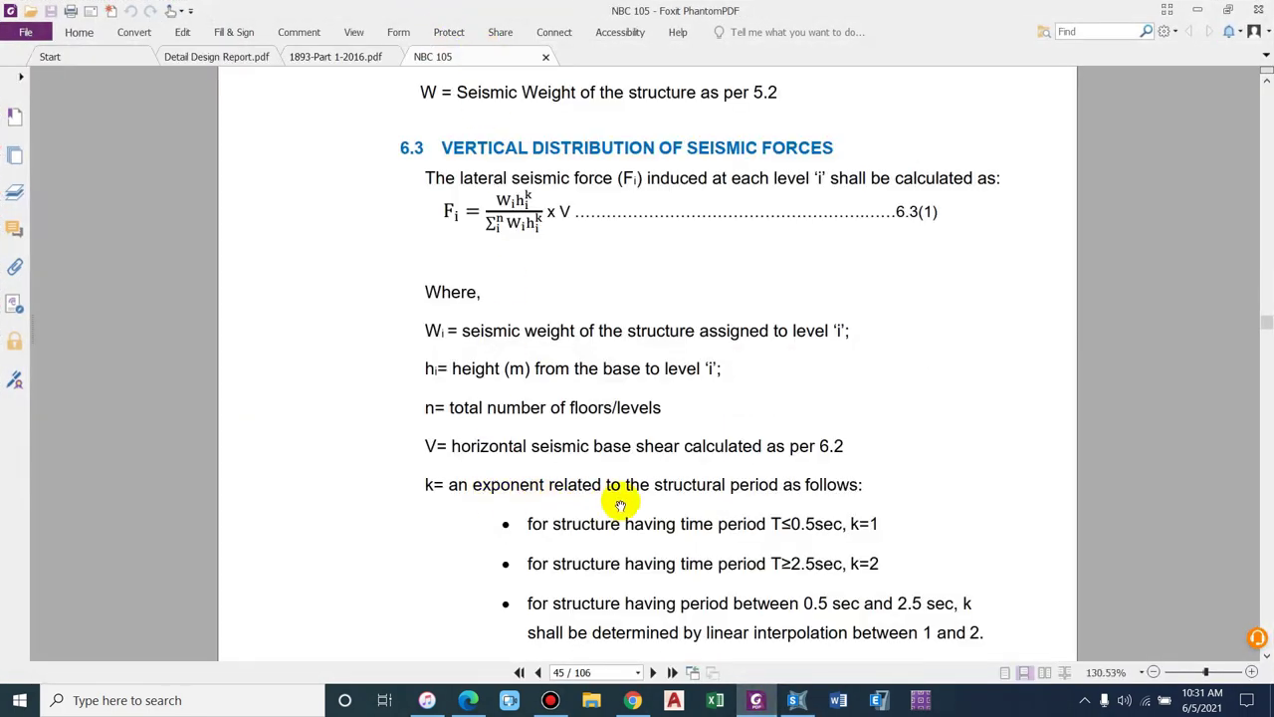
pyautogui.scroll(-1, 786, 488)
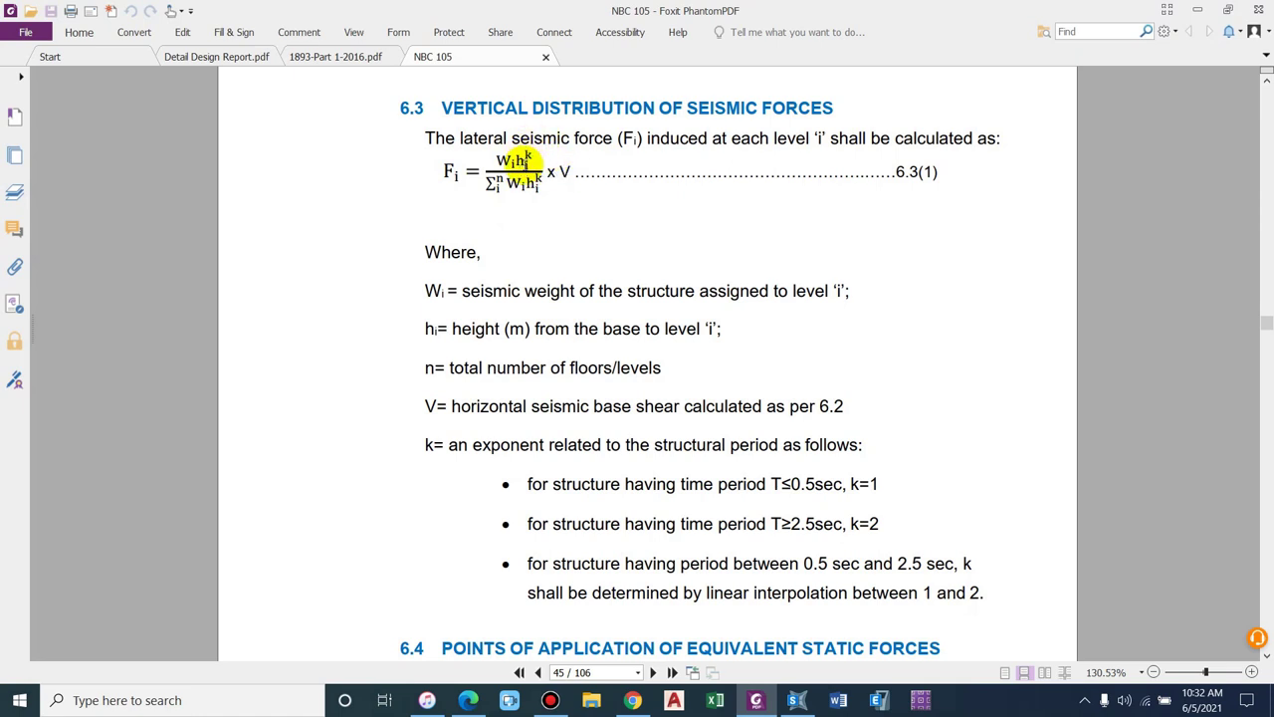
pyautogui.click(1197, 9)
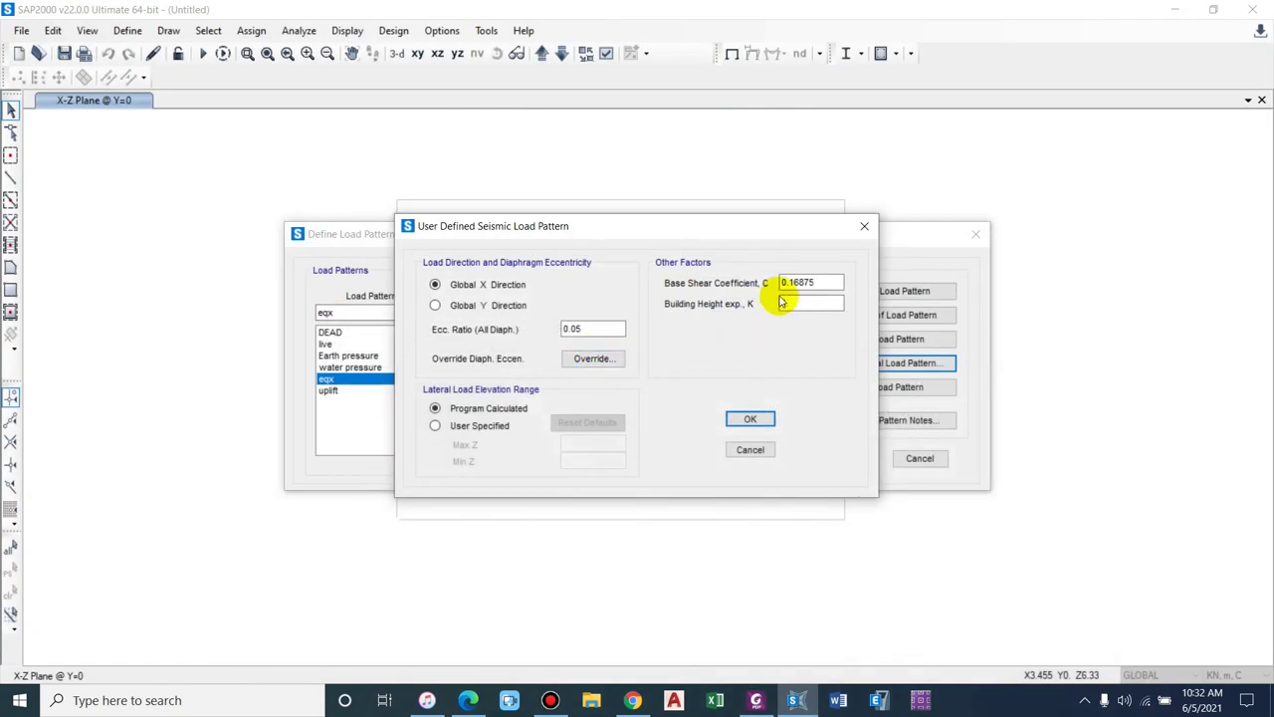
pyautogui.click(751, 418)
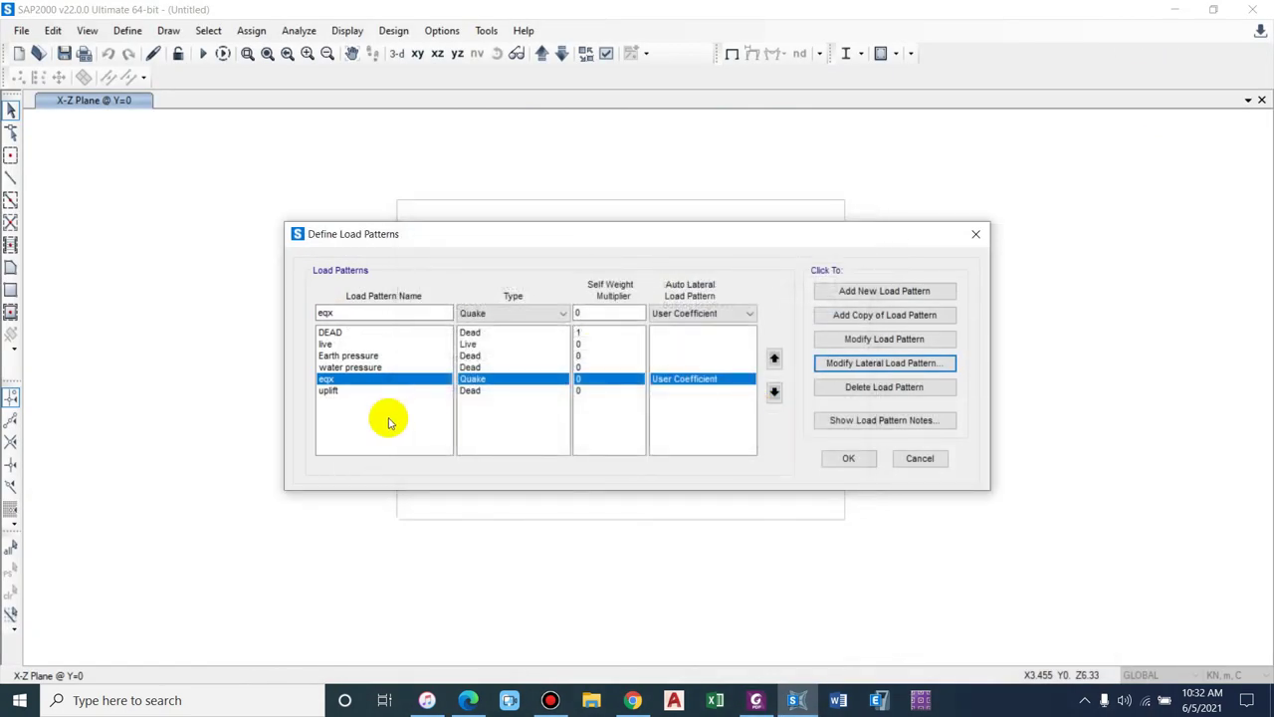
pyautogui.doubleClick(334, 313)
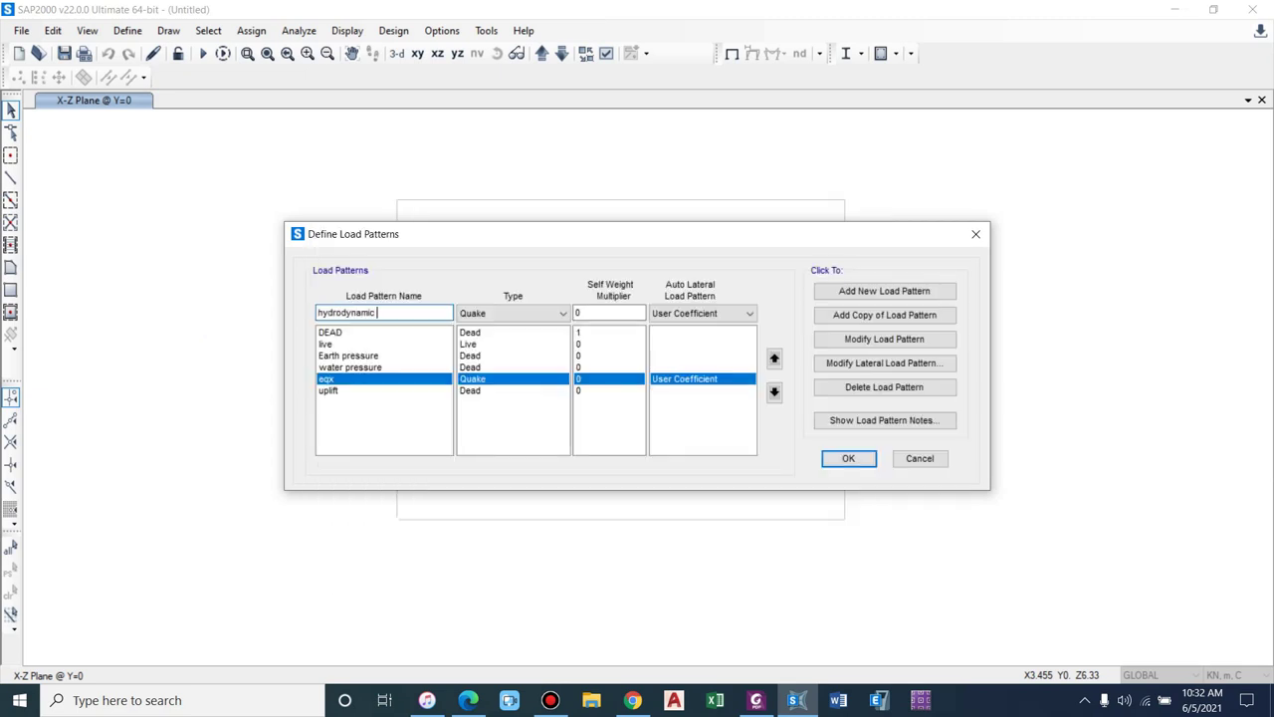
pyautogui.click(525, 313)
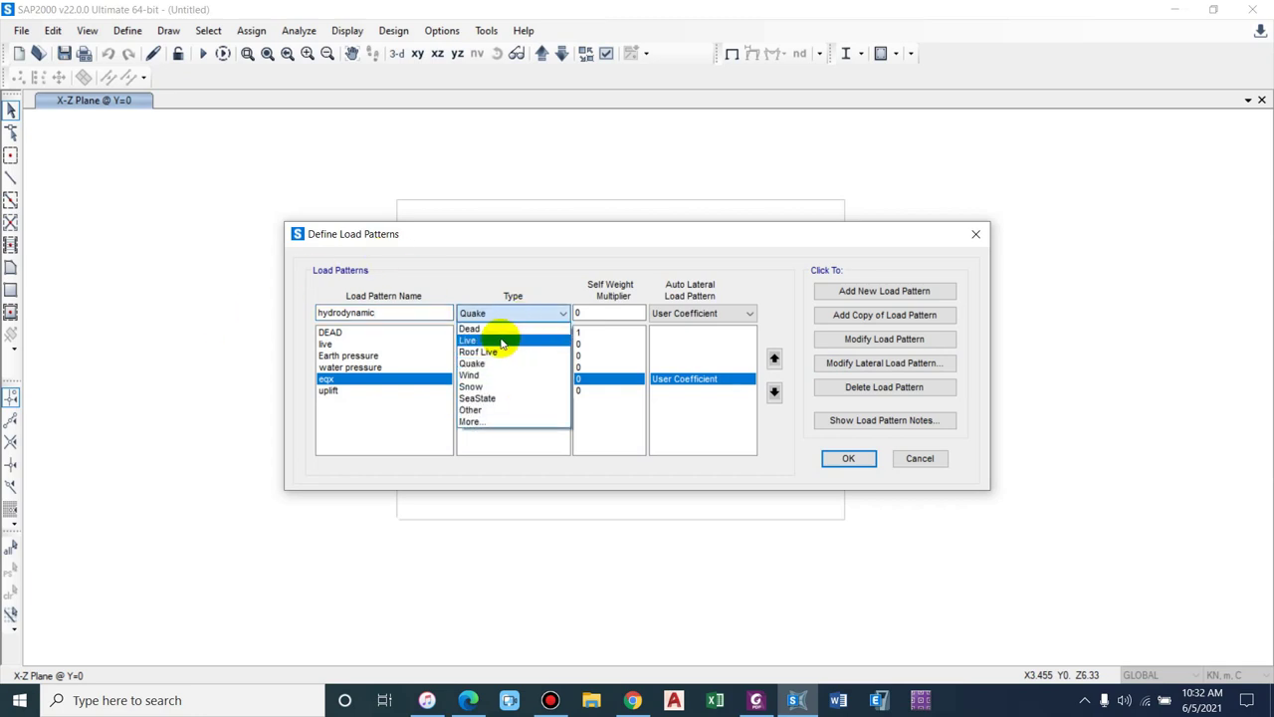
pyautogui.click(498, 329)
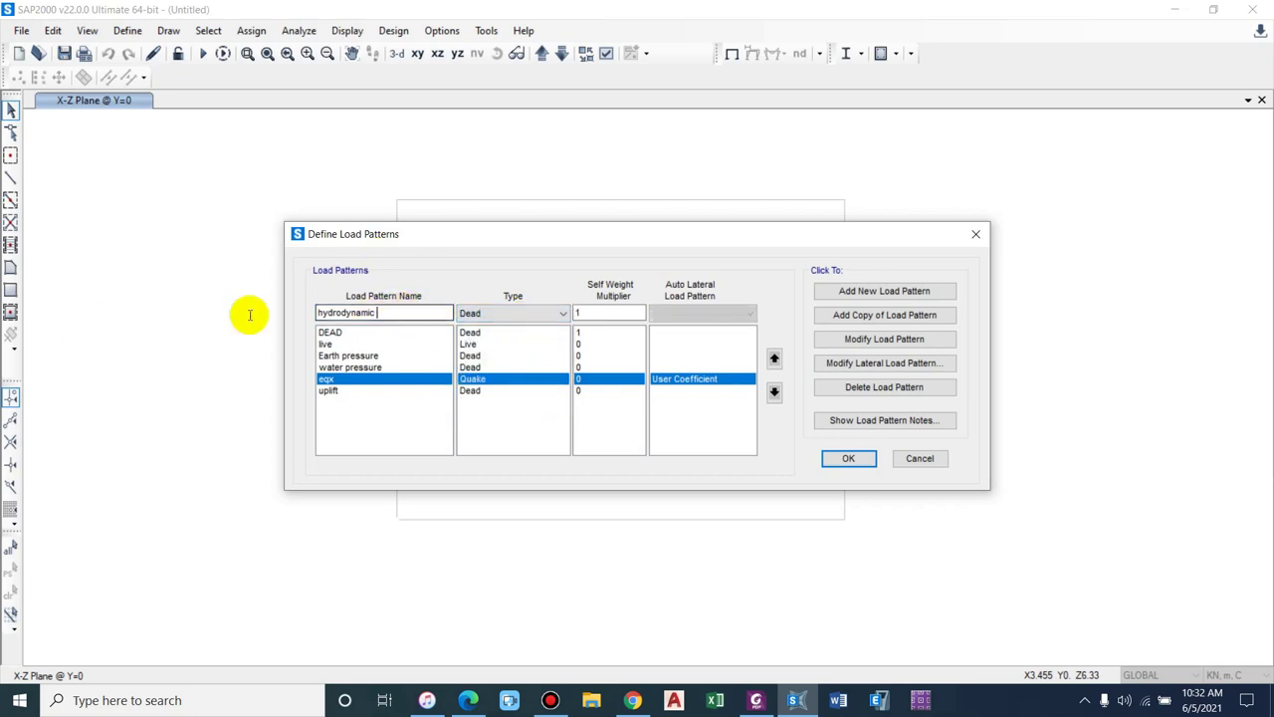
pyautogui.click(474, 344)
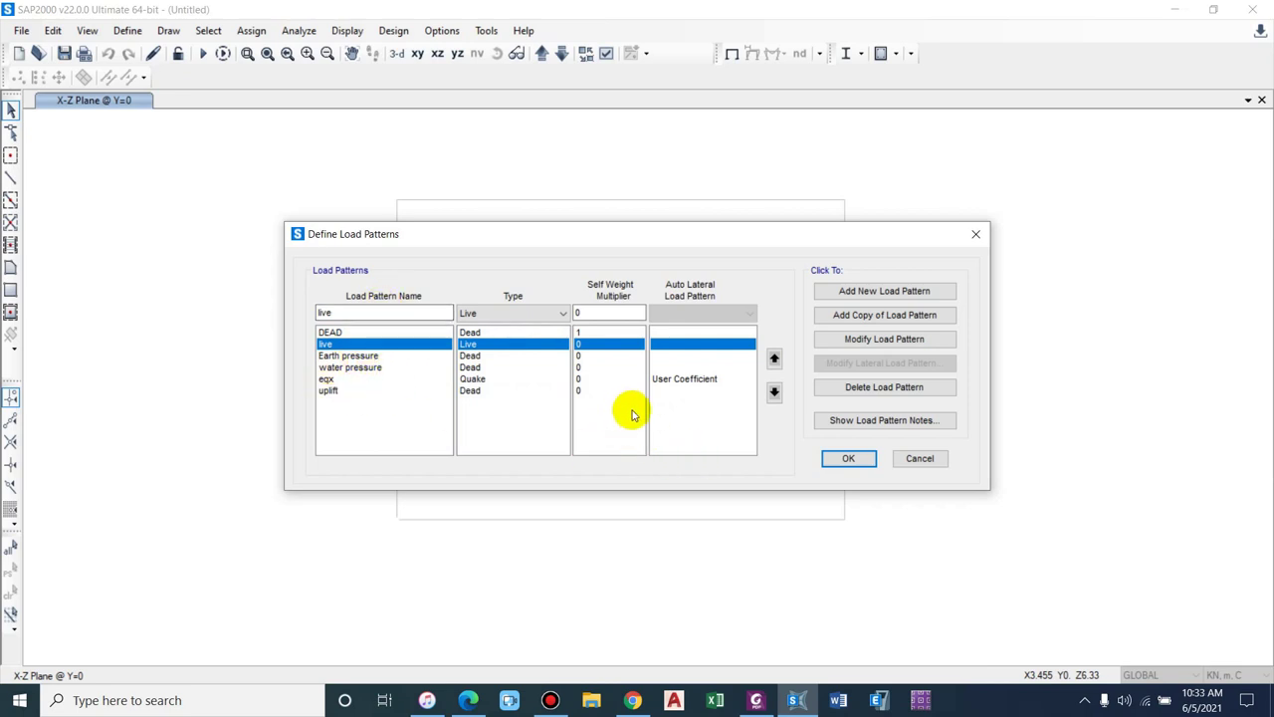
# - Accept the defined load patterns and close their definition
pyautogui.click(841, 460)
pyautogui.press('Return')
pyautogui.click(130, 31)
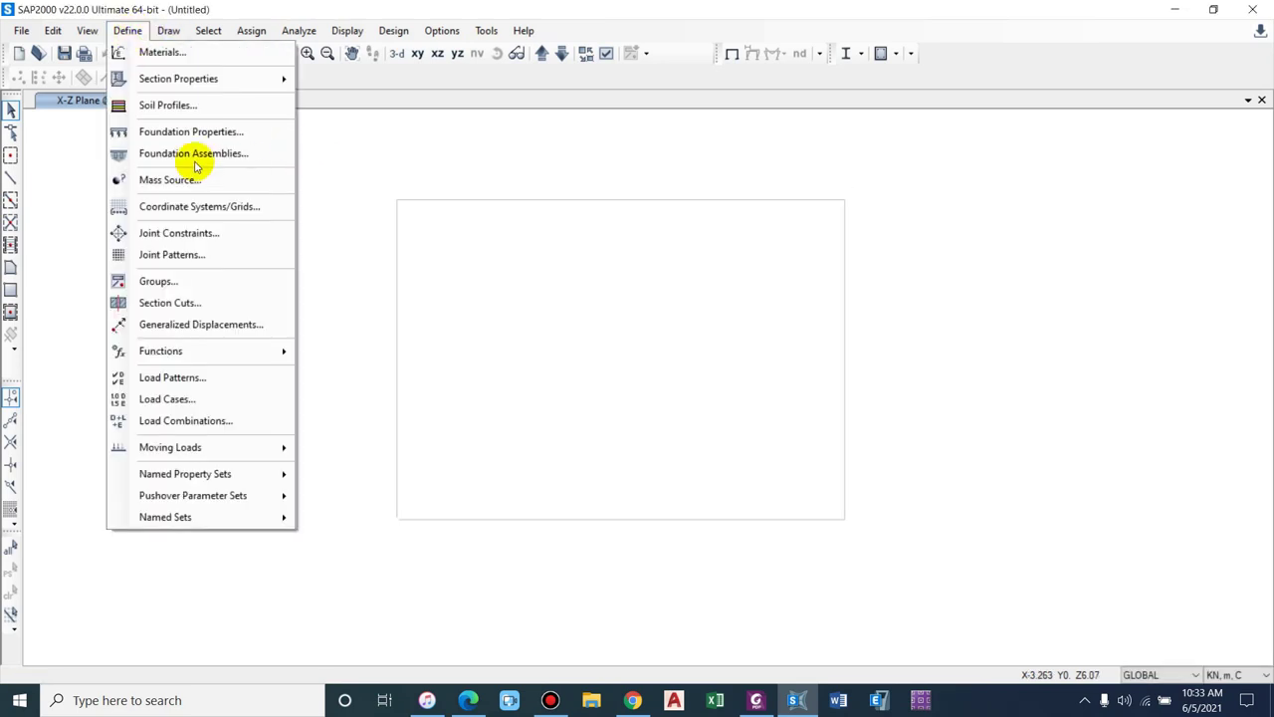
pyautogui.click(256, 423)
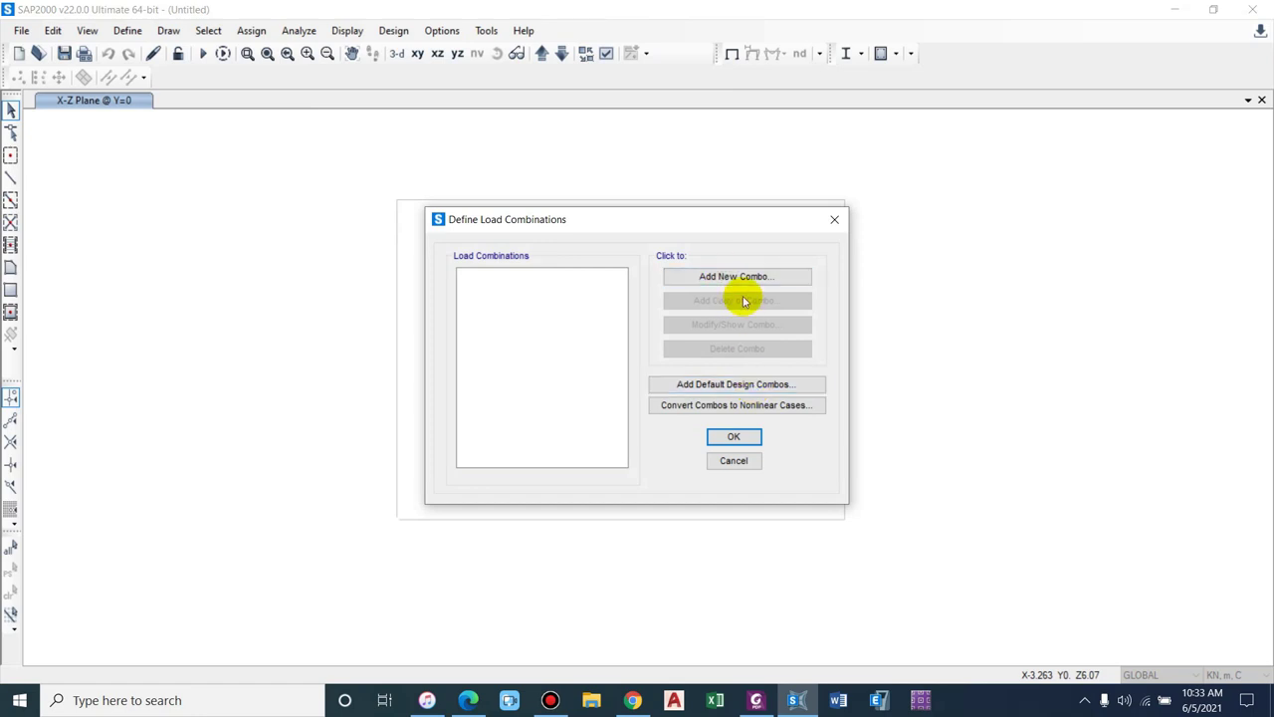
pyautogui.click(749, 468)
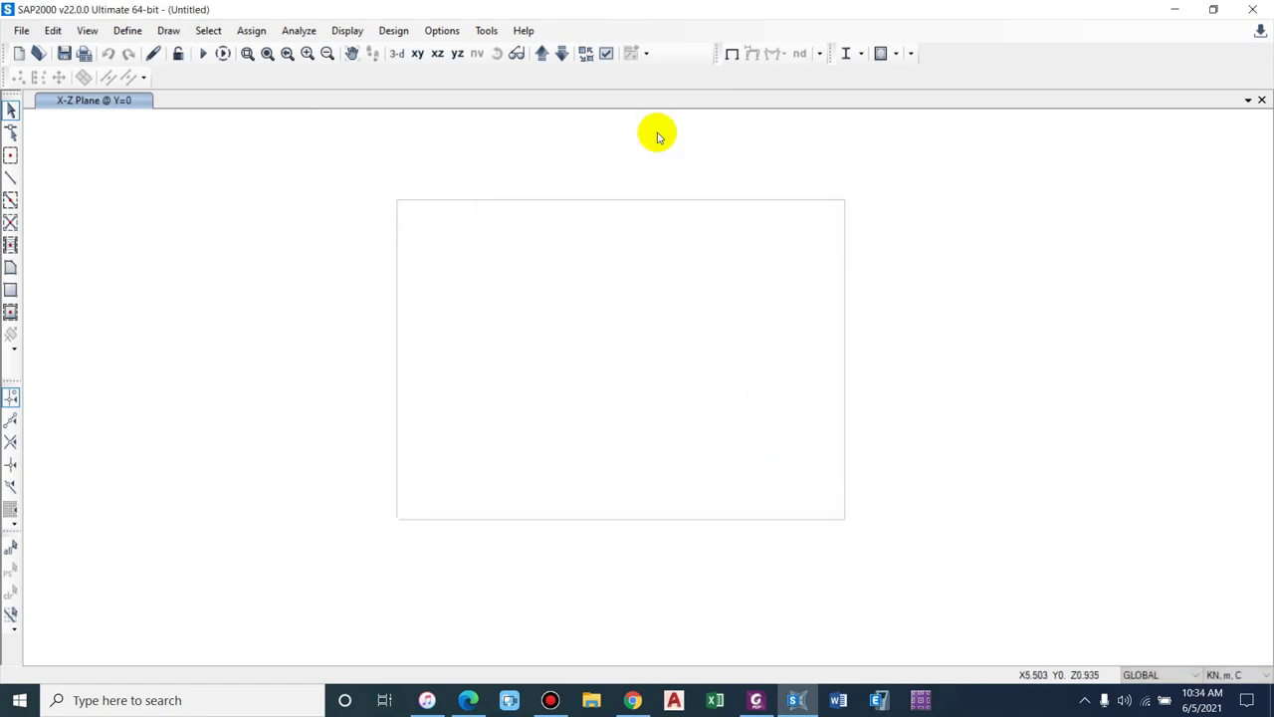
# - Set the design code in the concrete frame design preferences to Indian IS 456-2000
pyautogui.click(398, 33)
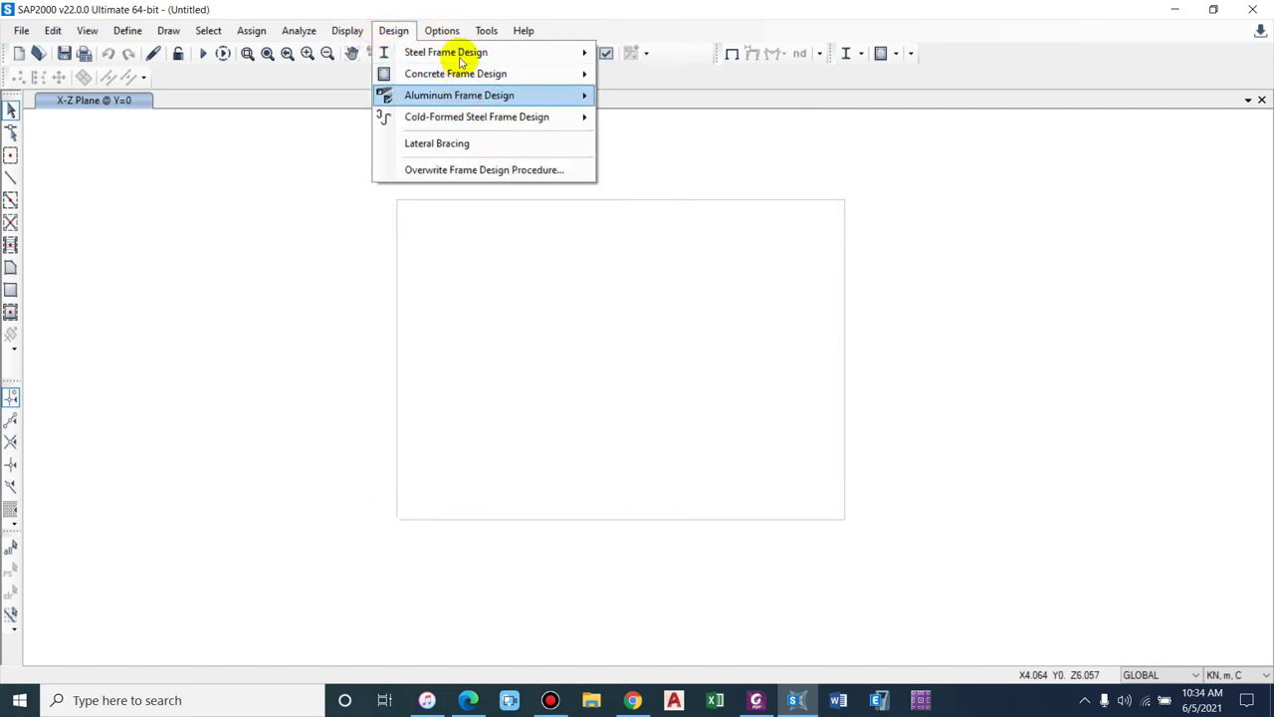
pyautogui.moveTo(460, 73)
pyautogui.click(675, 78)
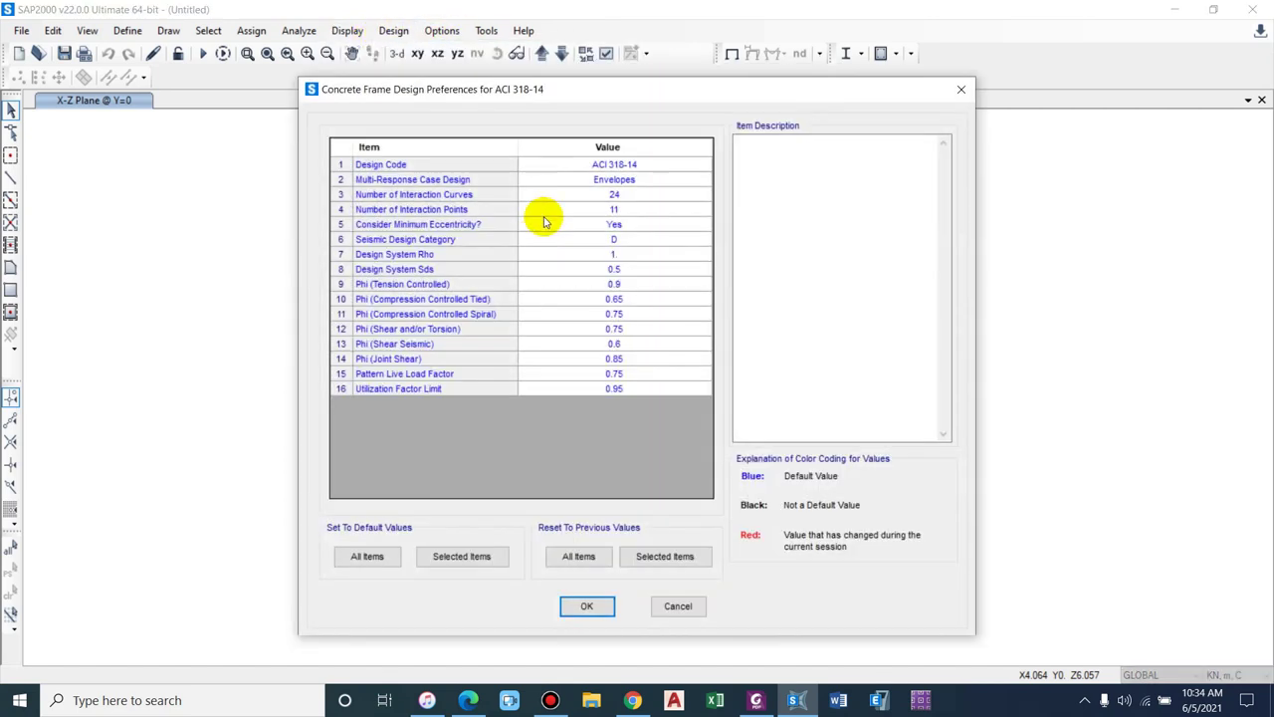
pyautogui.click(701, 167)
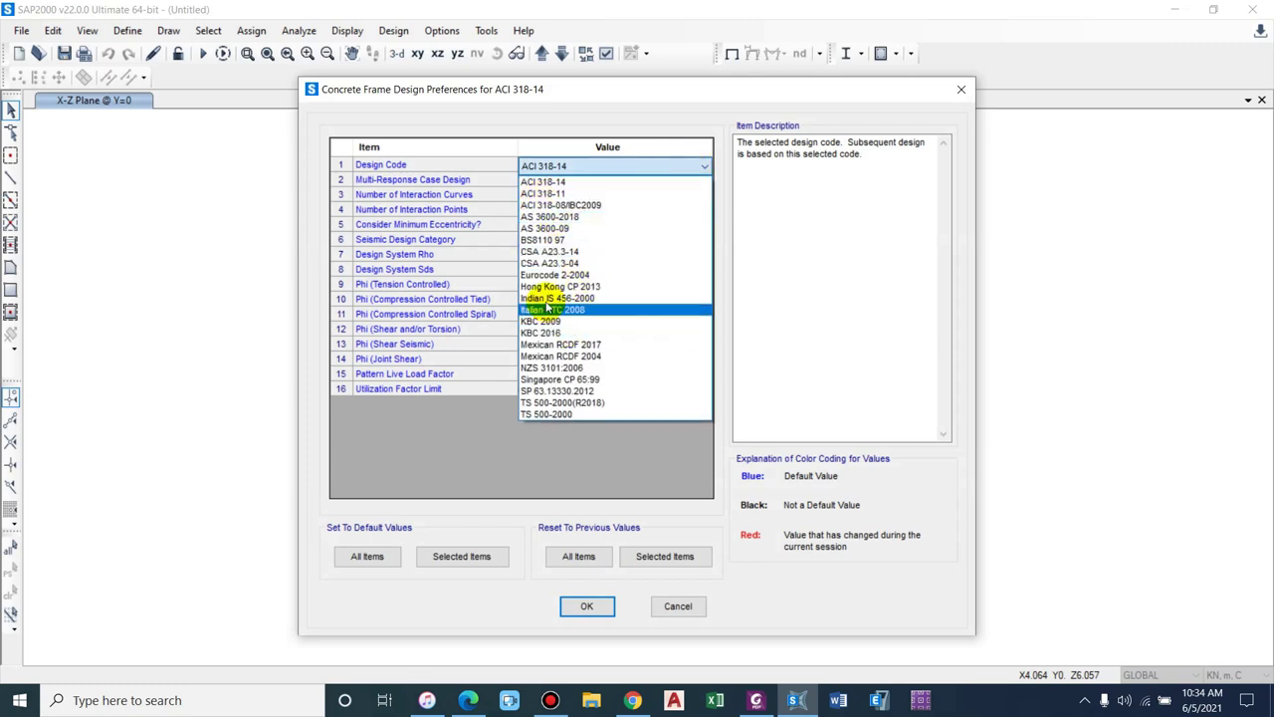
pyautogui.click(558, 286)
pyautogui.click(593, 604)
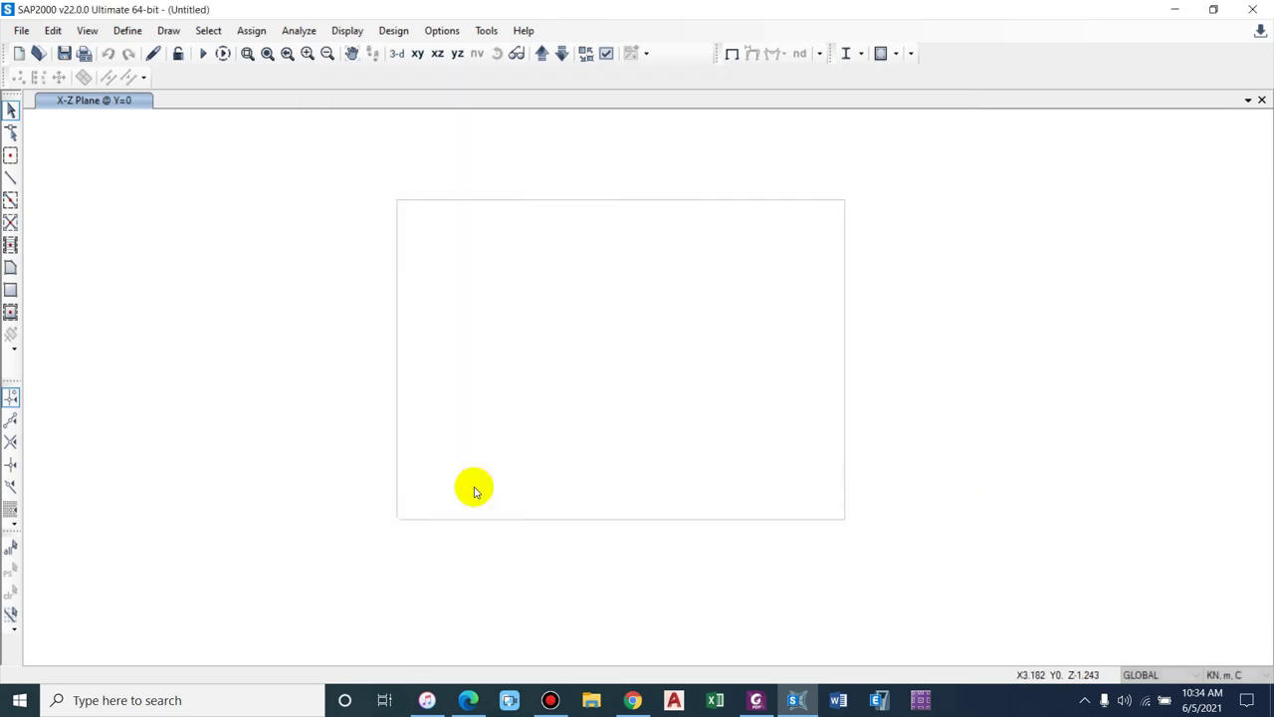
# - Generate the default design load combinations for concrete frame design, leaving the load combination data as preset
pyautogui.click(128, 30)
pyautogui.click(224, 422)
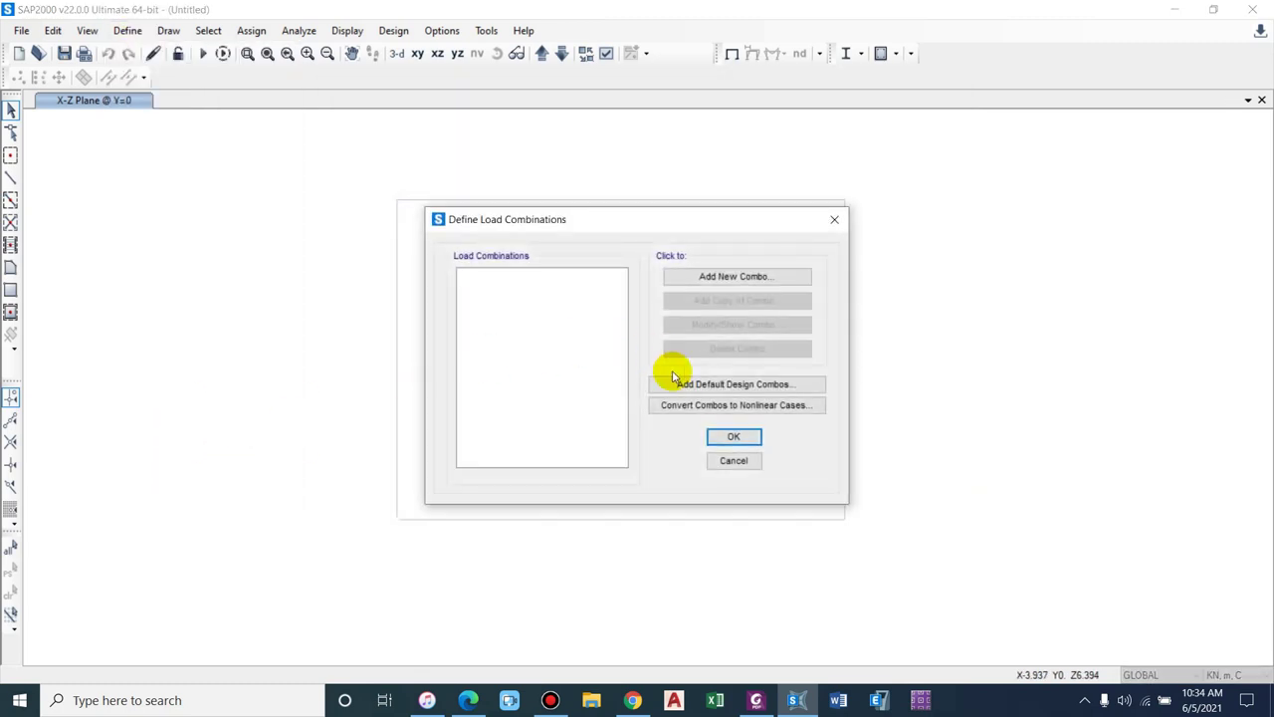
pyautogui.click(685, 380)
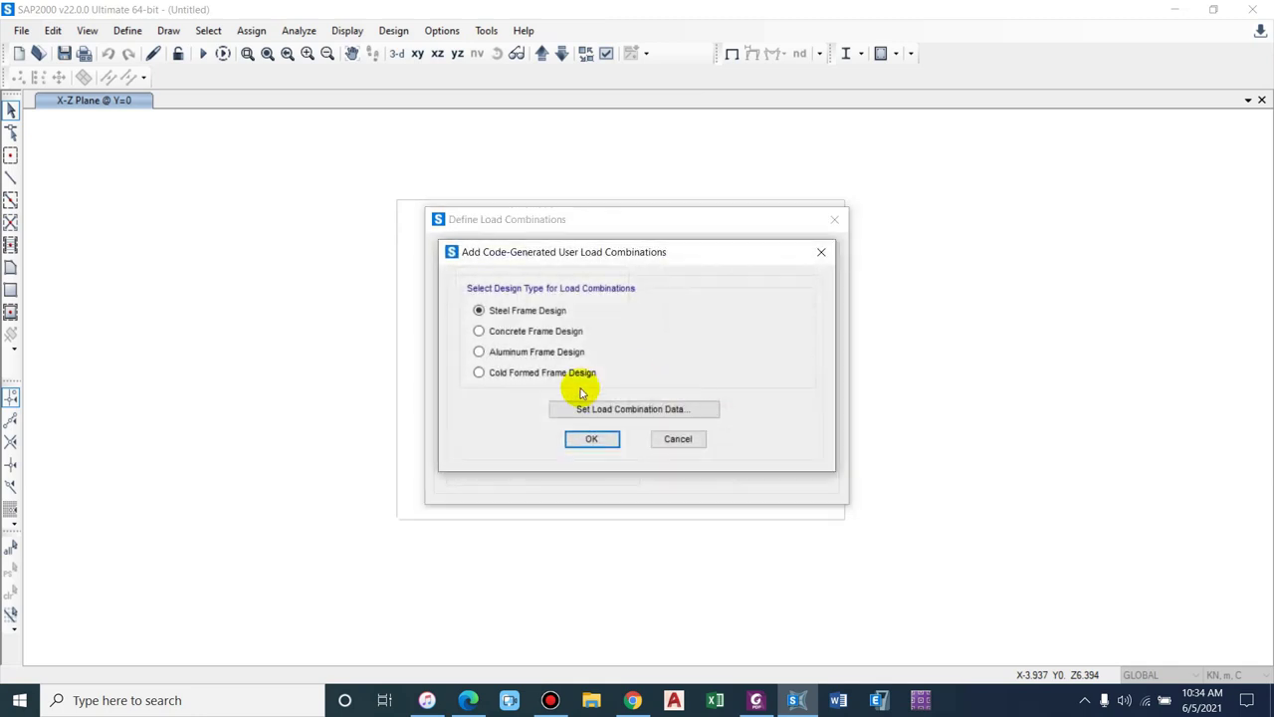
pyautogui.click(512, 331)
pyautogui.click(606, 411)
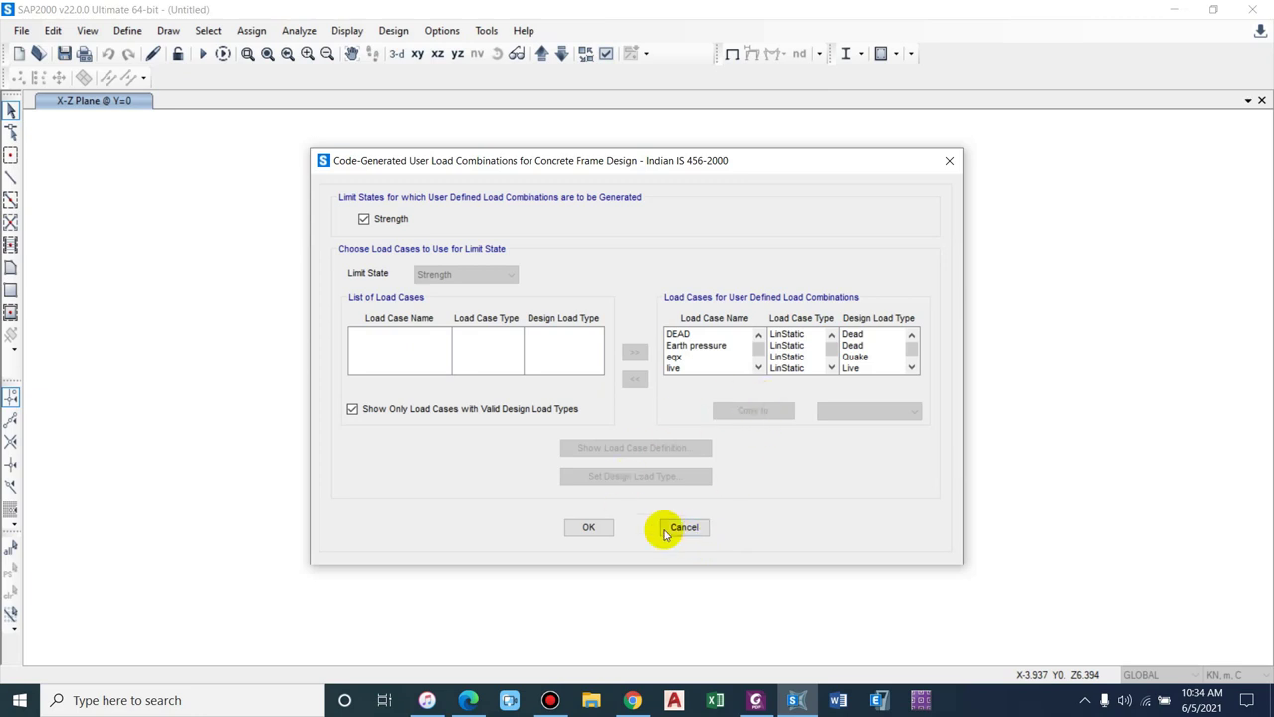
pyautogui.click(683, 528)
pyautogui.click(597, 441)
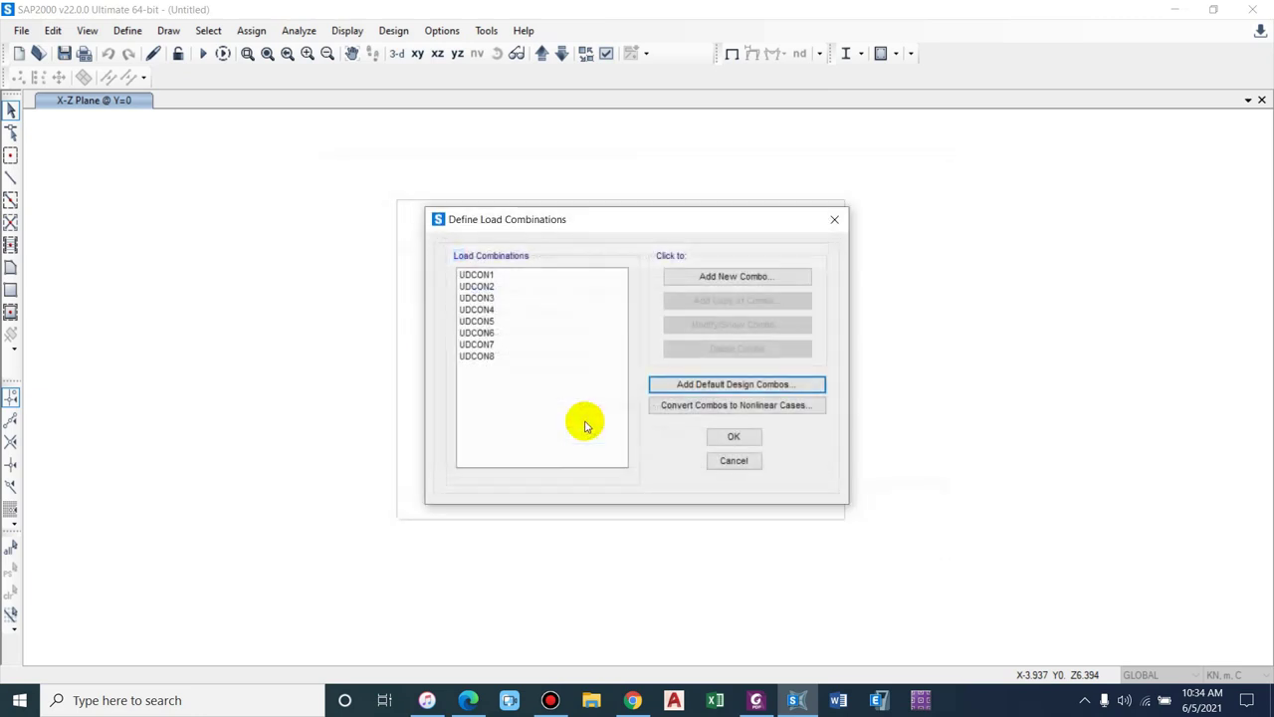
# - Rename the UDCON1 load combination as "empty - 1.5(DL + LL)"
pyautogui.click(475, 275)
pyautogui.click(735, 324)
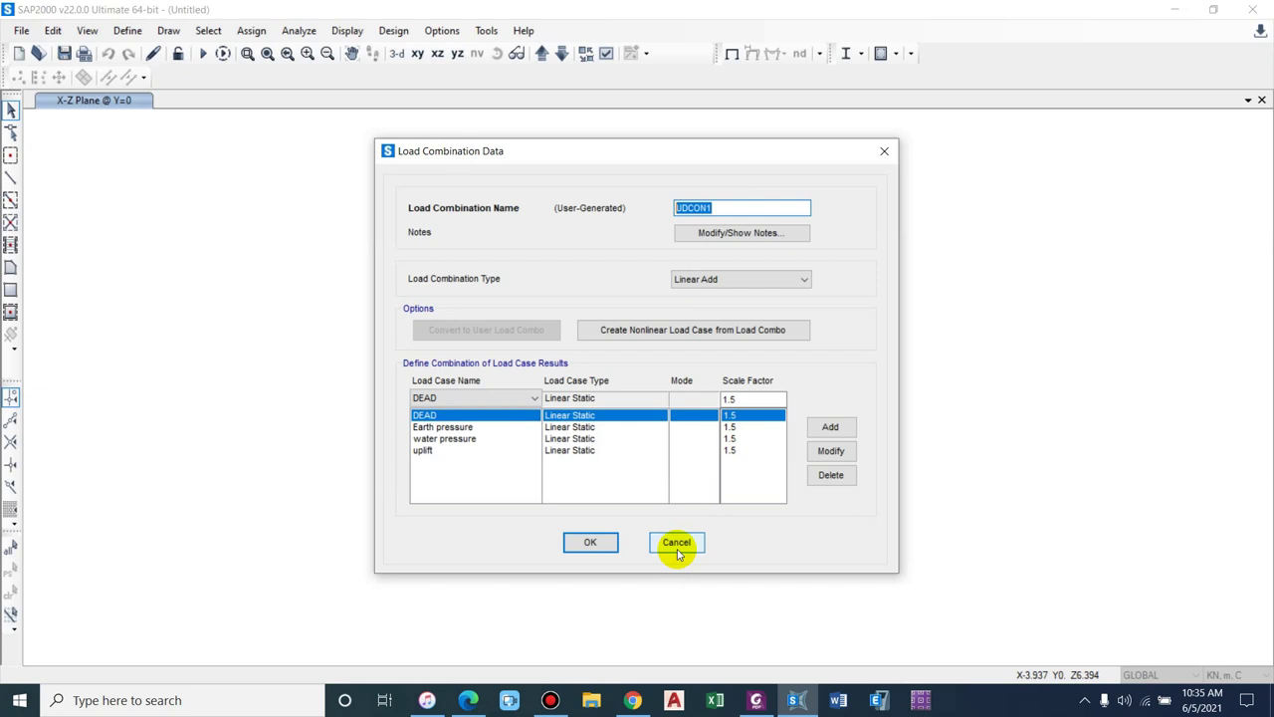
pyautogui.write('empty - 1.5(DL + LL')
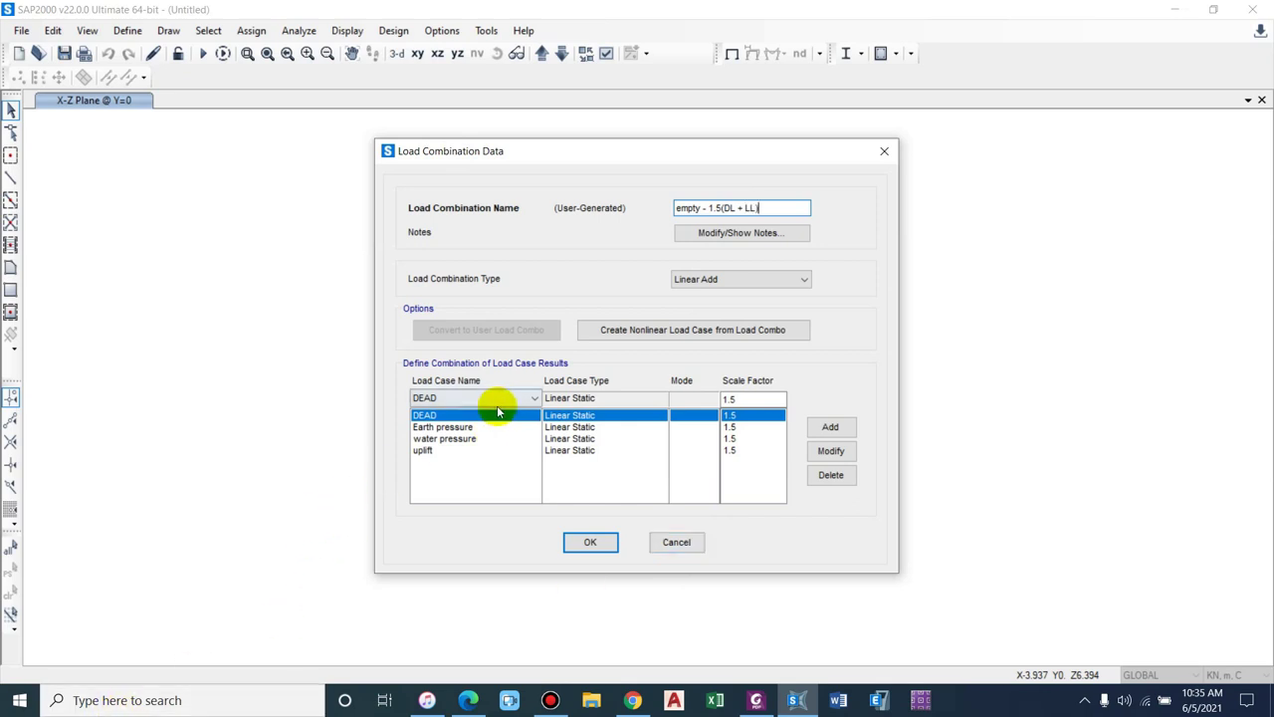
# - Delete the water pressure load case from the "empty - 1.5(DL + LL)" combination
pyautogui.click(455, 438)
pyautogui.click(450, 426)
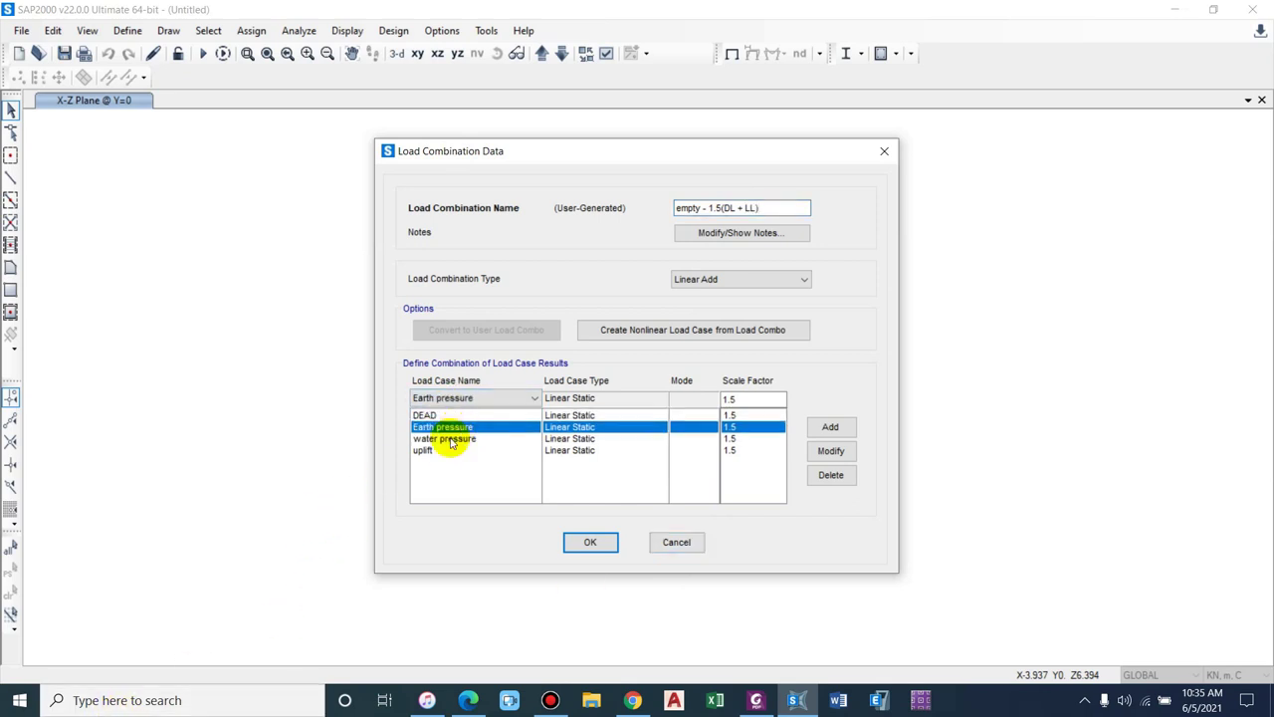
pyautogui.click(443, 452)
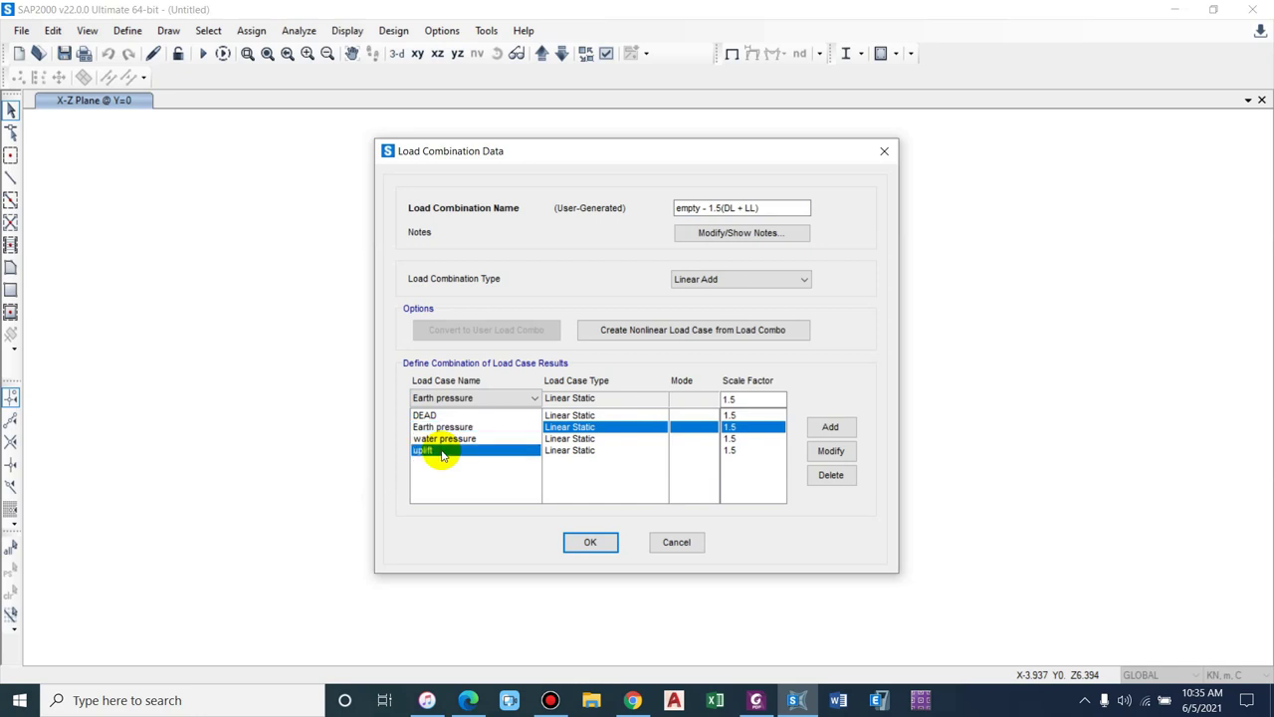
pyautogui.click(480, 399)
pyautogui.click(480, 398)
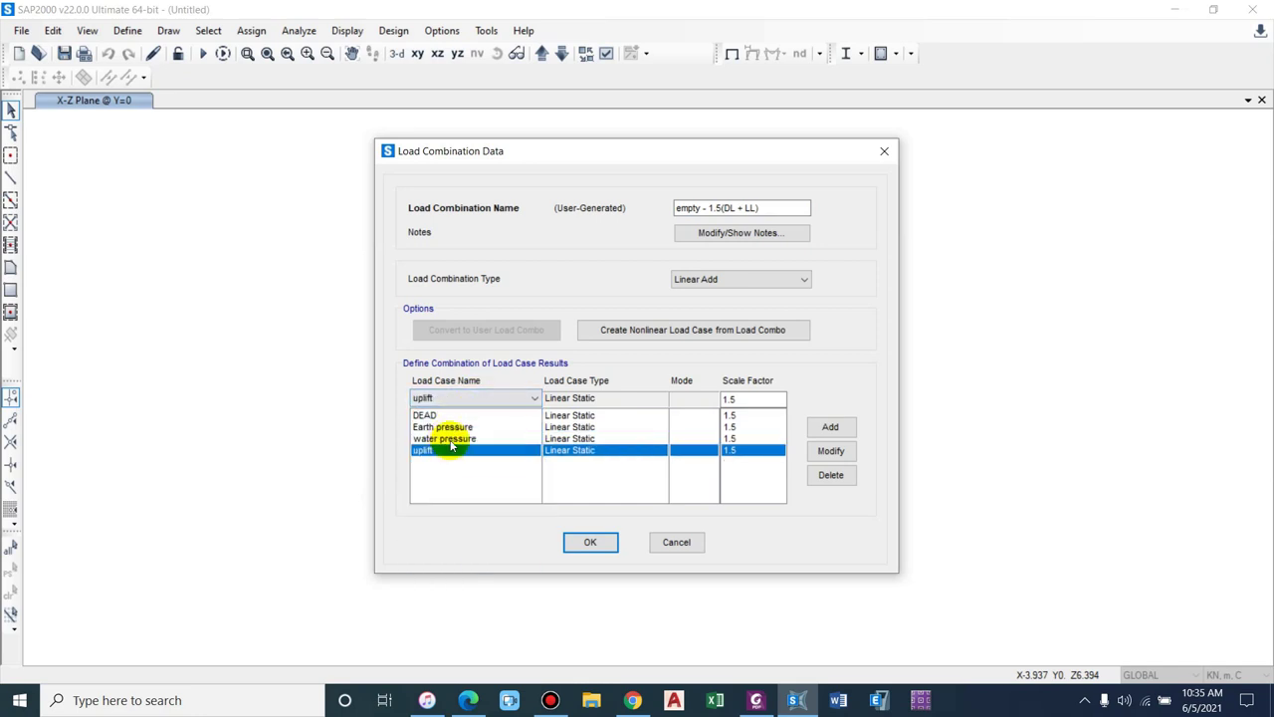
pyautogui.click(444, 438)
pyautogui.click(830, 474)
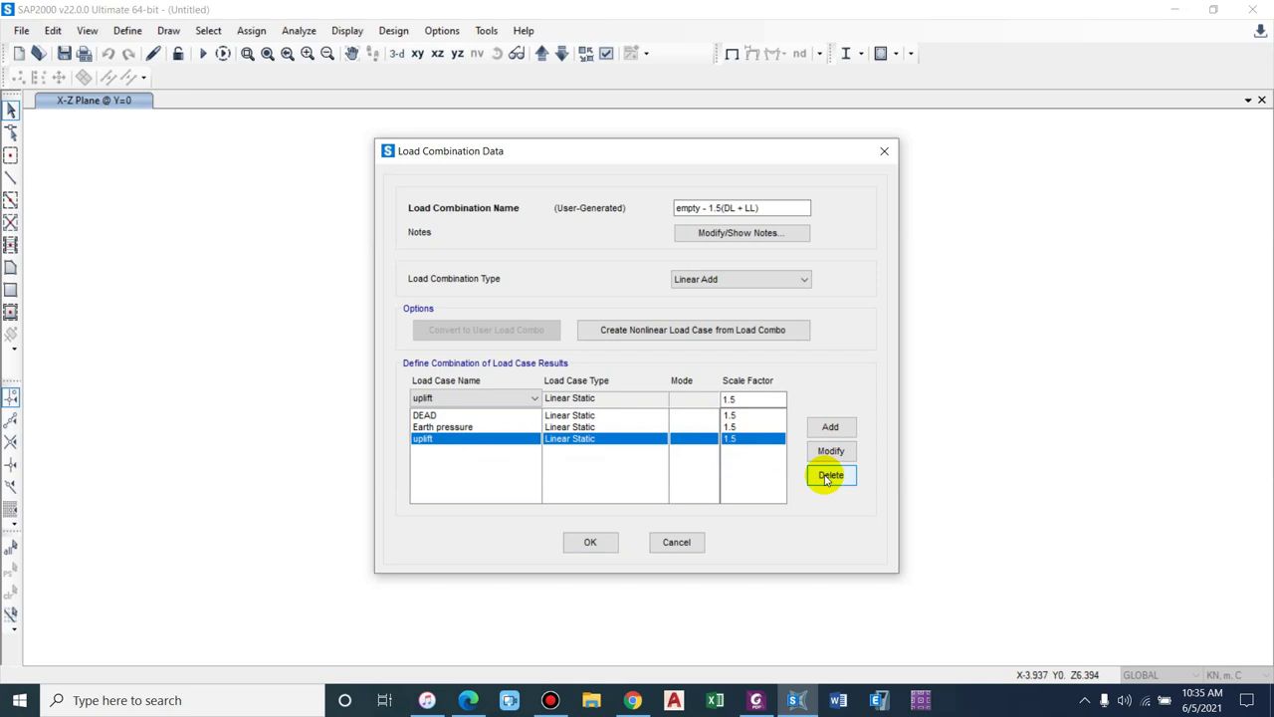
# - Add the live load case with a scale factor of 1.5 to the "empty - 1.5(DL + LL)" combination and accept it
pyautogui.click(448, 415)
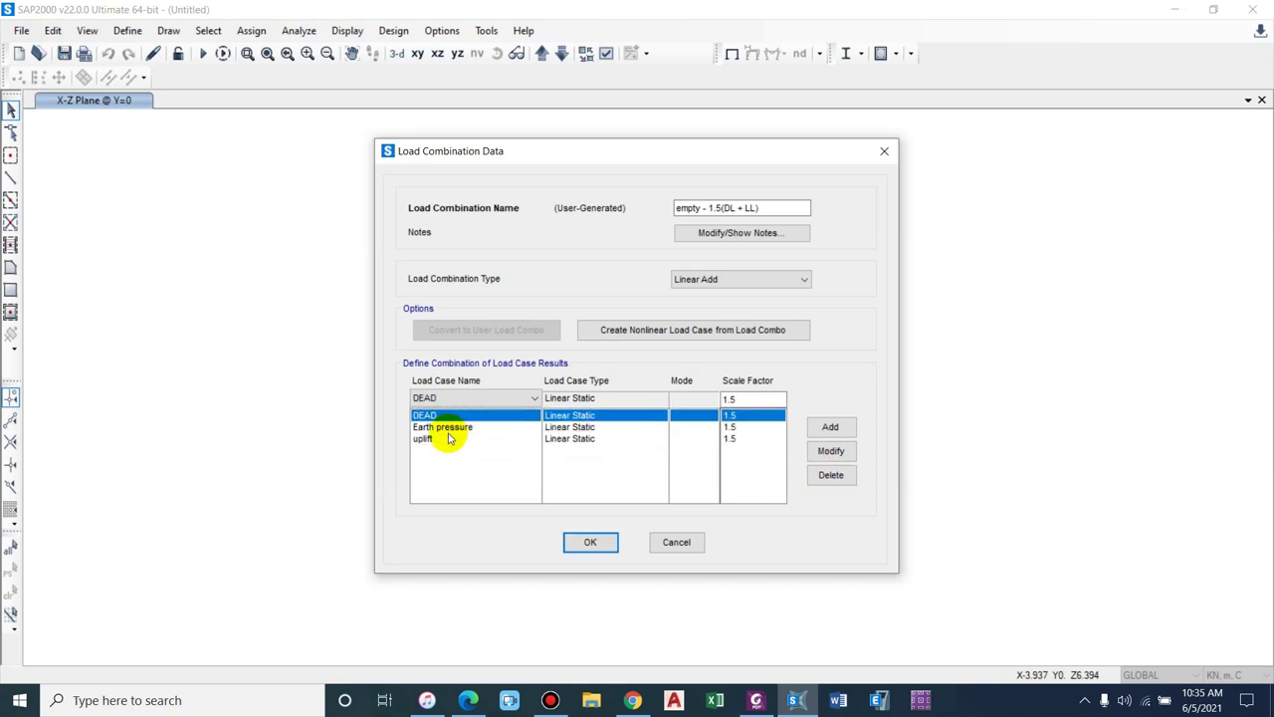
pyautogui.click(443, 441)
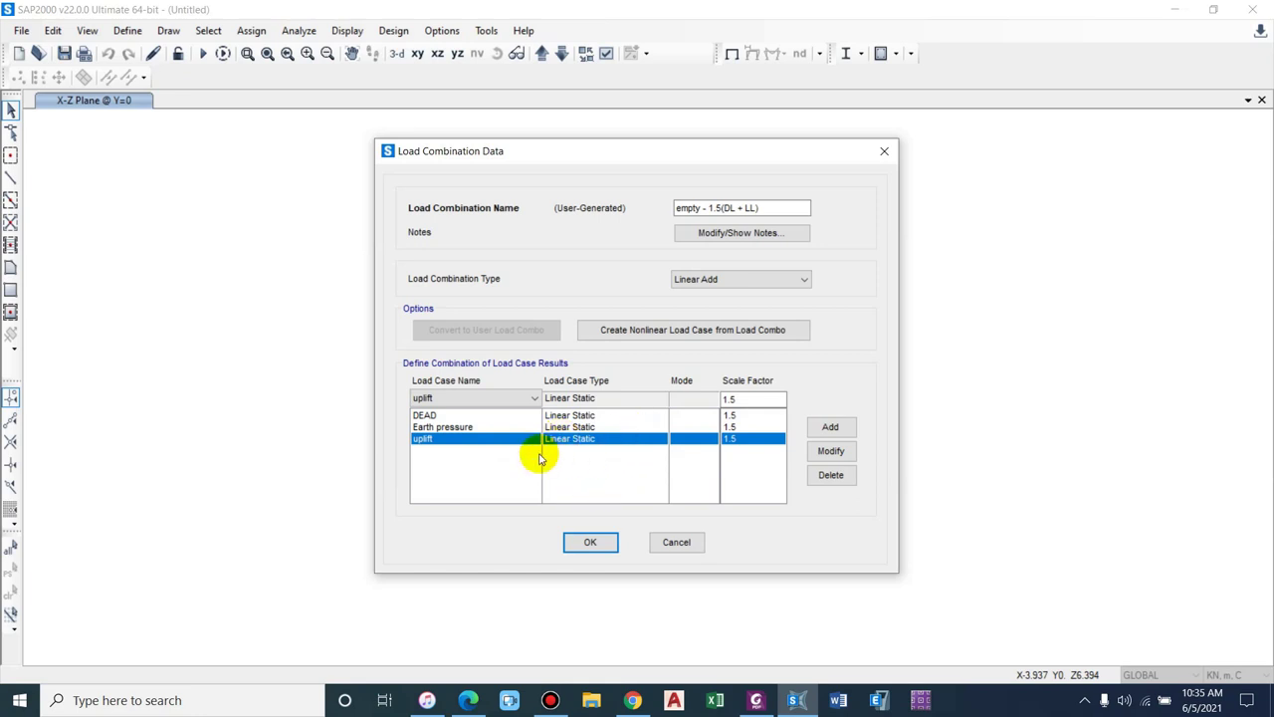
pyautogui.click(458, 399)
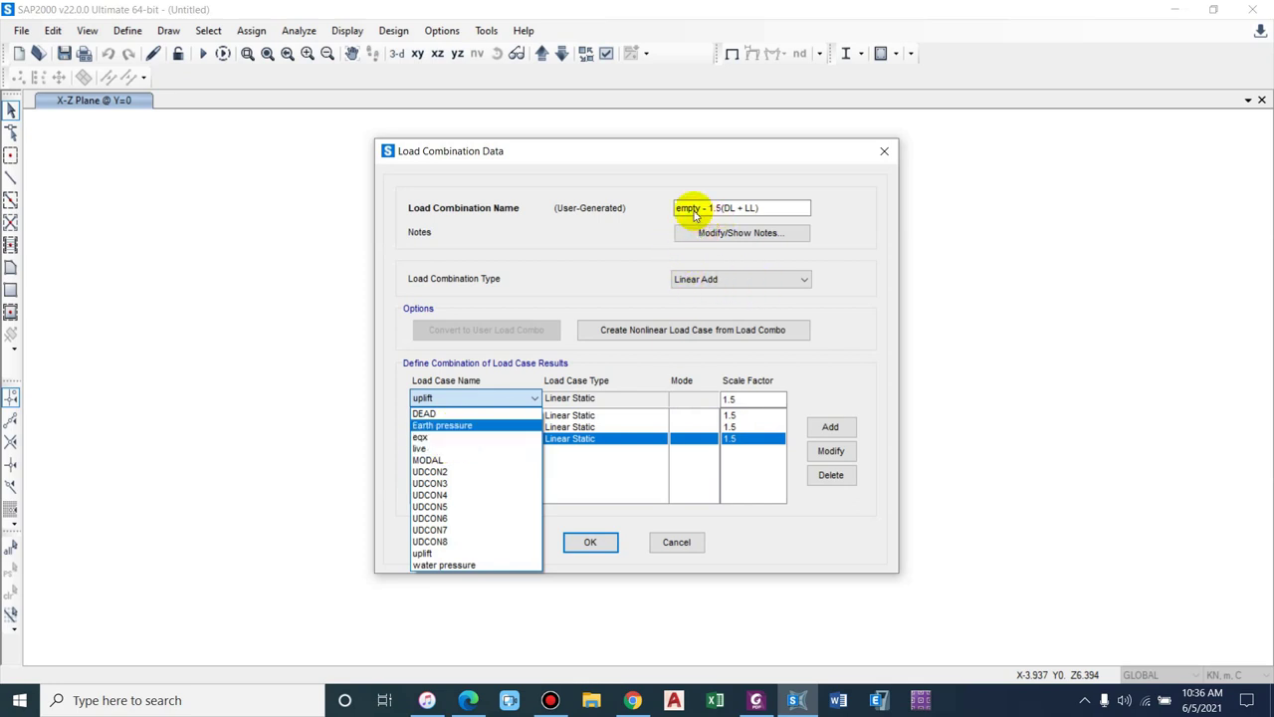
pyautogui.click(426, 448)
pyautogui.click(832, 426)
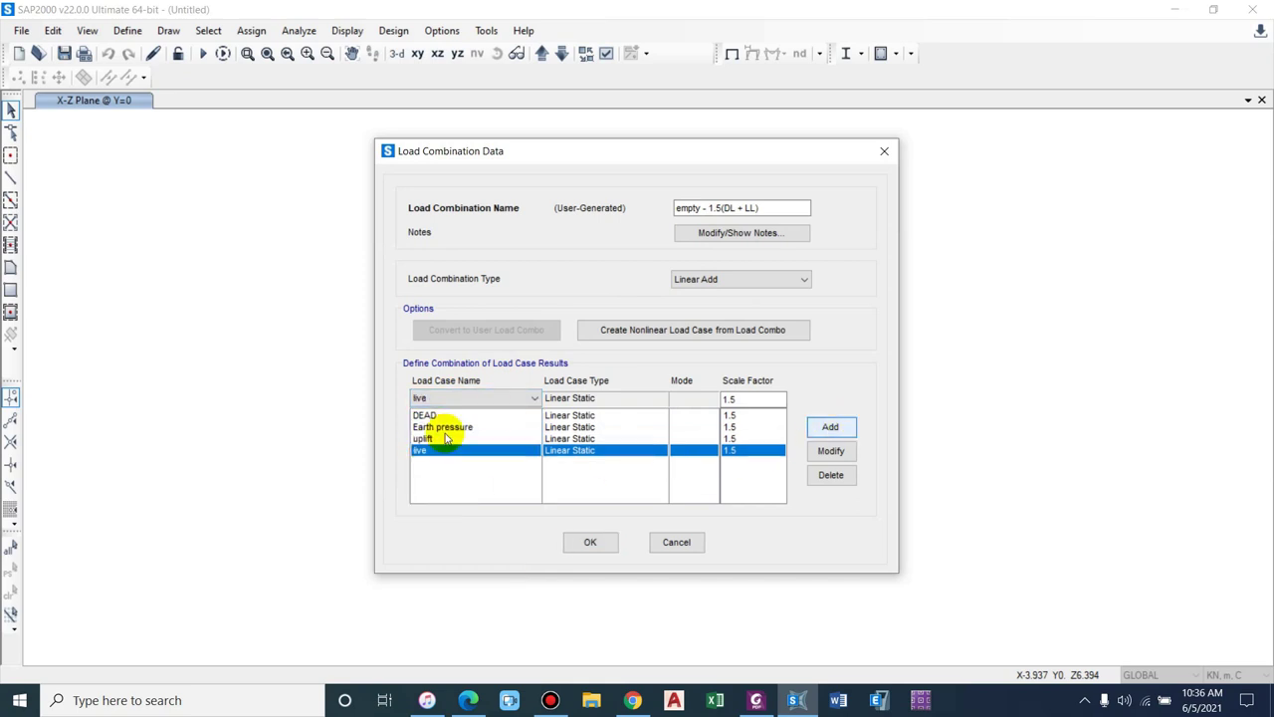
pyautogui.click(594, 542)
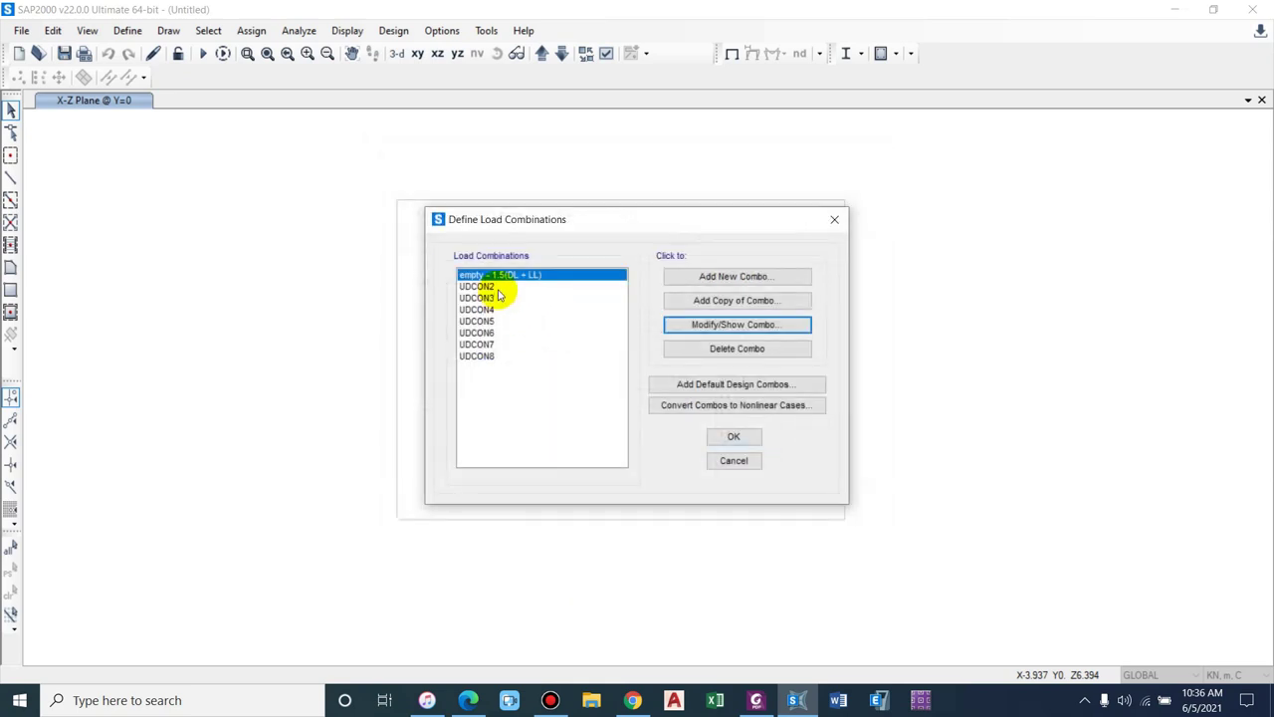
# - Rename the UDCON2 load combination as "Full - 1.5(DL + LL)", reusing the name of the empty combination
pyautogui.click(711, 322)
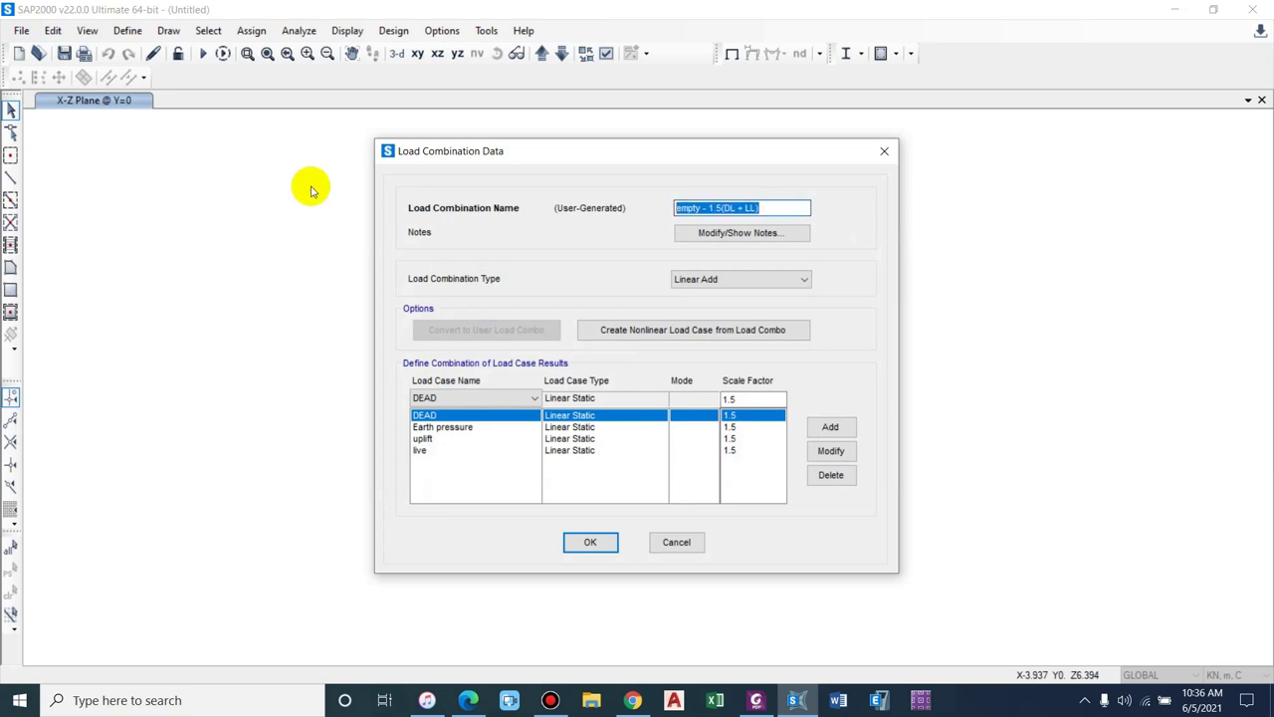
pyautogui.click(664, 542)
pyautogui.click(490, 286)
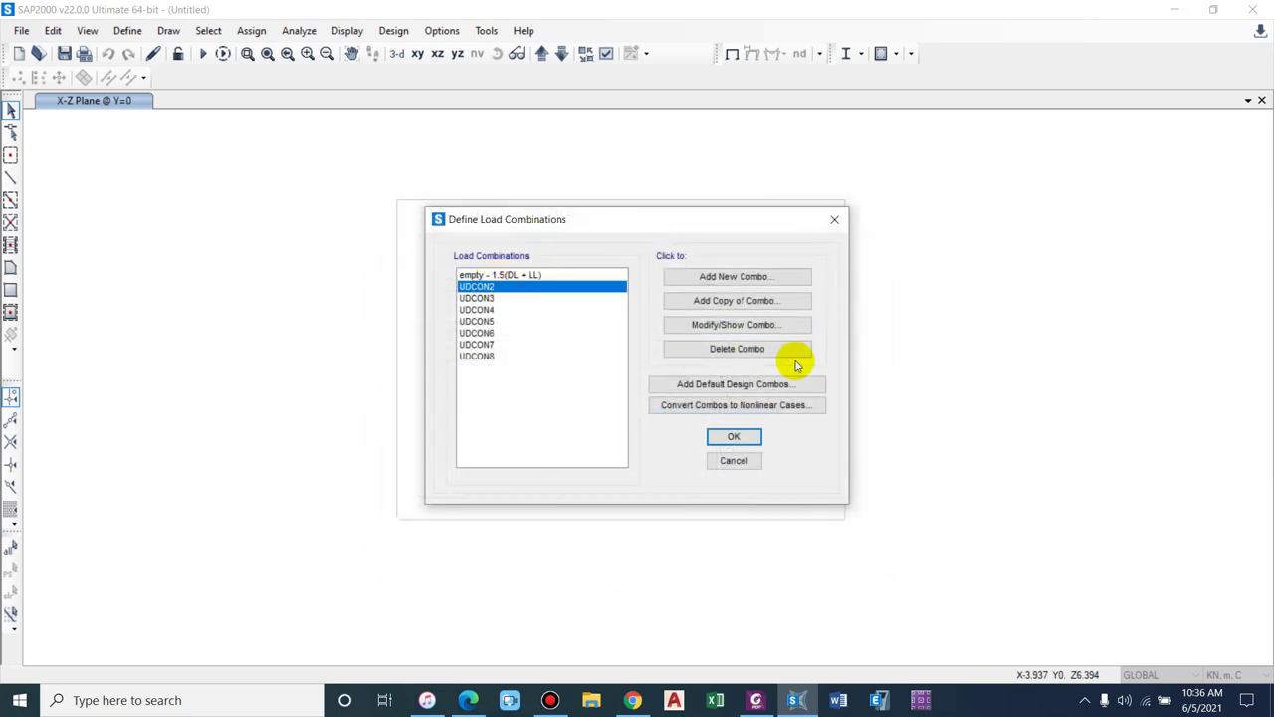
pyautogui.click(727, 325)
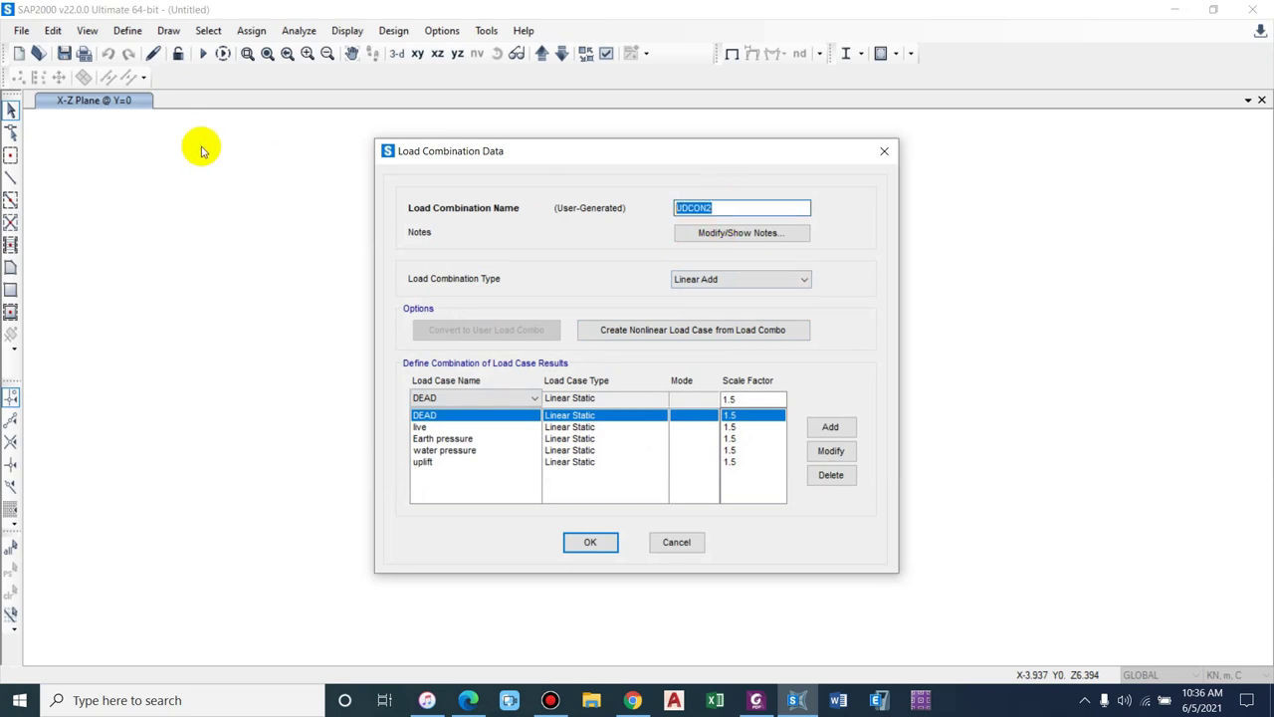
pyautogui.write('empty - 1.5(DL + LL)')
pyautogui.click(700, 207)
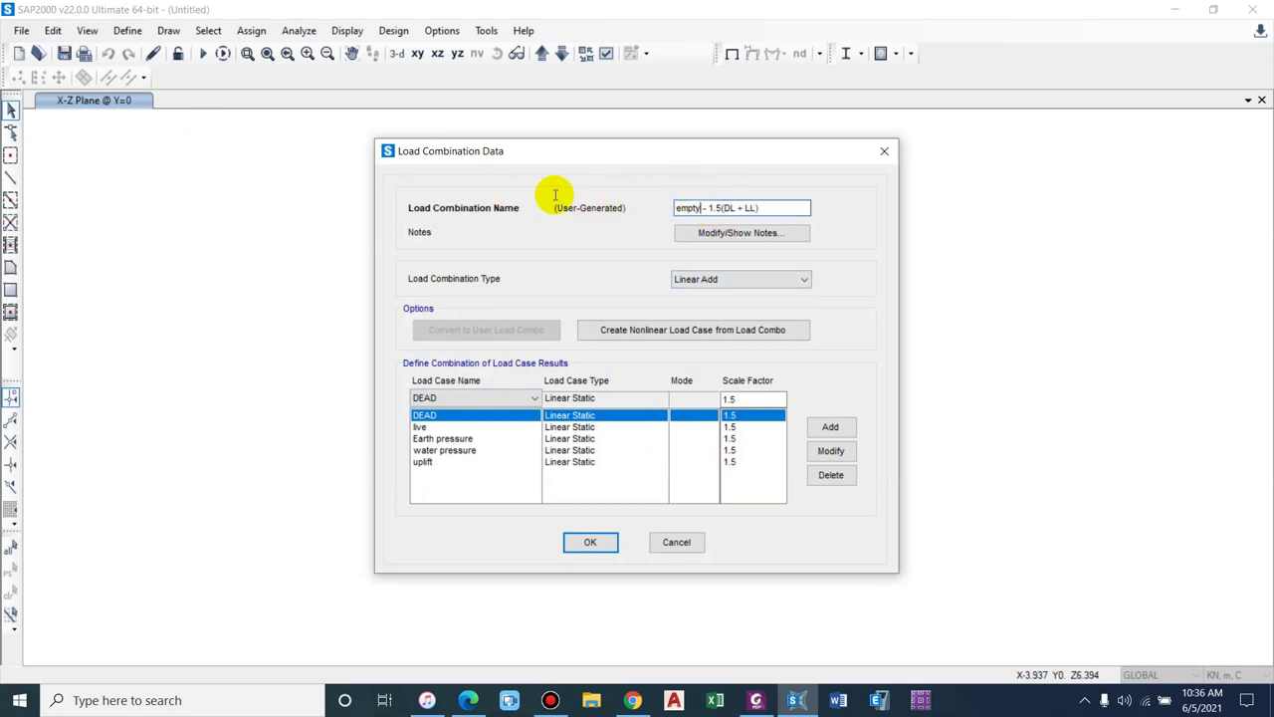
pyautogui.hotkey('shift', 'Home')
pyautogui.press('BackSpace')
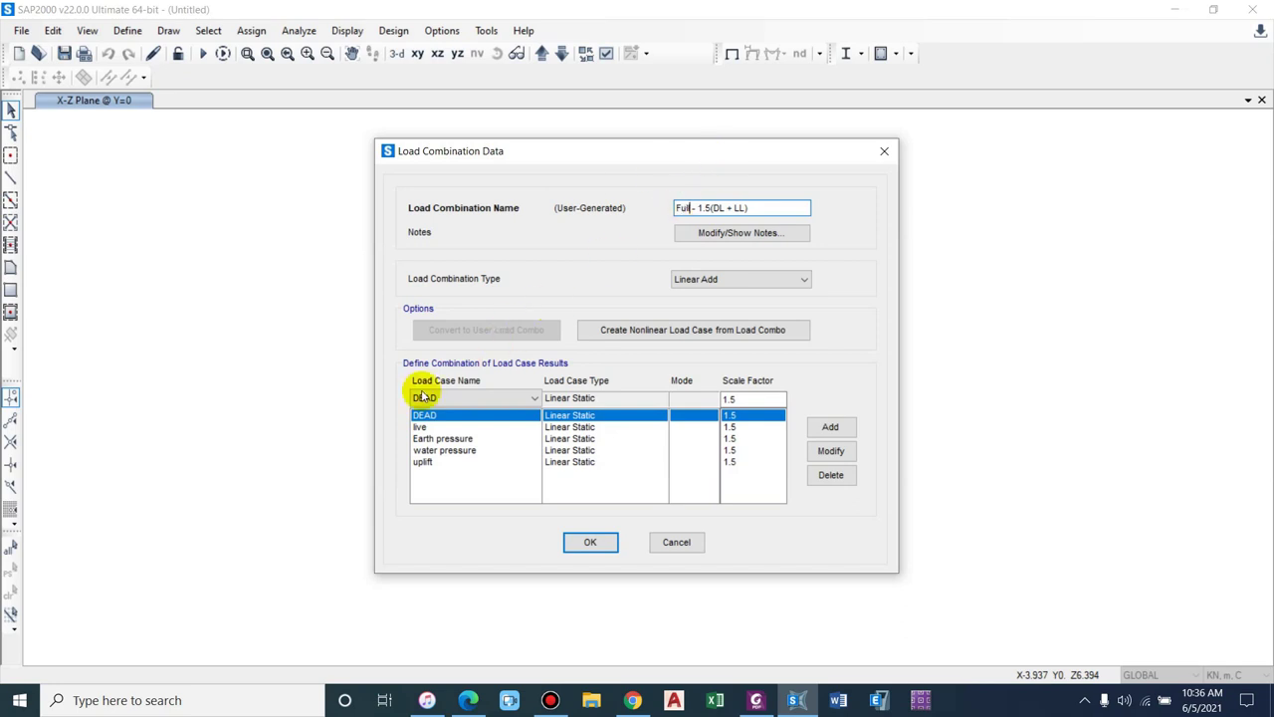
# - Check the live, Earth pressure, water pressure and uplift load cases in "Full - 1.5(DL + LL)" and accept the combination
pyautogui.click(422, 426)
pyautogui.click(436, 437)
pyautogui.click(439, 450)
pyautogui.click(426, 461)
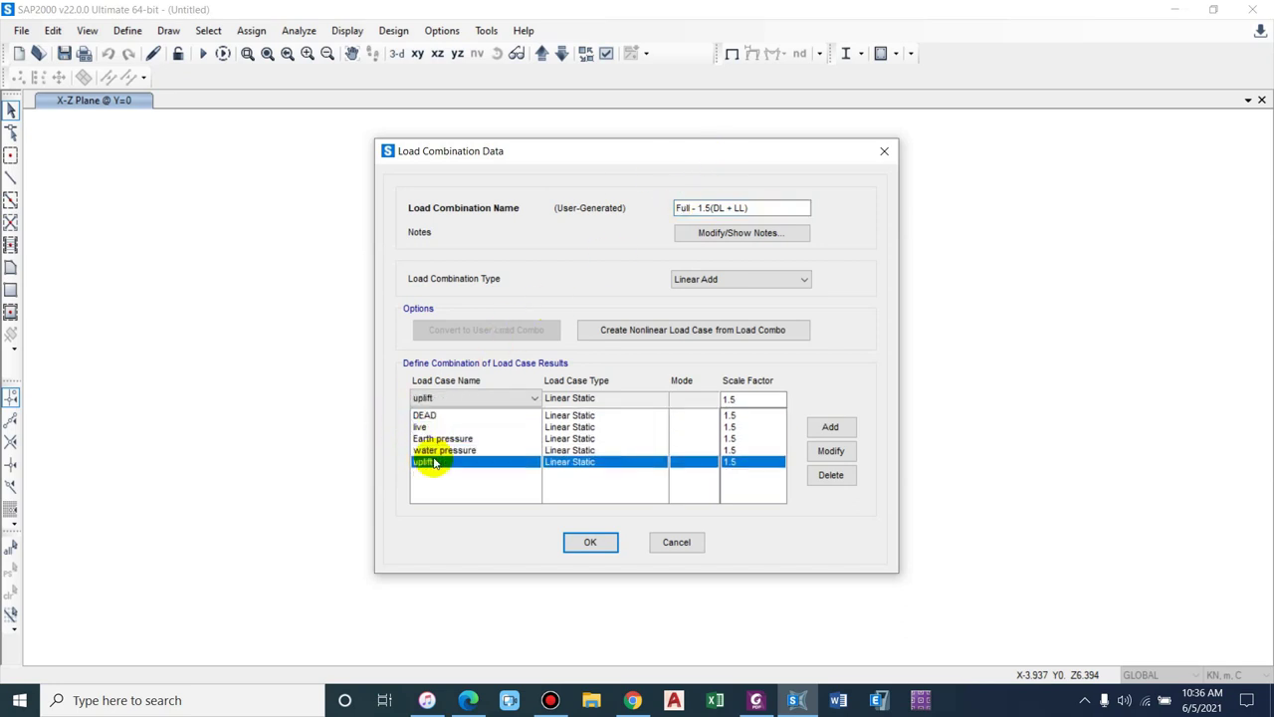
pyautogui.click(590, 543)
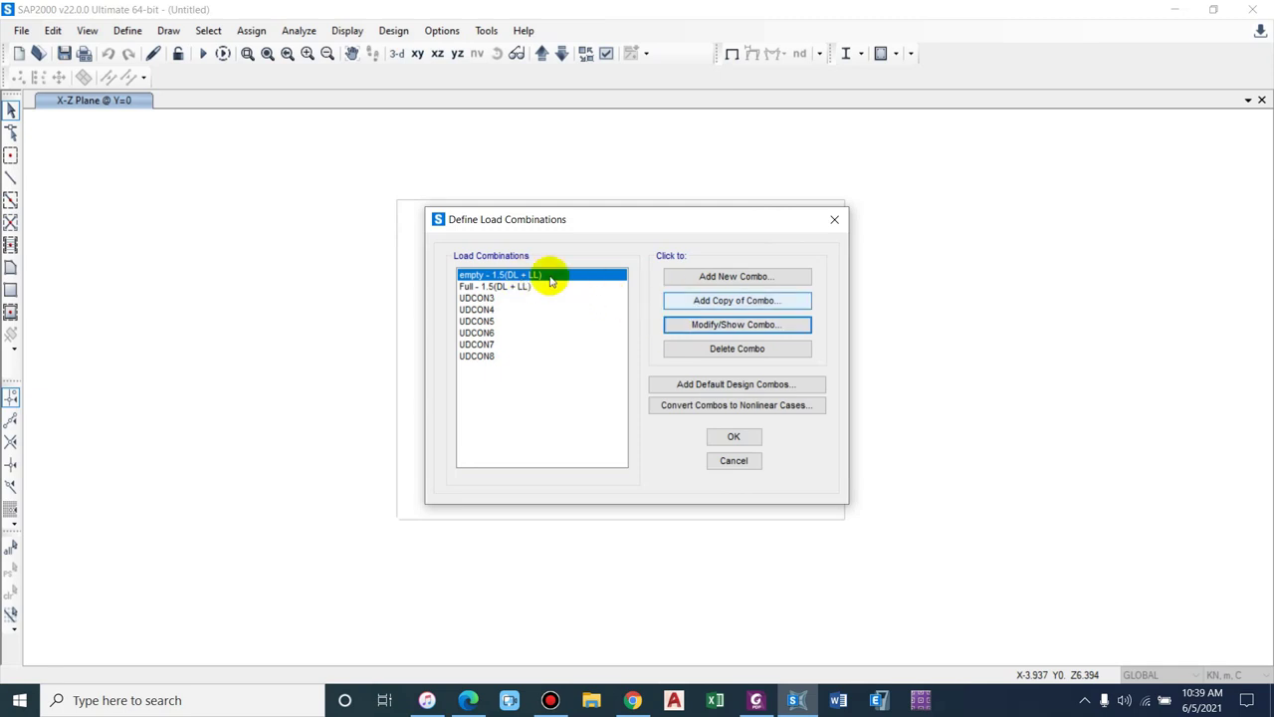
# - Add a copy of the "empty - 1.5(DL + LL)" combination, entering the same name as its starting text
pyautogui.click(716, 299)
pyautogui.doubleClick(733, 212)
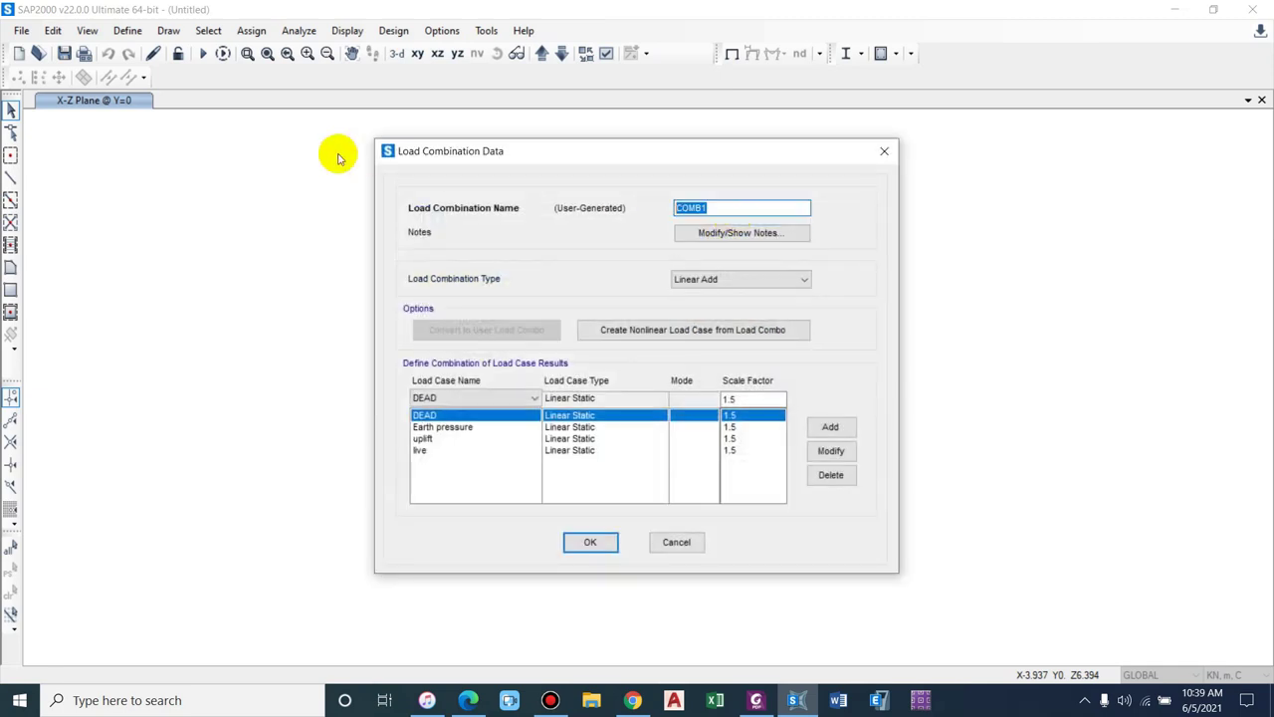
pyautogui.write('empty - 1.5(DL + LL)')
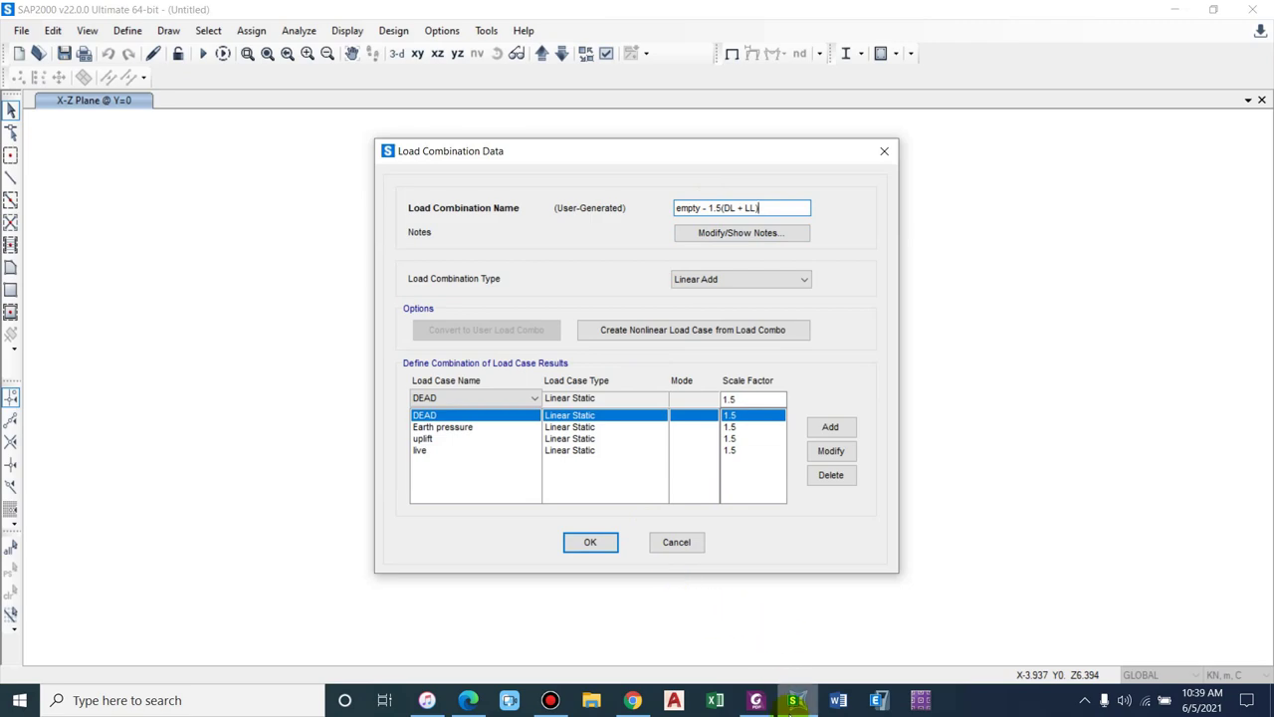
# - Check the Table 18 partial safety factors in the IS 456 PDF and name the copied combination "empty - 1.2(DL + LL + eqx)"
pyautogui.click(756, 700)
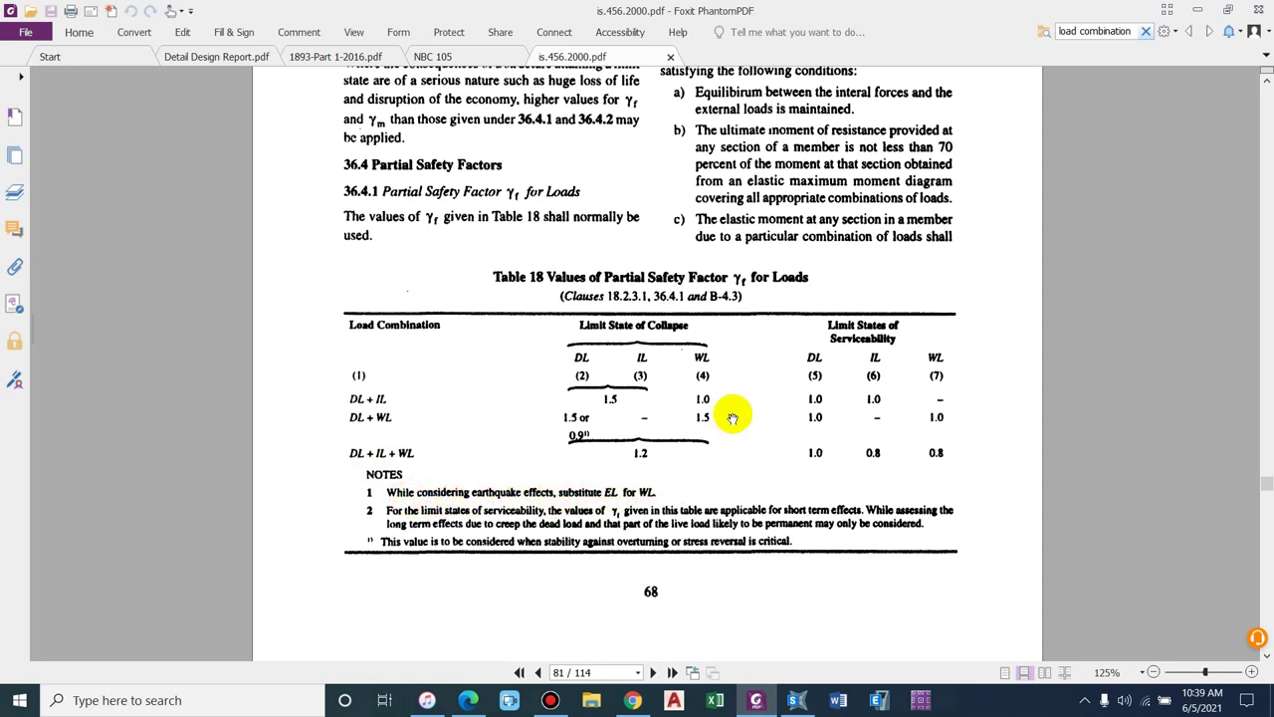
pyautogui.click(1209, 11)
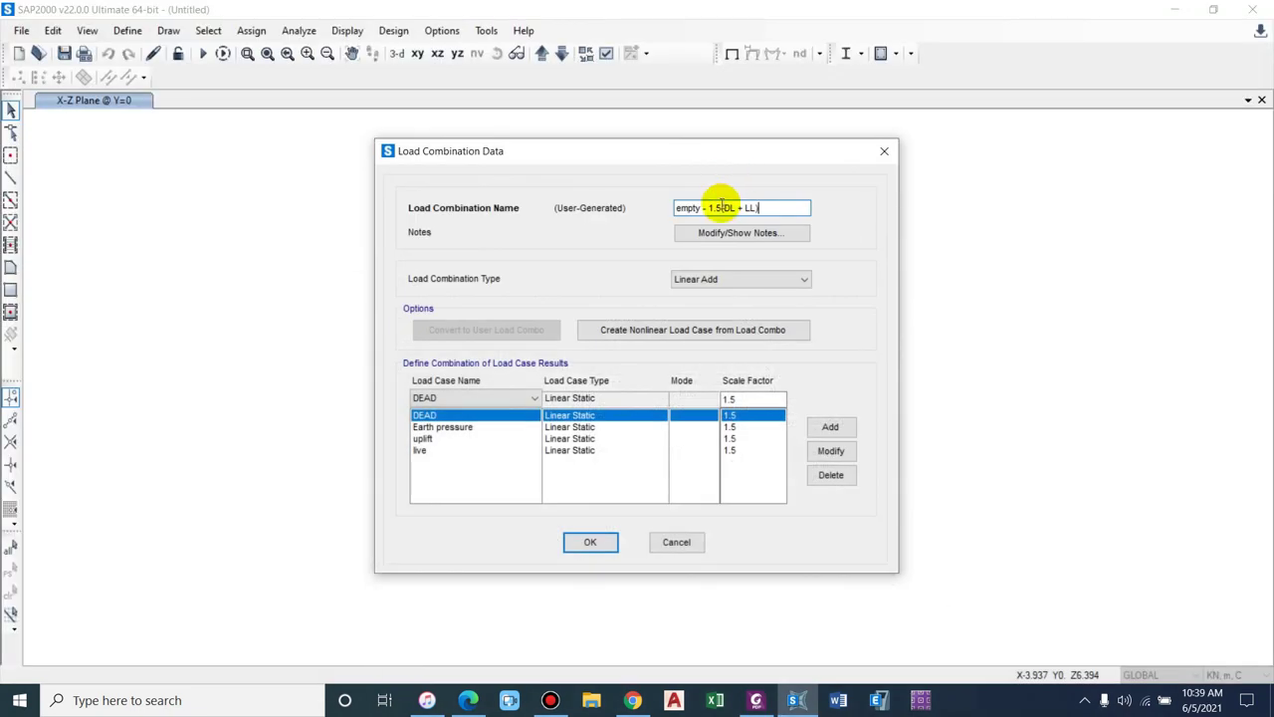
pyautogui.click(716, 206)
pyautogui.write('.2')
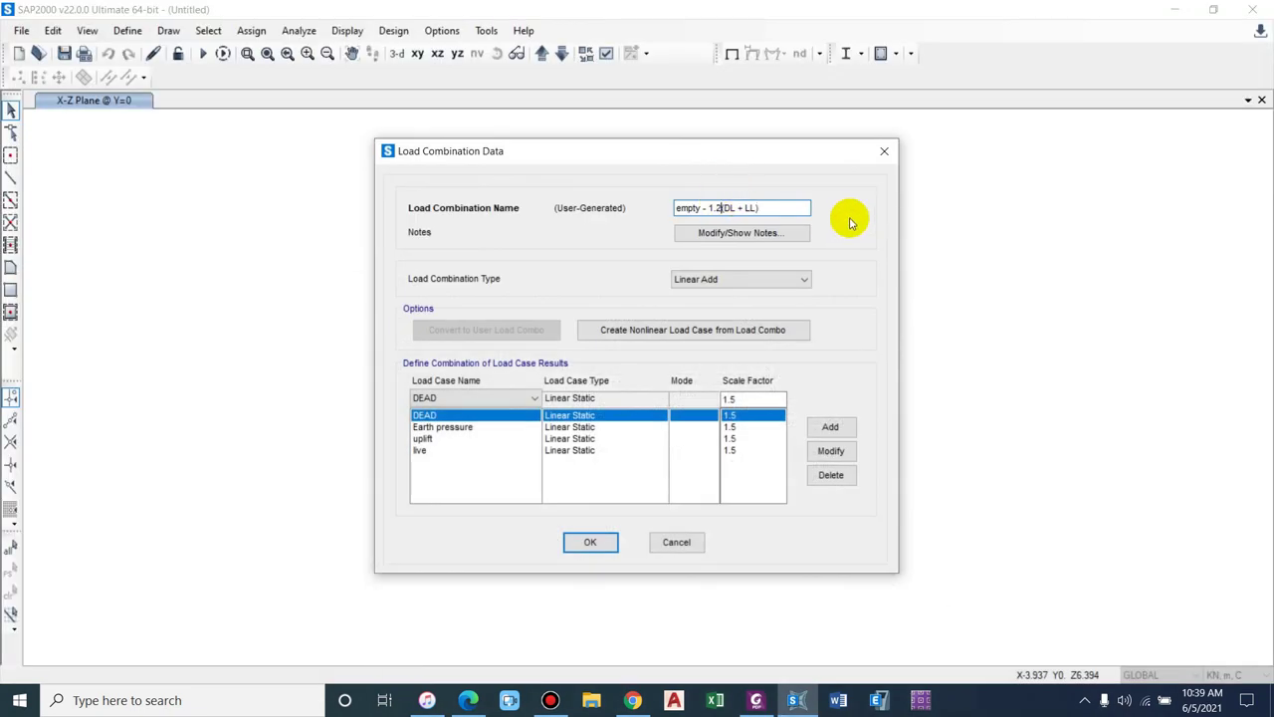
pyautogui.click(756, 207)
pyautogui.write('+ eqx)')
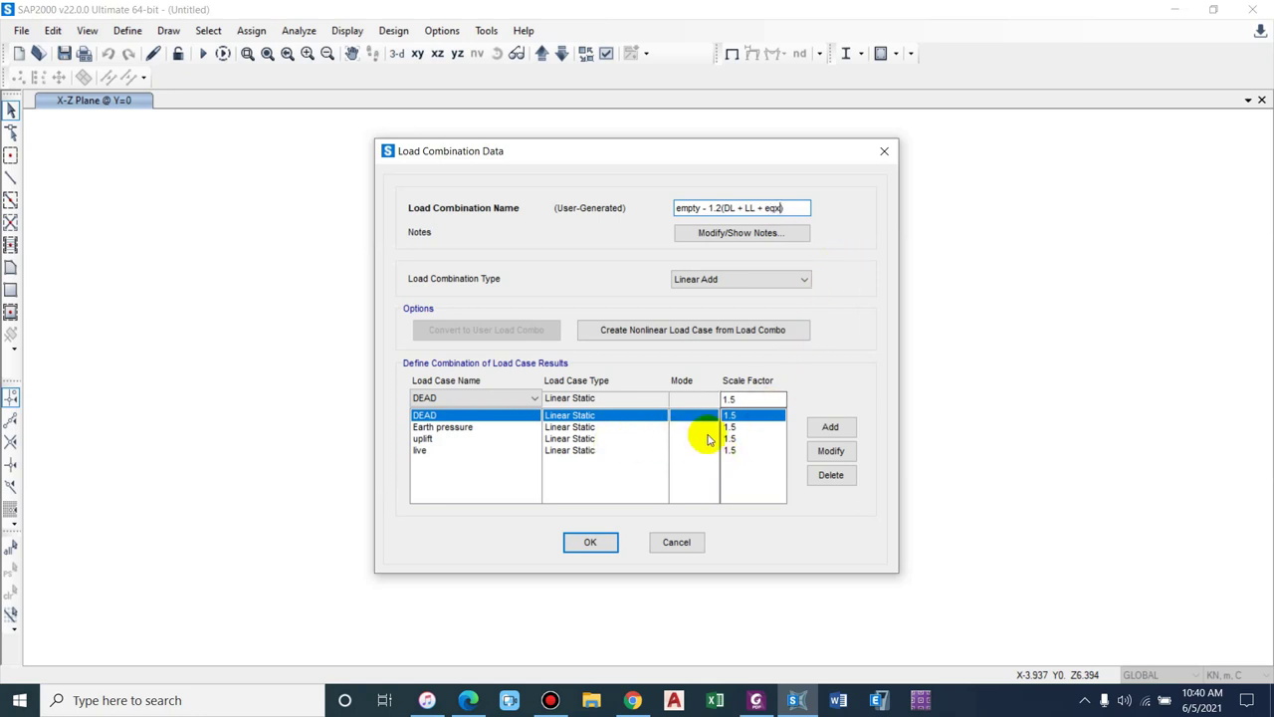
# - Set the scale factors of DEAD, Earth pressure, uplift and live to 1.2 in "empty - 1.2(DL + LL + eqx)"
pyautogui.click(759, 400)
pyautogui.write('.2')
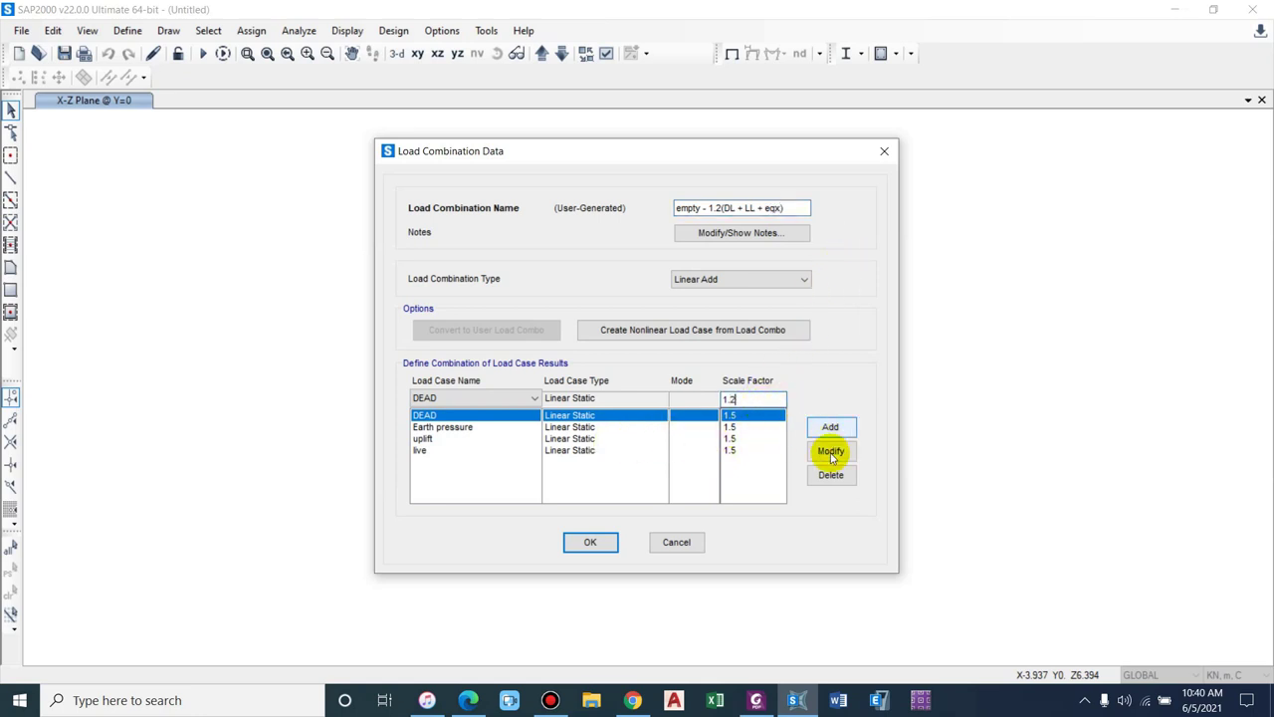
pyautogui.click(830, 450)
pyautogui.click(752, 427)
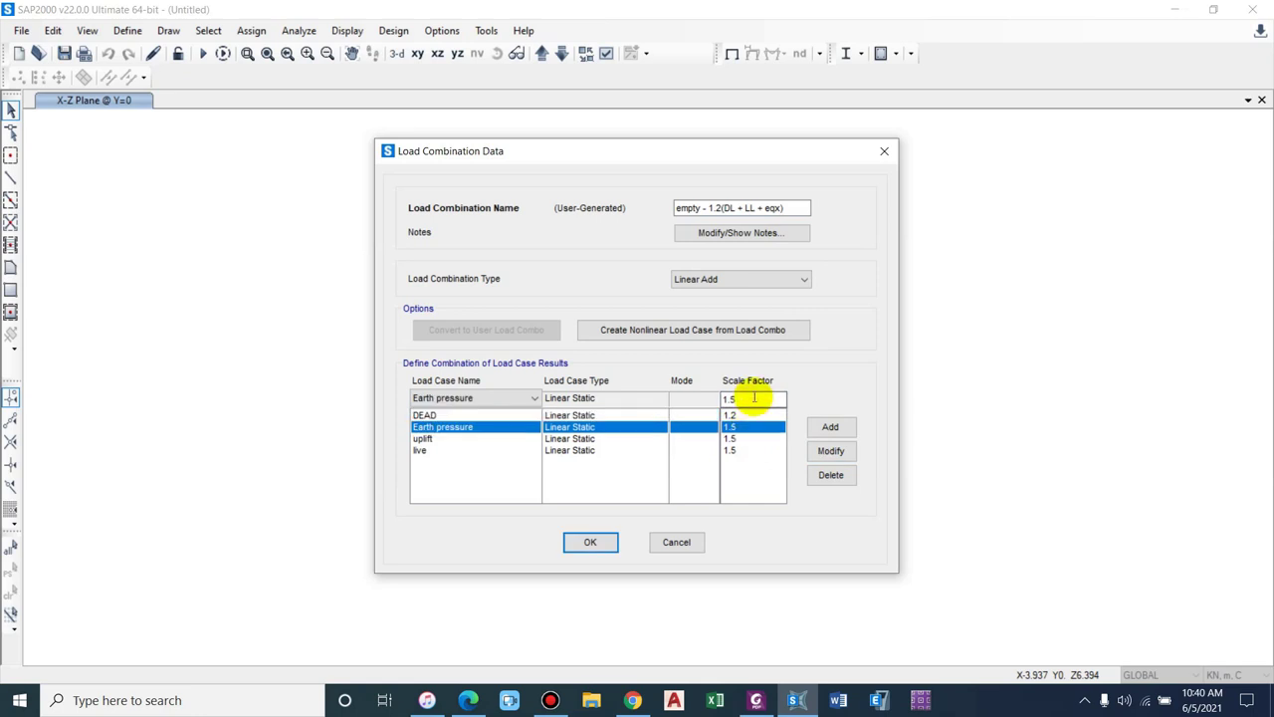
pyautogui.click(831, 451)
pyautogui.click(749, 439)
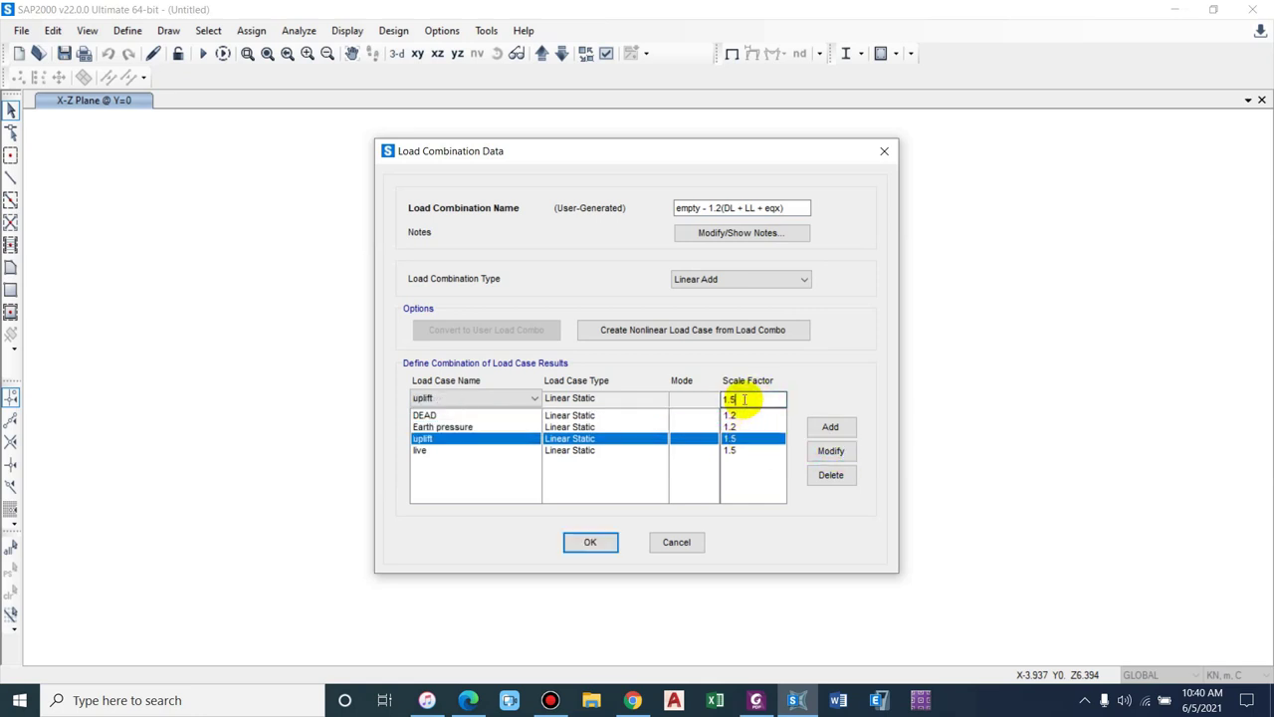
pyautogui.click(830, 450)
pyautogui.click(751, 450)
pyautogui.doubleClick(744, 399)
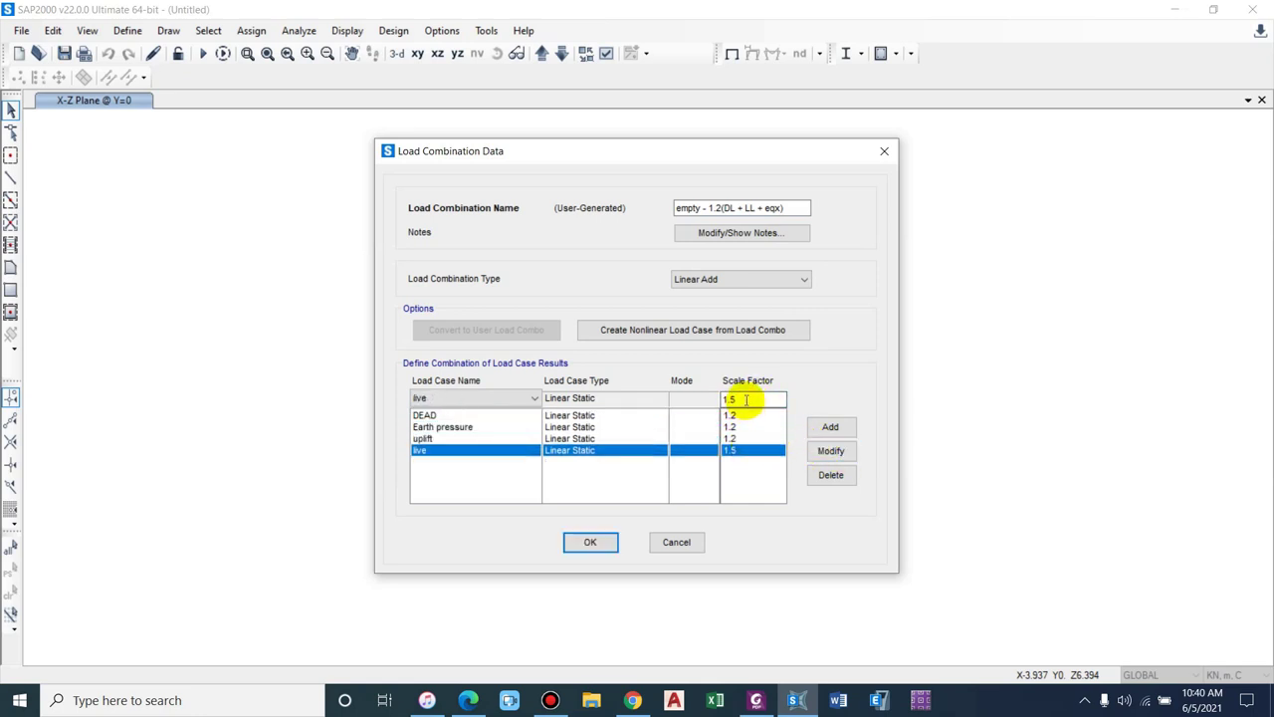
pyautogui.write('1.2')
pyautogui.click(830, 449)
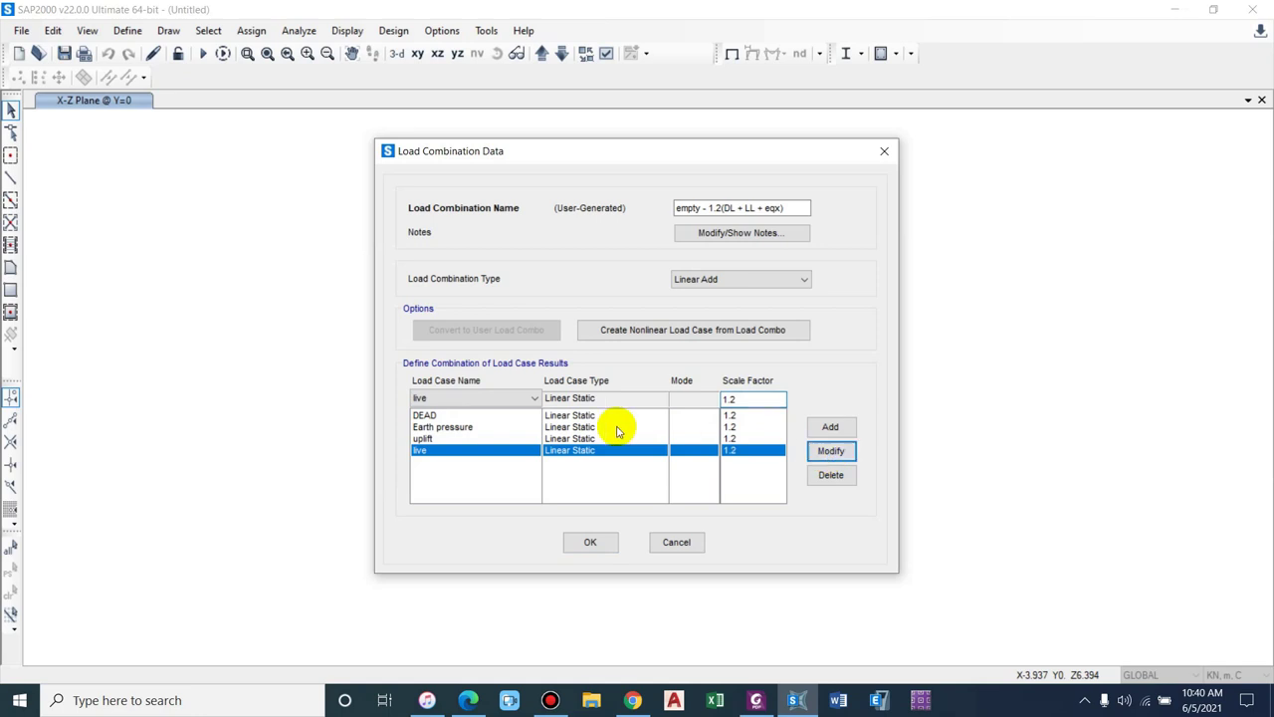
# - Add the eqx load case with a scale factor of 1.2, copy the combination's name and accept the combination
pyautogui.click(498, 397)
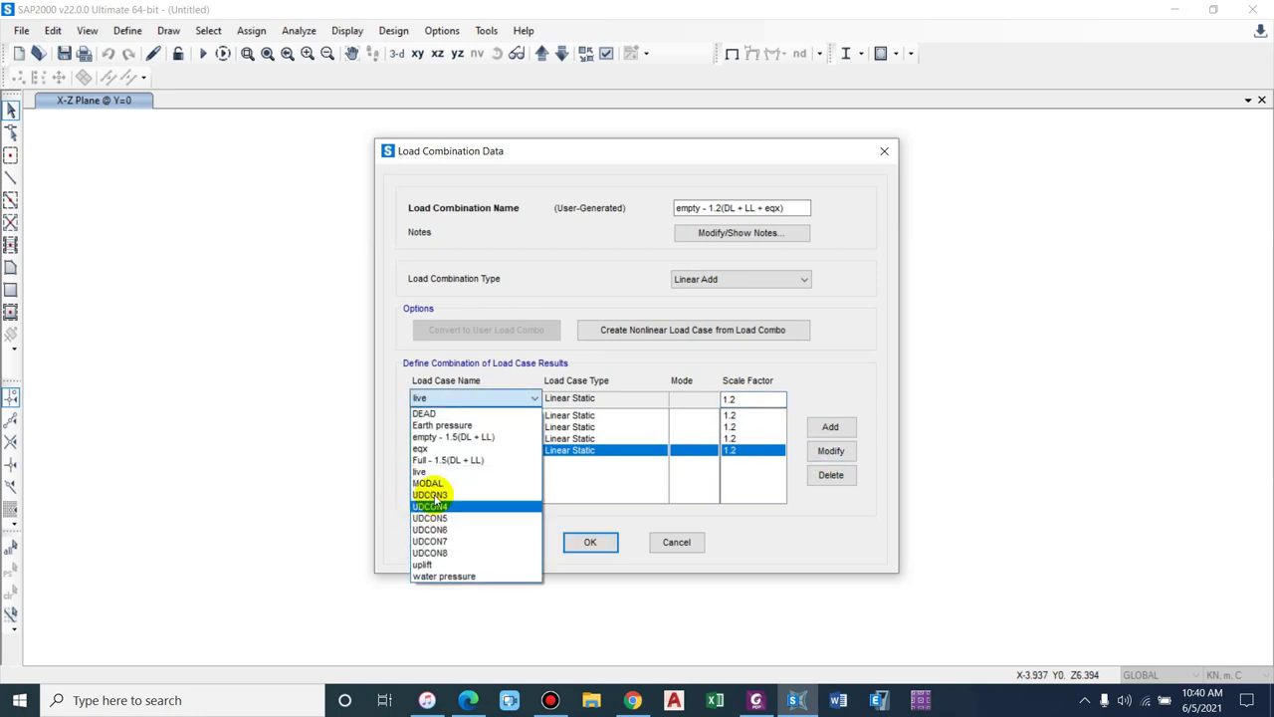
pyautogui.click(830, 426)
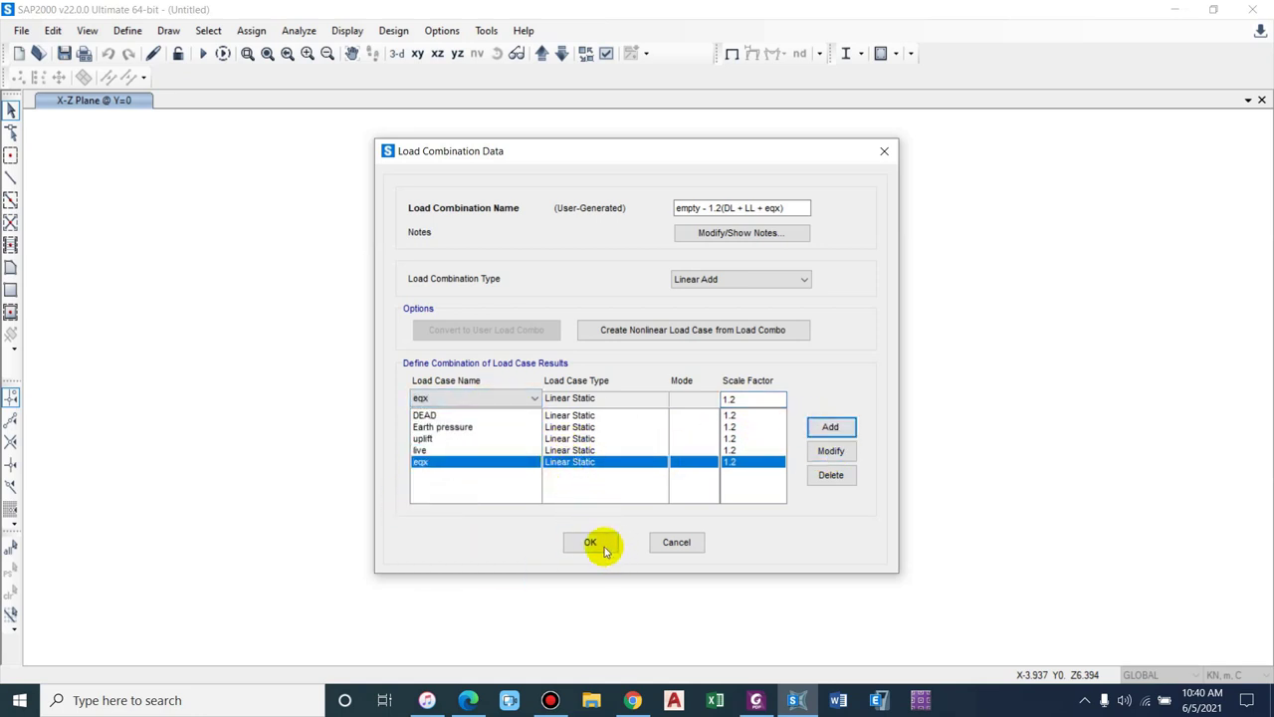
pyautogui.moveTo(804, 208); pyautogui.dragTo(674, 208)
pyautogui.hotkey('ctrl', 'c')
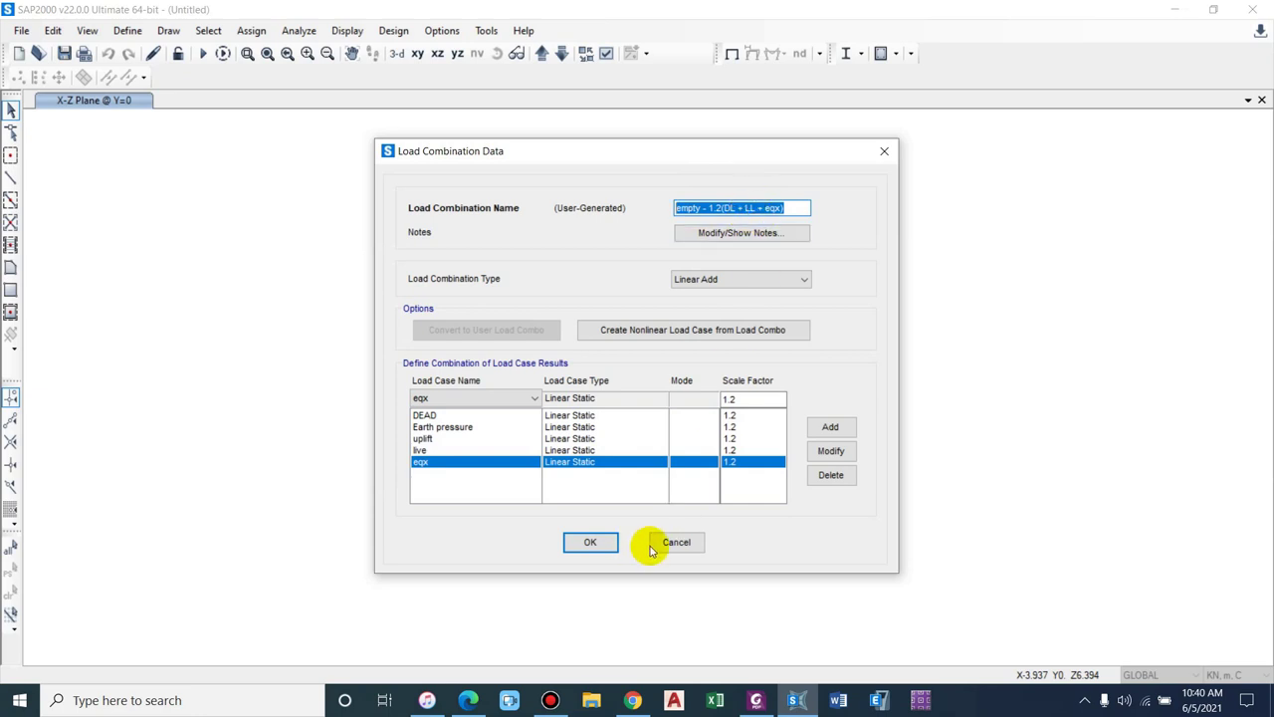
pyautogui.click(605, 544)
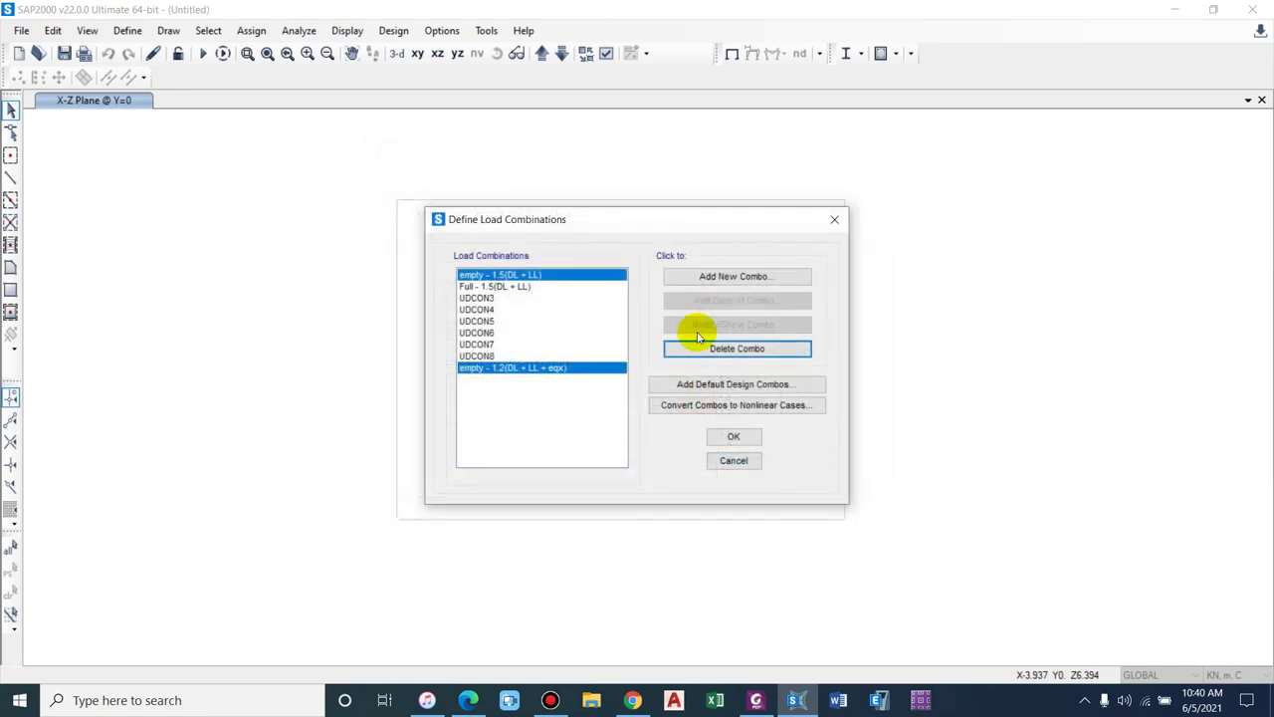
# - Add a copy of the "empty - 1.2(DL + LL + eqx)" combination and name it "empty - 1.2(DL + LL - eqx)"
pyautogui.click(546, 366)
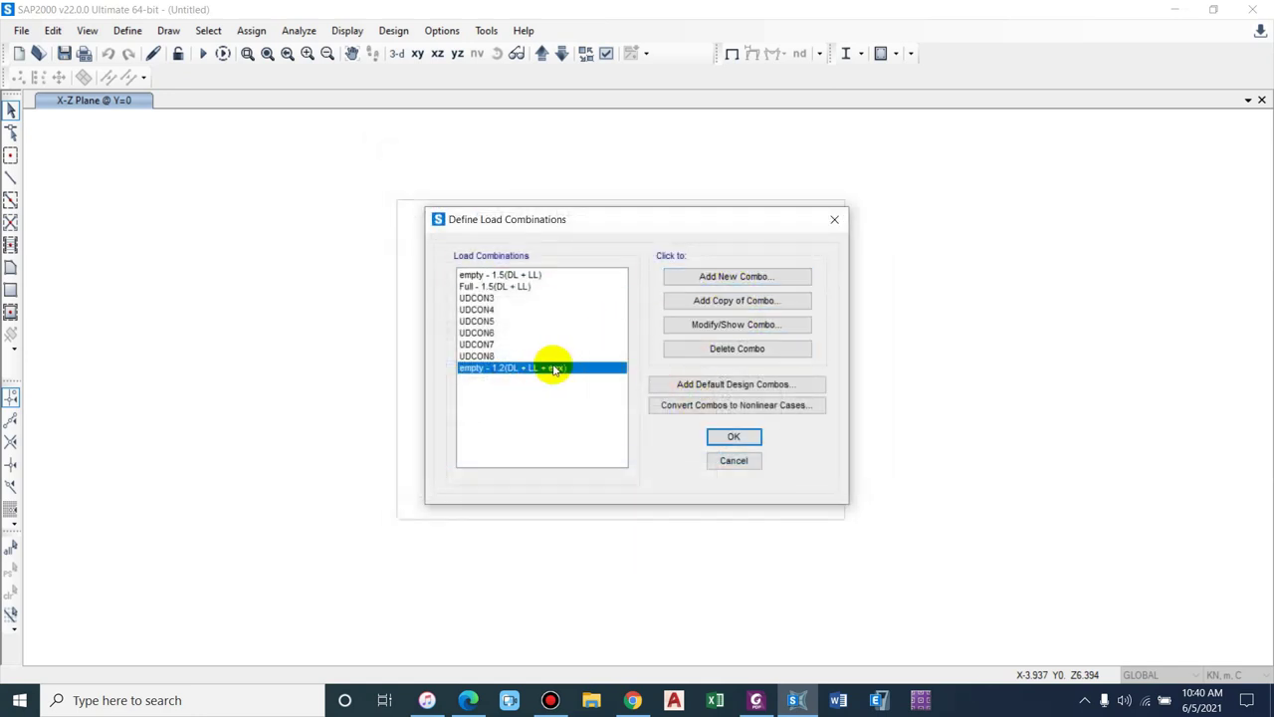
pyautogui.click(734, 301)
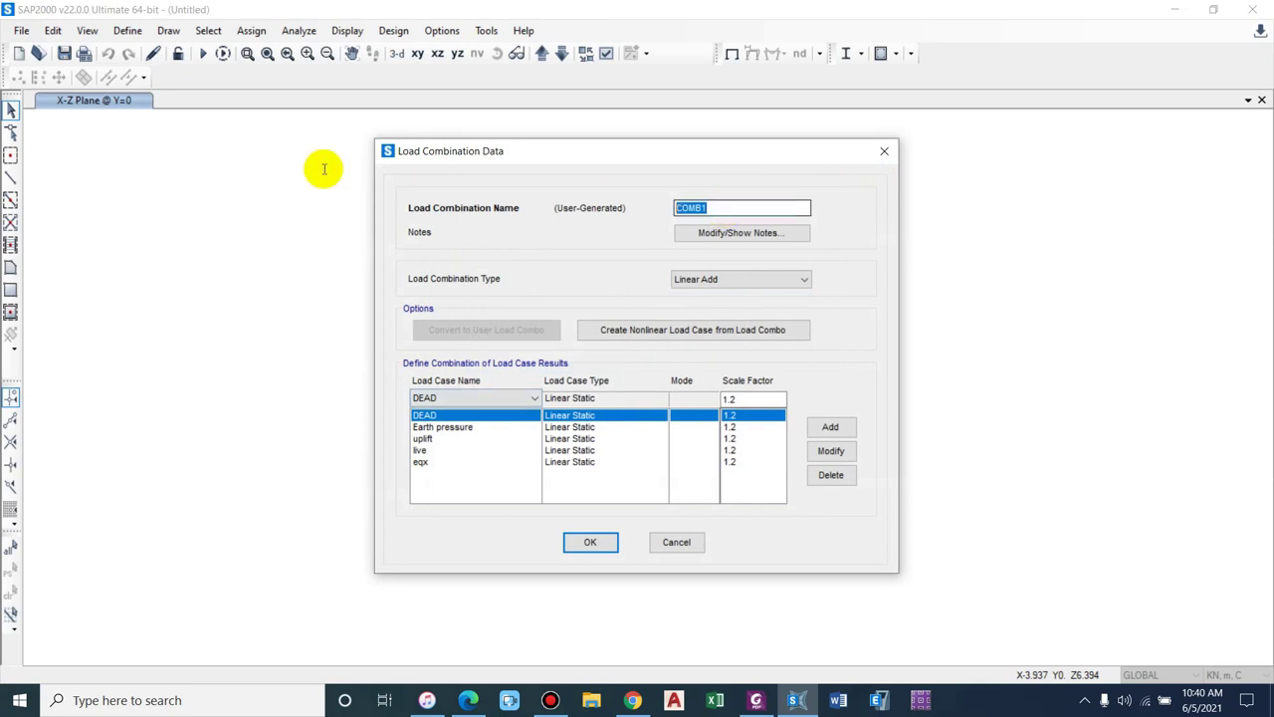
pyautogui.hotkey('ctrl', 'v')
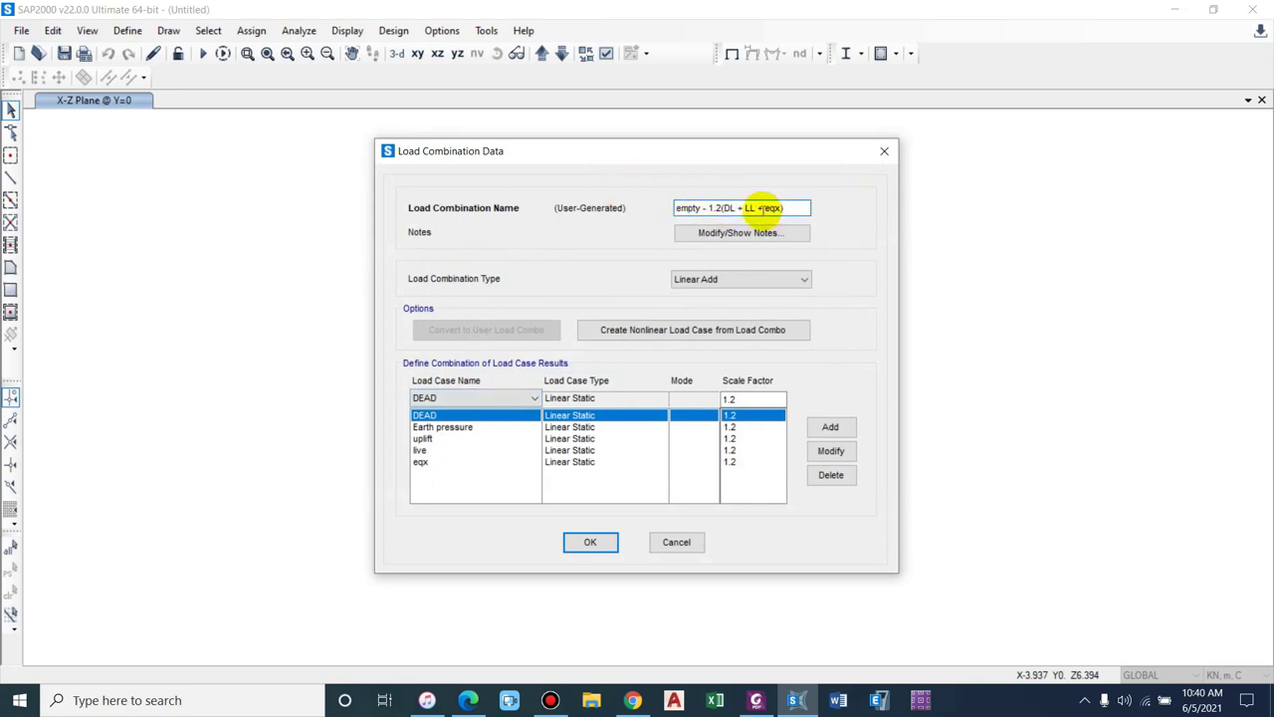
pyautogui.write('-')
# - Set the eqx scale factor to -1.2 in "empty - 1.2(DL + LL - eqx)" and accept the combination
pyautogui.click(733, 461)
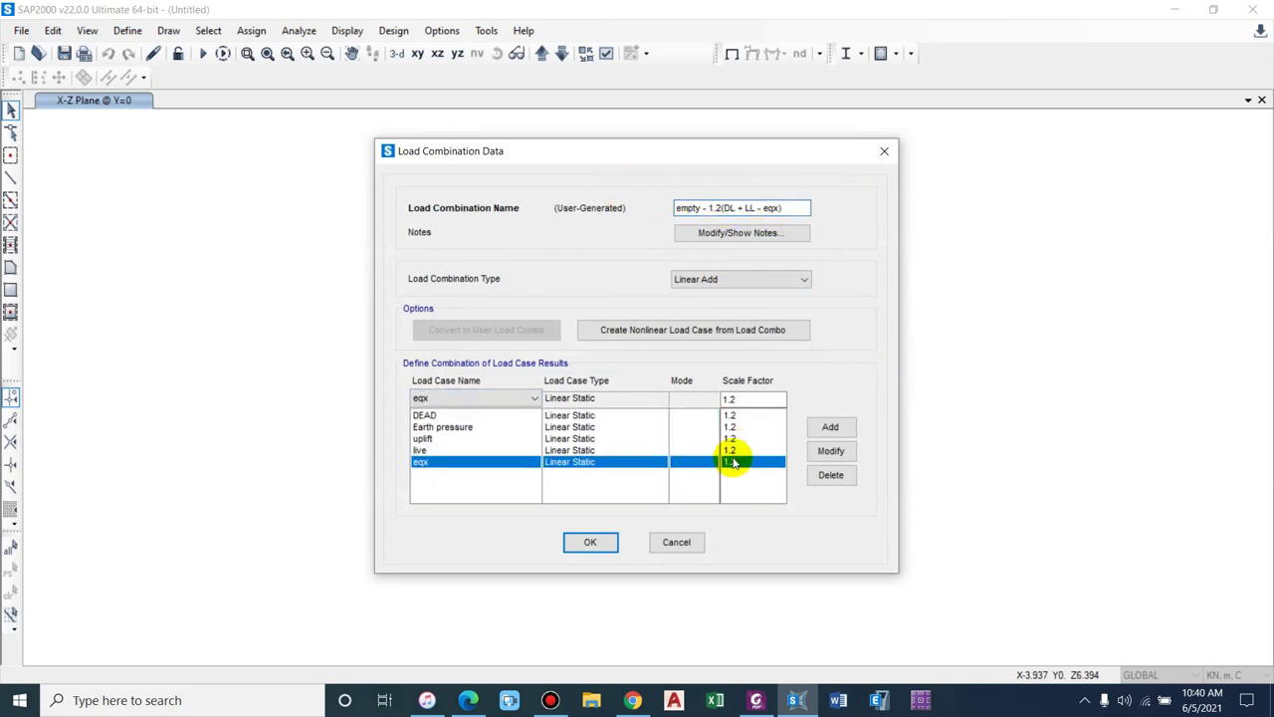
pyautogui.click(727, 399)
pyautogui.click(828, 450)
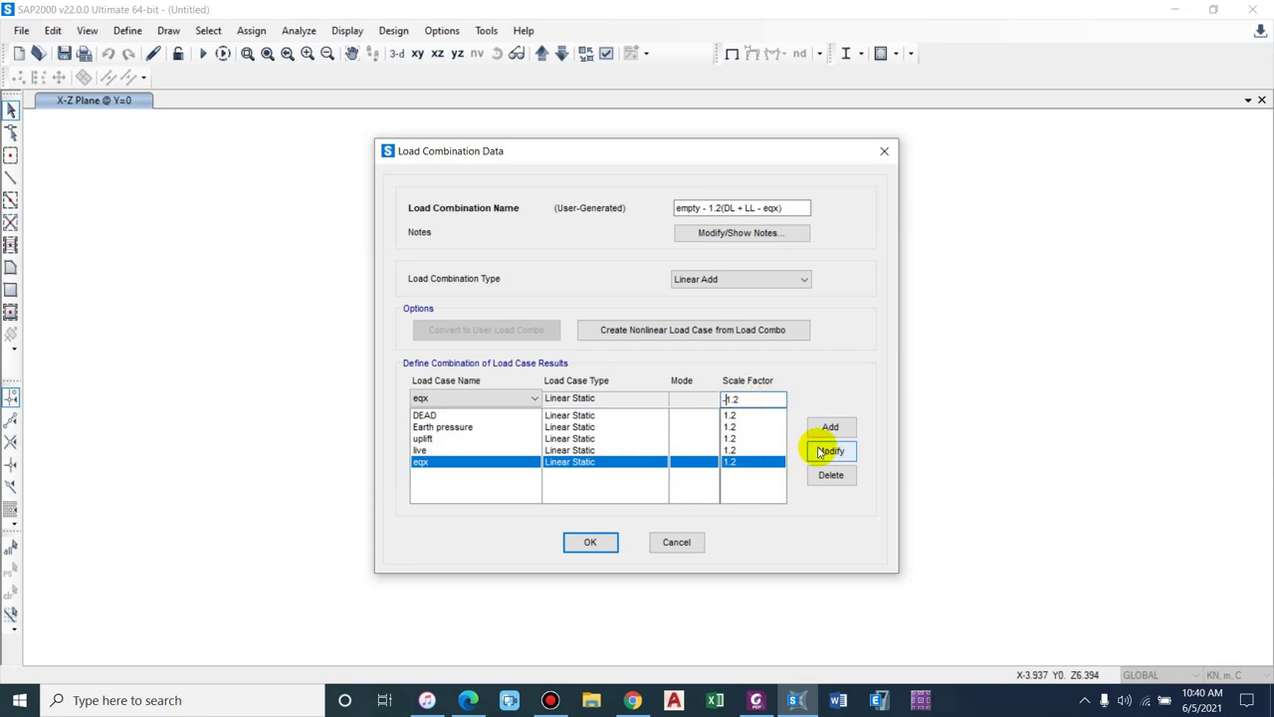
pyautogui.click(590, 541)
# - Review the load cases of the "Full - 1.5(DL + LL)" combination and close it without making changes
pyautogui.click(477, 276)
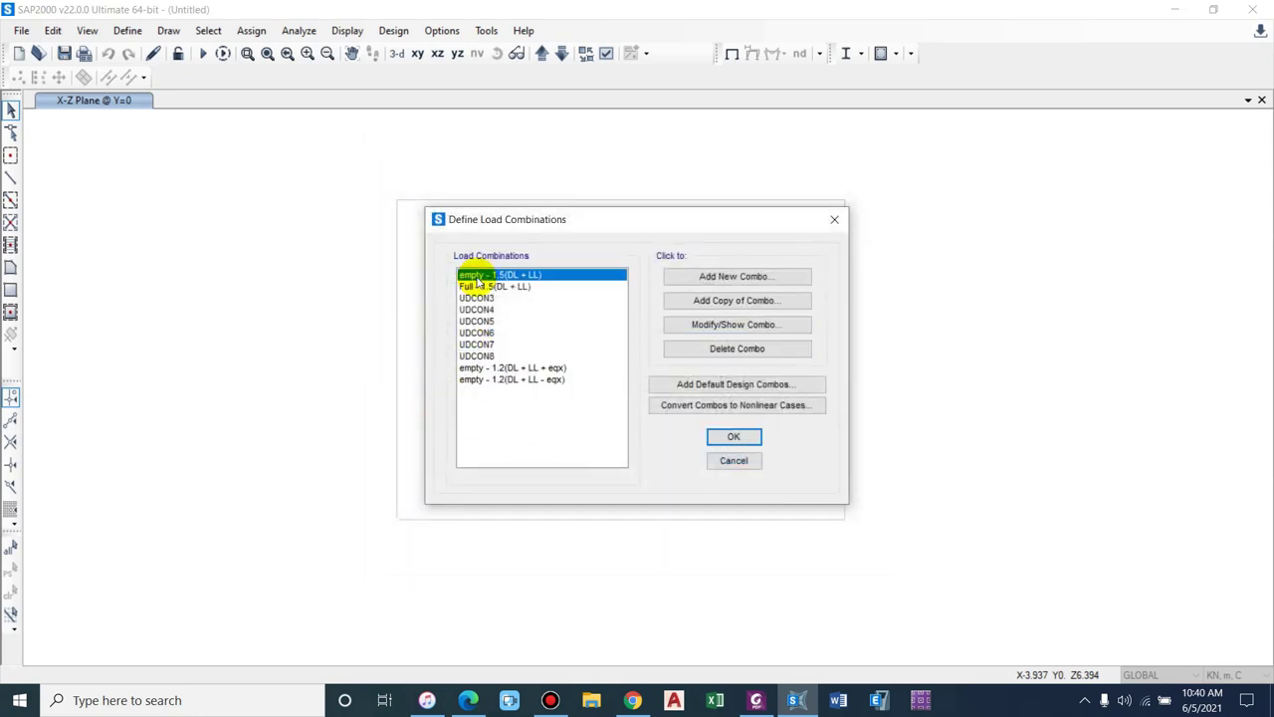
pyautogui.click(487, 287)
pyautogui.click(486, 380)
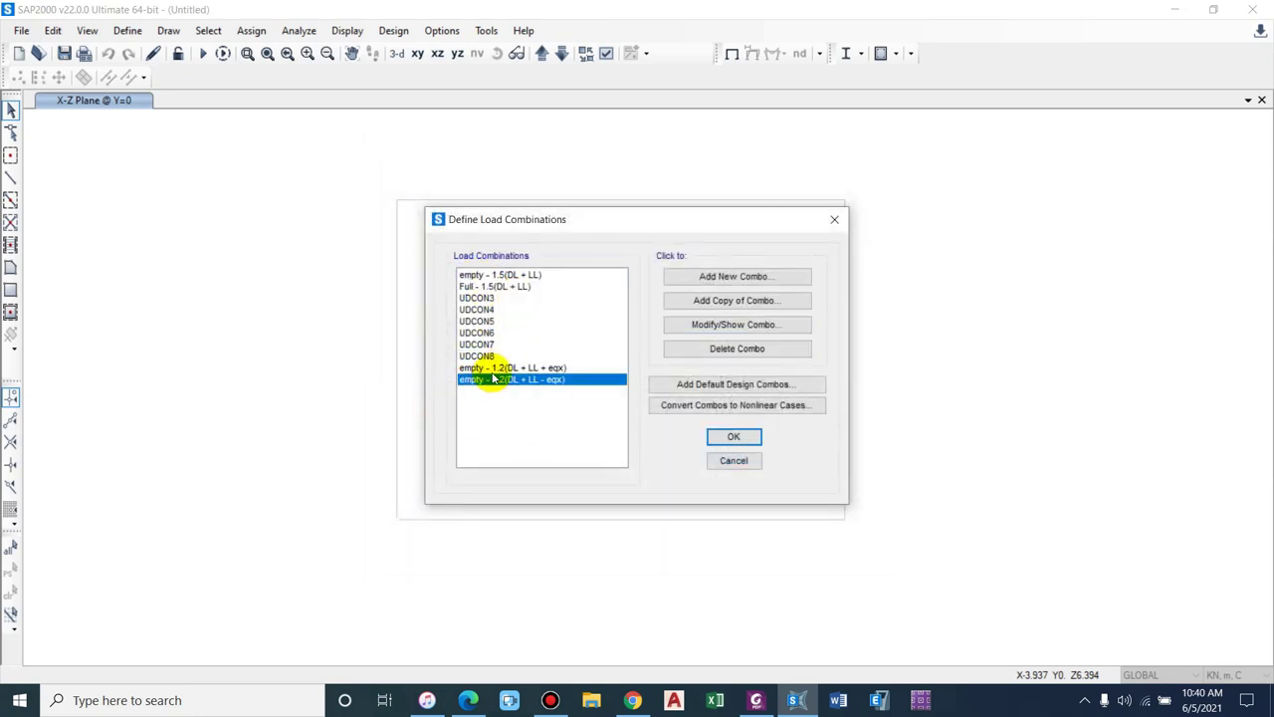
pyautogui.click(495, 287)
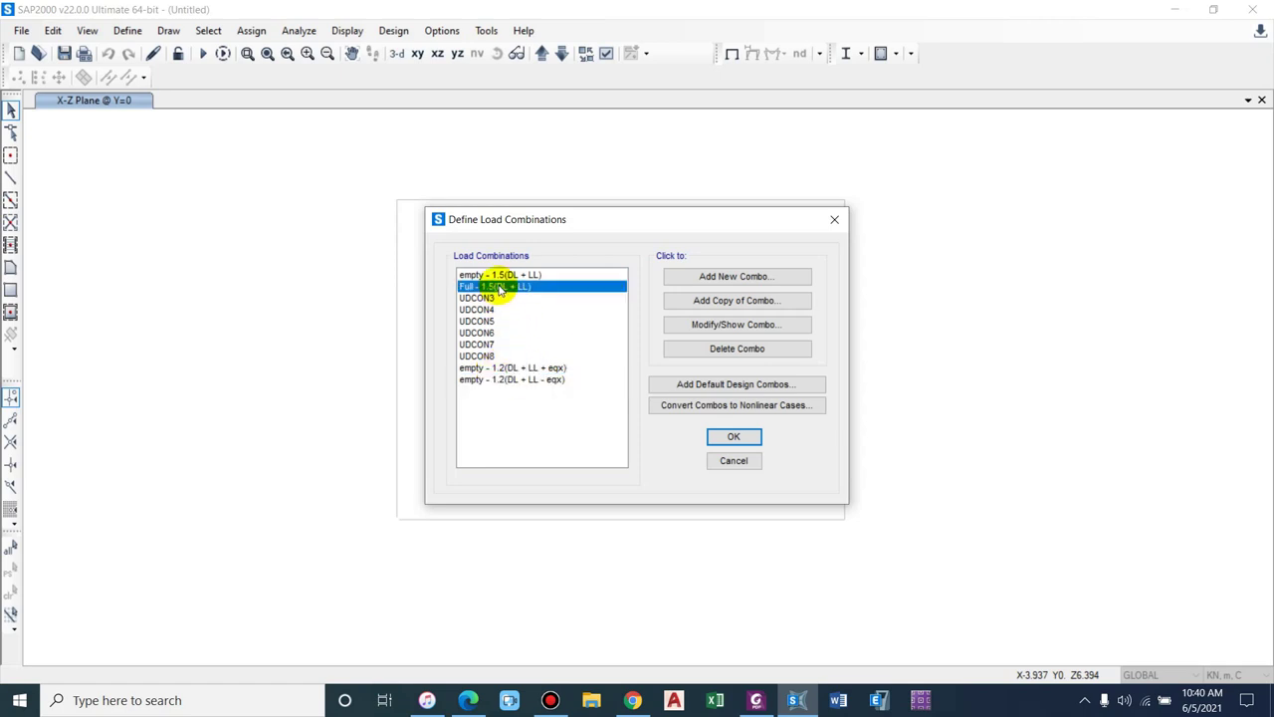
pyautogui.click(707, 325)
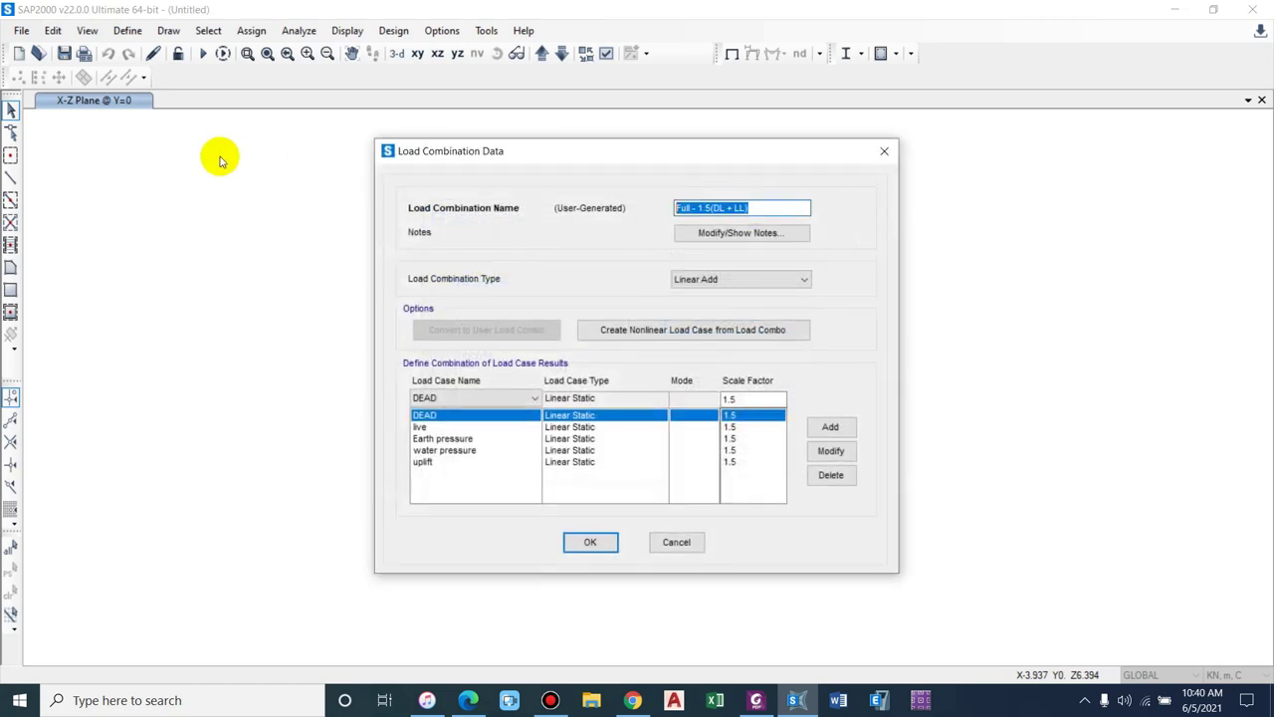
pyautogui.click(677, 540)
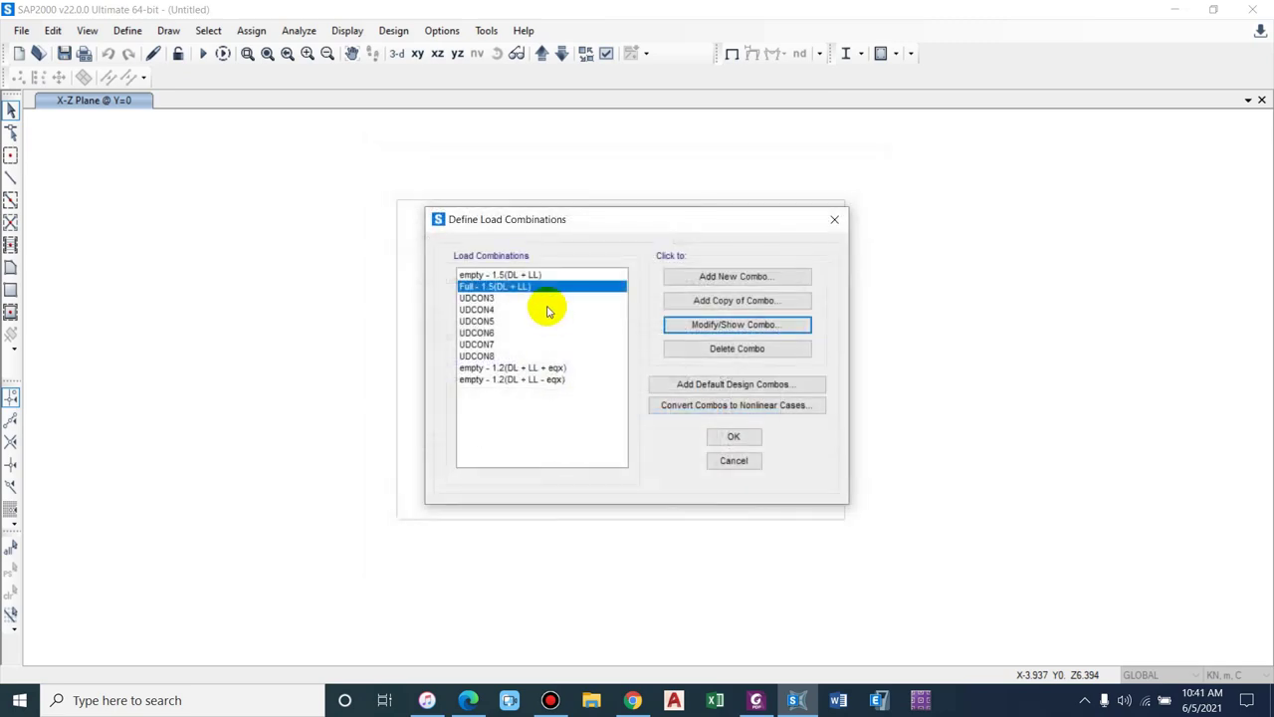
# - Add a copy of the "Full - 1.5(DL + LL)" combination, reusing its name, and set the DEAD scale factor to 1.2
pyautogui.click(733, 323)
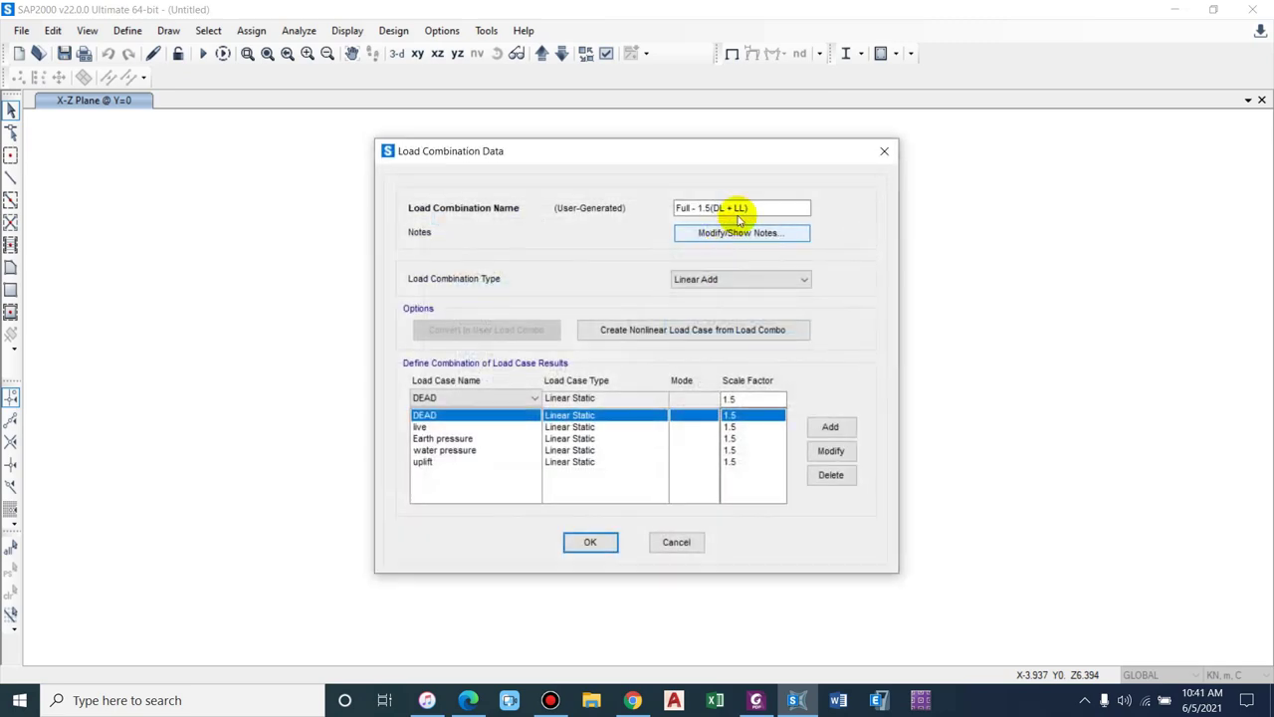
pyautogui.click(673, 539)
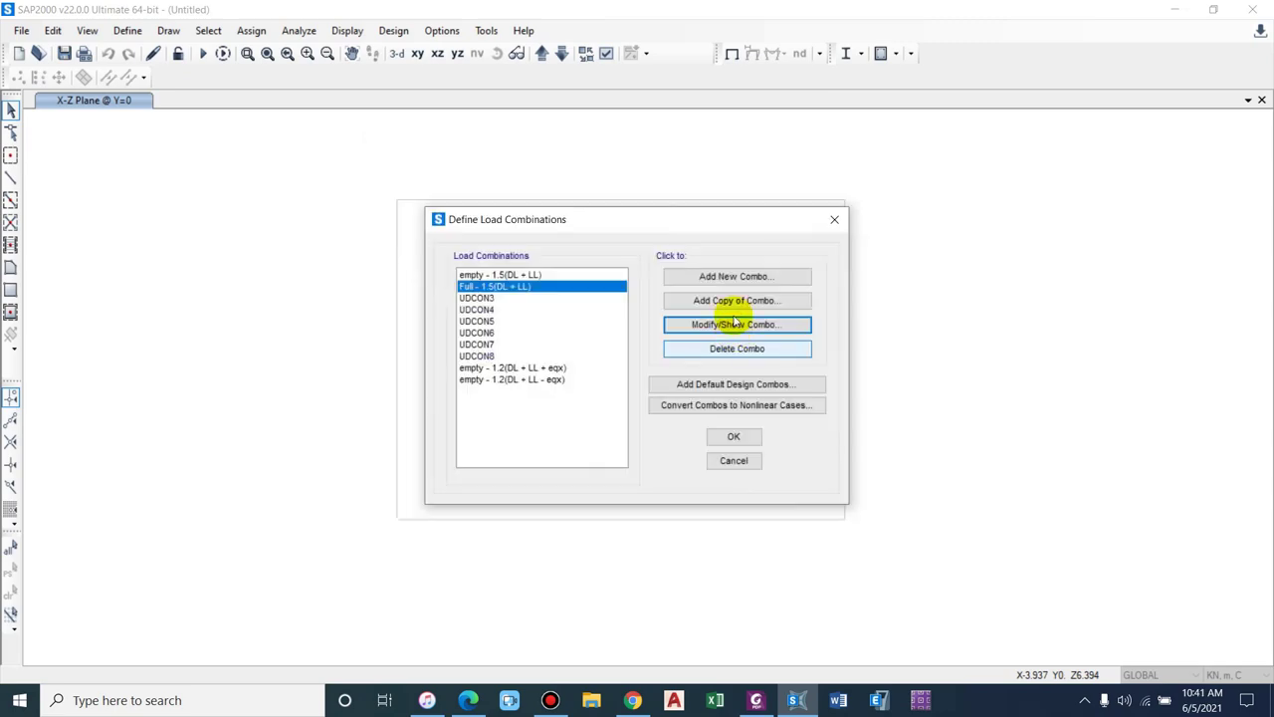
pyautogui.click(735, 301)
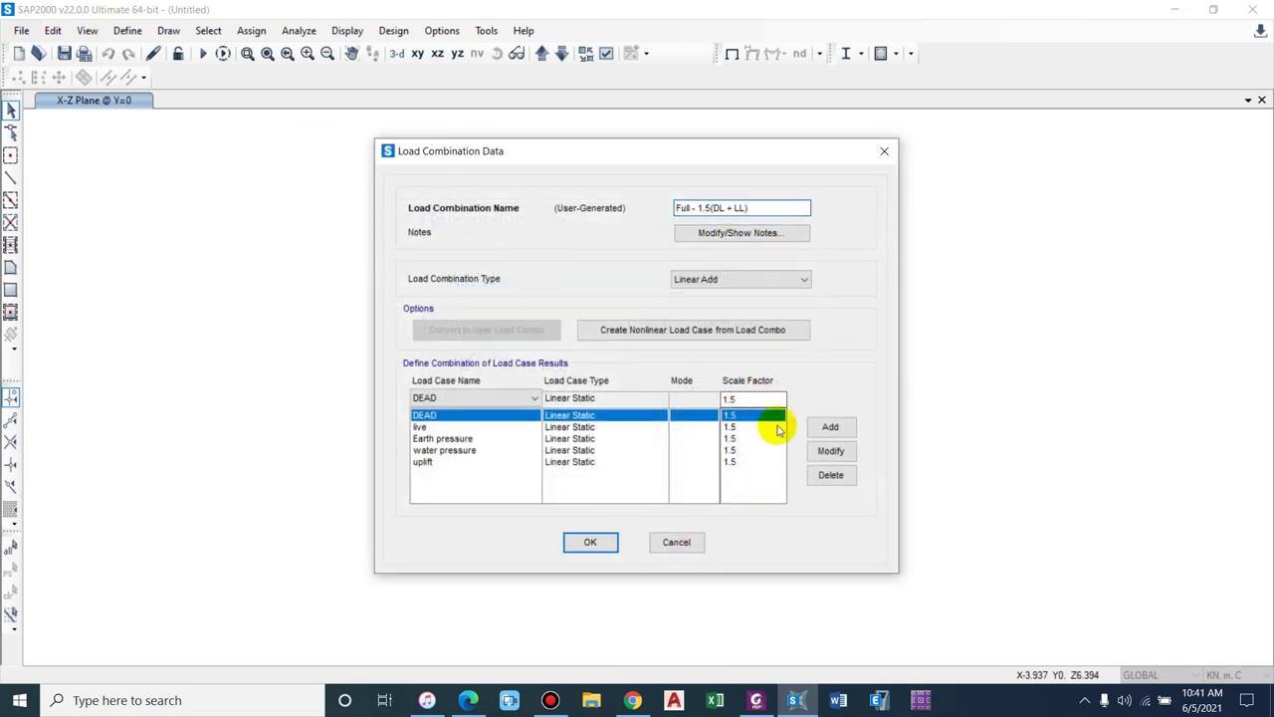
pyautogui.press('BackSpace')
pyautogui.write('2')
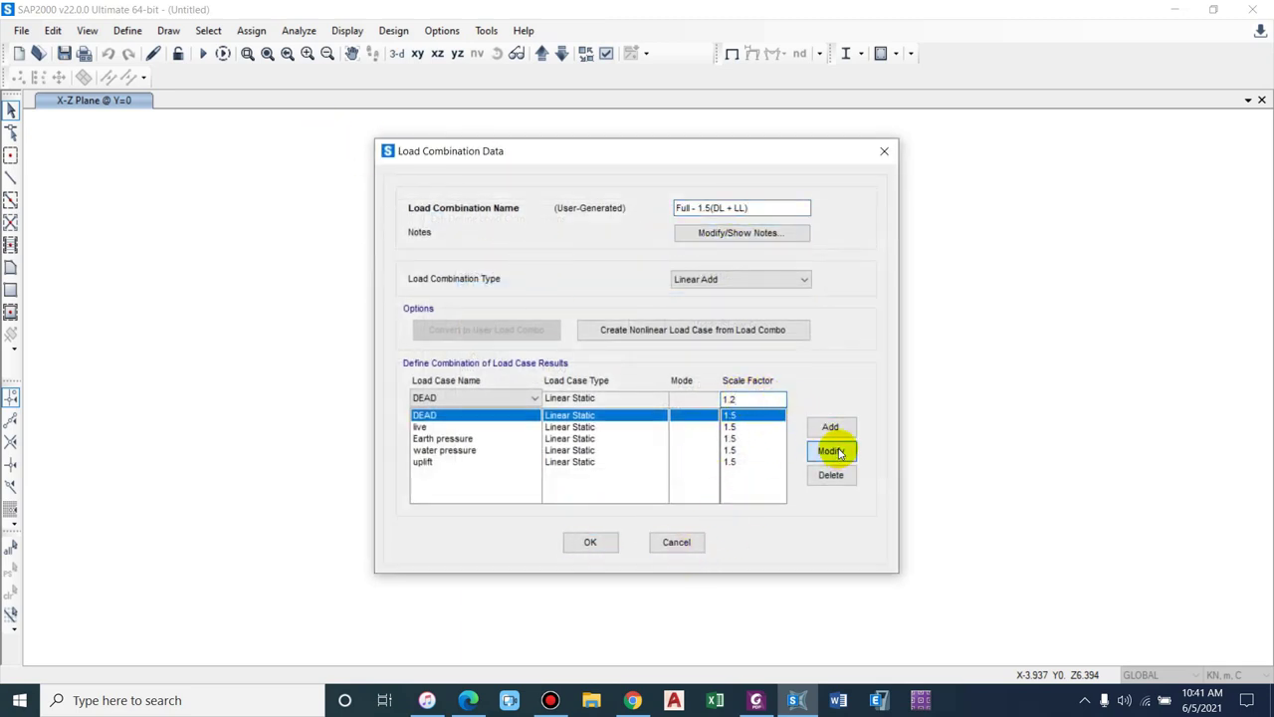
pyautogui.click(830, 449)
# - Set the scale factors of the live and Earth pressure load cases to 1.2 in the copied full combination
pyautogui.click(746, 426)
pyautogui.click(748, 397)
pyautogui.press('BackSpace')
pyautogui.press('BackSpace')
pyautogui.write('.2')
pyautogui.click(830, 450)
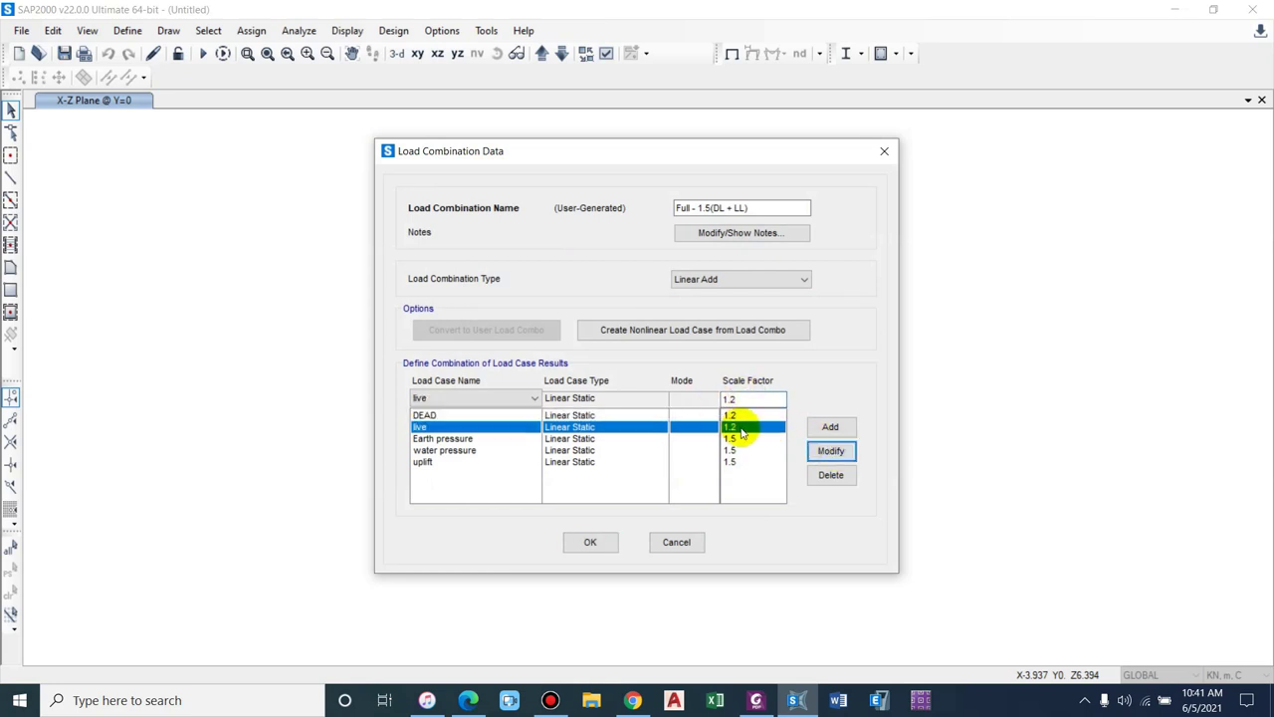
pyautogui.click(740, 438)
pyautogui.click(753, 399)
pyautogui.press('BackSpace')
pyautogui.write('2')
pyautogui.click(831, 450)
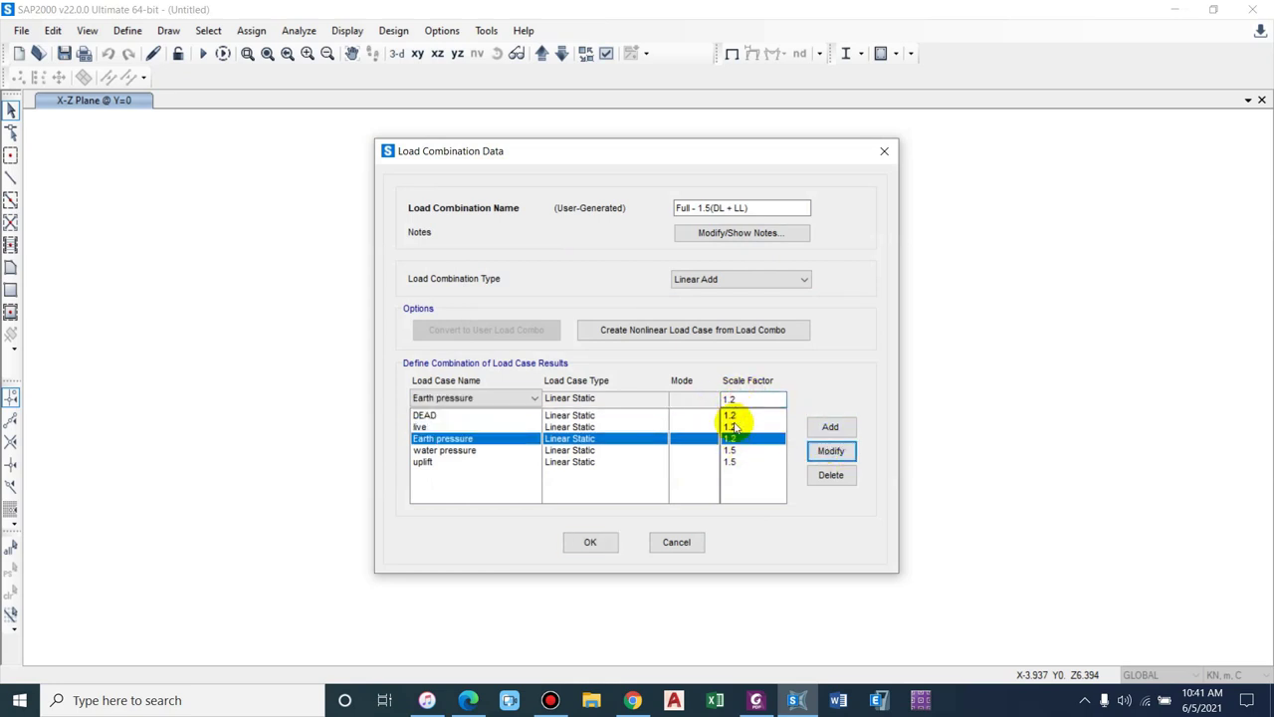
# - Set the scale factors of the water pressure and uplift load cases to 1.2 in the copied full combination
pyautogui.click(739, 450)
pyautogui.click(749, 399)
pyautogui.press('BackSpace')
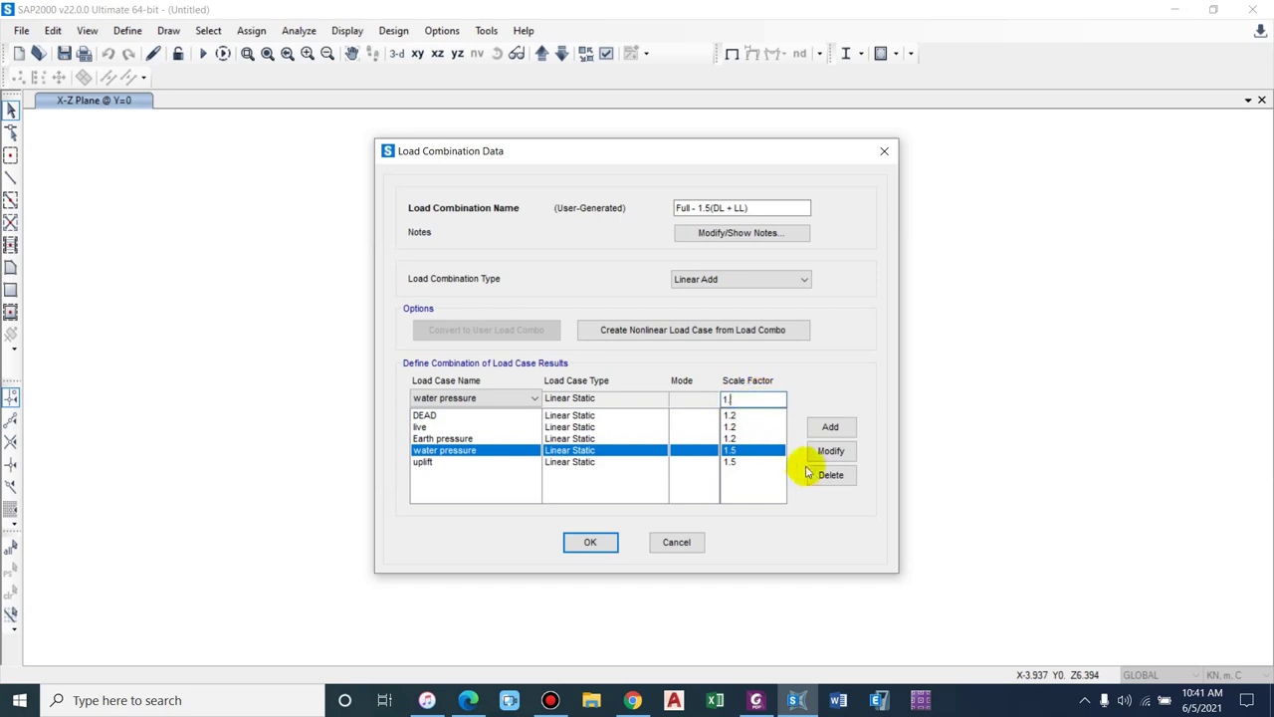
pyautogui.write('2')
pyautogui.click(832, 450)
pyautogui.click(756, 462)
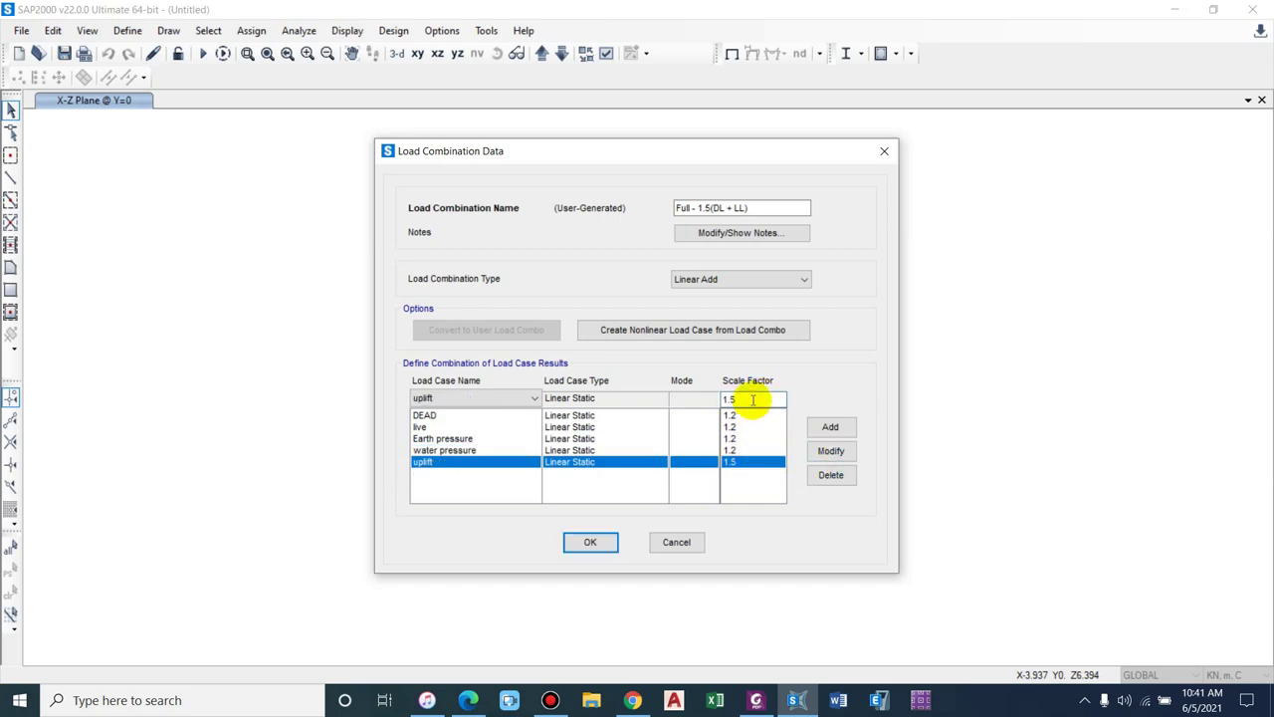
pyautogui.click(841, 456)
# - Add the eqx load case with a scale factor of 1.2 to the copied full combination
pyautogui.click(529, 399)
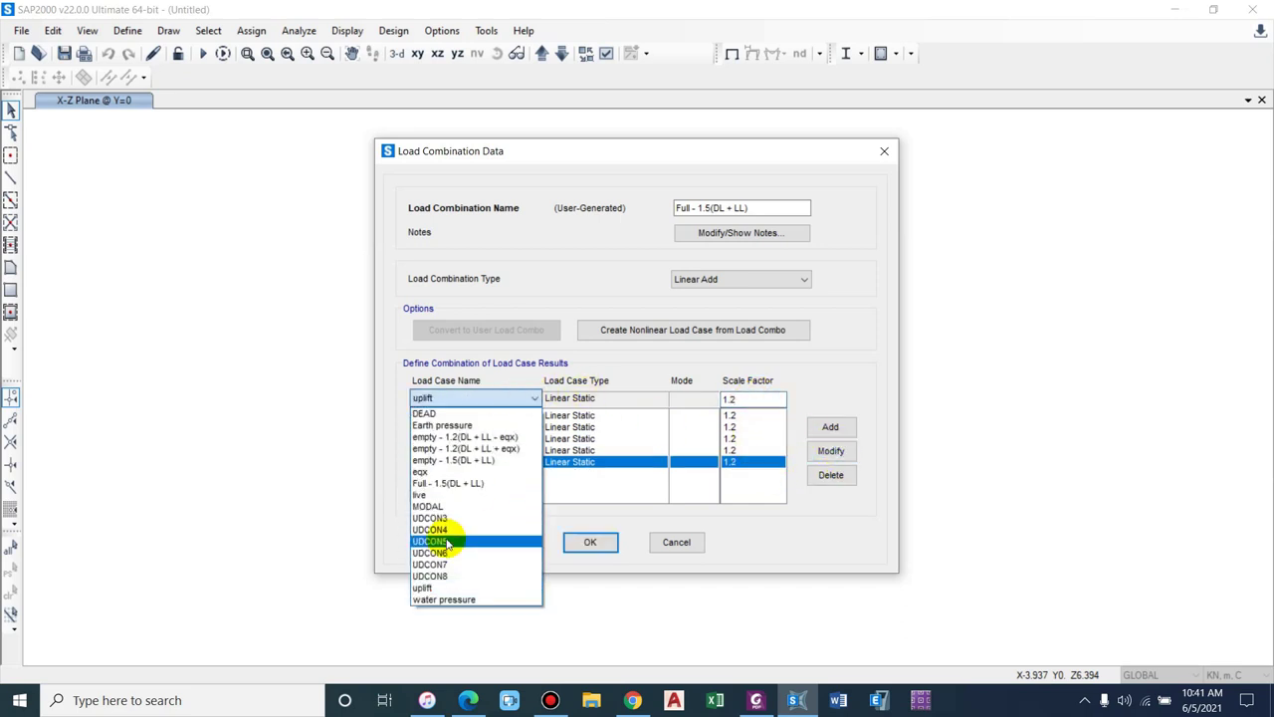
pyautogui.click(435, 472)
pyautogui.click(828, 426)
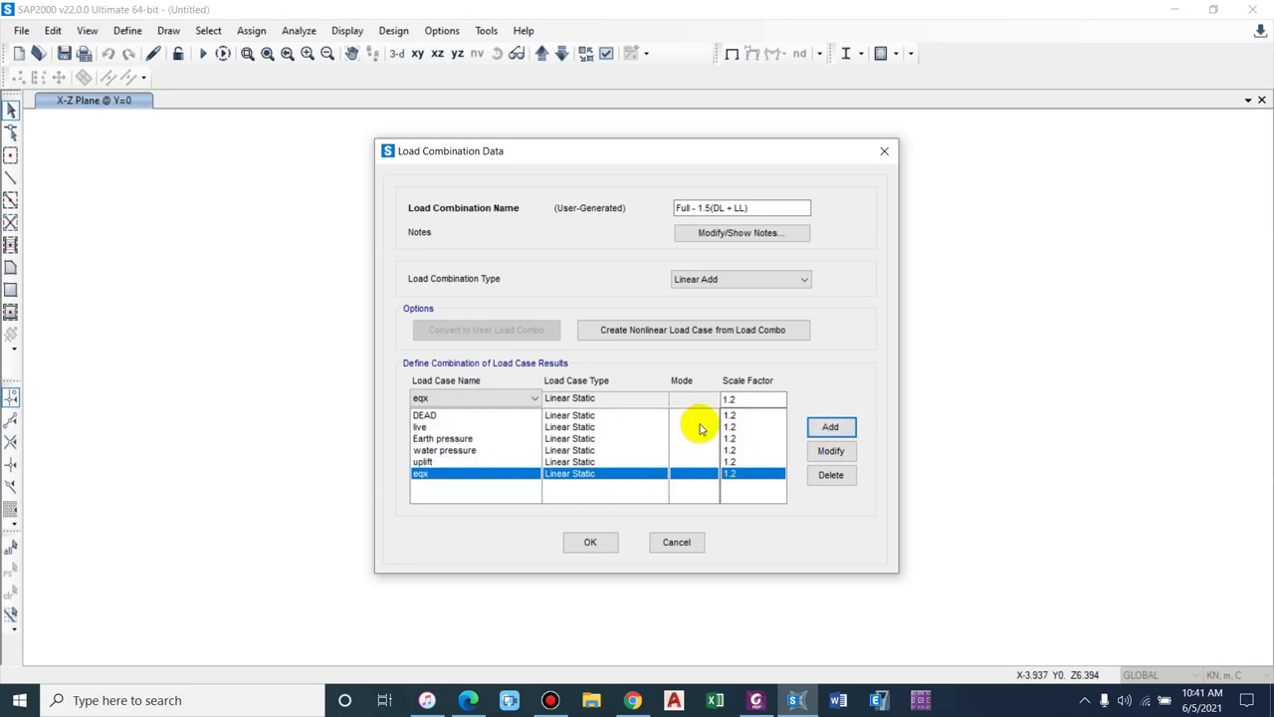
# - Rename the copied full combination as "Full eq - 1.2(DL + LL + eqx)", copy its name for reuse and save it
pyautogui.click(711, 207)
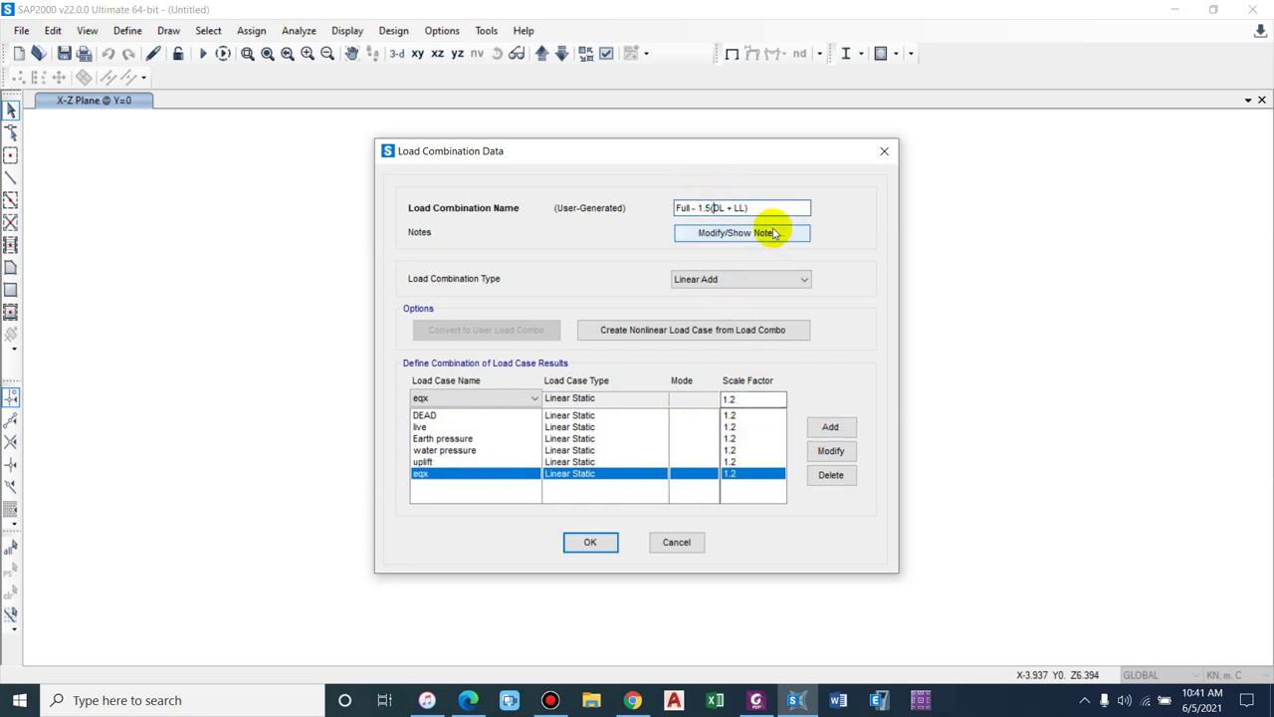
pyautogui.write('.2(DL')
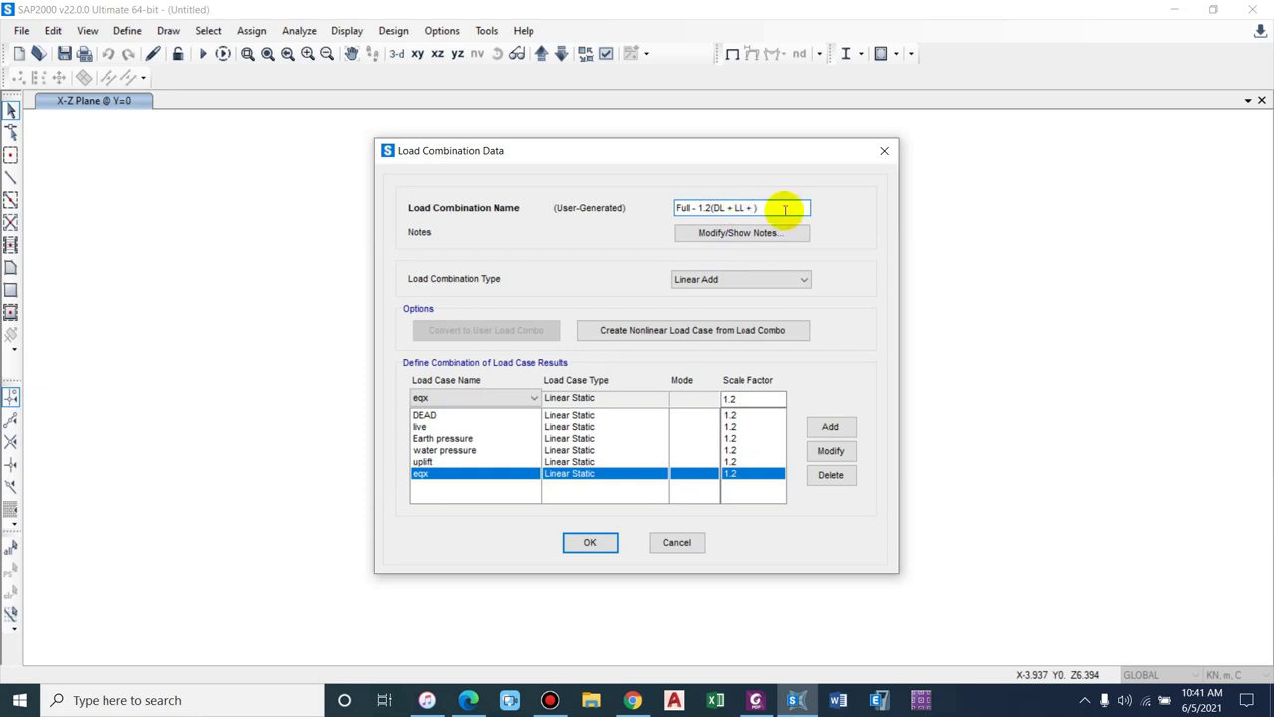
pyautogui.write(' + LL + eqx')
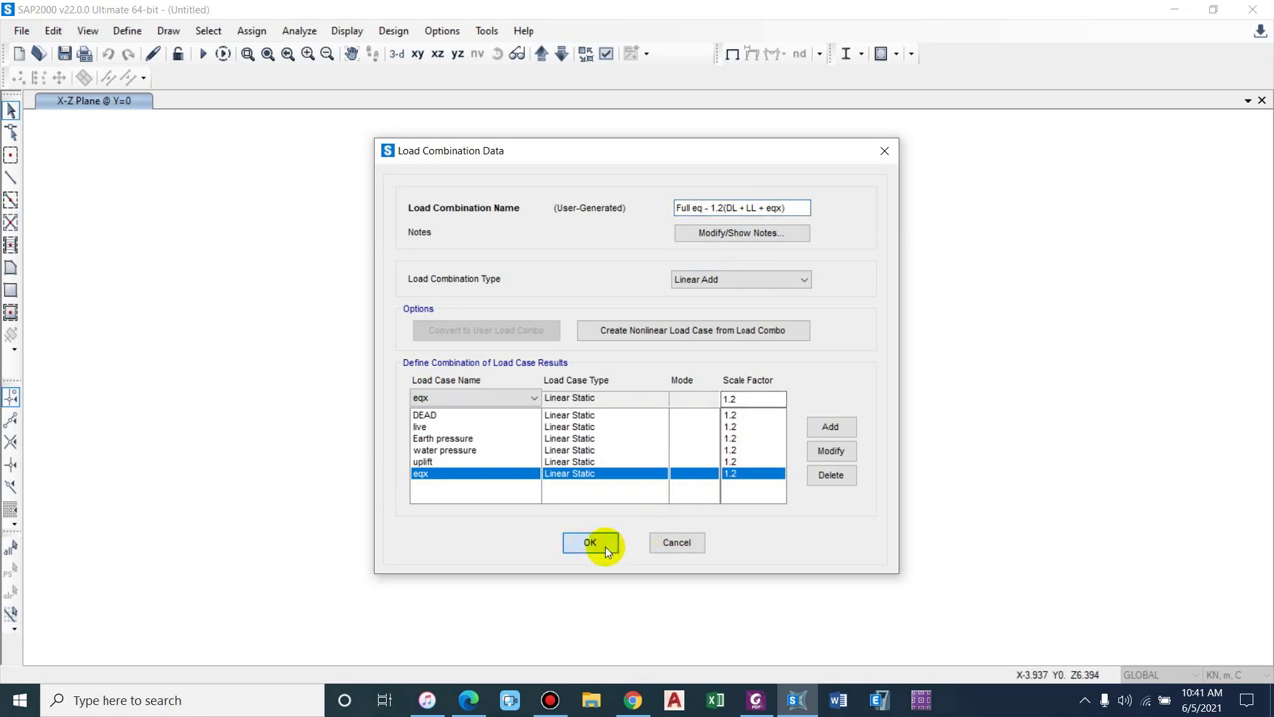
pyautogui.moveTo(781, 207); pyautogui.dragTo(398, 190)
pyautogui.hotkey('ctrl', 'c')
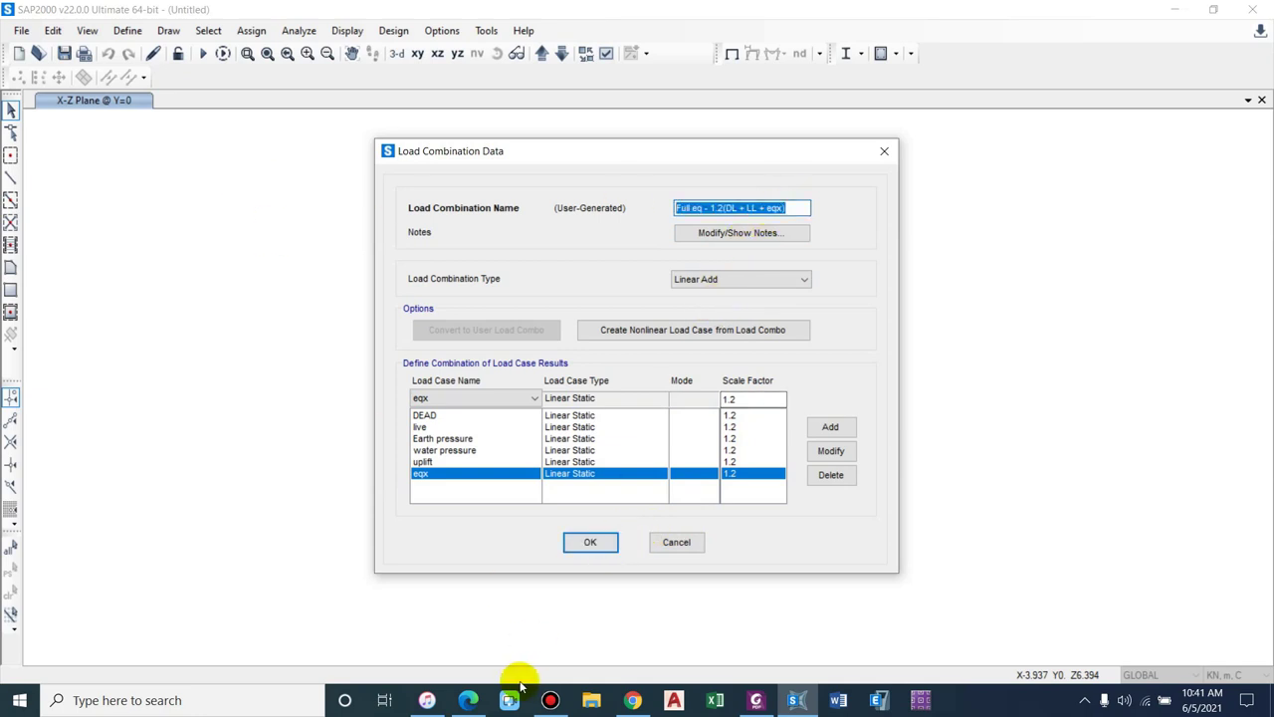
pyautogui.click(590, 541)
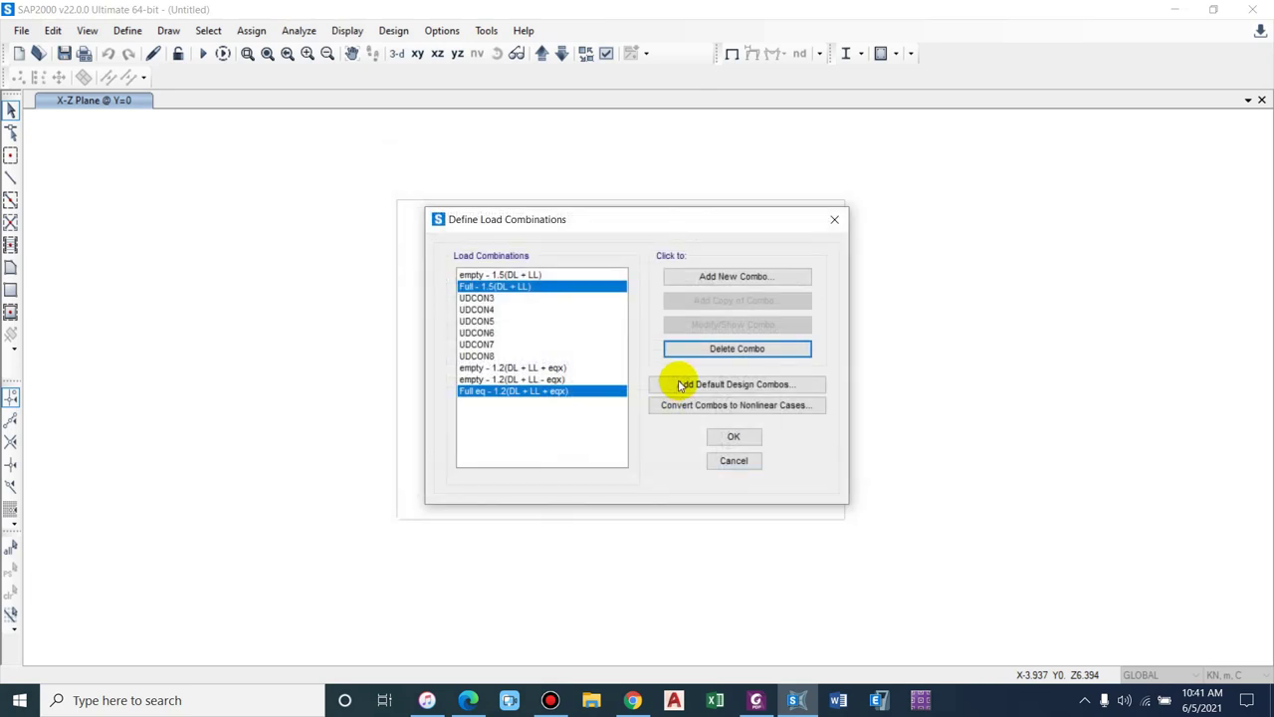
# - Add a copy of the "Full eq - 1.2(DL + LL + eqx)" combination and name it "Full eq - 1.2(DL + LL - eqx)"
pyautogui.click(546, 393)
pyautogui.click(739, 299)
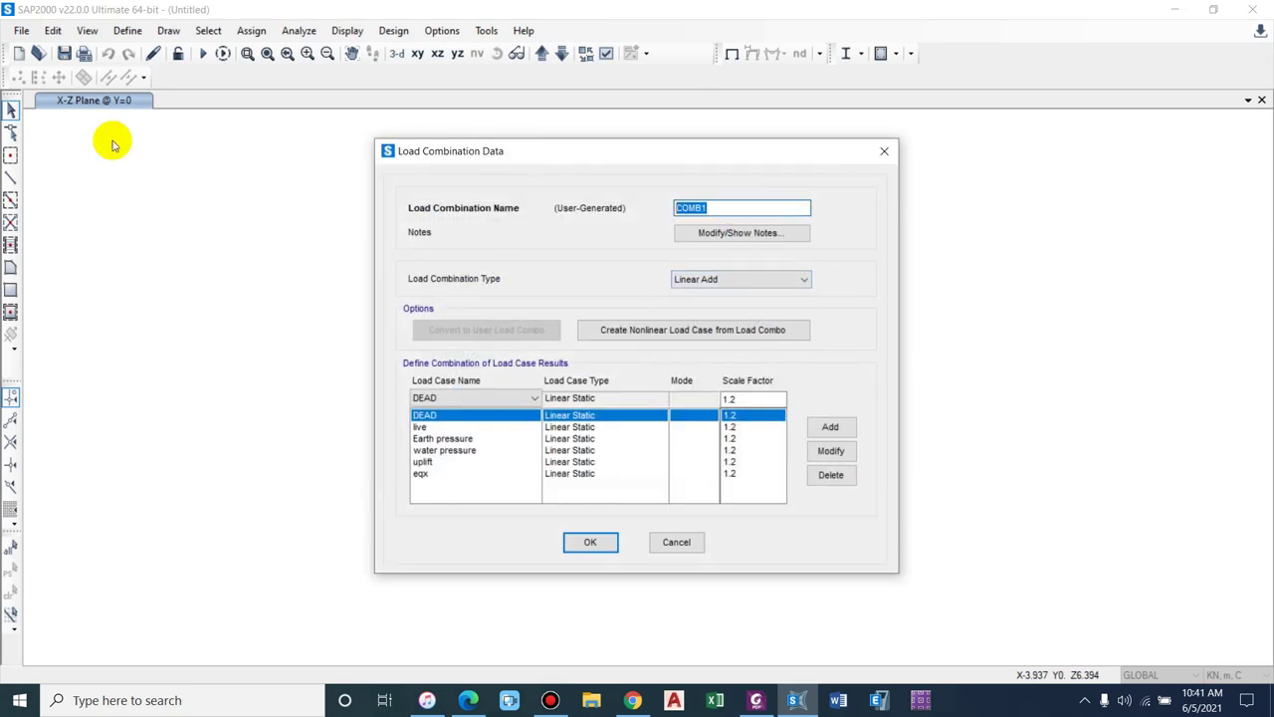
pyautogui.hotkey('ctrl', 'v')
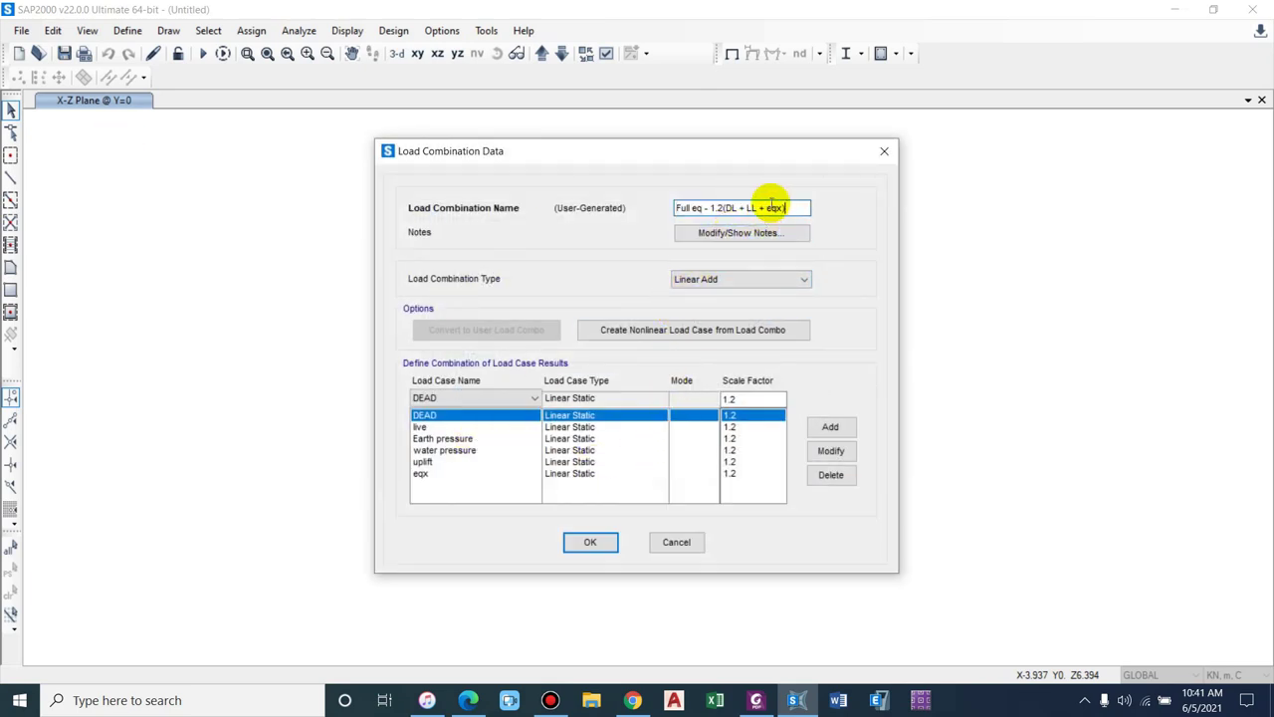
pyautogui.write('-')
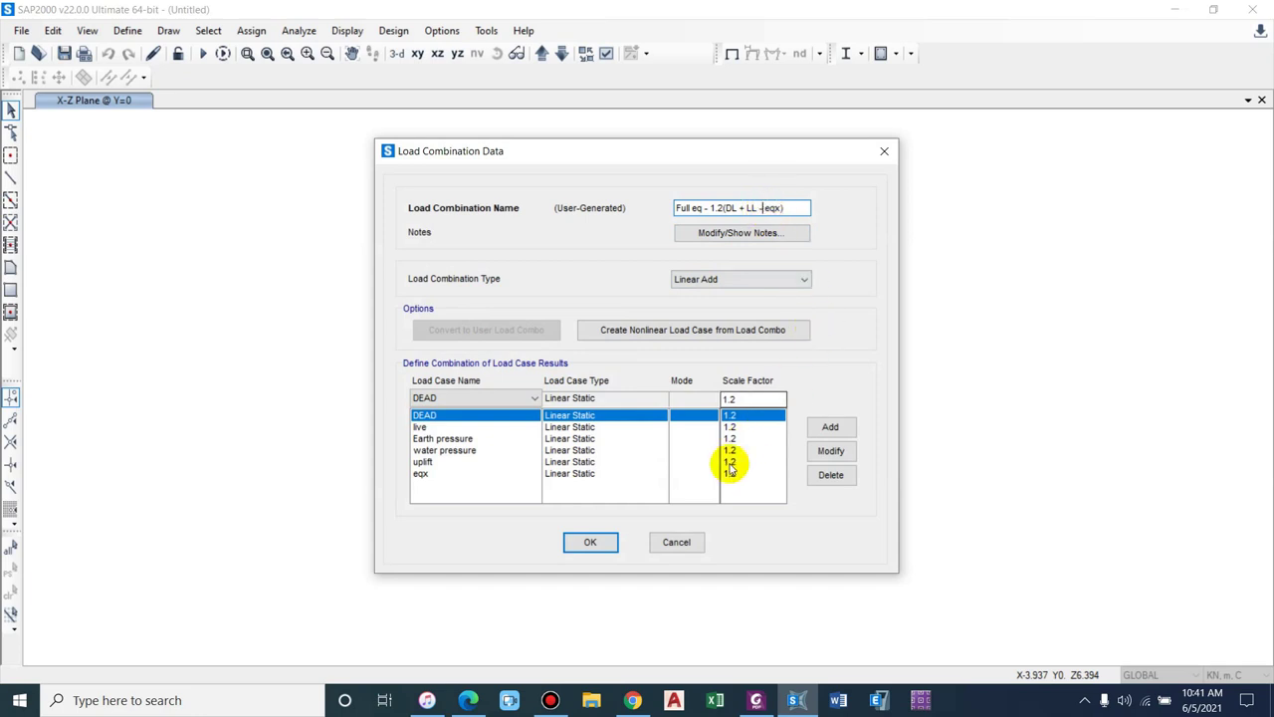
# - Set the eqx scale factor to -1.2 in the copied full earthquake combination and save it
pyautogui.click(732, 475)
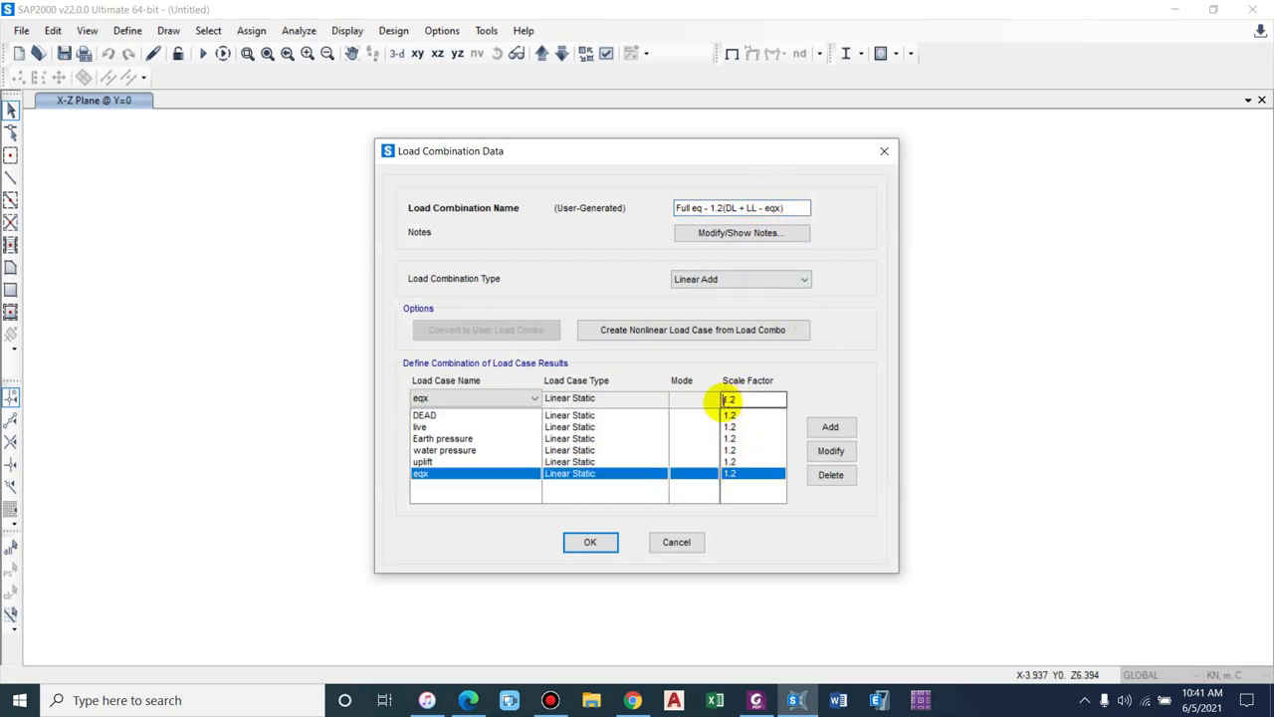
pyautogui.write('-')
pyautogui.click(591, 542)
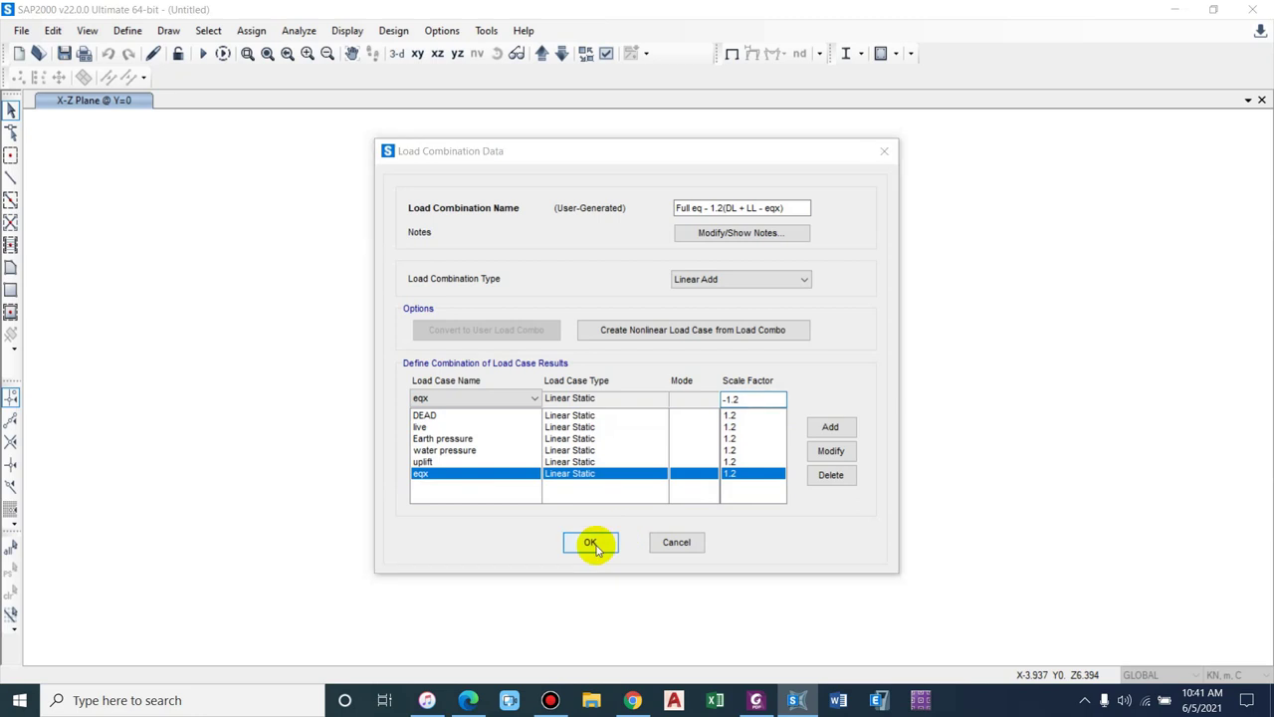
pyautogui.click(696, 409)
pyautogui.click(830, 450)
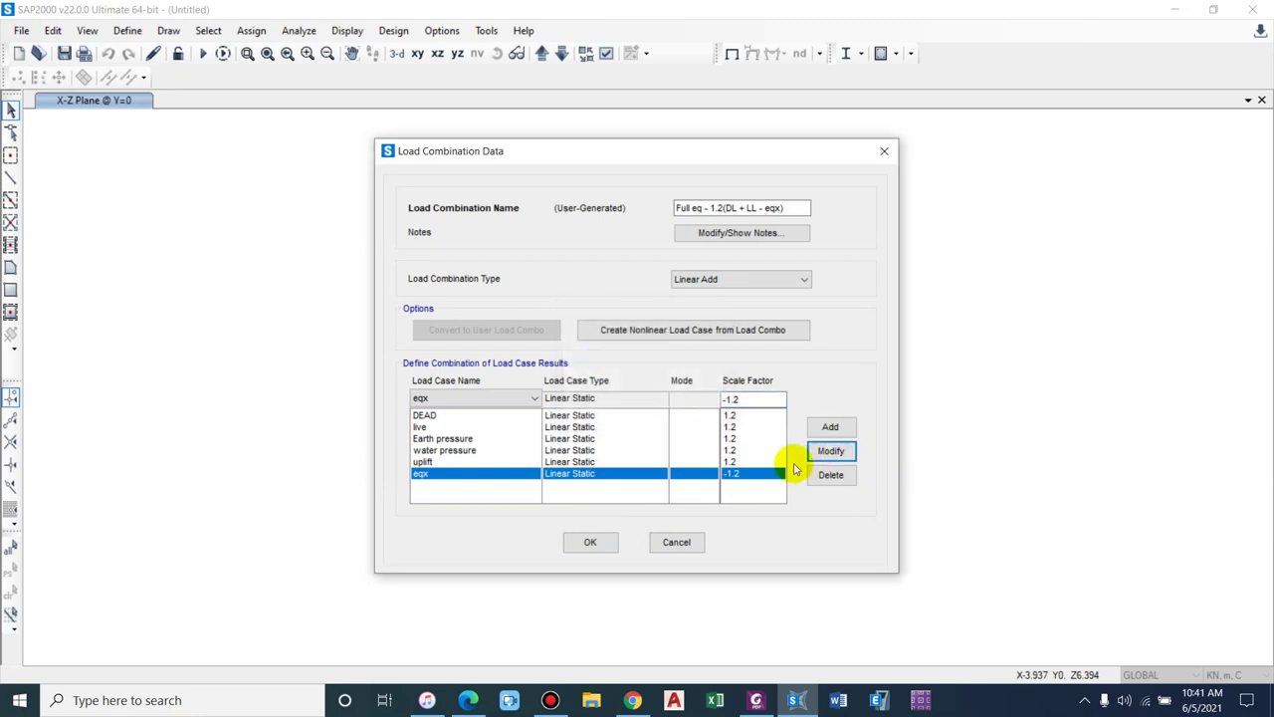
pyautogui.click(595, 541)
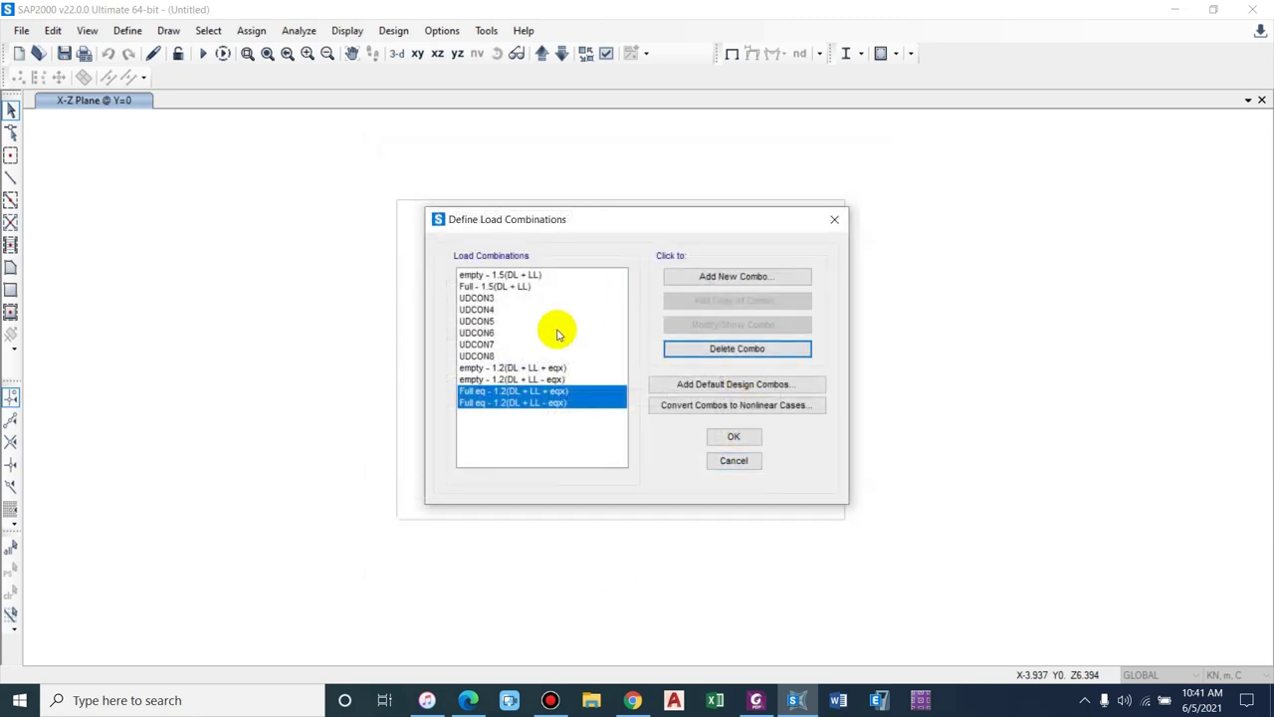
# - Rename the UDCON7 combination as "Const. 0.9DL + 1.5 eqx", consulting Table 18's partial safety factors in is.456.2000.pdf in Foxit PhantomPDF
pyautogui.click(542, 391)
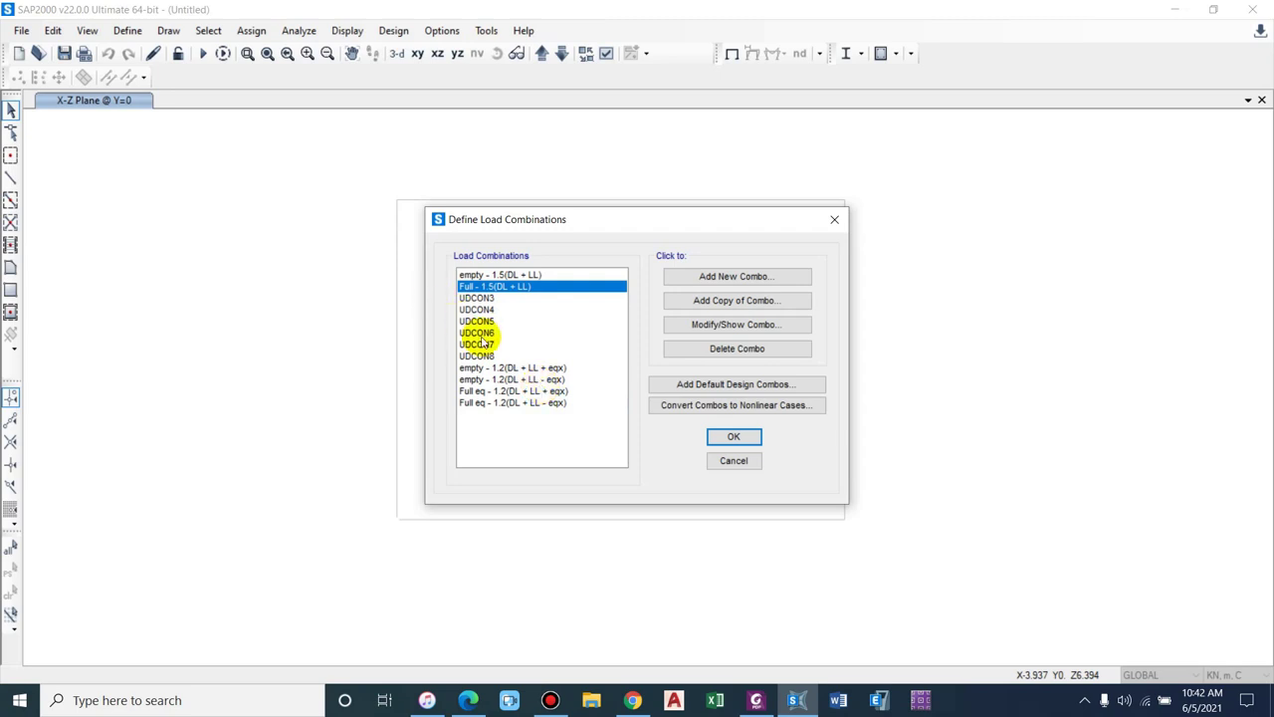
pyautogui.click(499, 343)
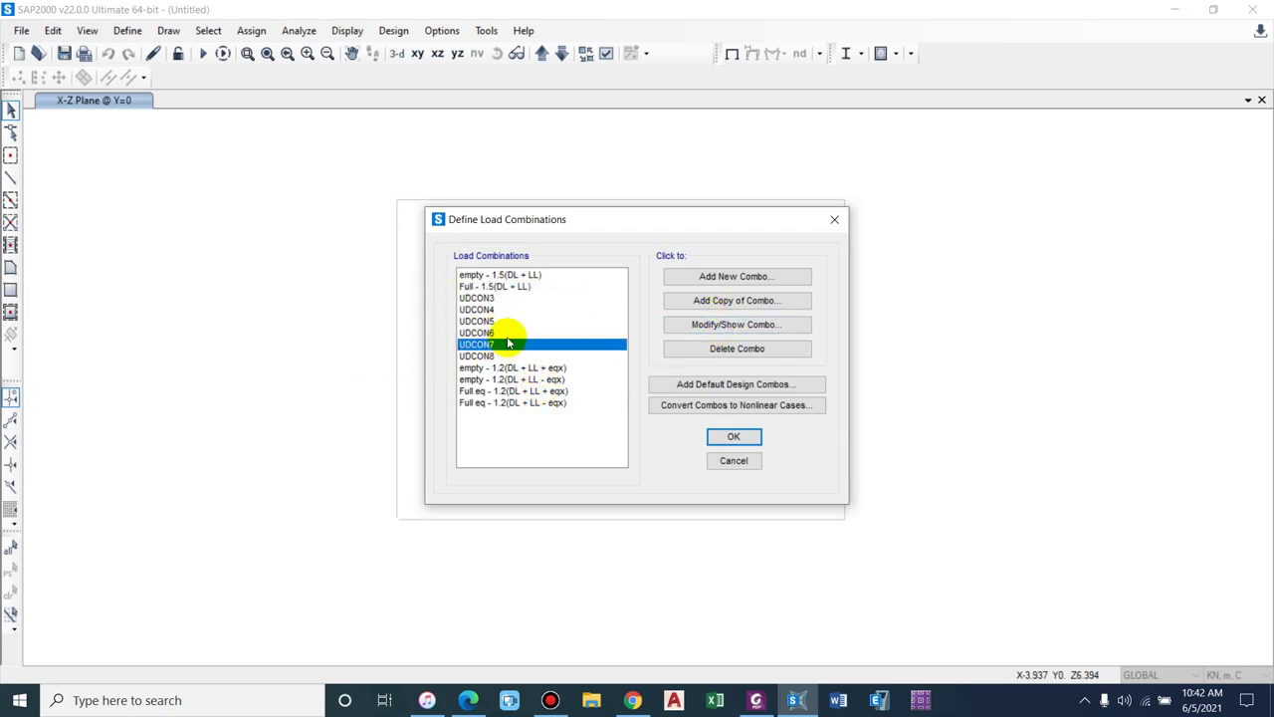
pyautogui.click(736, 324)
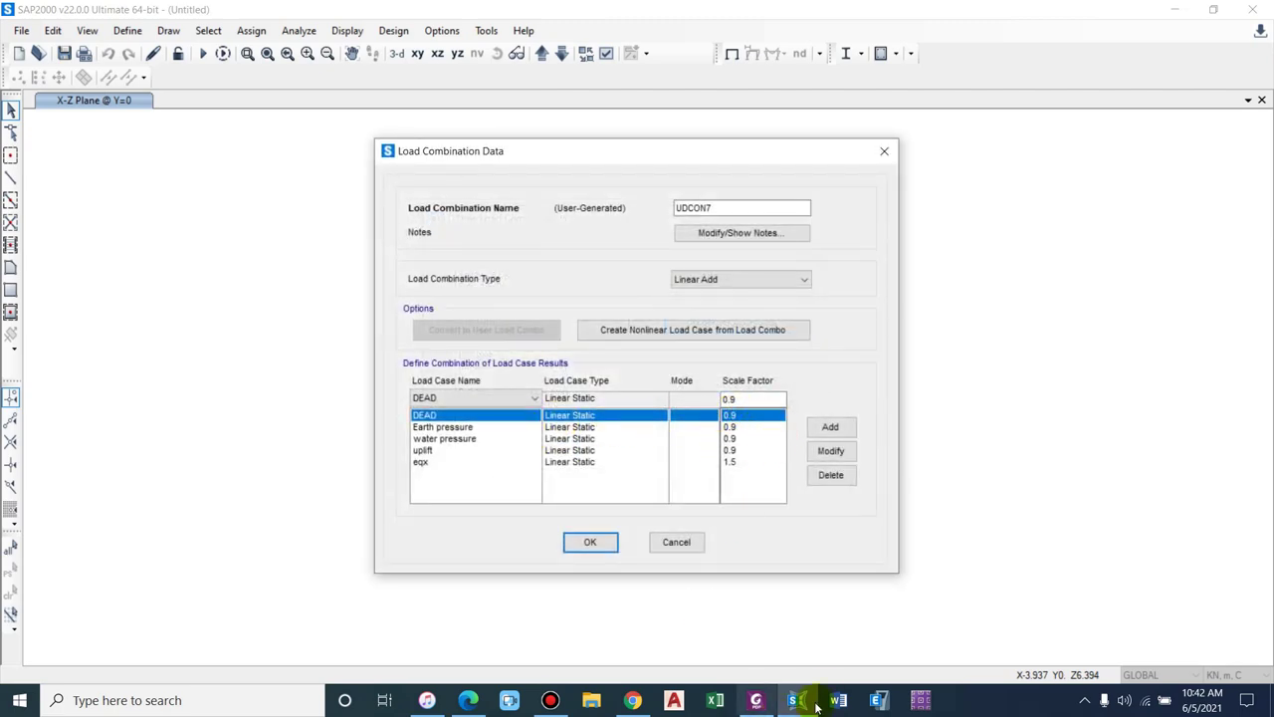
pyautogui.click(755, 699)
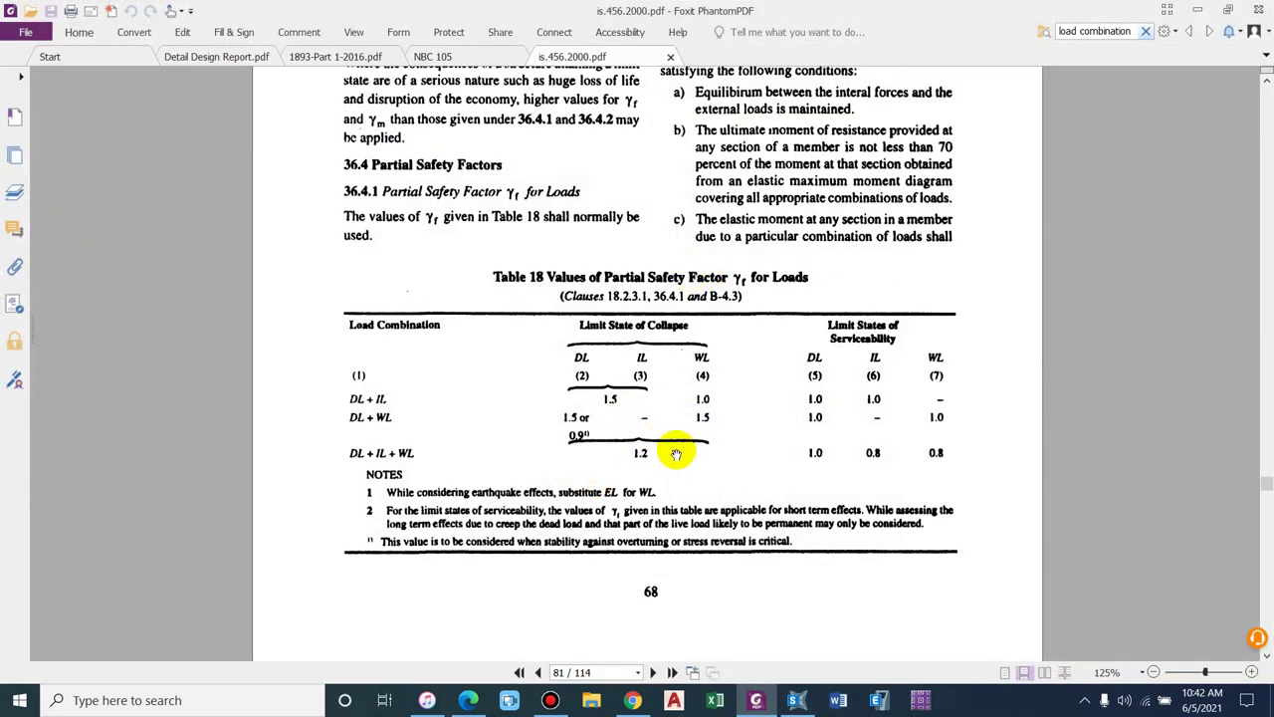
pyautogui.hotkey('alt', 'Tab')
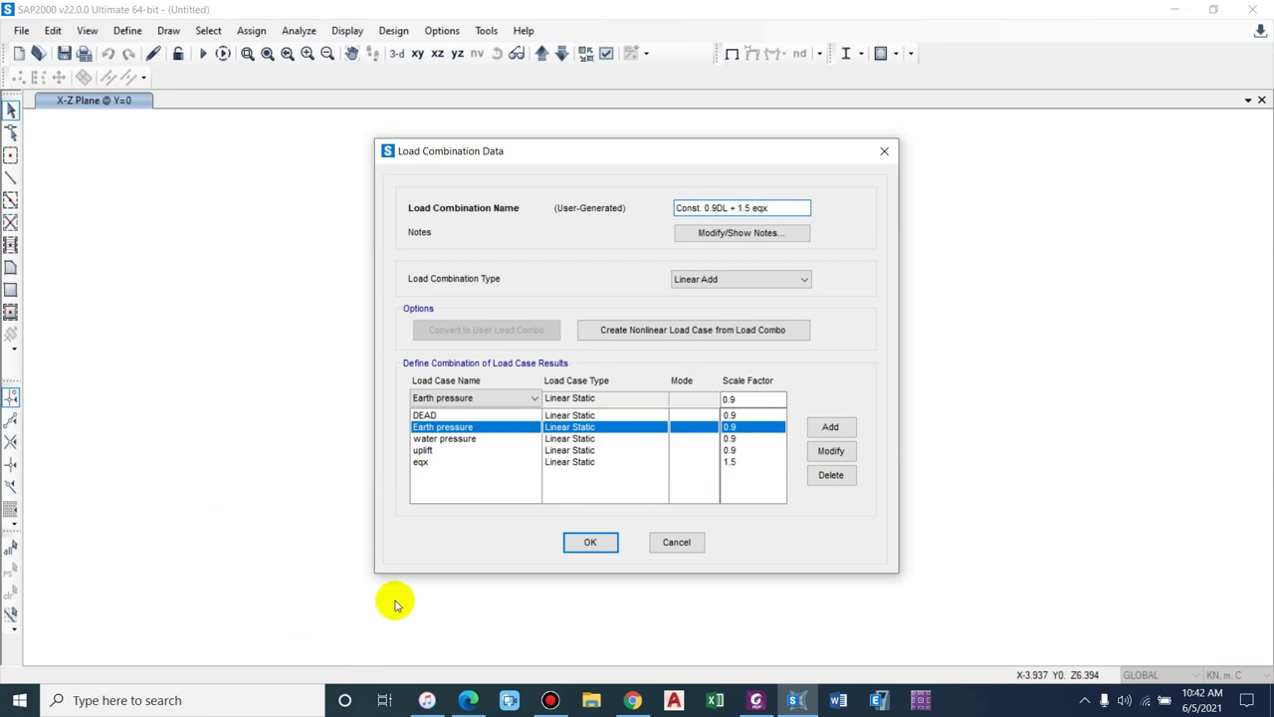
pyautogui.click(799, 689)
pyautogui.click(765, 690)
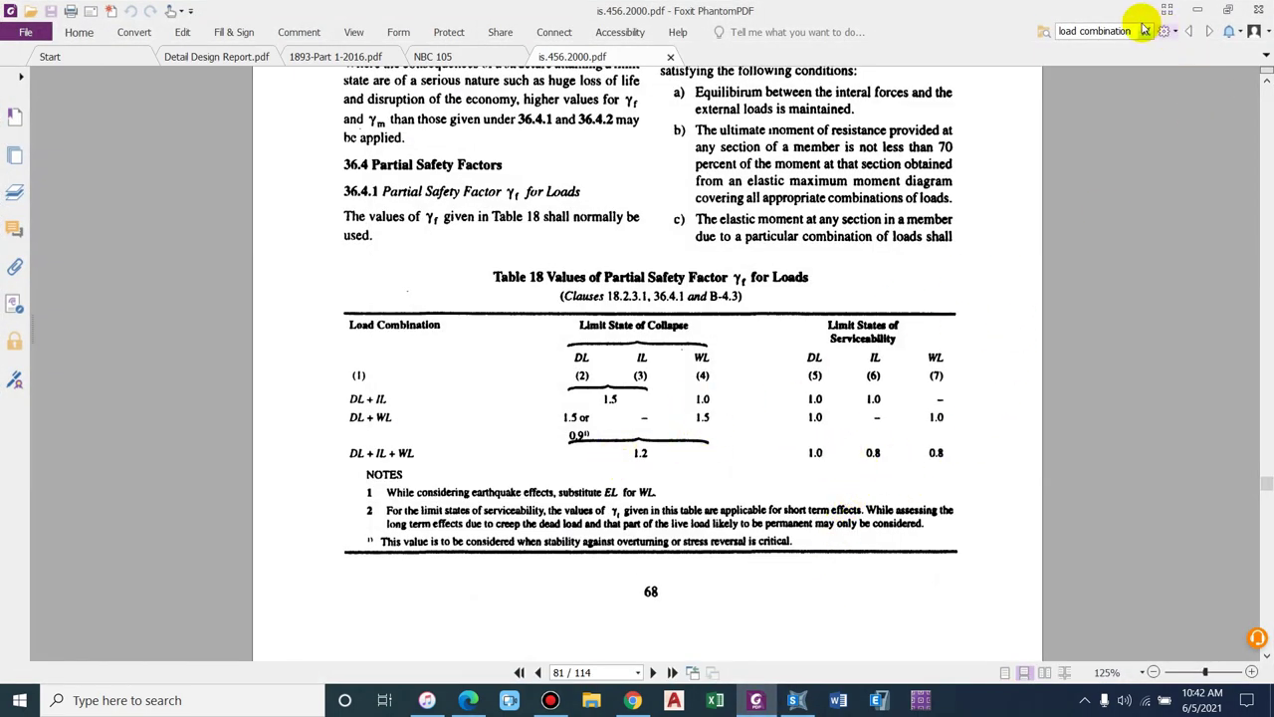
pyautogui.click(1201, 10)
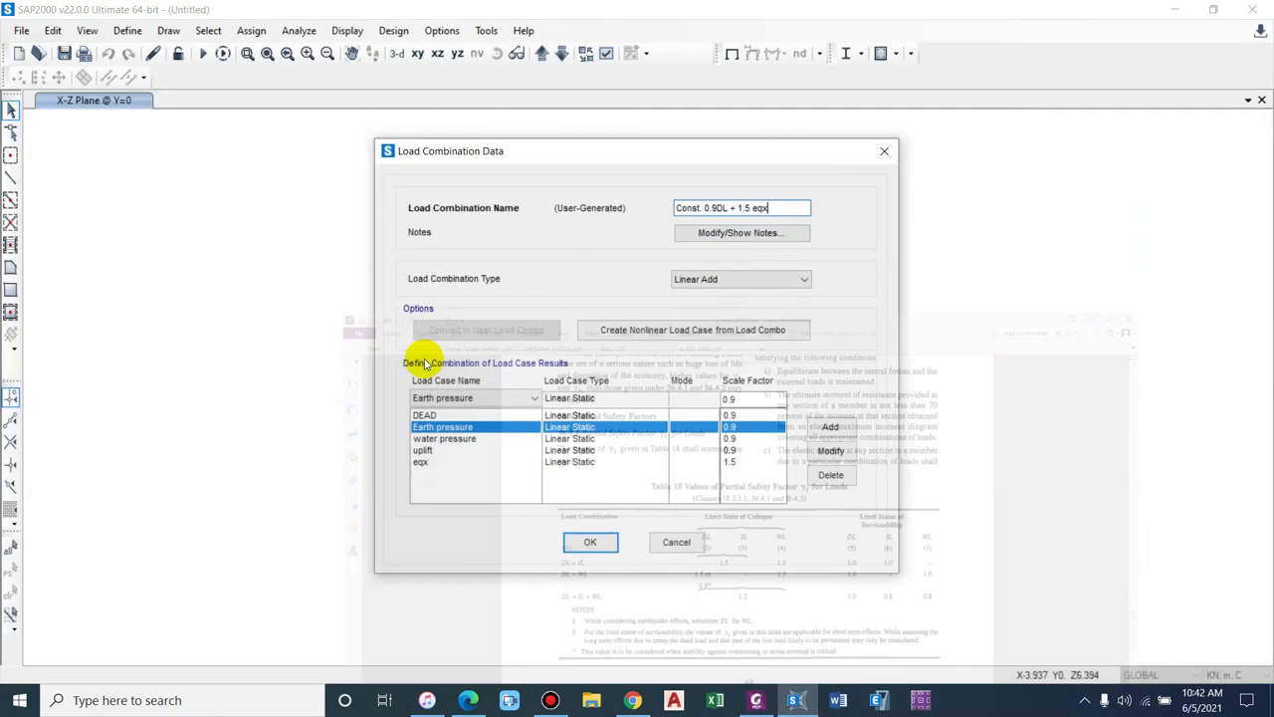
# - Remove the Earth pressure, water pressure and uplift load cases from "Const. 0.9DL + 1.5 eqx", copy its name and save the combination
pyautogui.click(781, 208)
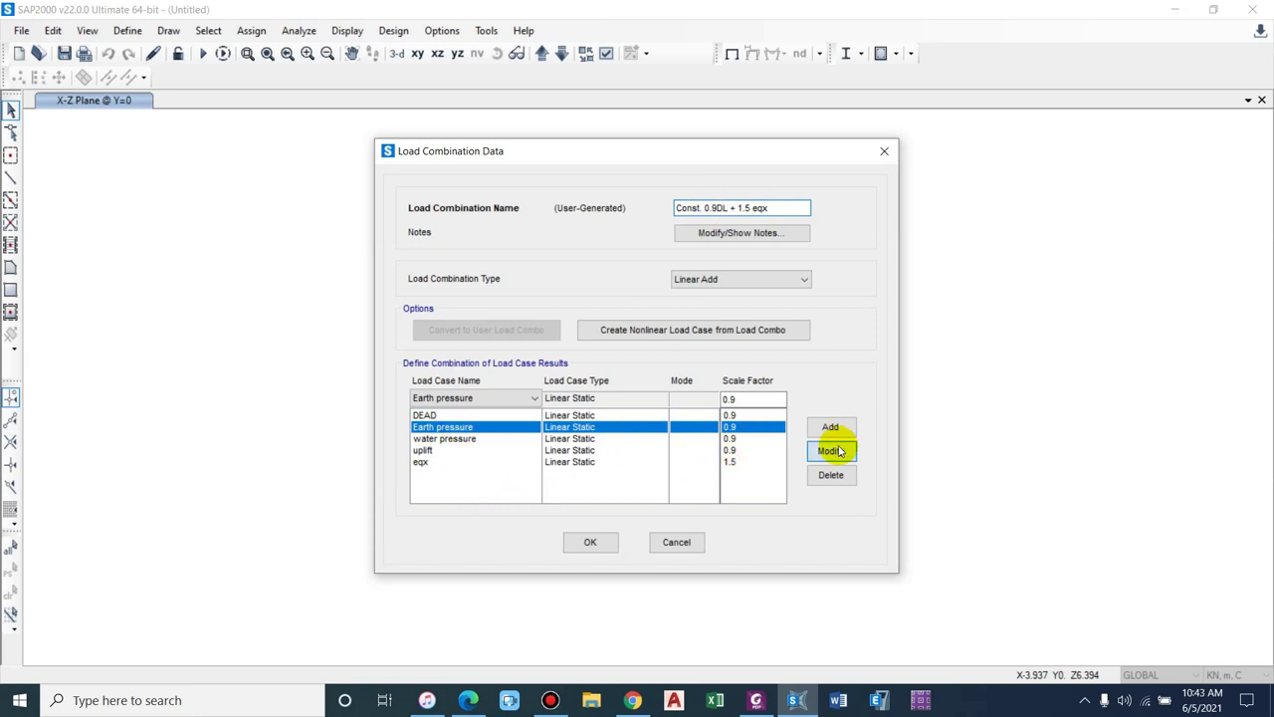
pyautogui.click(831, 474)
pyautogui.click(831, 475)
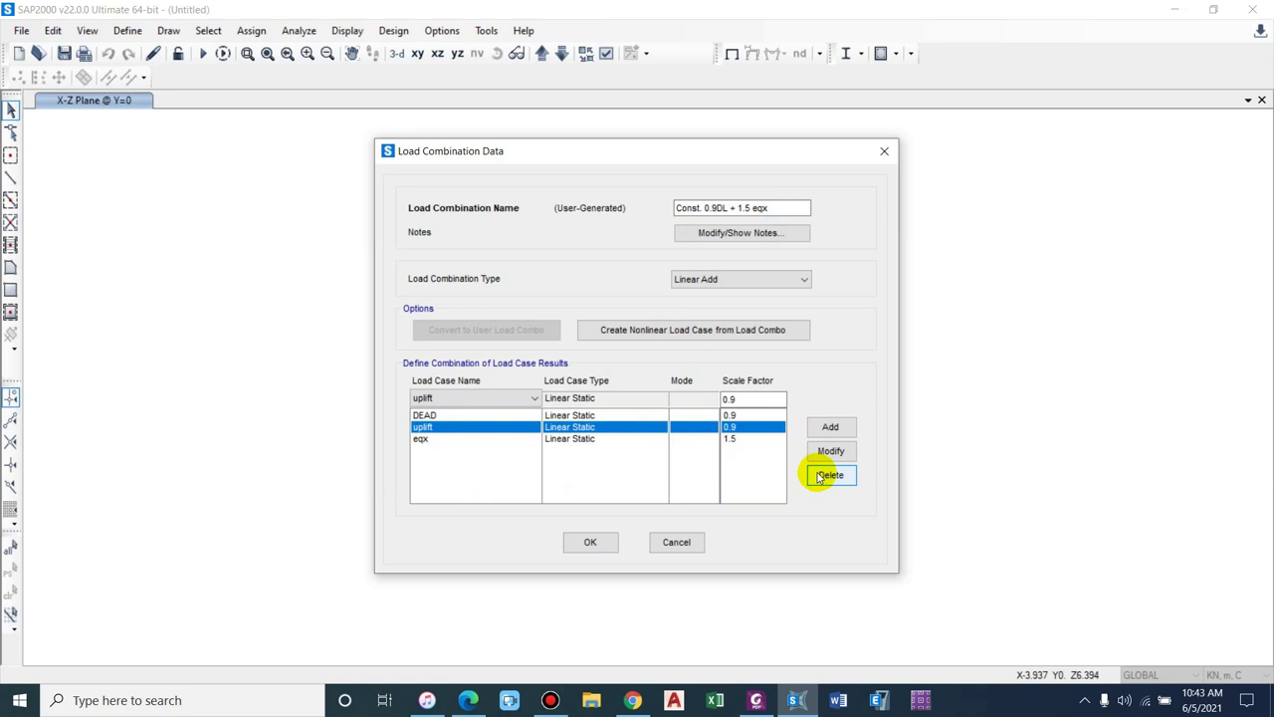
pyautogui.moveTo(805, 206); pyautogui.dragTo(194, 185)
pyautogui.hotkey('ctrl', 'c')
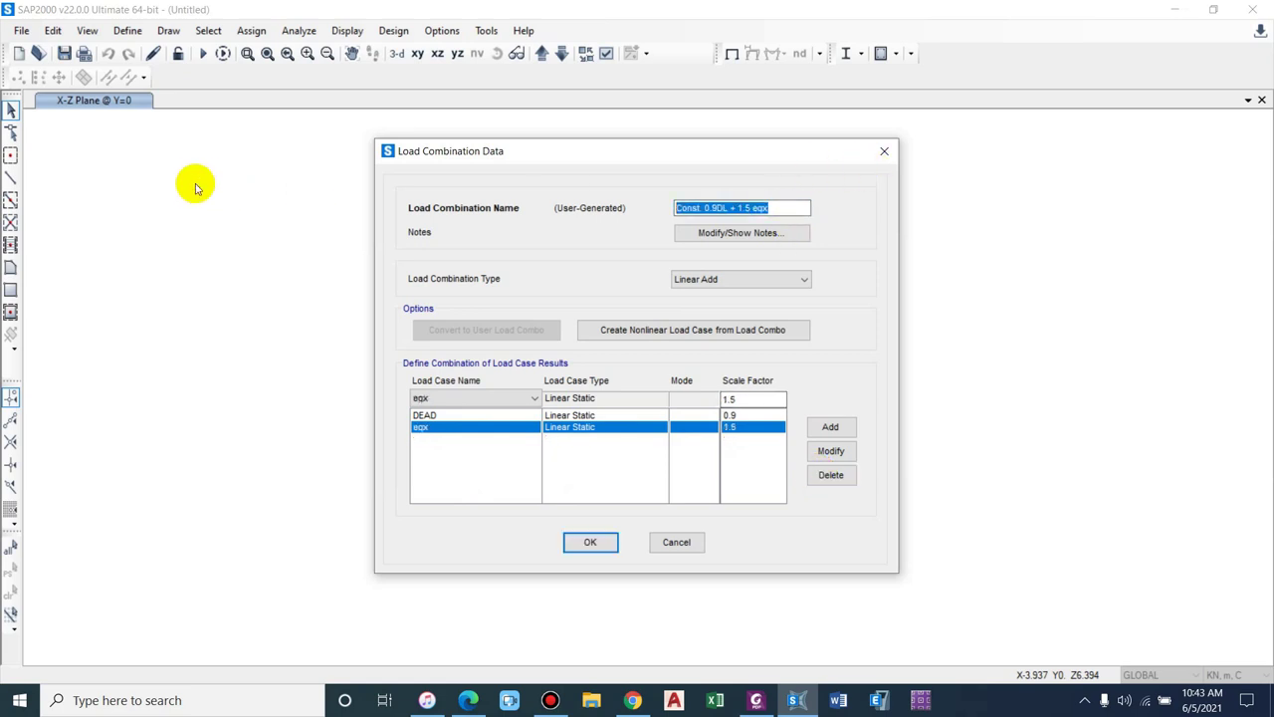
pyautogui.click(590, 541)
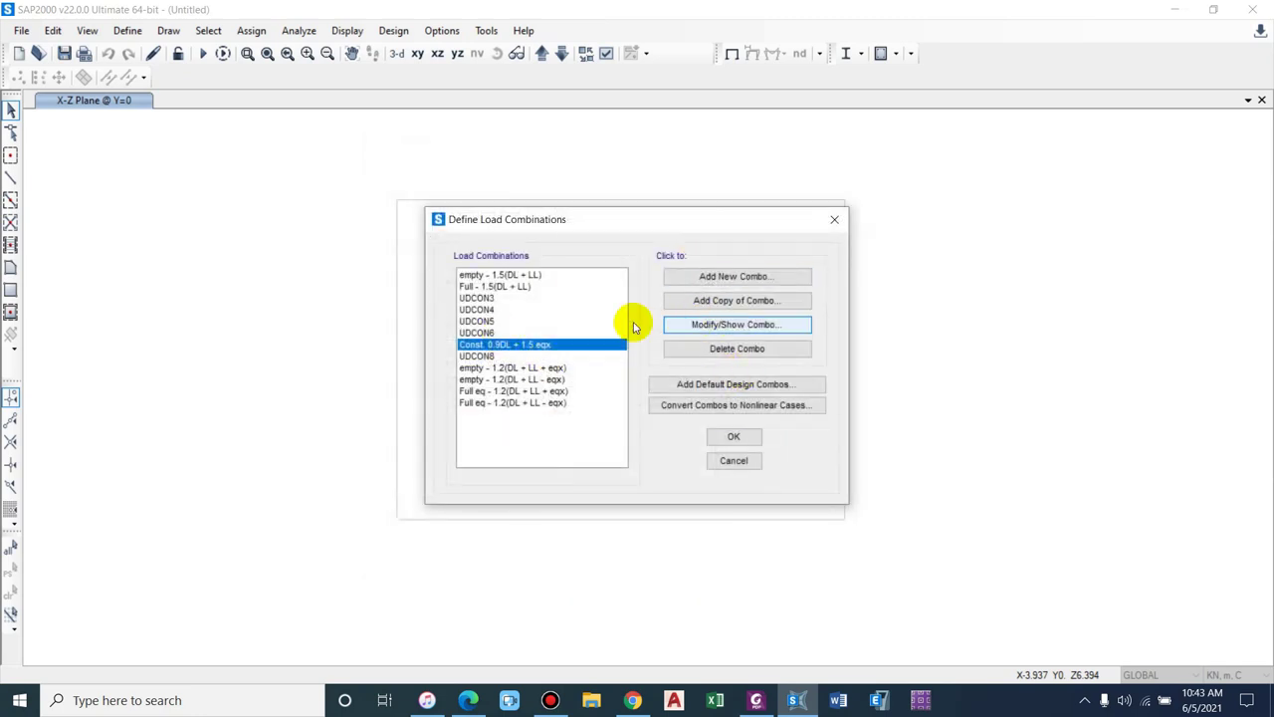
# - Add a copy of the "Const. 0.9DL + 1.5 eqx" combination and name it "Const. 0.9DL - 1.5 eqx"
pyautogui.click(713, 300)
pyautogui.moveTo(733, 213); pyautogui.dragTo(163, 148)
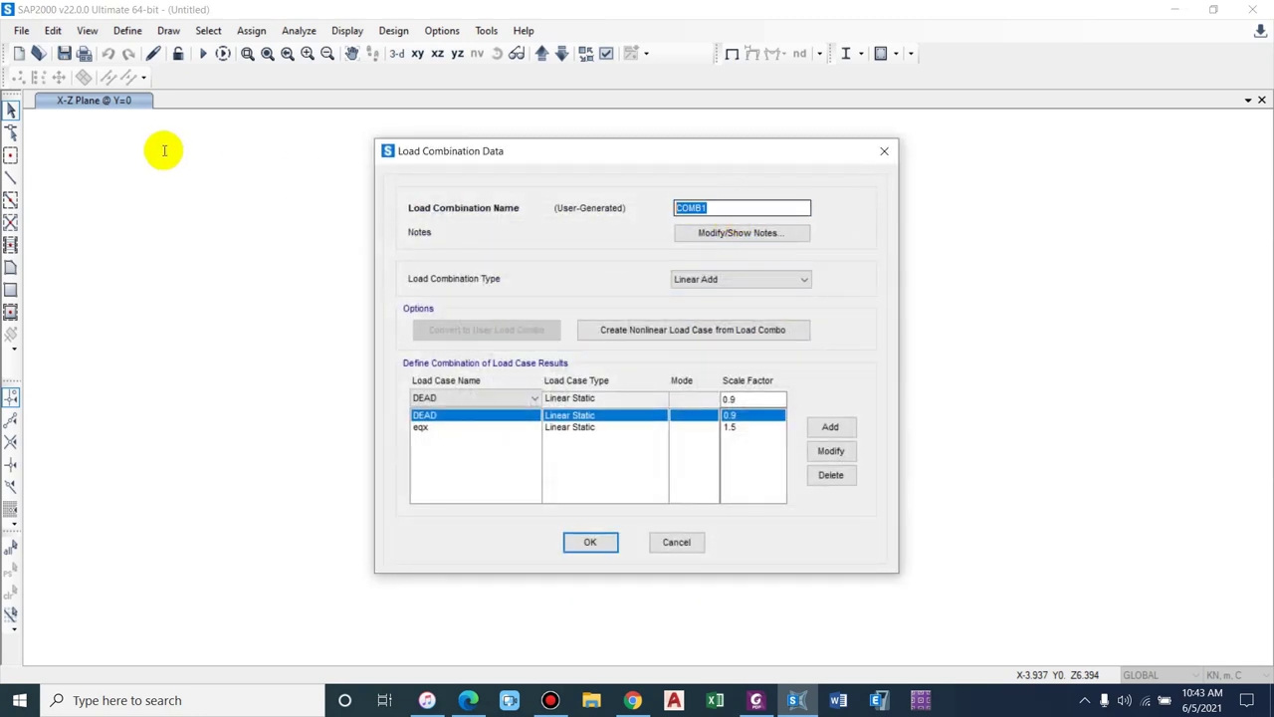
pyautogui.hotkey('ctrl', 'v')
pyautogui.click(737, 207)
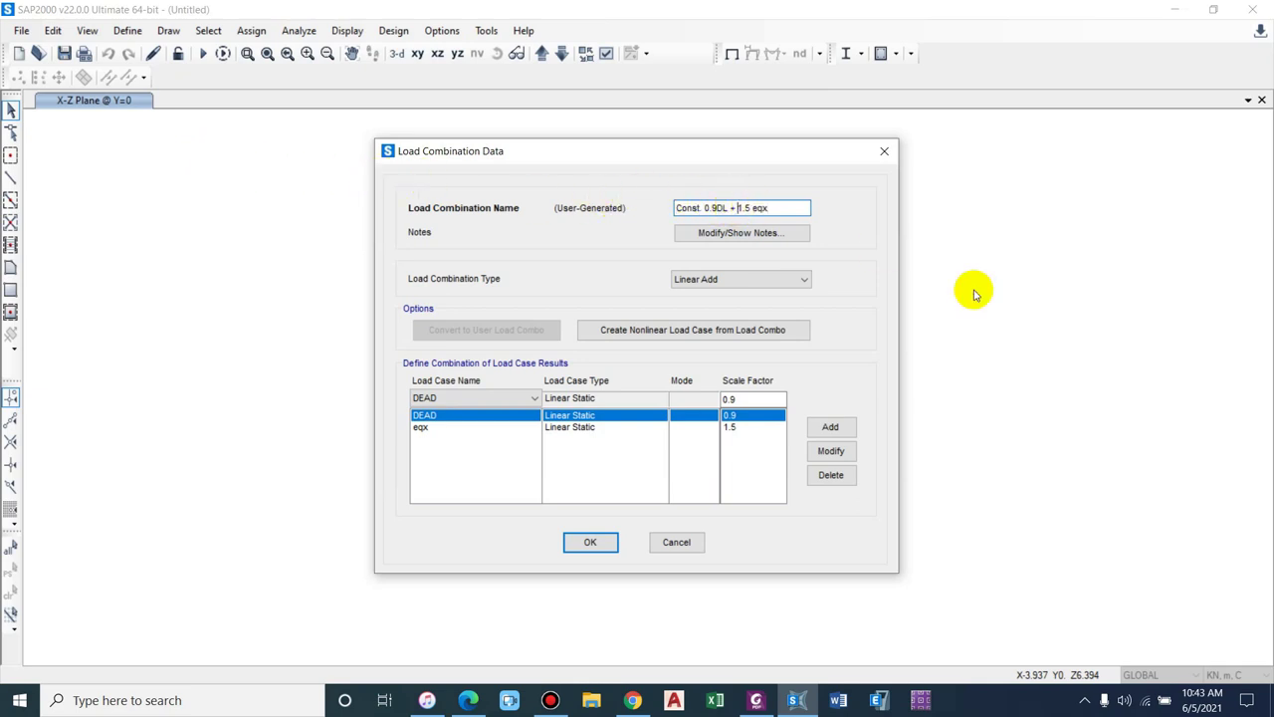
pyautogui.write('-')
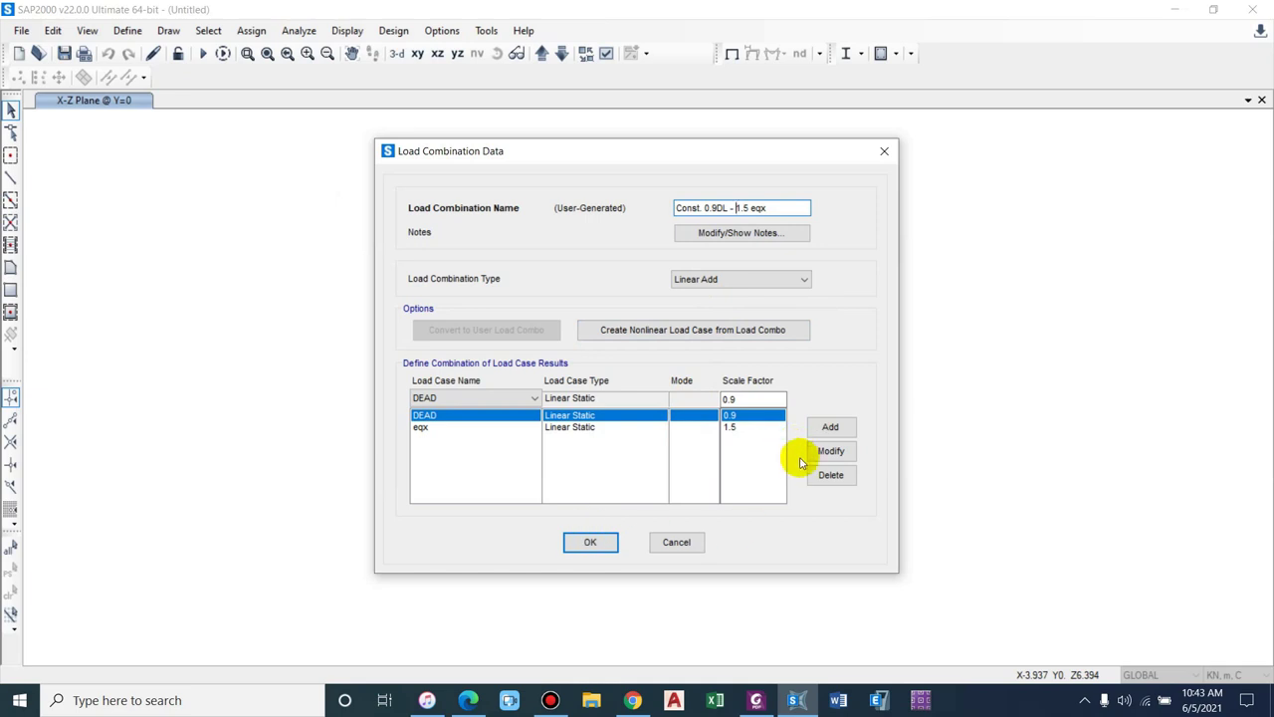
# - Set the eqx scale factor to -1.5 in the copied construction combination and save it
pyautogui.click(761, 426)
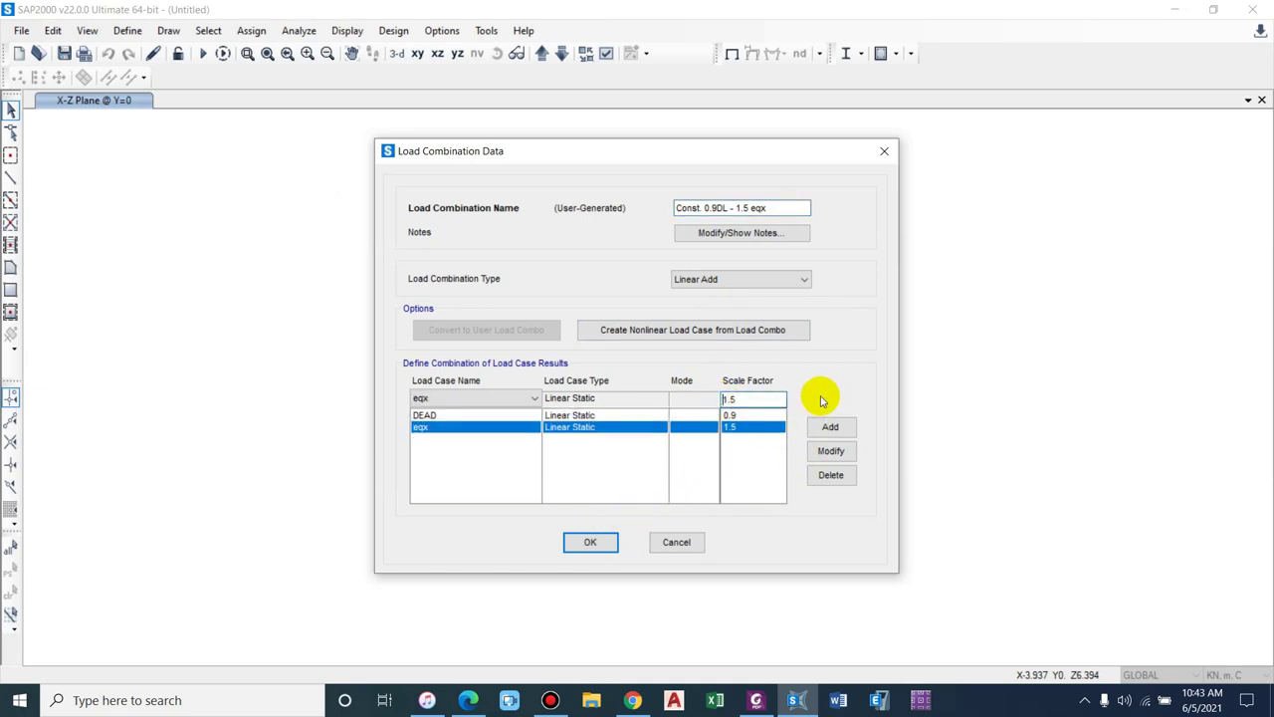
pyautogui.click(829, 449)
pyautogui.click(593, 542)
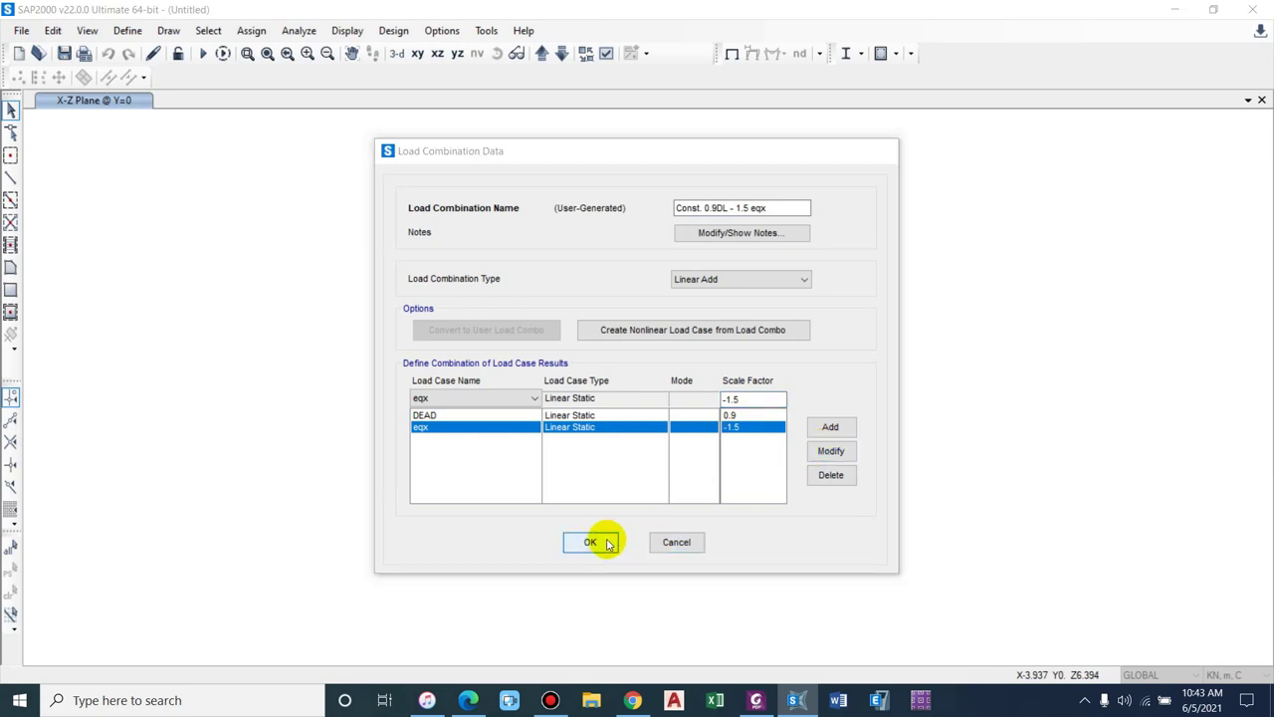
# - Delete the unused default combinations UDCON8 and UDCON3 through UDCON6
pyautogui.click(483, 357)
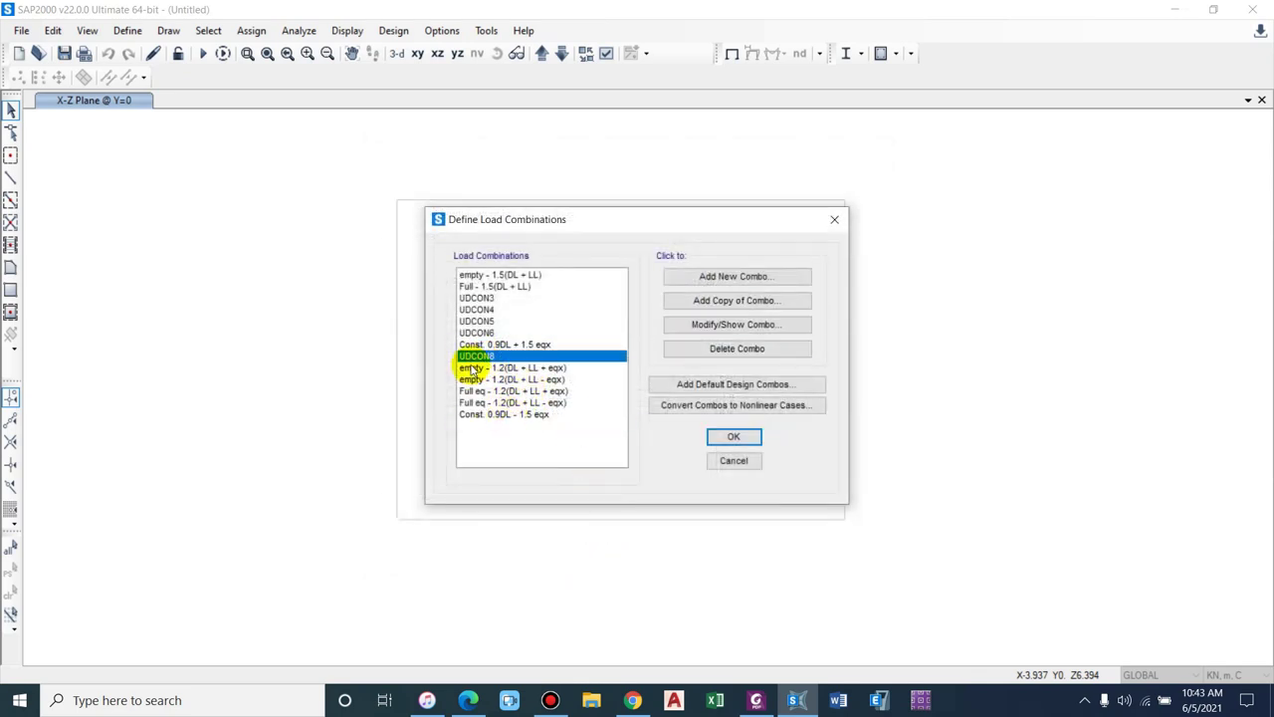
pyautogui.click(737, 348)
pyautogui.click(476, 298)
pyautogui.keyDown('shift'); pyautogui.click(476, 333); pyautogui.keyUp('shift')
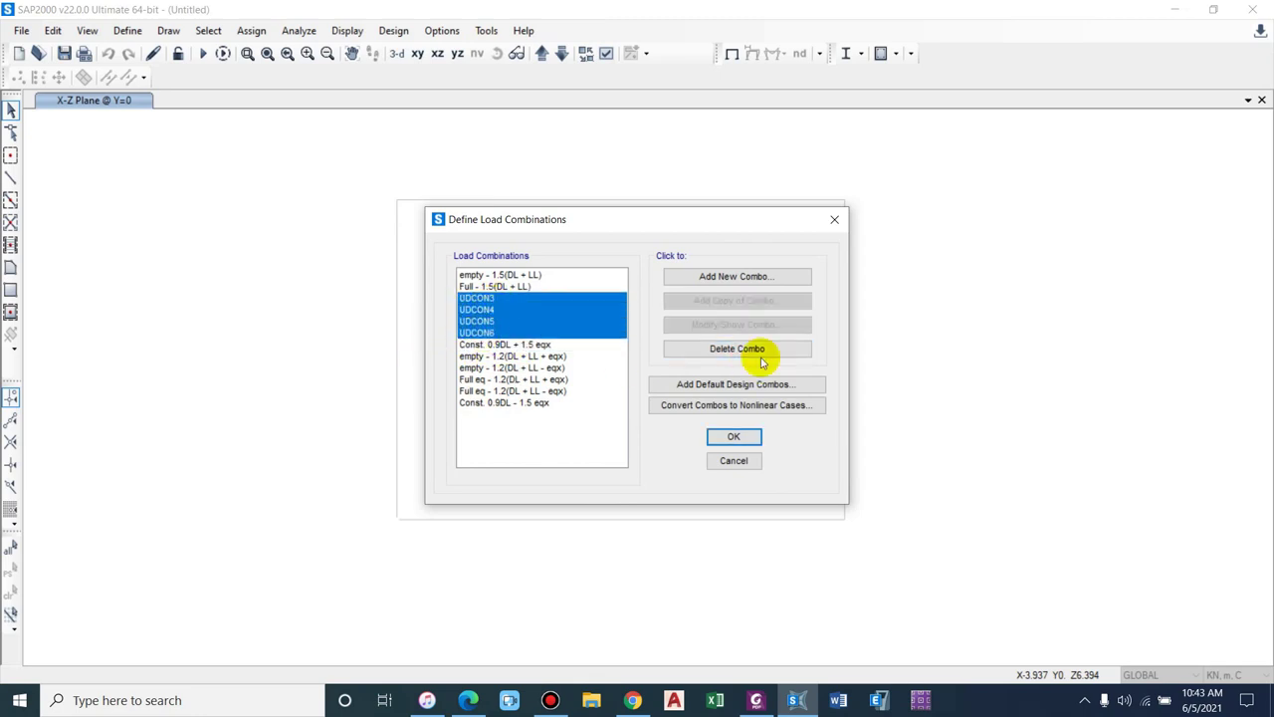
pyautogui.click(737, 348)
# - Review the remaining empty, full and construction load combinations in the list
pyautogui.click(528, 333)
pyautogui.click(488, 274)
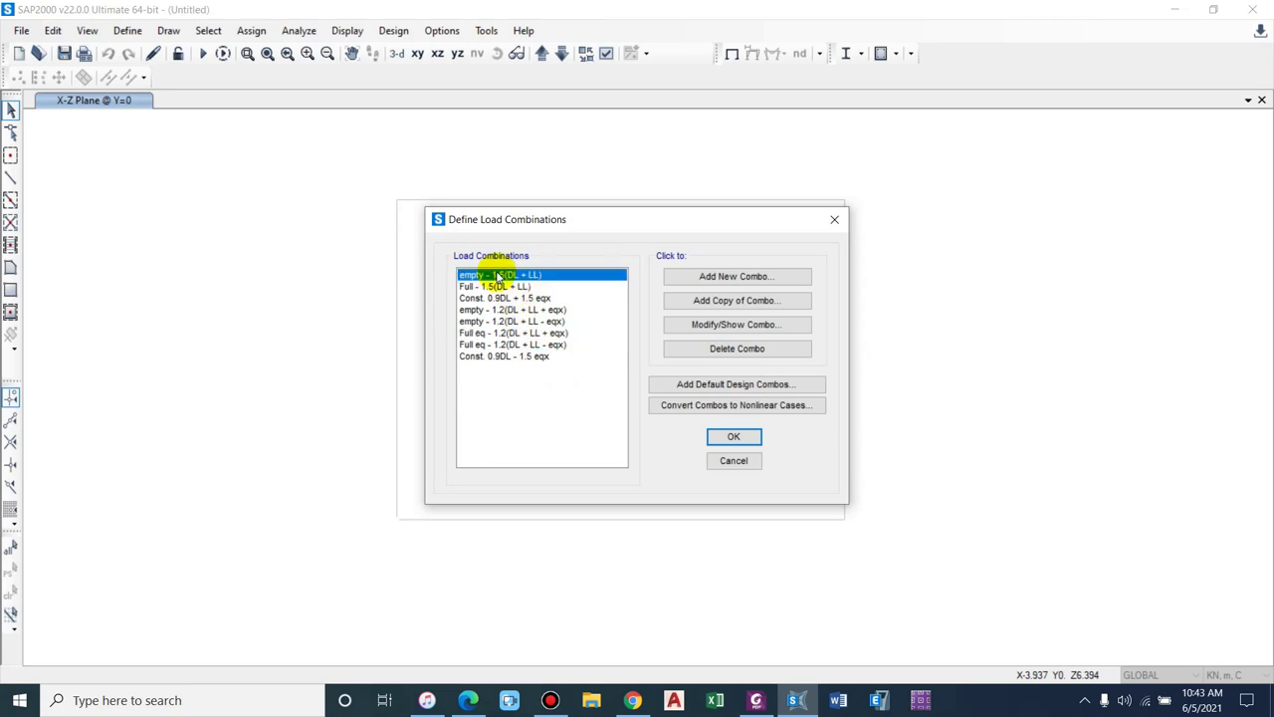
pyautogui.click(523, 321)
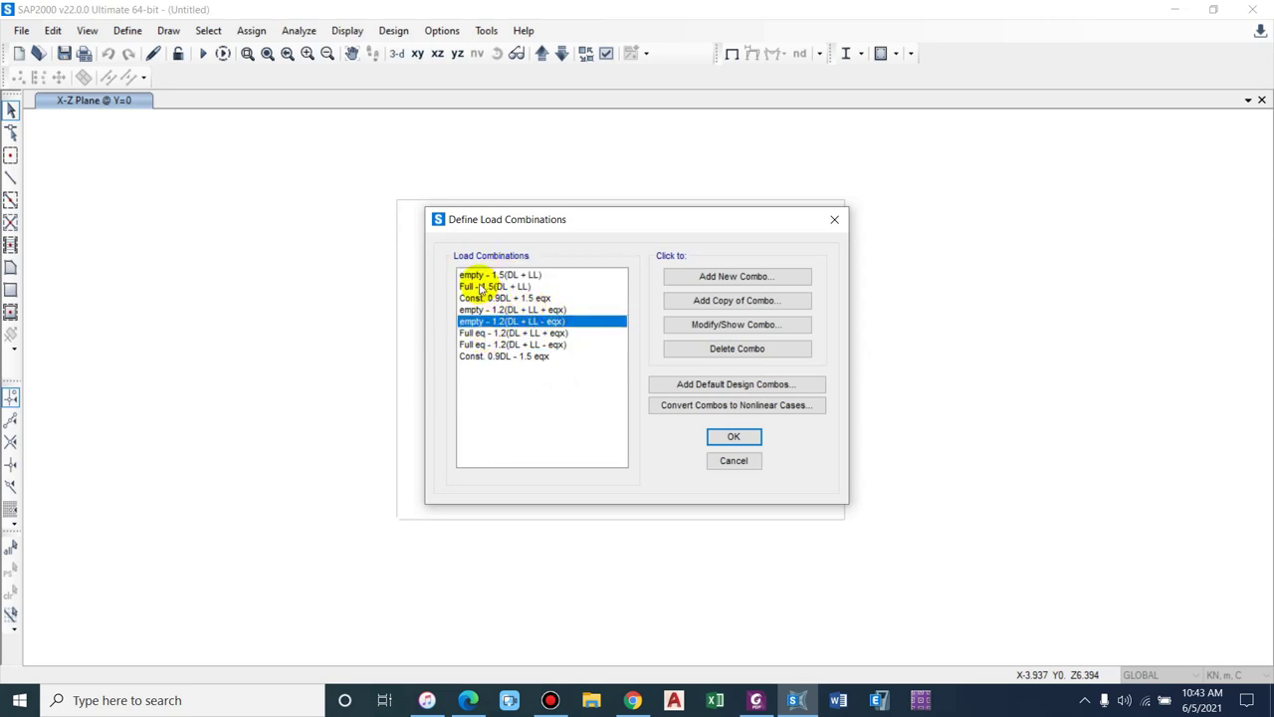
pyautogui.click(538, 287)
pyautogui.click(494, 334)
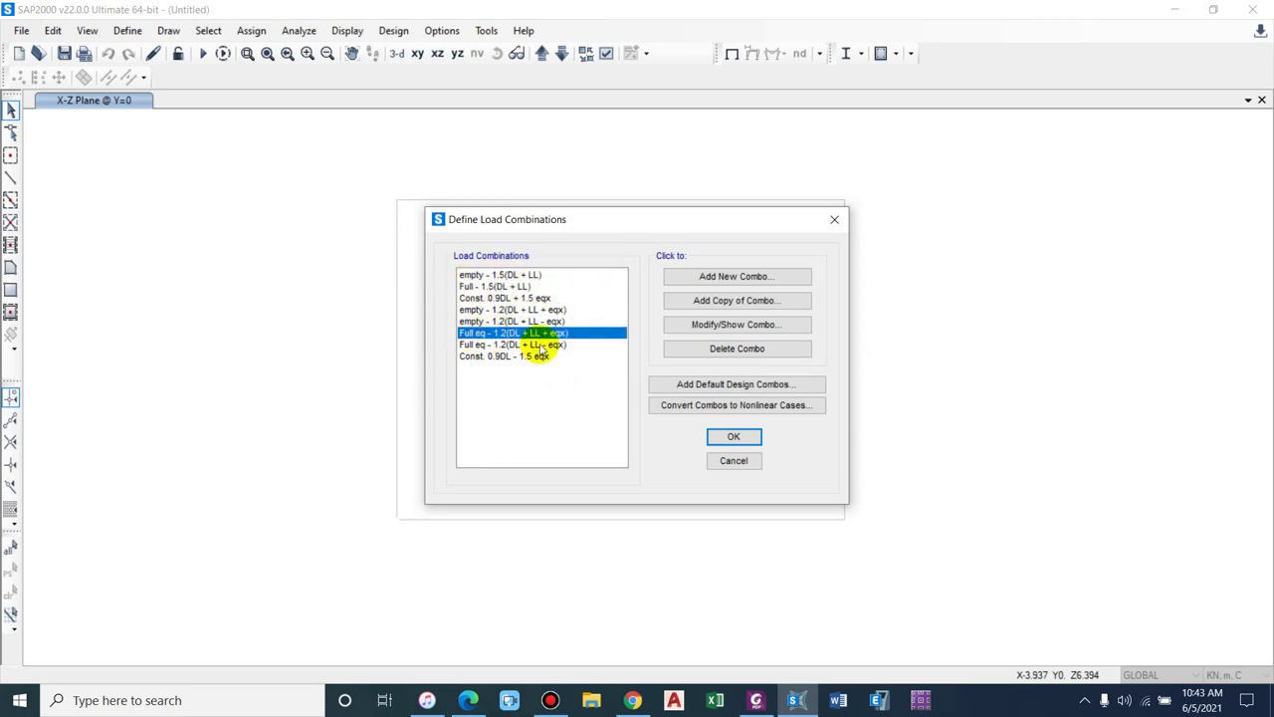
pyautogui.click(498, 298)
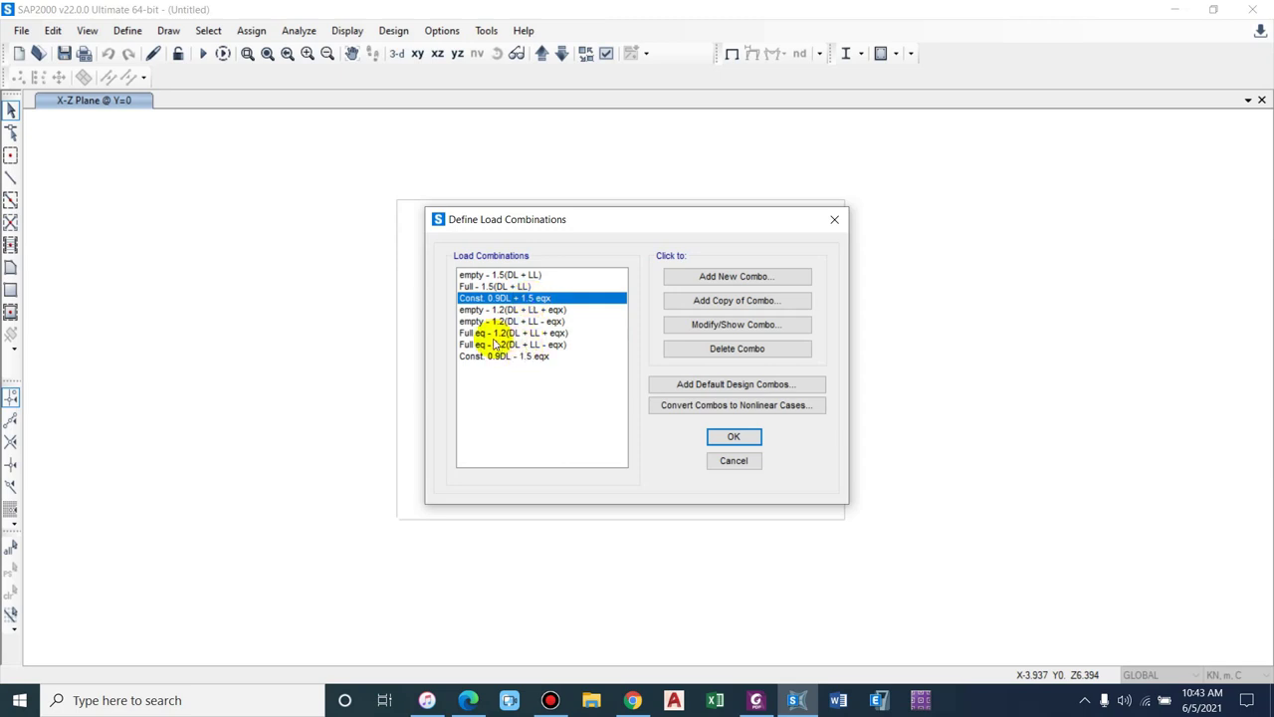
pyautogui.click(498, 321)
pyautogui.click(481, 333)
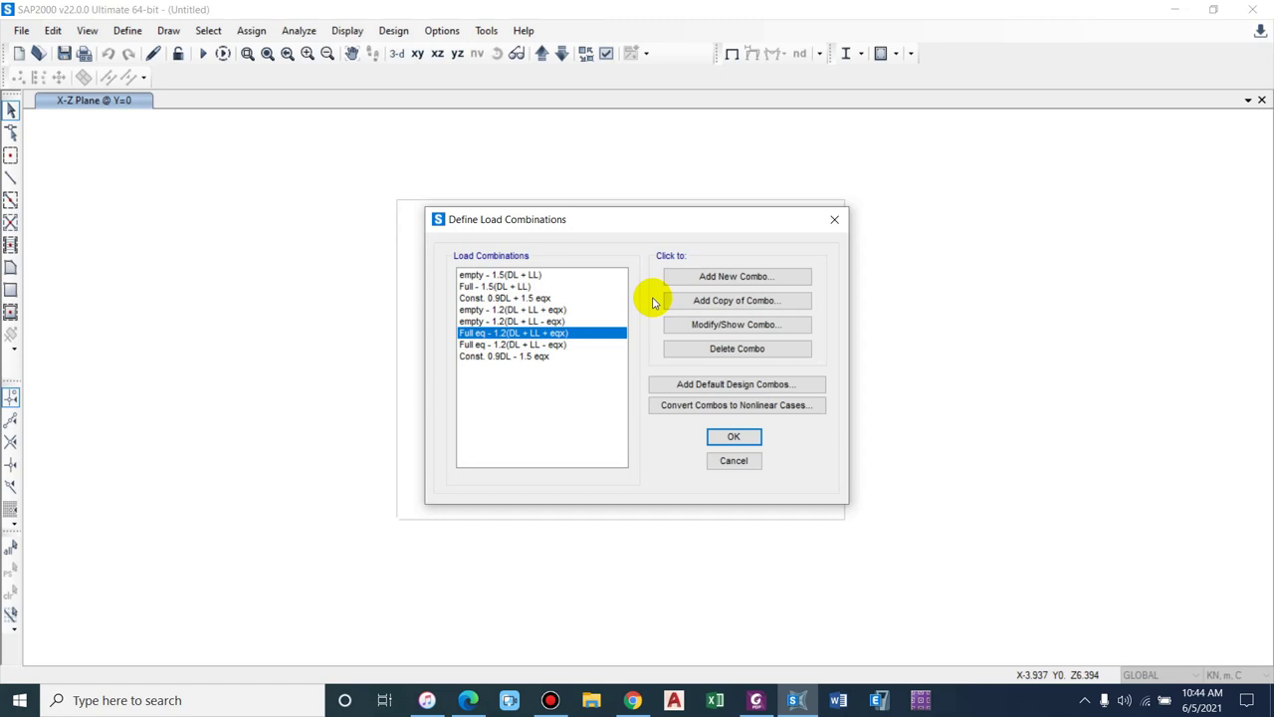
# - Add a new load combination named "Envelope" and set its combination type to Envelope
pyautogui.click(734, 275)
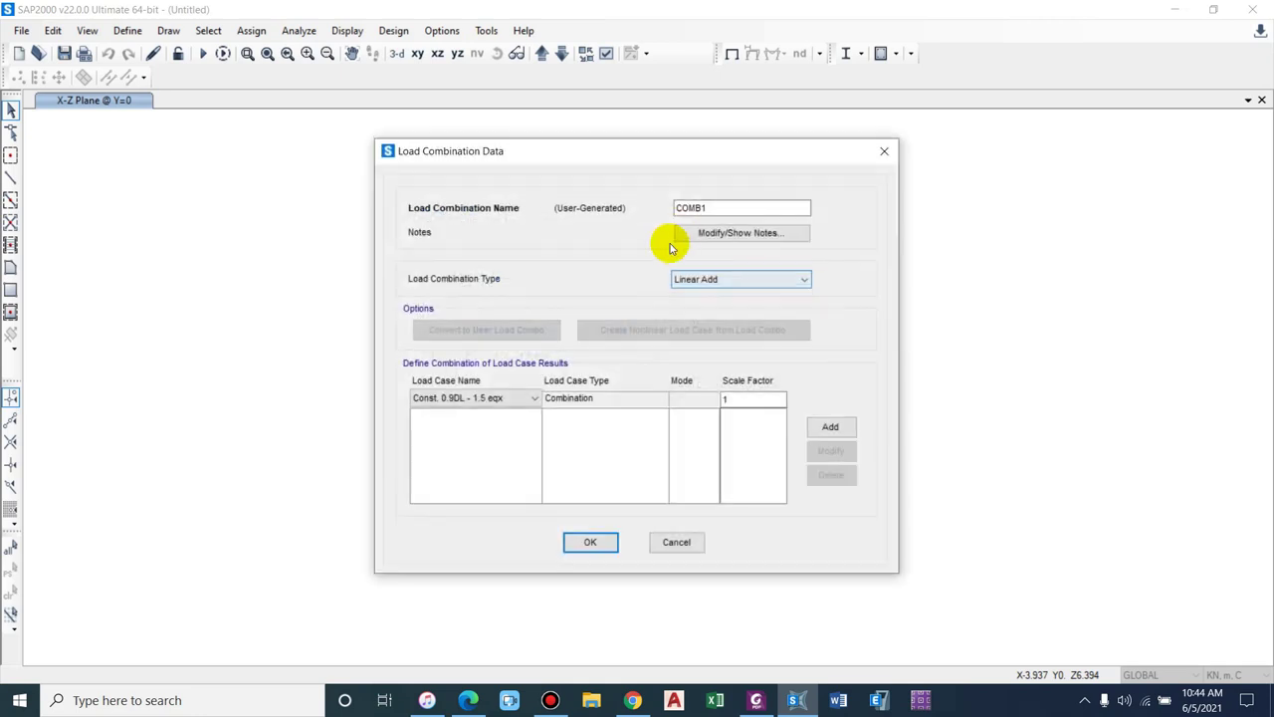
pyautogui.doubleClick(733, 207)
pyautogui.write('Envelope')
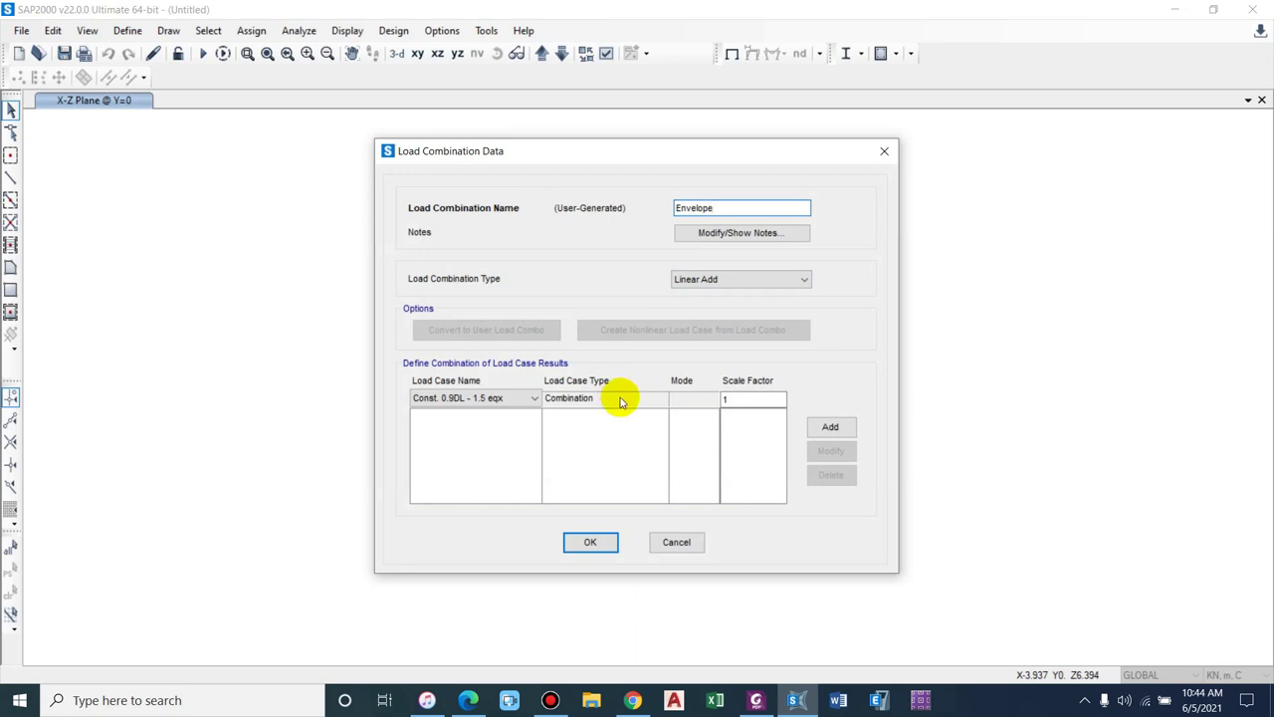
pyautogui.click(724, 284)
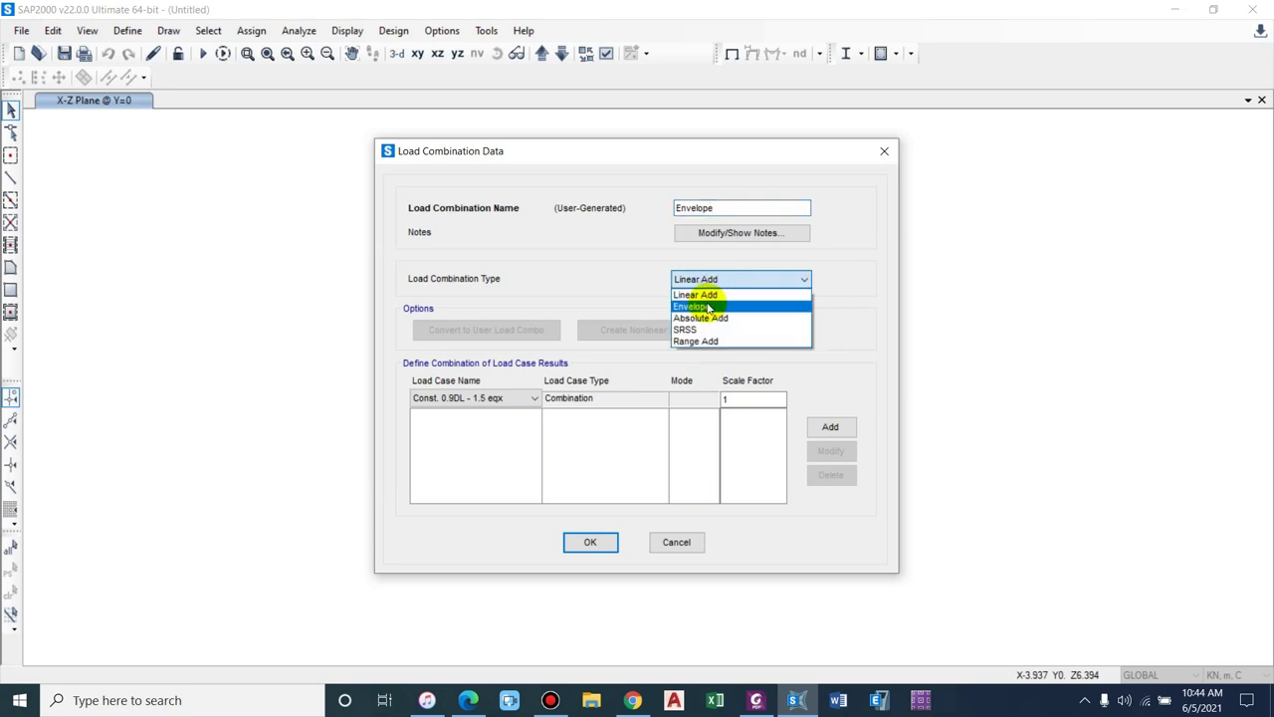
pyautogui.click(708, 309)
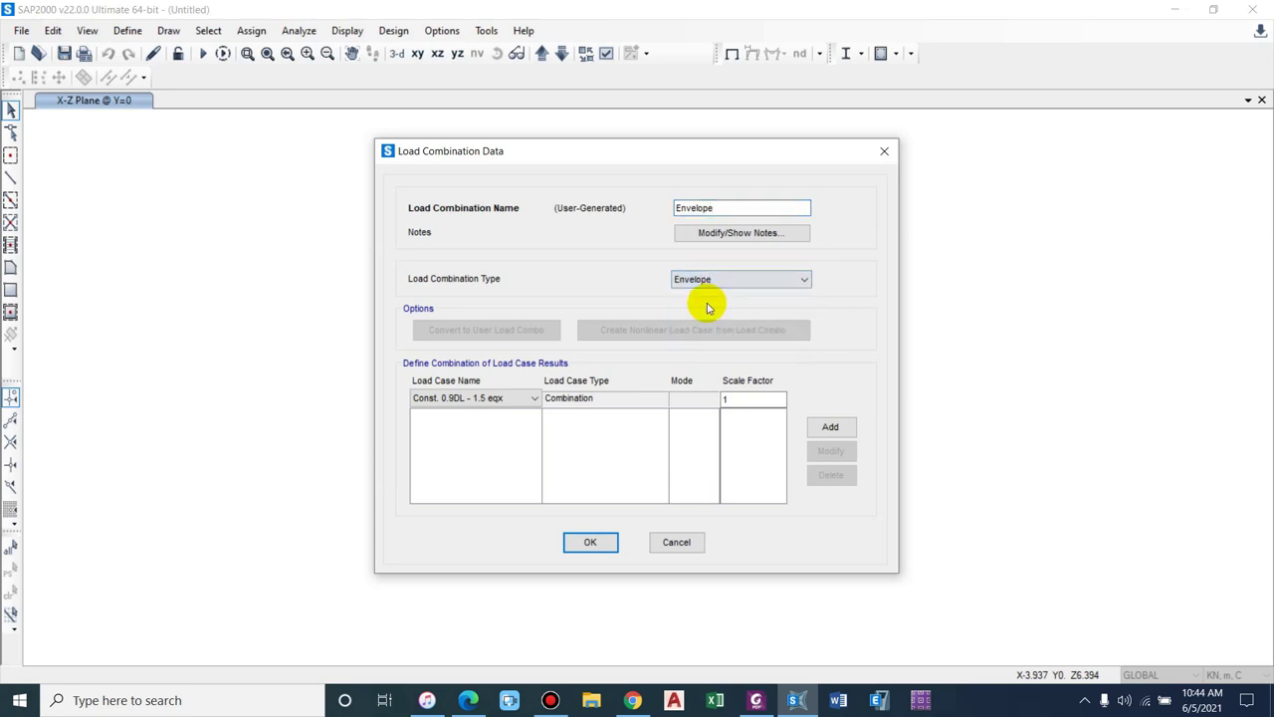
# - Add the "Const. 0.9DL - 1.5 eqx" and "Const. 0.9DL + 1.5 eqx" combinations to the envelope with scale factor 1
pyautogui.click(450, 400)
pyautogui.click(460, 413)
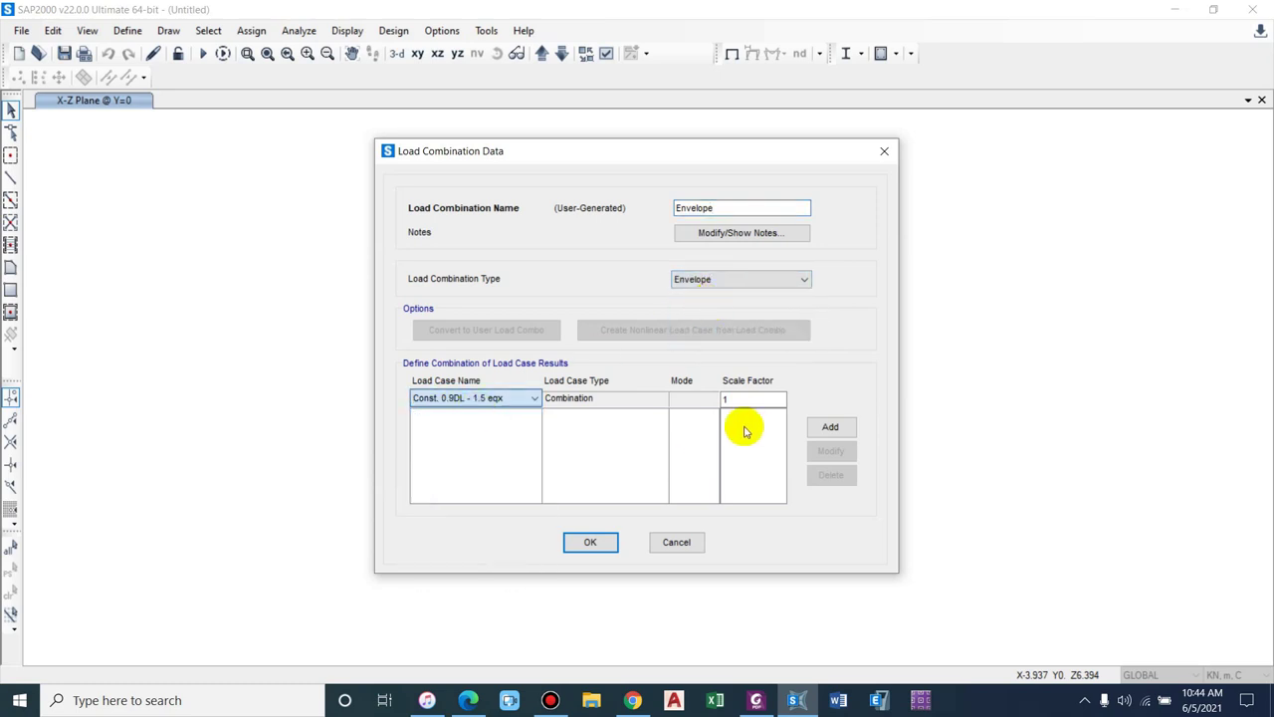
pyautogui.click(828, 427)
pyautogui.click(438, 399)
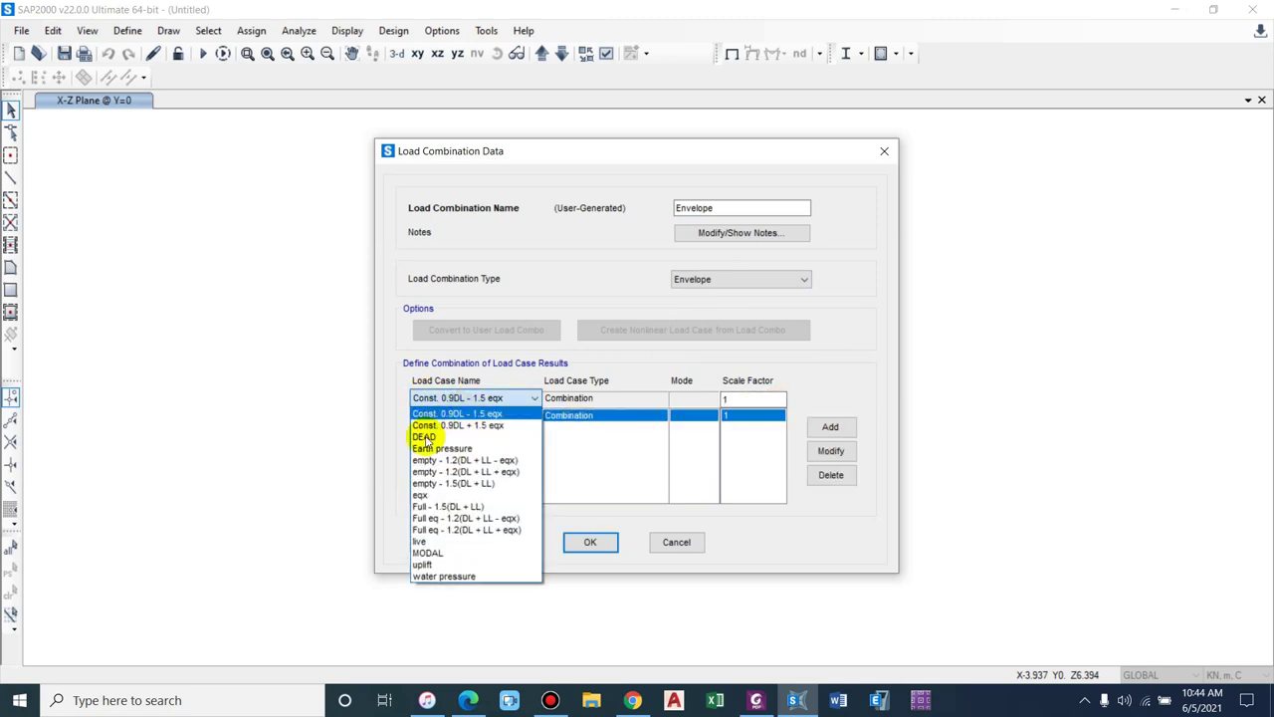
pyautogui.click(438, 419)
pyautogui.click(830, 427)
# - Add the empty combinations 1.5(DL + LL), 1.2(DL + LL - eqx) and 1.2(DL + LL + eqx) to the envelope with scale factor 1
pyautogui.click(469, 398)
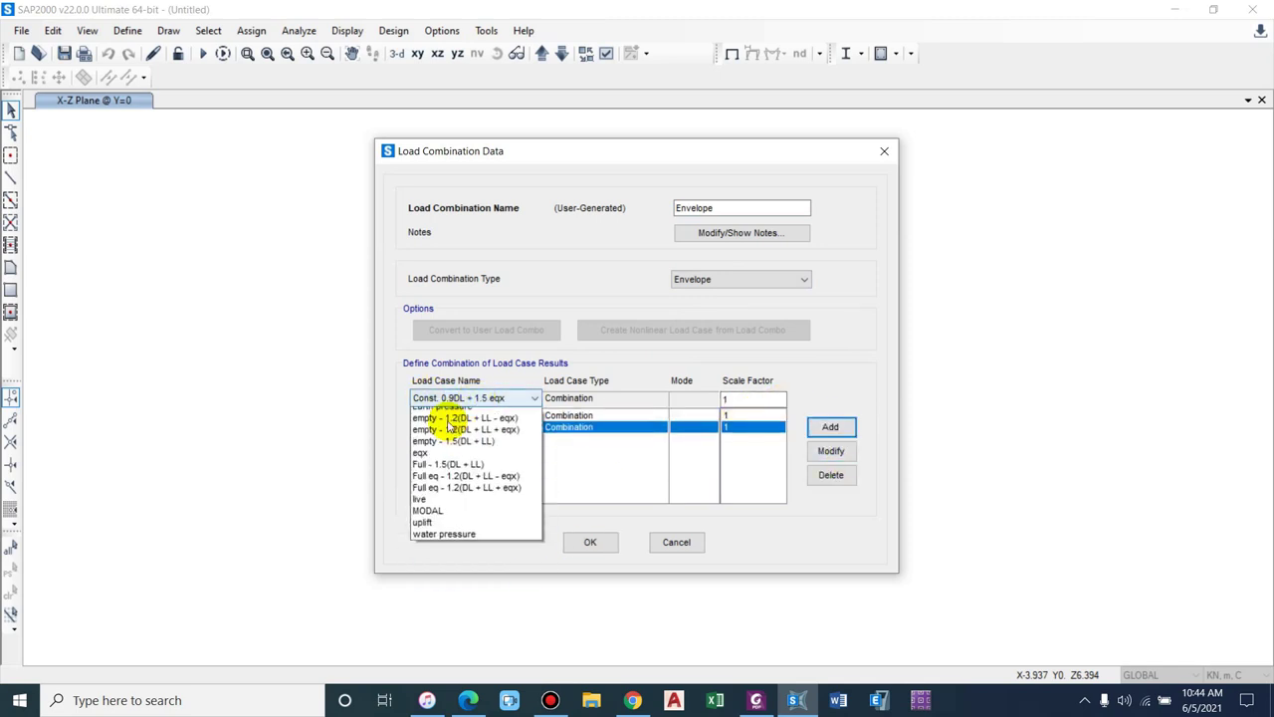
pyautogui.click(448, 449)
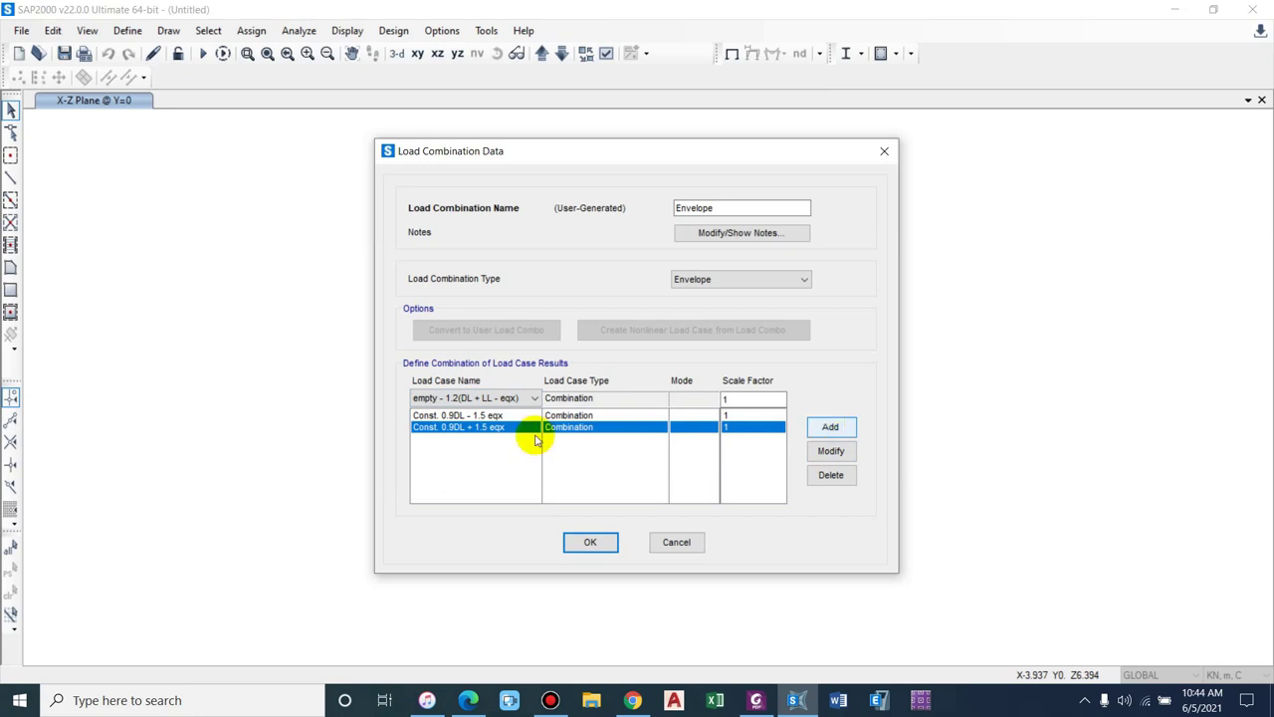
pyautogui.click(484, 397)
pyautogui.click(465, 484)
pyautogui.click(830, 427)
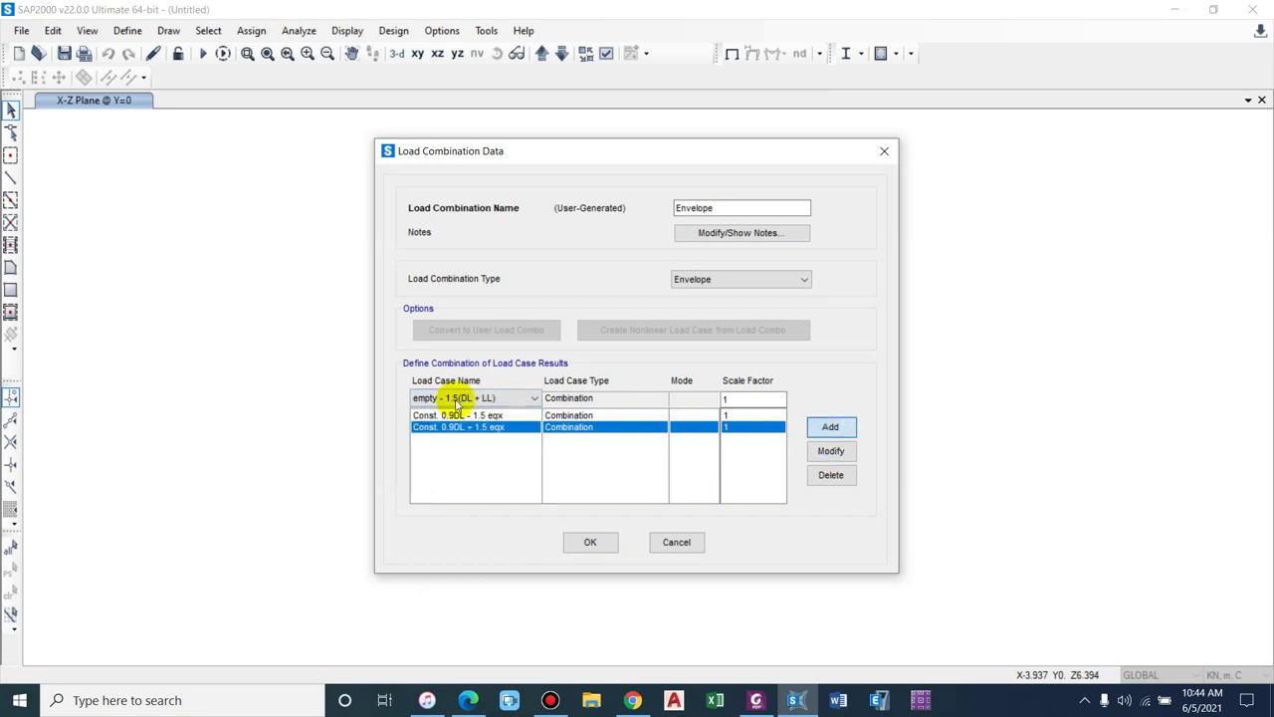
pyautogui.click(455, 397)
pyautogui.click(452, 472)
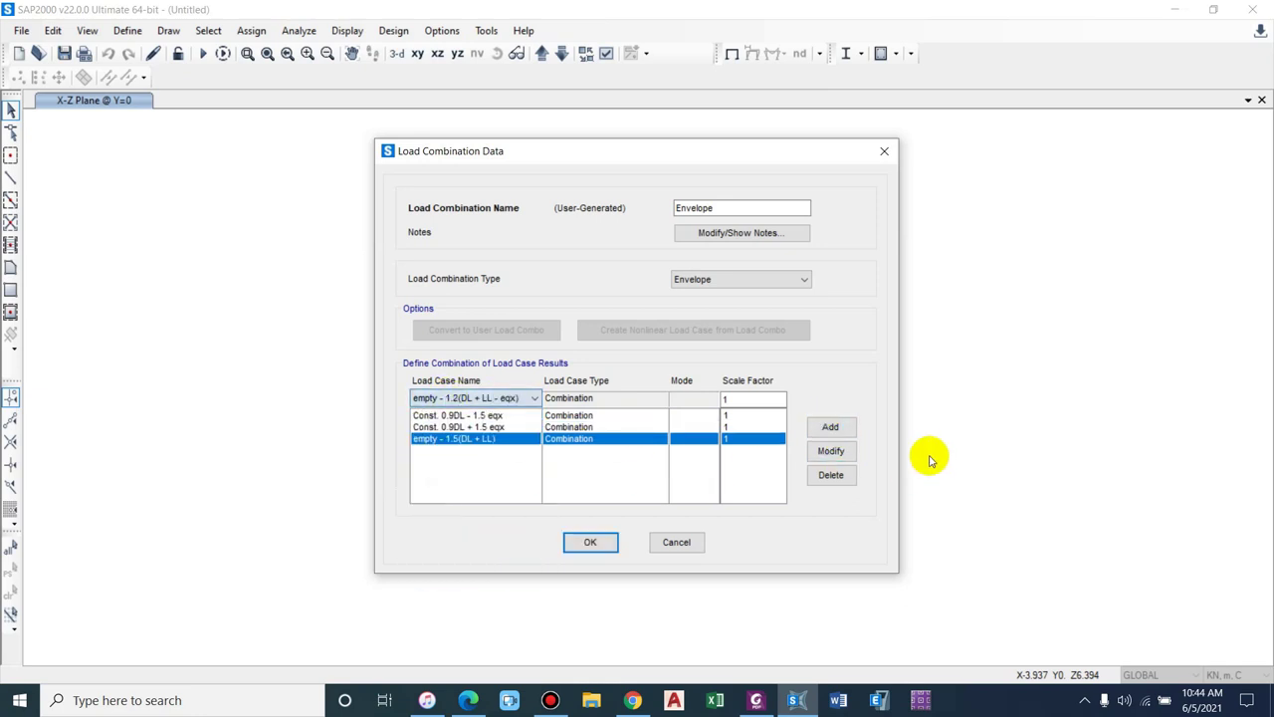
pyautogui.click(830, 427)
pyautogui.click(528, 397)
pyautogui.click(488, 471)
pyautogui.click(830, 426)
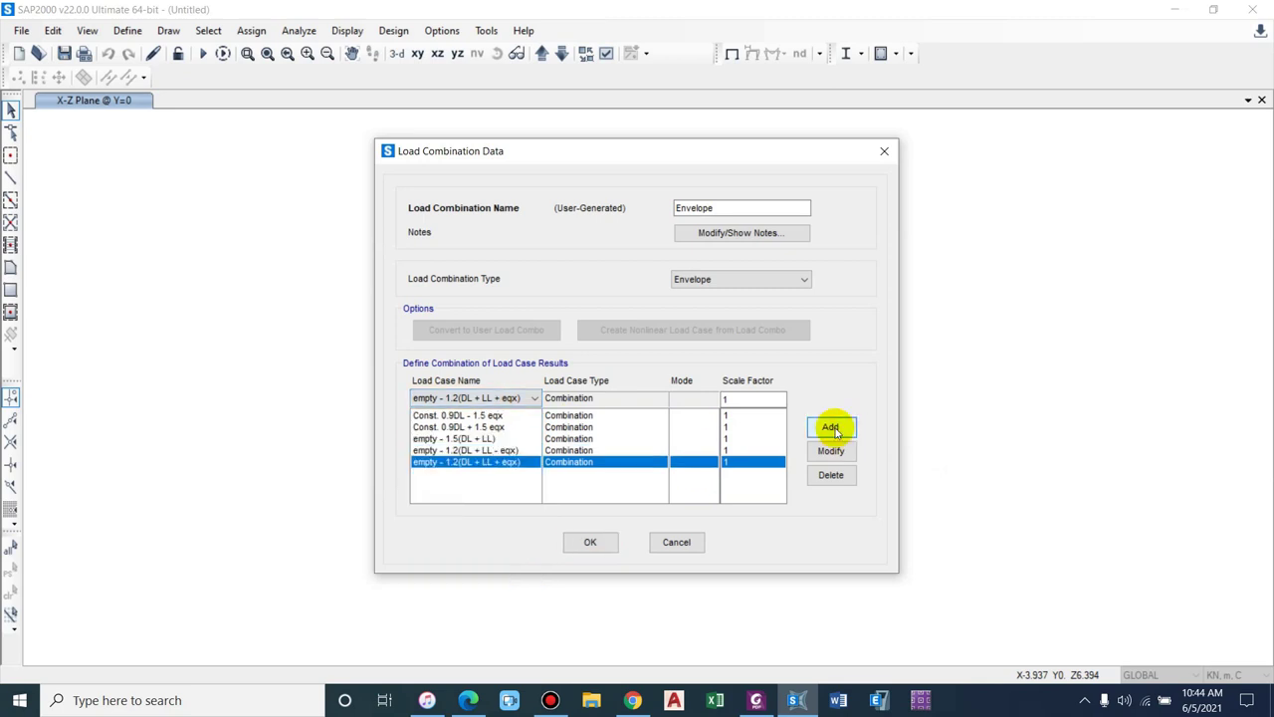
# - Add the full combinations 1.5(DL + LL), 1.2(DL + LL - eqx) and 1.2(DL + LL + eqx) to the envelope with factor 1, and save the combinations
pyautogui.click(507, 397)
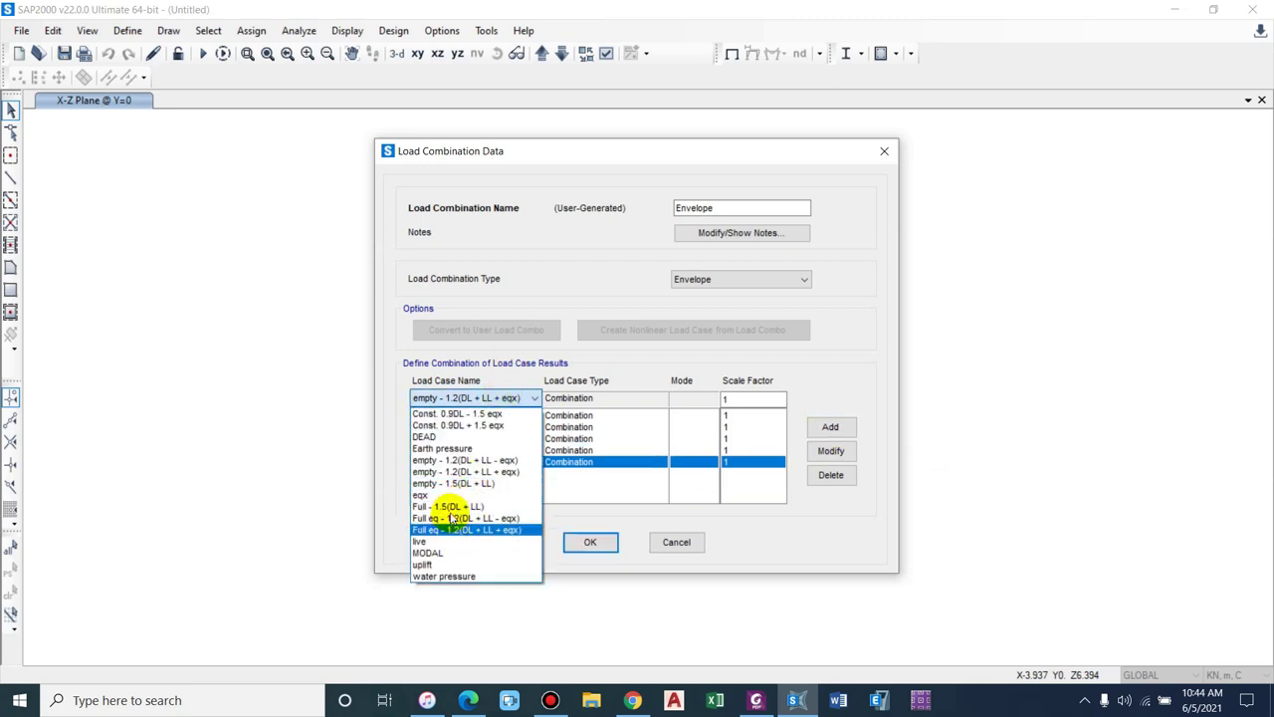
pyautogui.click(455, 508)
pyautogui.click(830, 427)
pyautogui.click(523, 397)
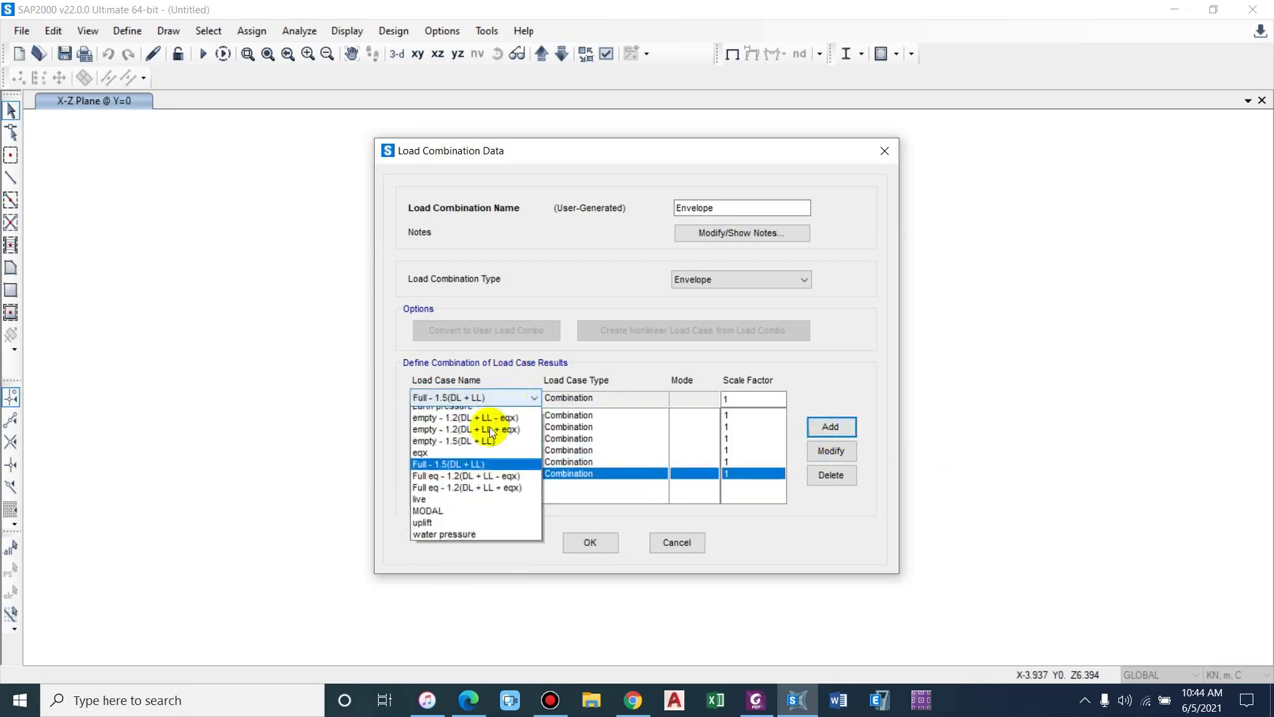
pyautogui.click(498, 519)
pyautogui.click(511, 398)
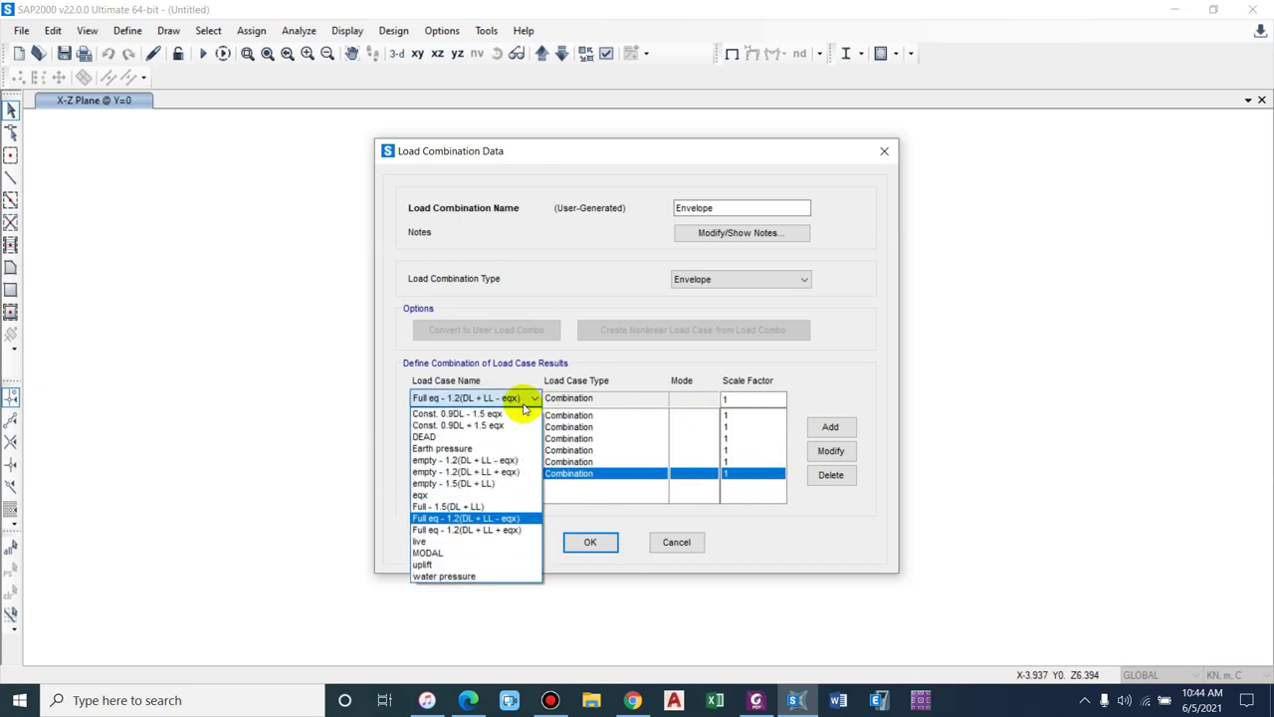
pyautogui.click(473, 530)
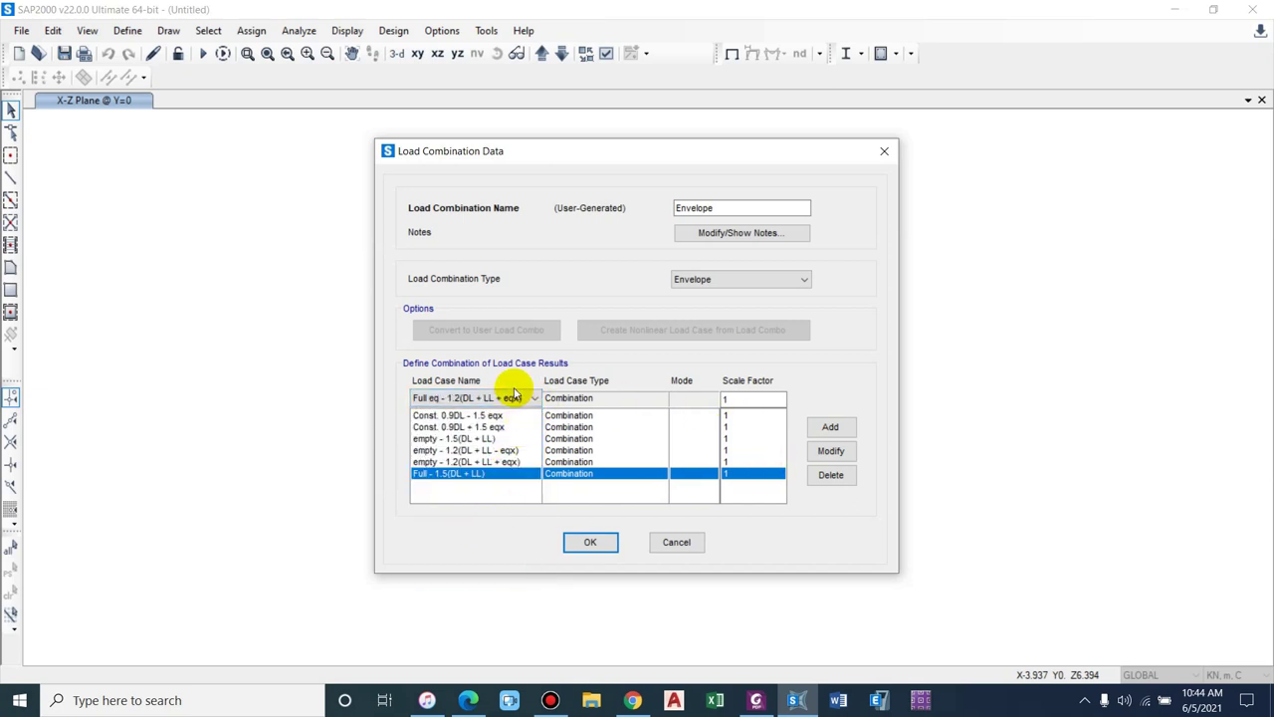
pyautogui.click(518, 399)
pyautogui.click(474, 517)
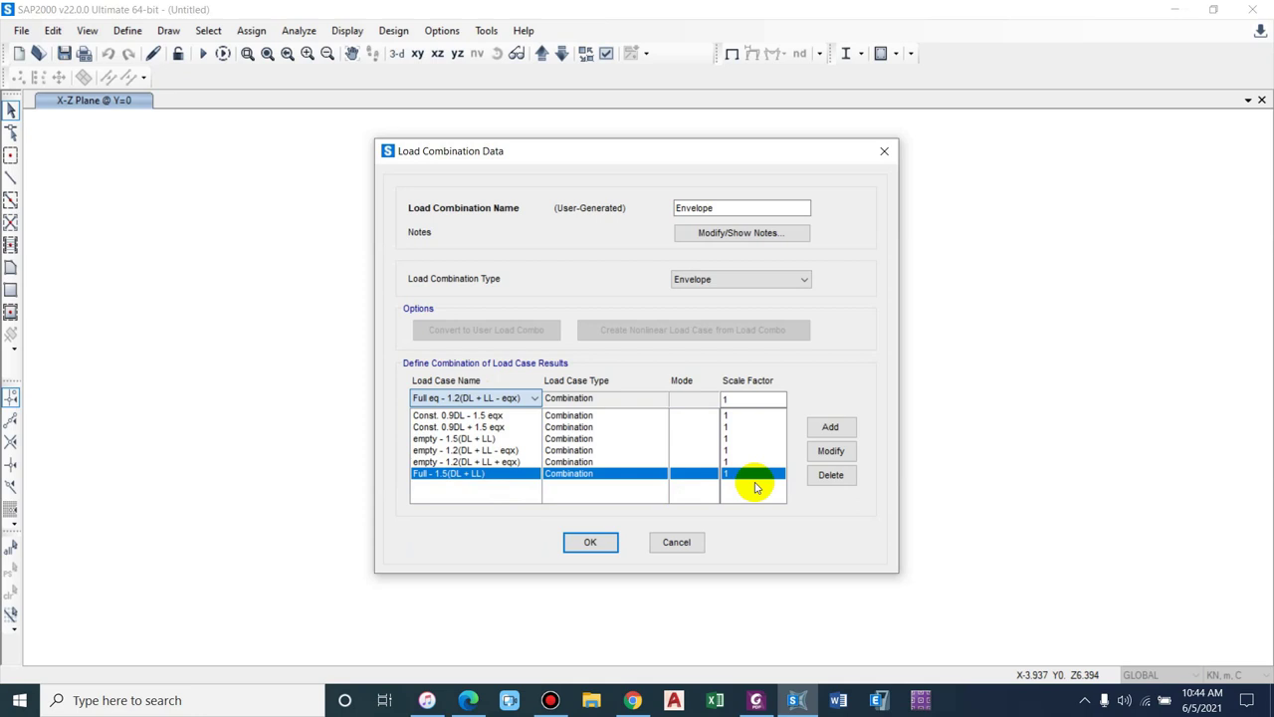
pyautogui.click(830, 426)
pyautogui.click(517, 398)
pyautogui.click(468, 530)
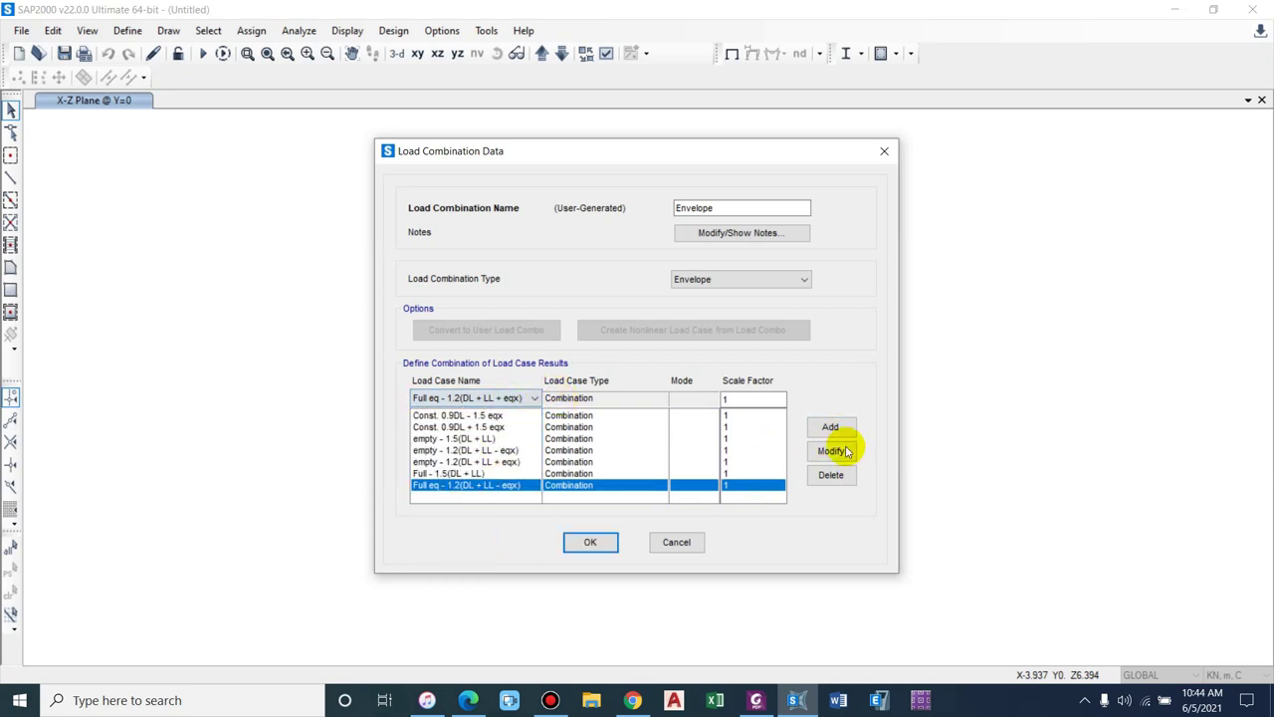
pyautogui.click(830, 426)
pyautogui.click(453, 416)
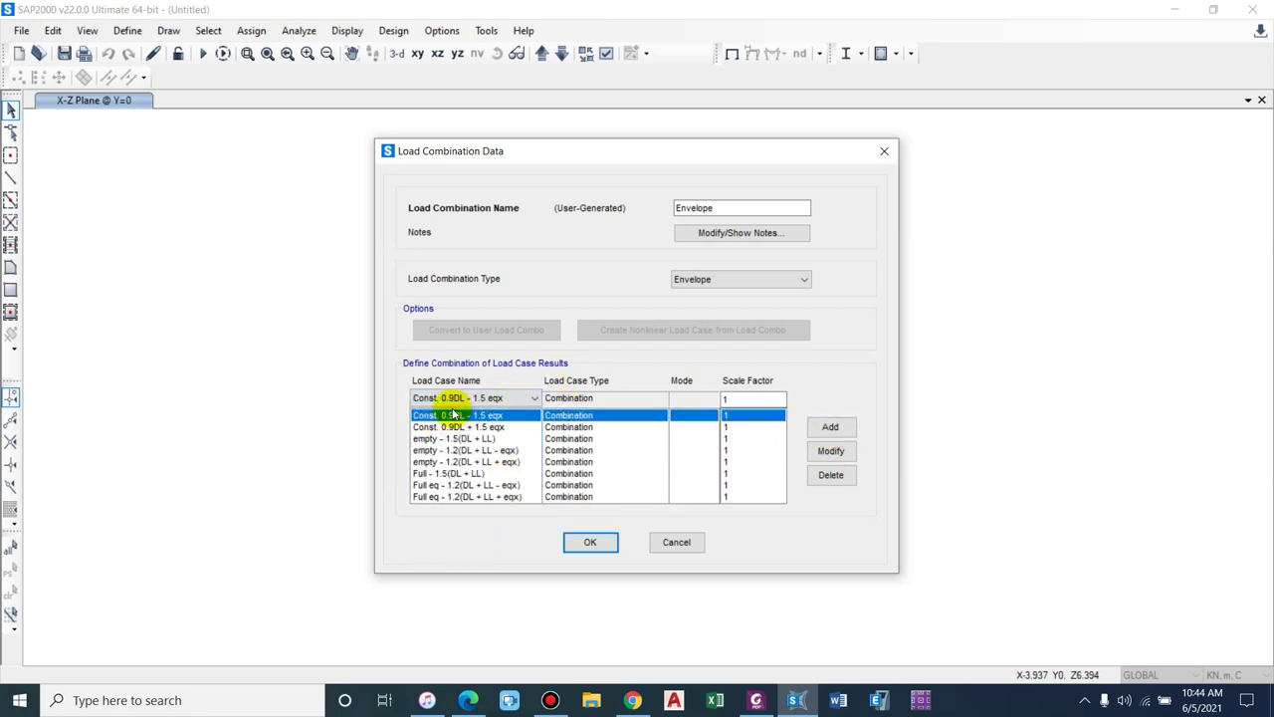
pyautogui.click(592, 540)
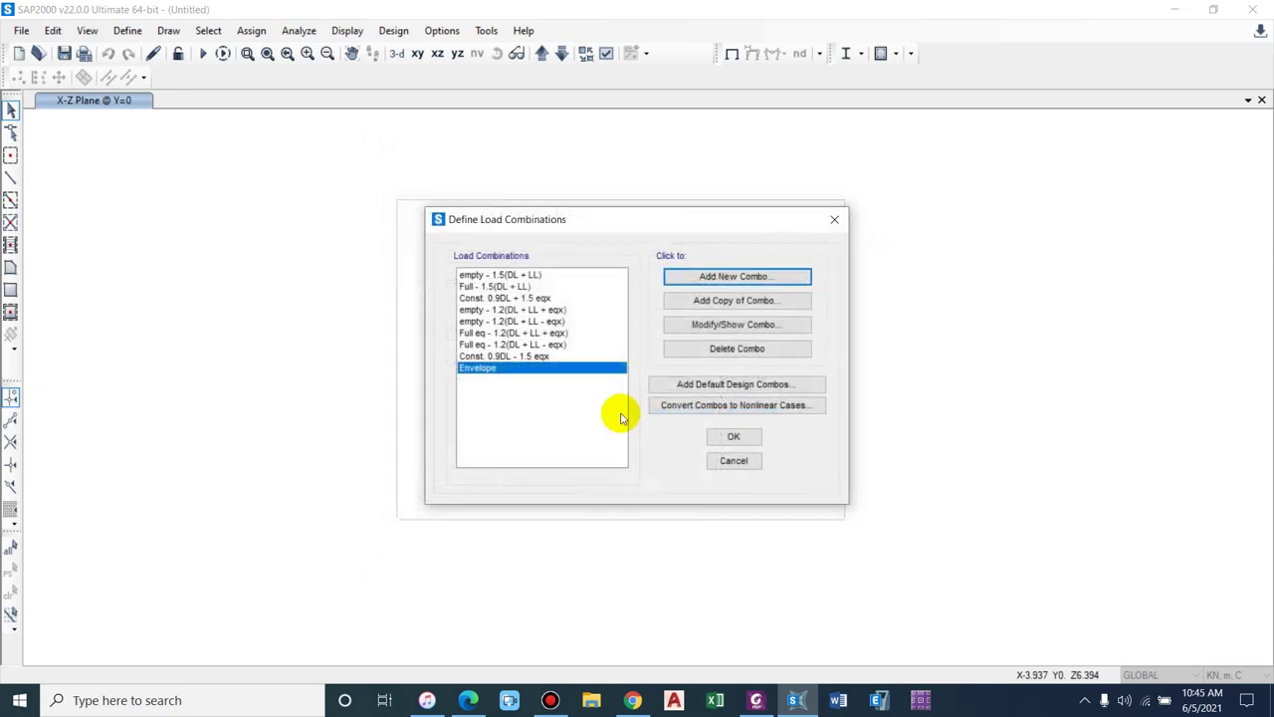
pyautogui.click(718, 434)
# - Modify mass source MSSSRC1 to use specified load patterns instead of element self mass, adding DEAD with multiplier 1
pyautogui.click(129, 30)
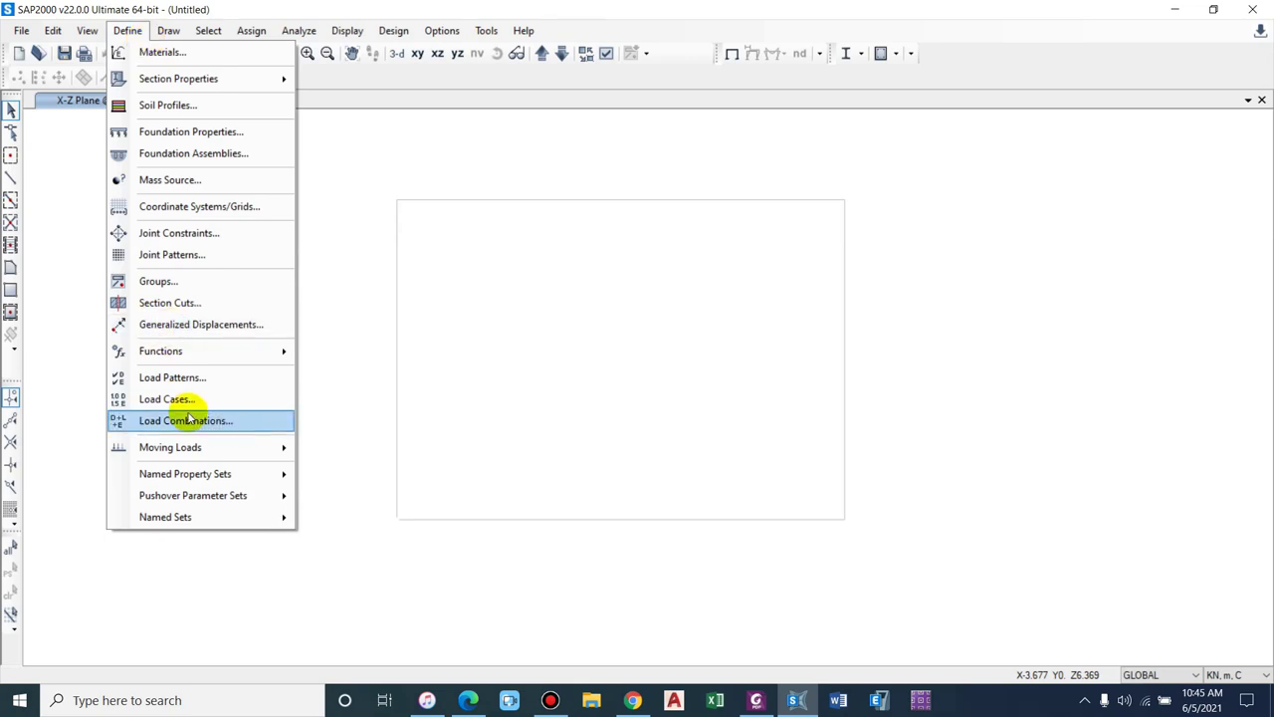
pyautogui.click(171, 179)
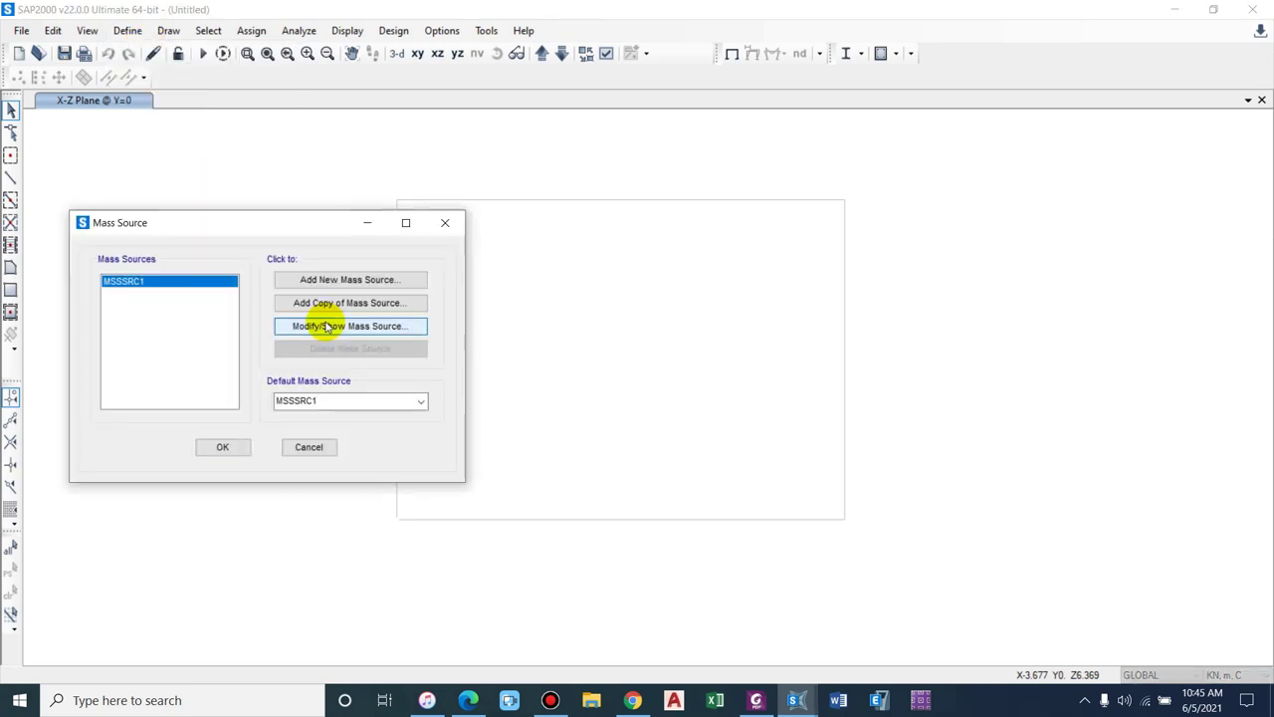
pyautogui.click(326, 329)
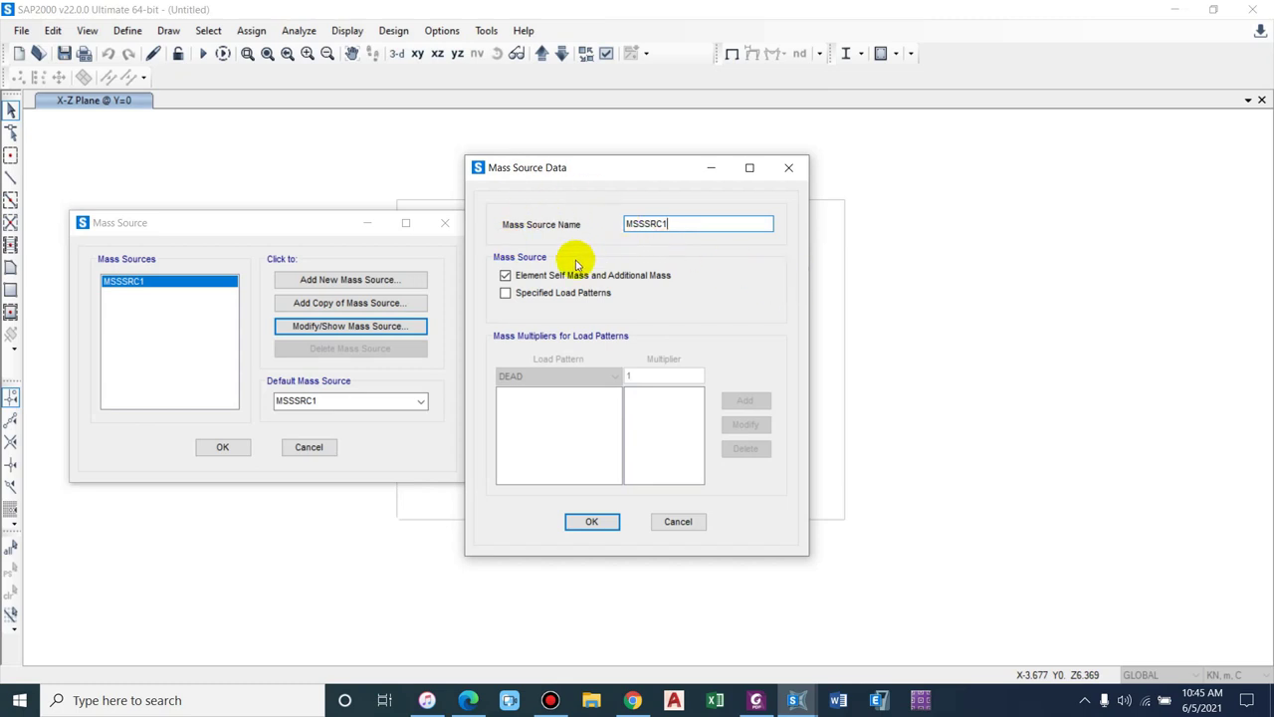
pyautogui.click(551, 278)
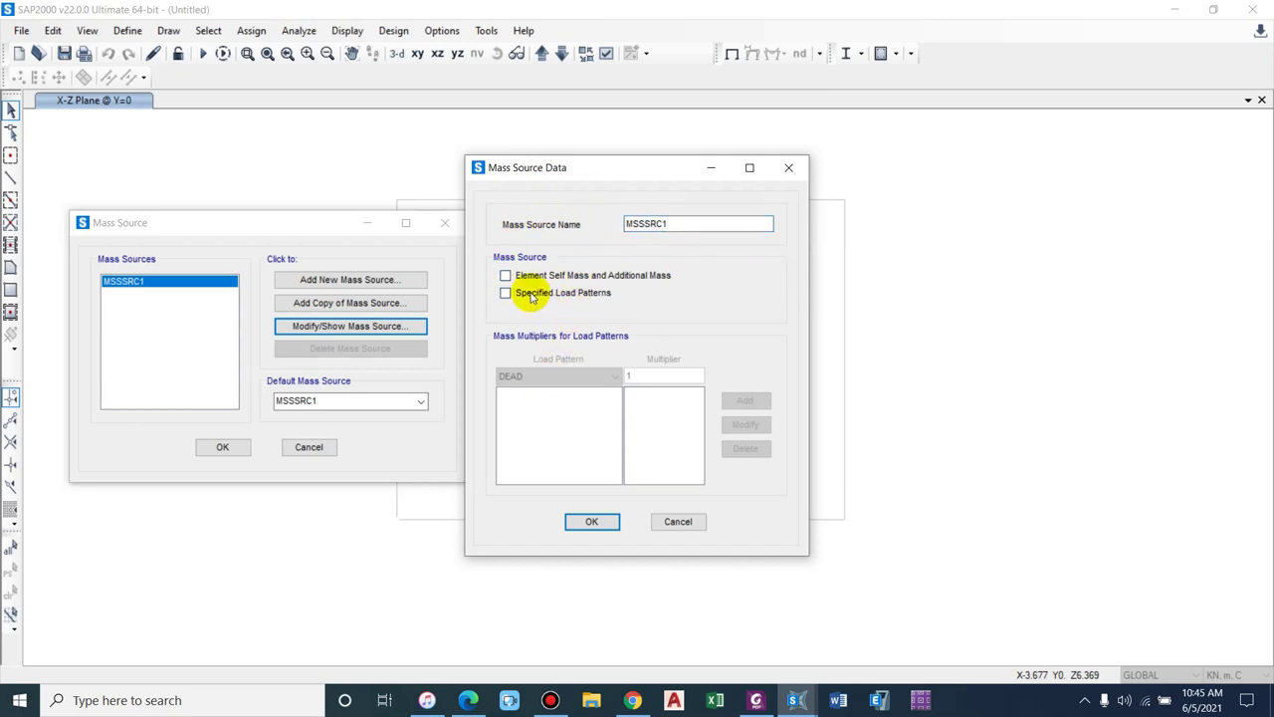
pyautogui.click(524, 292)
pyautogui.click(559, 377)
pyautogui.click(562, 391)
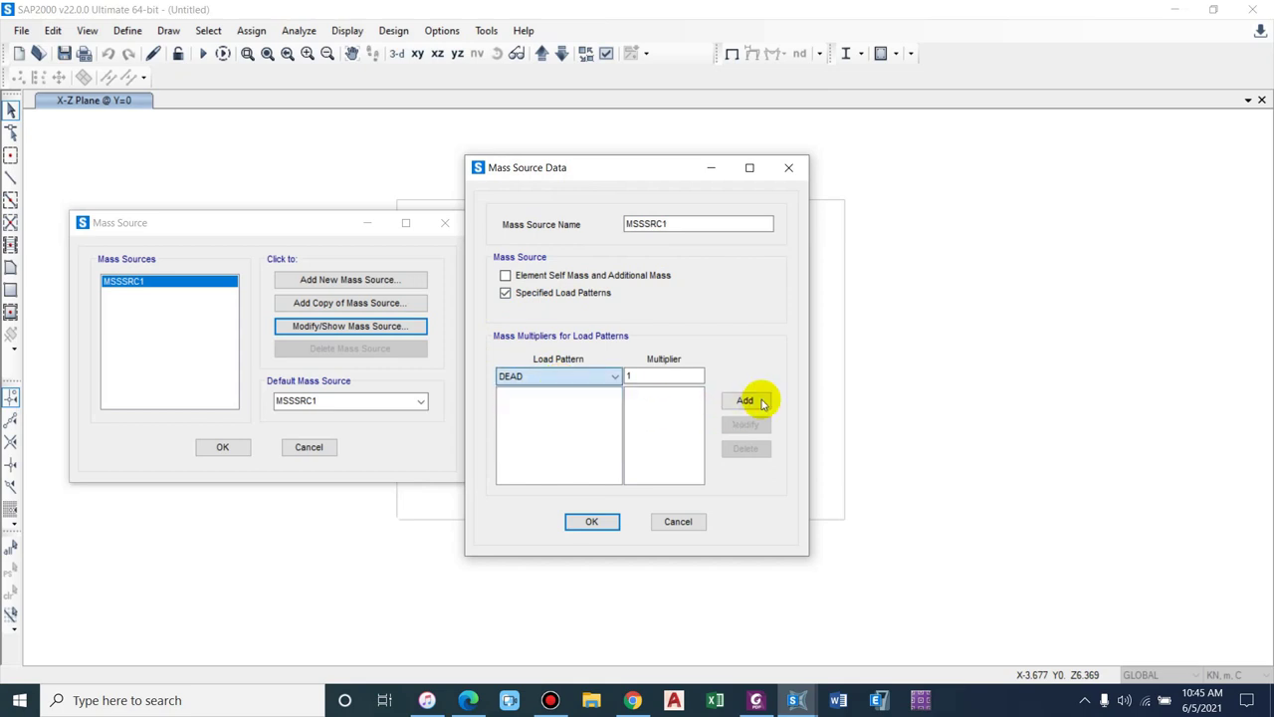
pyautogui.click(758, 401)
# - Add the live load pattern to the mass source with a multiplier of 0.5
pyautogui.click(583, 377)
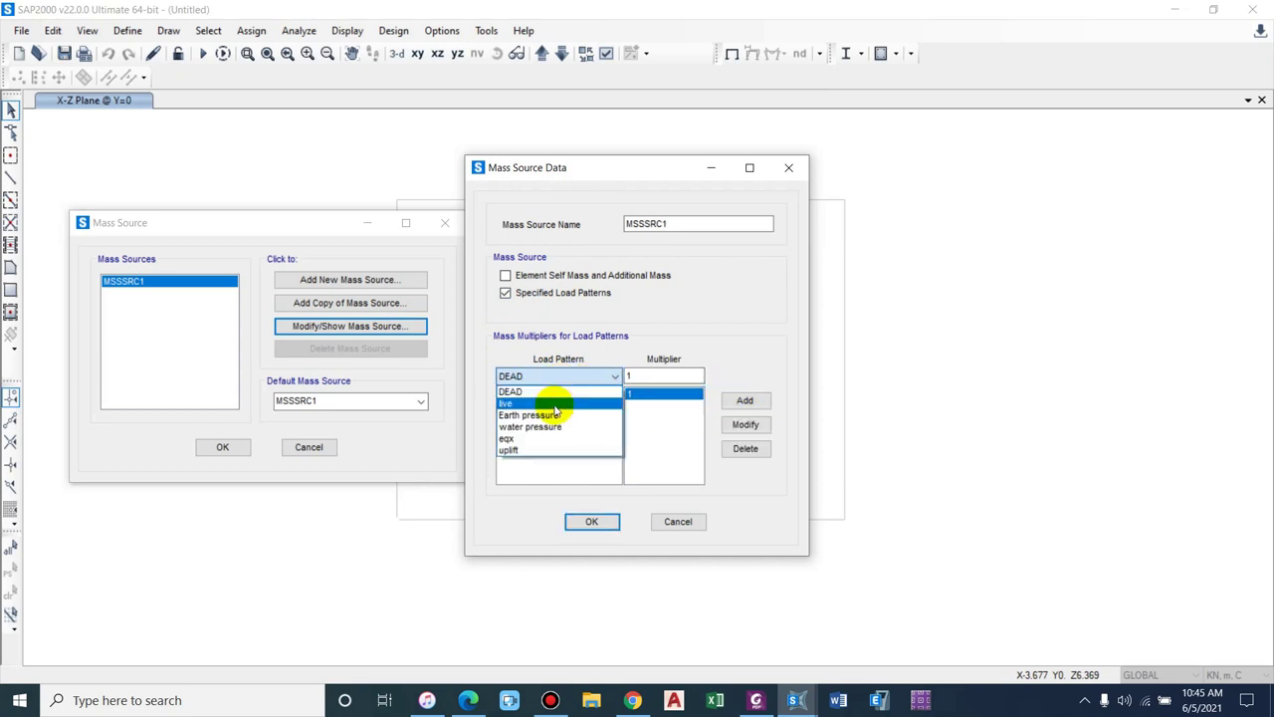
pyautogui.click(557, 438)
pyautogui.click(661, 376)
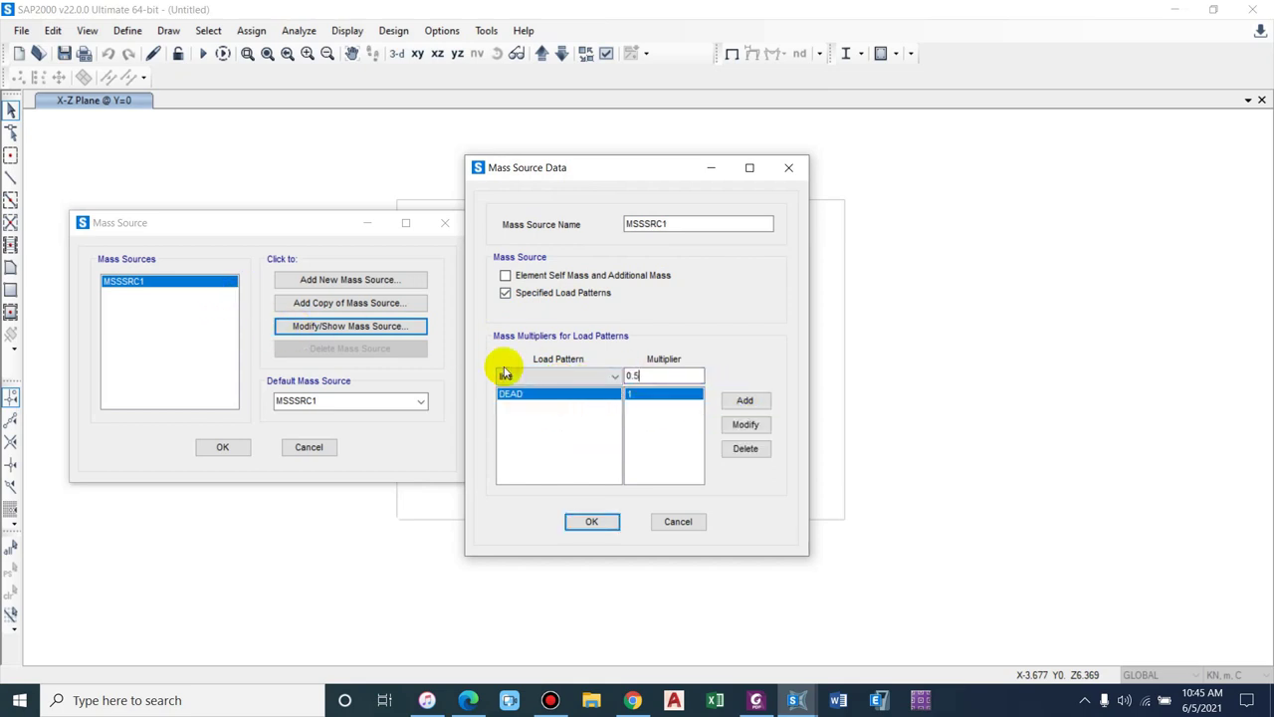
pyautogui.click(758, 404)
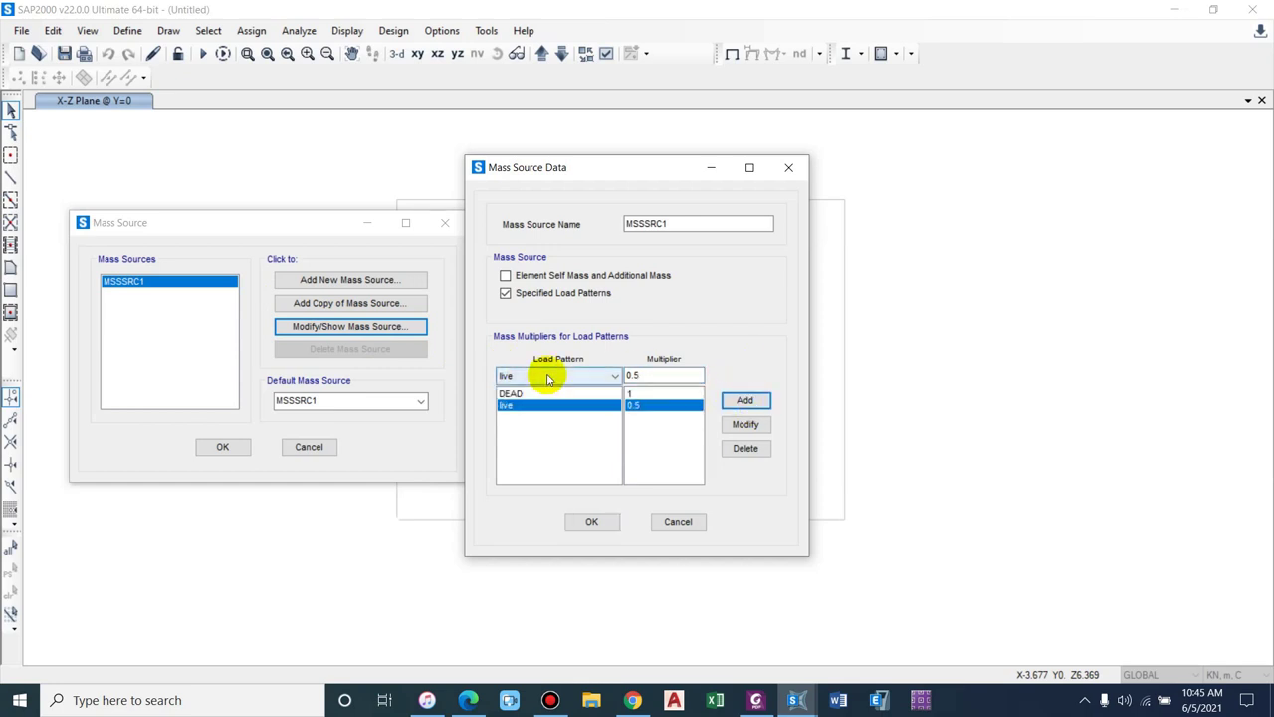
# - Add the water pressure load pattern to the mass source with a multiplier of 1 and save the mass source definition
pyautogui.click(546, 378)
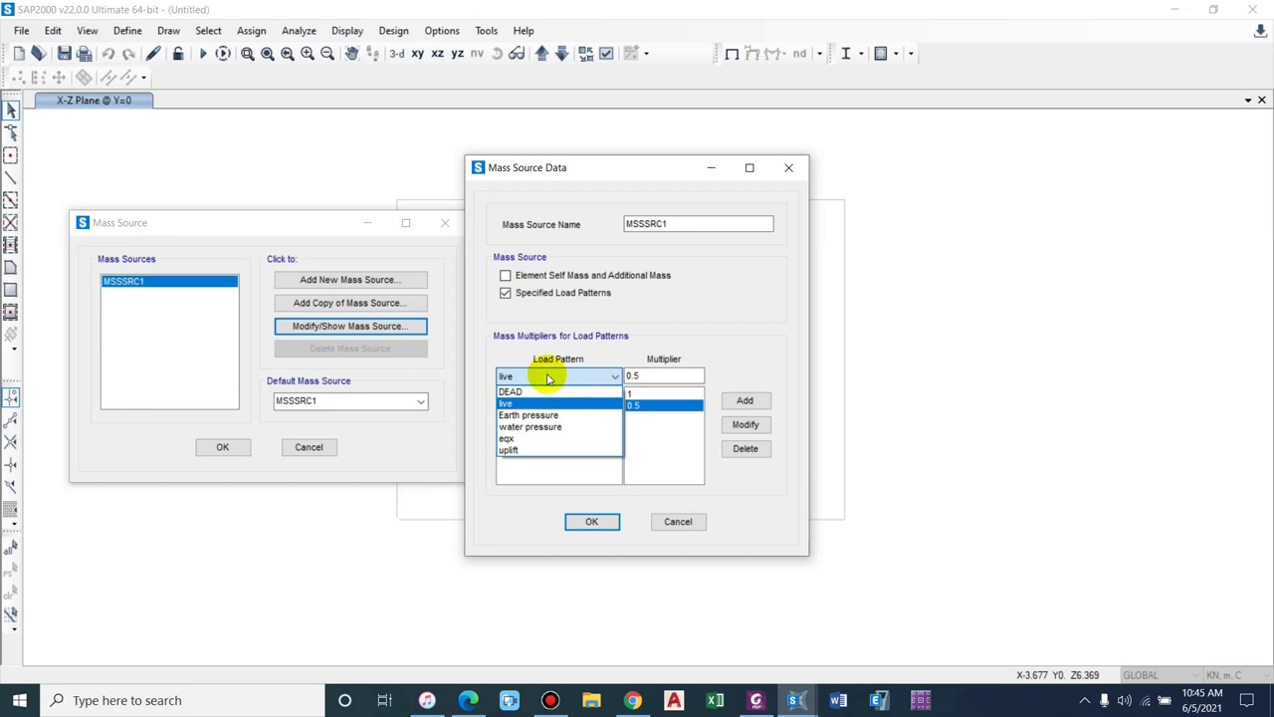
pyautogui.click(547, 426)
pyautogui.click(747, 400)
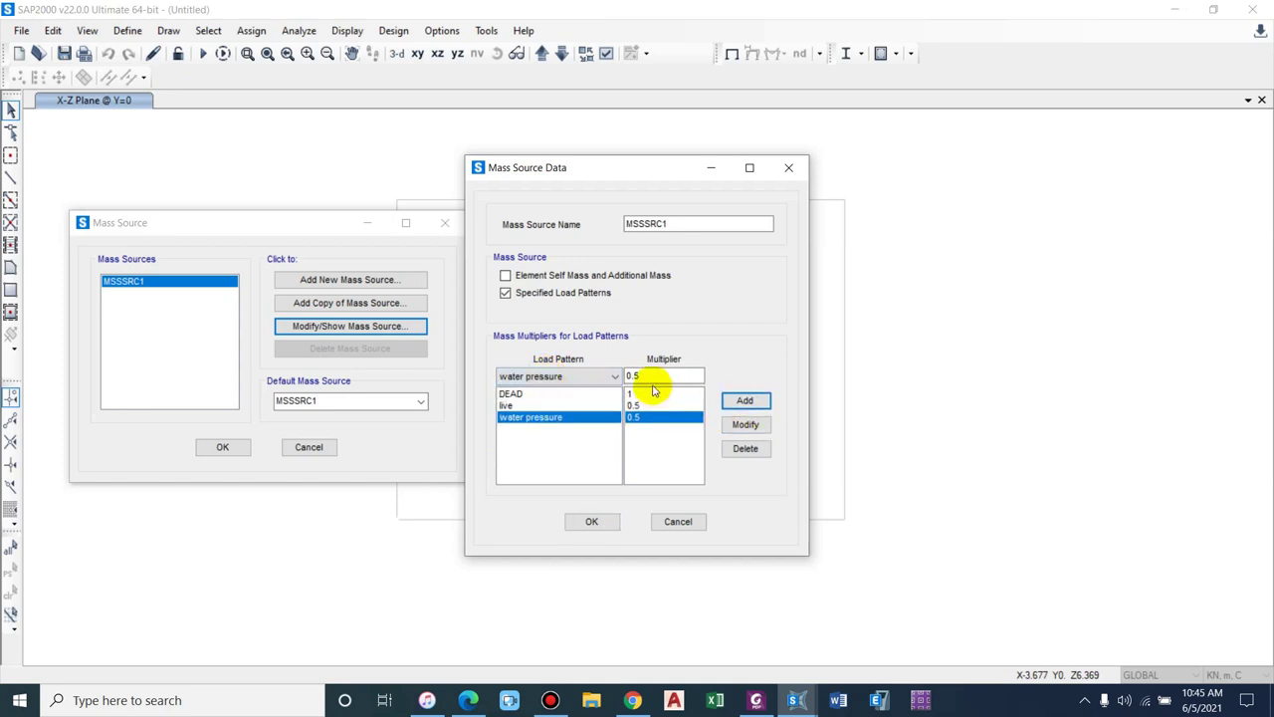
pyautogui.doubleClick(647, 375)
pyautogui.write('1')
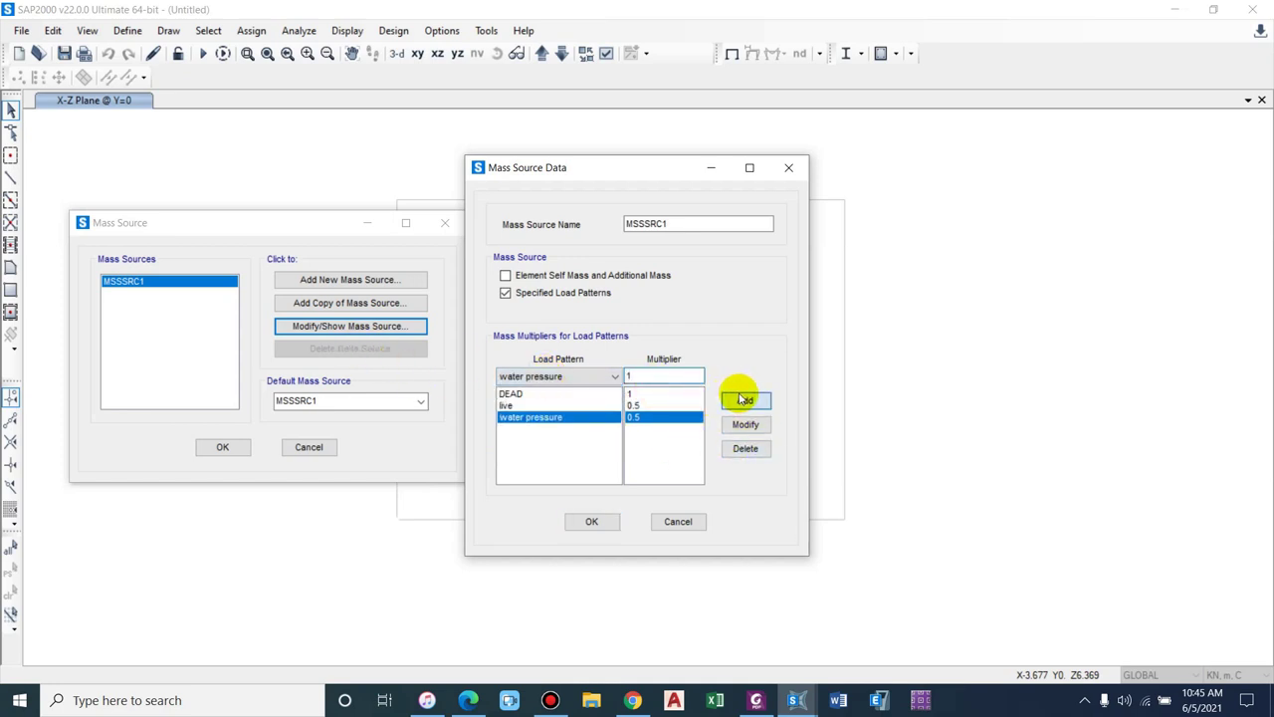
pyautogui.click(744, 400)
pyautogui.click(721, 407)
pyautogui.click(557, 376)
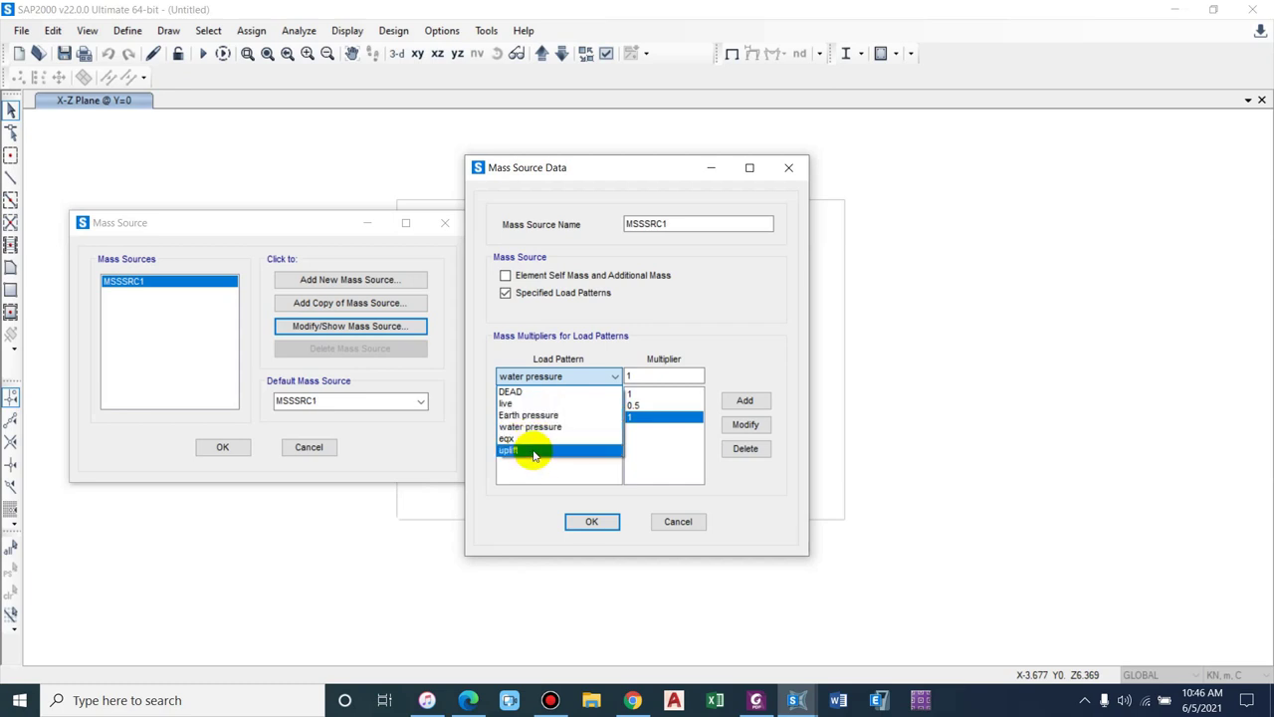
pyautogui.click(530, 427)
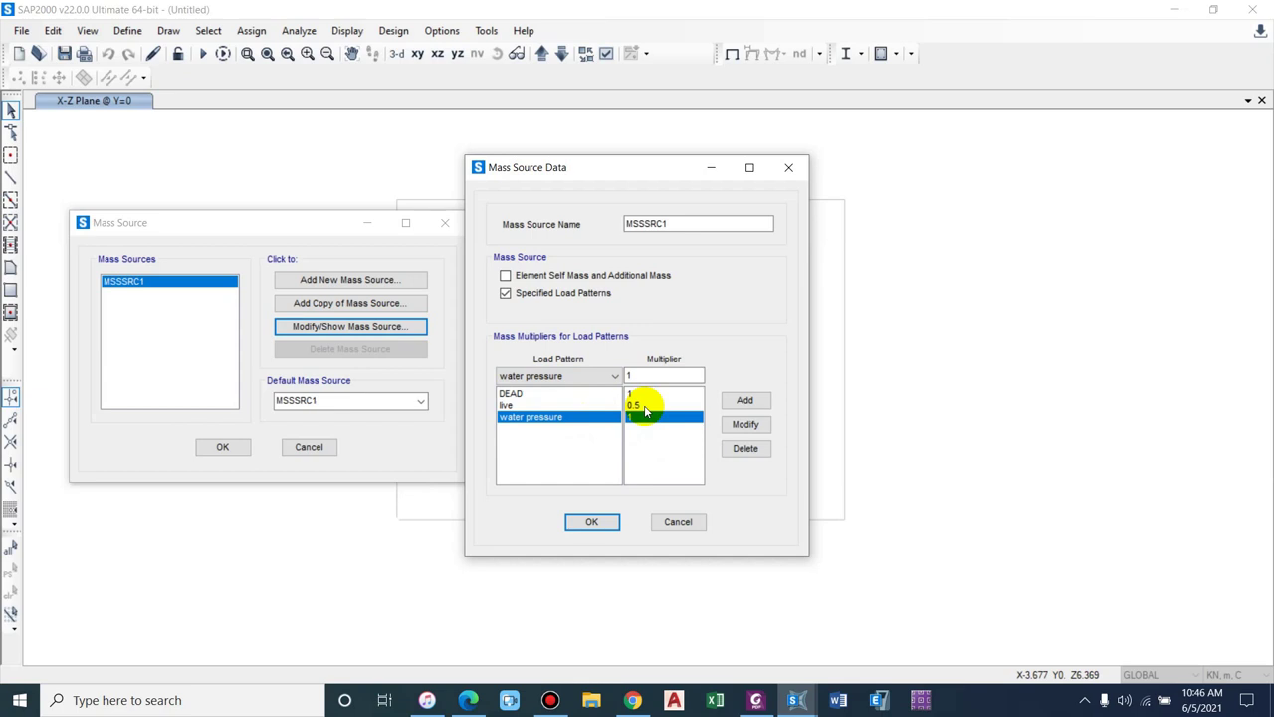
pyautogui.click(590, 519)
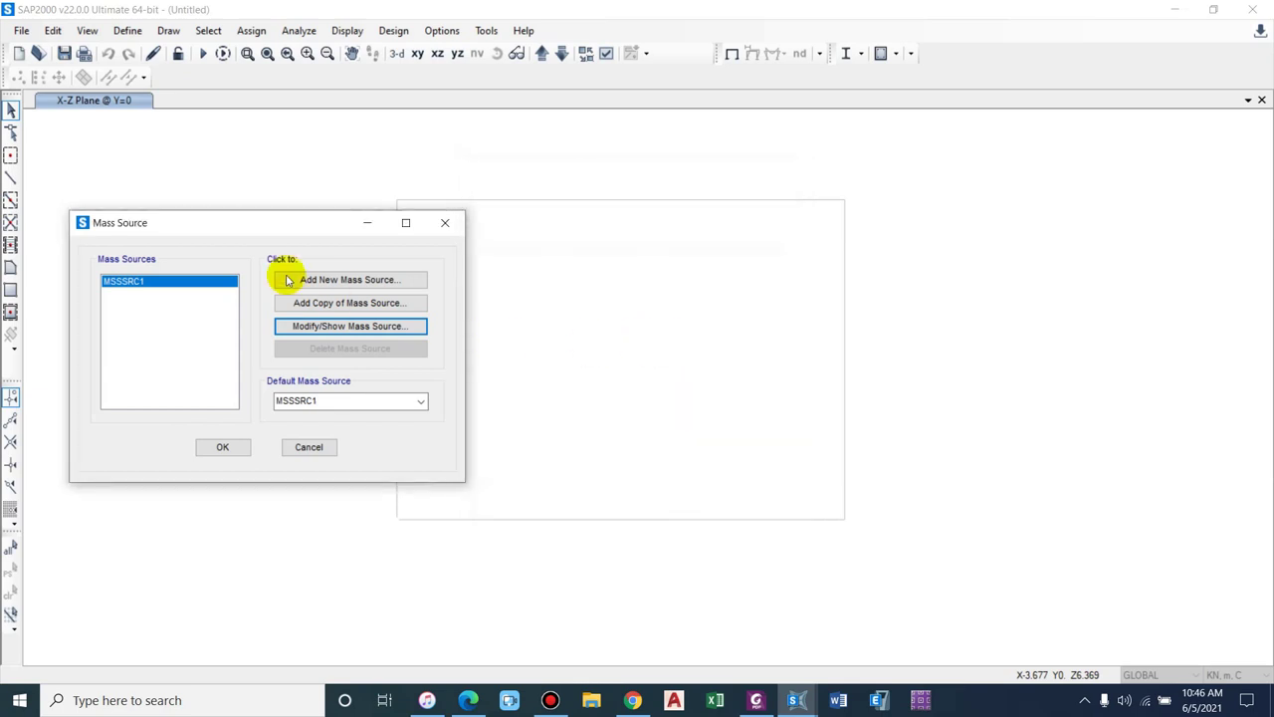
pyautogui.click(237, 448)
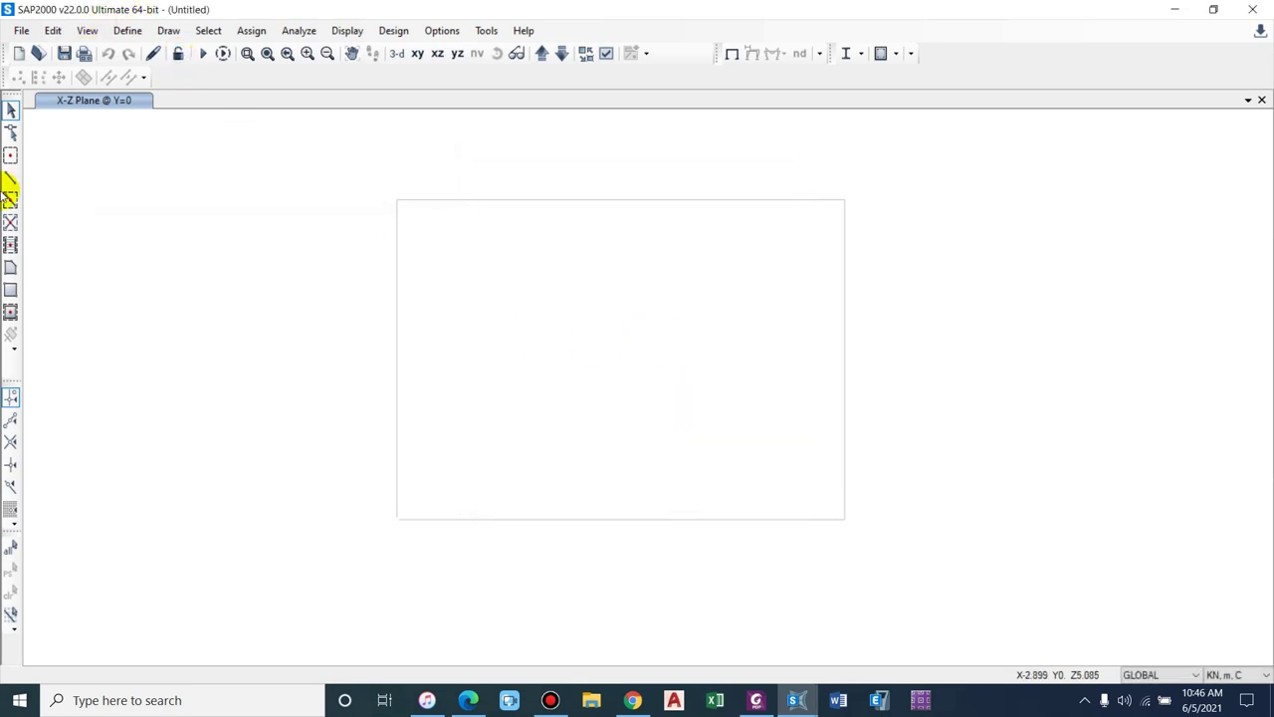
# - Draw the two vertical walls as straight frame members with section WALL 0.5 along both vertical edges of the grid
pyautogui.click(11, 177)
pyautogui.moveTo(646, 298); pyautogui.dragTo(1080, 225)
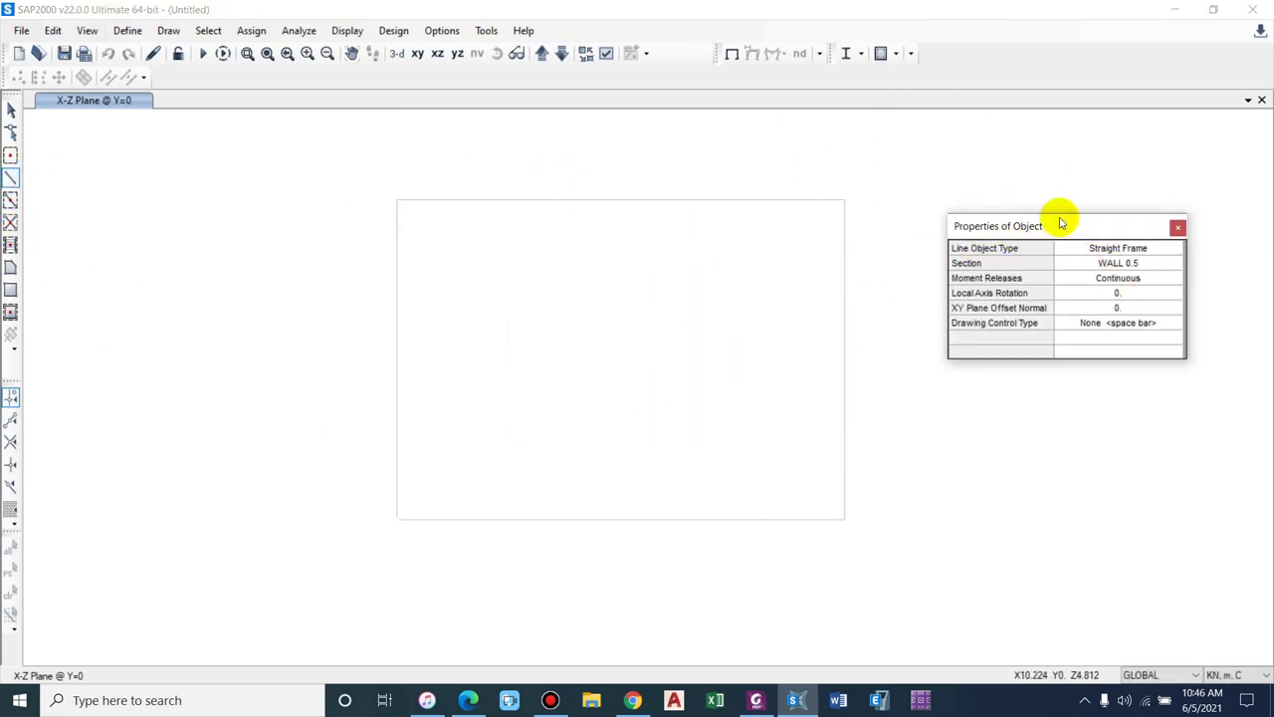
pyautogui.moveTo(1060, 223); pyautogui.dragTo(1076, 212)
pyautogui.click(1115, 255)
pyautogui.click(1119, 254)
pyautogui.click(1104, 267)
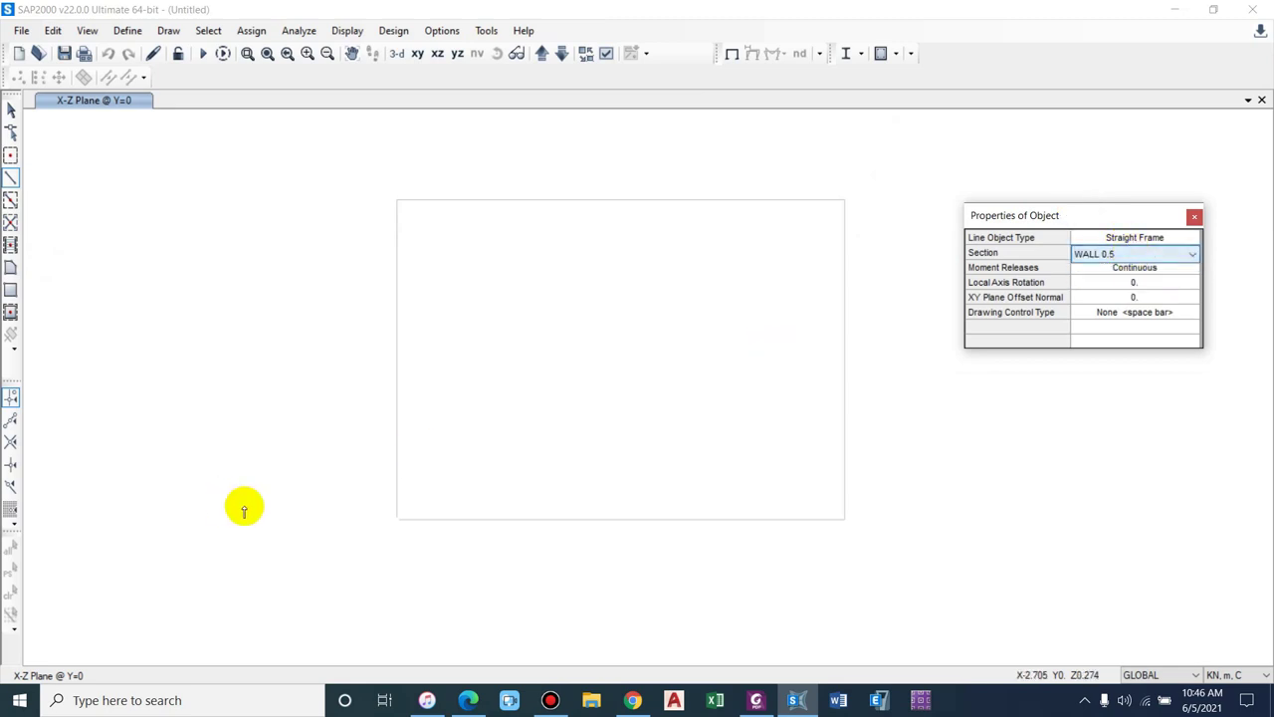
pyautogui.click(396, 520)
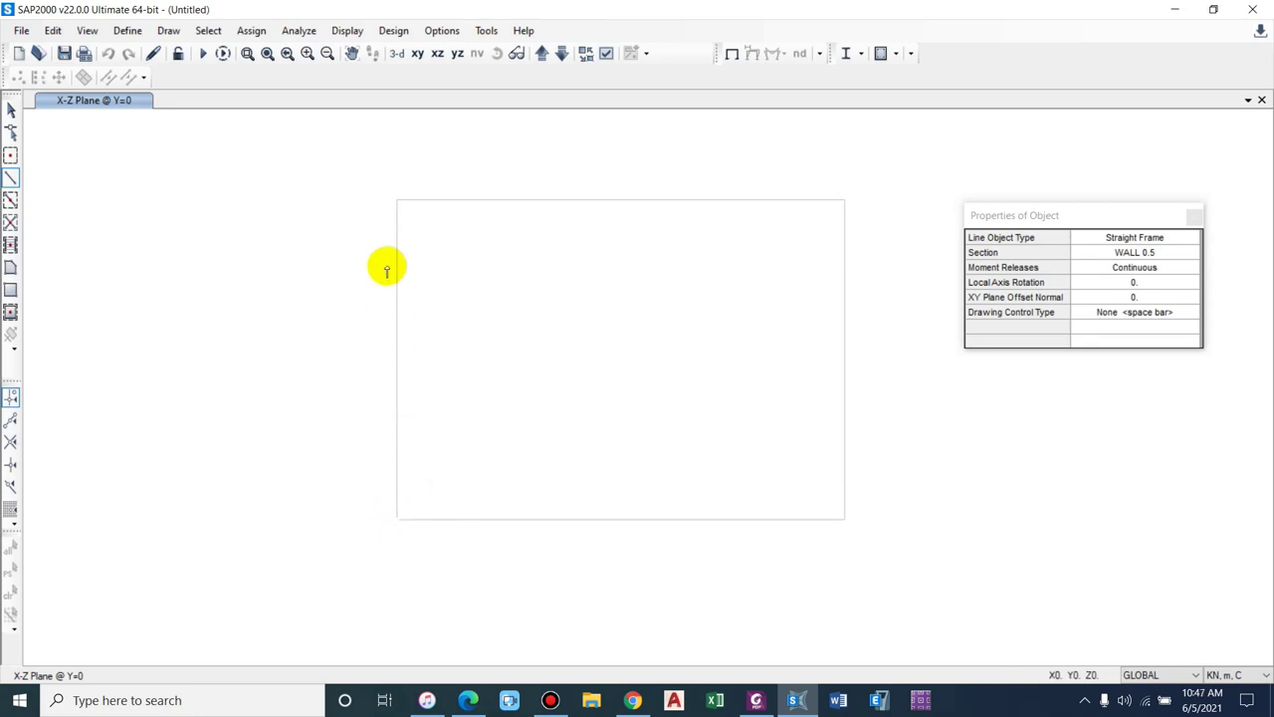
pyautogui.click(396, 200)
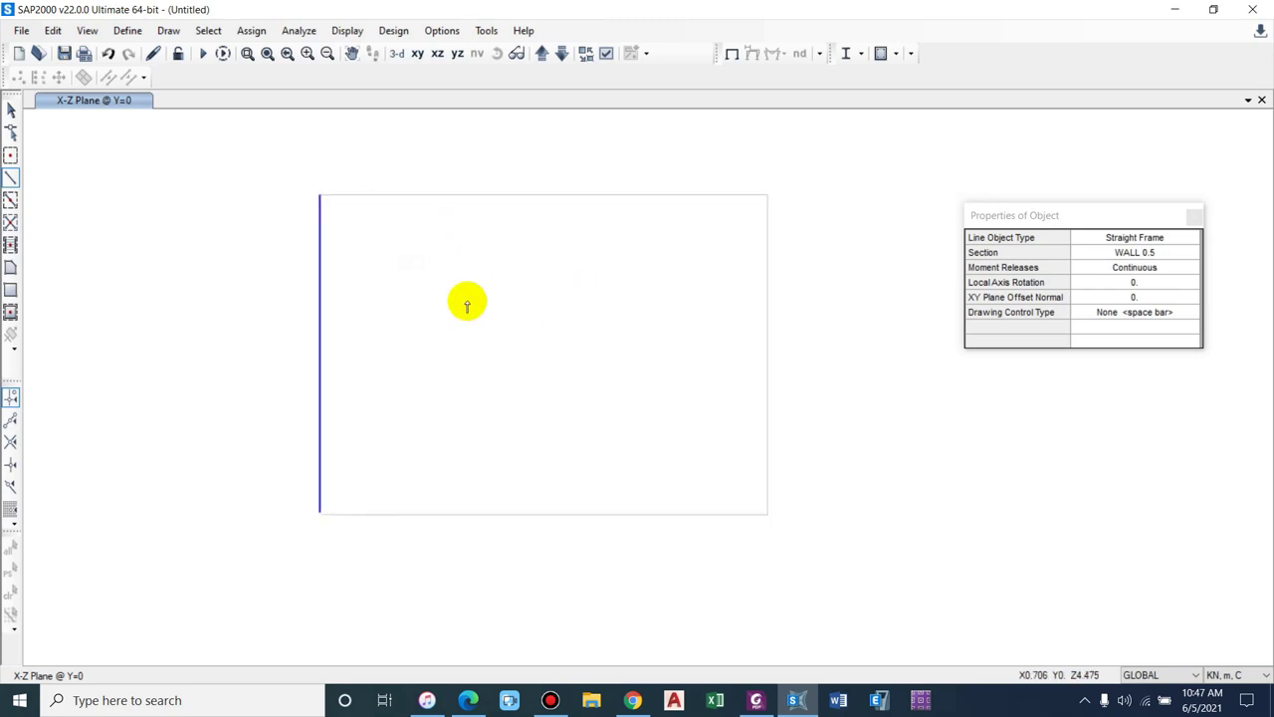
pyautogui.click(682, 506)
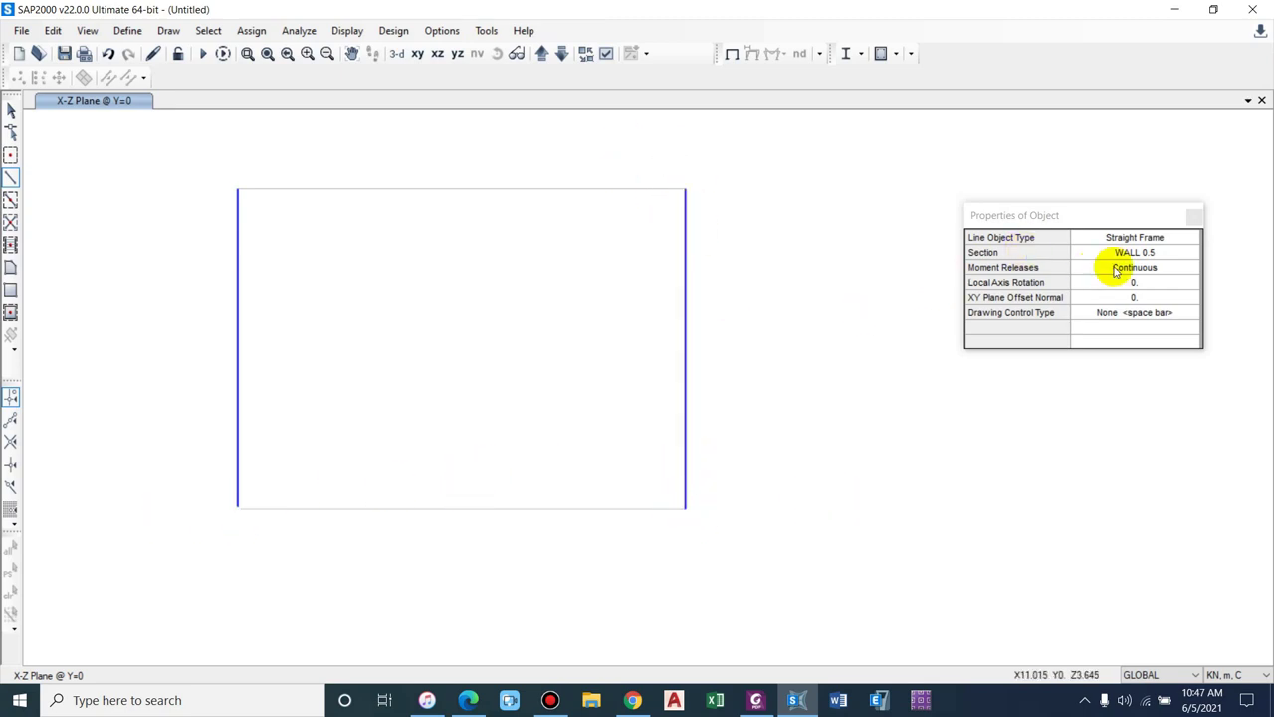
# - Draw the base slab as a straight frame member with section SLAB 0.5 between the bottom ends of the two walls
pyautogui.click(1144, 243)
pyautogui.click(1149, 255)
pyautogui.click(1150, 254)
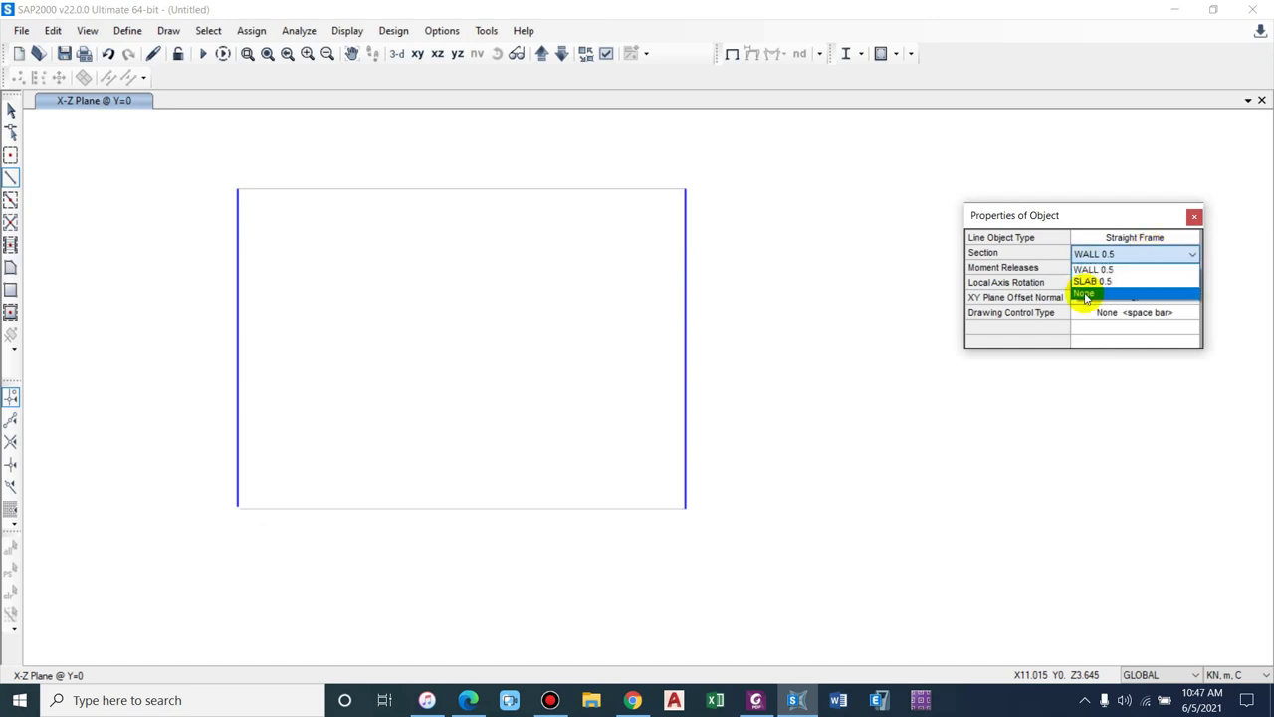
pyautogui.click(1083, 288)
pyautogui.click(238, 508)
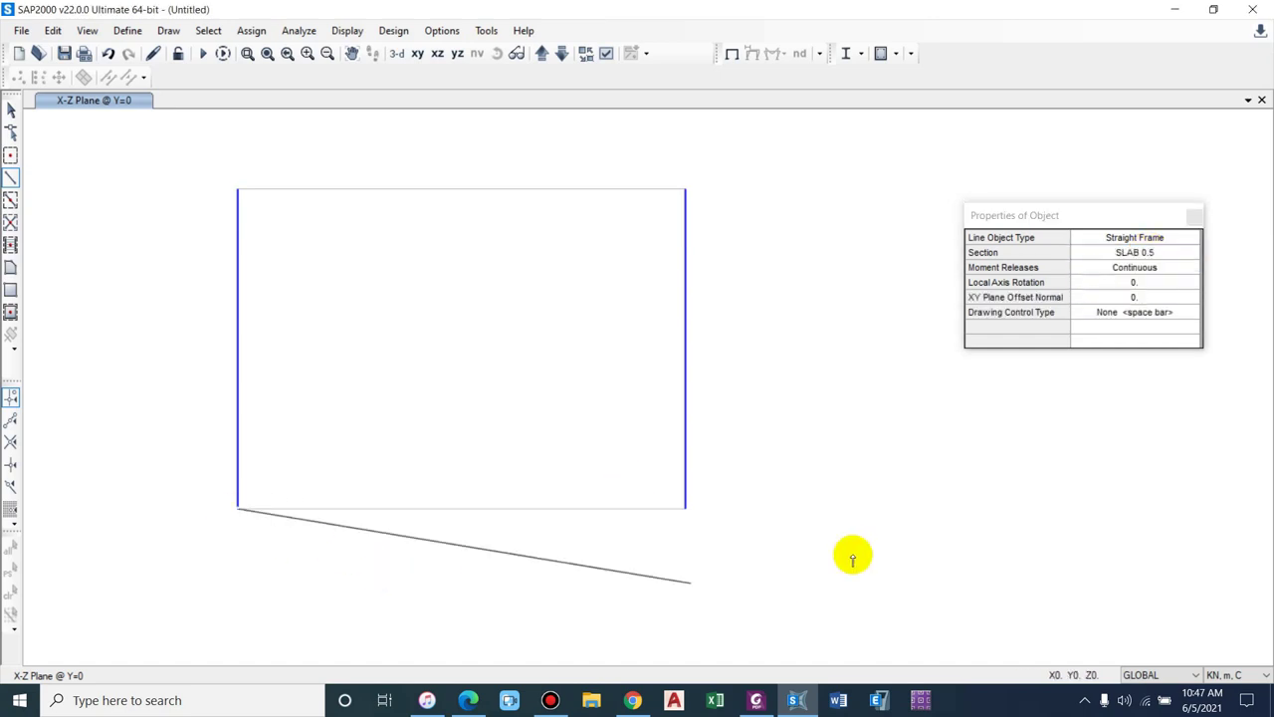
pyautogui.doubleClick(685, 509)
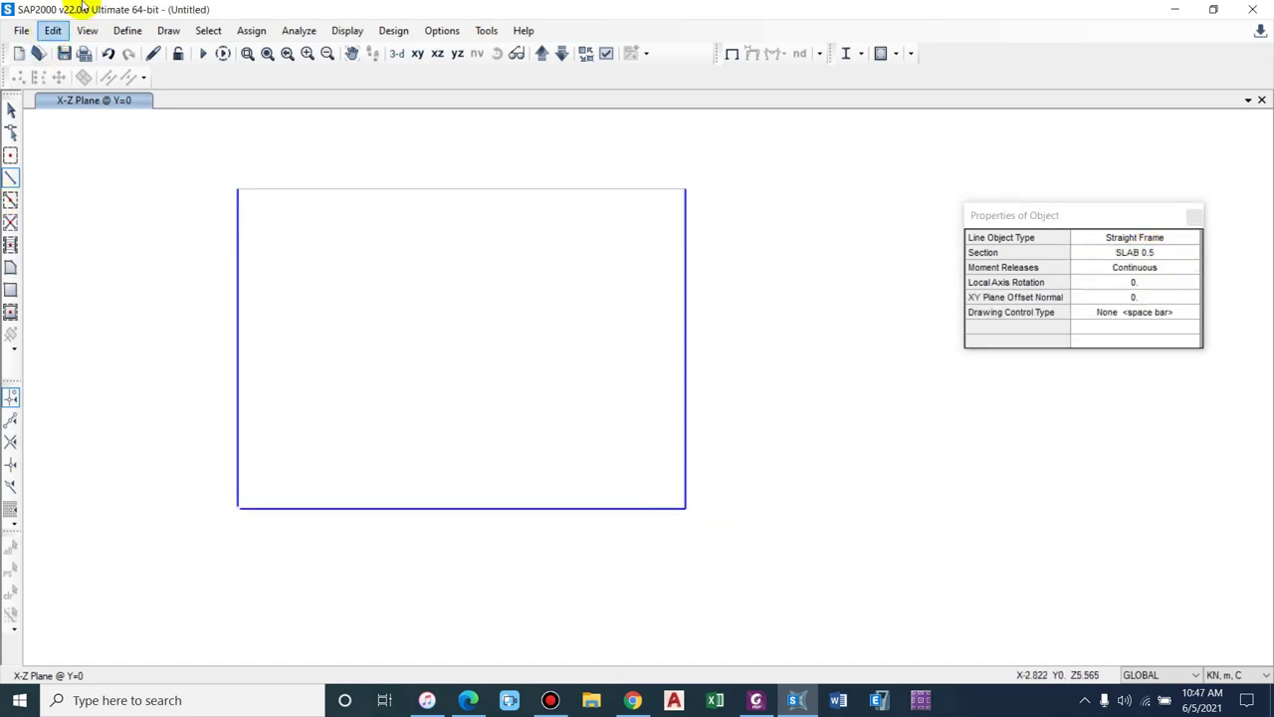
pyautogui.click(11, 109)
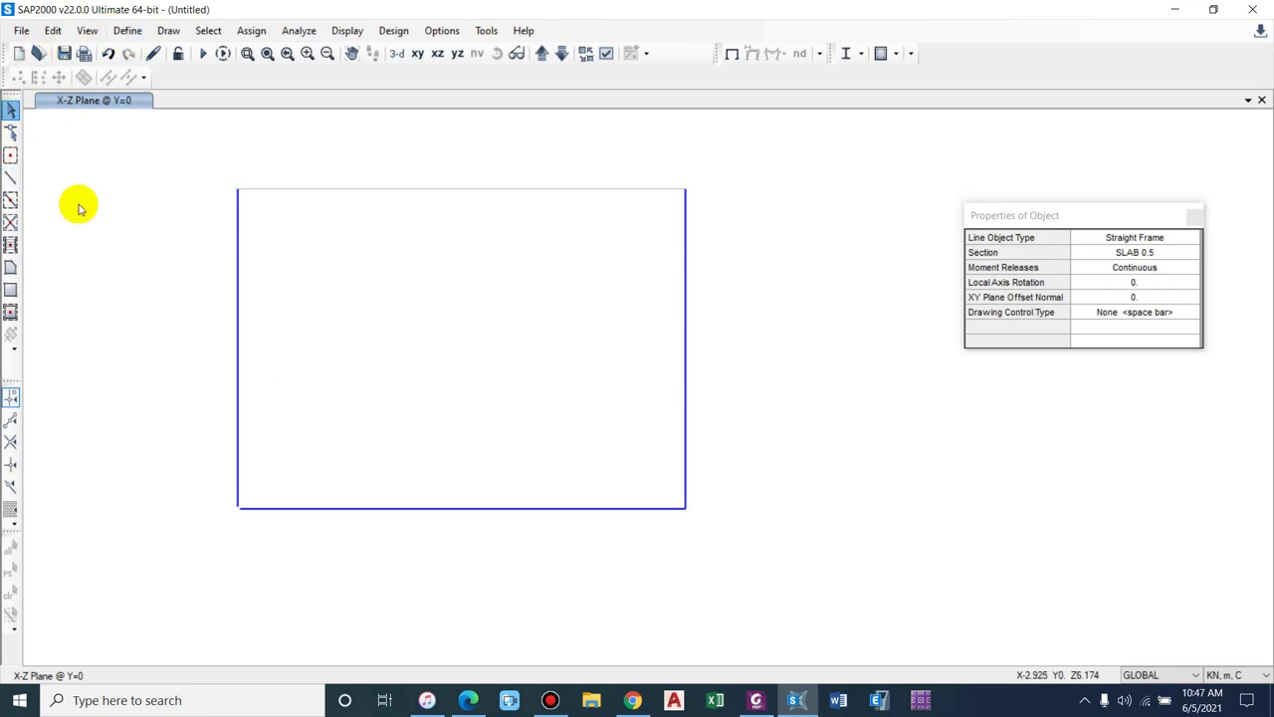
# - Assign joint restraints in Translation 1, 2 and 3 to the two end joints of the base slab
pyautogui.click(657, 508)
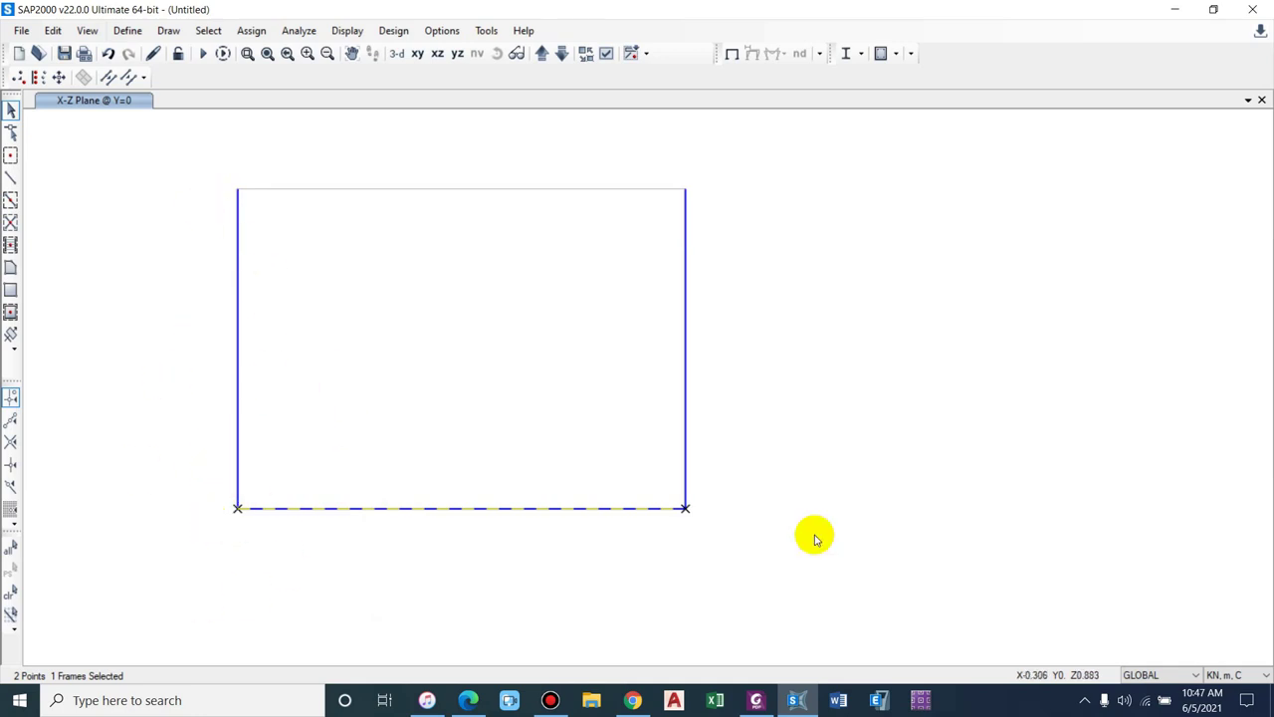
pyautogui.click(251, 30)
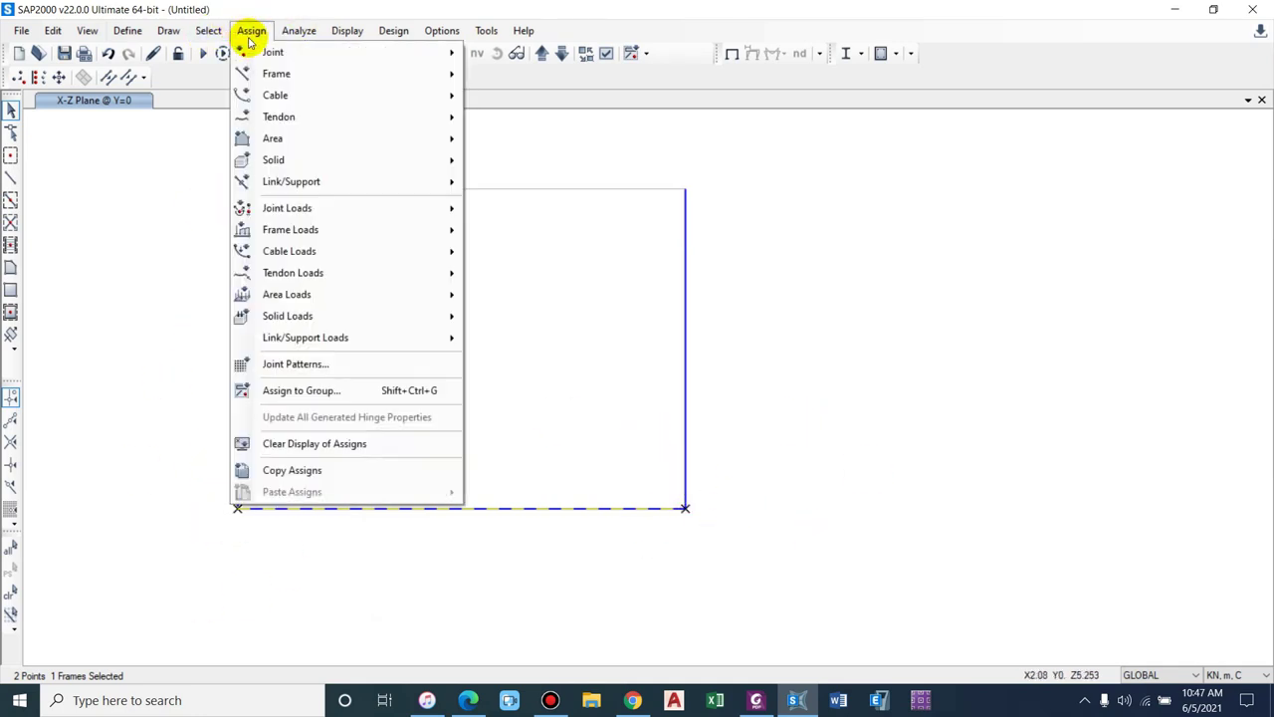
pyautogui.moveTo(261, 52)
pyautogui.click(512, 48)
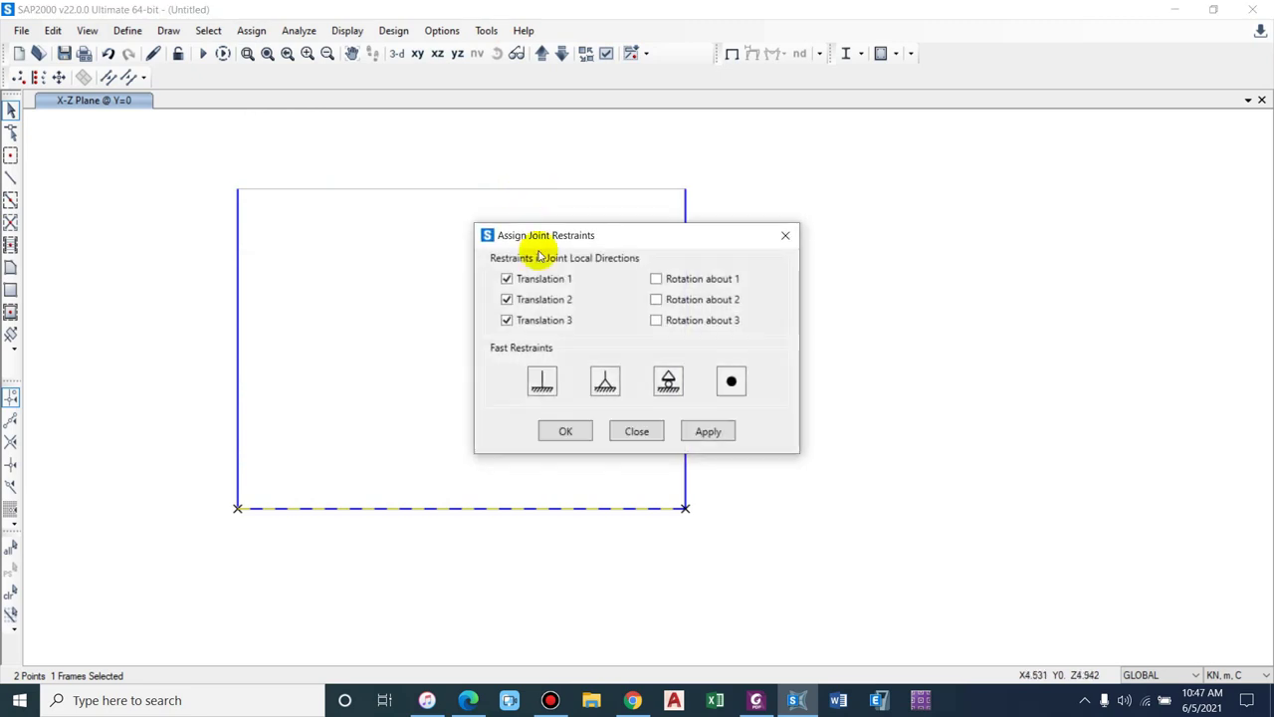
pyautogui.moveTo(777, 227); pyautogui.dragTo(1210, 190)
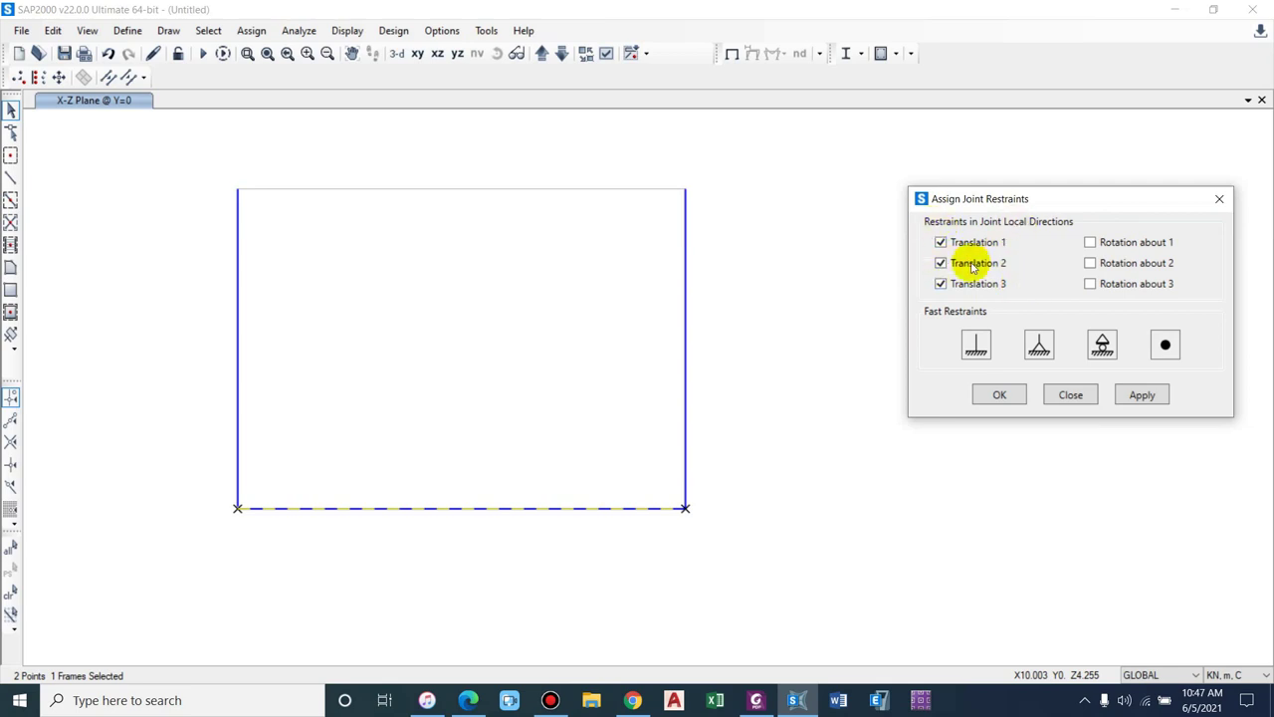
pyautogui.click(995, 395)
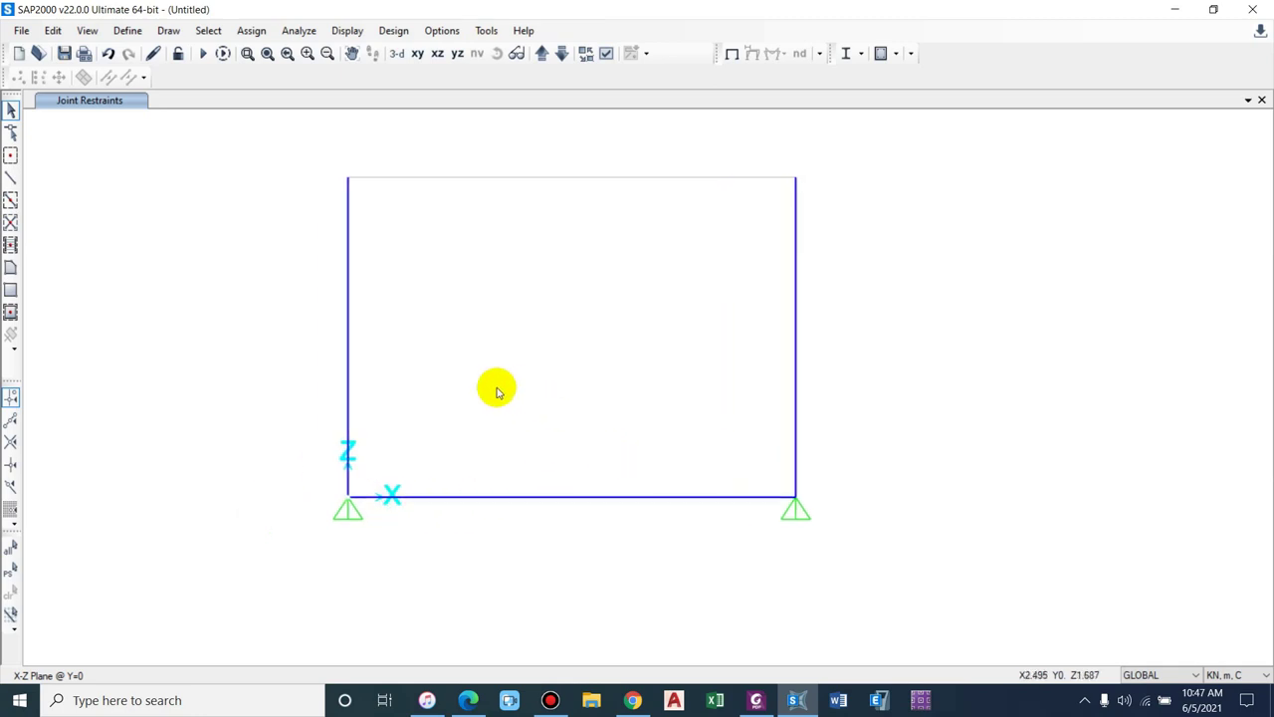
# - Display the frame in the Extrude view type to examine the wall and slab sections
pyautogui.hotkey('ctrl', 'w')
pyautogui.click(559, 130)
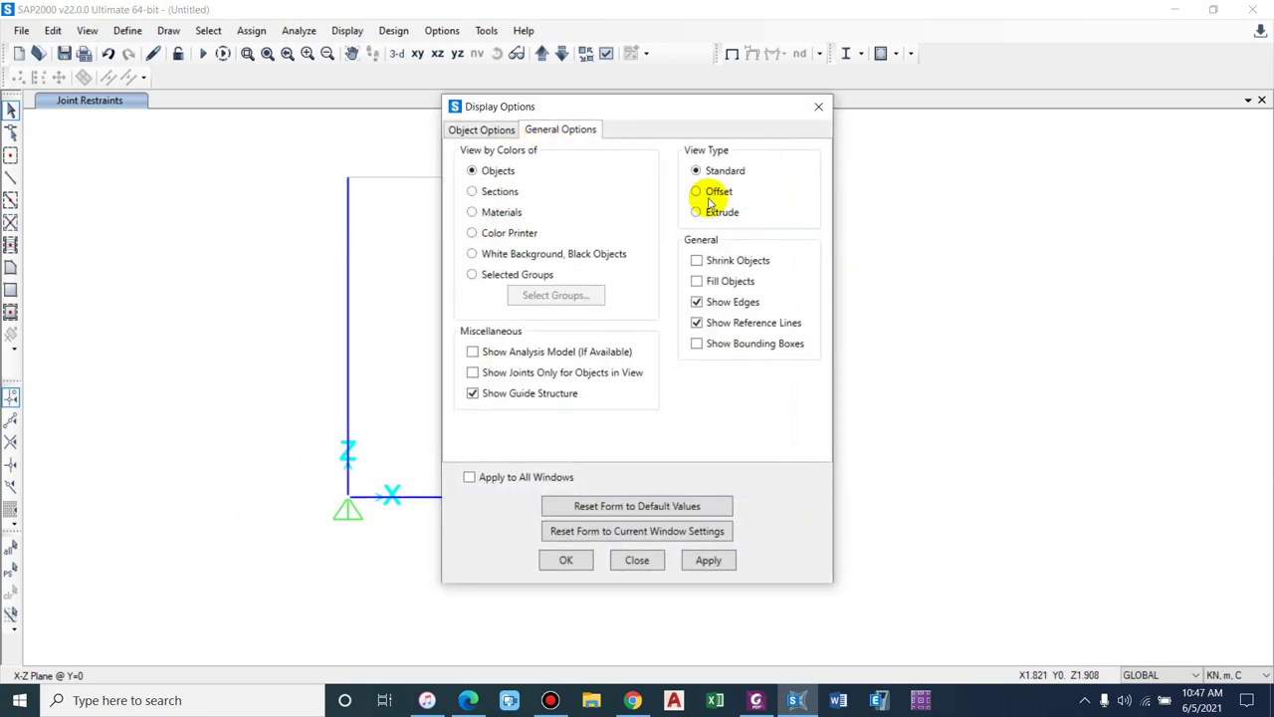
pyautogui.click(713, 213)
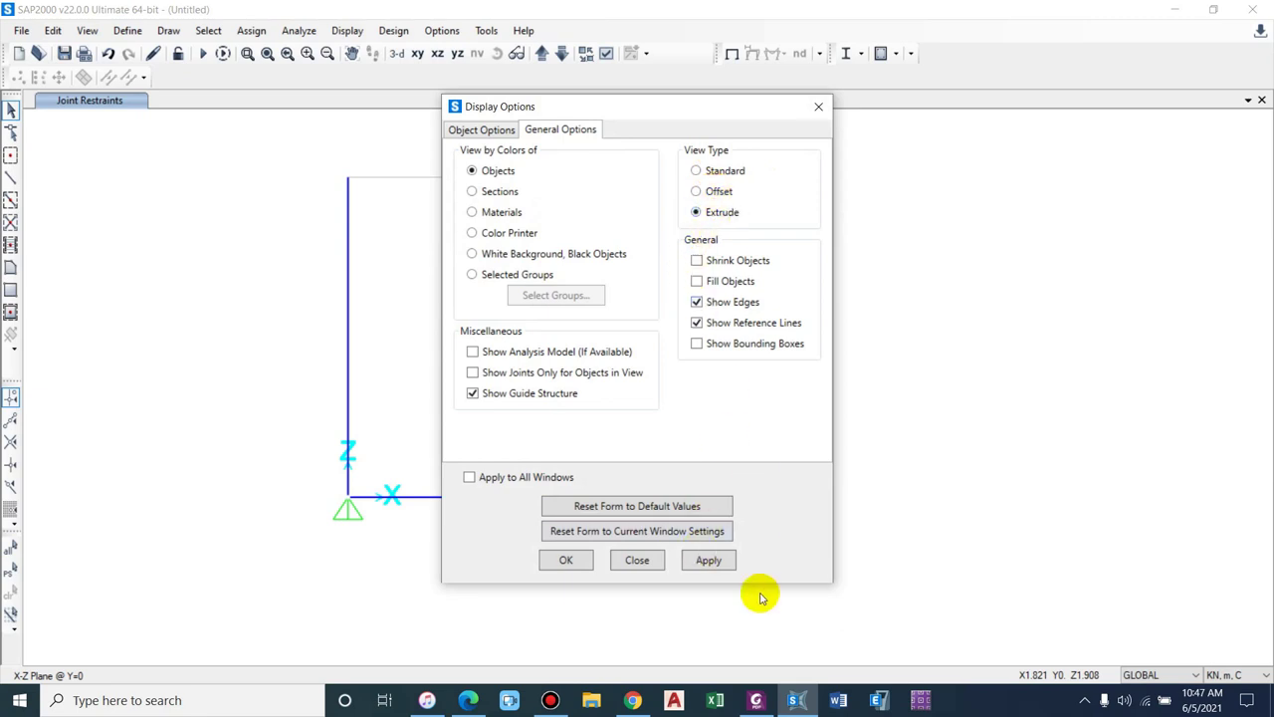
pyautogui.click(708, 560)
pyautogui.moveTo(583, 108); pyautogui.dragTo(918, 130)
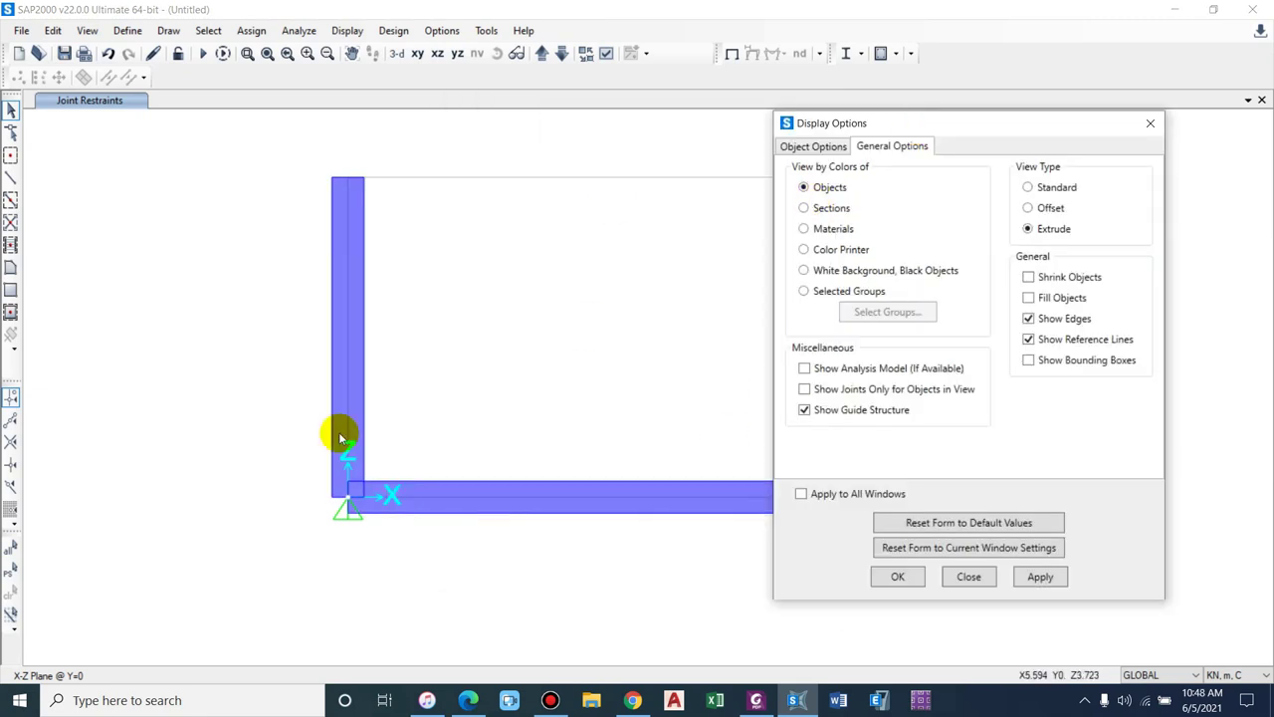
pyautogui.moveTo(507, 415); pyautogui.dragTo(435, 433, button='middle')
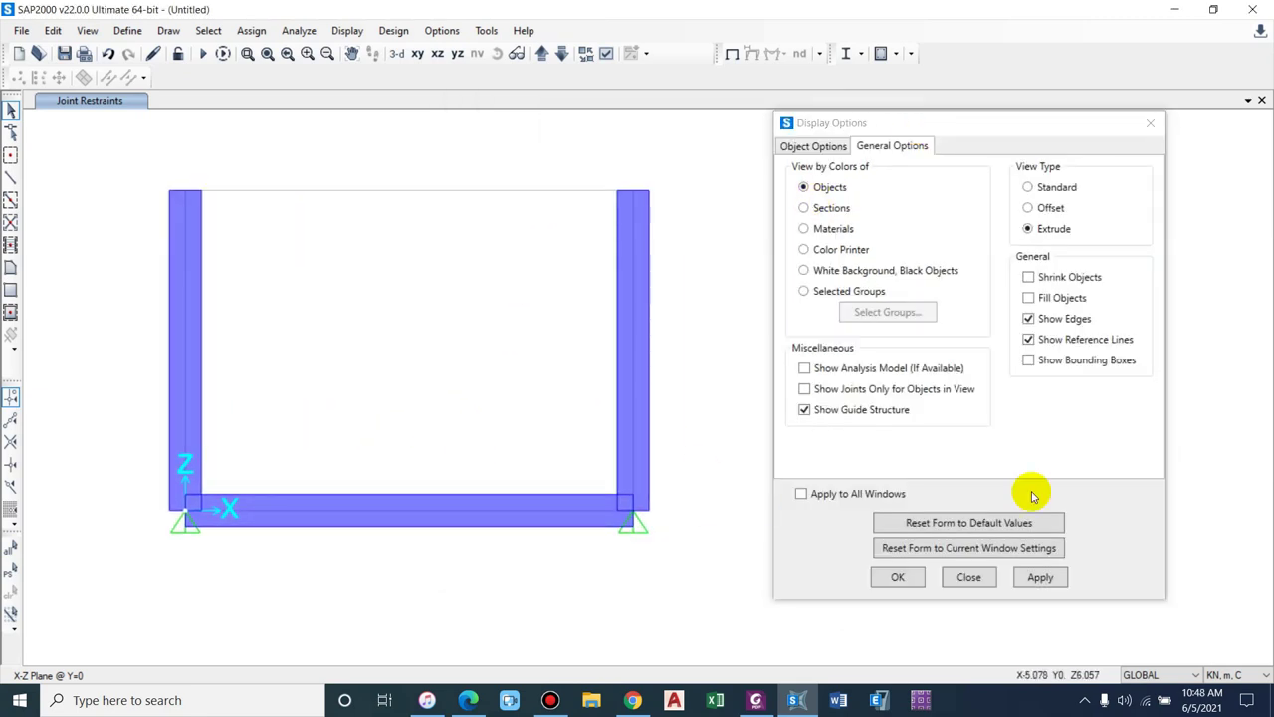
# - Return the model display to the Standard view type
pyautogui.click(1055, 189)
pyautogui.click(1040, 577)
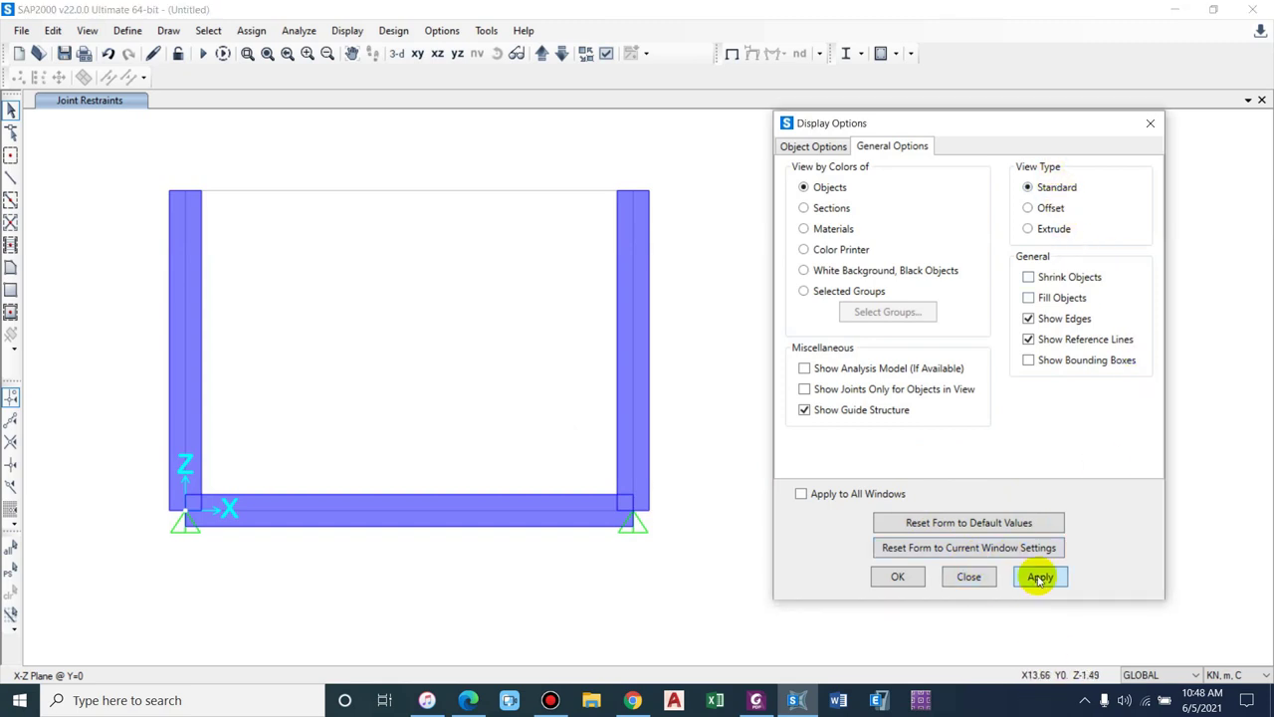
pyautogui.click(885, 586)
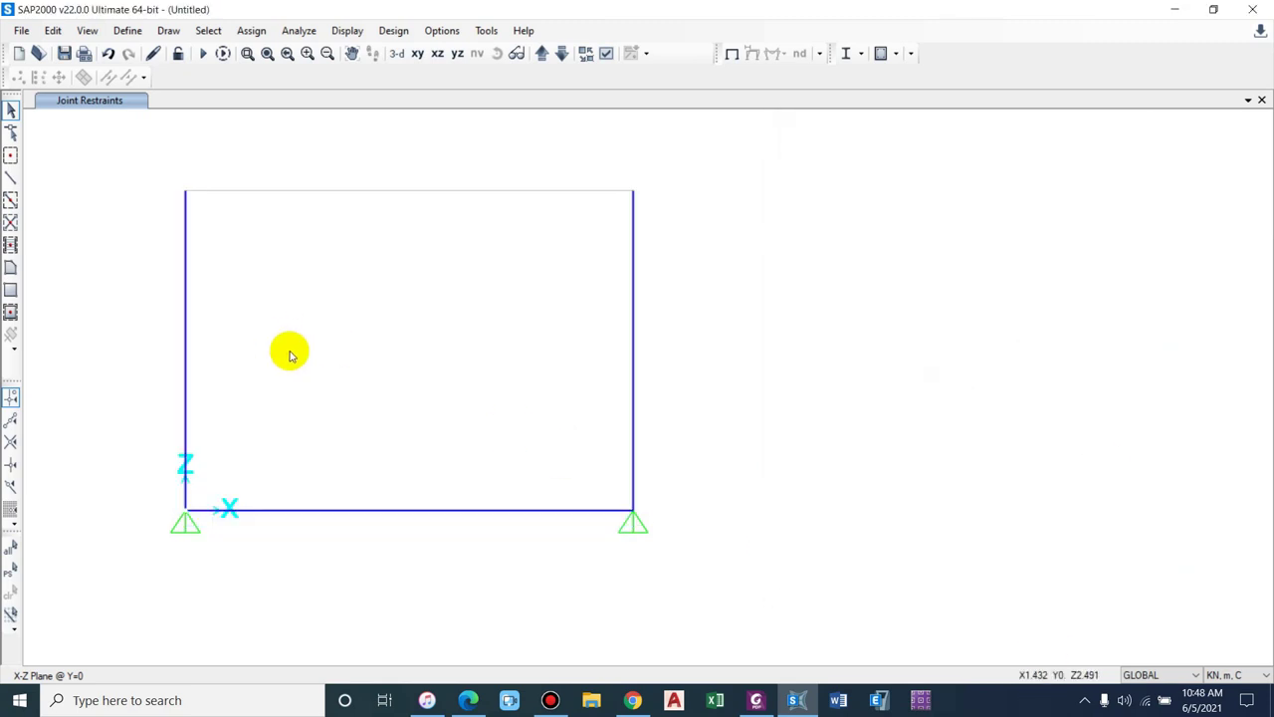
pyautogui.moveTo(287, 349); pyautogui.dragTo(457, 334, button='middle')
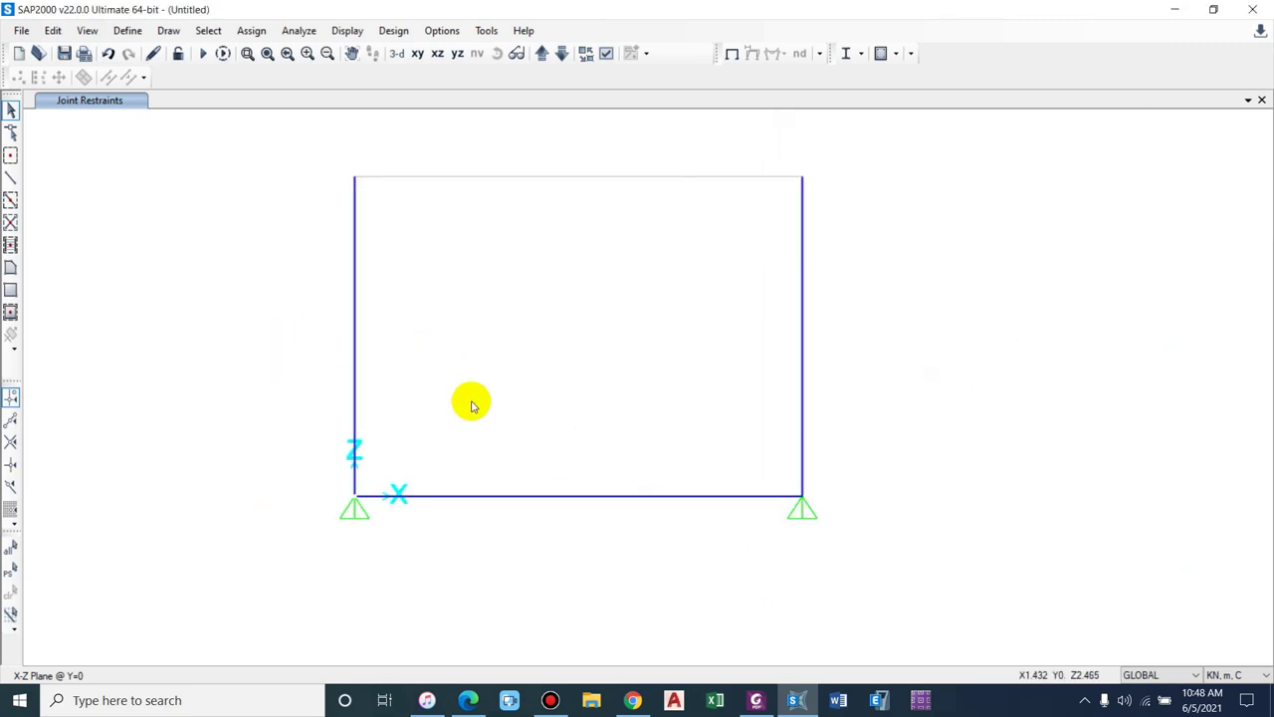
# - Select the left wall and start a frame distributed load assignment with the Earth pressure load pattern
pyautogui.click(251, 30)
pyautogui.moveTo(406, 251); pyautogui.dragTo(338, 295)
pyautogui.click(251, 30)
pyautogui.moveTo(252, 30)
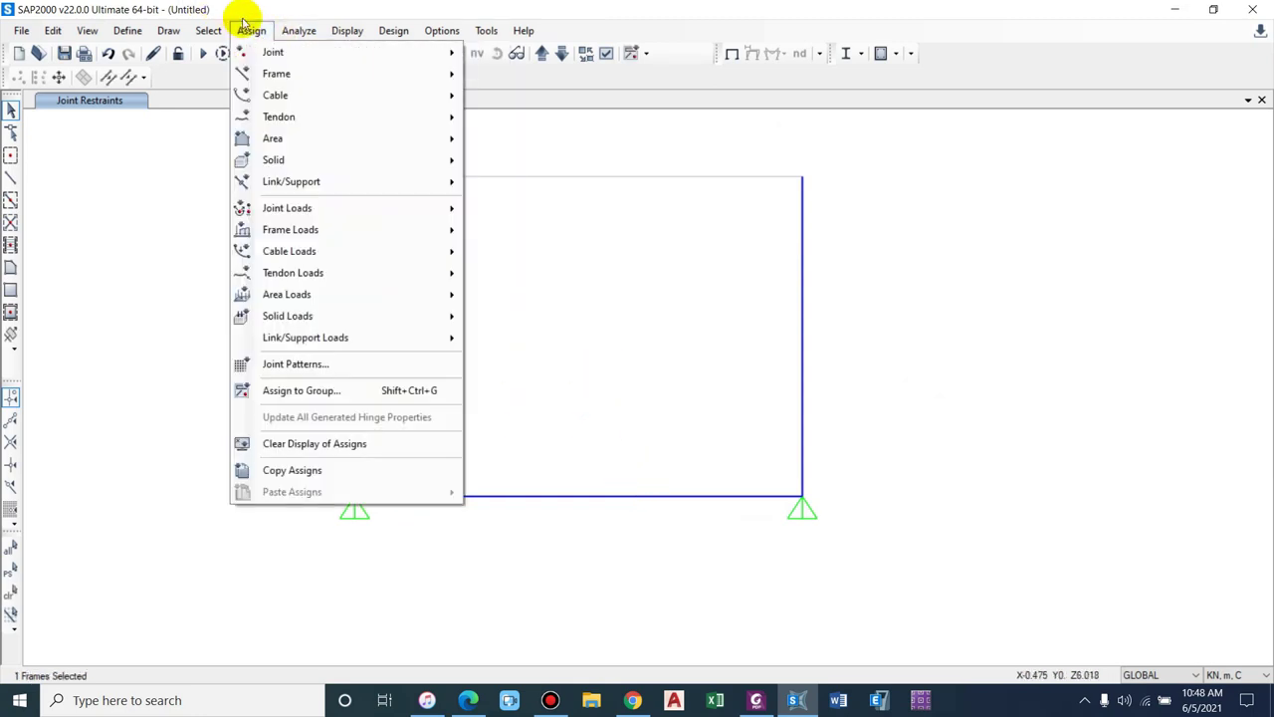
pyautogui.moveTo(276, 145)
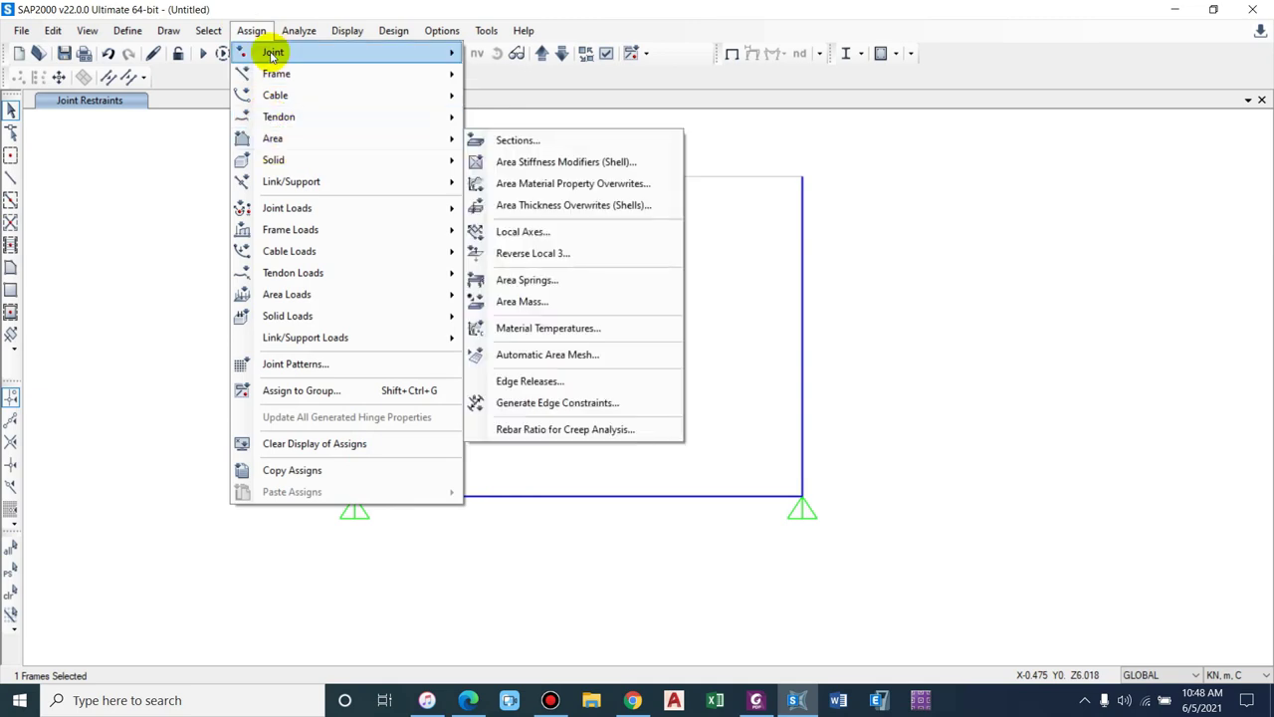
pyautogui.moveTo(287, 227)
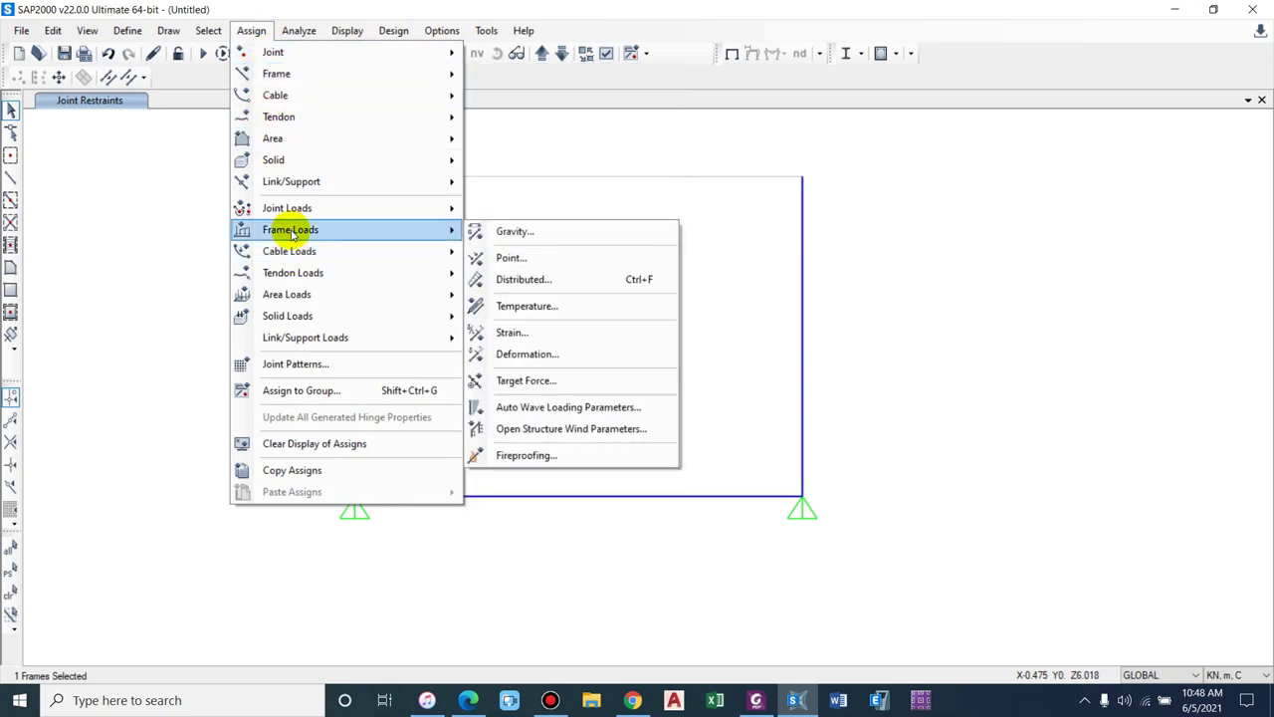
pyautogui.click(516, 281)
pyautogui.moveTo(532, 174); pyautogui.dragTo(919, 173)
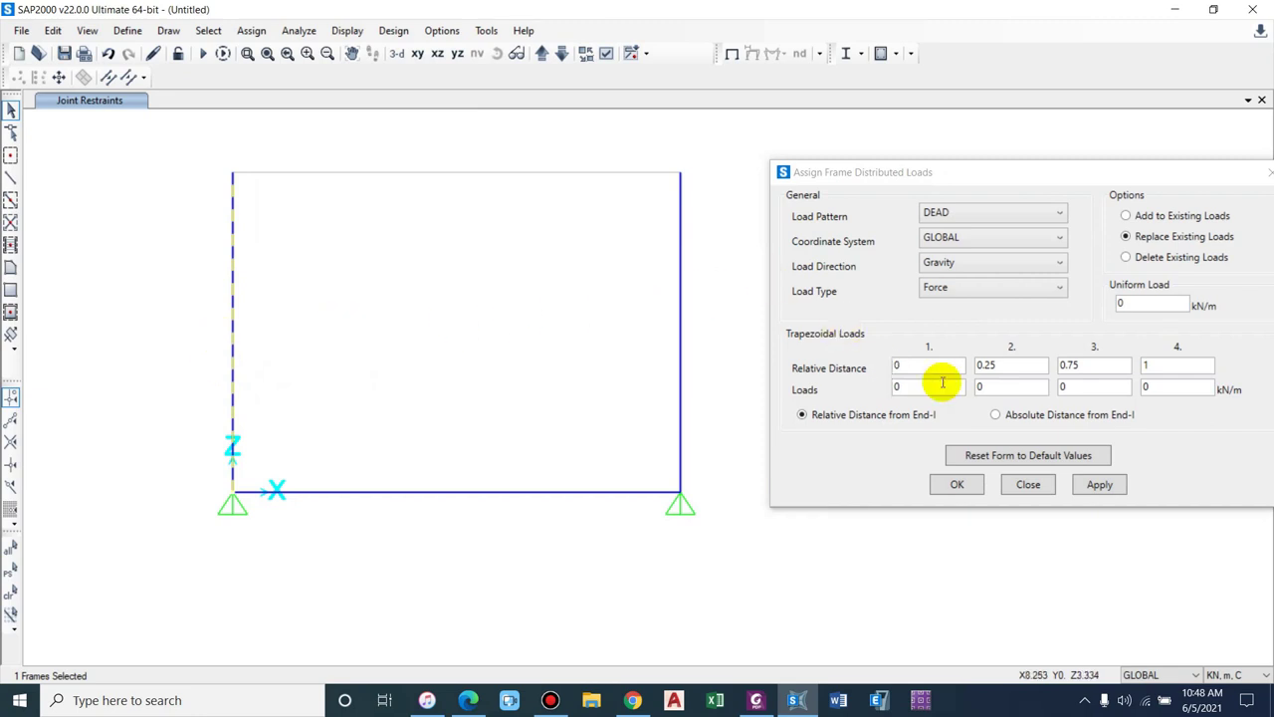
pyautogui.moveTo(902, 172); pyautogui.dragTo(879, 178)
pyautogui.click(910, 220)
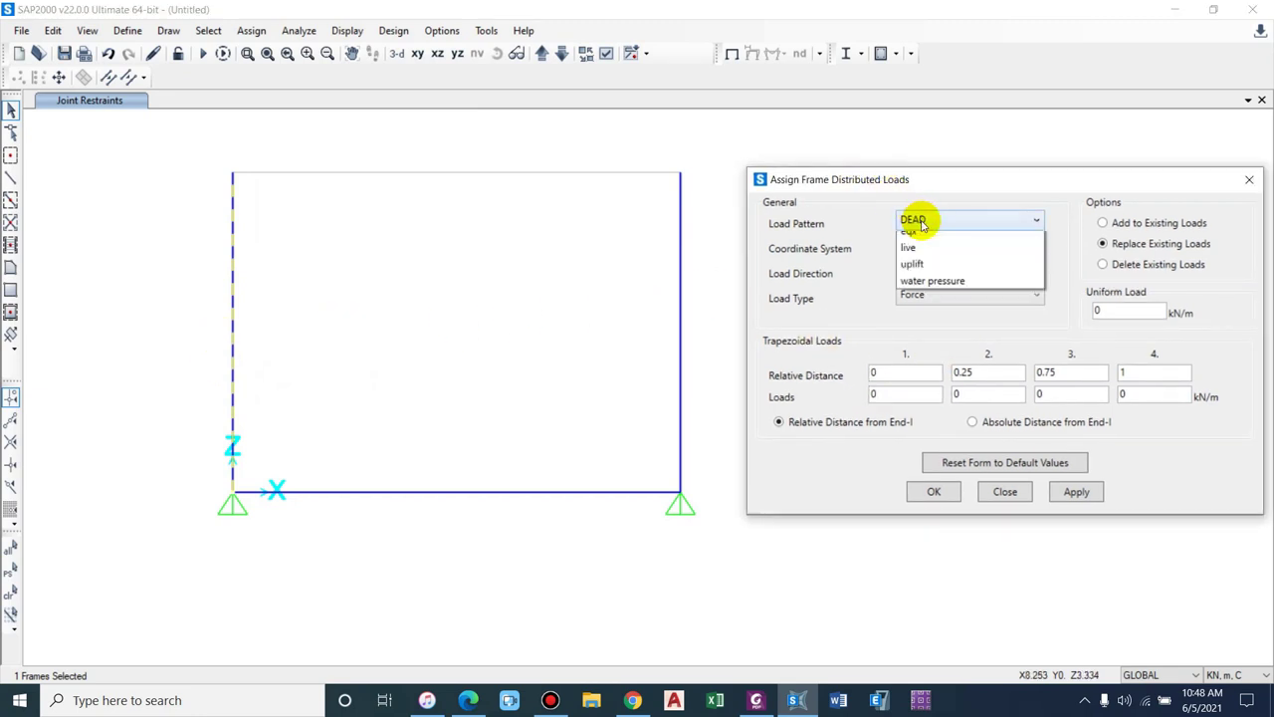
pyautogui.click(935, 265)
pyautogui.moveTo(427, 307); pyautogui.dragTo(396, 291, button='middle')
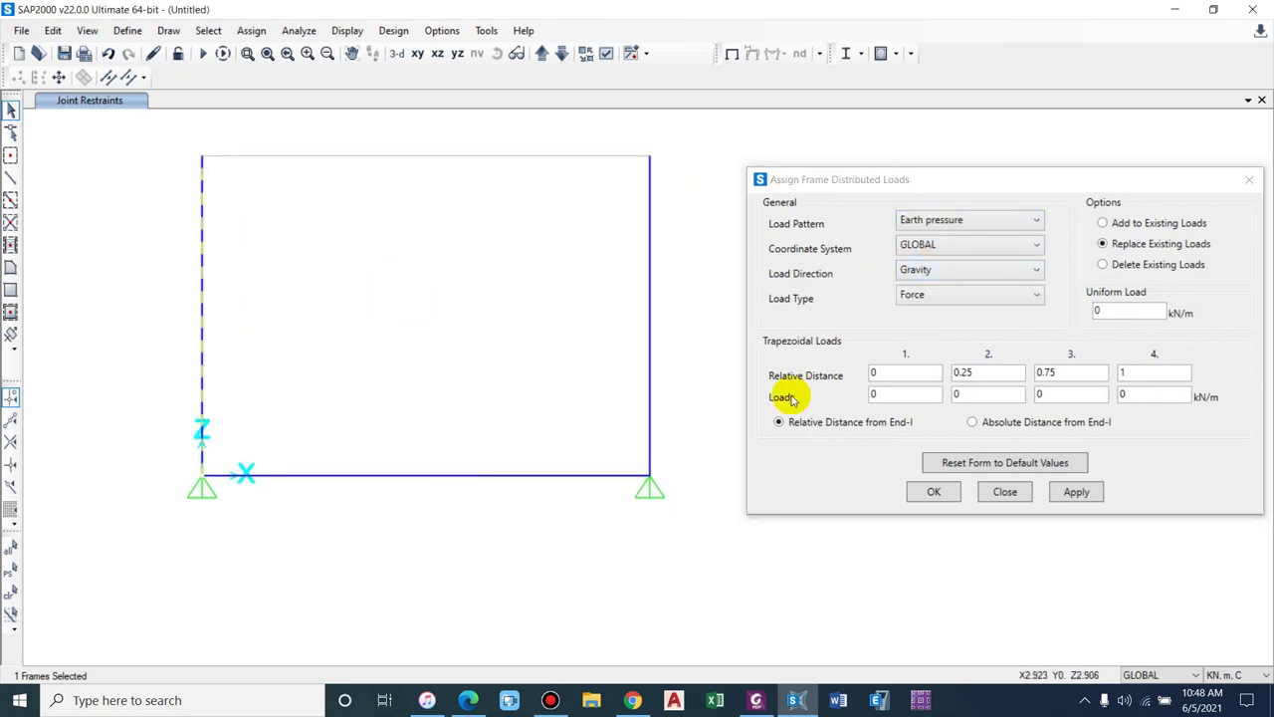
# - Set the earth pressure load's direction to X in the GLOBAL coordinate system
pyautogui.click(976, 191)
pyautogui.moveTo(977, 191); pyautogui.dragTo(977, 180)
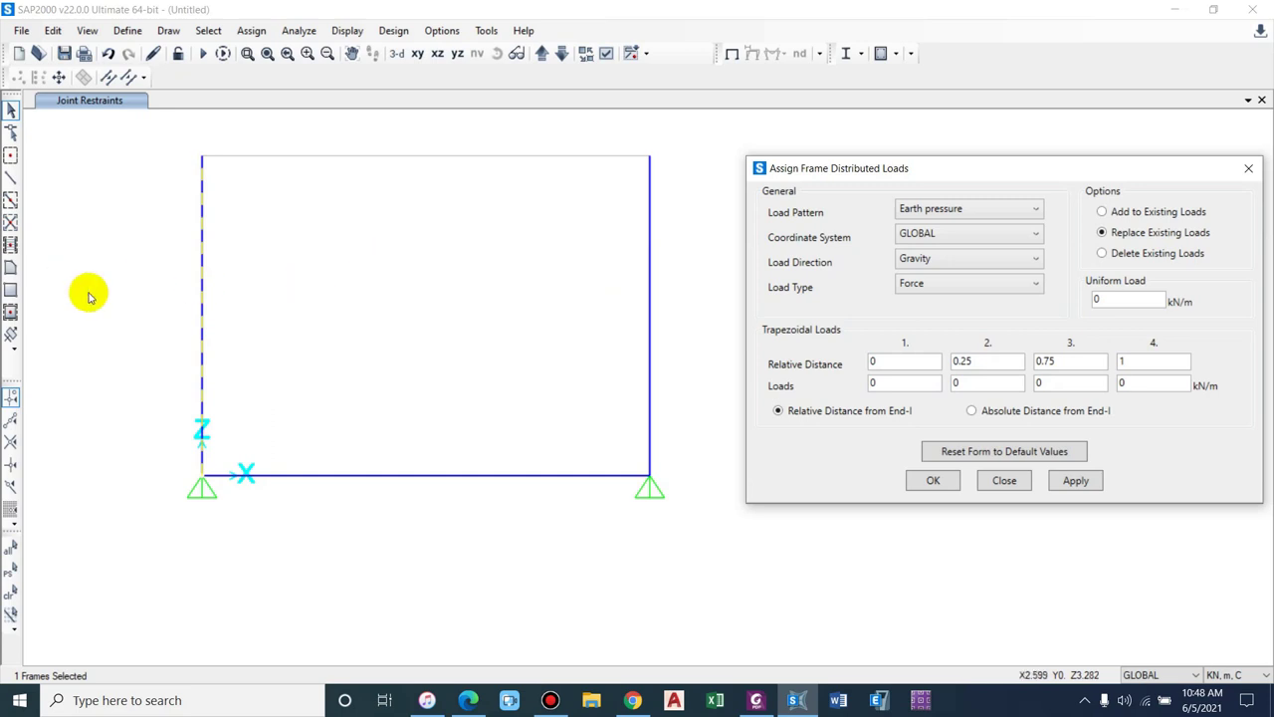
pyautogui.click(937, 260)
pyautogui.click(926, 278)
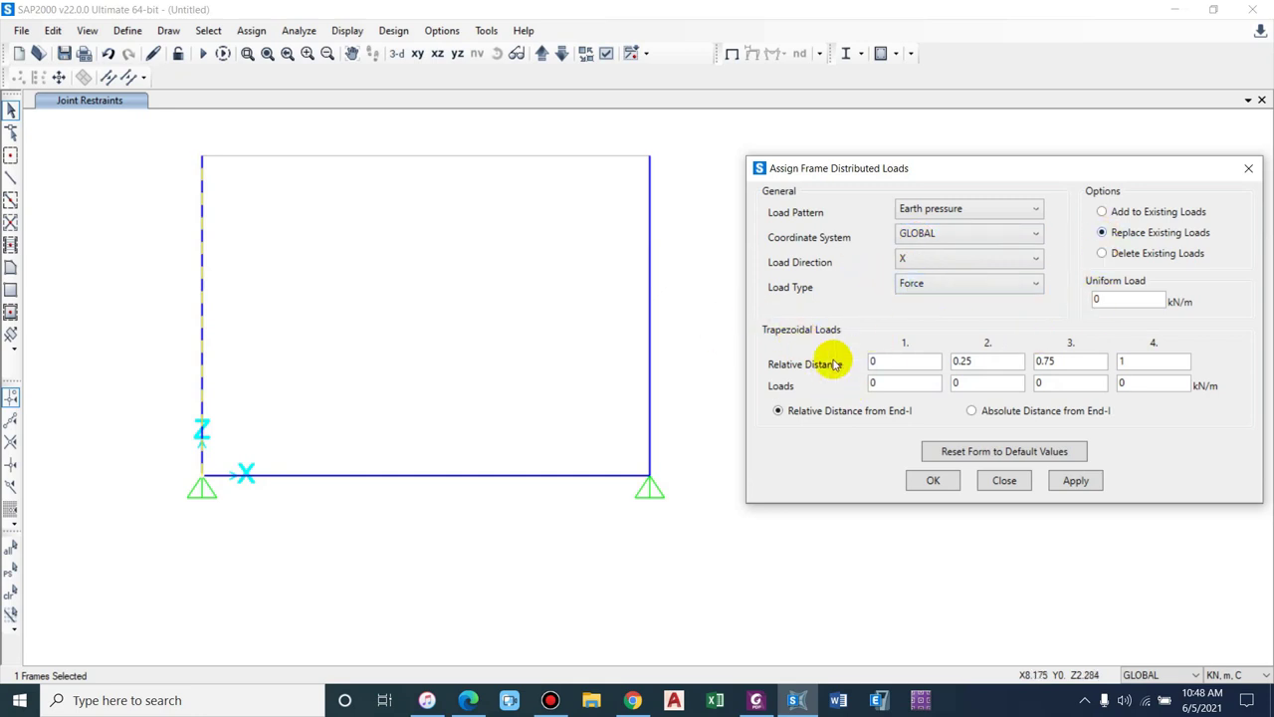
pyautogui.click(825, 469)
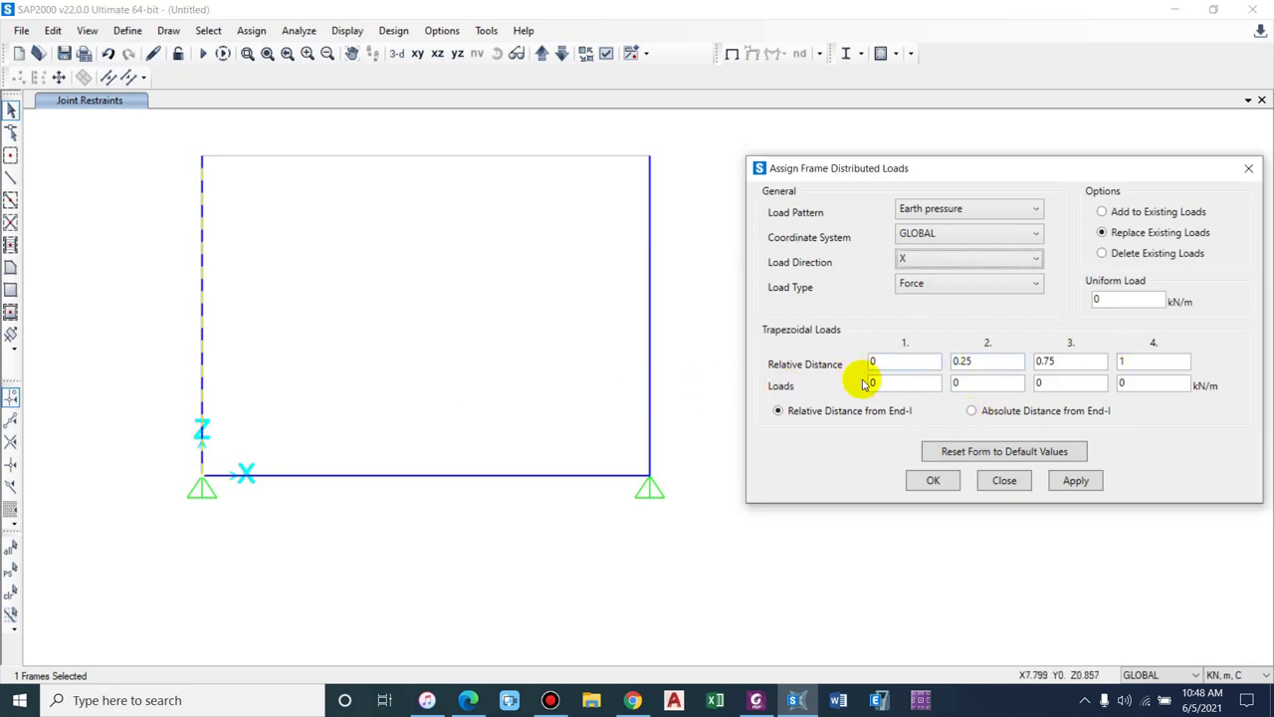
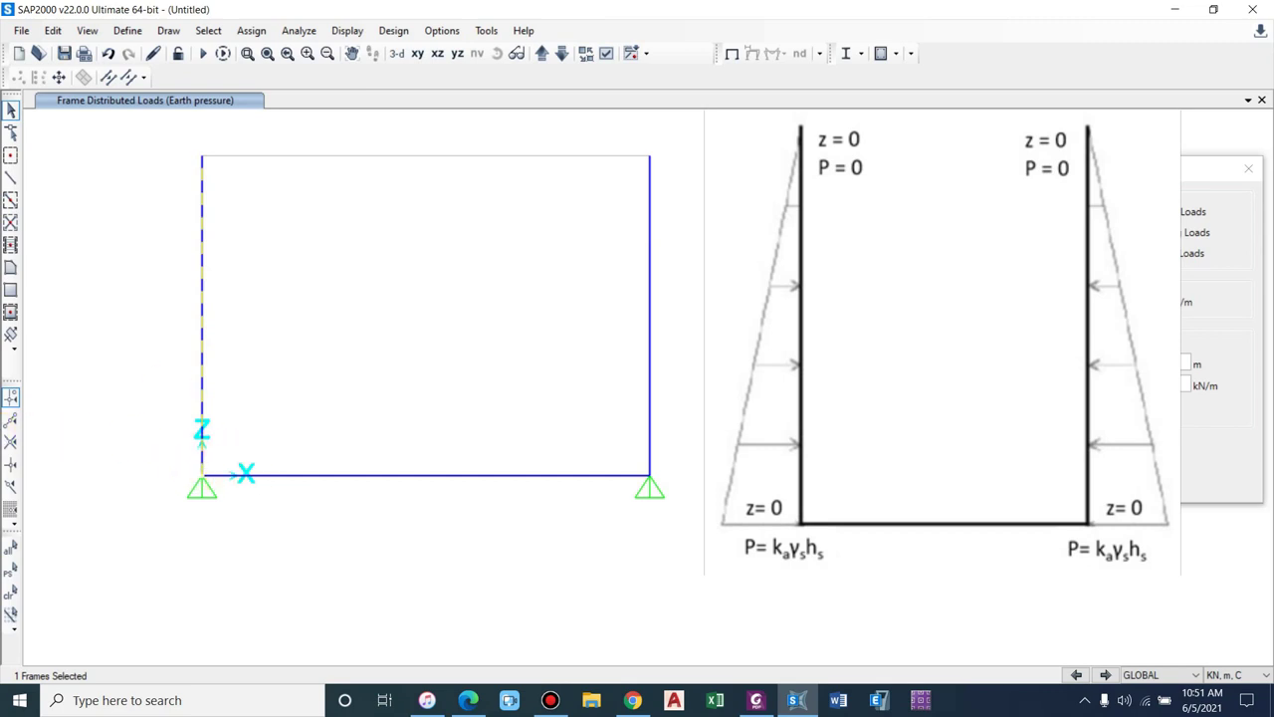
# - Define the triangular earth pressure using absolute distances, with 28.215 kN/m at 0 m and 0 kN/m at 4.5 m from End-I
pyautogui.click(971, 364)
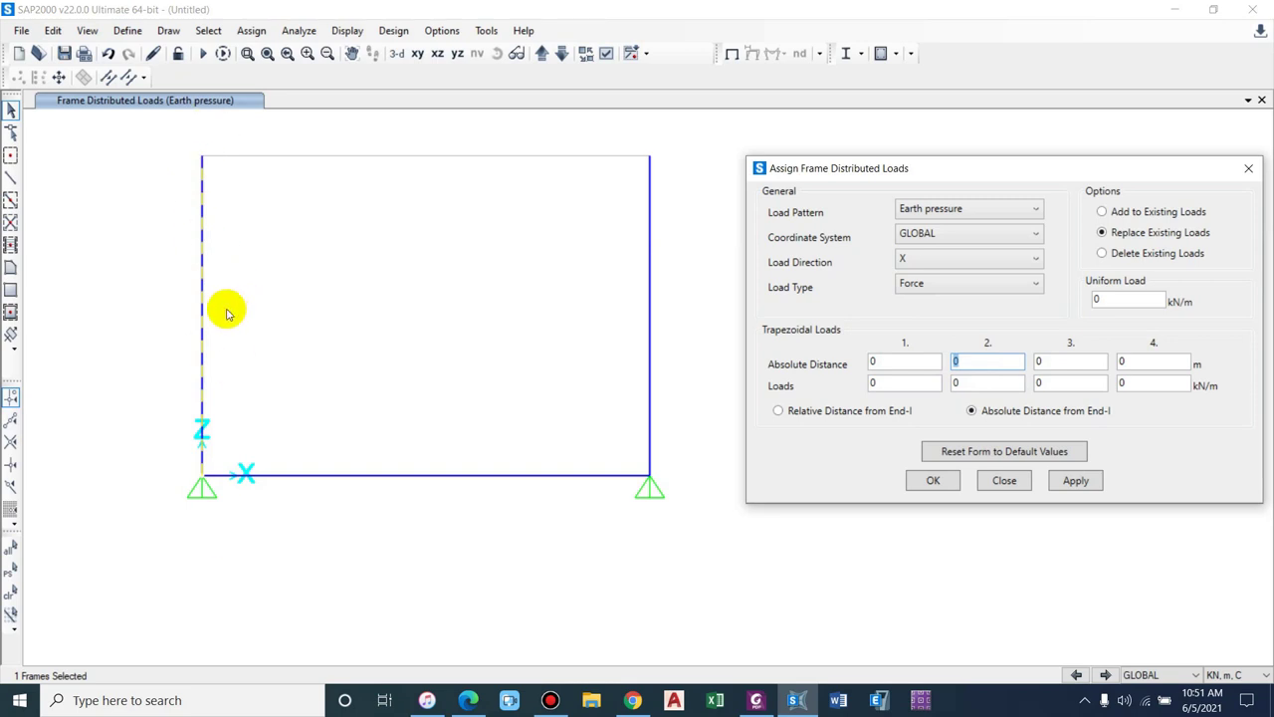
pyautogui.write('4')
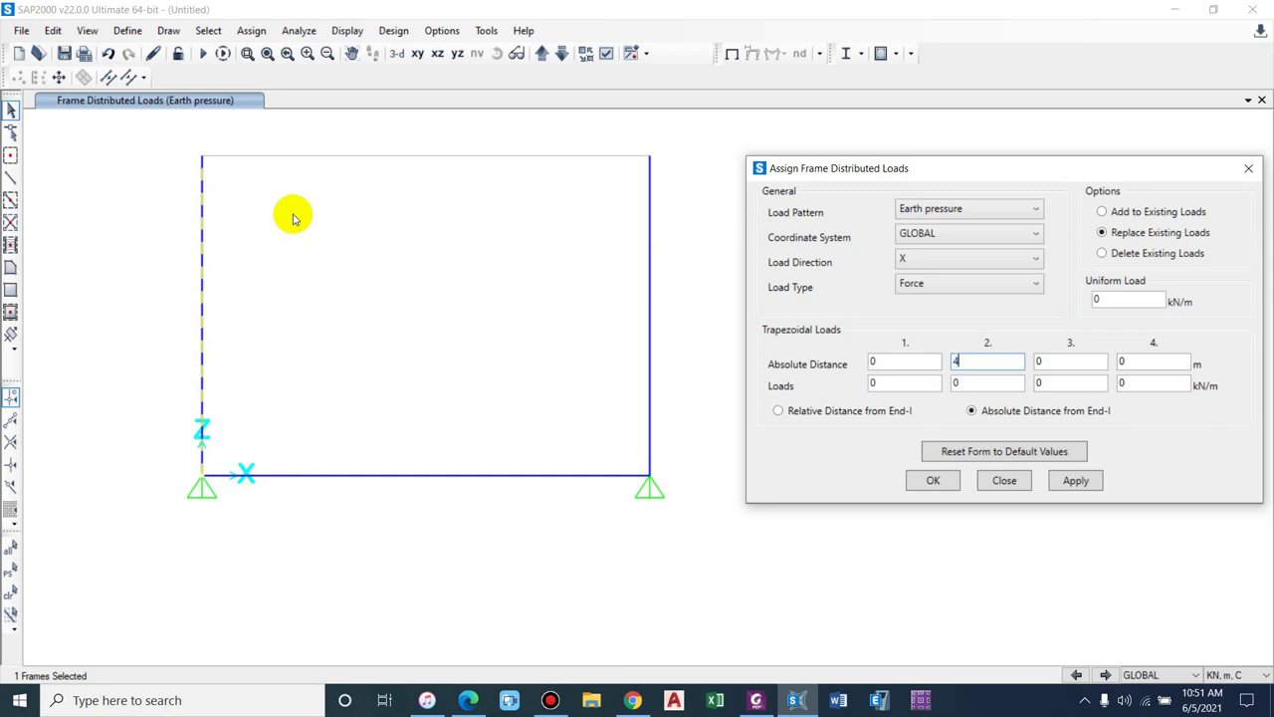
pyautogui.write('.5')
pyautogui.hotkey('shift', 'Tab')
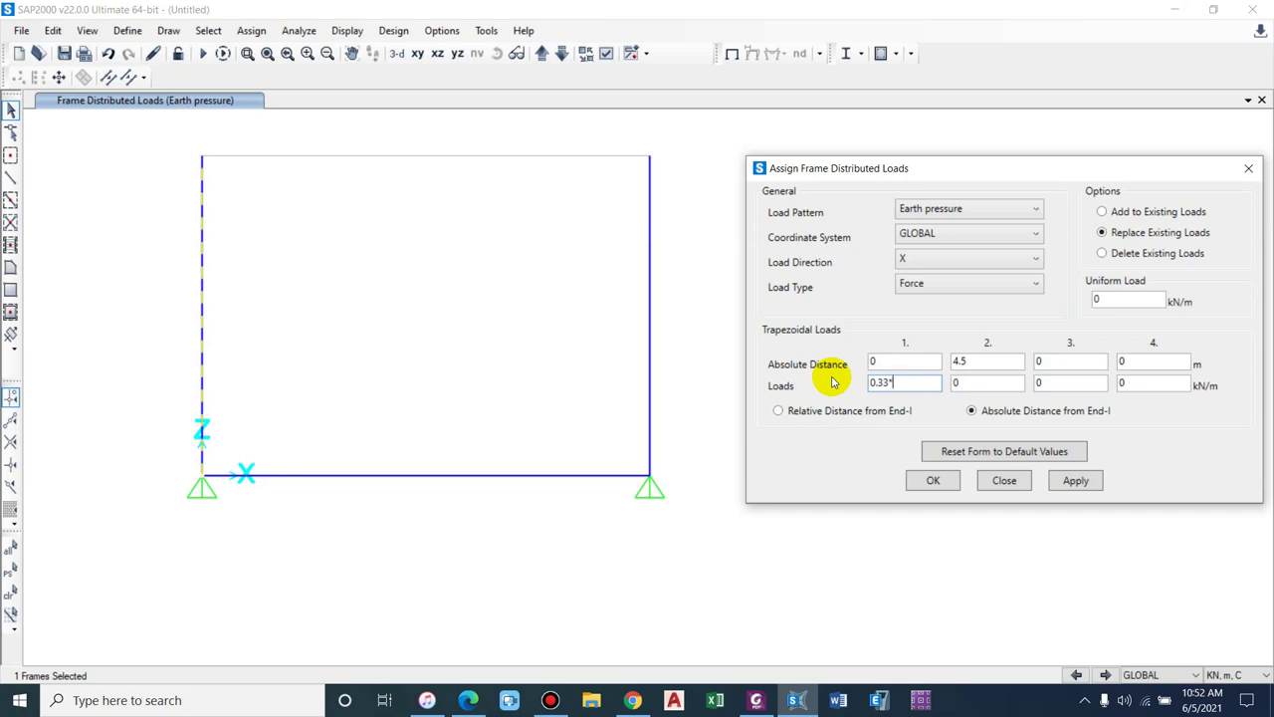
pyautogui.write('19*')
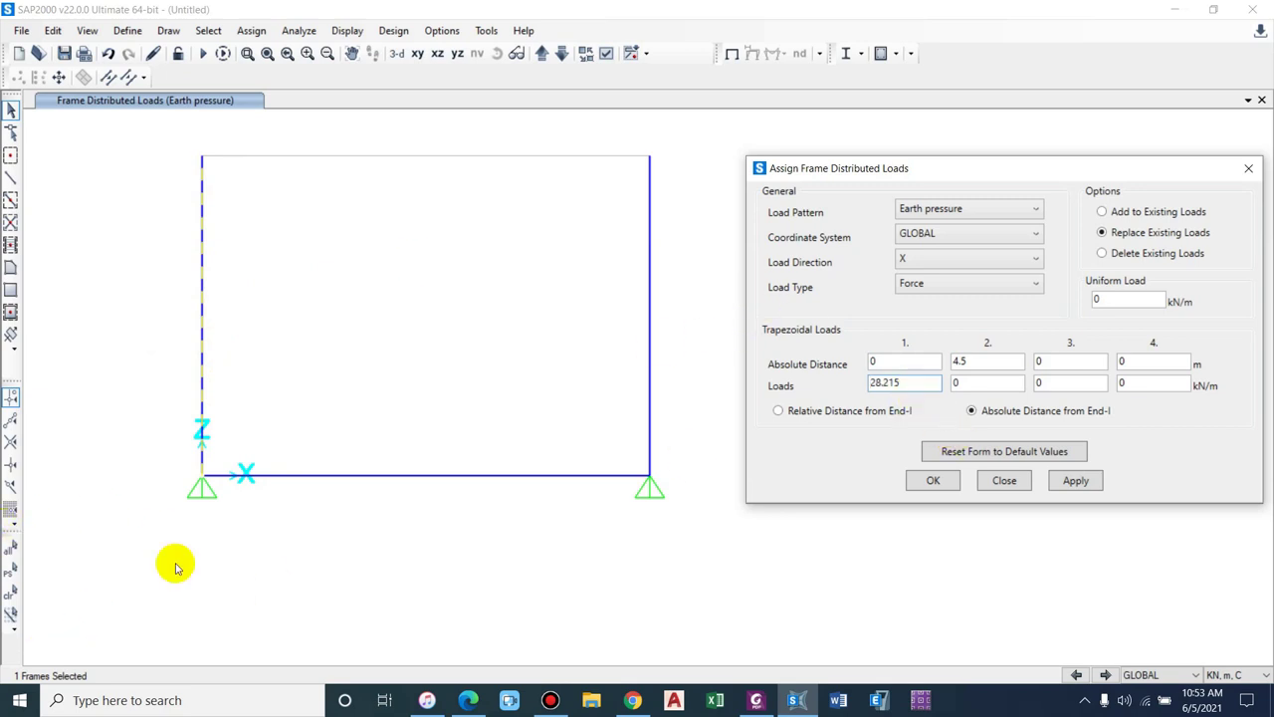
# - Apply the left wall's earth pressure, then assign the right wall the same triangular load with -28.215 kN/m at 0 m
pyautogui.click(647, 328)
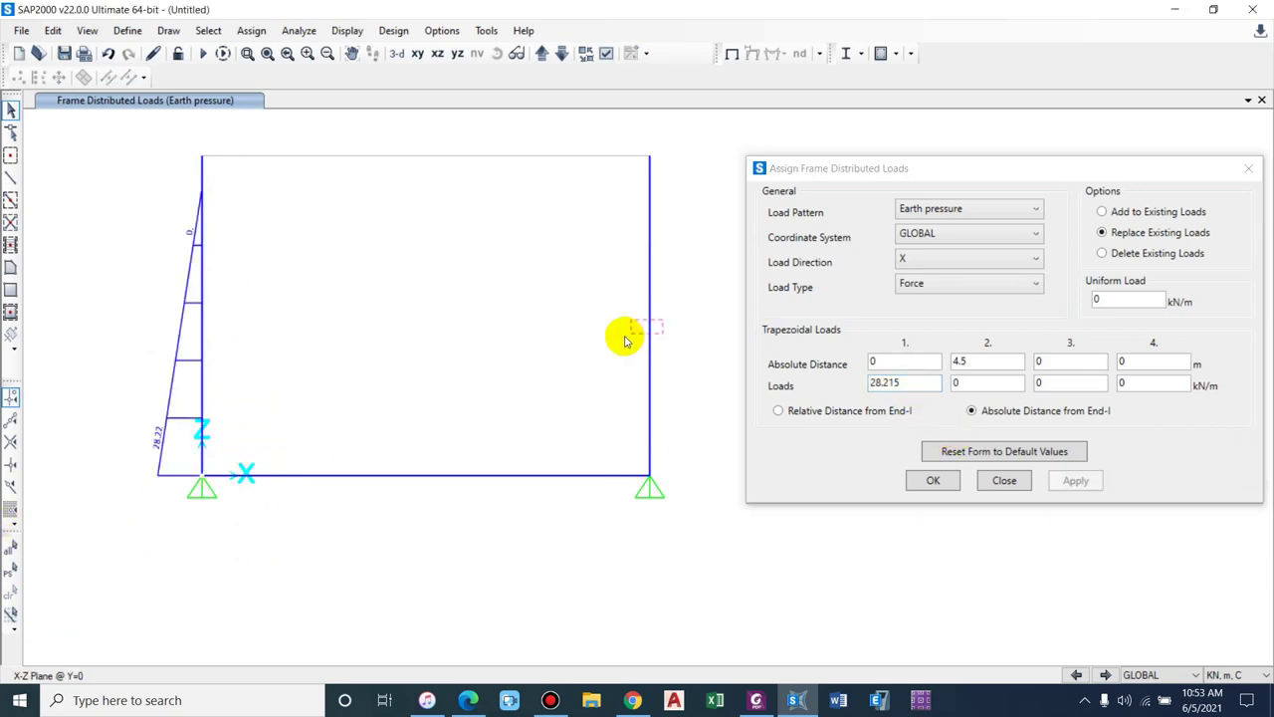
pyautogui.click(871, 383)
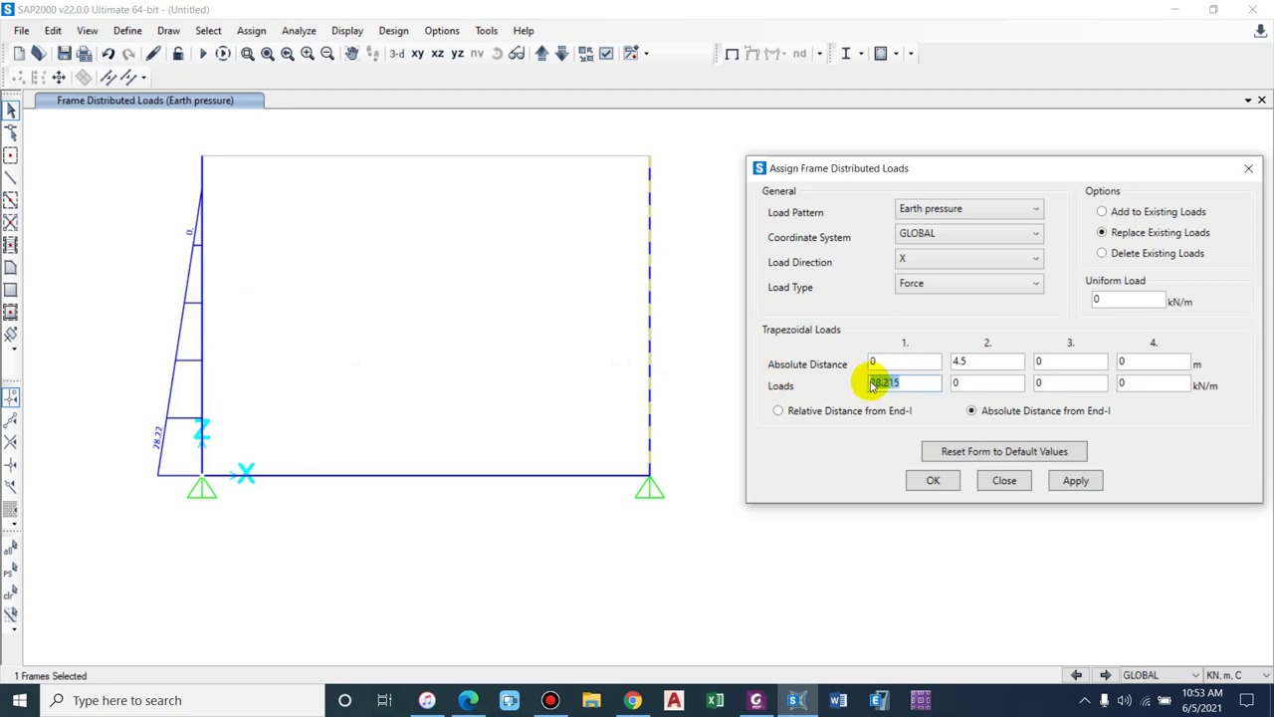
pyautogui.write('-')
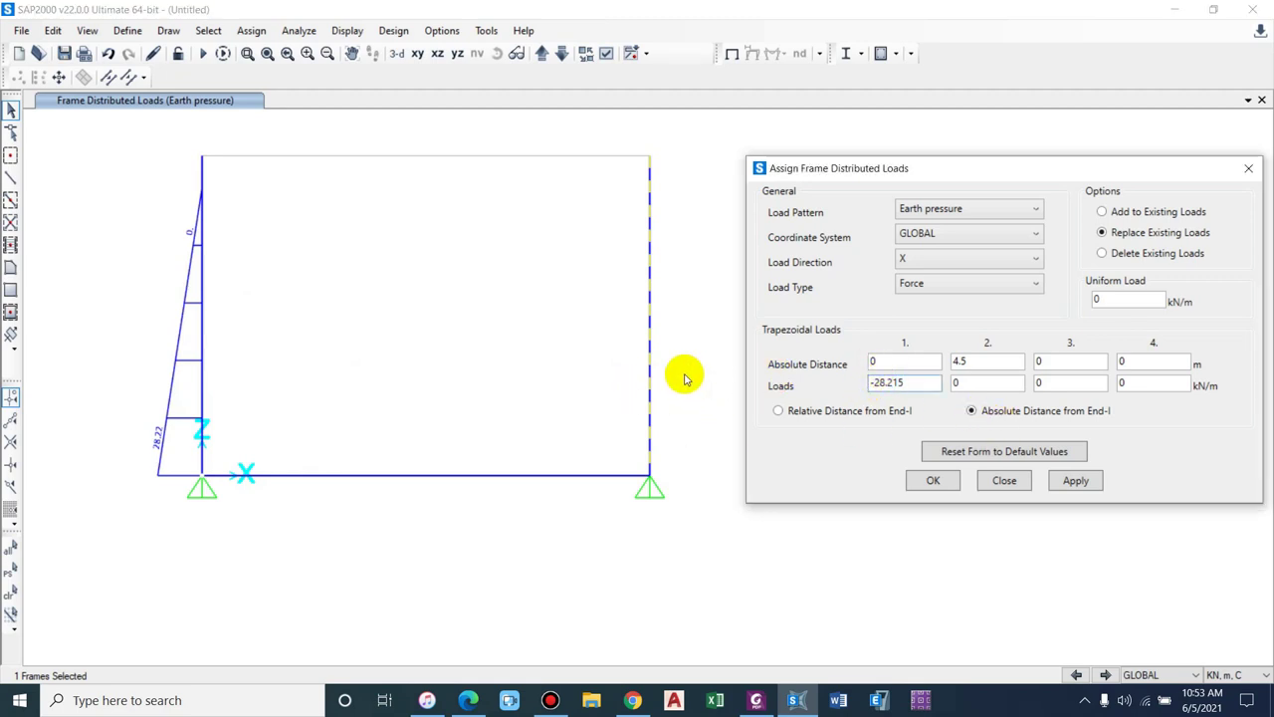
pyautogui.click(1078, 482)
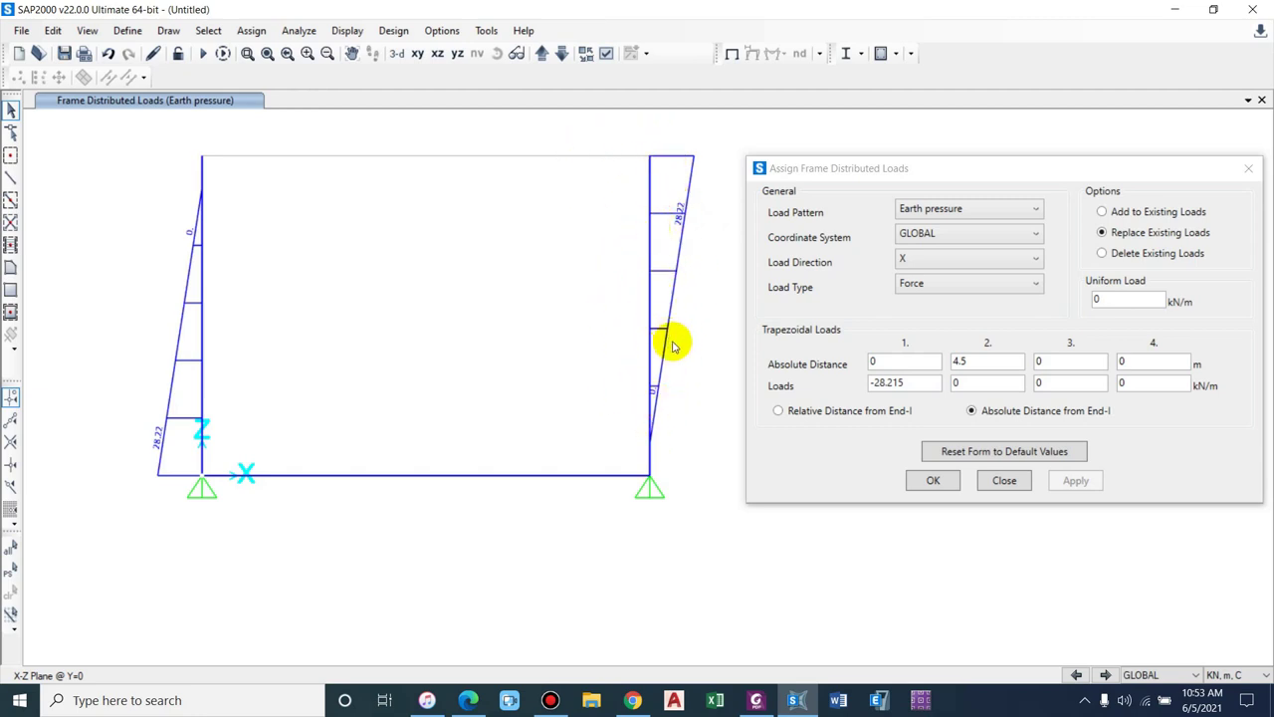
# - Replace the right wall with a WALL 0.5 frame drawn upward from its base and reassign the -28.215 kN/m triangular earth pressure
pyautogui.click(648, 318)
pyautogui.click(11, 179)
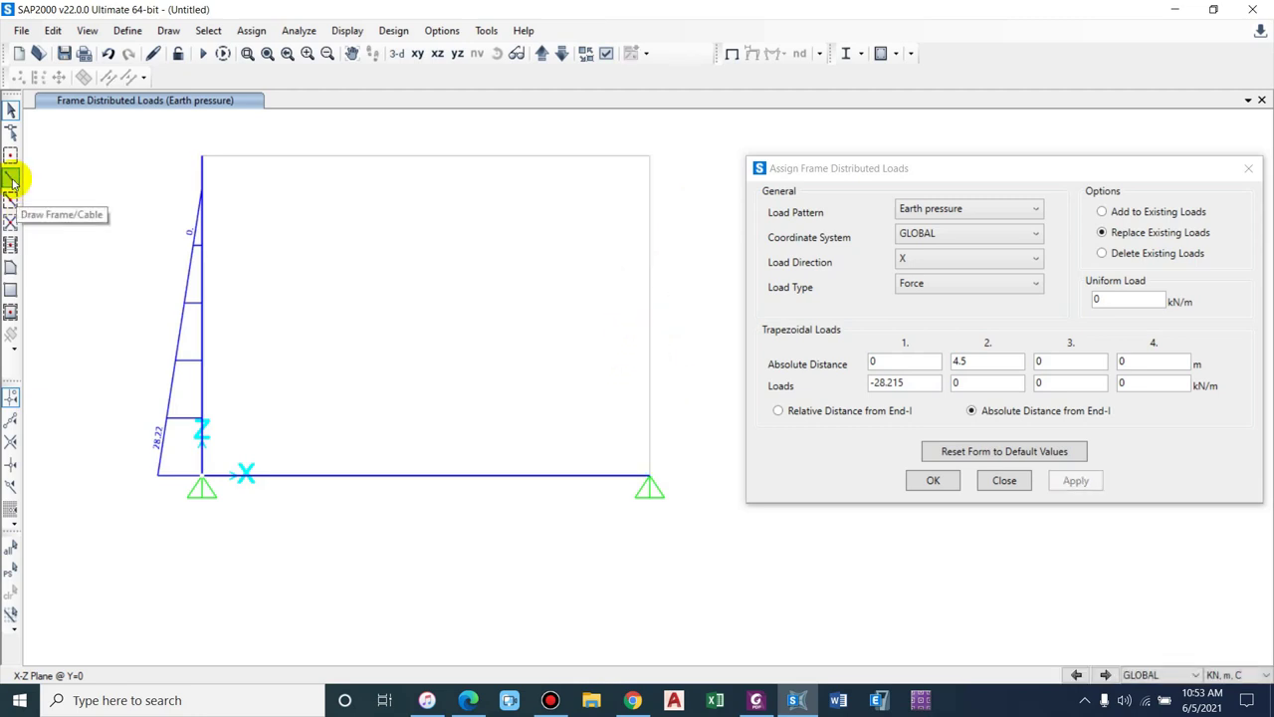
pyautogui.click(11, 179)
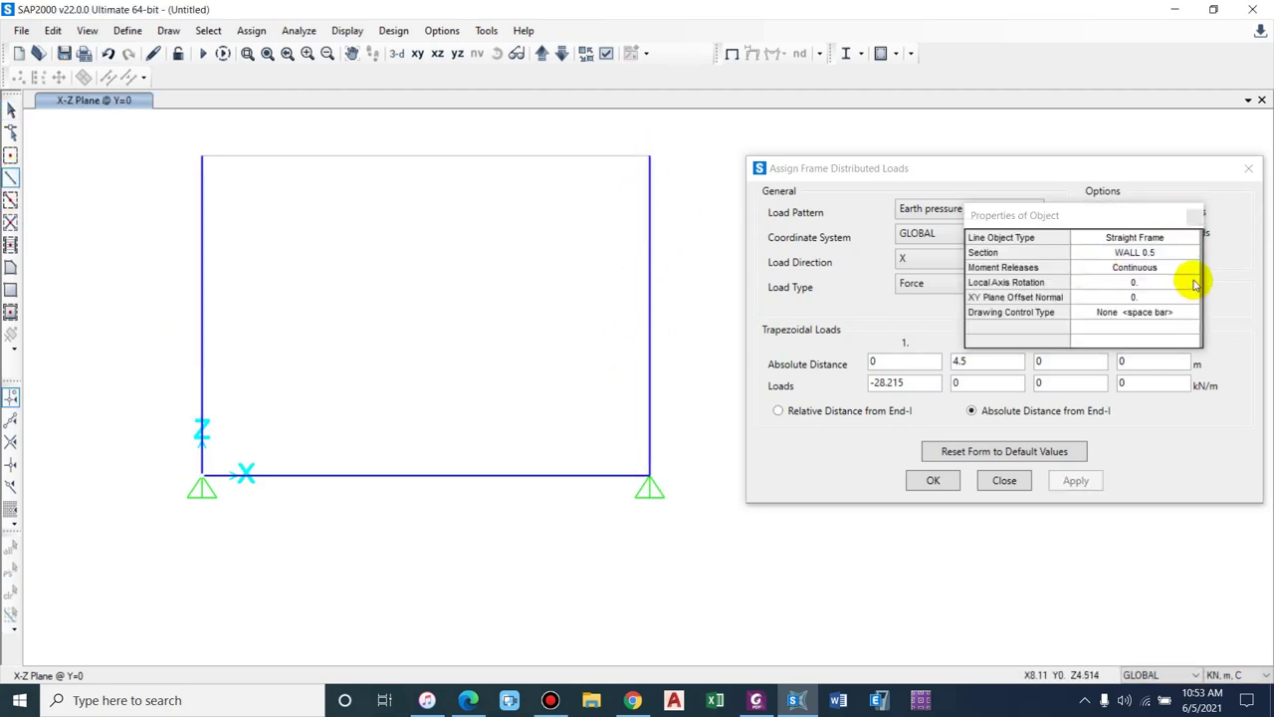
pyautogui.click(1194, 216)
pyautogui.click(649, 304)
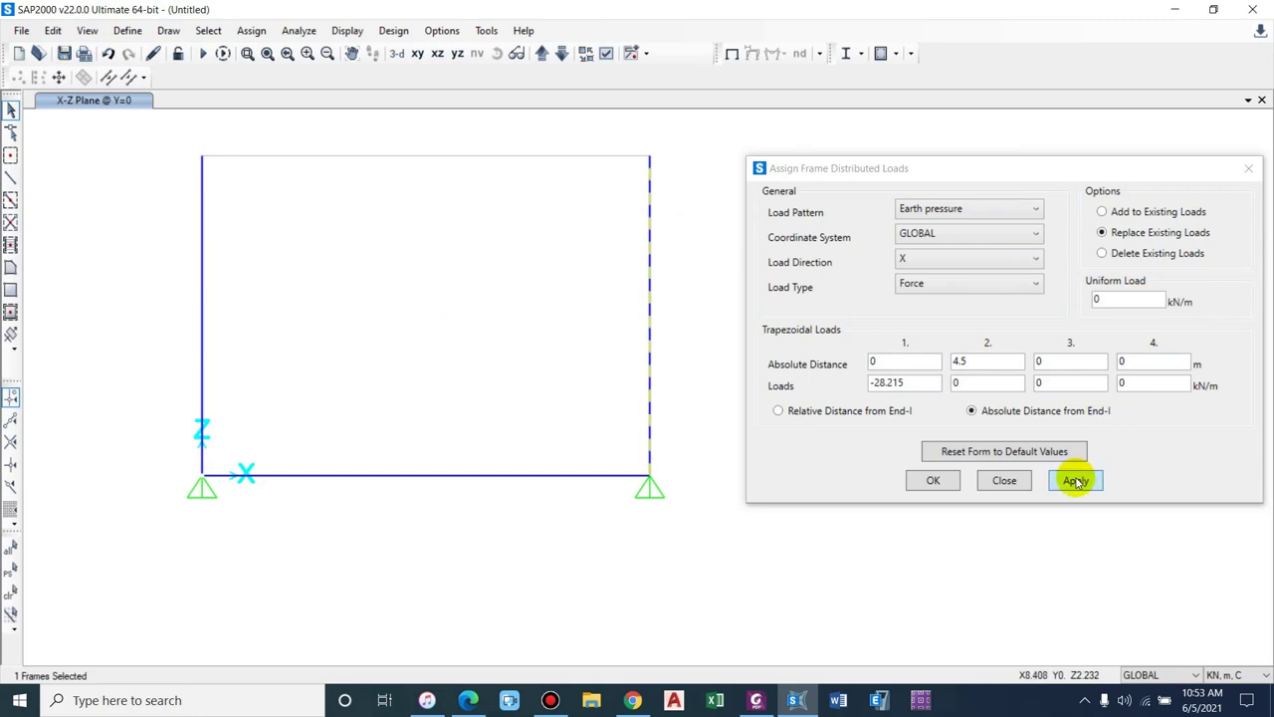
pyautogui.click(1075, 480)
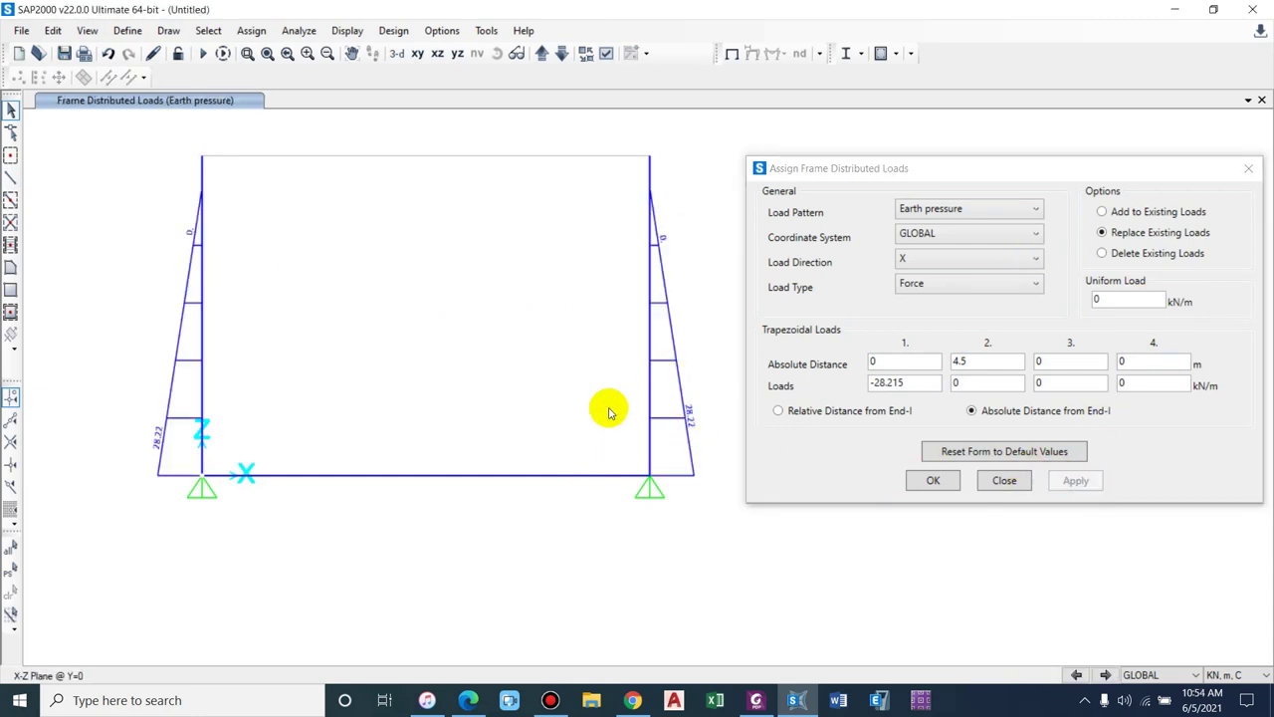
# - Assign the right wall a triangular water pressure load in X, with 44.145 kN/m at 0 m and 0 kN/m at 4.5 m
pyautogui.click(192, 323)
pyautogui.click(929, 208)
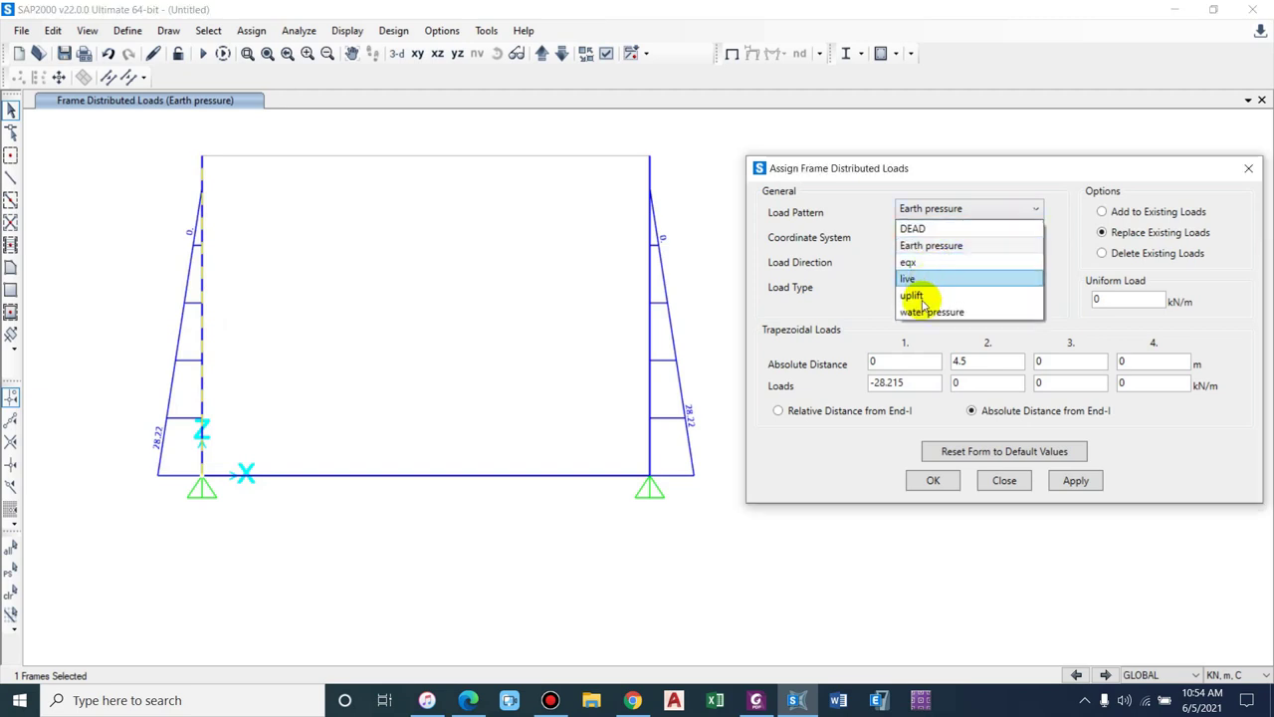
pyautogui.click(930, 303)
pyautogui.click(257, 361)
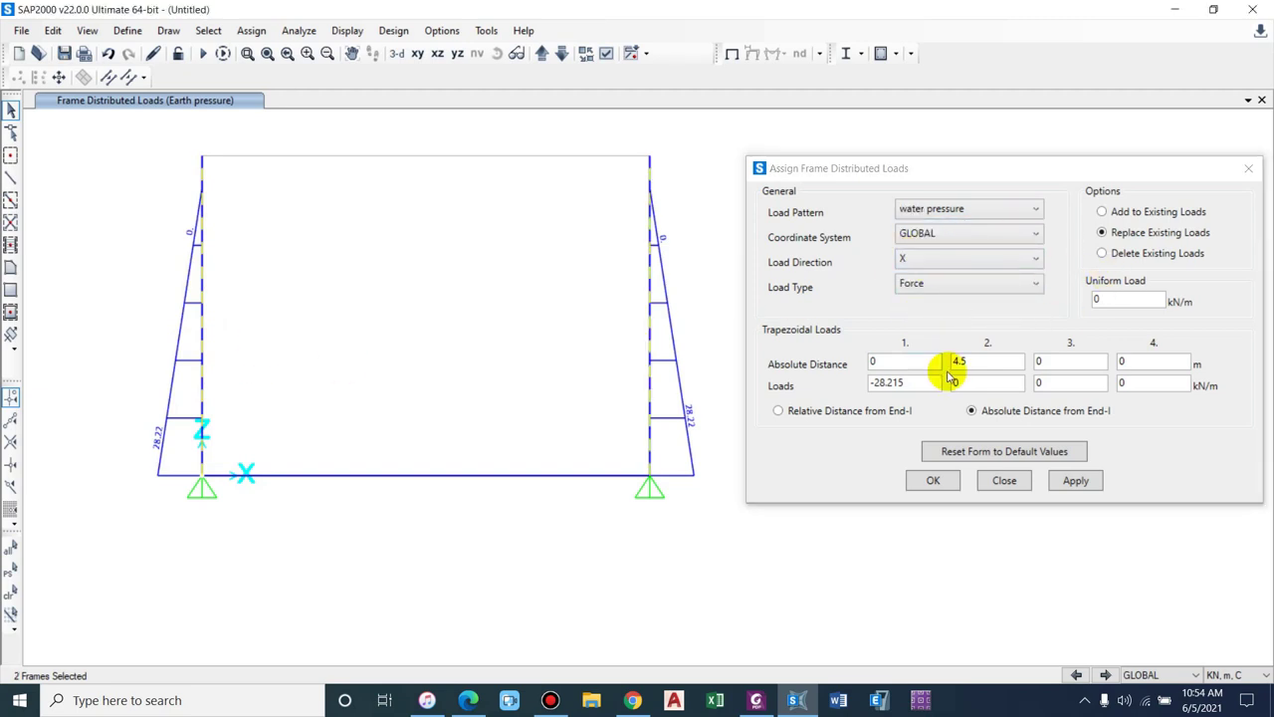
pyautogui.click(985, 363)
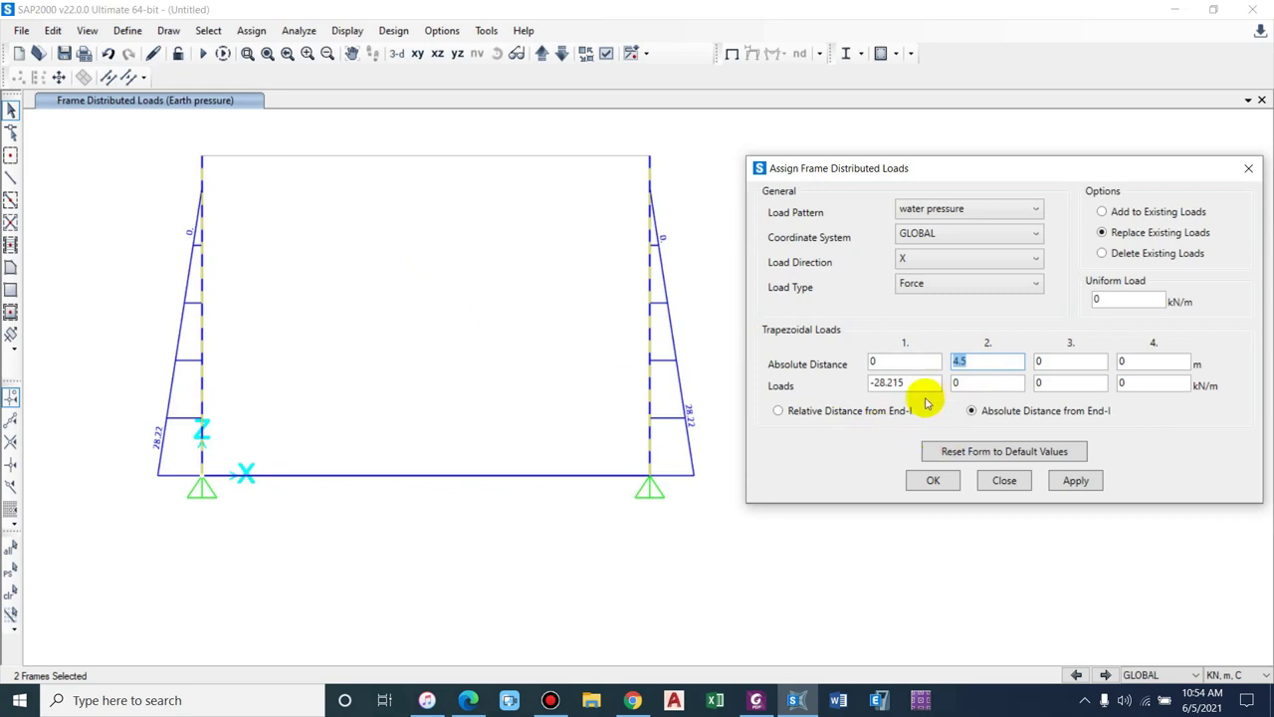
pyautogui.moveTo(916, 386); pyautogui.dragTo(569, 370)
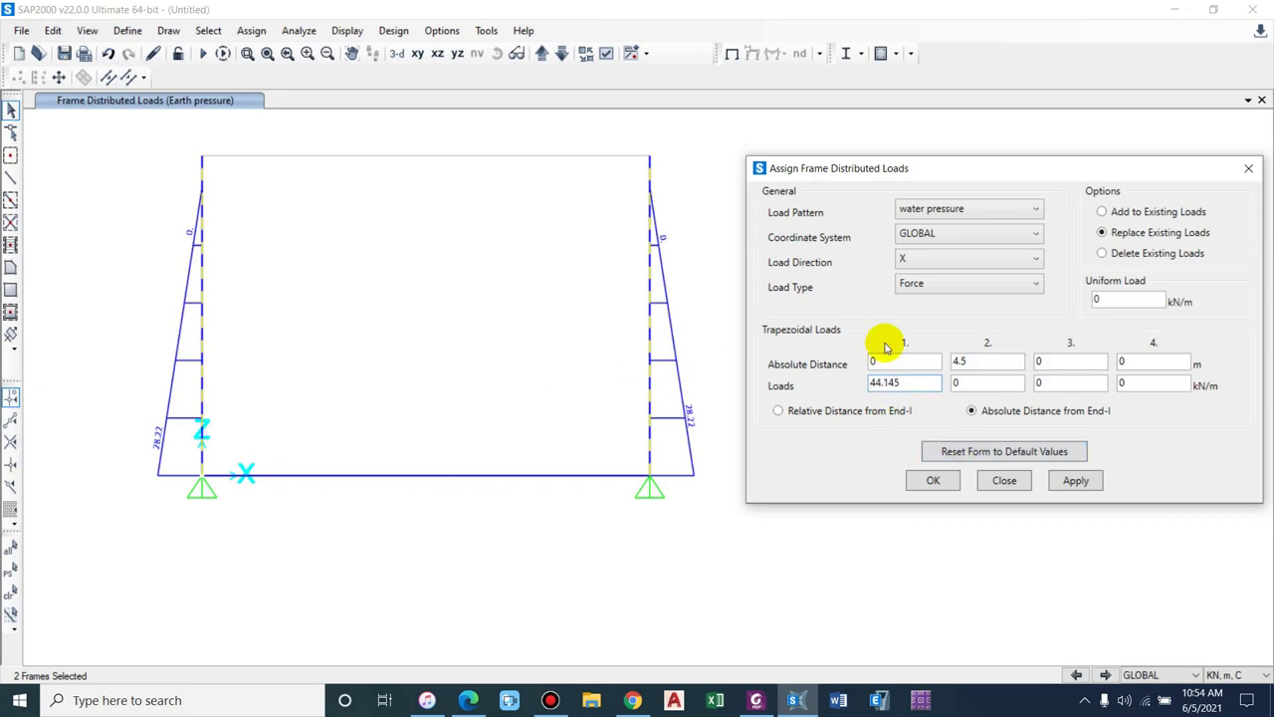
pyautogui.click(212, 496)
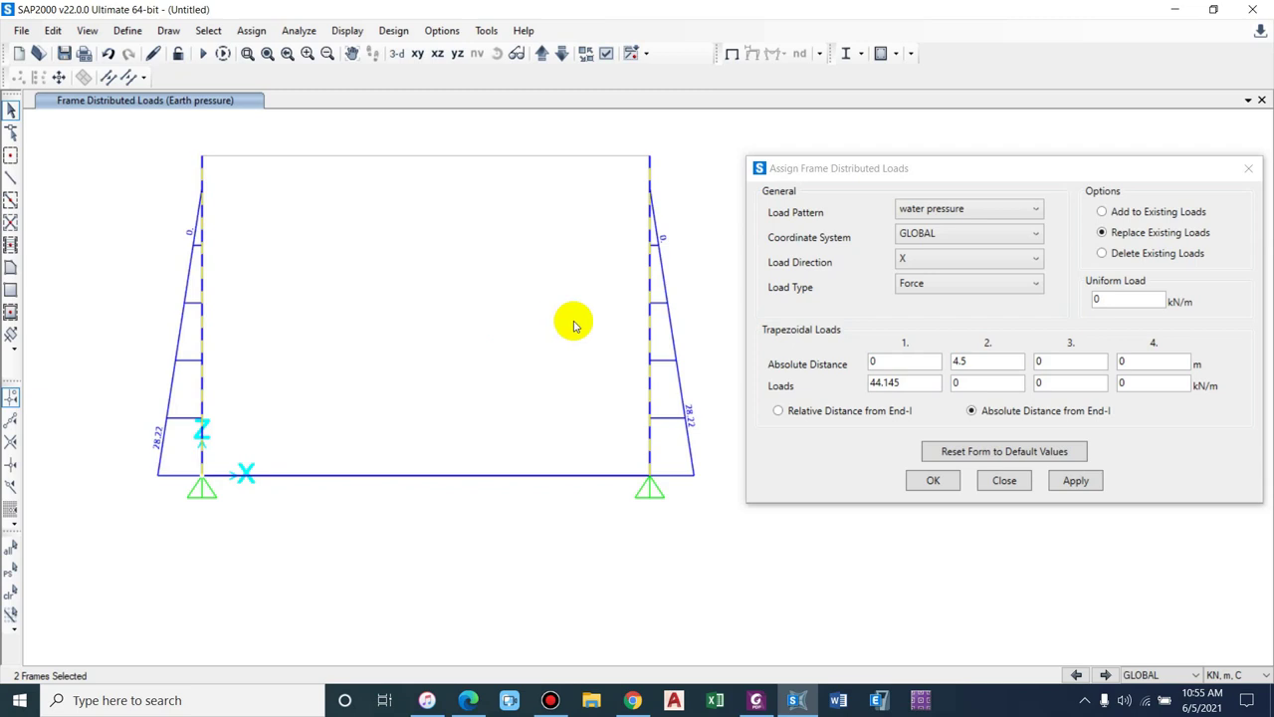
pyautogui.click(649, 298)
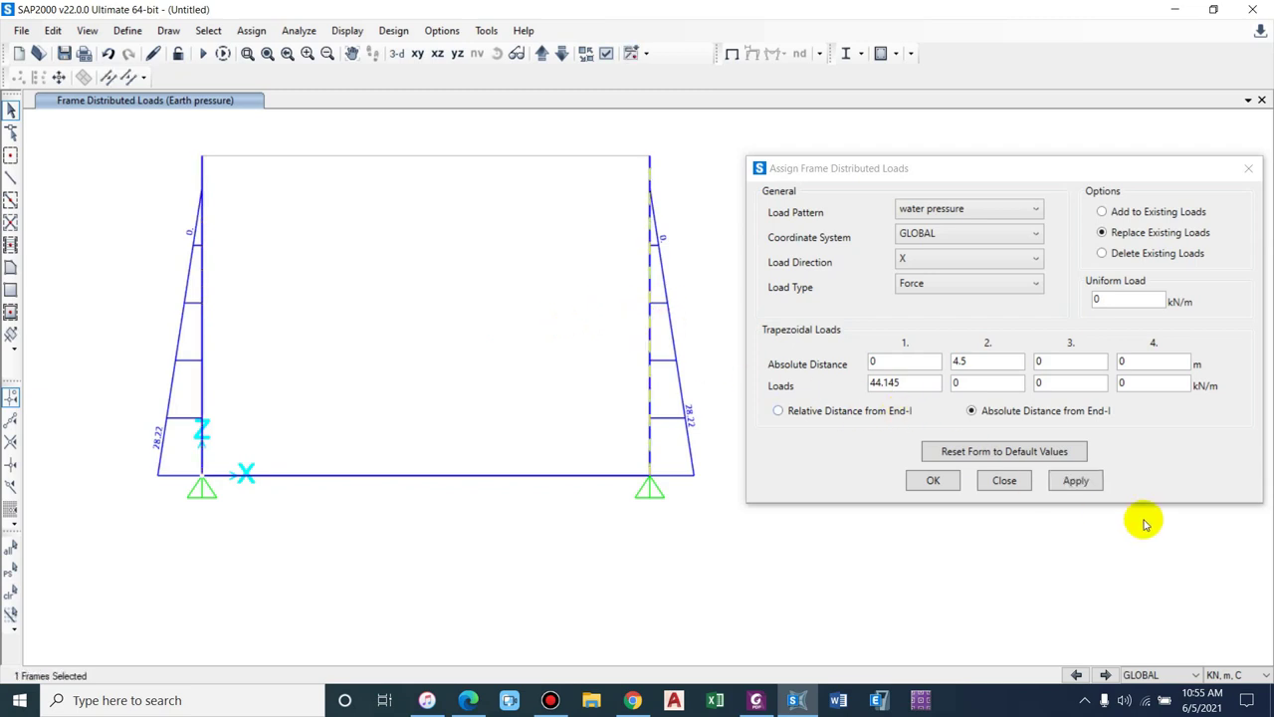
pyautogui.click(1087, 483)
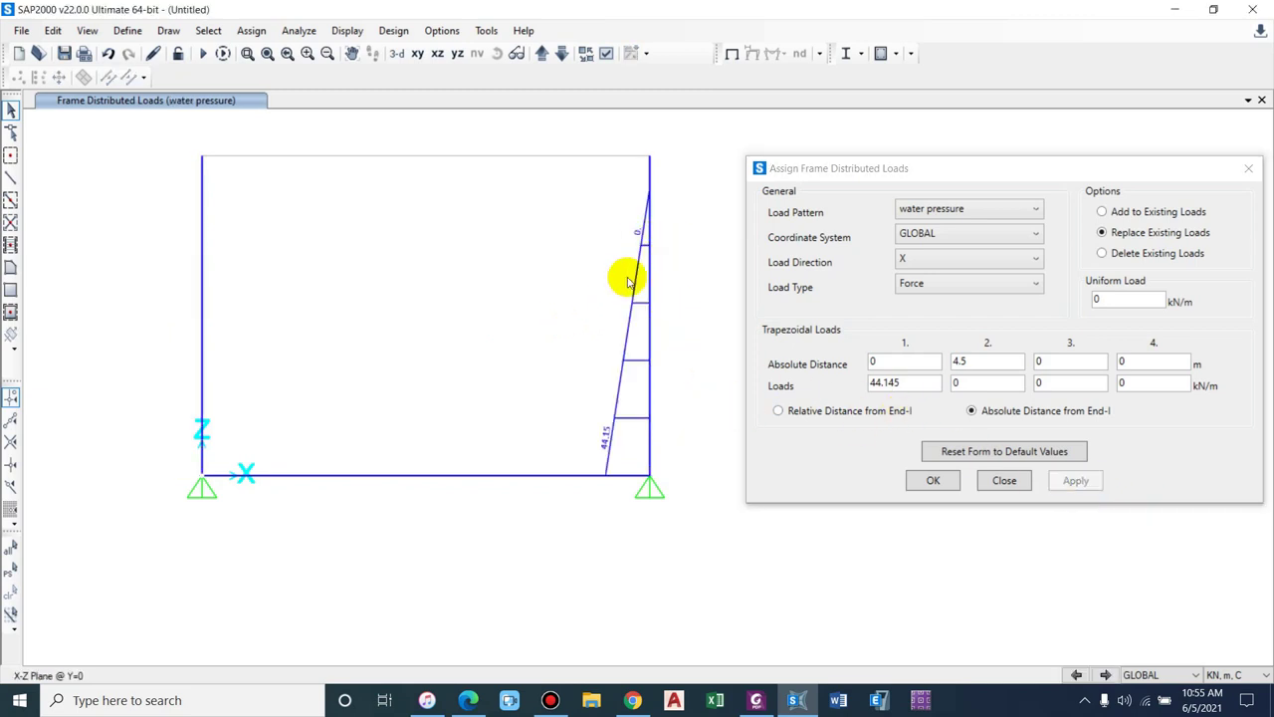
# - Assign the left wall a triangular water pressure load in X with -44.145 kN/m at 0 m and 0 kN/m at 4.5 m
pyautogui.click(202, 328)
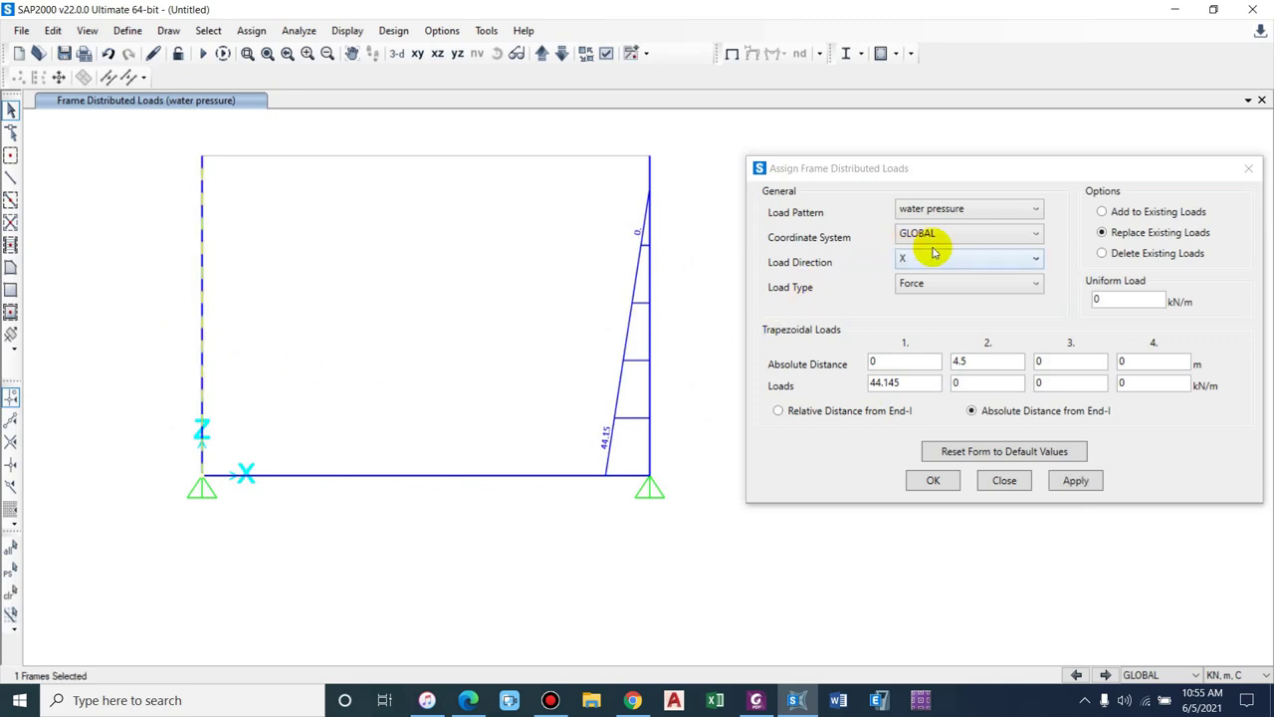
pyautogui.click(872, 383)
pyautogui.write('-')
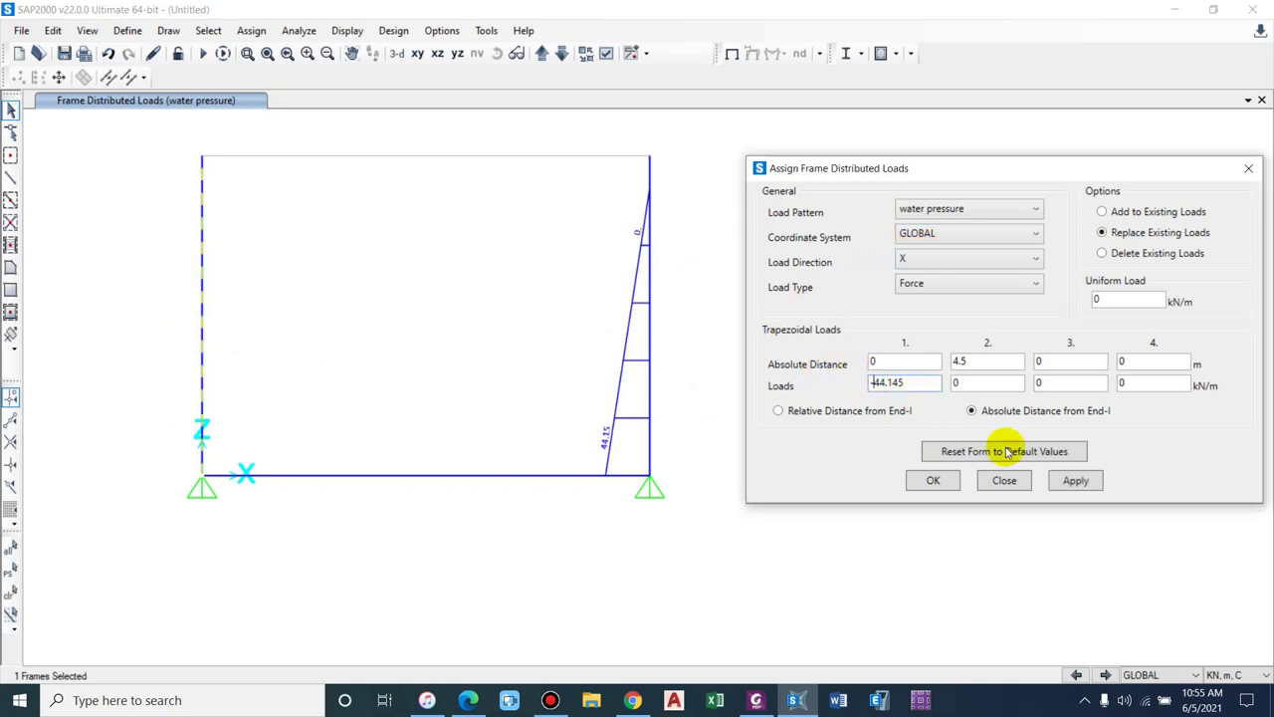
pyautogui.click(1080, 481)
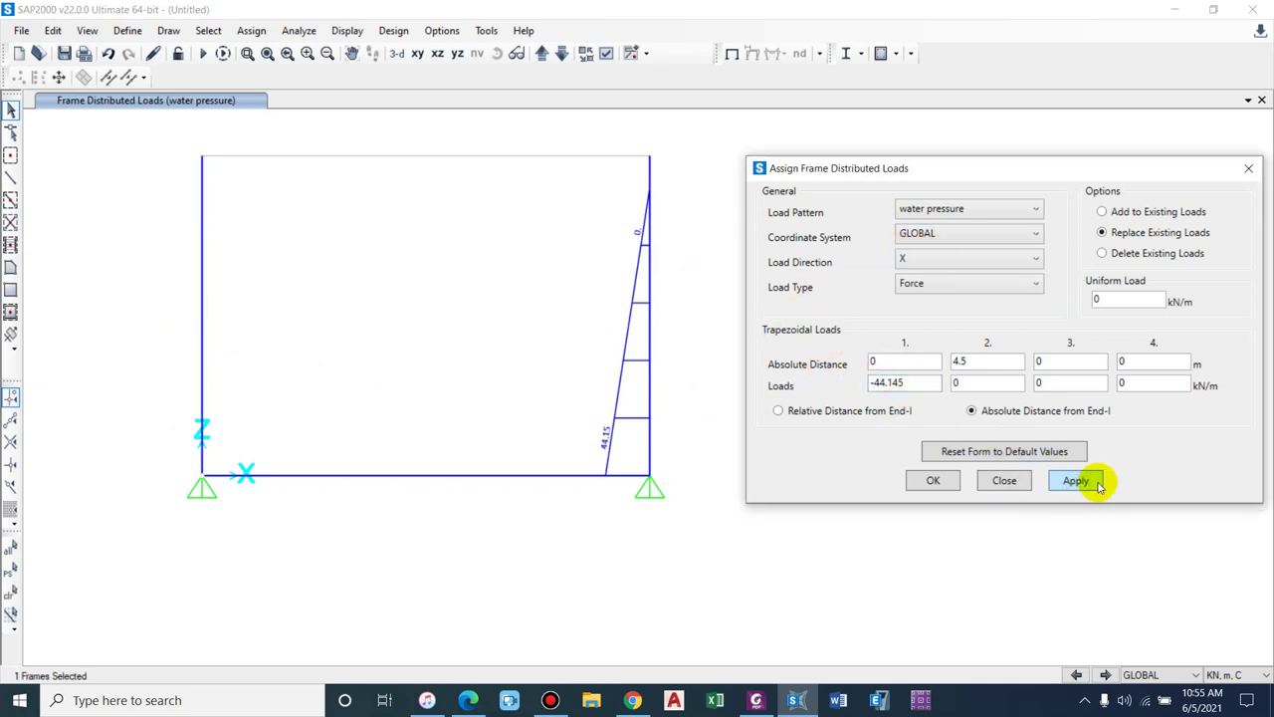
# - Select the base slab and reset the first trapezoidal load and the second absolute distance to 0
pyautogui.click(518, 476)
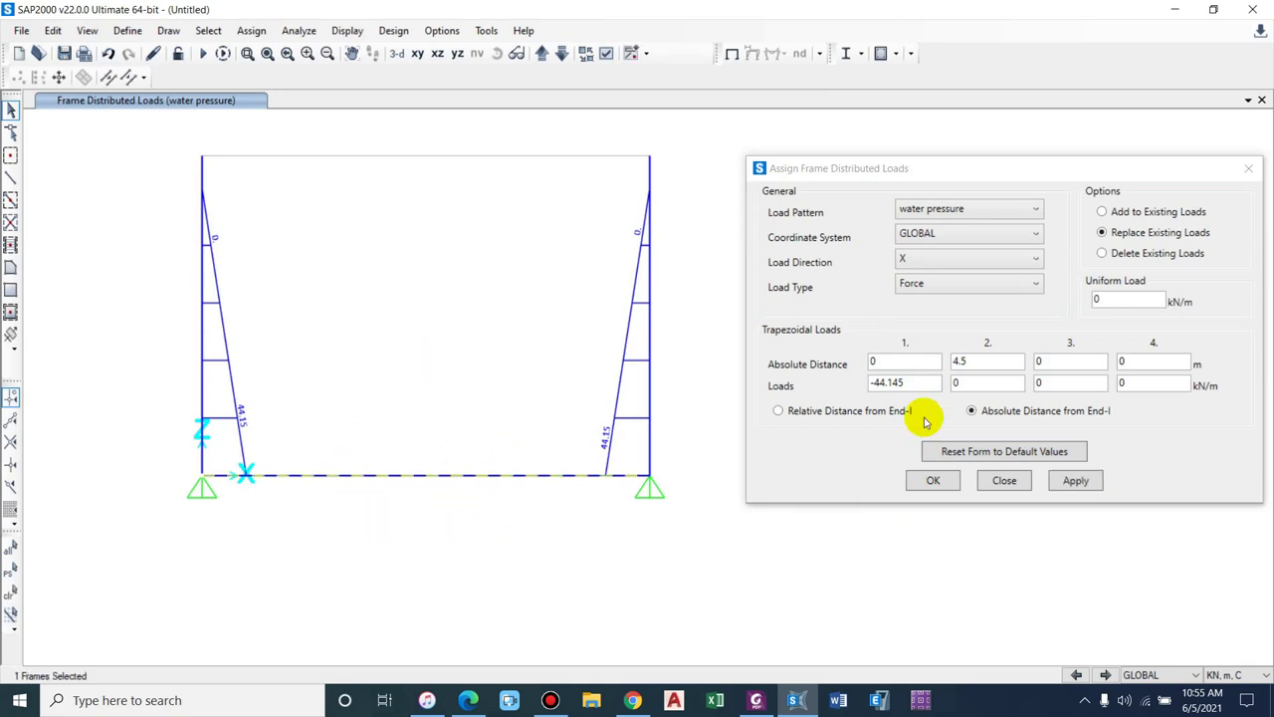
pyautogui.moveTo(922, 384); pyautogui.dragTo(835, 386)
pyautogui.hotkey('ctrl', 'c')
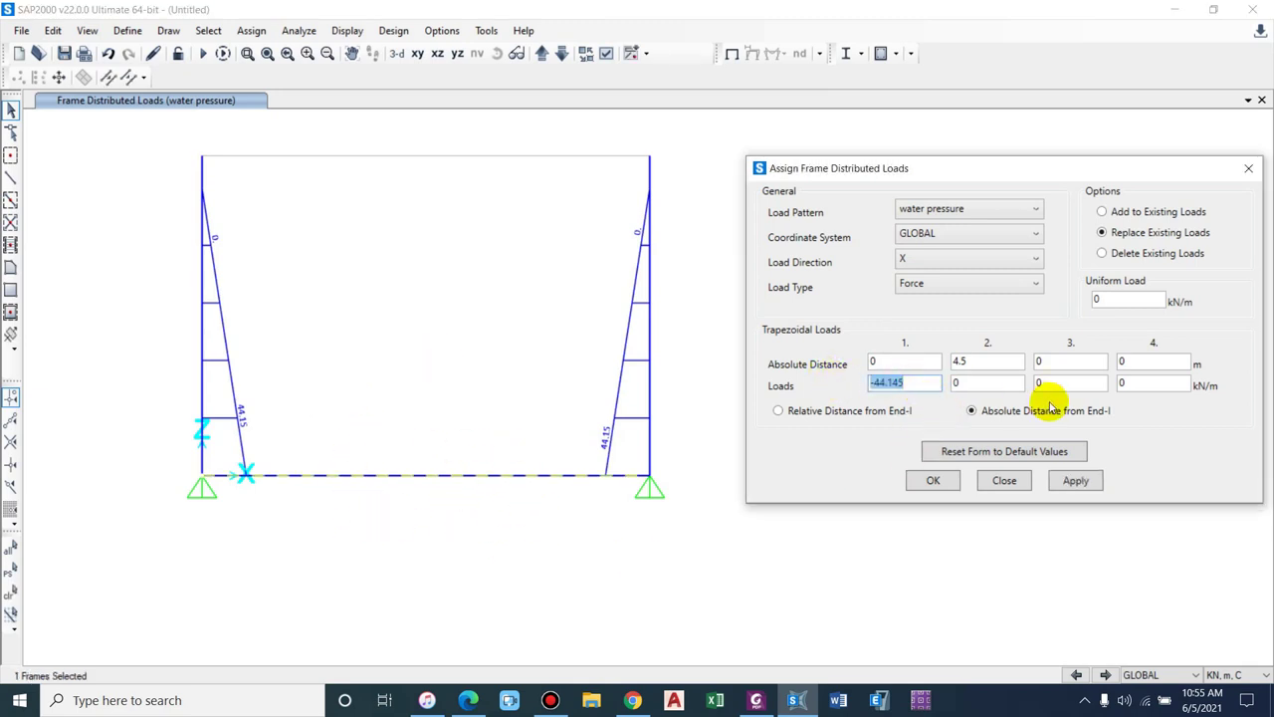
pyautogui.write('0')
pyautogui.doubleClick(995, 363)
pyautogui.write('0')
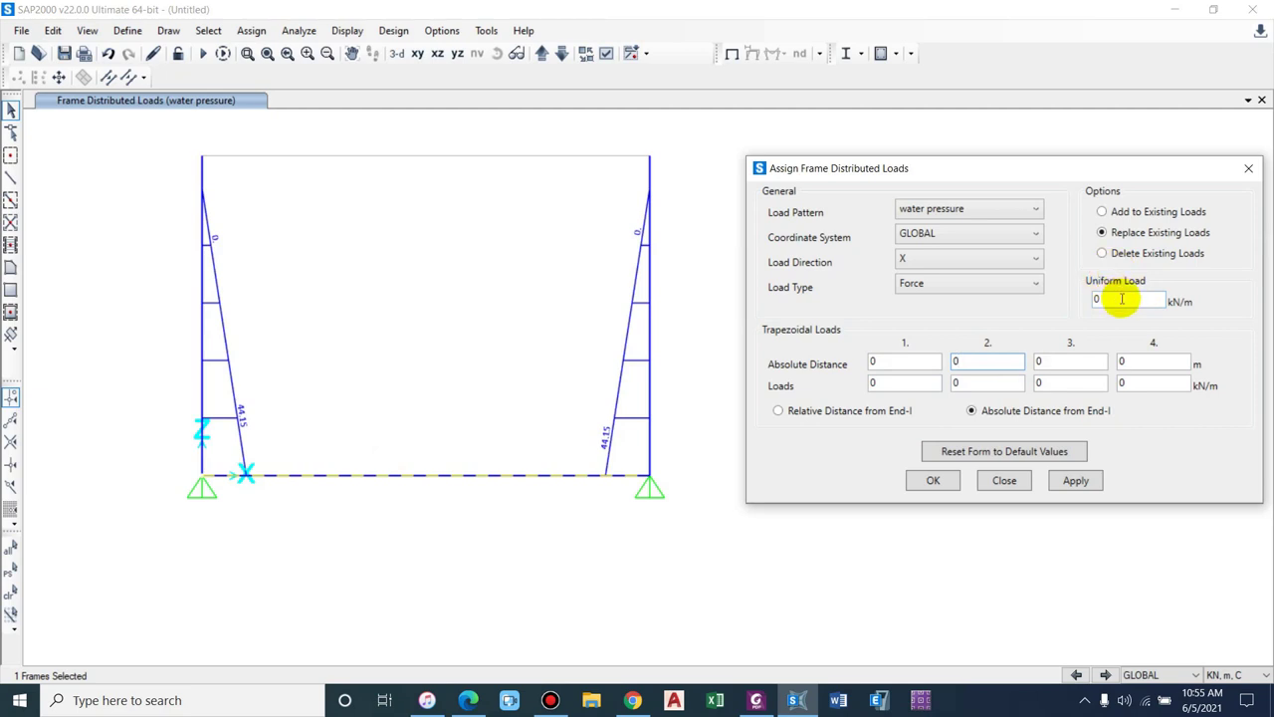
# - Assign the base slab a uniform water pressure load of 44.145 kN/m in the Gravity direction
pyautogui.doubleClick(1121, 299)
pyautogui.hotkey('ctrl', 'v')
pyautogui.click(1096, 298)
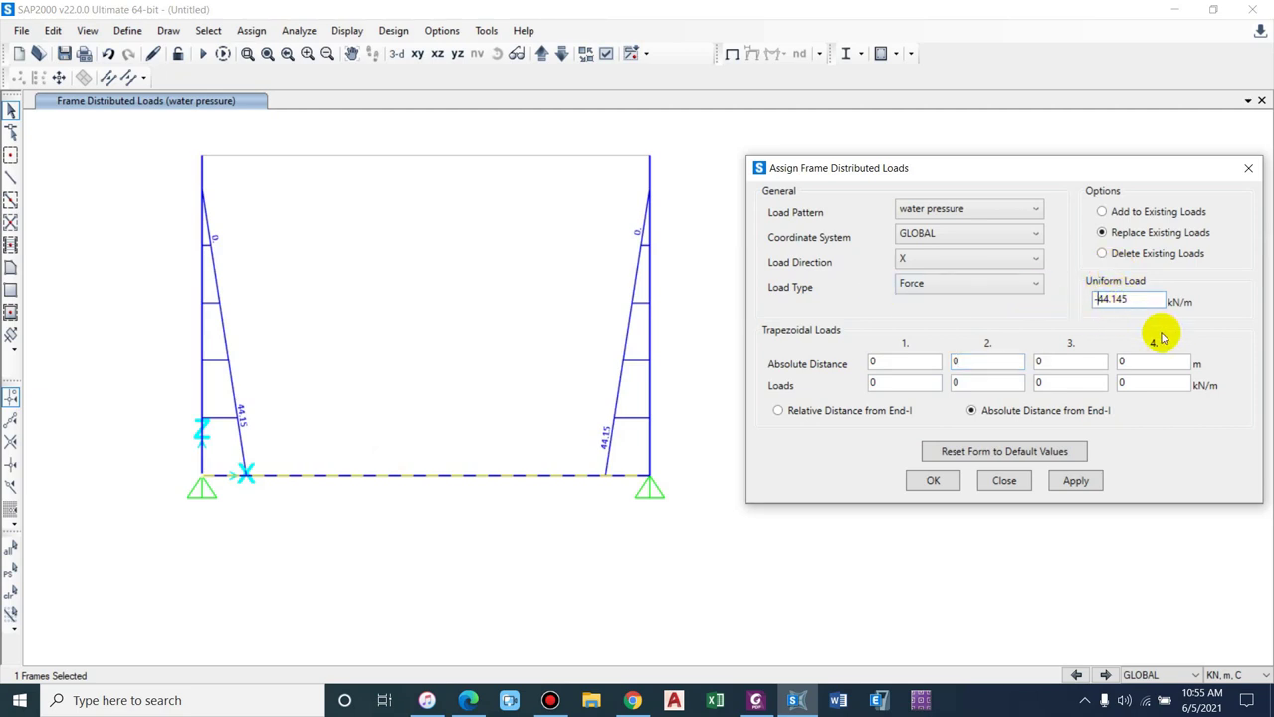
pyautogui.press('Delete')
pyautogui.click(1030, 261)
pyautogui.click(955, 379)
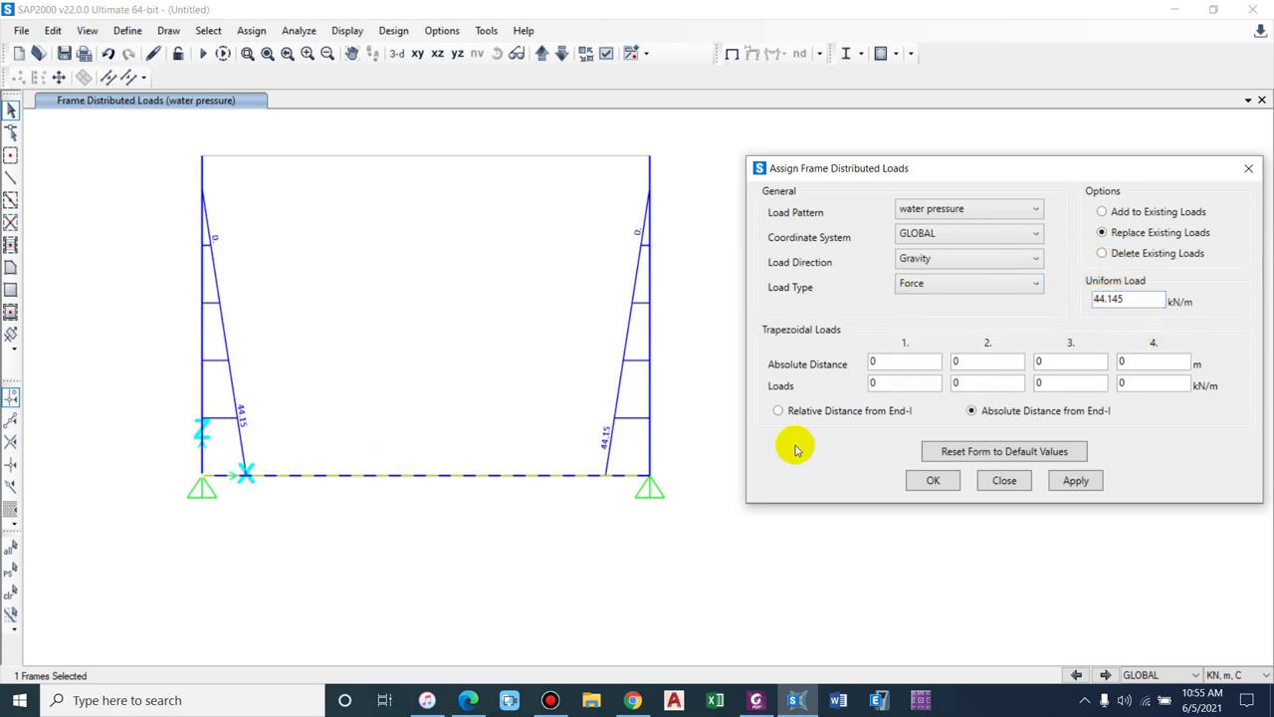
pyautogui.click(1073, 480)
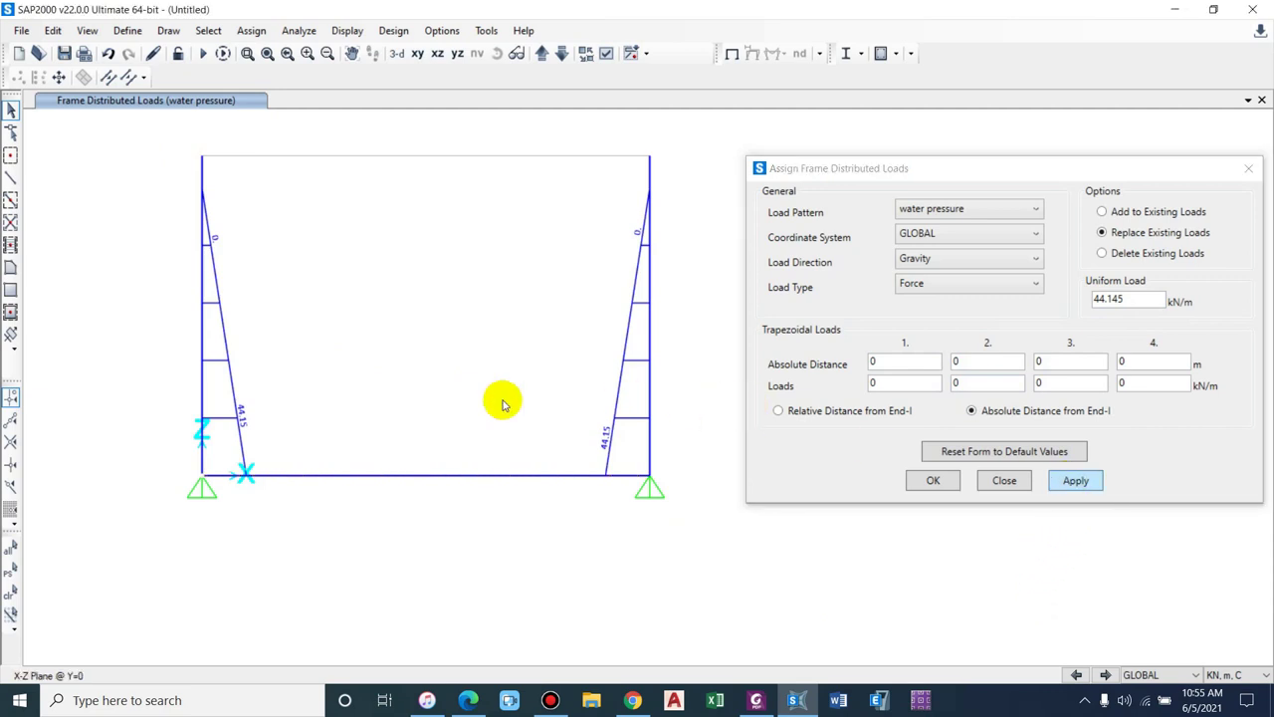
# - Assign the base slab a uniform uplift load of -9.81*4.5 kN/m in the Gravity direction
pyautogui.click(935, 211)
pyautogui.click(920, 298)
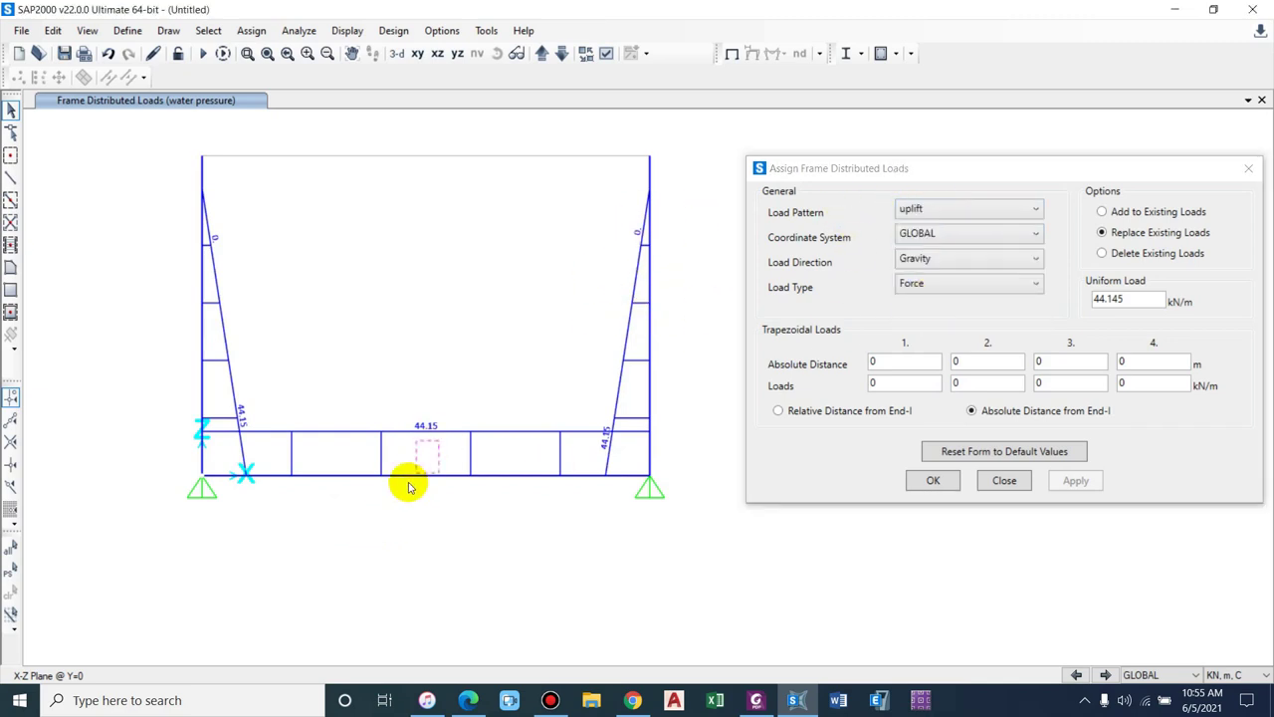
pyautogui.click(408, 484)
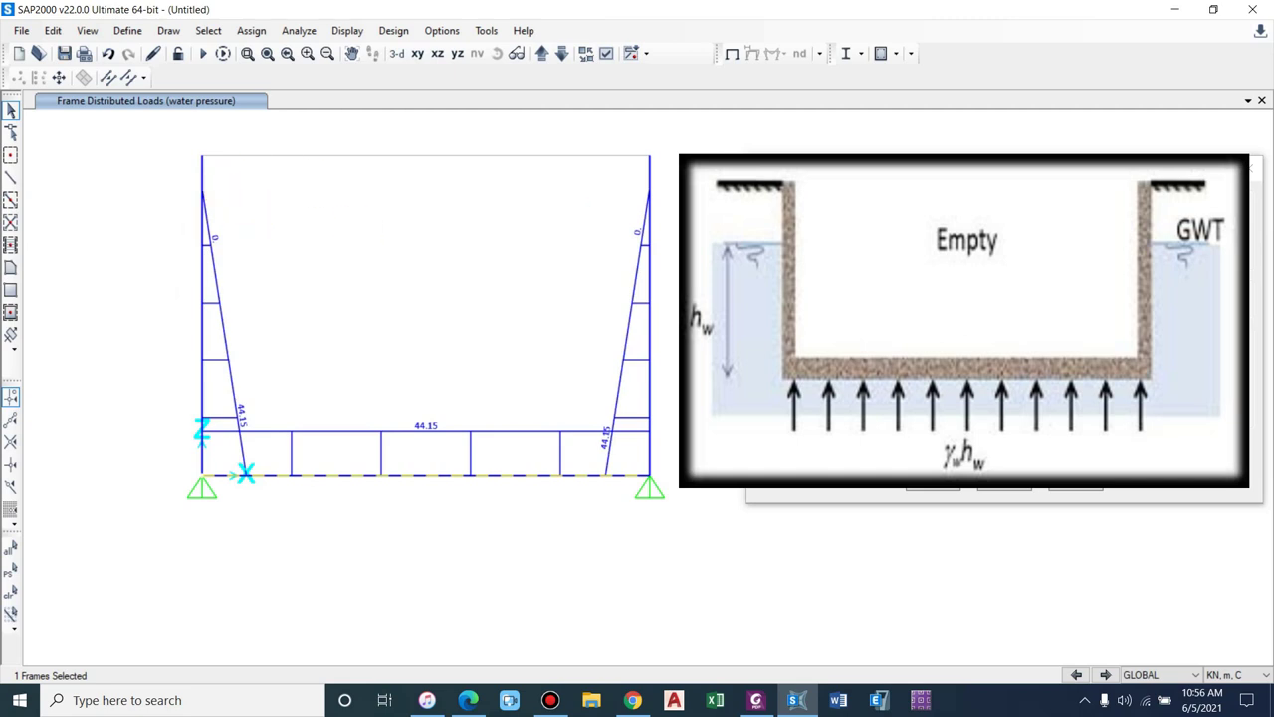
pyautogui.doubleClick(1134, 302)
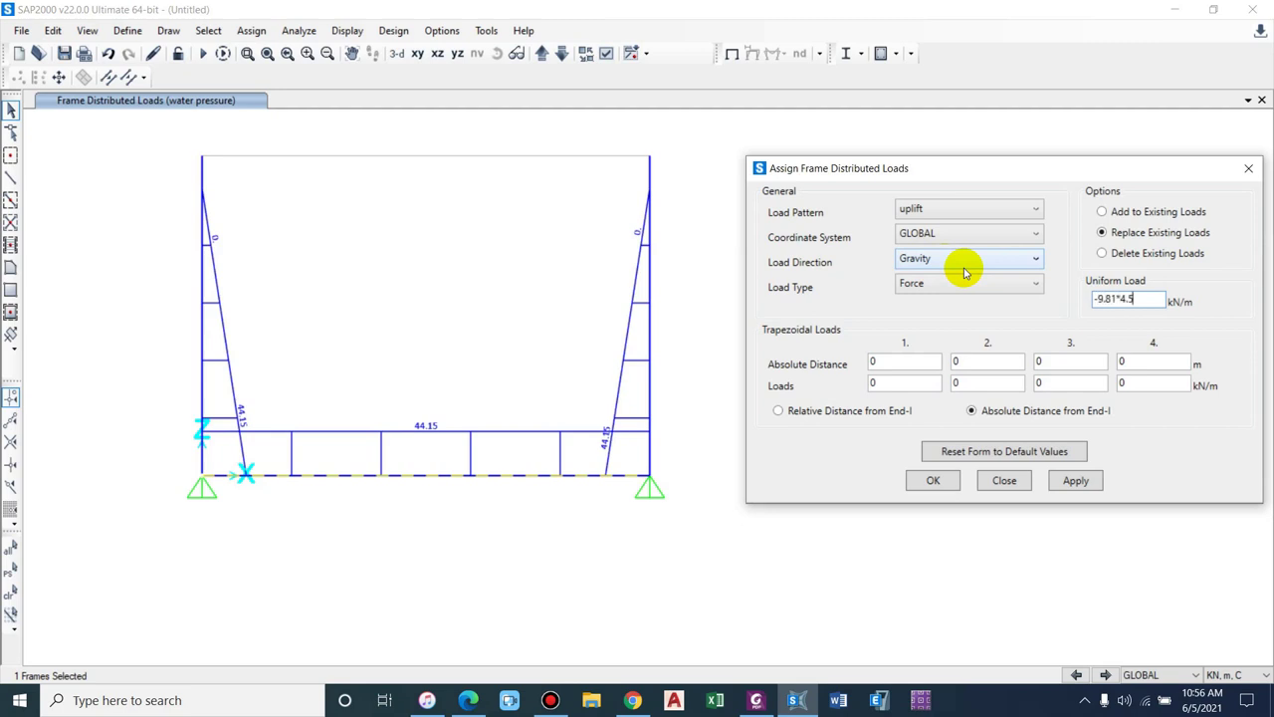
pyautogui.click(1075, 480)
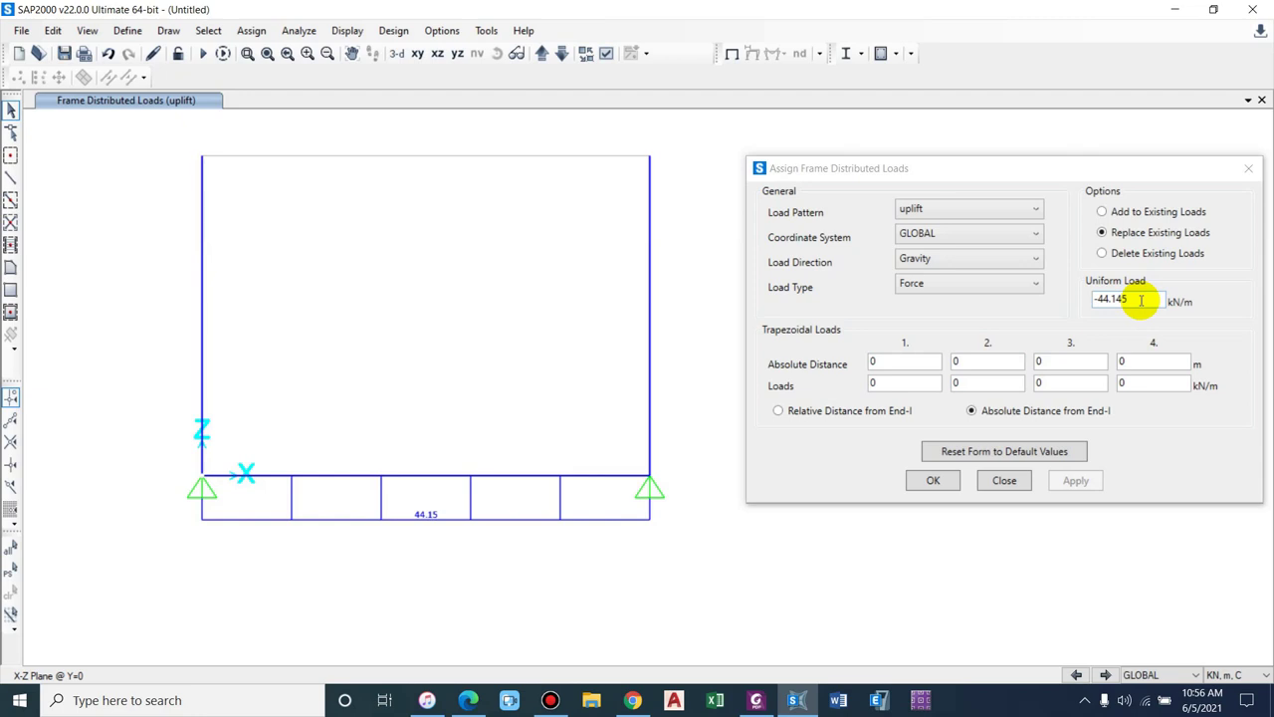
pyautogui.click(1141, 300)
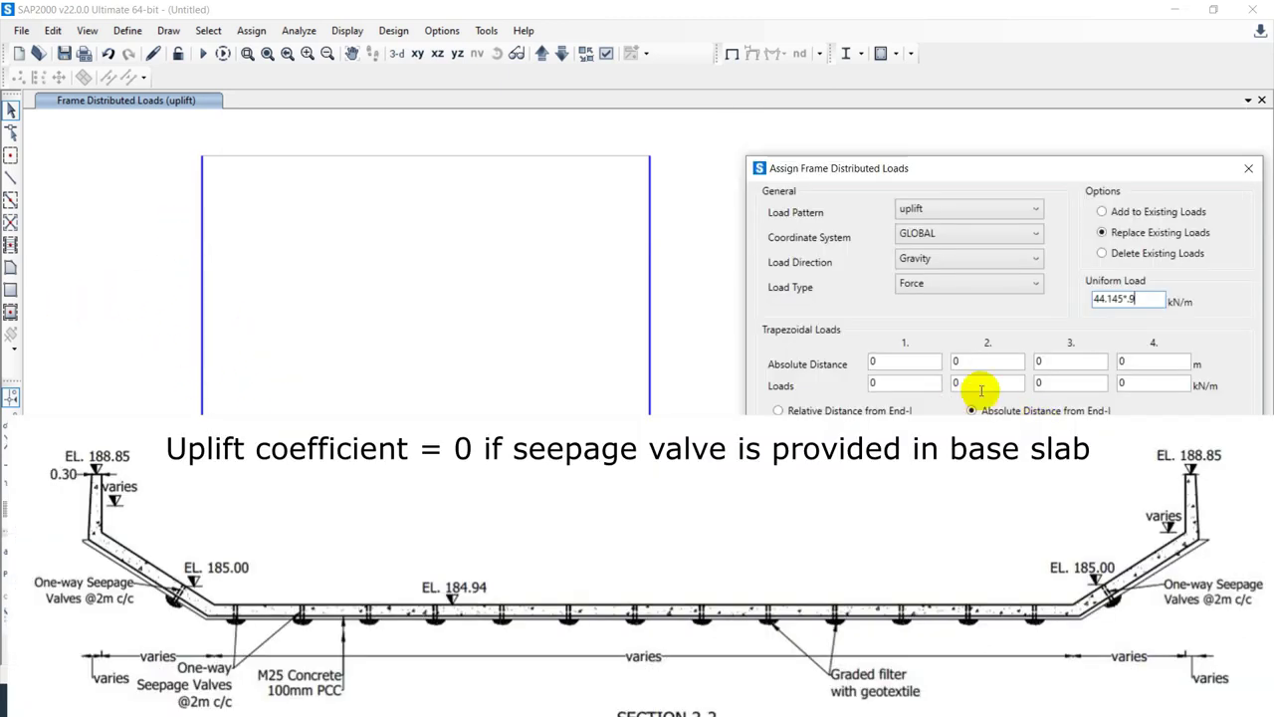
pyautogui.doubleClick(1117, 302)
pyautogui.click(1130, 301)
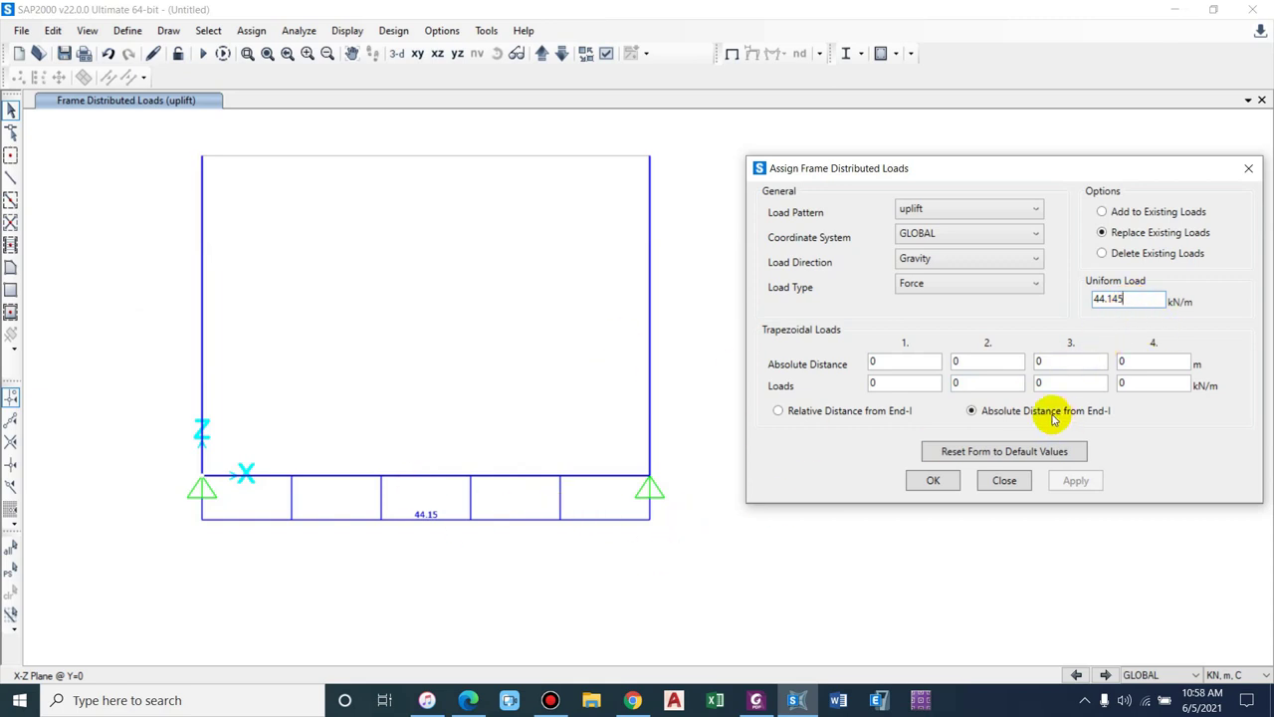
# - Assign the base slab a uniform live load of 2 kN/m in the Gravity direction
pyautogui.click(956, 210)
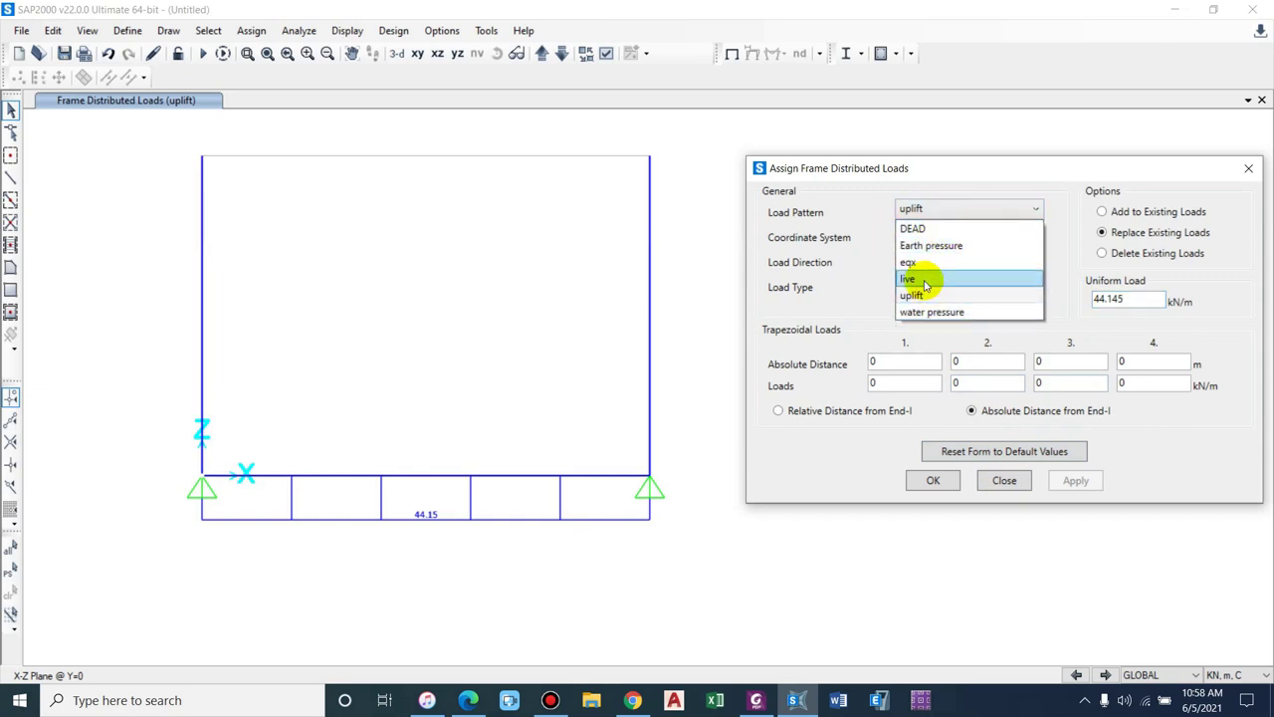
pyautogui.click(924, 280)
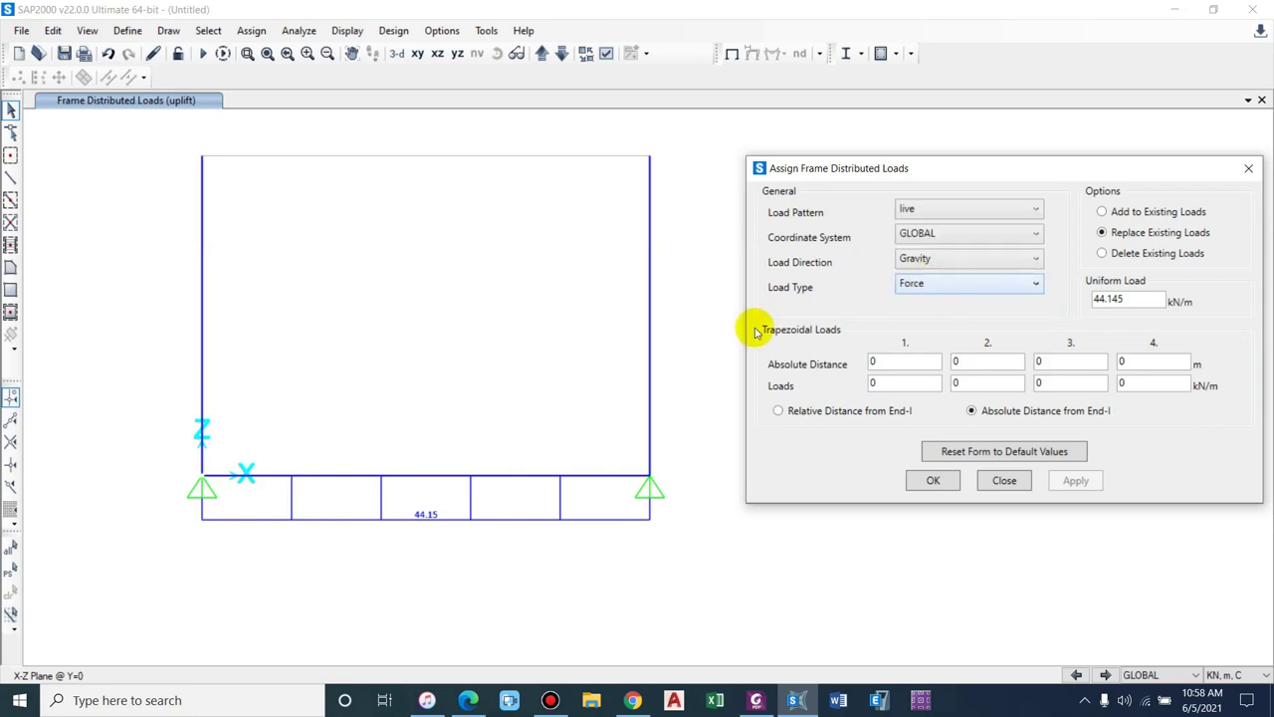
pyautogui.click(428, 475)
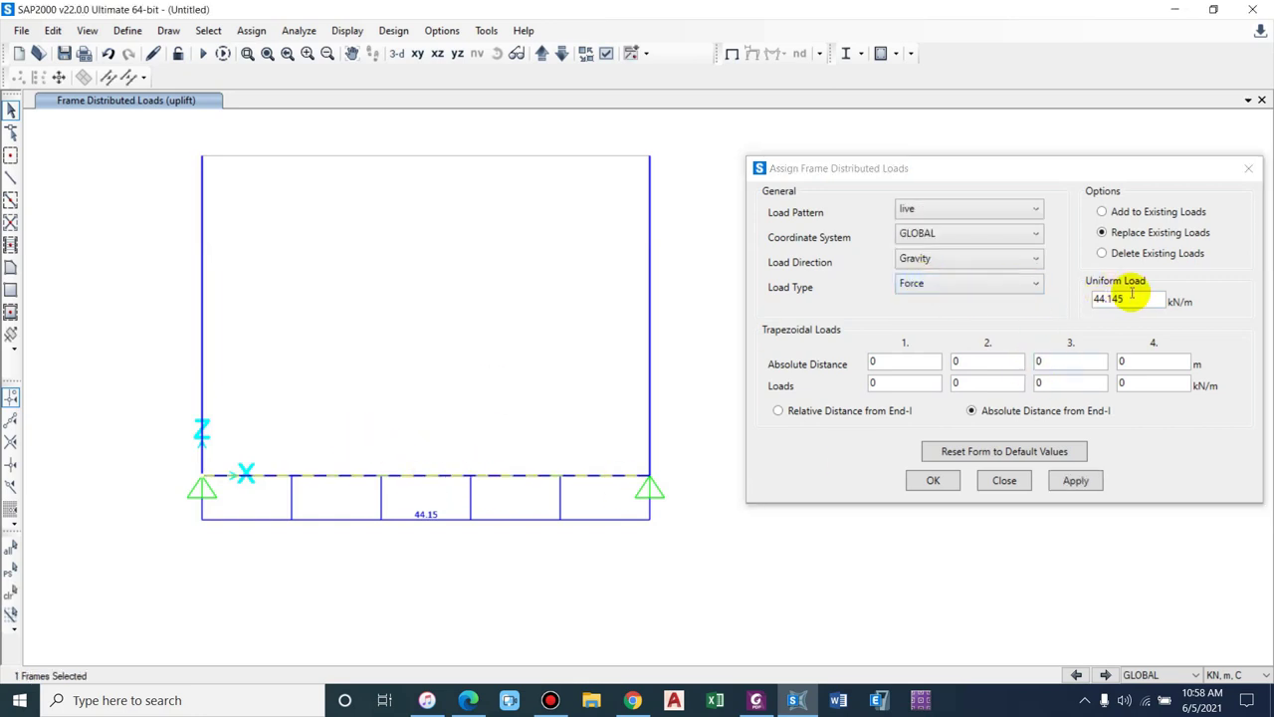
pyautogui.doubleClick(1132, 295)
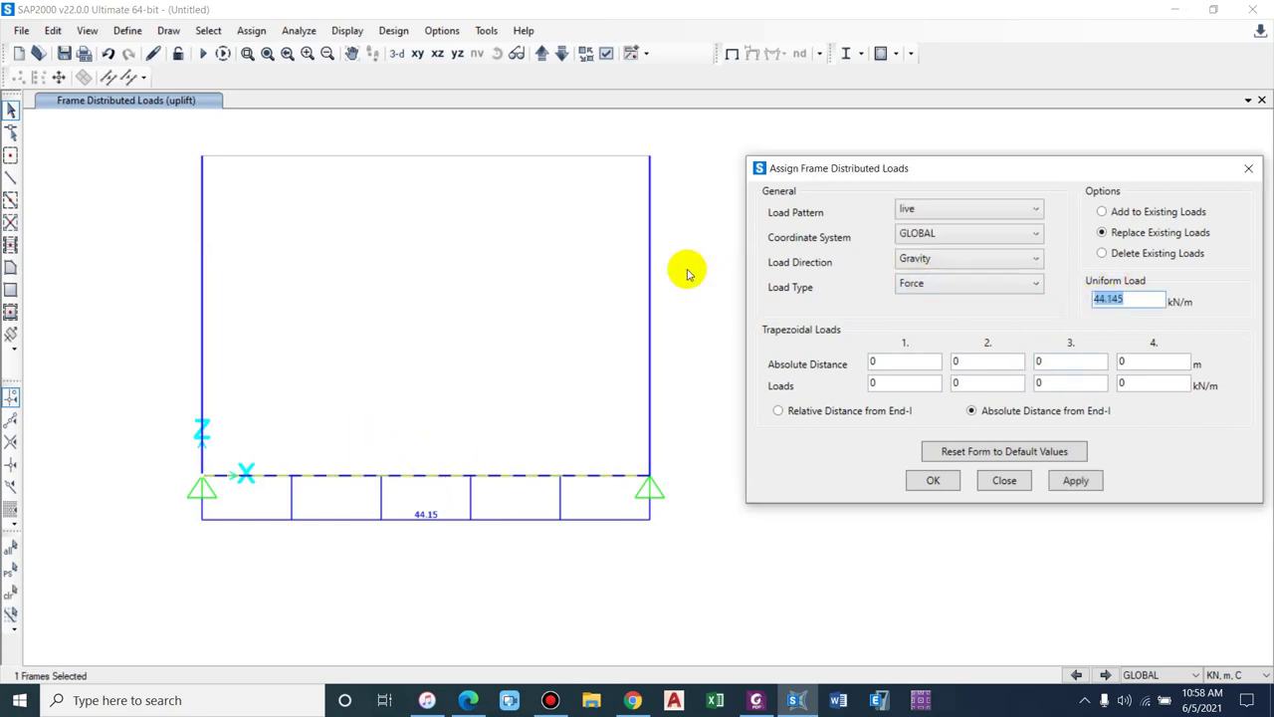
pyautogui.click(1063, 481)
pyautogui.click(1063, 483)
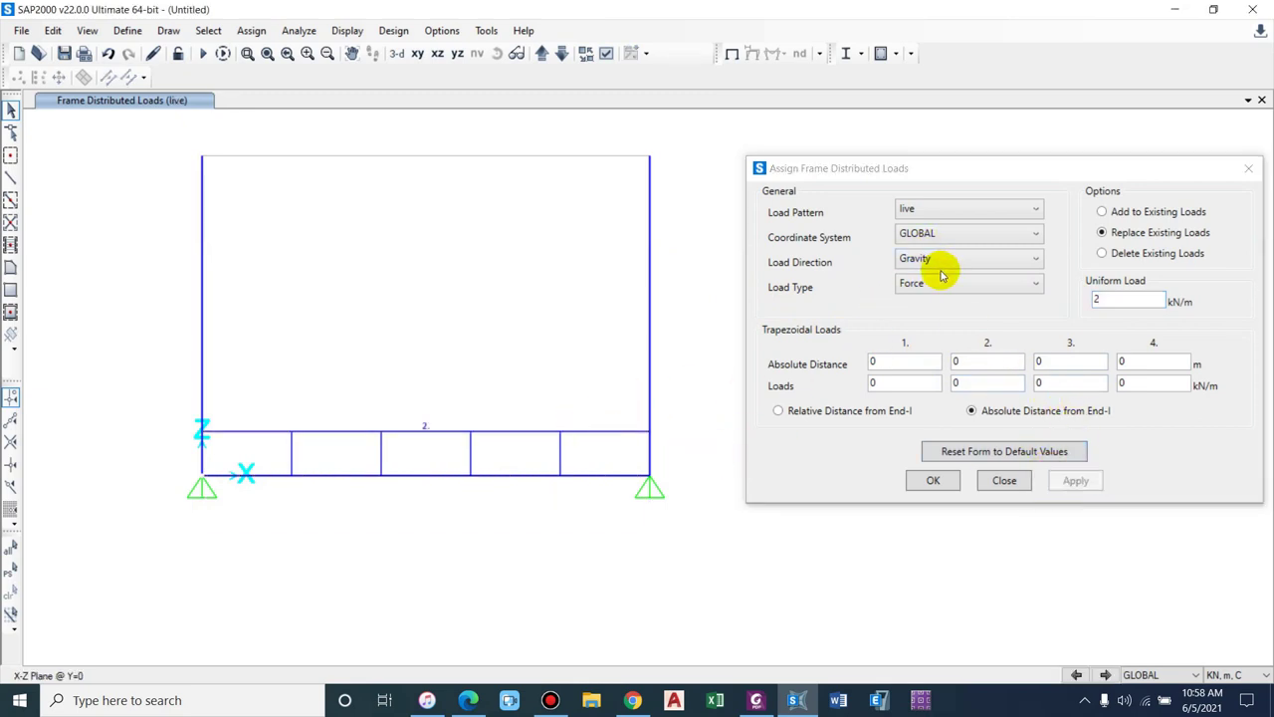
# - Confirm the frame distributed load assignment and finish loading the base slab
pyautogui.click(951, 480)
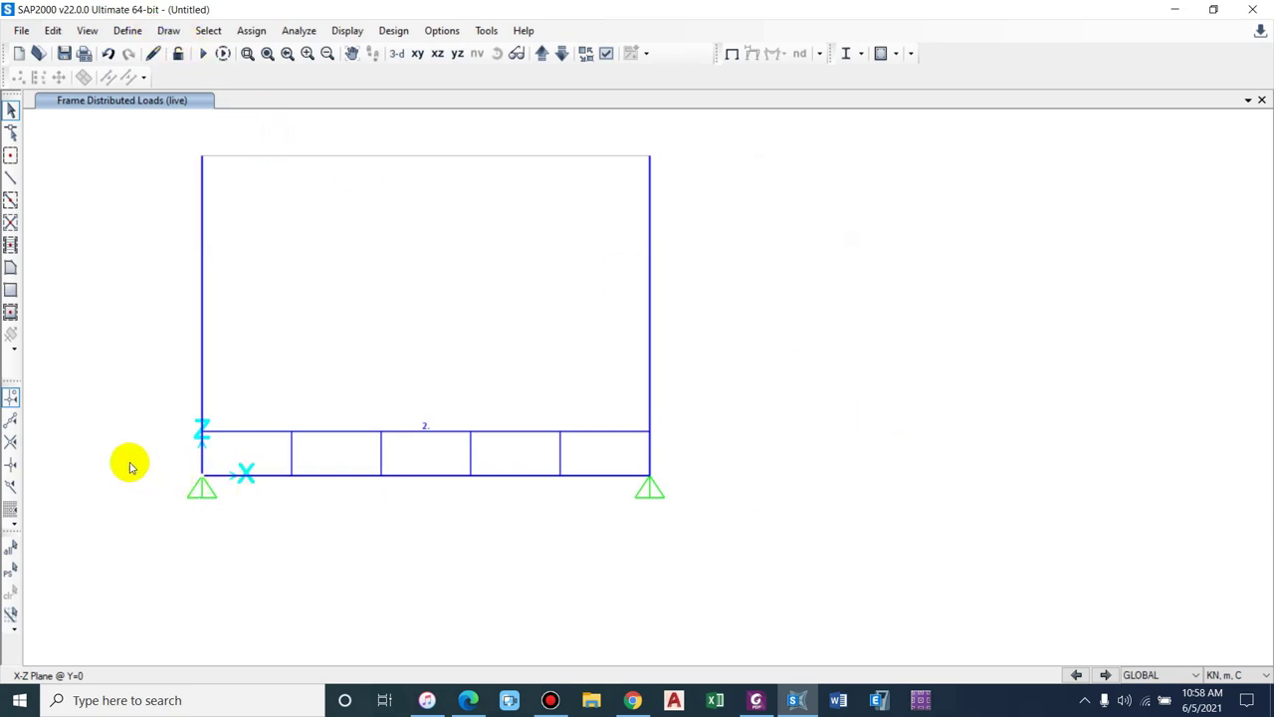
pyautogui.moveTo(129, 461); pyautogui.dragTo(825, 489)
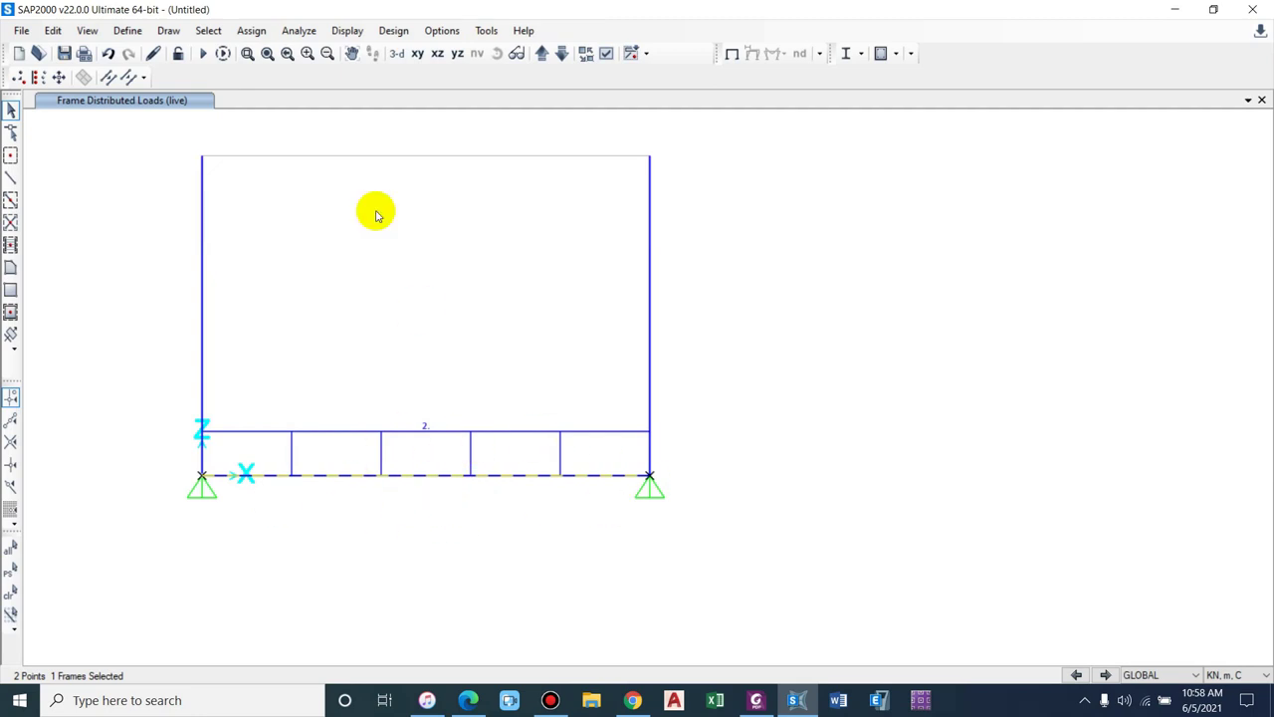
pyautogui.click(251, 30)
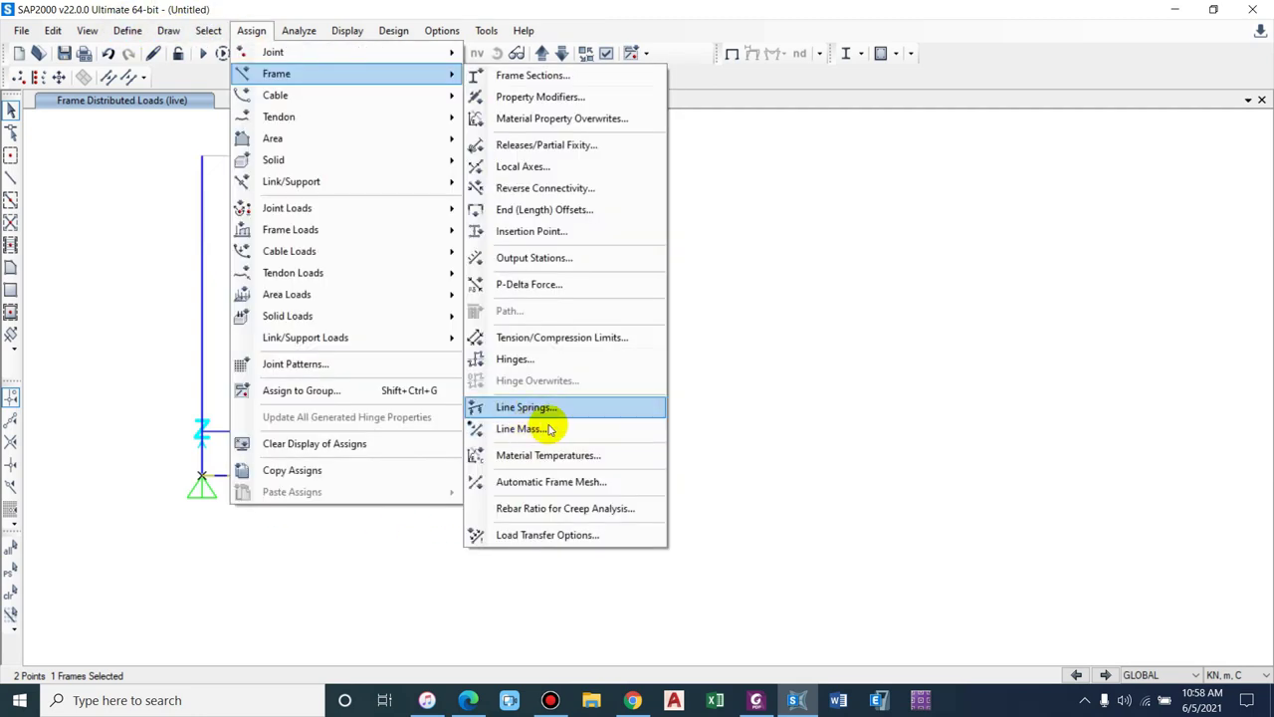
pyautogui.click(711, 377)
pyautogui.click(693, 354)
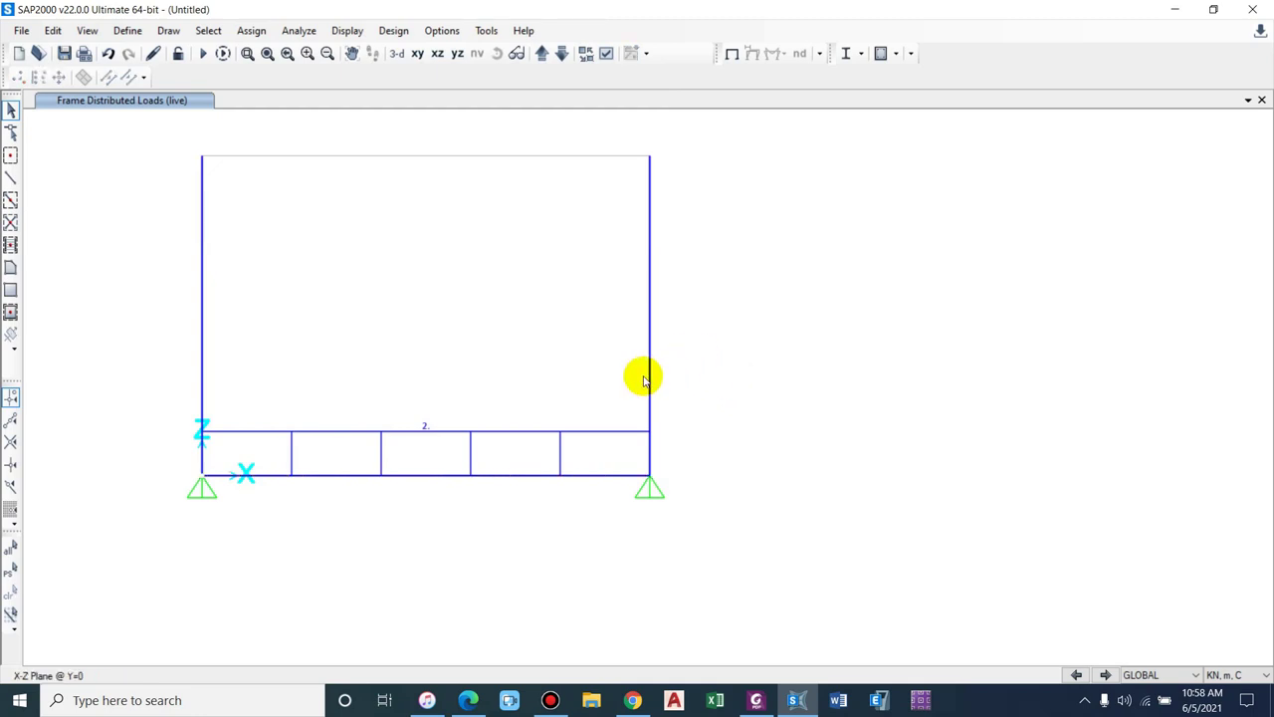
# - Run the analysis for all load cases with the model saved as Practise, and dismiss the analysis messages
pyautogui.click(202, 53)
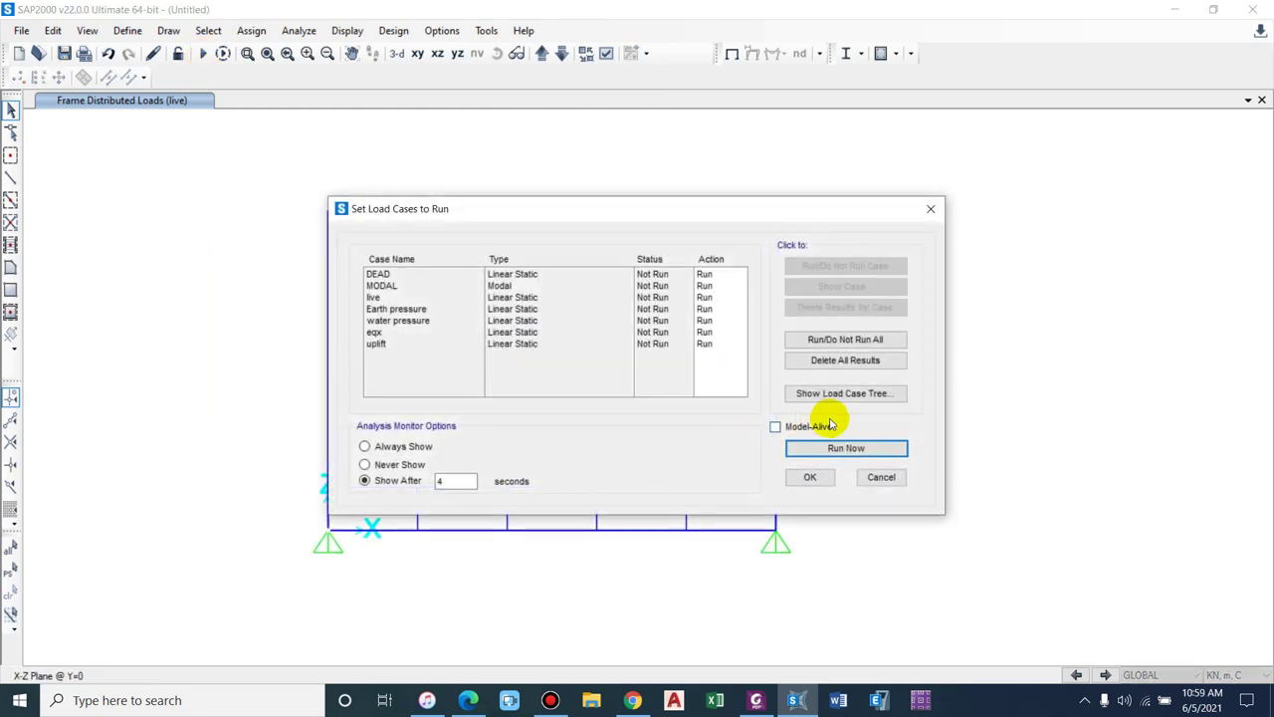
pyautogui.click(847, 447)
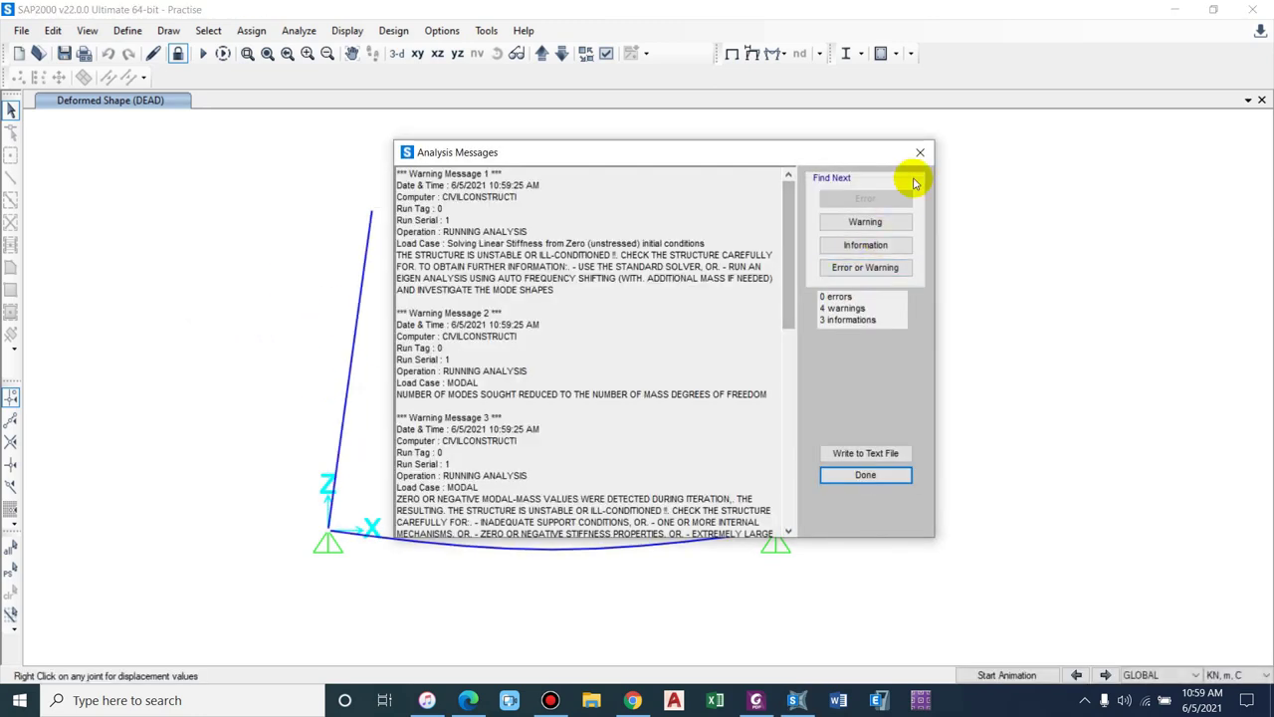
pyautogui.click(918, 154)
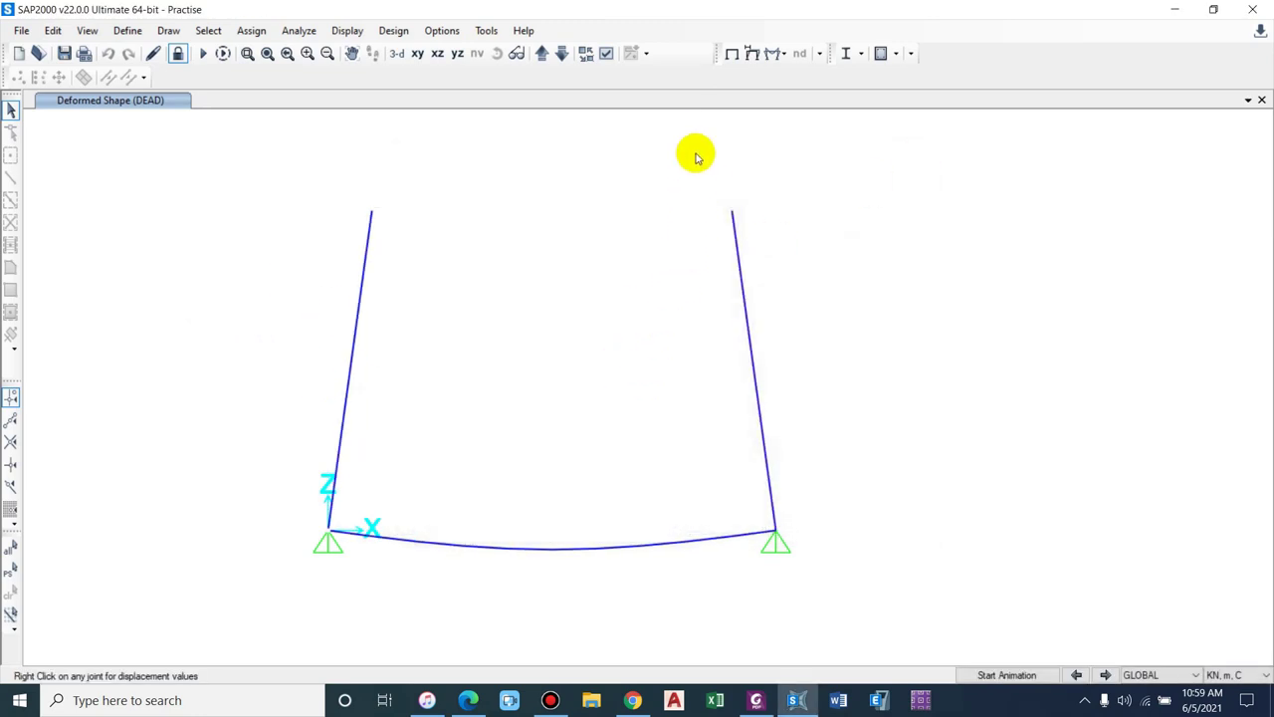
# - Set the deformed shape display to use the Envelope combination
pyautogui.moveTo(611, 345); pyautogui.dragTo(629, 335, button='middle')
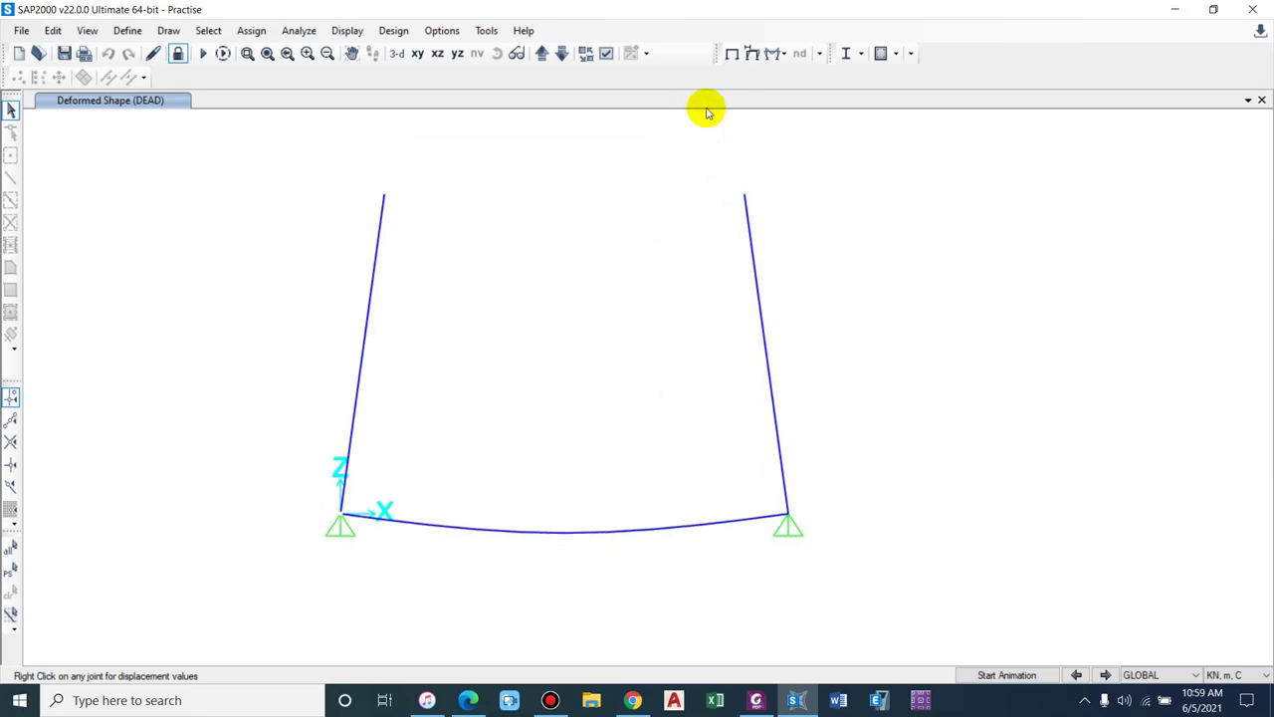
pyautogui.click(751, 55)
pyautogui.moveTo(617, 31); pyautogui.dragTo(992, 18)
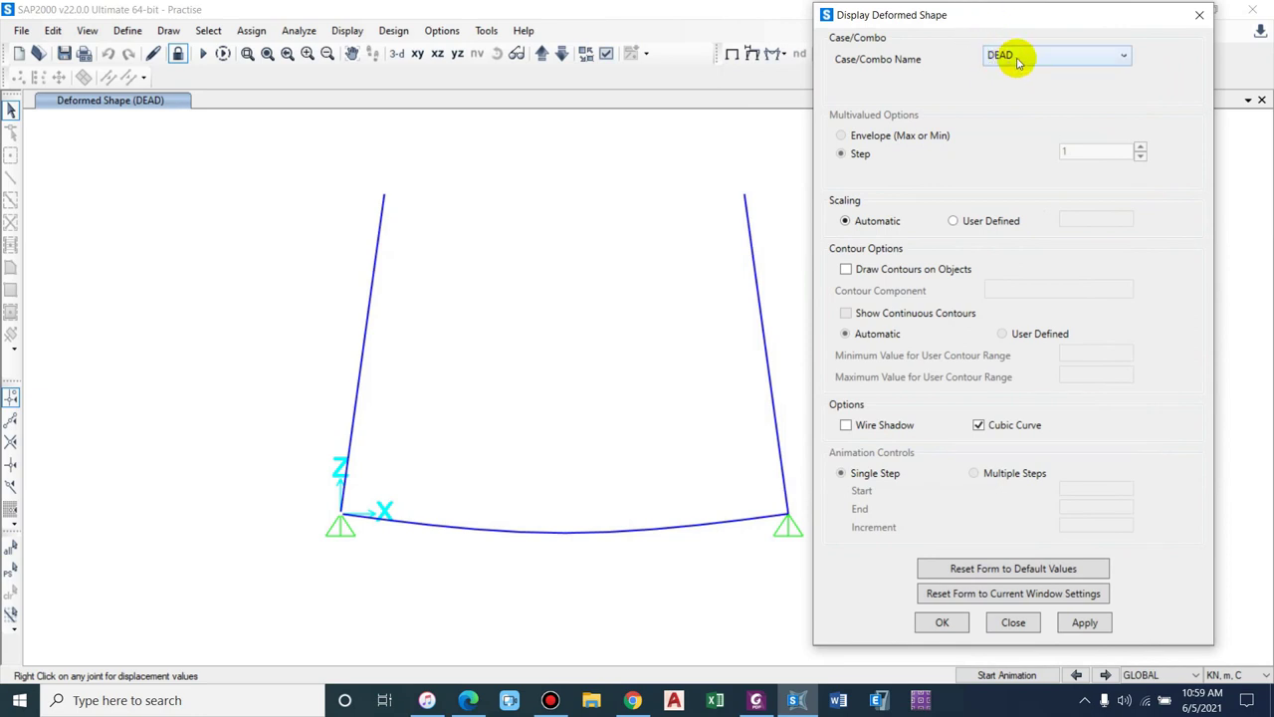
pyautogui.click(1035, 55)
pyautogui.scroll(-1, 1013, 132)
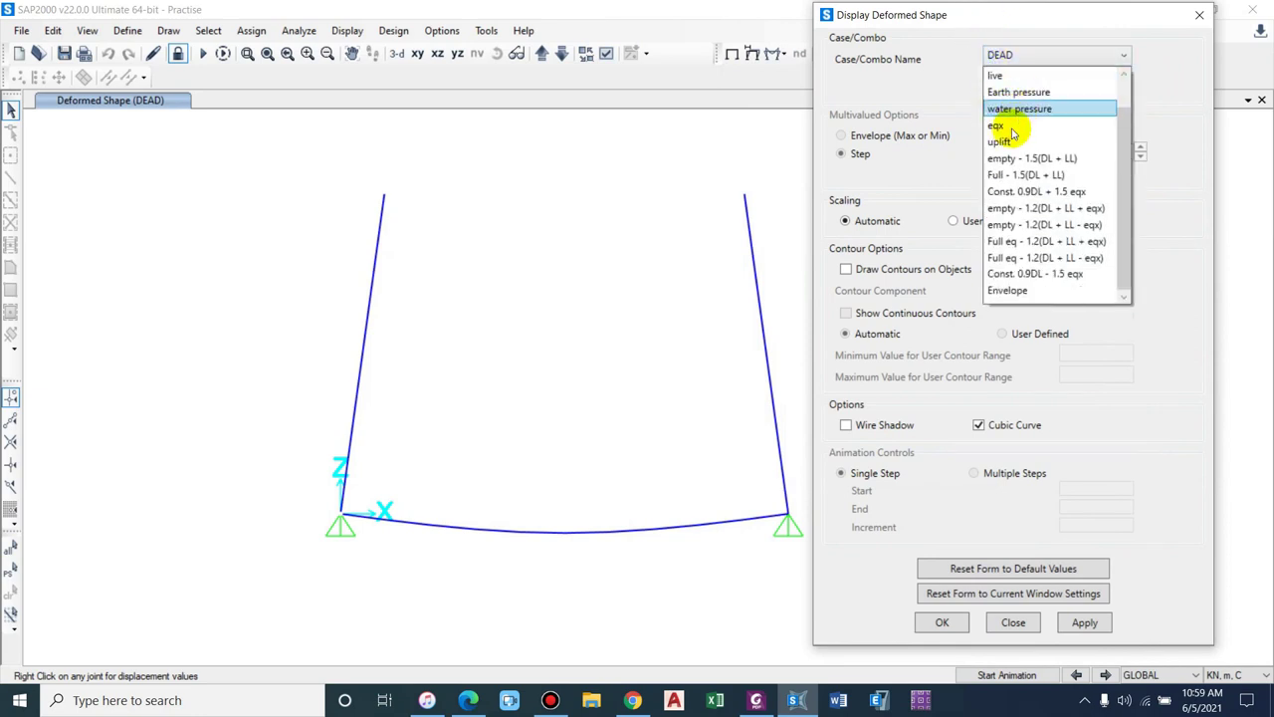
pyautogui.click(1010, 289)
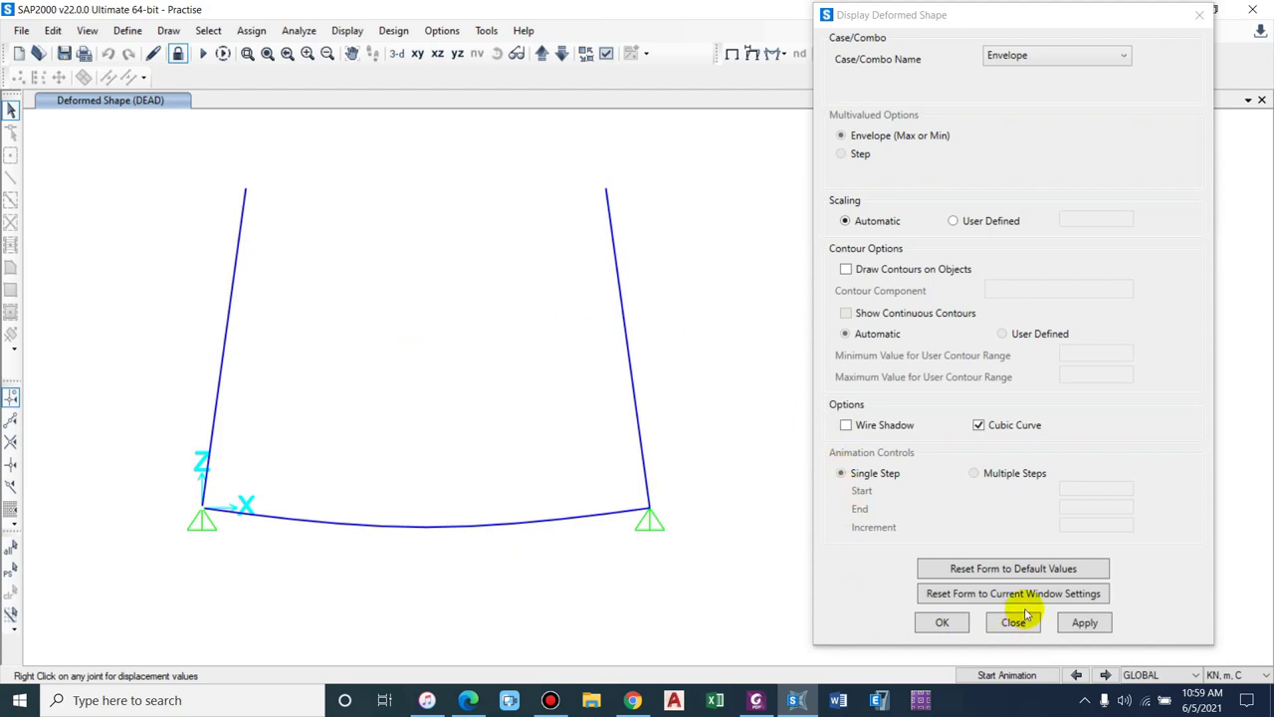
# - Draw Ux displacement contours on the objects of the deformed shape and switch the units to KN, mm, C
pyautogui.click(899, 268)
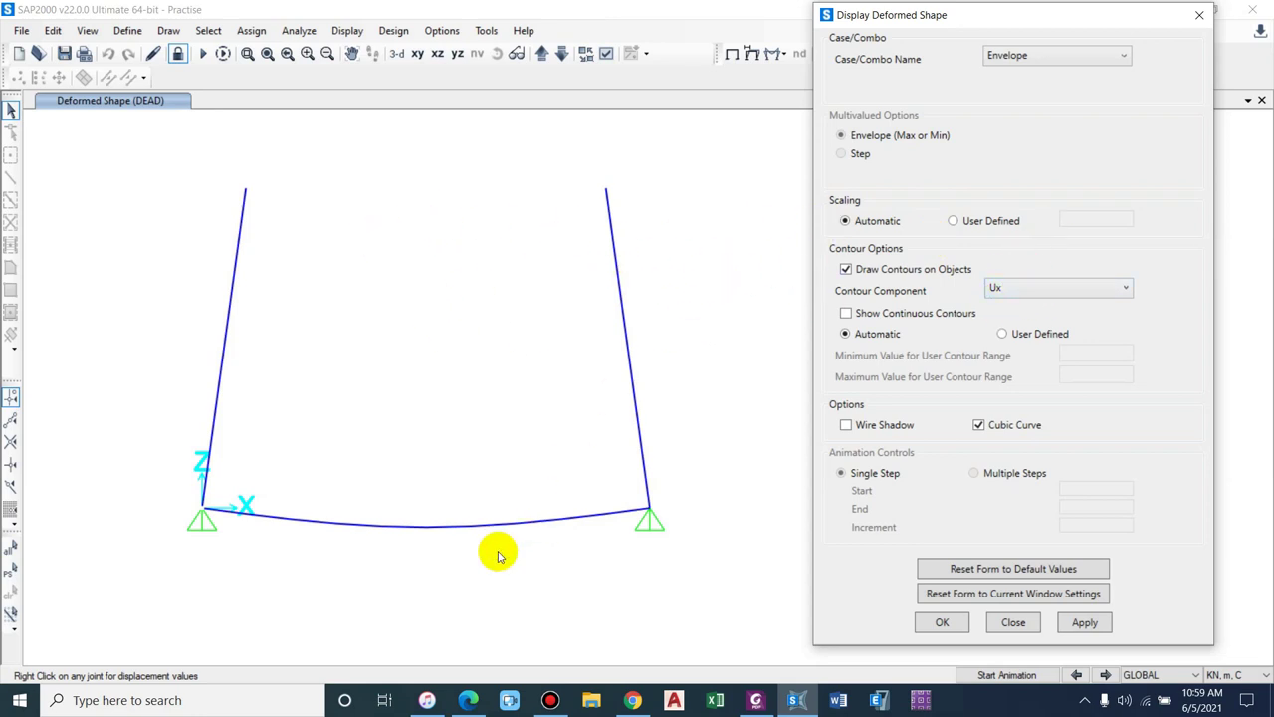
pyautogui.click(1014, 288)
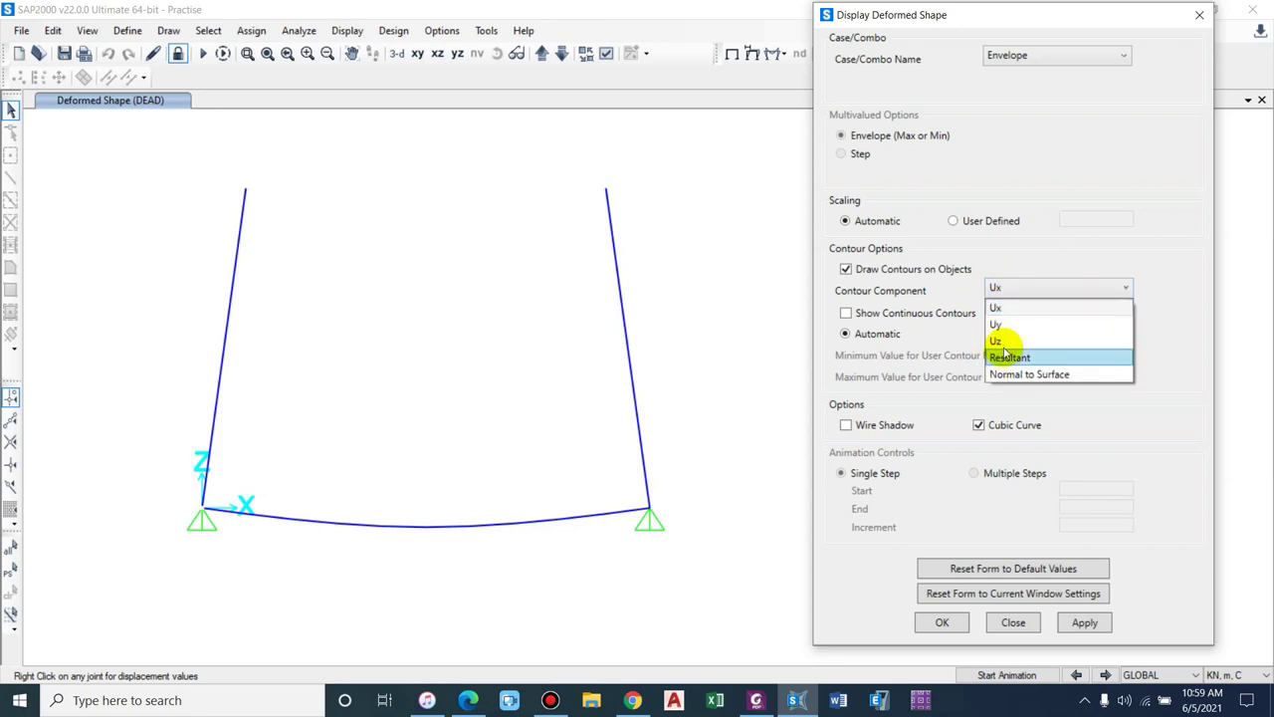
pyautogui.click(1010, 308)
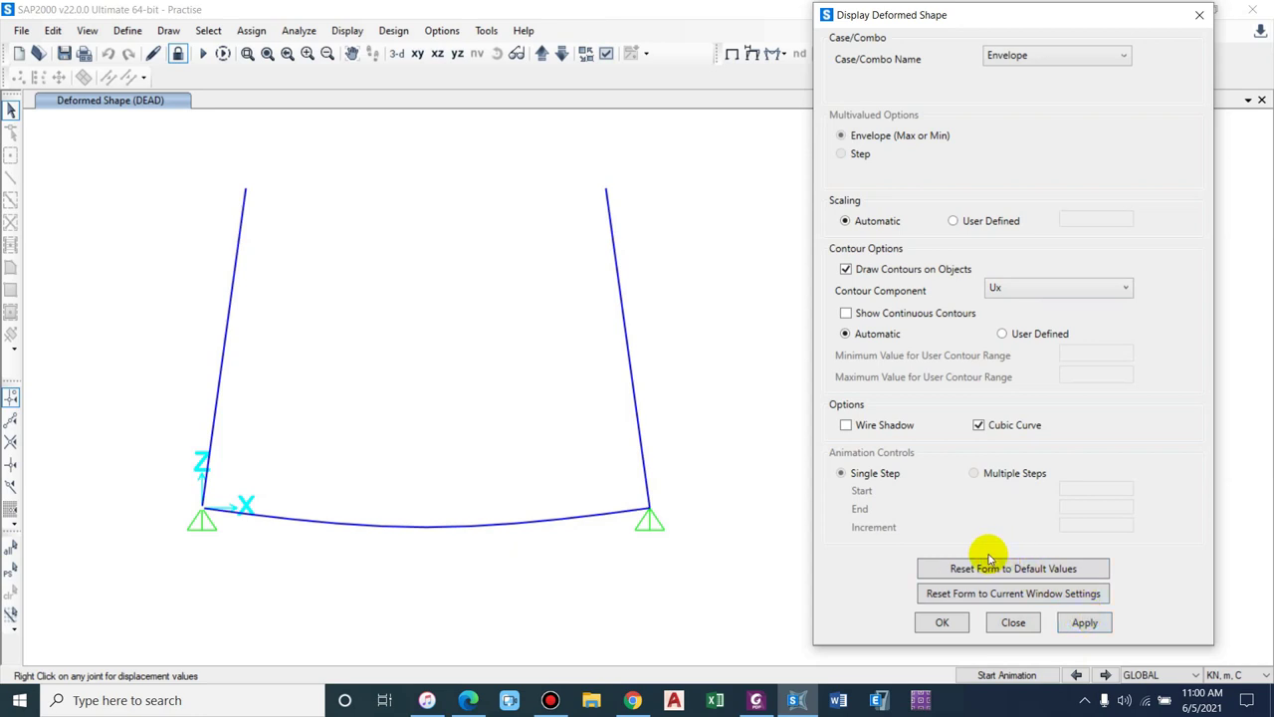
pyautogui.click(1084, 622)
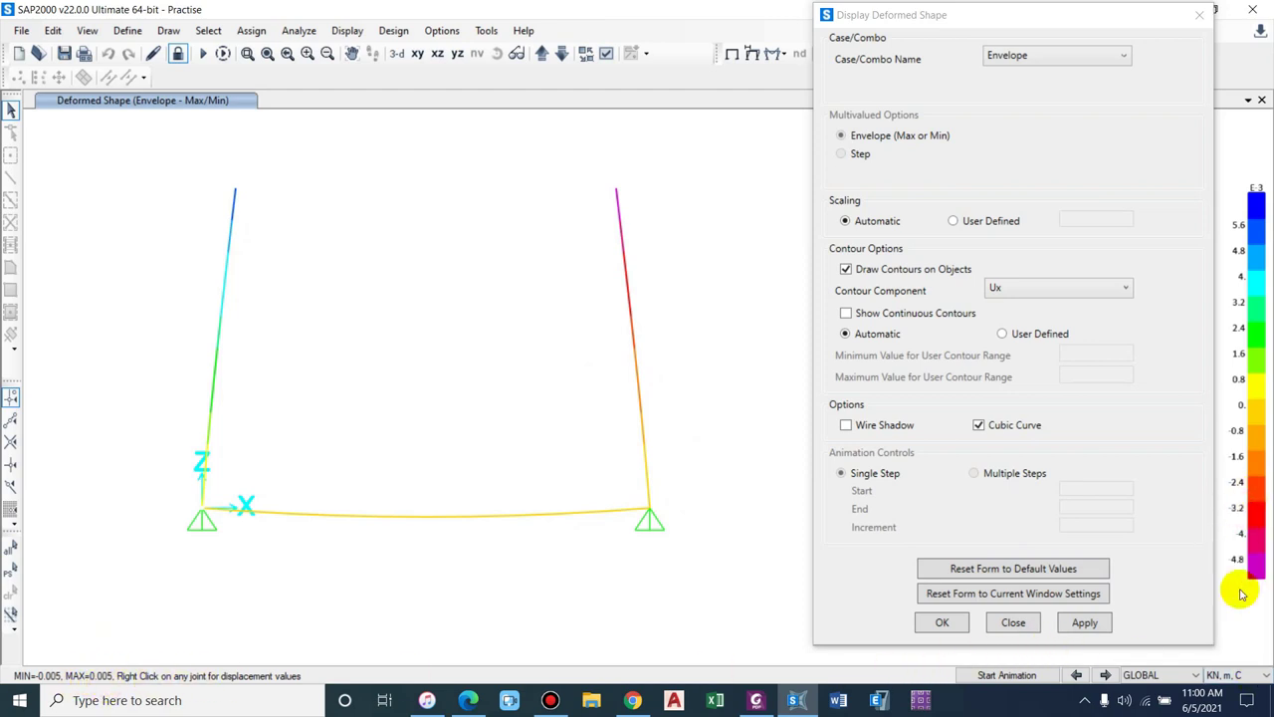
pyautogui.click(1243, 675)
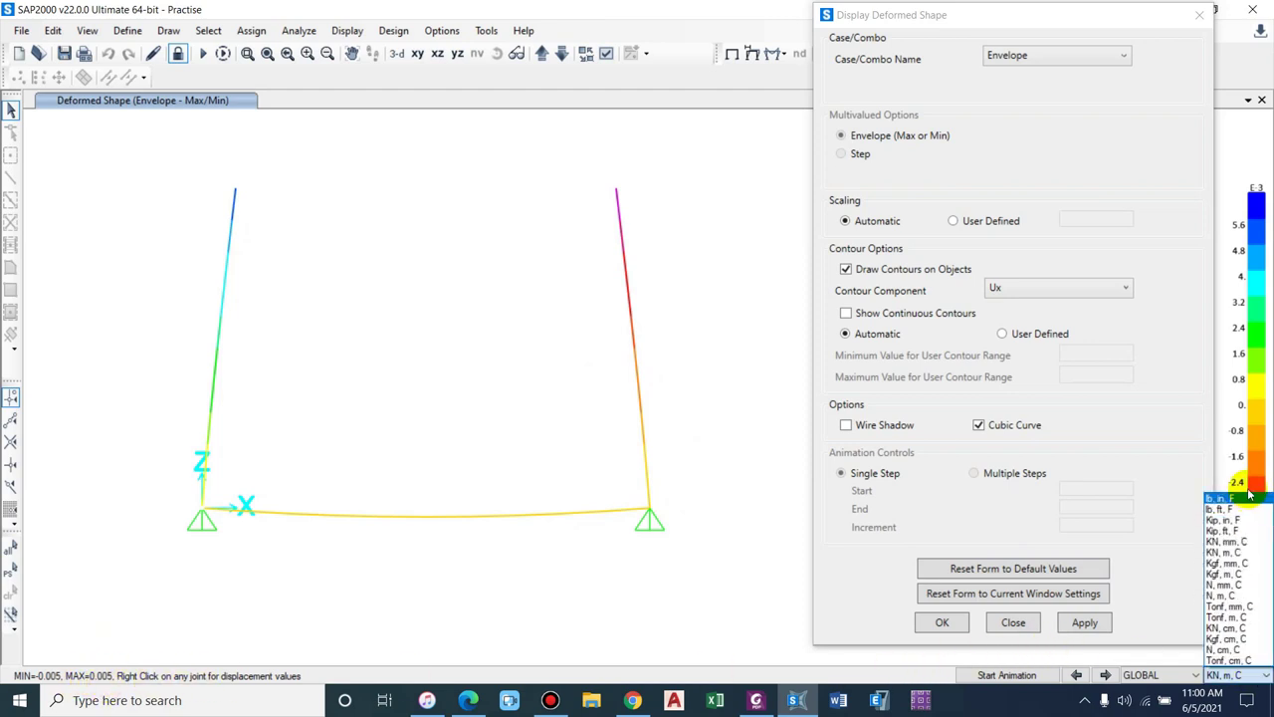
pyautogui.click(1228, 541)
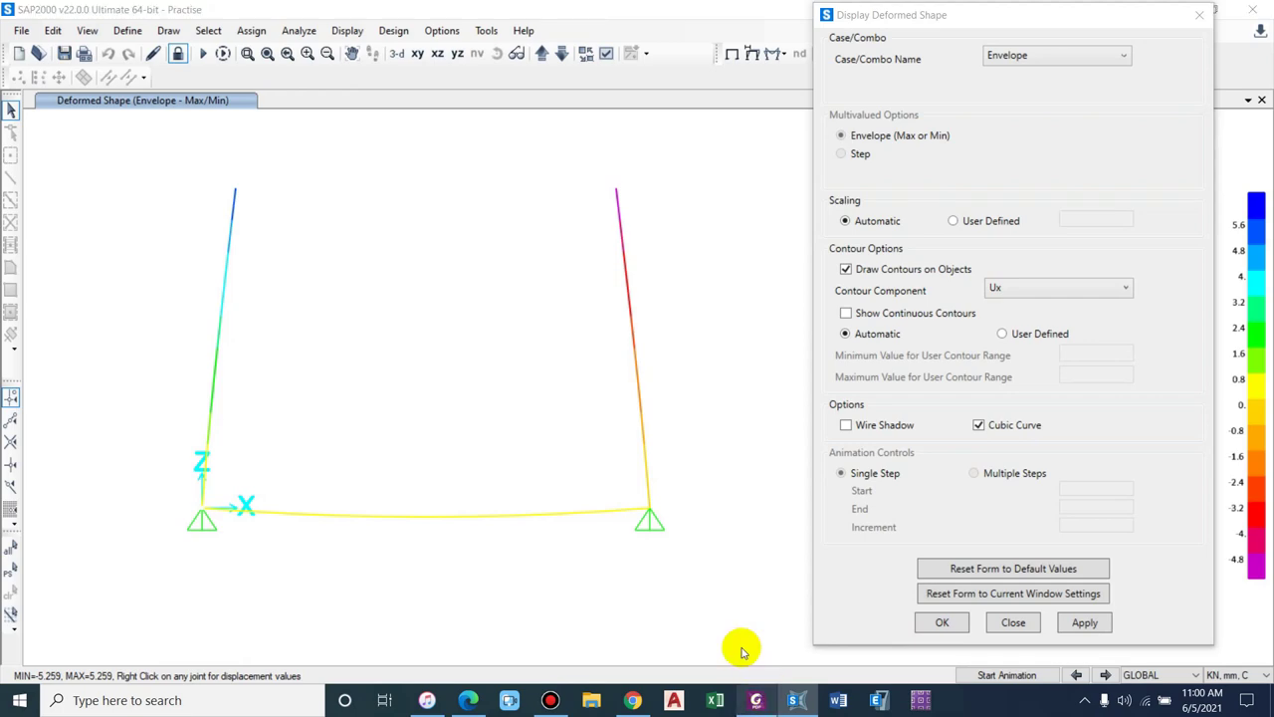
# - Check the span/250 deflection limit in is.456.2000.pdf in Foxit PhantomPDF and calculate 5/250*1000 in Calculator
pyautogui.click(755, 700)
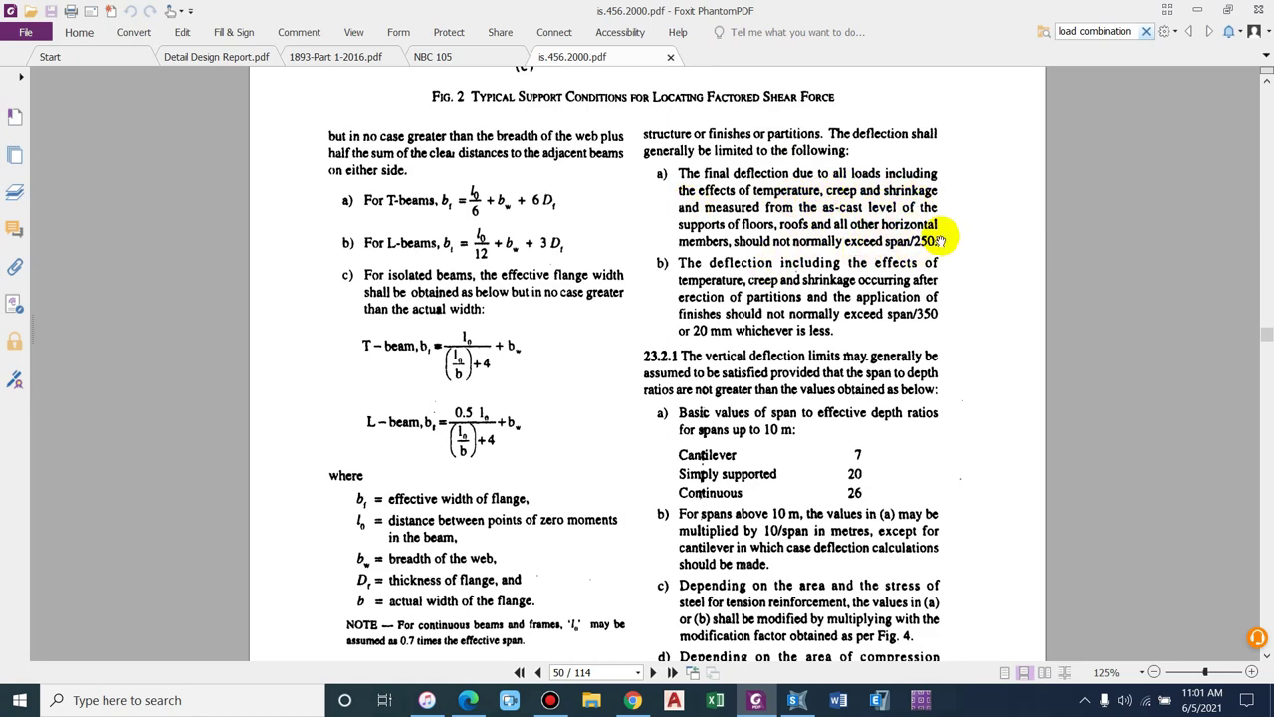
pyautogui.press('XF86Calculator')
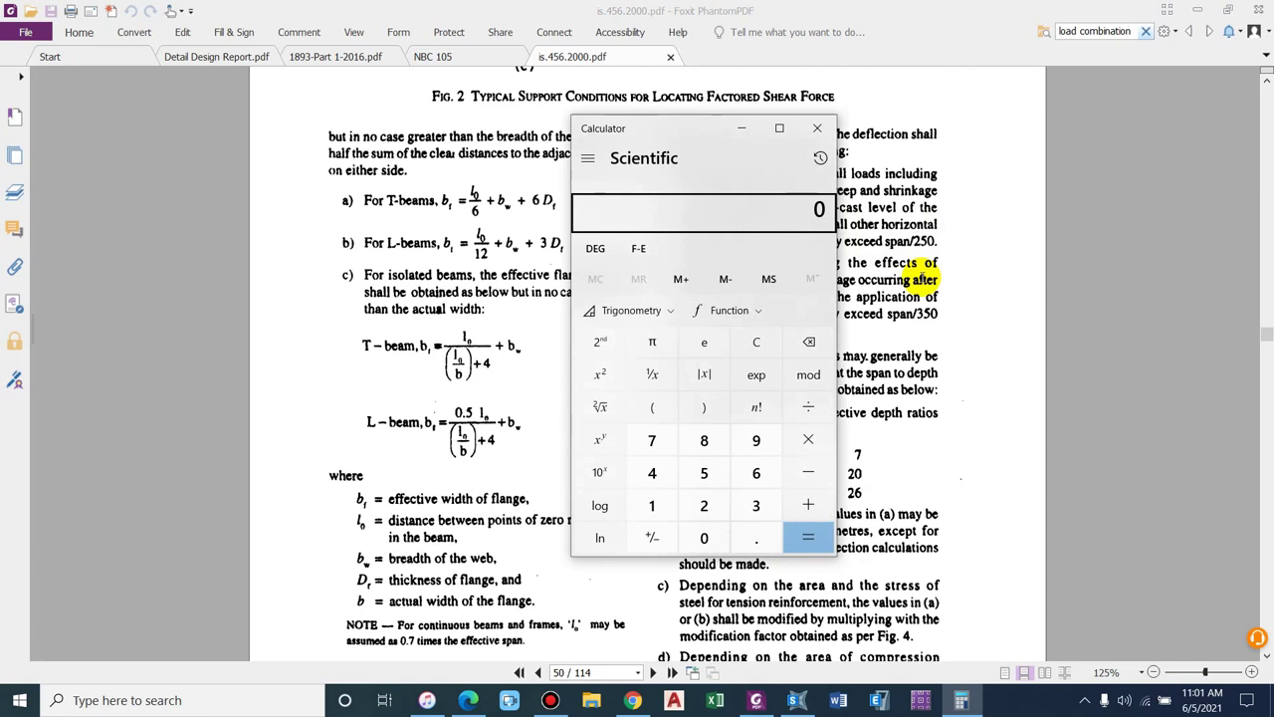
pyautogui.write('5/250')
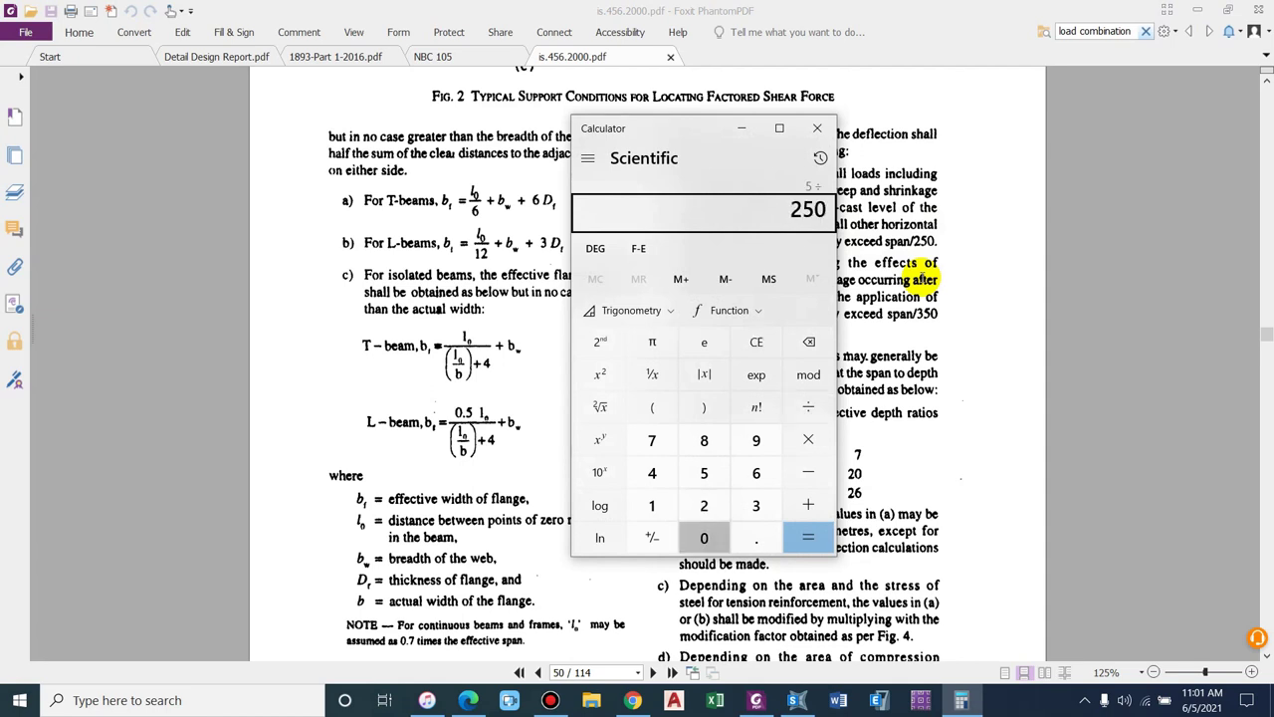
pyautogui.press('Return')
pyautogui.write('*100')
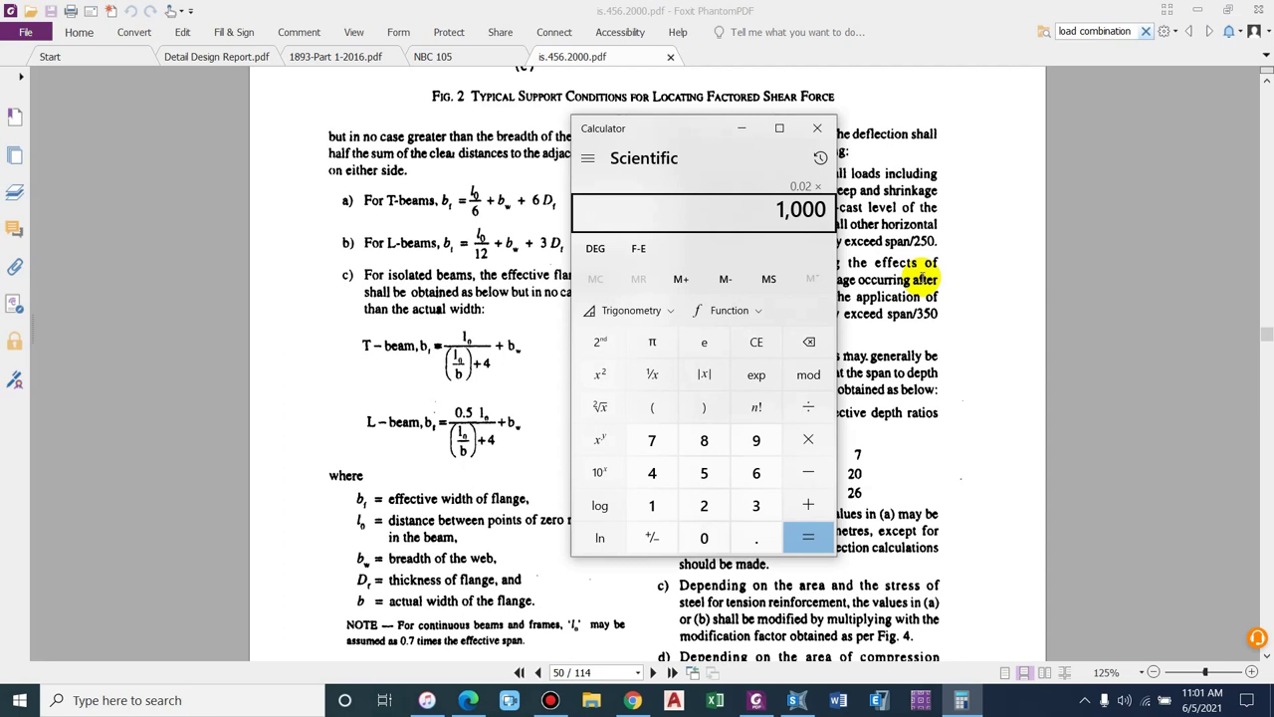
pyautogui.click(817, 128)
# - Return to SAP2000 and open the contour component choices for the deformed shape
pyautogui.click(794, 702)
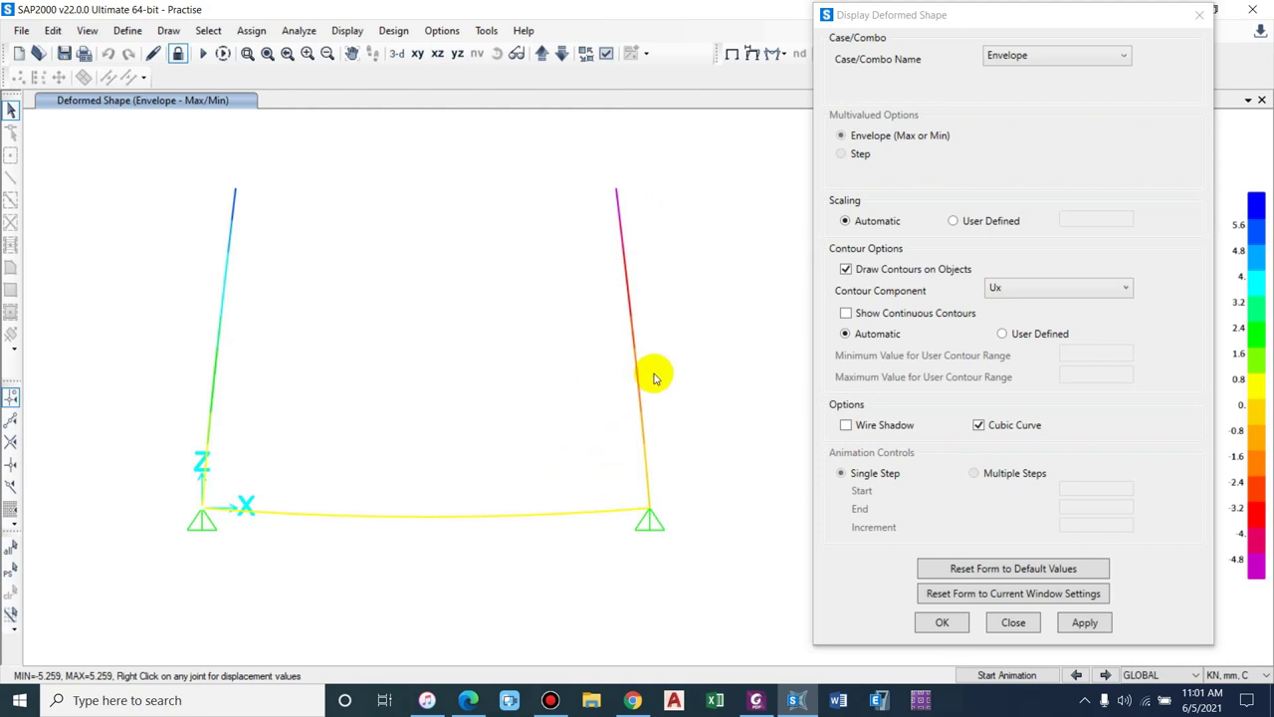
pyautogui.click(1010, 287)
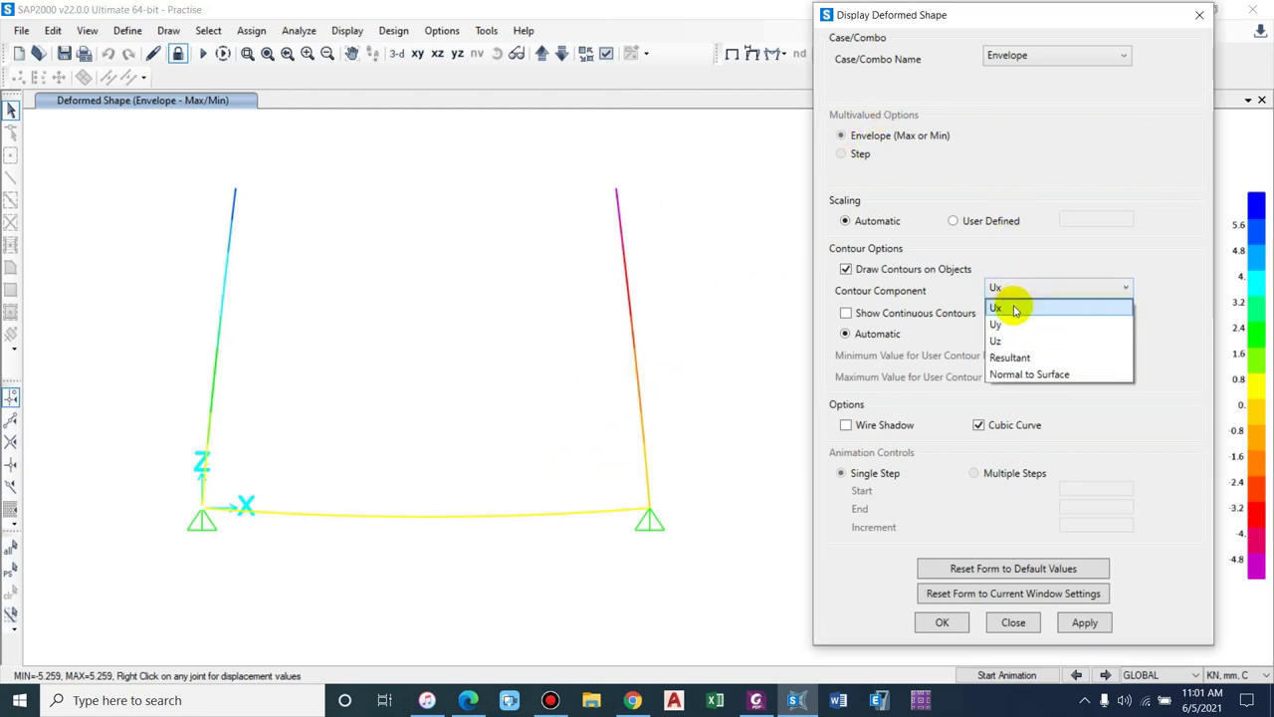
# - Contour the Envelope deformed shape by vertical displacement component Uz and close the deformed shape settings
pyautogui.click(1006, 340)
pyautogui.click(1082, 622)
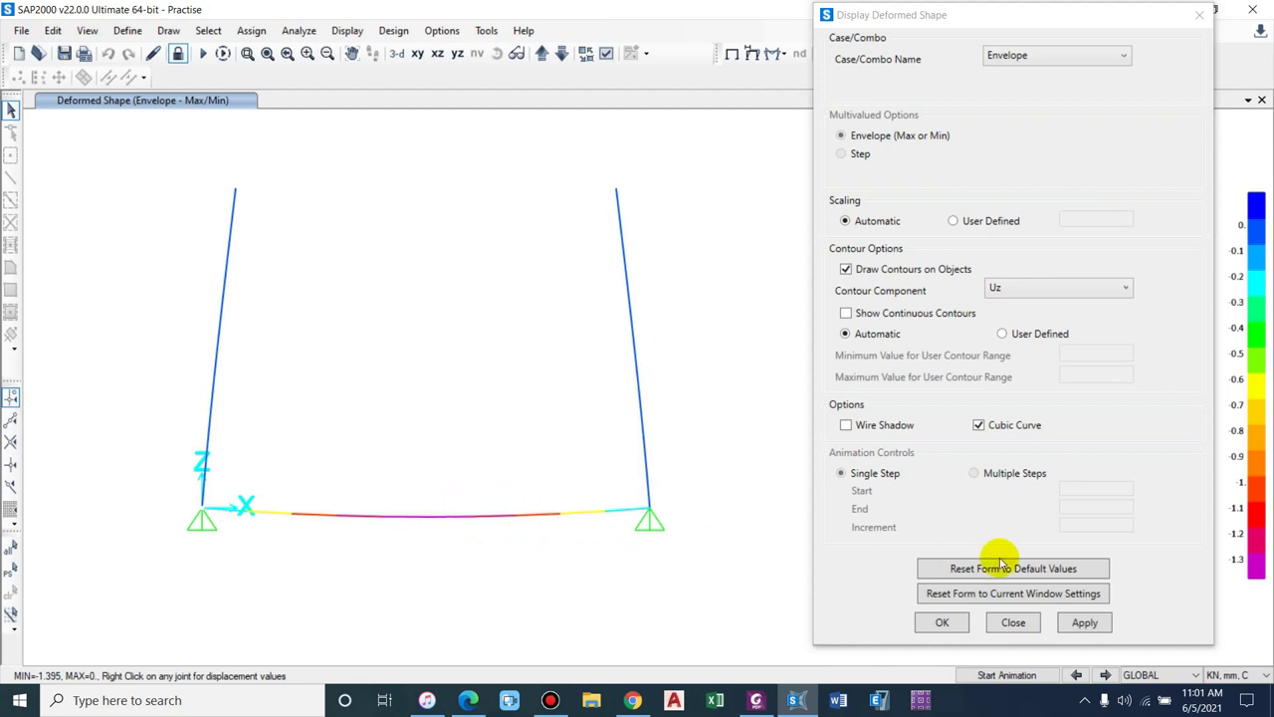
pyautogui.click(1026, 629)
pyautogui.click(1026, 629)
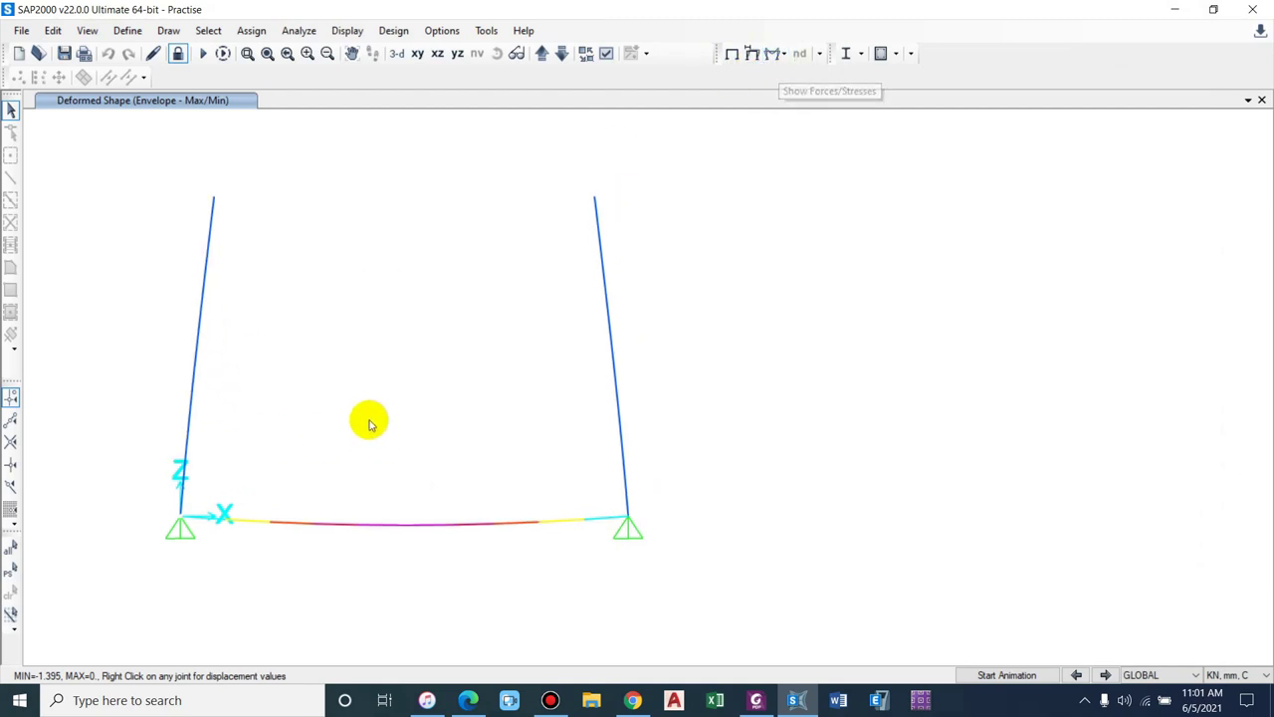
# - Display the frames' axial force diagram for the Envelope combination as a filled diagram
pyautogui.click(783, 56)
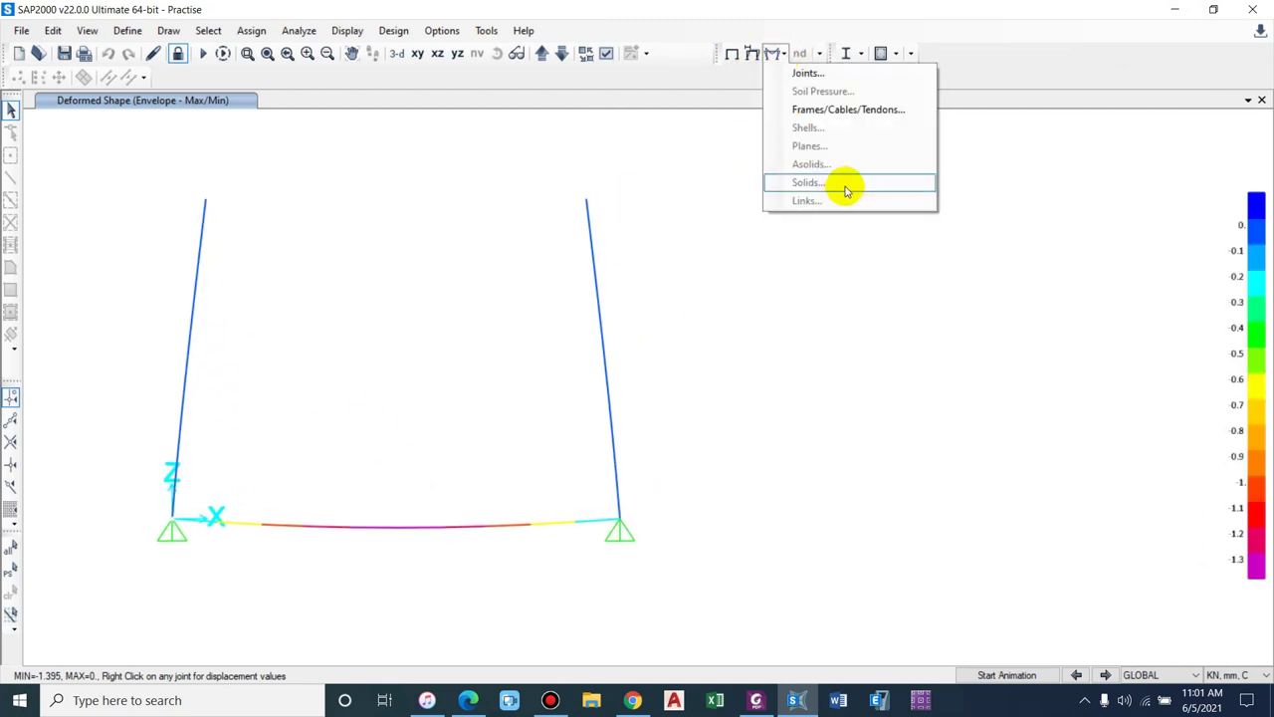
pyautogui.click(816, 106)
pyautogui.moveTo(711, 72); pyautogui.dragTo(1009, 100)
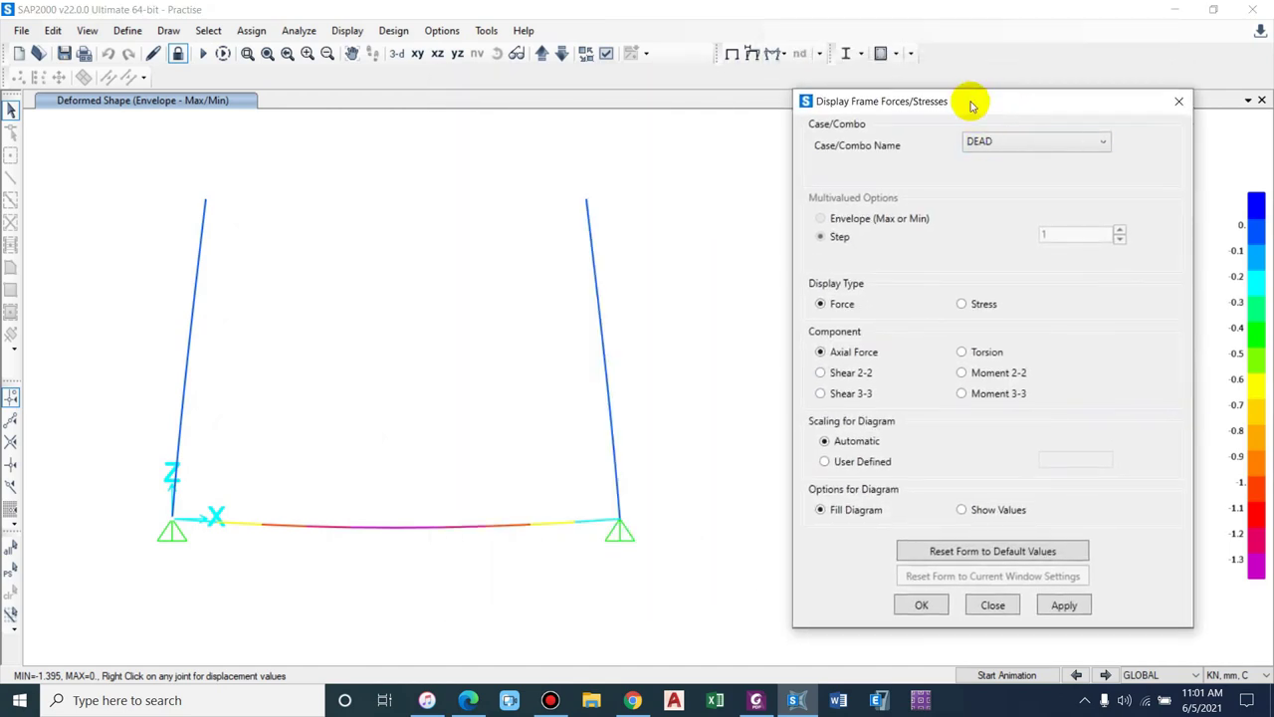
pyautogui.click(1000, 147)
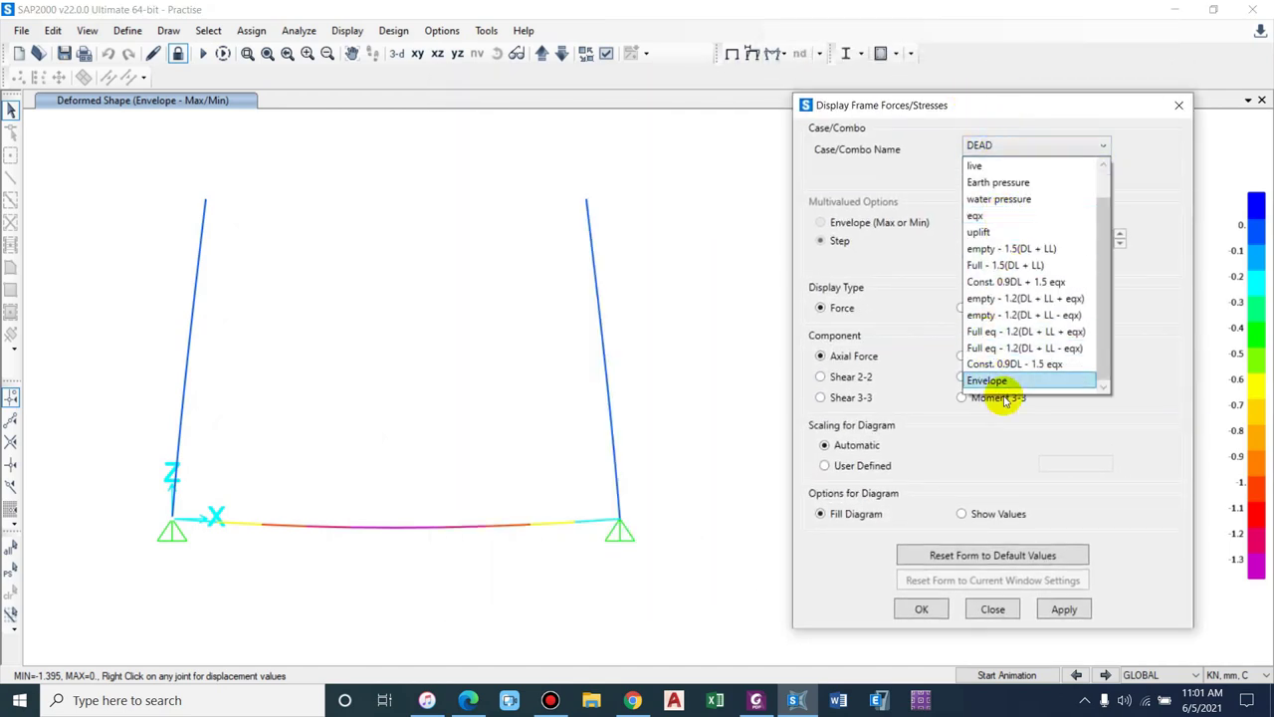
pyautogui.click(1003, 373)
pyautogui.moveTo(980, 102); pyautogui.dragTo(986, 62)
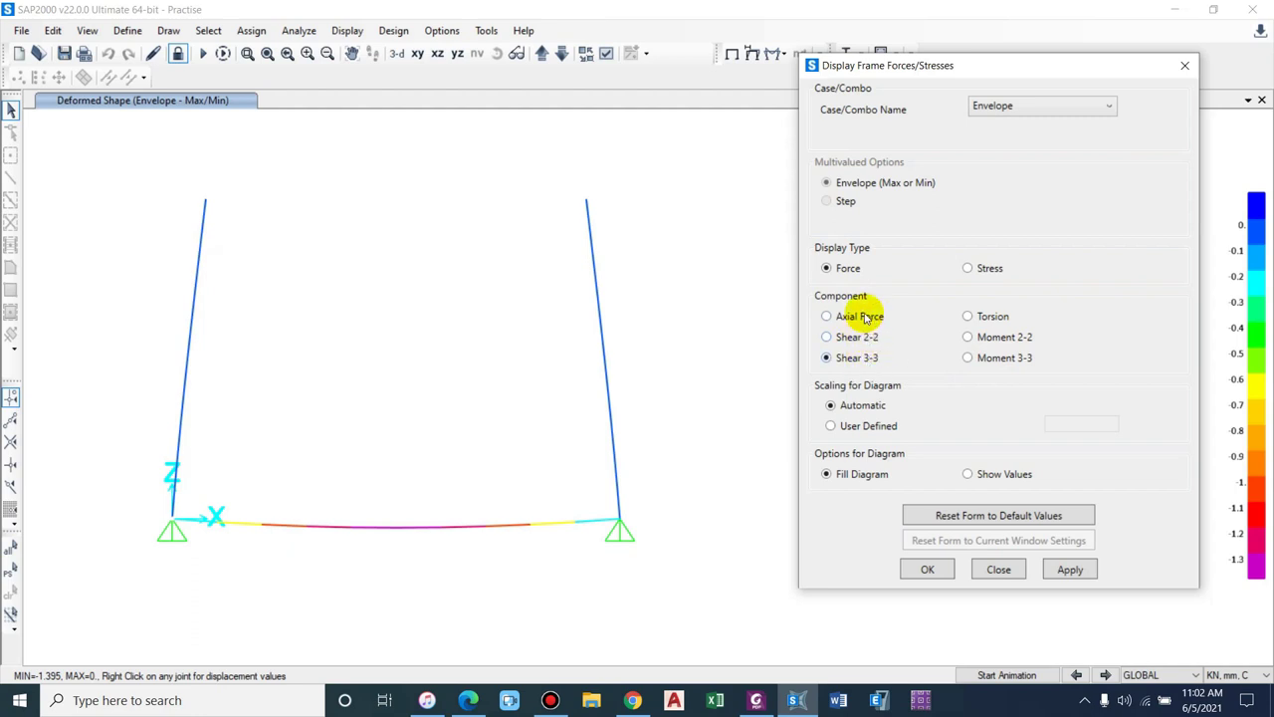
pyautogui.click(827, 317)
pyautogui.click(1067, 568)
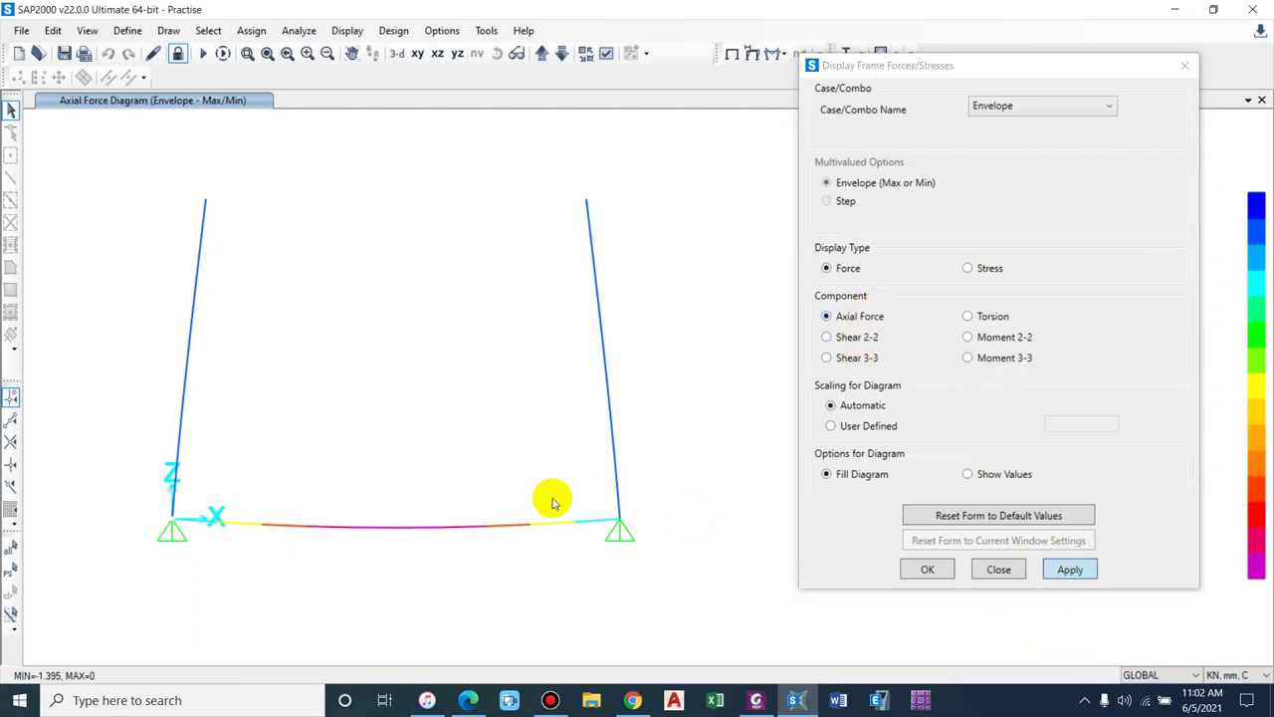
# - Show values on the axial force diagram and inspect the left wall's detailed axial force diagram
pyautogui.click(969, 474)
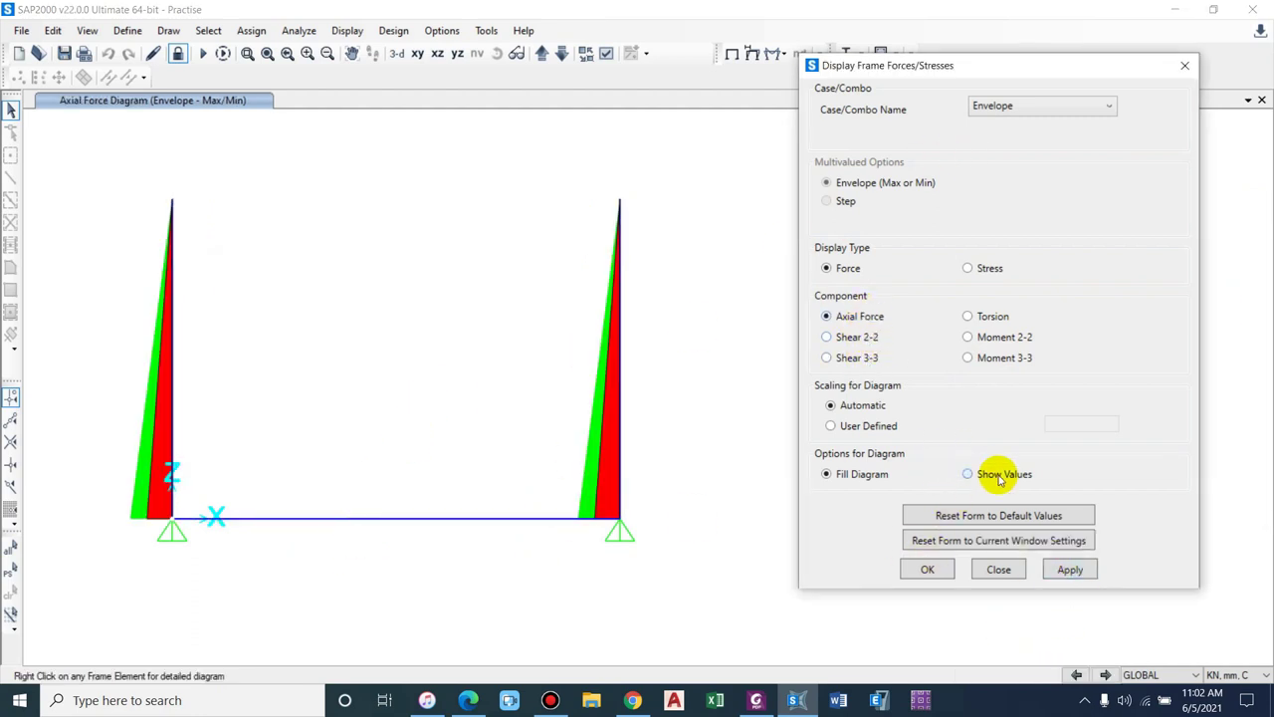
pyautogui.click(1092, 570)
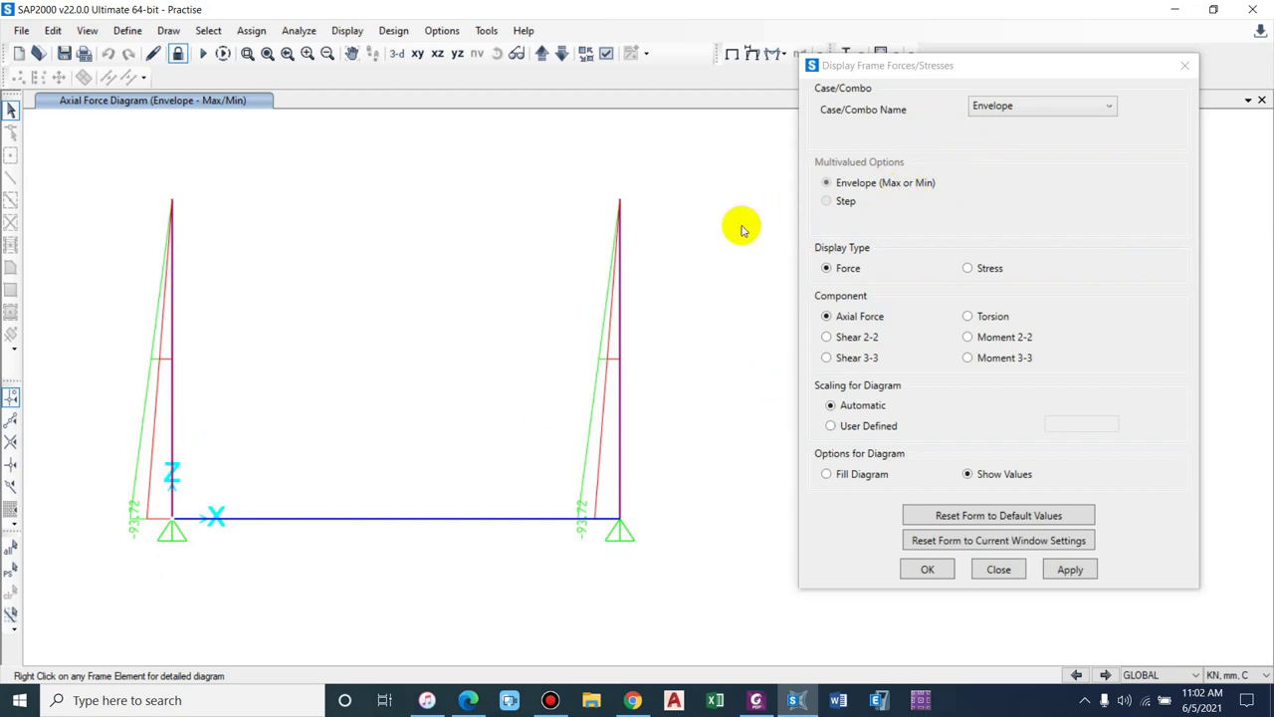
pyautogui.rightClick(173, 418)
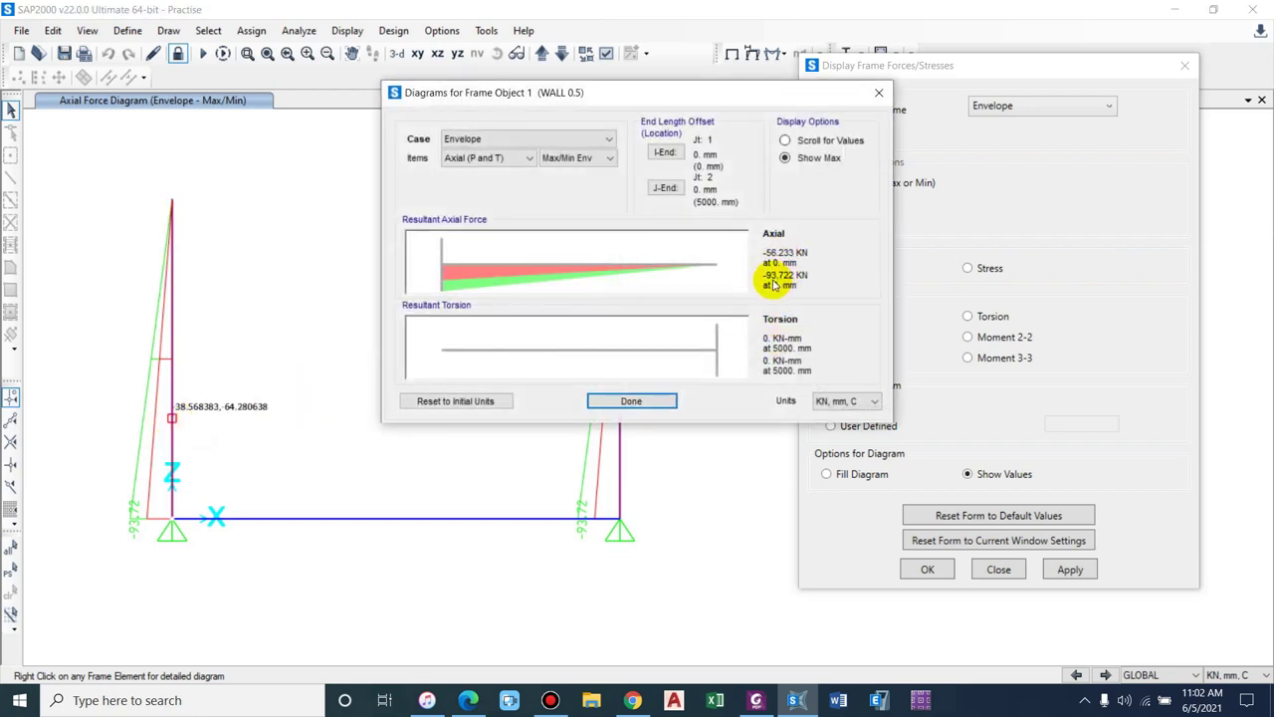
pyautogui.click(631, 401)
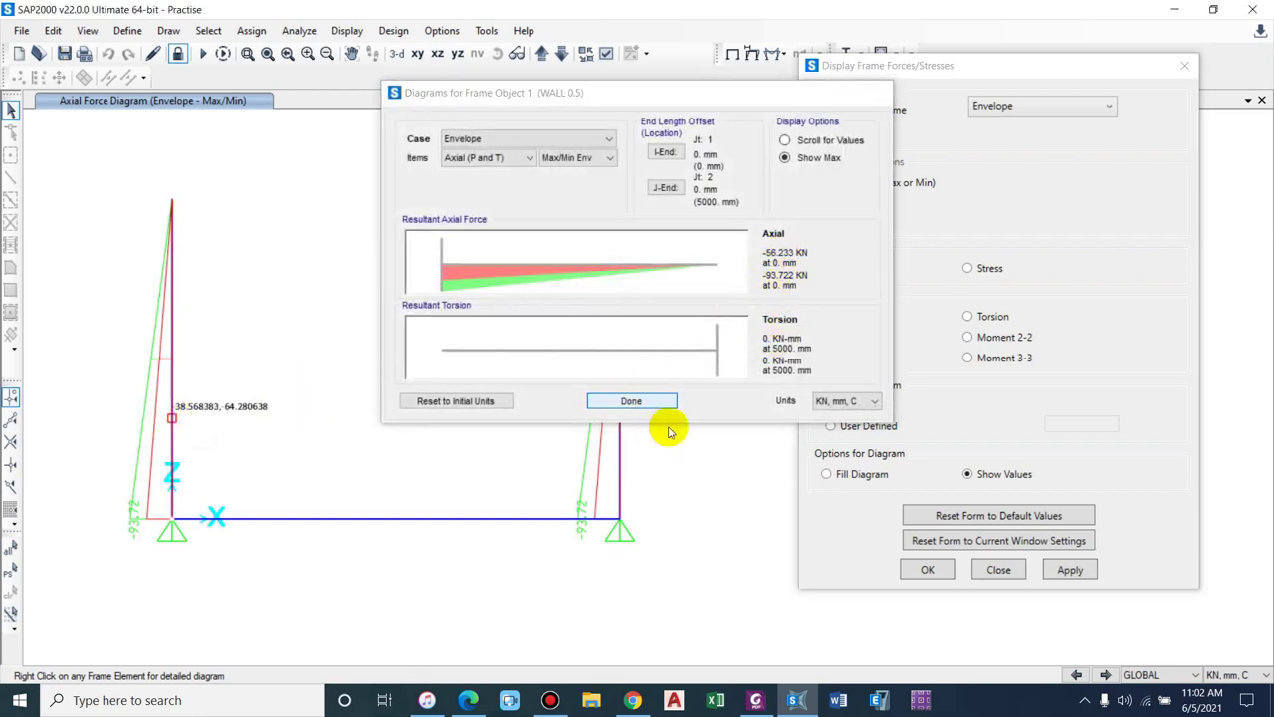
# - Display the Shear 2-2 diagram for the Envelope combination and inspect the left wall's detailed shear and moment diagrams
pyautogui.click(864, 338)
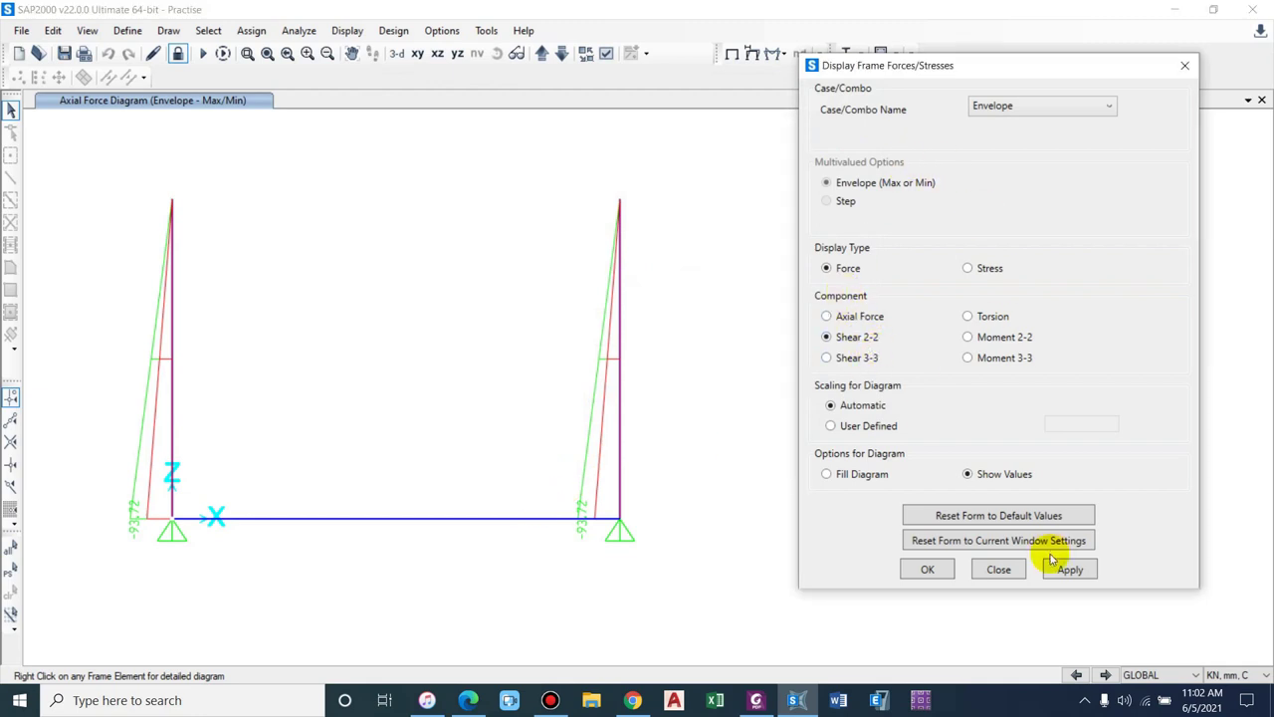
pyautogui.click(1065, 568)
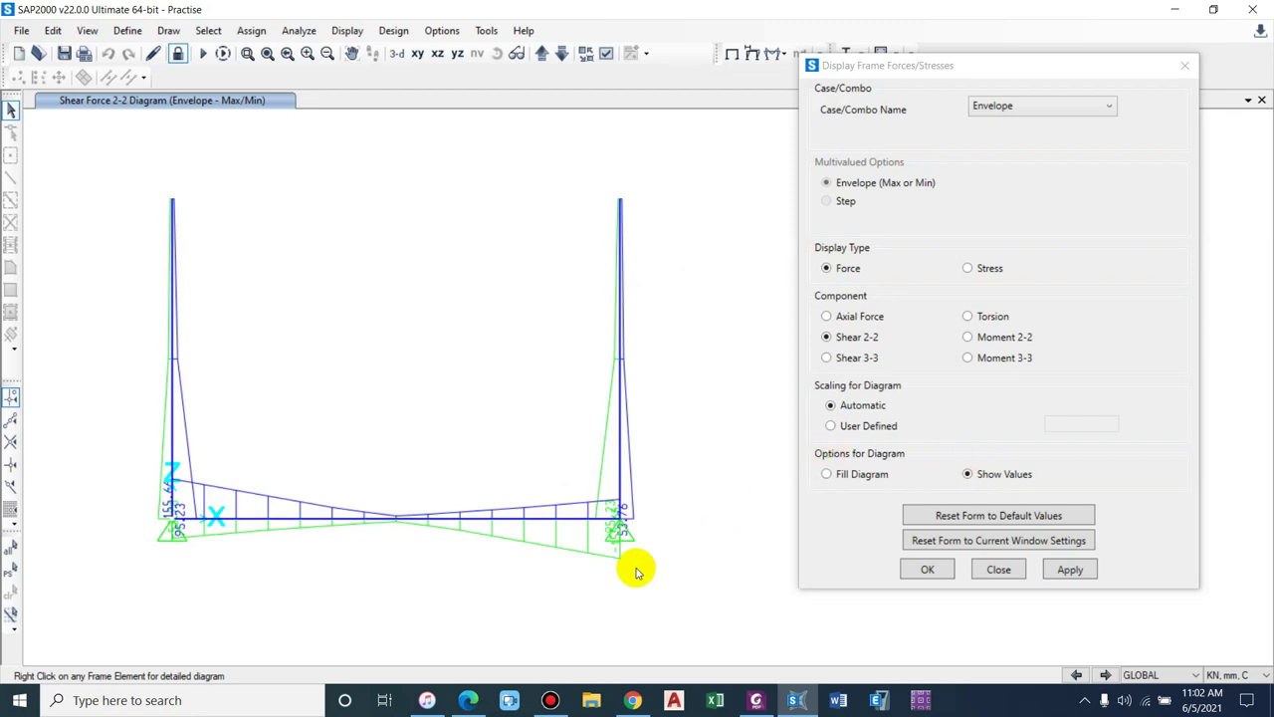
pyautogui.rightClick(176, 416)
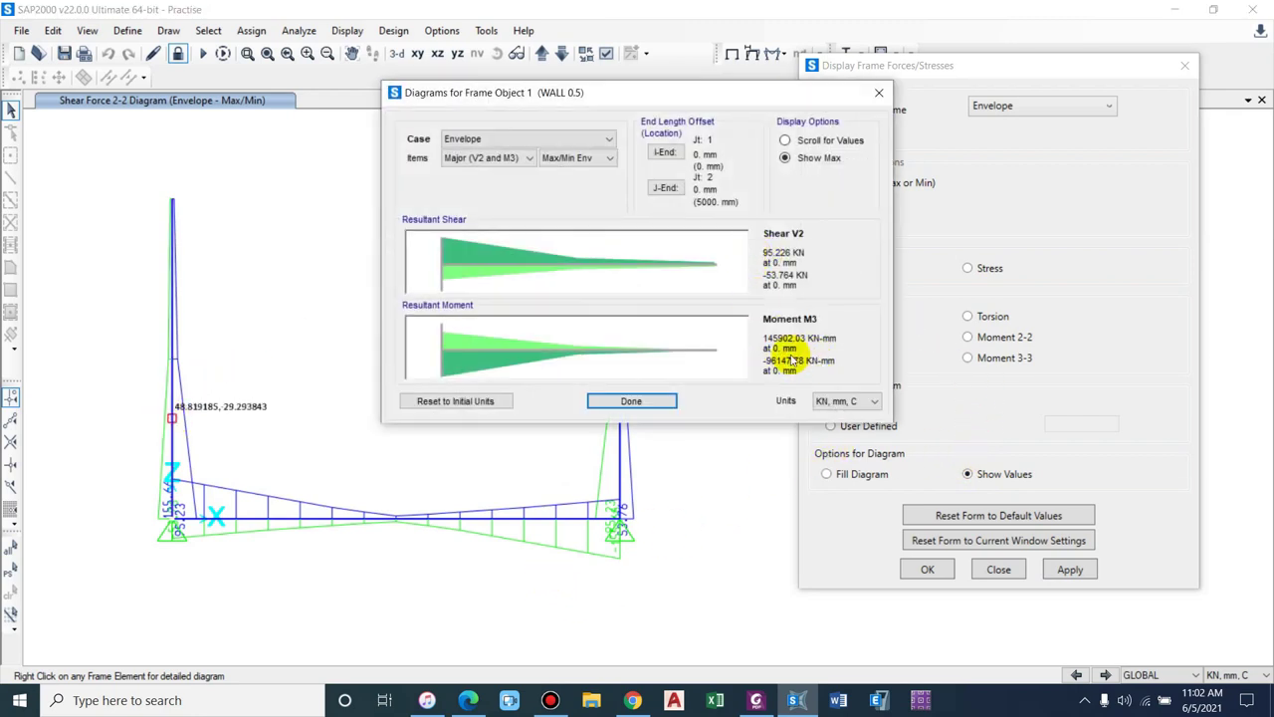
pyautogui.click(879, 91)
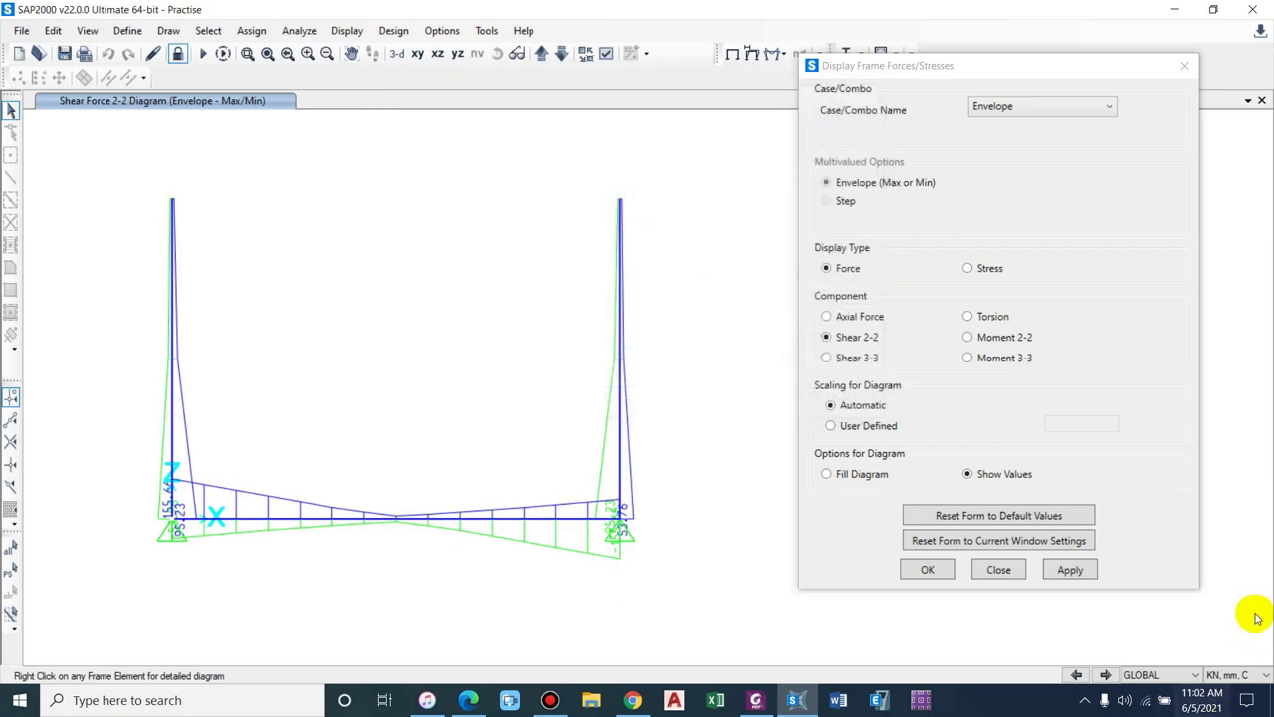
# - Set the display units to KN, m, C
pyautogui.click(1256, 674)
pyautogui.click(1234, 553)
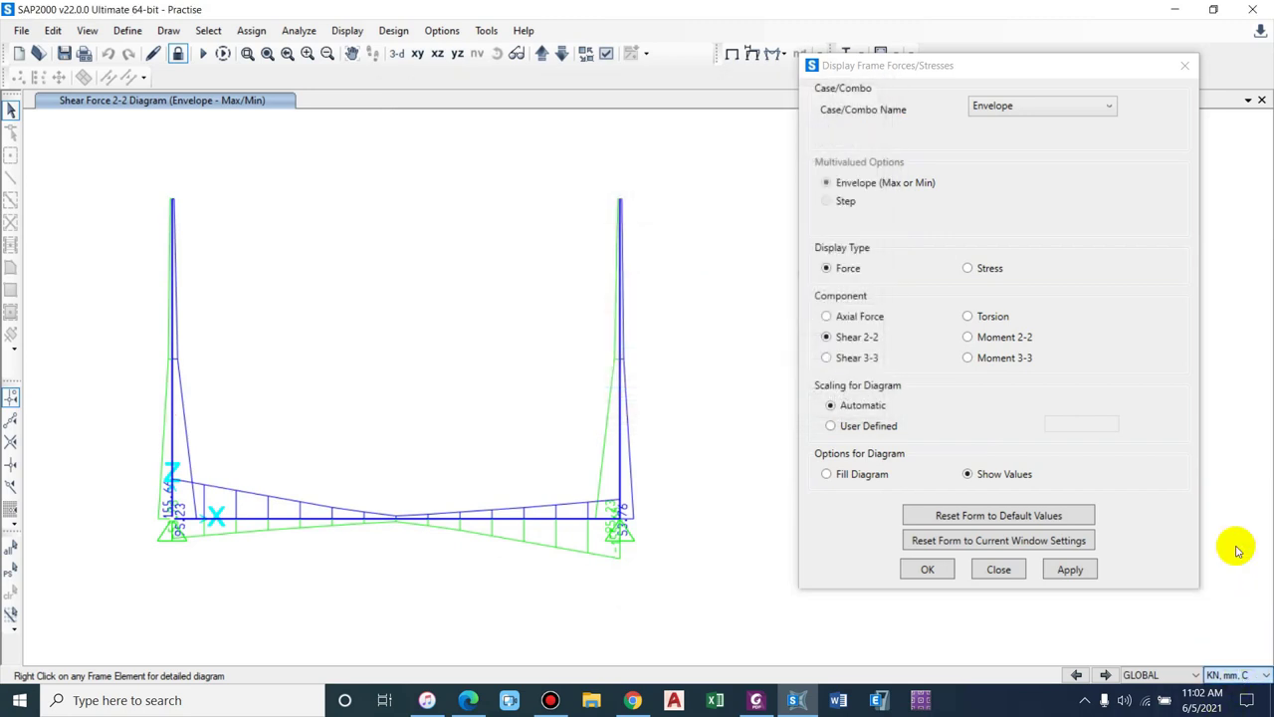
pyautogui.click(1232, 675)
pyautogui.click(1230, 553)
# - Reapply the Shear 2-2 diagram and examine the shear values around both base supports
pyautogui.click(1070, 569)
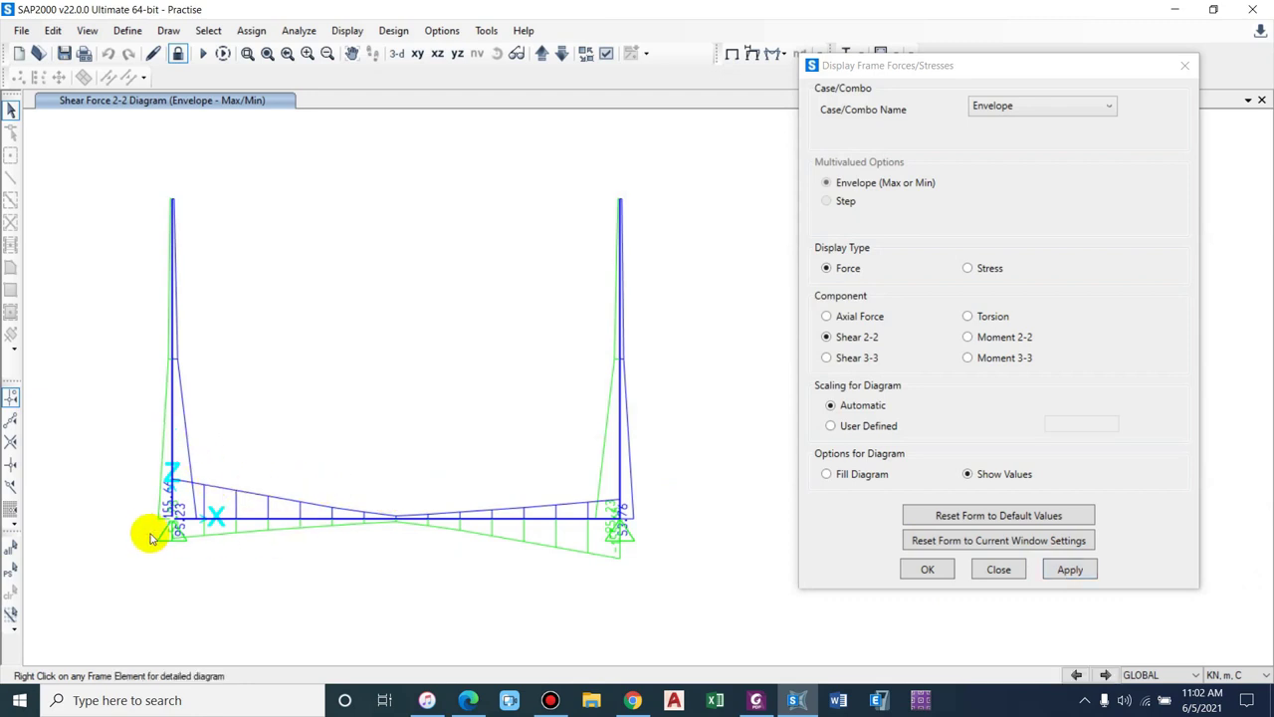
pyautogui.scroll(2, 164, 517)
pyautogui.scroll(-2, 128, 474)
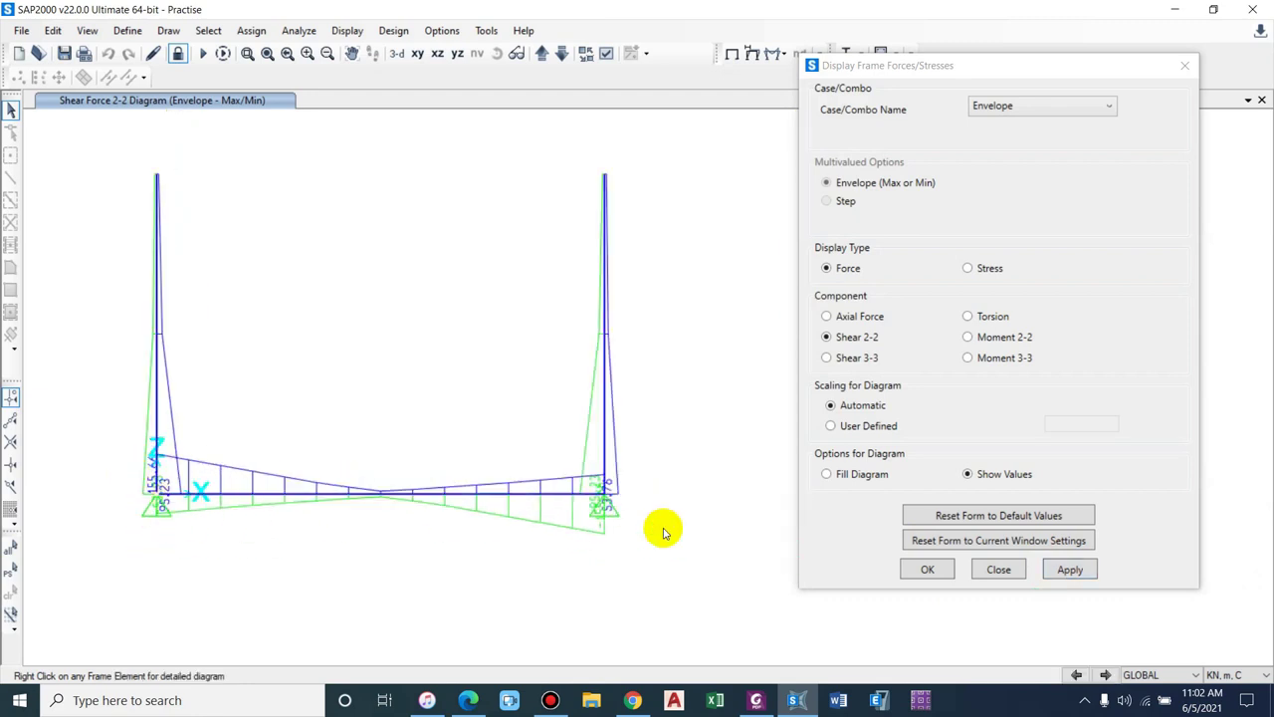
pyautogui.scroll(3, 667, 519)
pyautogui.scroll(-3, 640, 512)
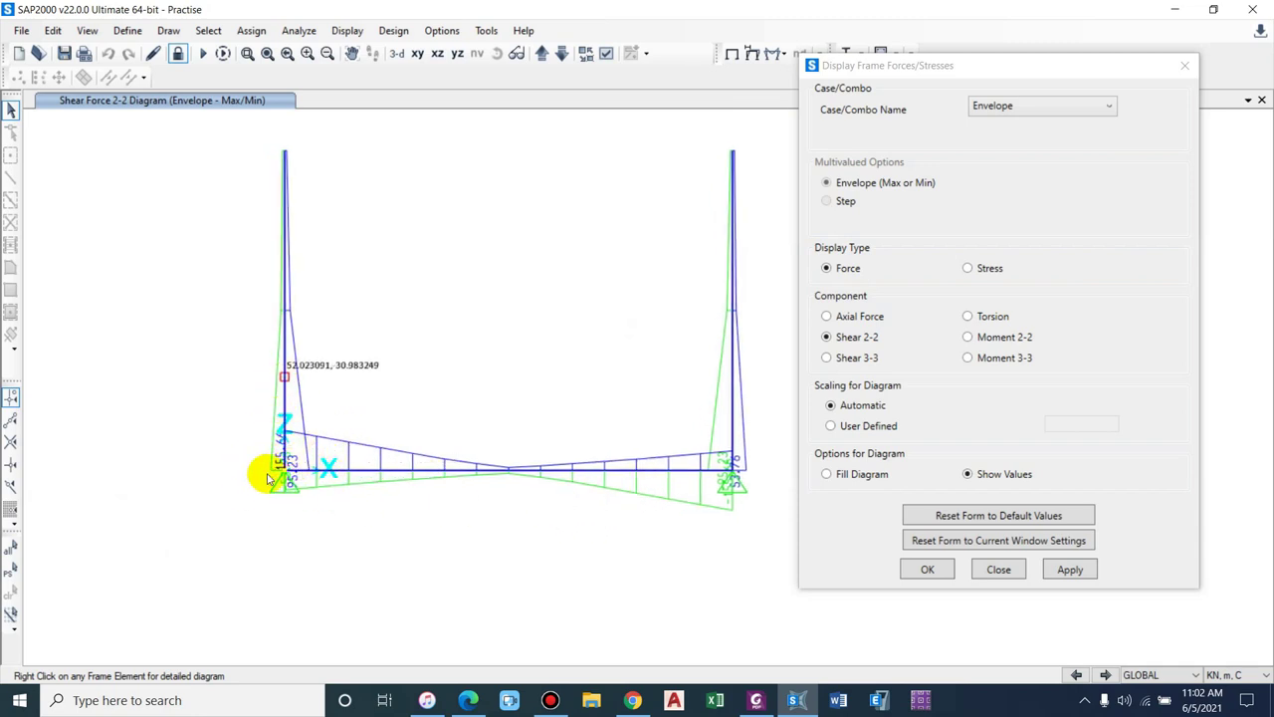
pyautogui.moveTo(322, 472)
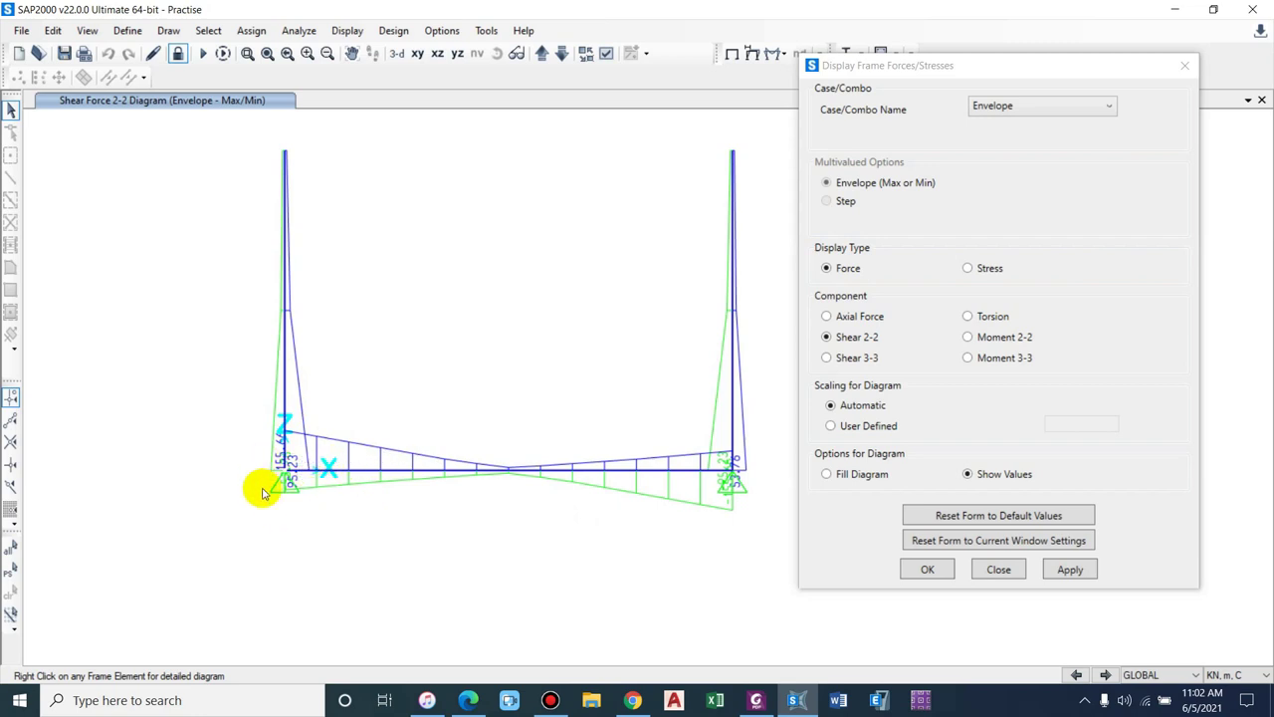
pyautogui.moveTo(266, 505)
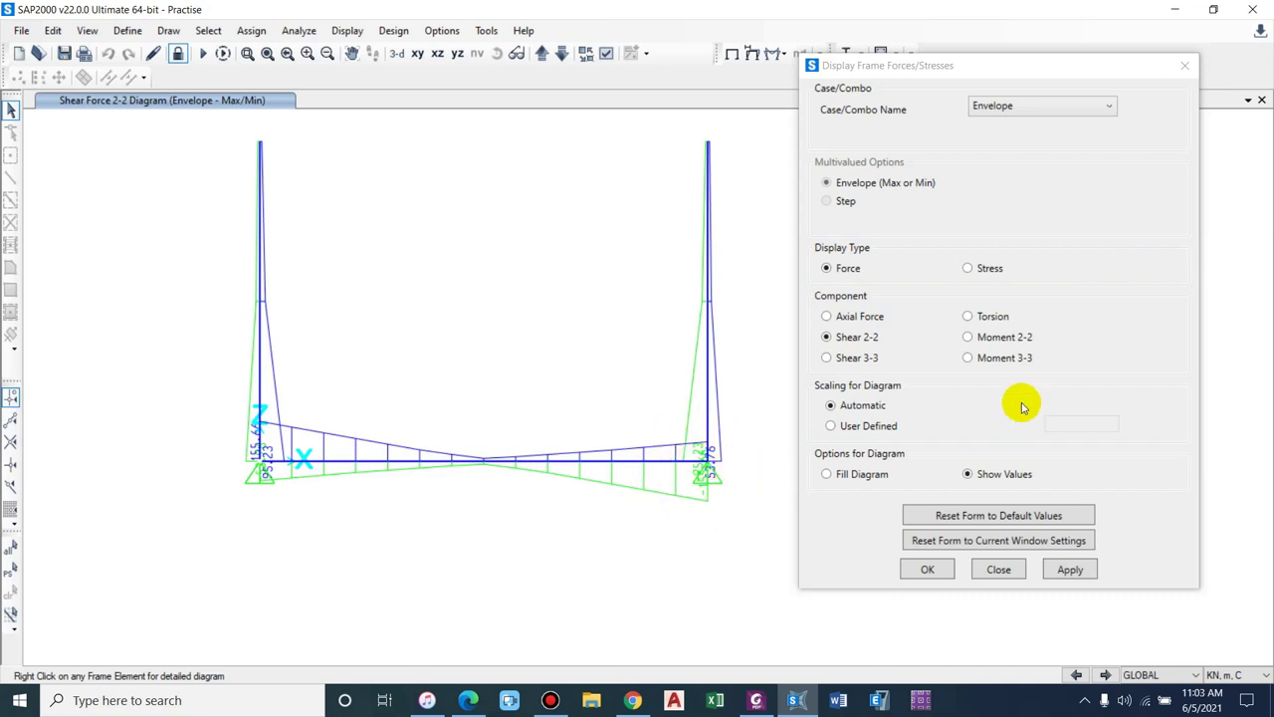
# - Check the Shear 3-3 diagram and display the Moment 3-3 diagram with values for the Envelope combination
pyautogui.click(854, 357)
pyautogui.click(1065, 569)
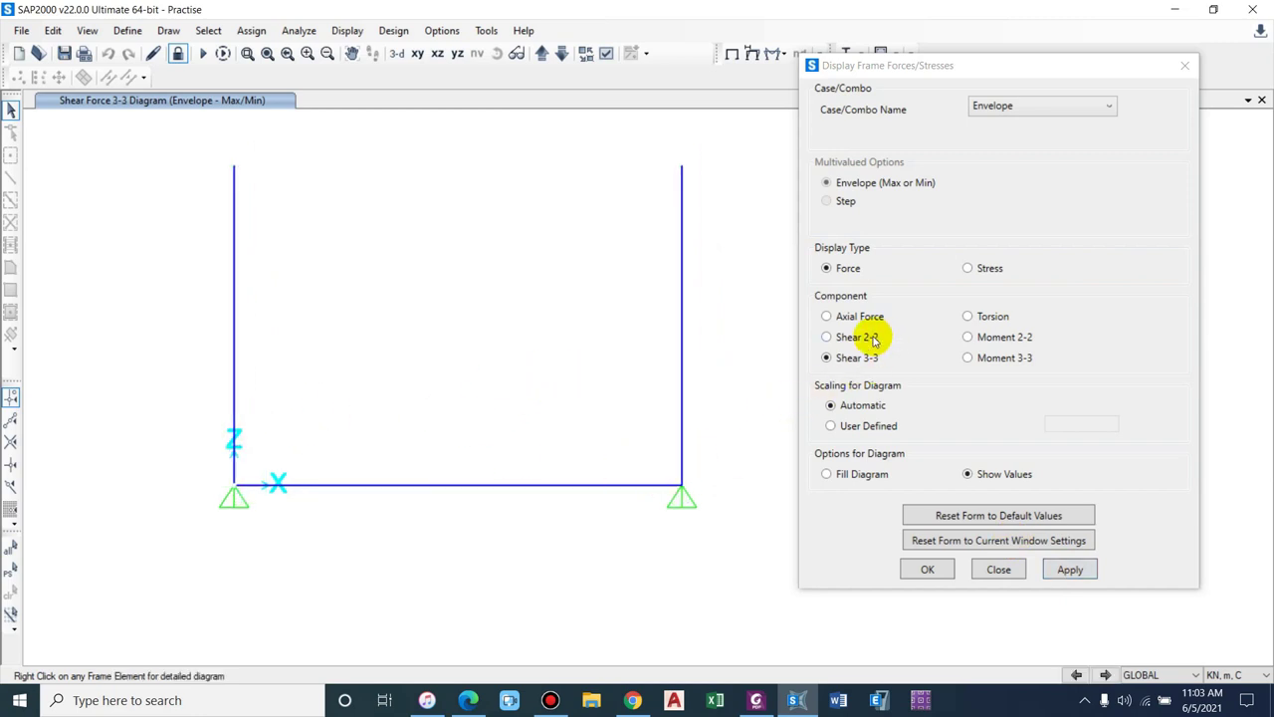
pyautogui.click(970, 358)
pyautogui.click(1069, 565)
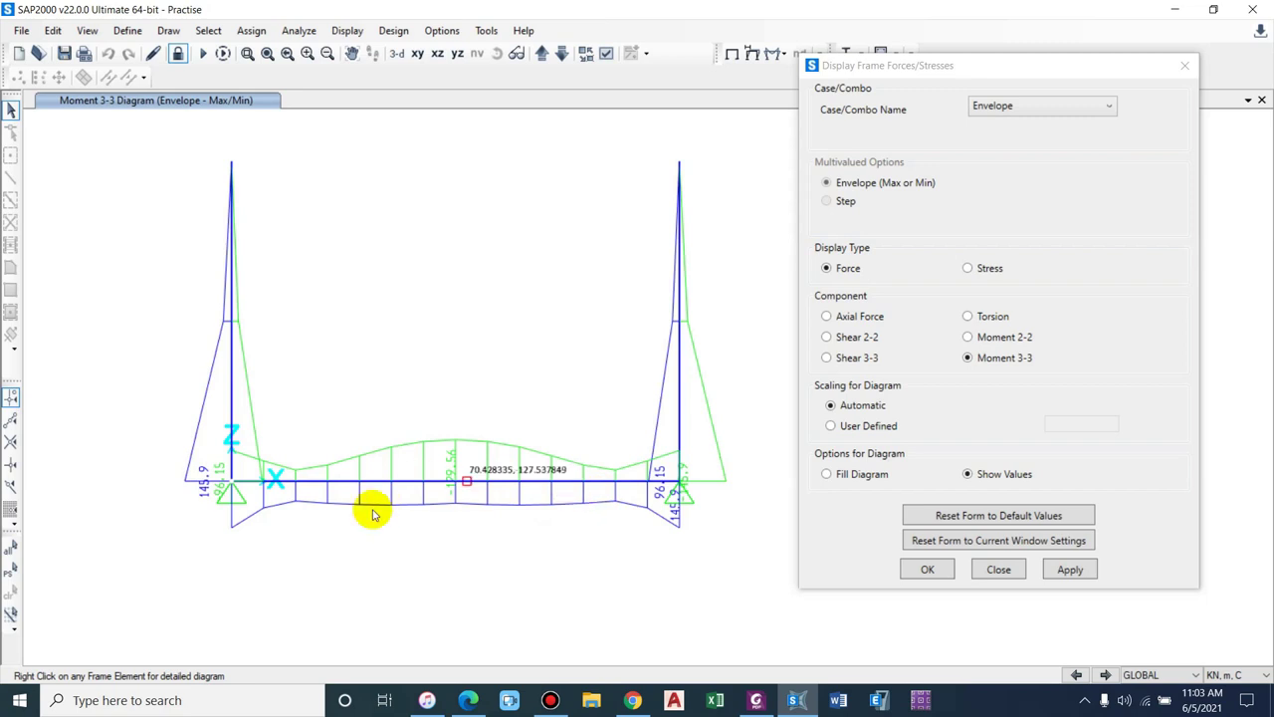
# - Check the Moment 2-2 diagram of the frames and return to the Moment 3-3 diagram
pyautogui.click(967, 337)
pyautogui.click(1070, 572)
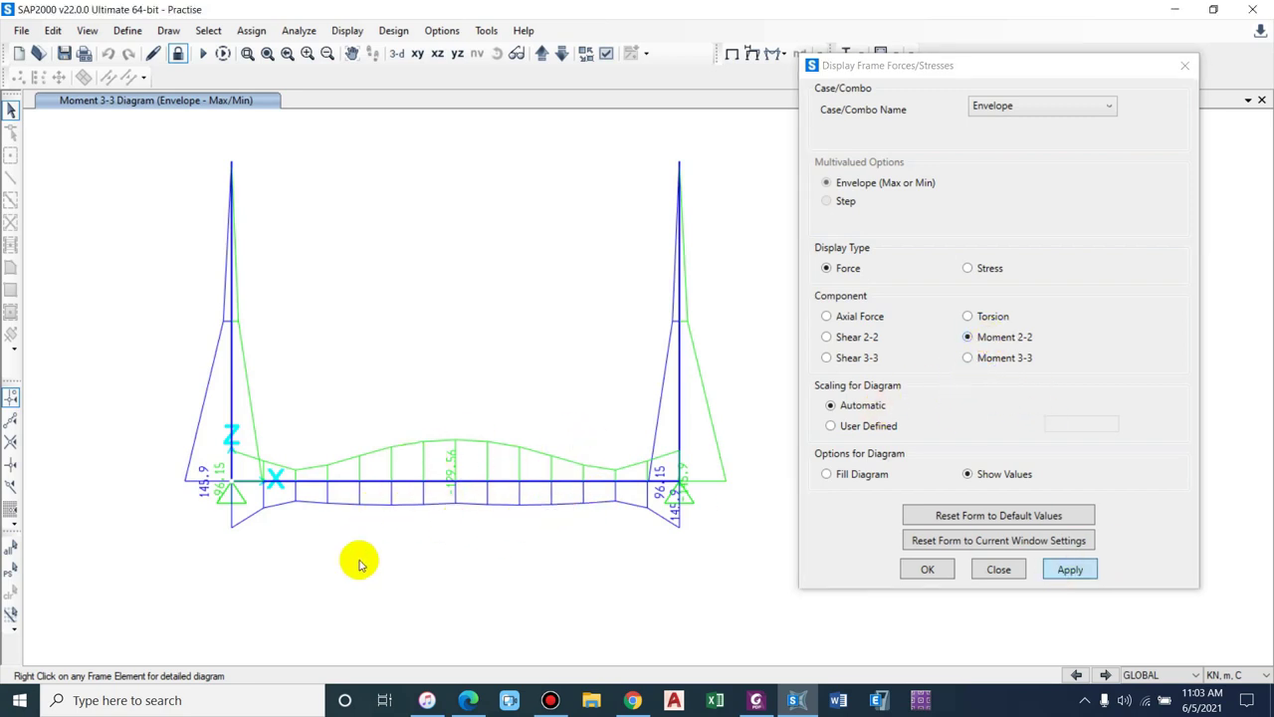
pyautogui.click(980, 359)
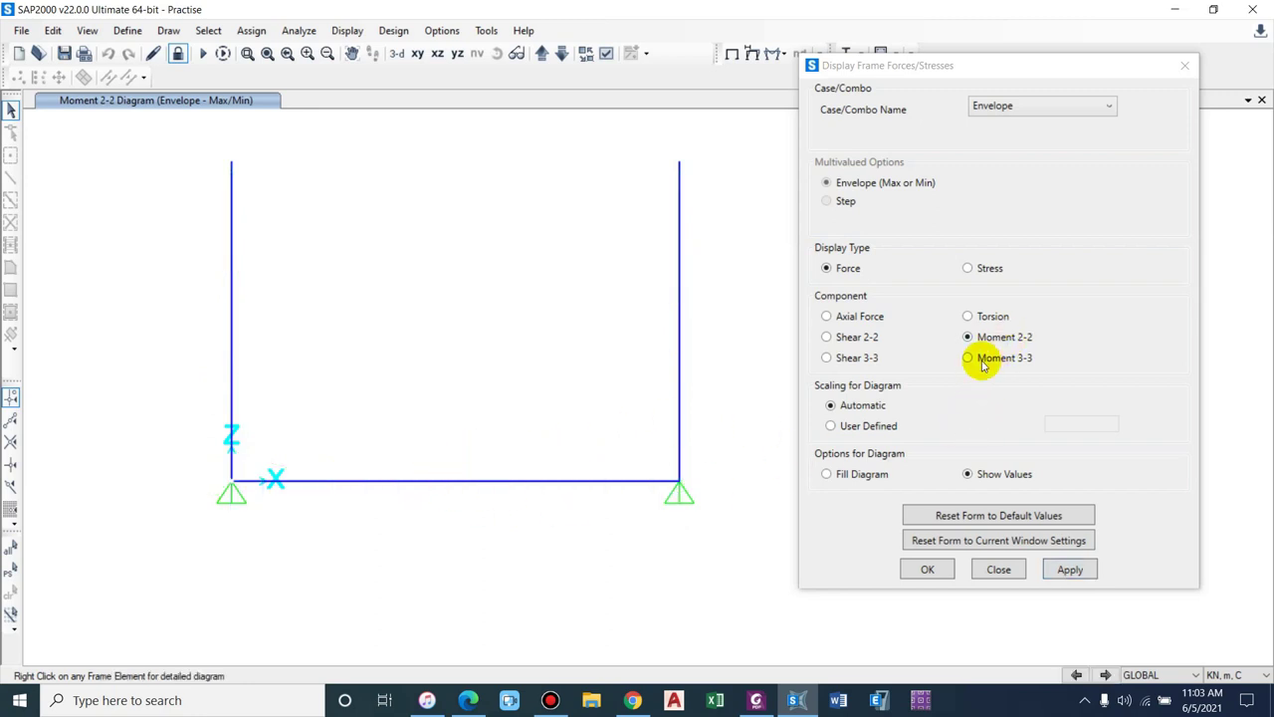
pyautogui.click(1007, 339)
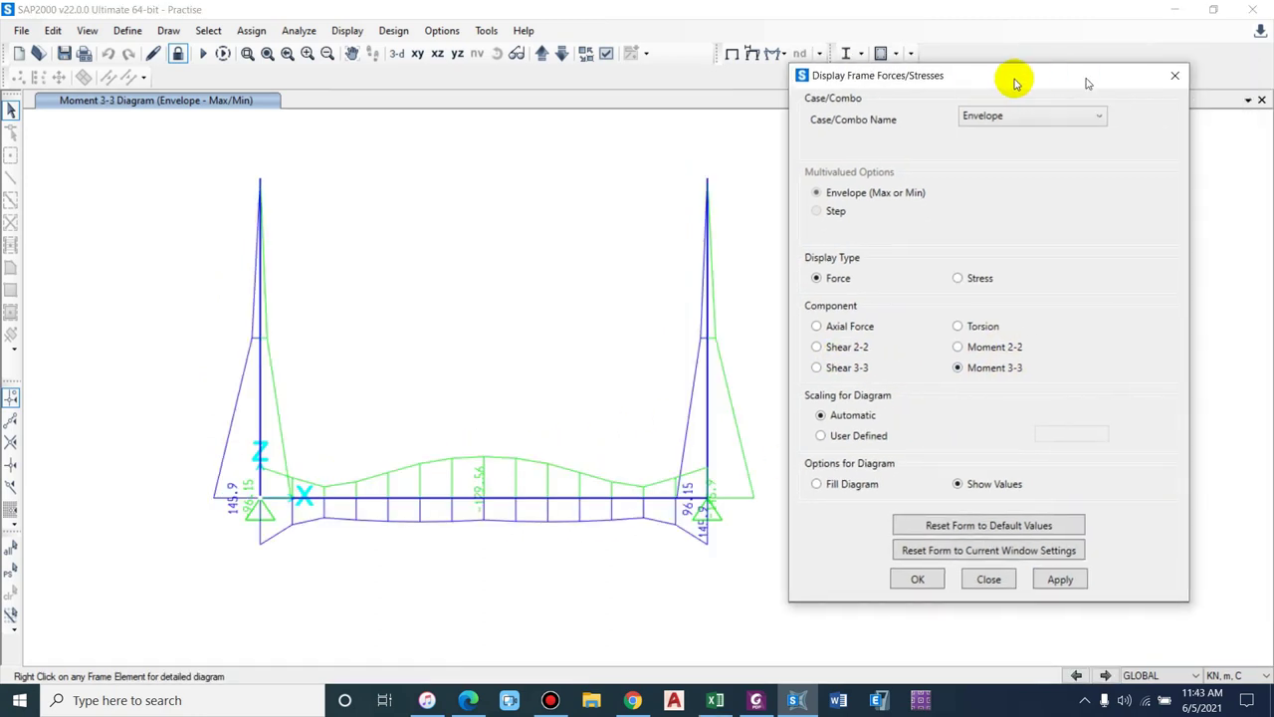
# - Close the frame force settings and add a second view window beside the Moment 3-3 diagram
pyautogui.moveTo(1089, 77); pyautogui.dragTo(1046, 79)
pyautogui.click(1112, 79)
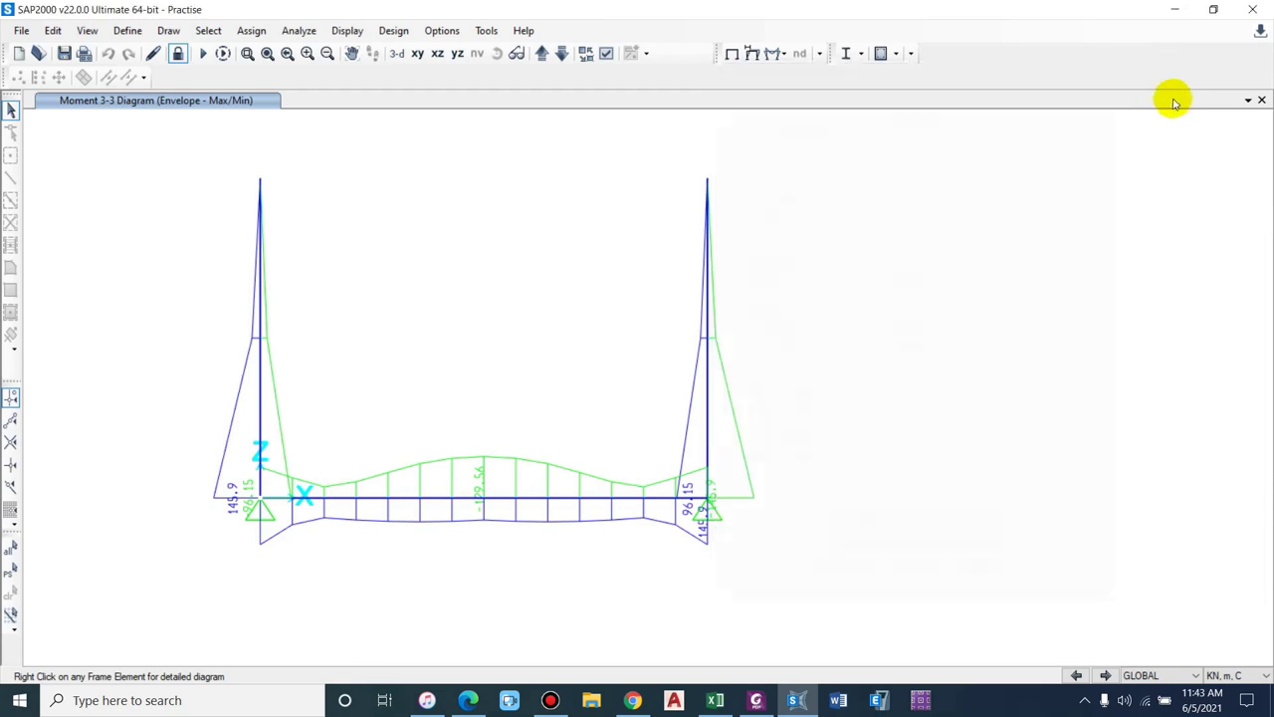
pyautogui.click(1248, 99)
pyautogui.click(1094, 136)
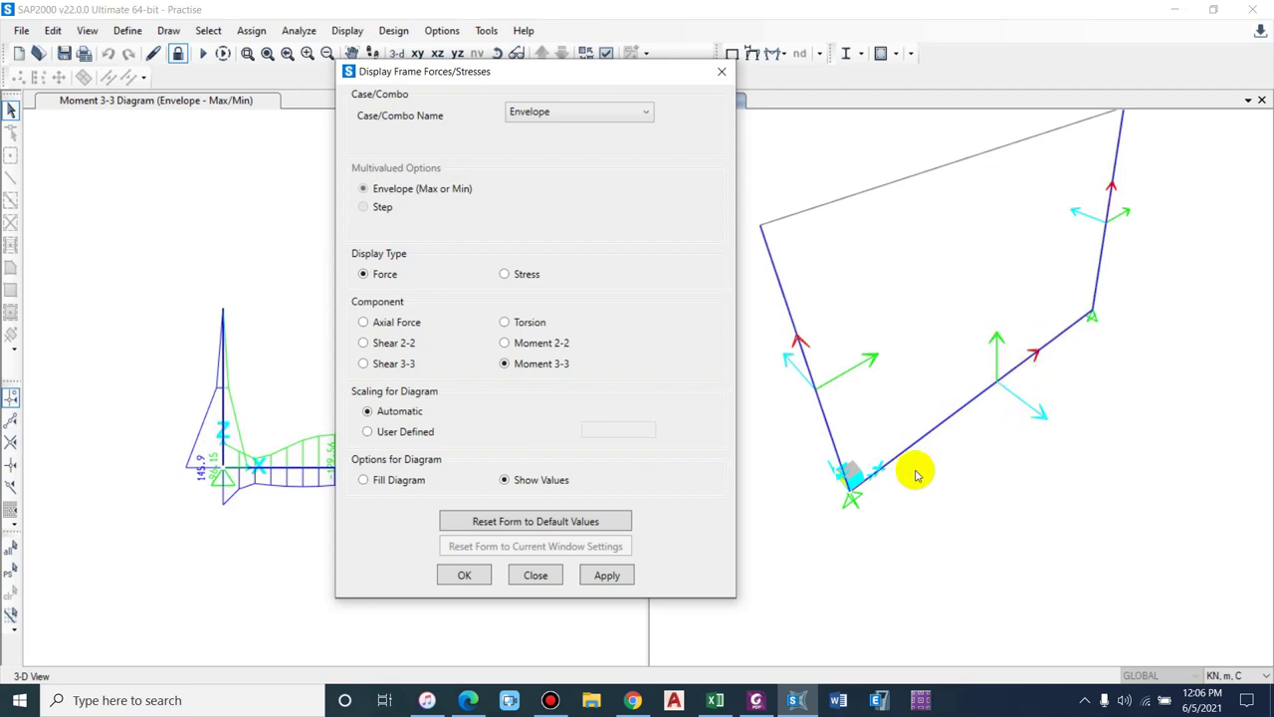
# - Compare the Shear 2-2 and Shear 3-3 force components with the frames' local axes in the 3-D view
pyautogui.click(407, 342)
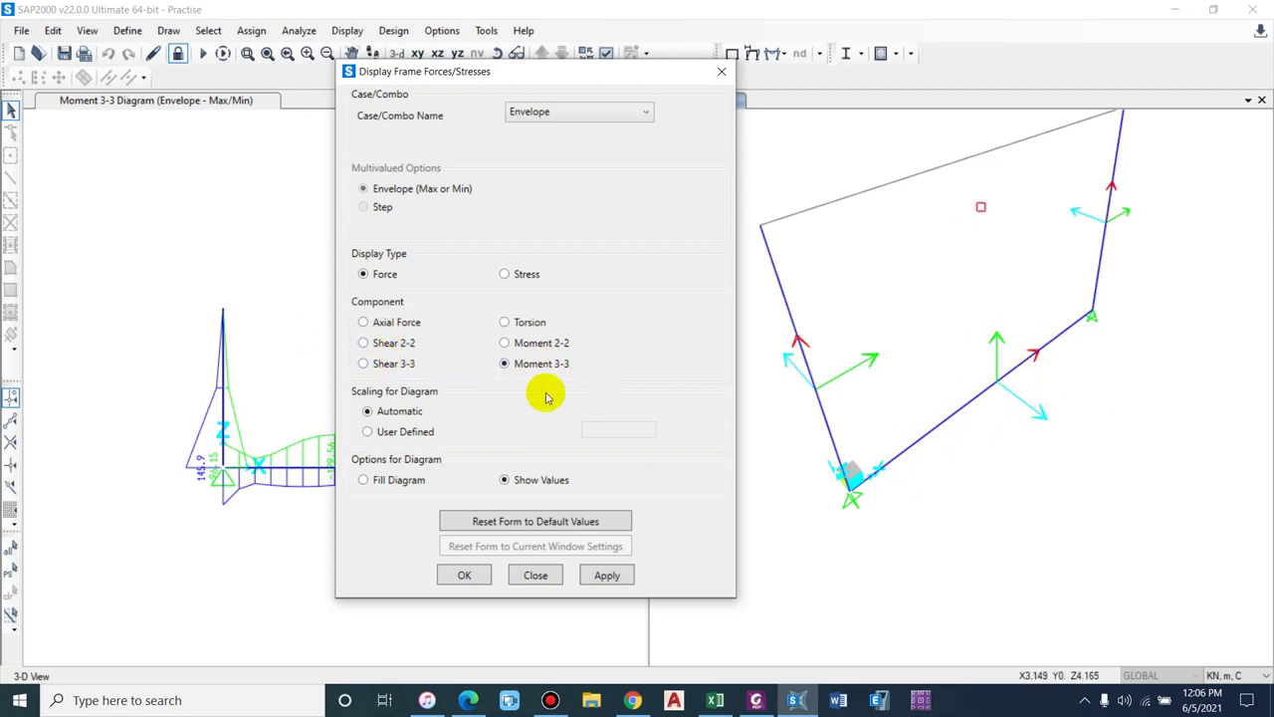
pyautogui.click(395, 366)
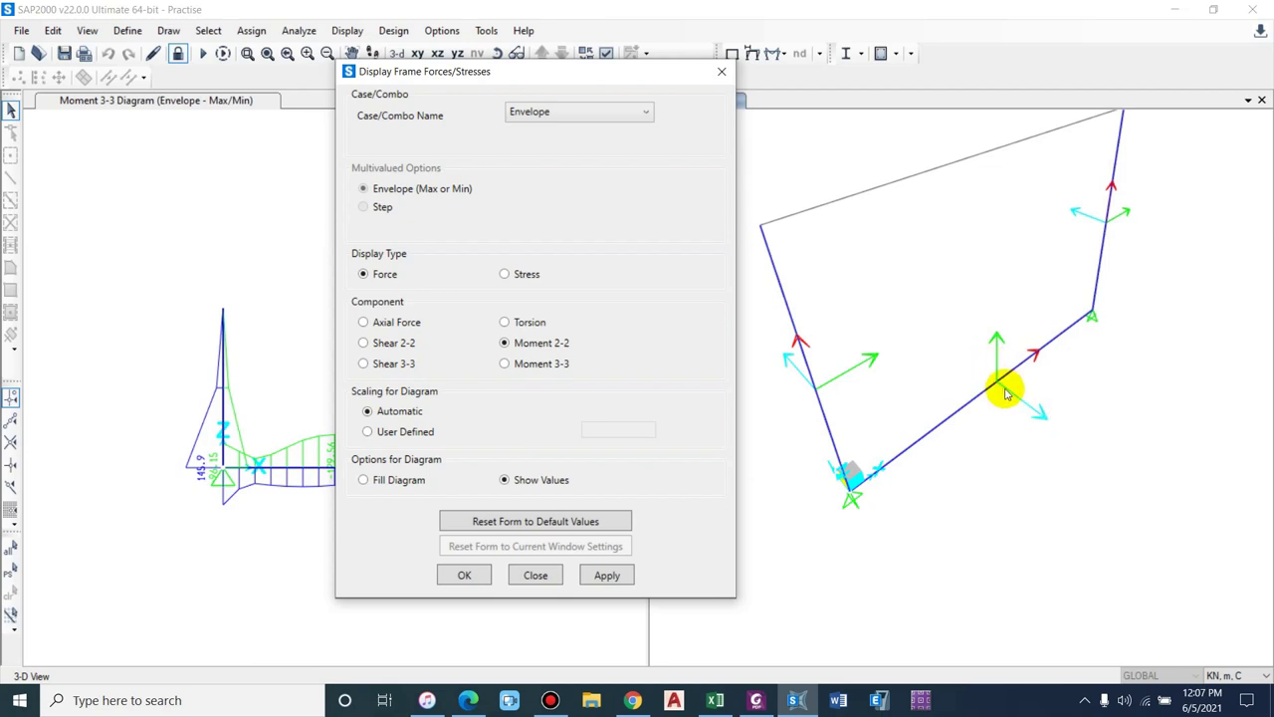
pyautogui.click(396, 344)
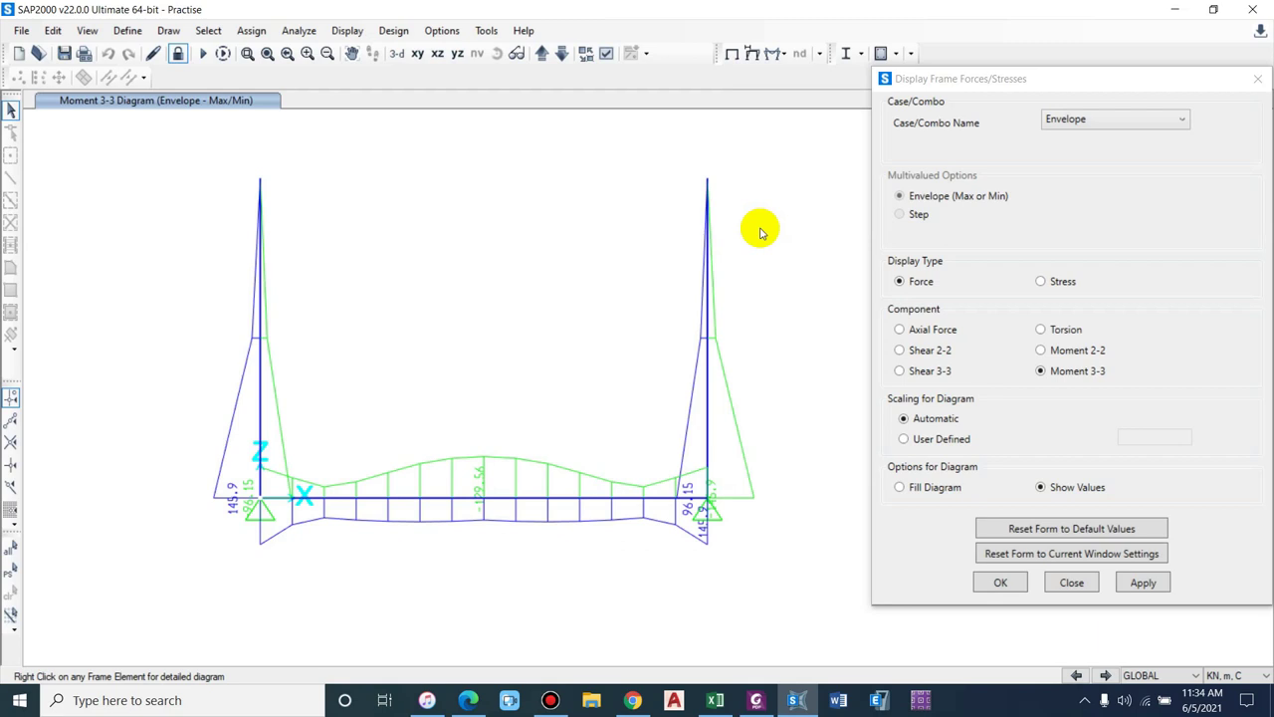
# - Inspect the detailed shear V2 and moment M3 diagrams of the right wall, the base slab and the left wall
pyautogui.rightClick(706, 430)
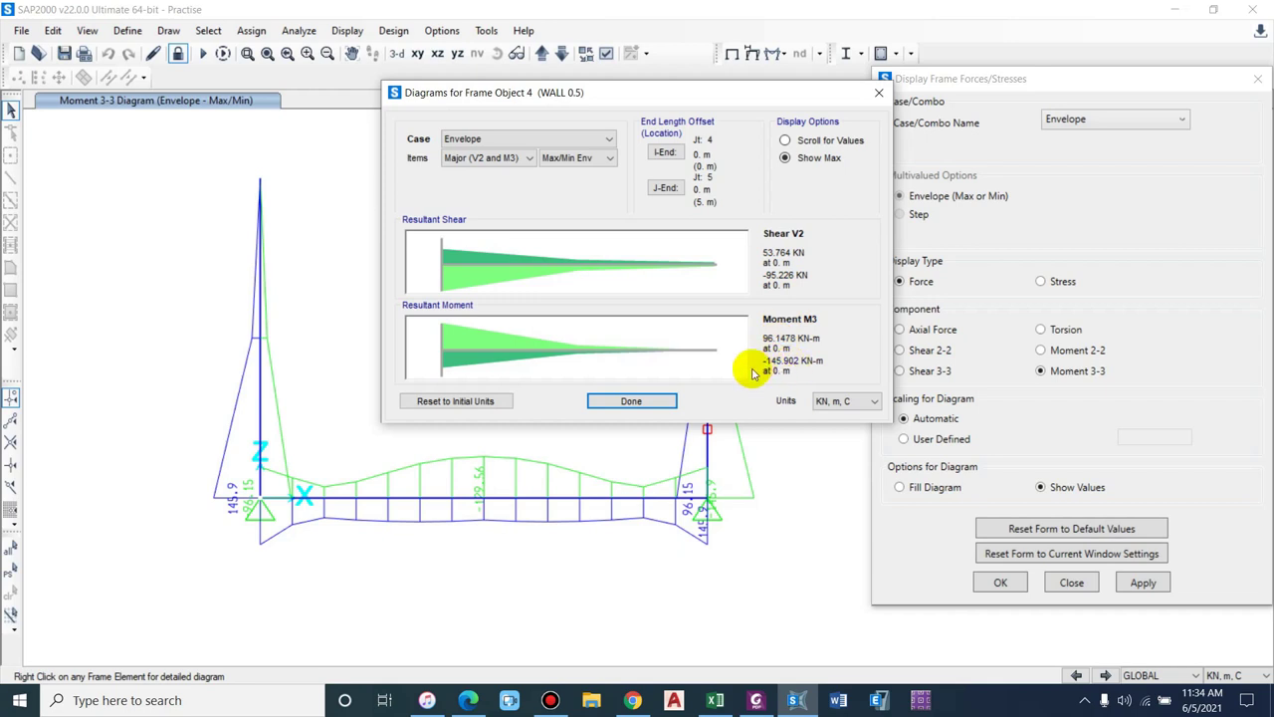
pyautogui.click(652, 400)
pyautogui.rightClick(568, 496)
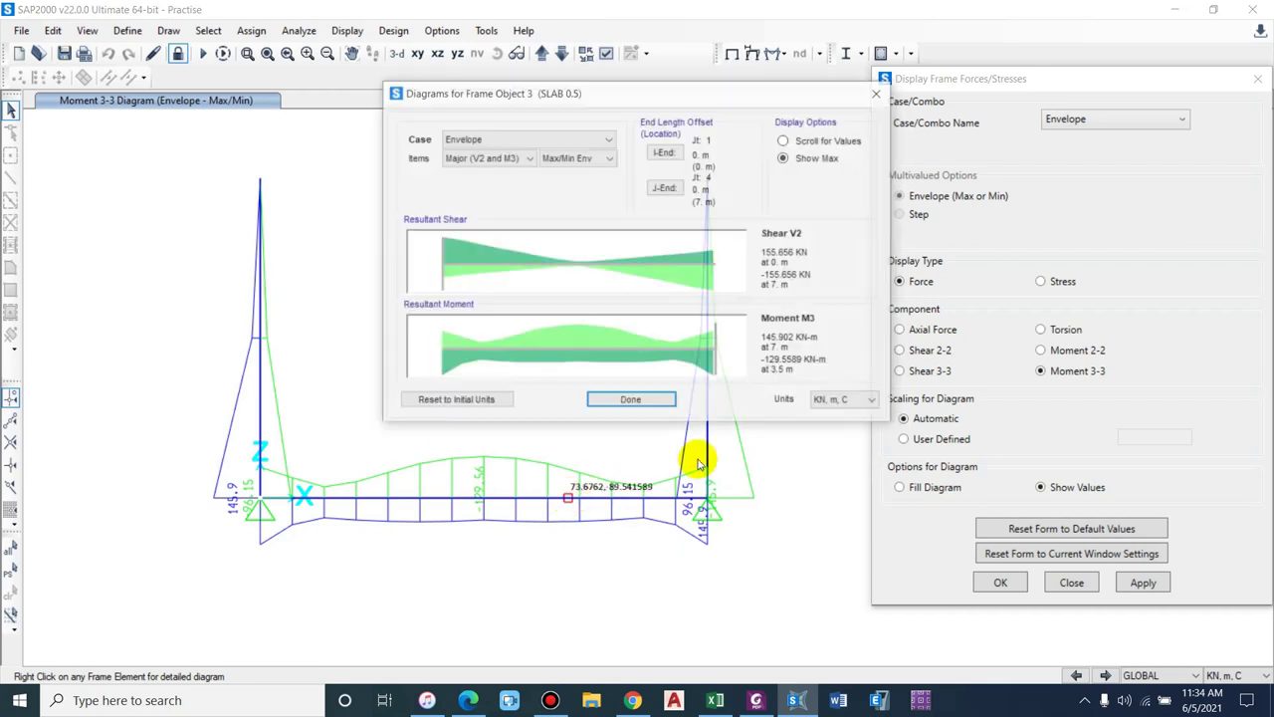
pyautogui.click(627, 402)
pyautogui.rightClick(263, 394)
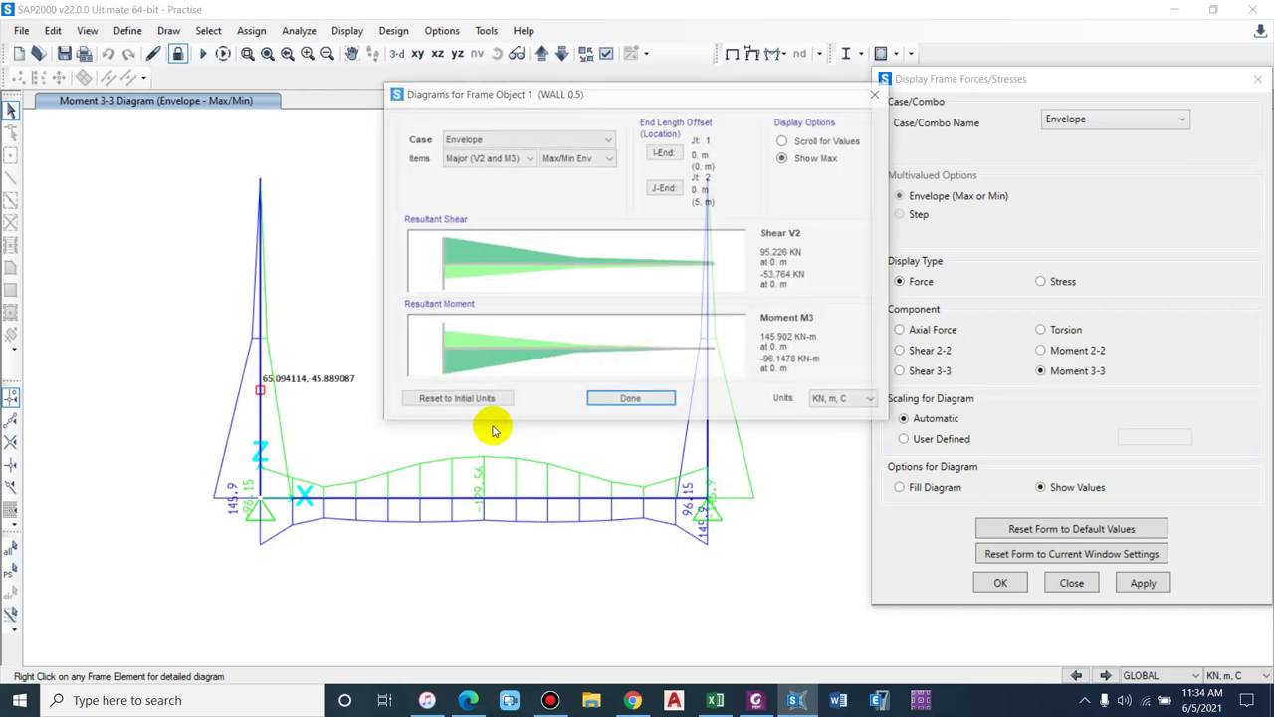
pyautogui.click(595, 401)
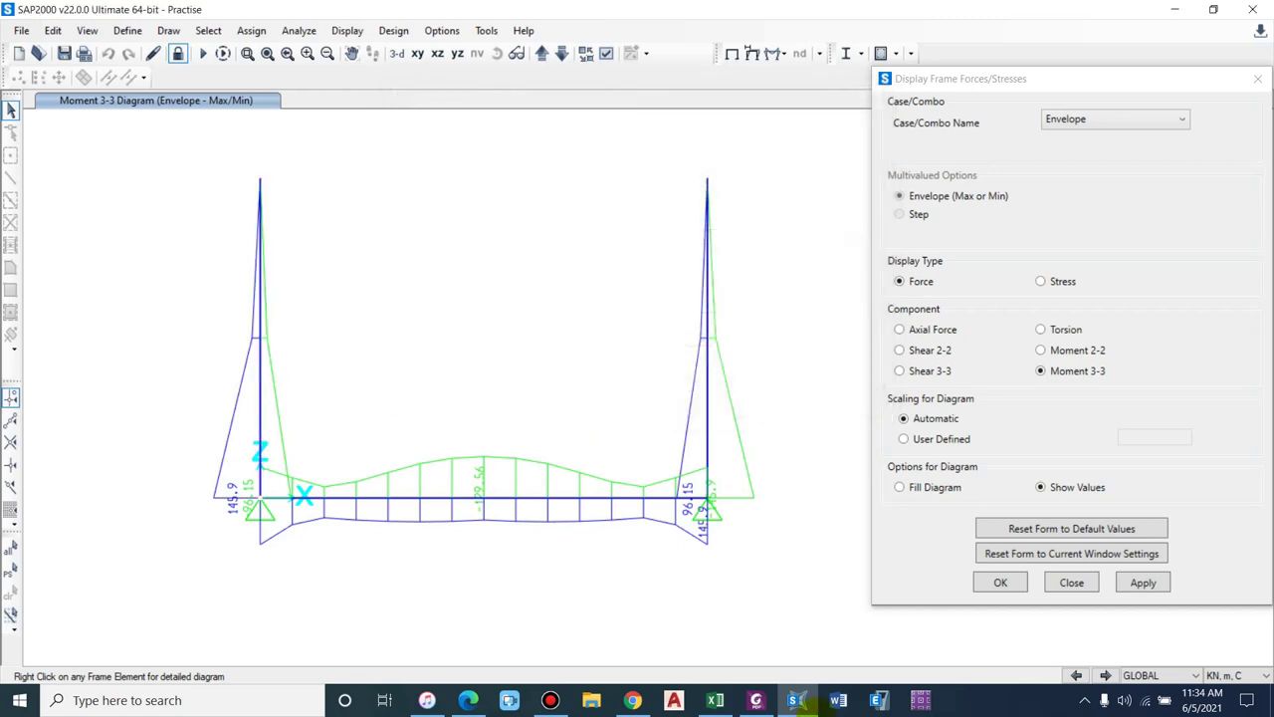
# - Switch to the Excel rebar workbook and set the base slab's overall depth (D) to 500 mm on the Rebar Slab sheet
pyautogui.click(727, 699)
pyautogui.scroll(-3, 450, 318)
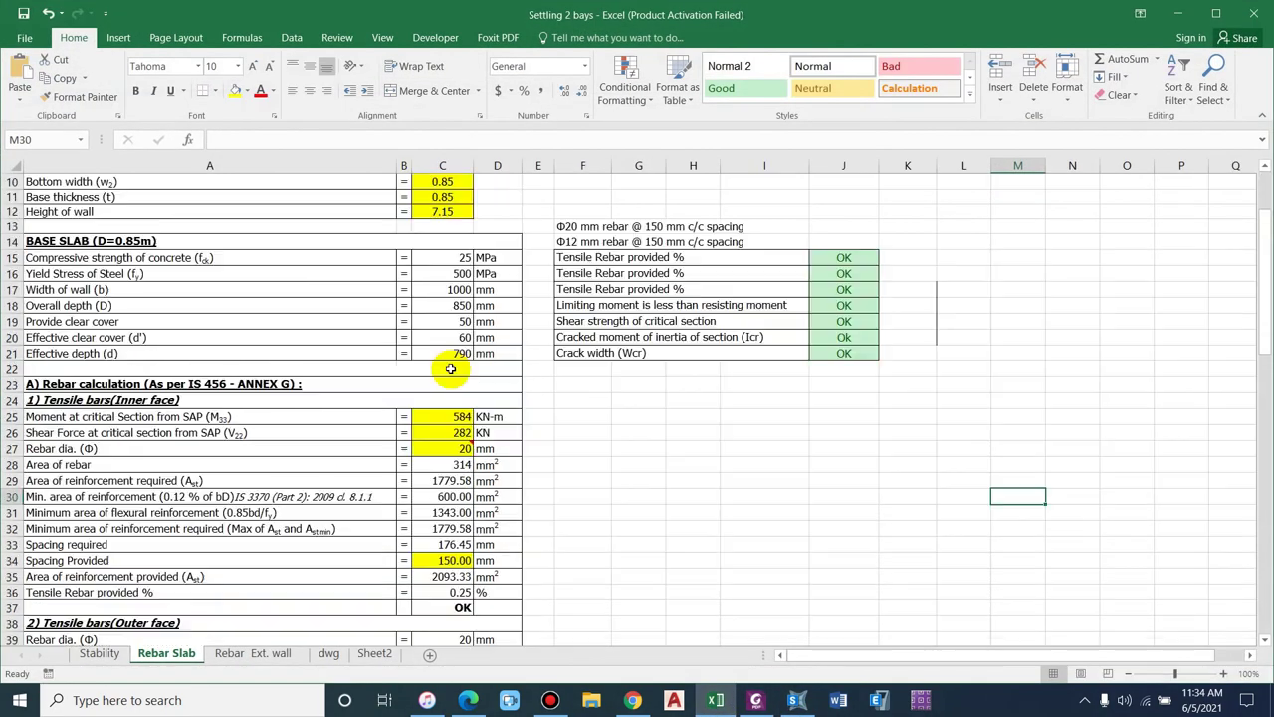
pyautogui.click(453, 258)
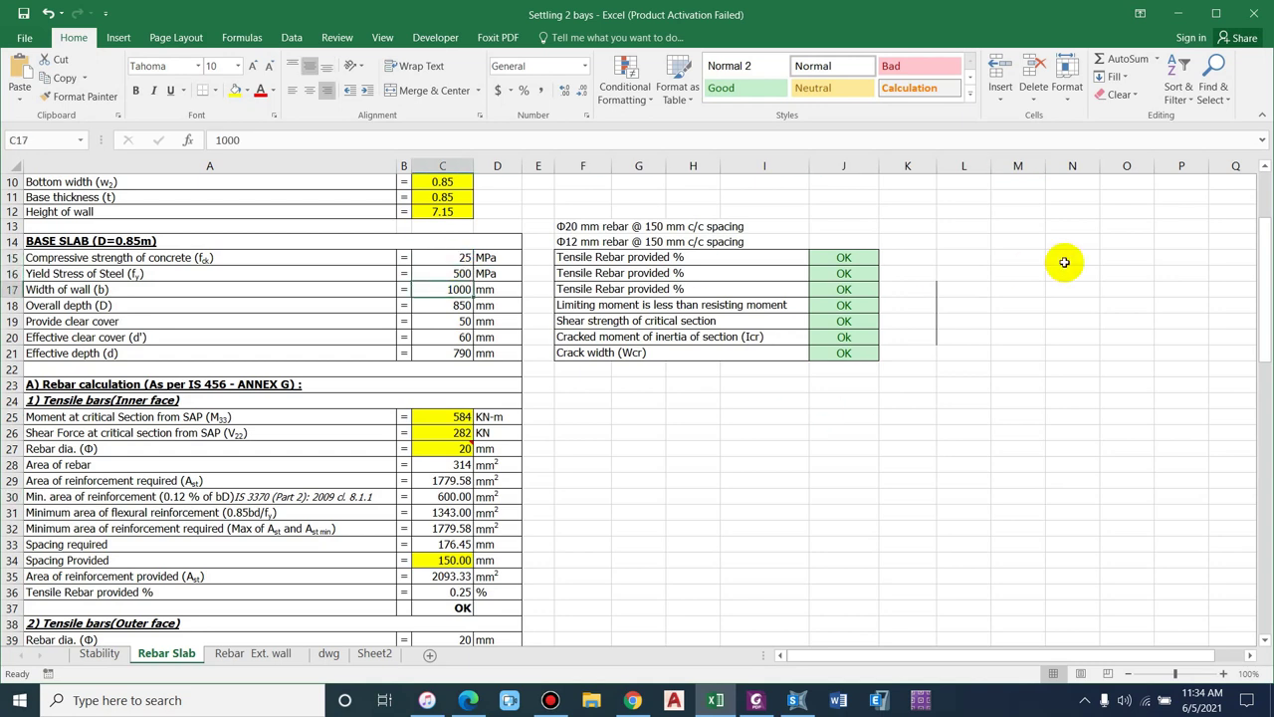
pyautogui.press('Down')
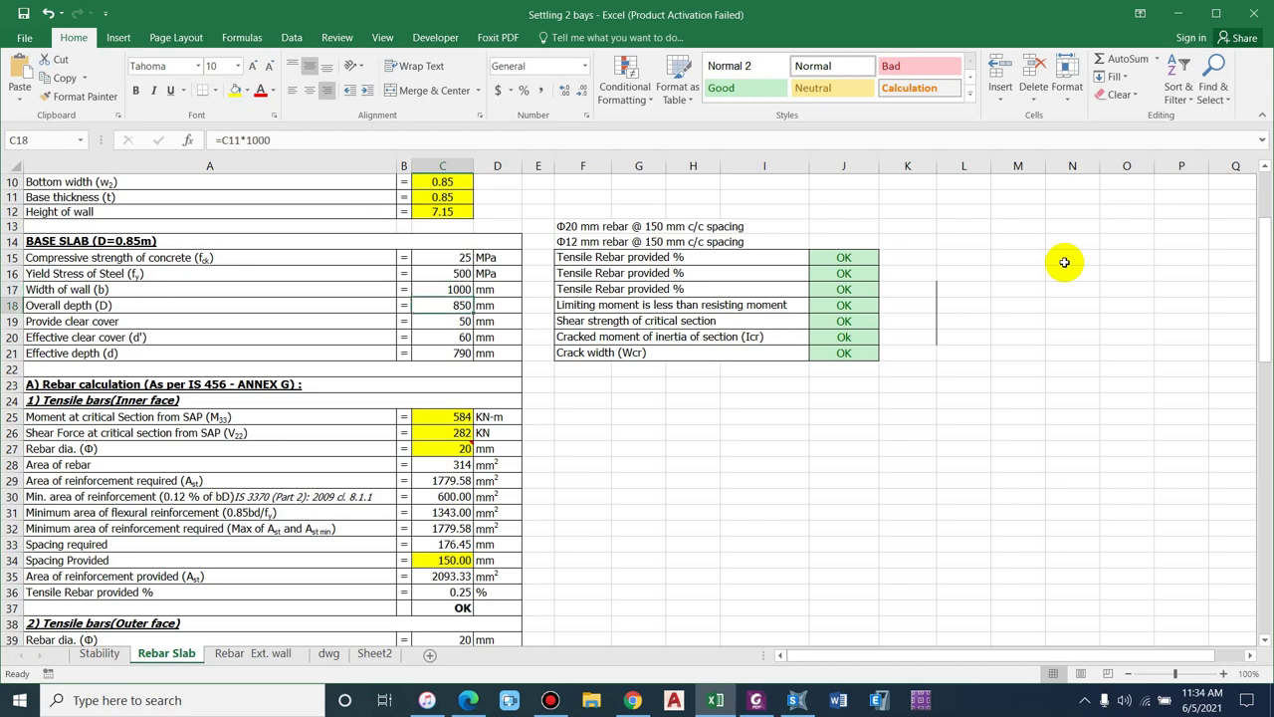
pyautogui.write('5')
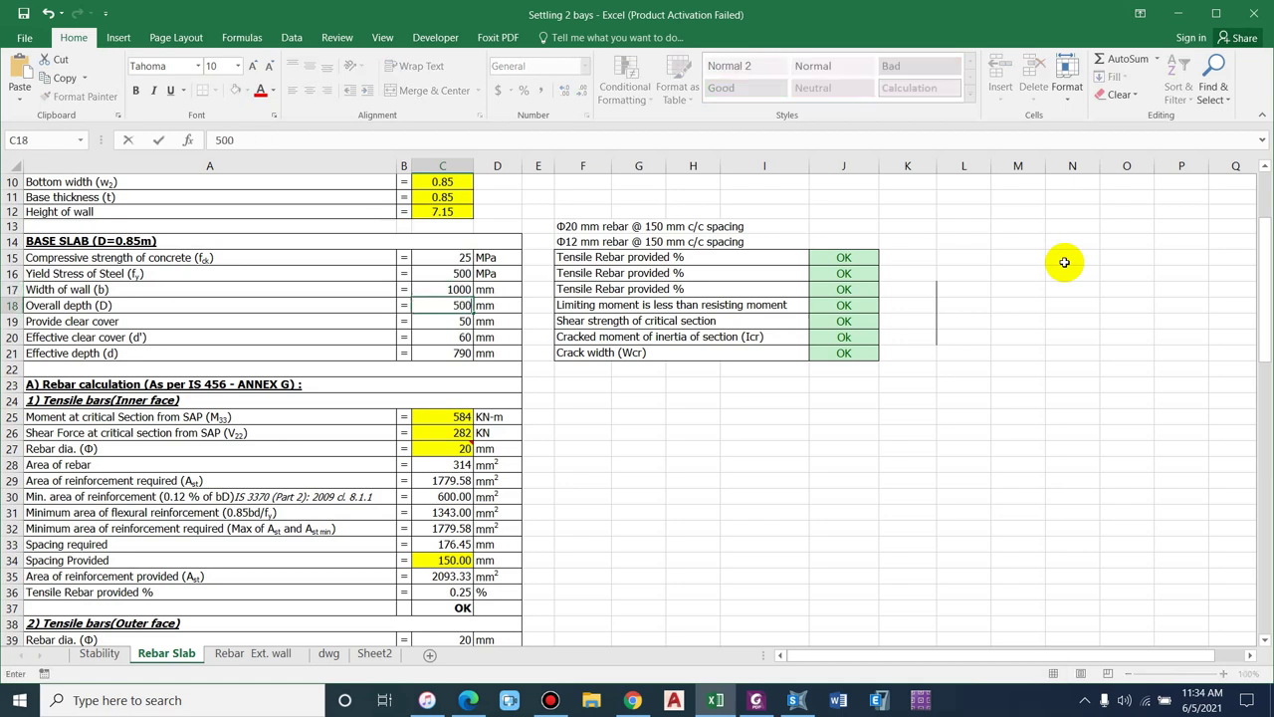
pyautogui.write('00')
pyautogui.press('Return')
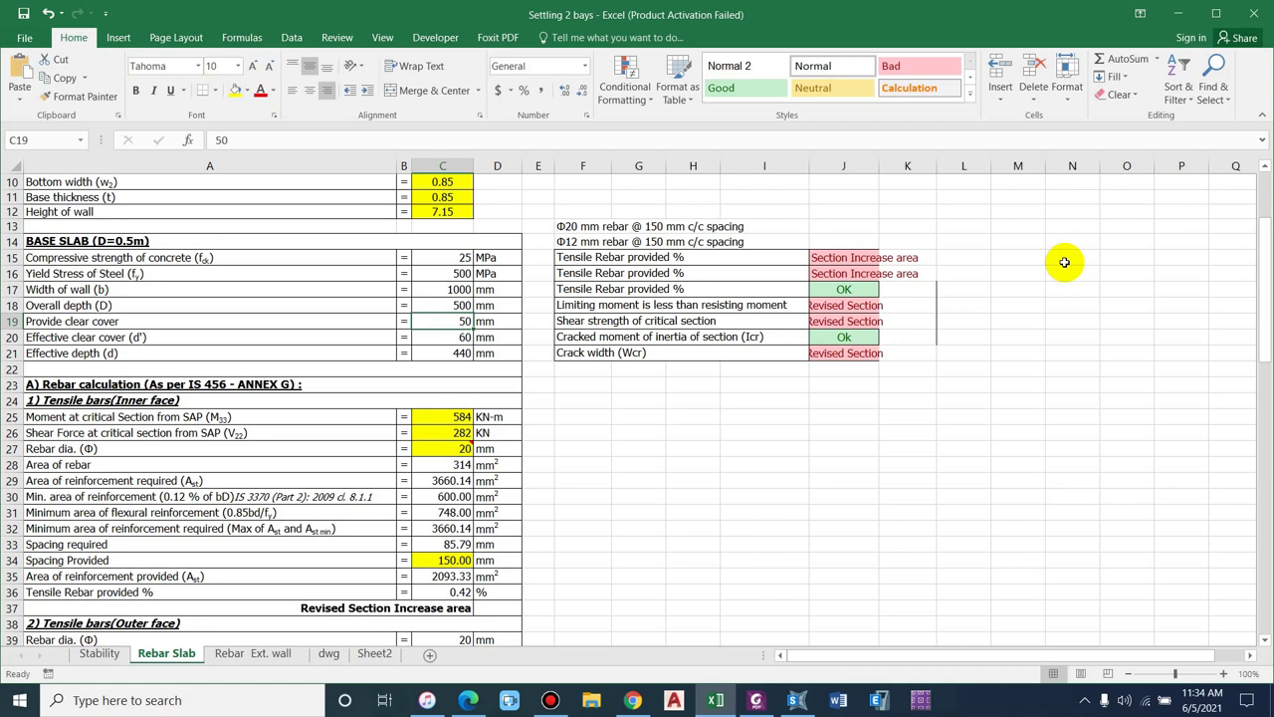
# - Set the moment at the critical section (M33) for the inner-face tensile bars to 146 kN-m
pyautogui.press('Down')
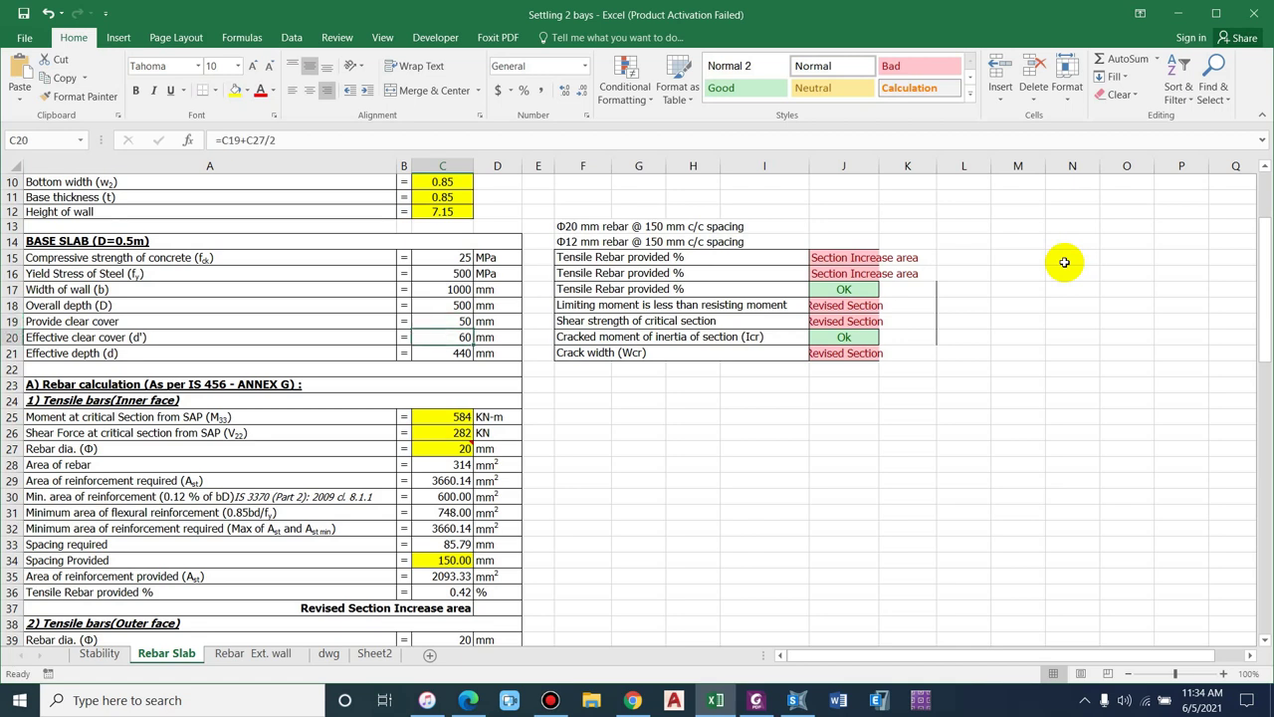
pyautogui.press('Down')
pyautogui.press('Down')
pyautogui.press('Down')
pyautogui.press('Down')
pyautogui.press('Down')
pyautogui.press('Down')
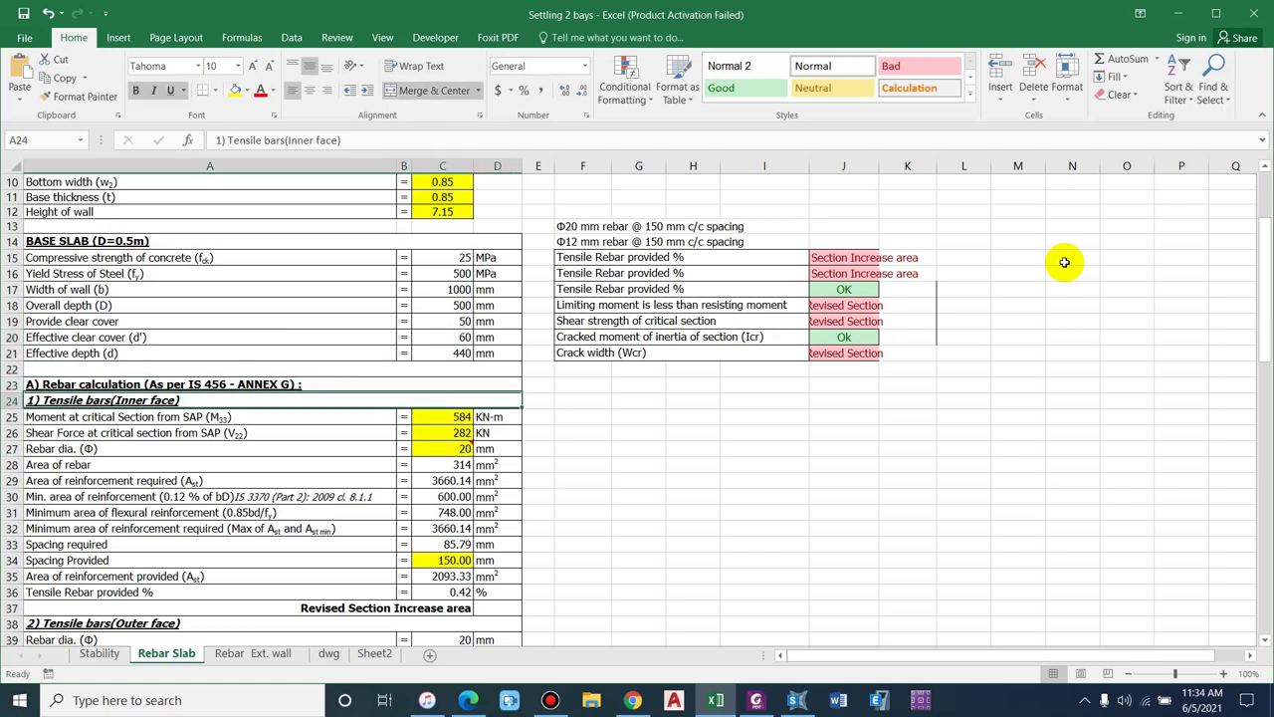
pyautogui.write('146')
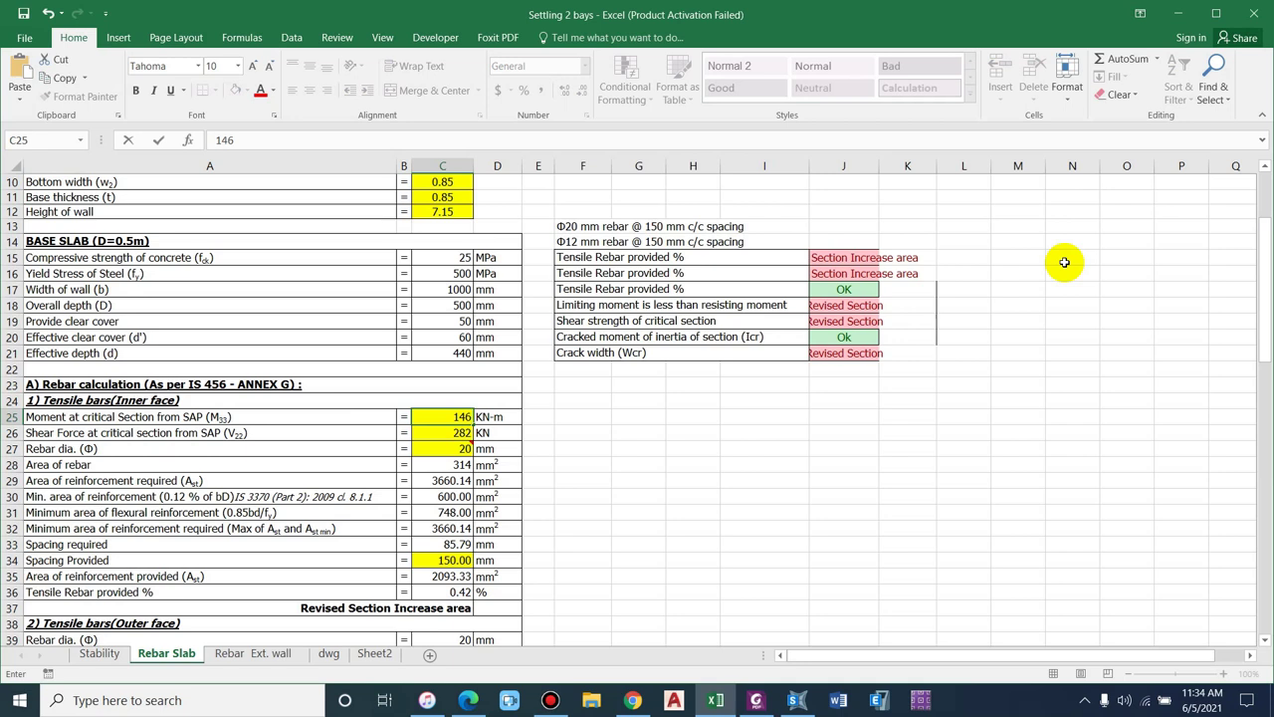
pyautogui.press('Return')
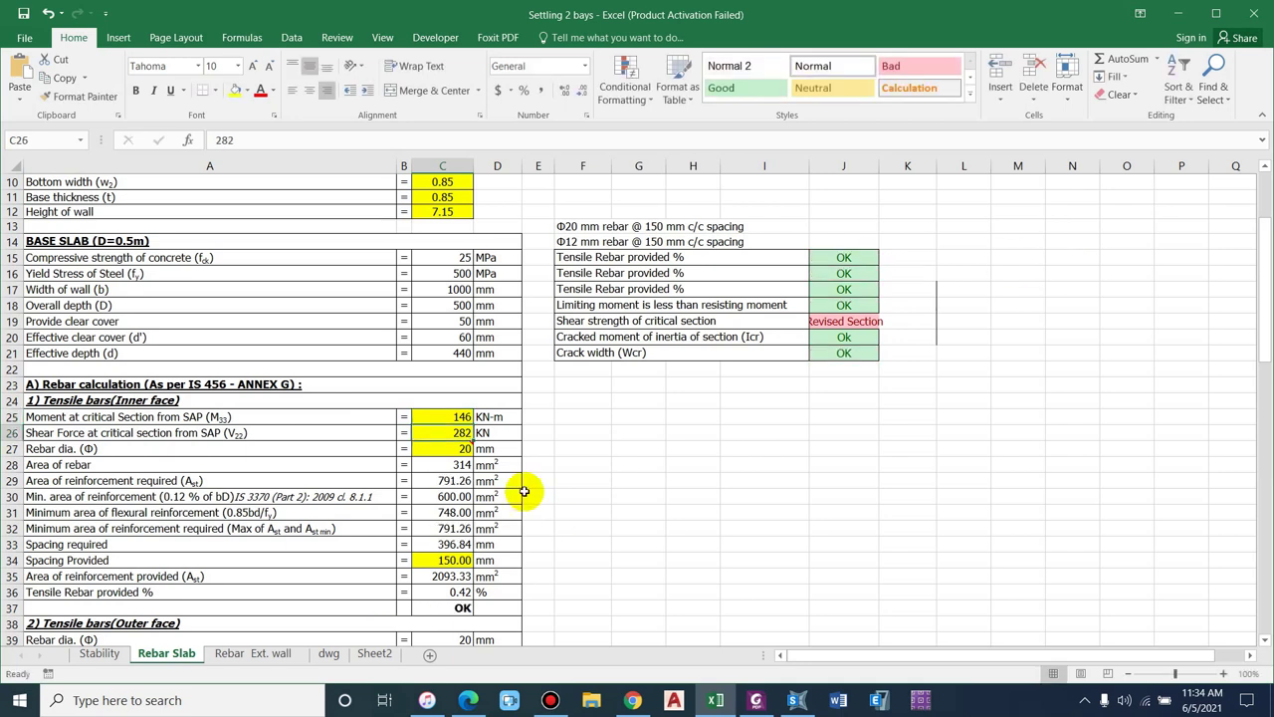
pyautogui.click(214, 419)
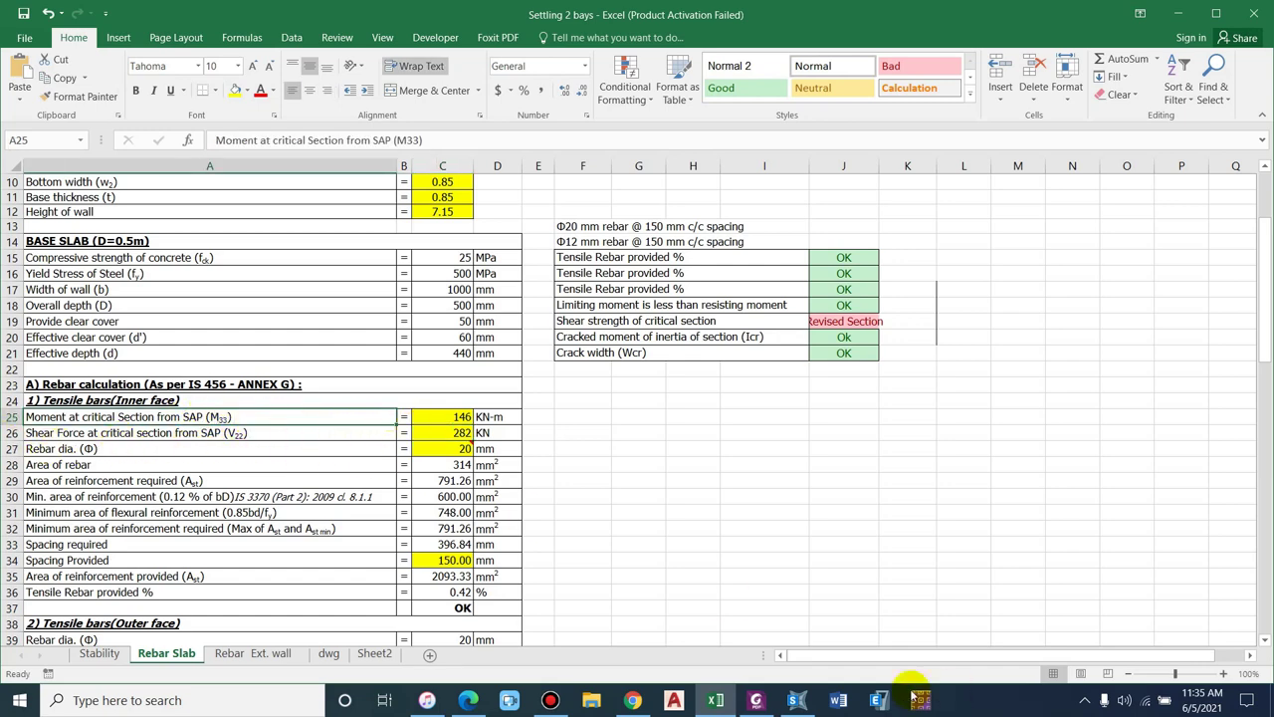
# - Switch to SAP2000 and inspect the detailed shear V2 and moment M3 diagrams of the left wall and the base slab
pyautogui.click(764, 701)
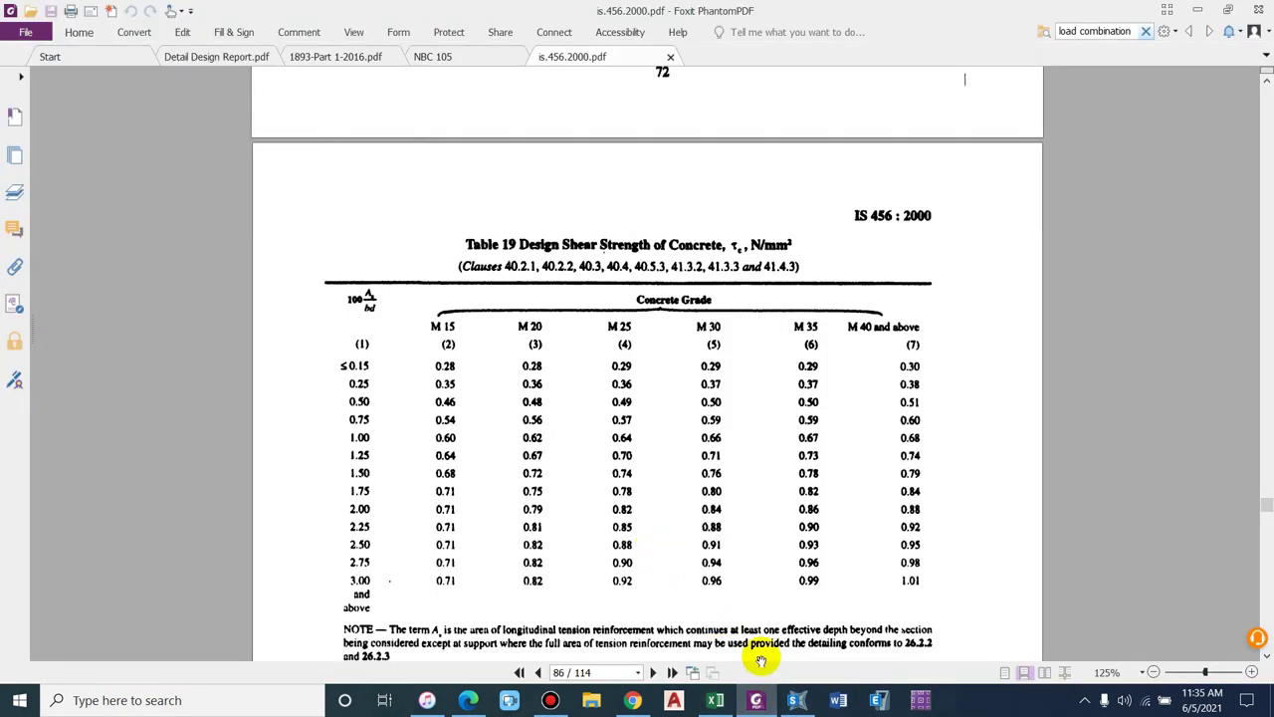
pyautogui.click(796, 699)
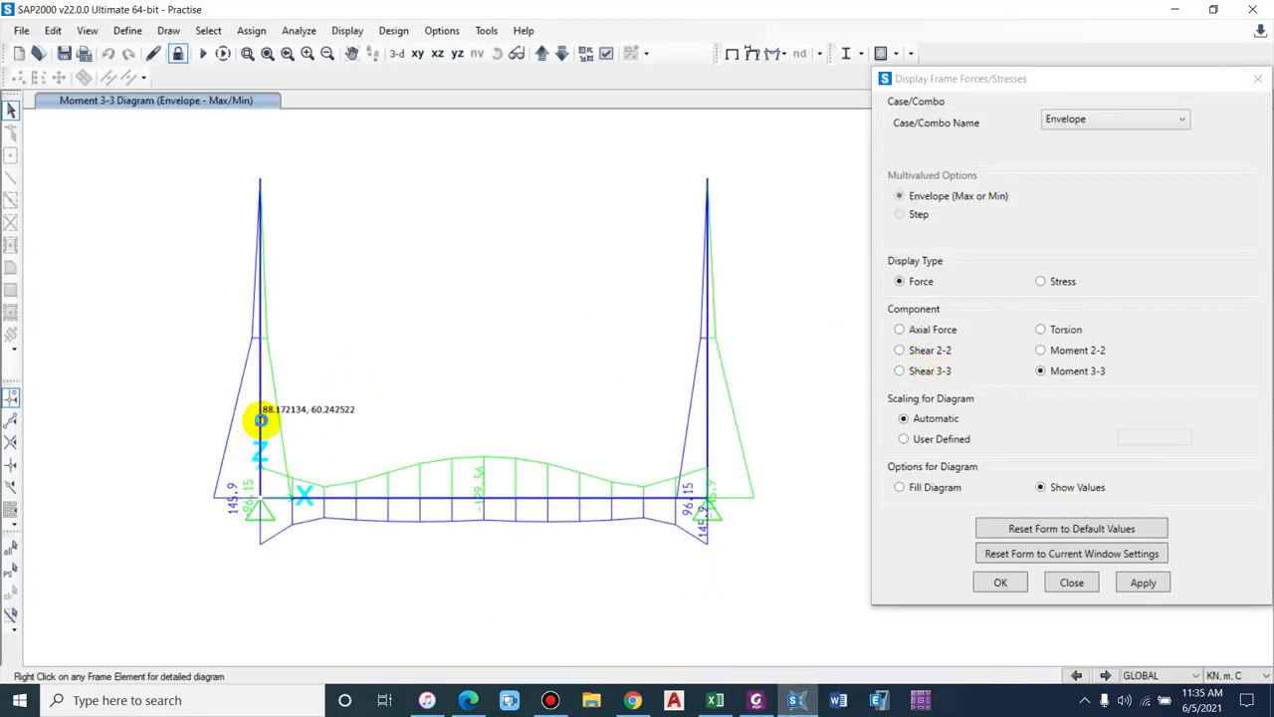
pyautogui.rightClick(259, 420)
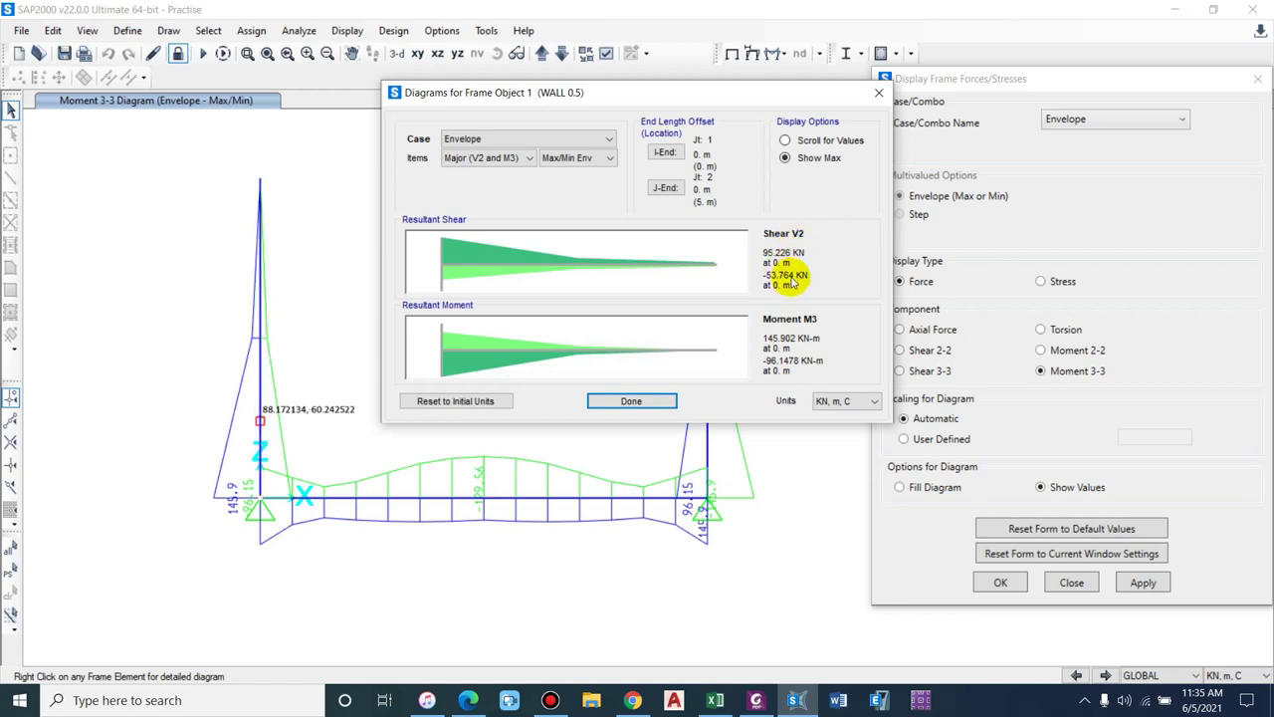
pyautogui.click(625, 400)
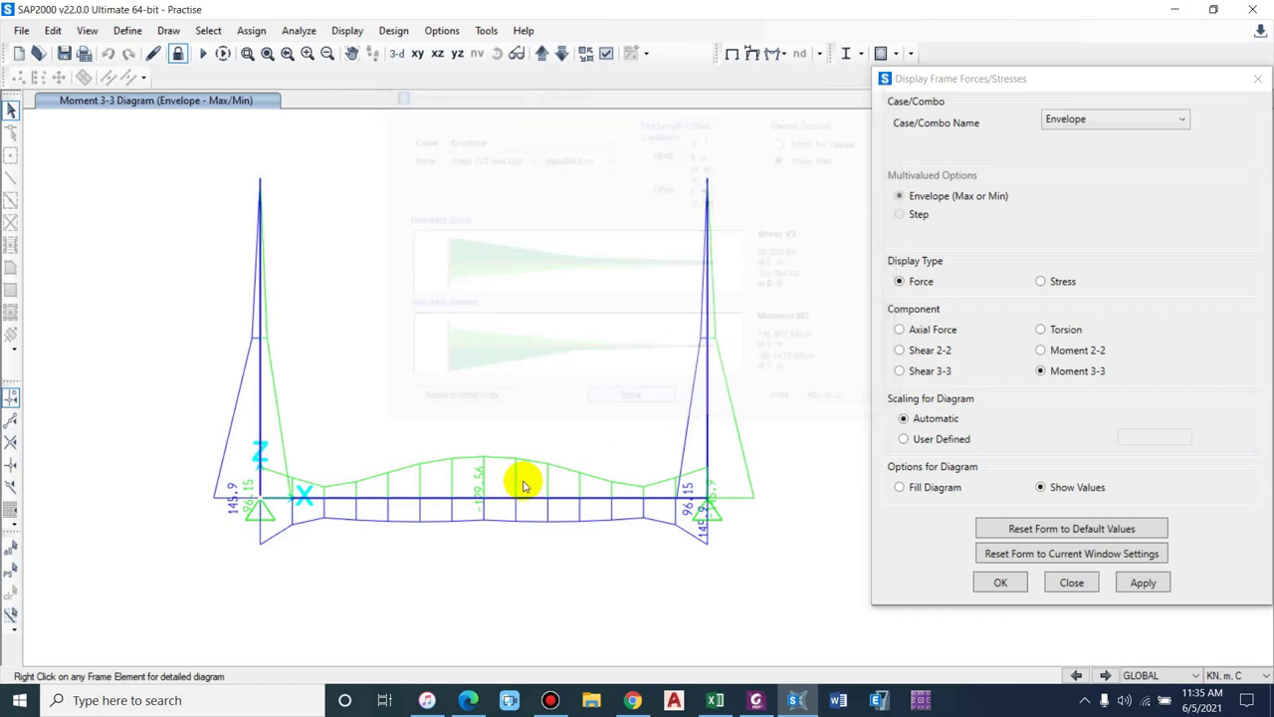
pyautogui.rightClick(512, 496)
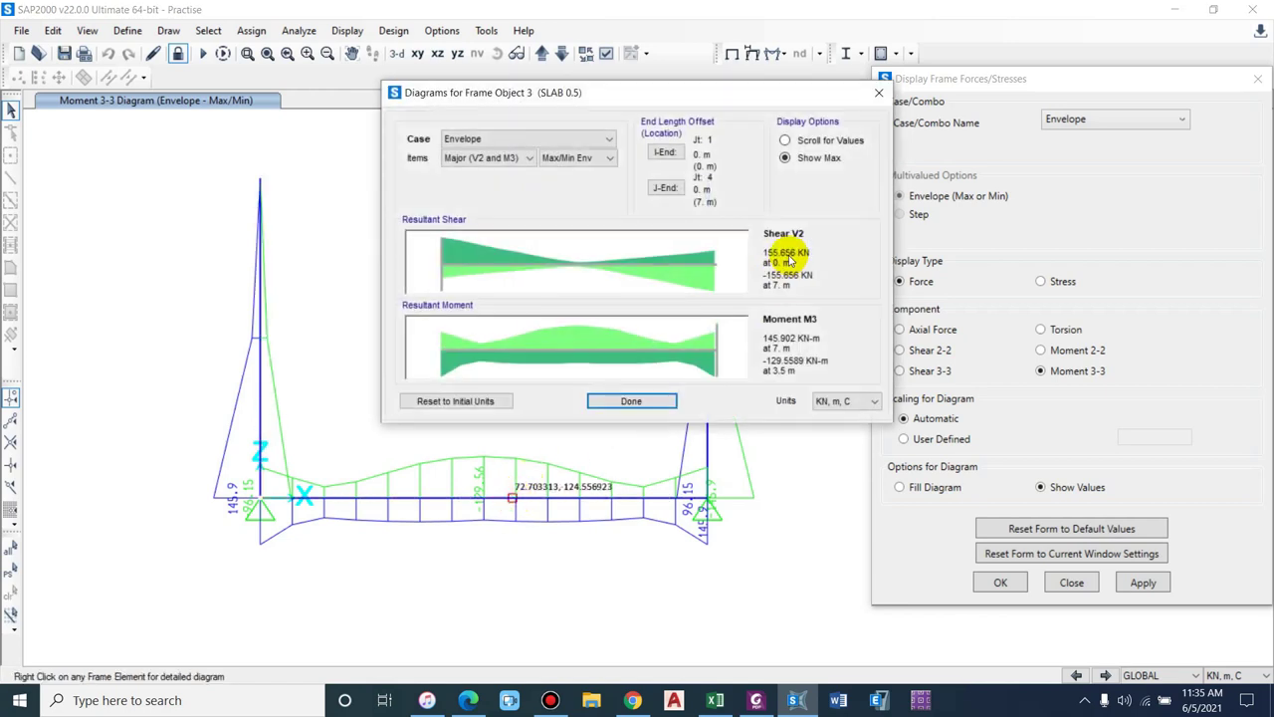
pyautogui.click(659, 408)
# - Return to the Excel workbook and set the shear force at the critical section (V22) to 156 kN
pyautogui.click(802, 696)
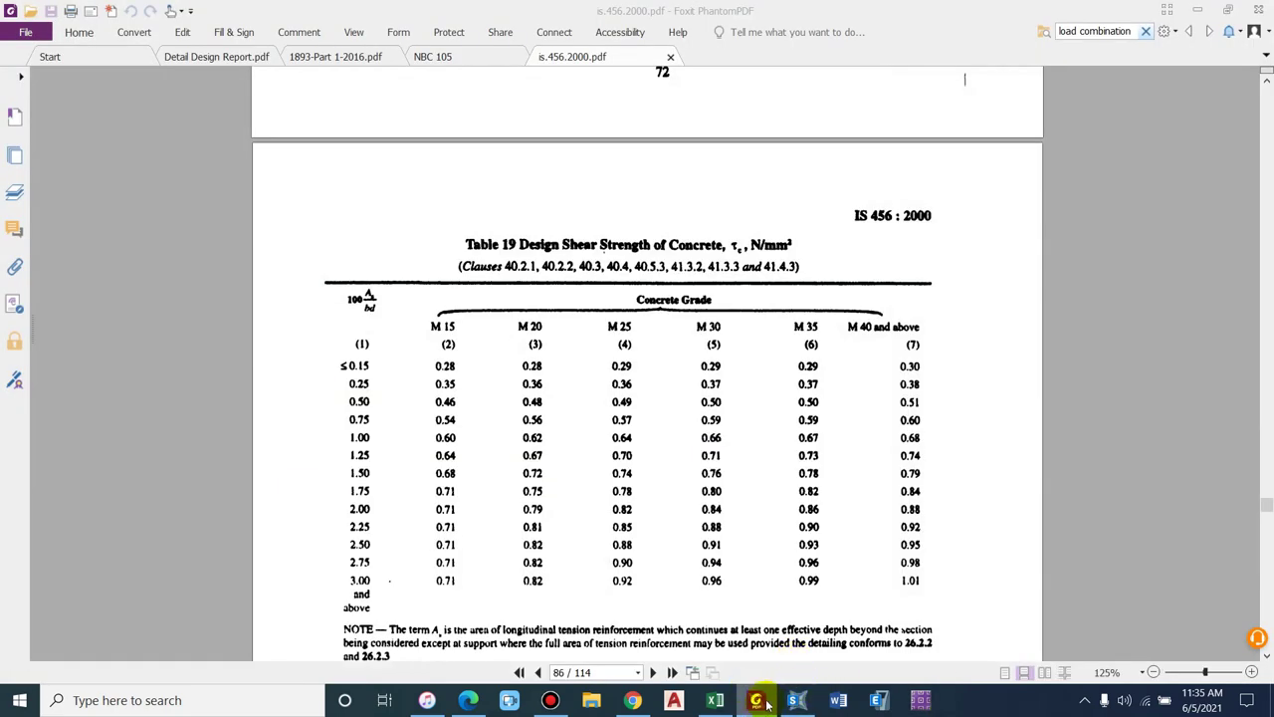
pyautogui.click(715, 699)
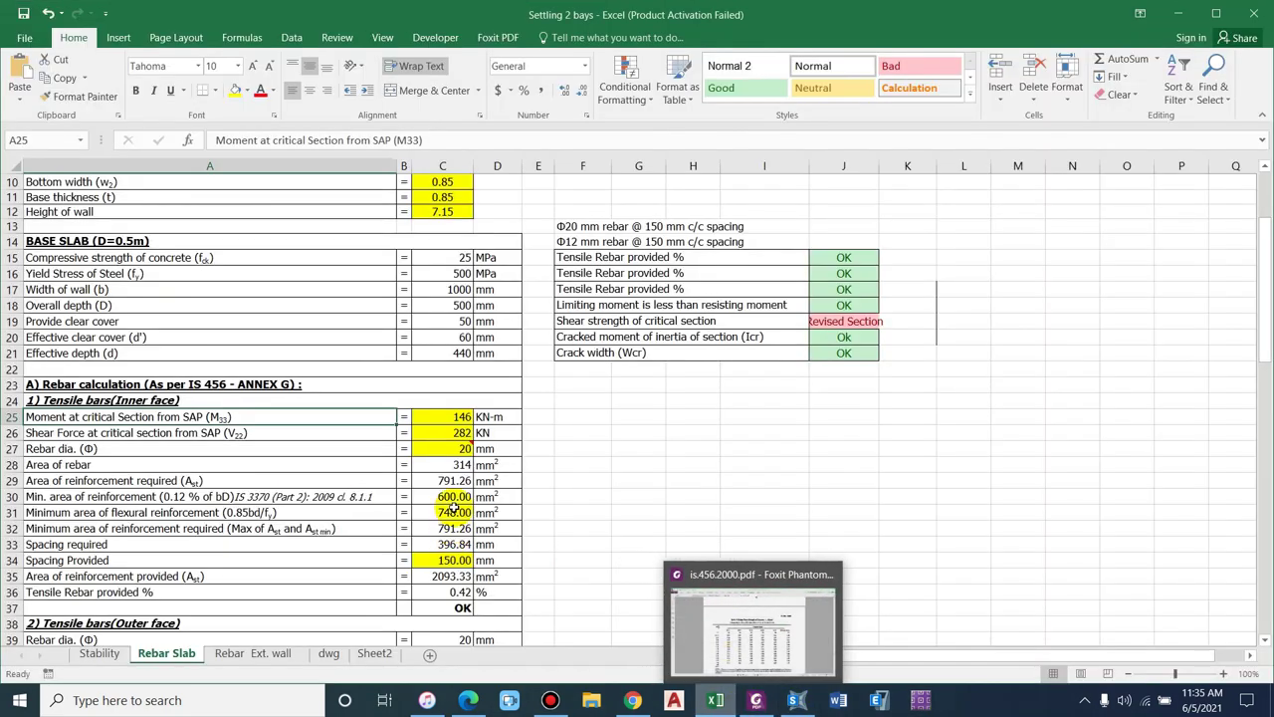
pyautogui.click(442, 432)
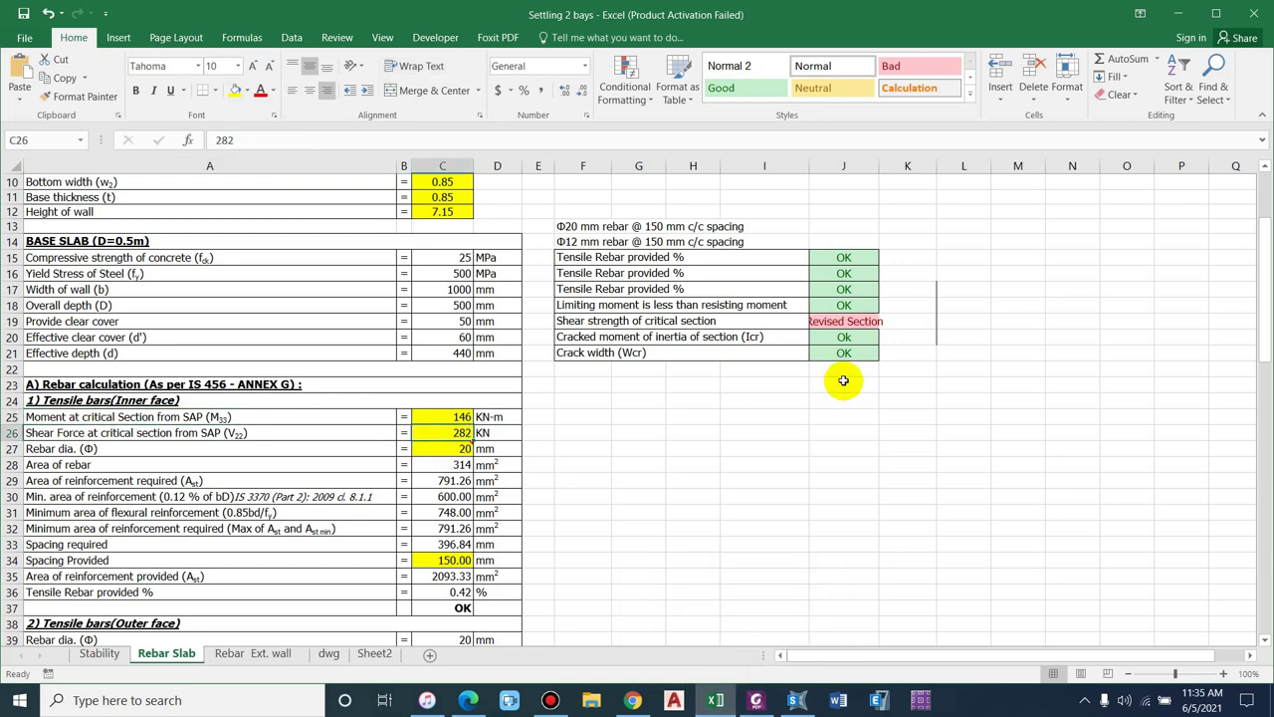
pyautogui.write('156')
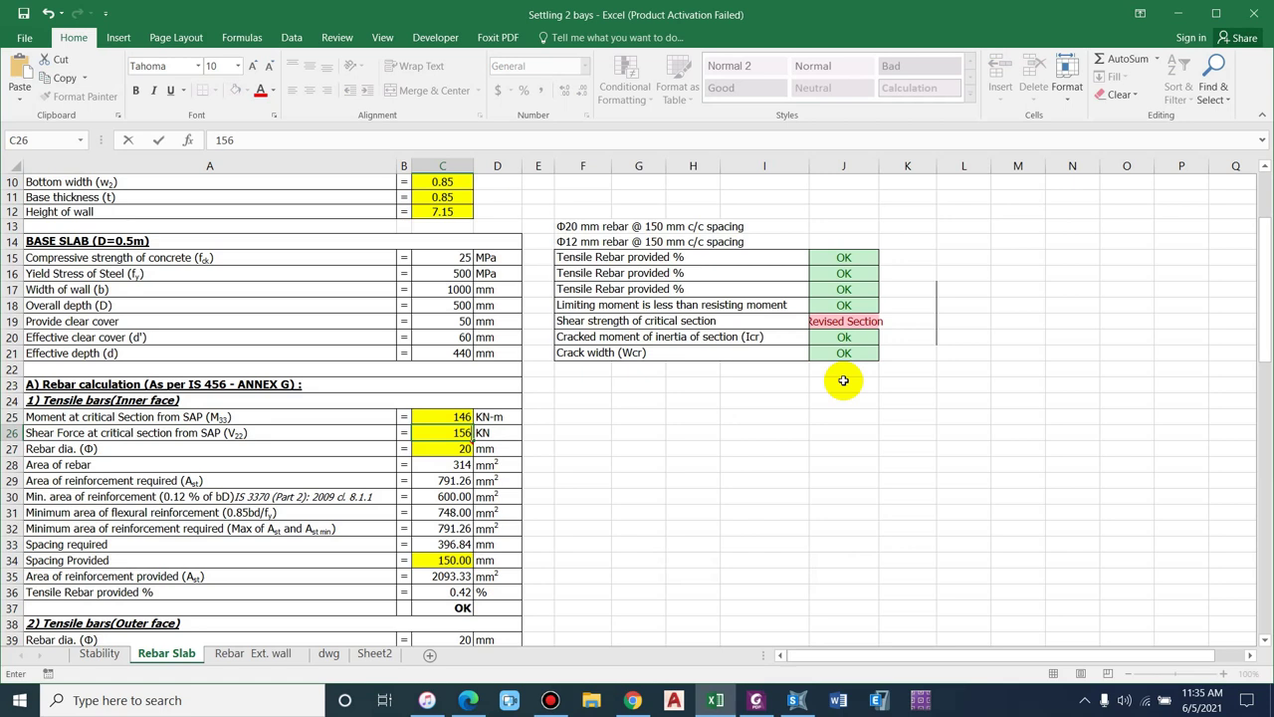
pyautogui.press('Return')
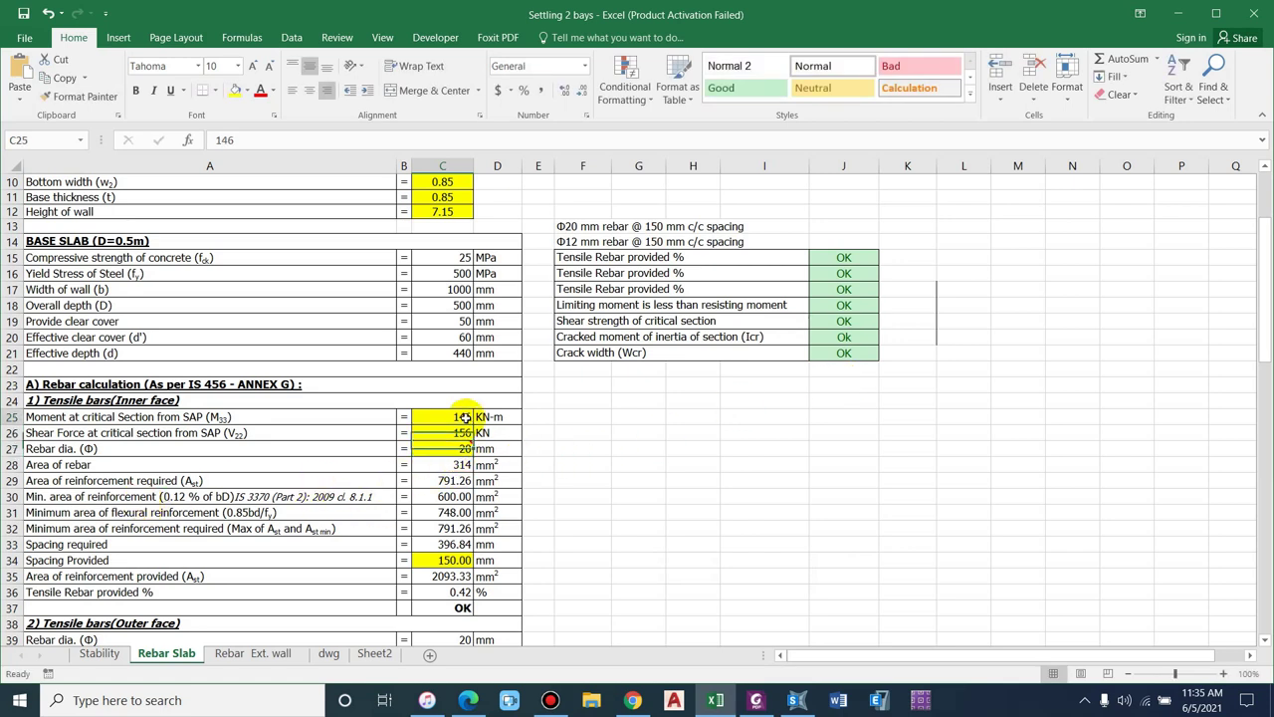
# - Compare the formula for the required reinforcement area (Ast) with the moment of resistance equation in IS 456 Annex G-1.1
pyautogui.click(450, 481)
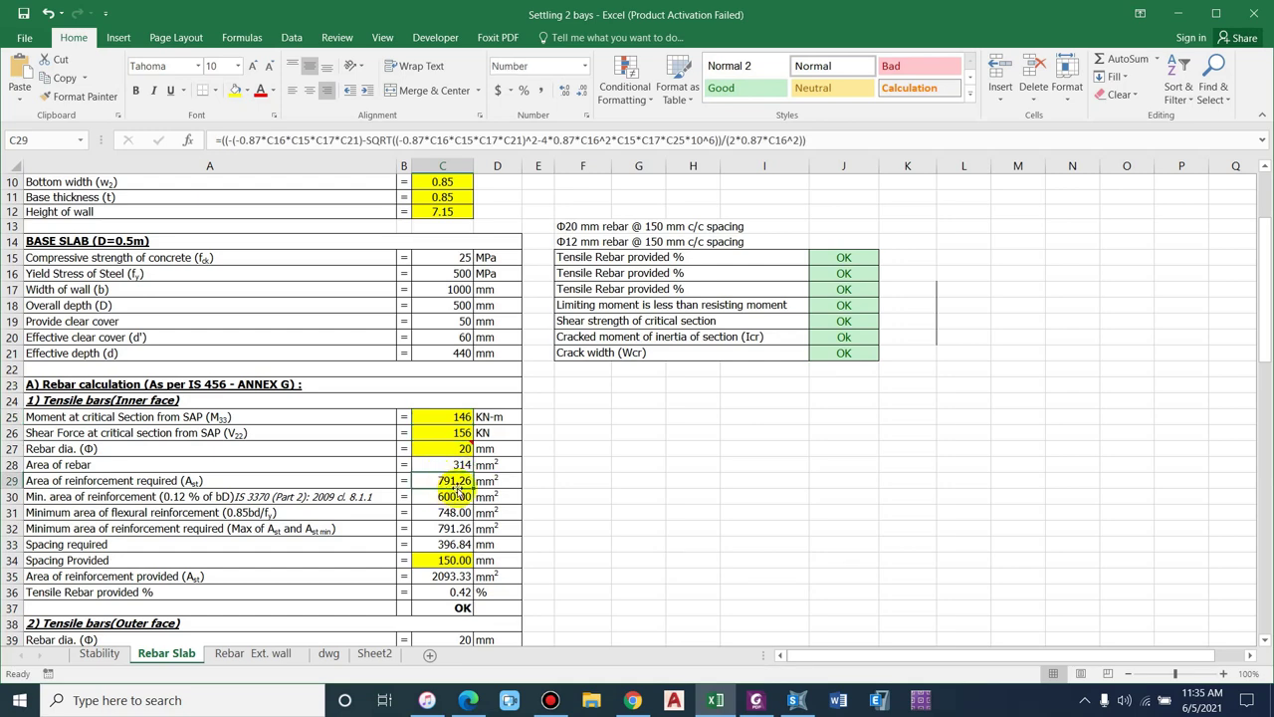
pyautogui.press('F2')
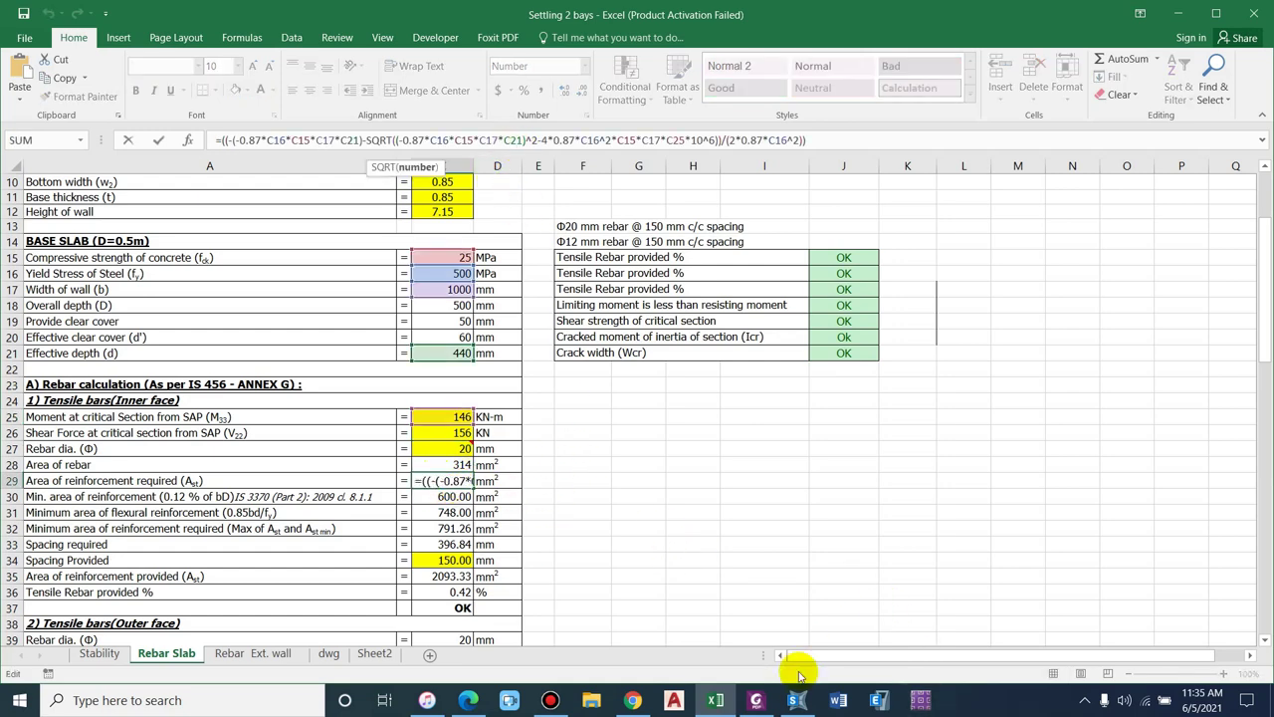
pyautogui.click(755, 700)
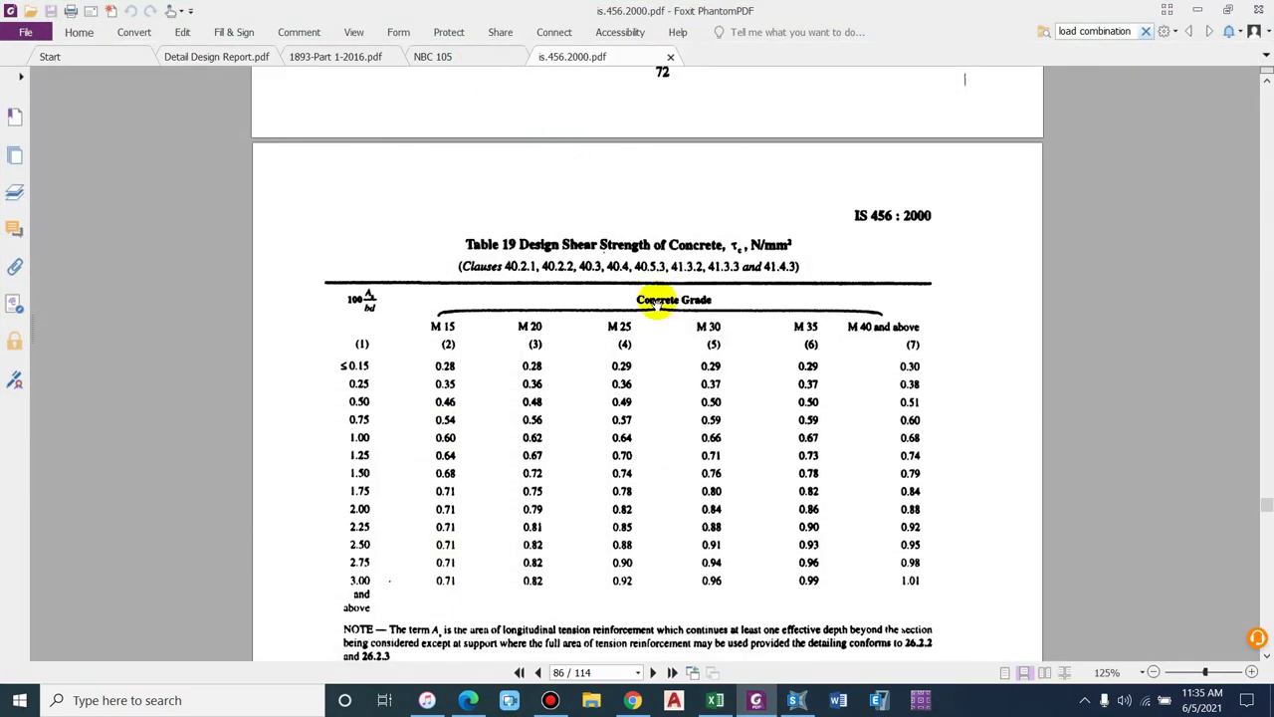
pyautogui.scroll(-3, 657, 304)
pyautogui.hotkey('alt', 'Left')
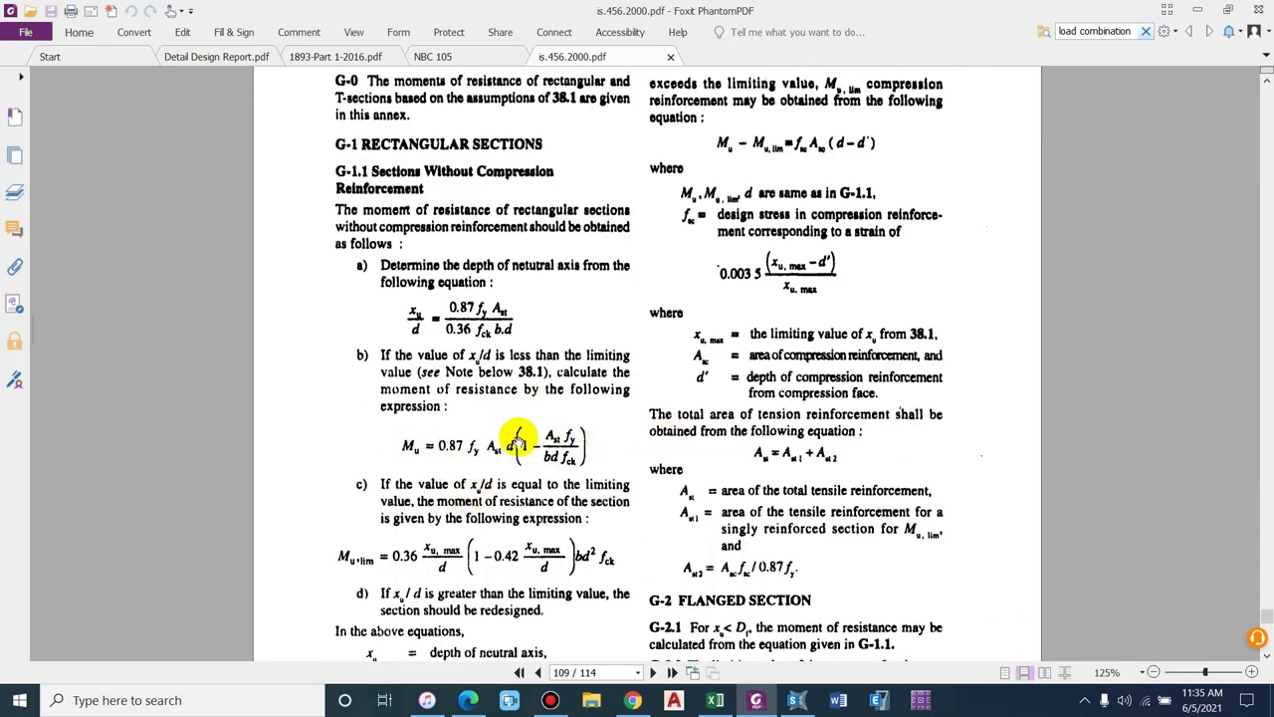
pyautogui.scroll(1, 518, 438)
pyautogui.click(1195, 10)
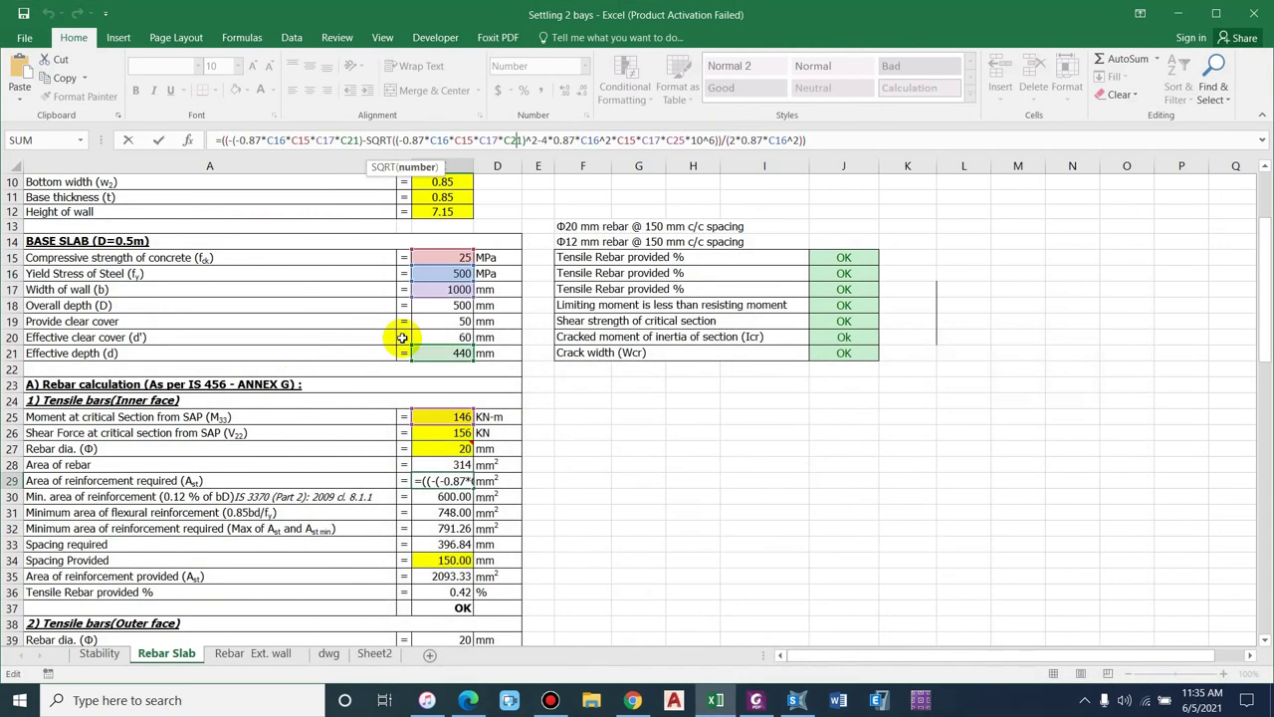
pyautogui.press('Escape')
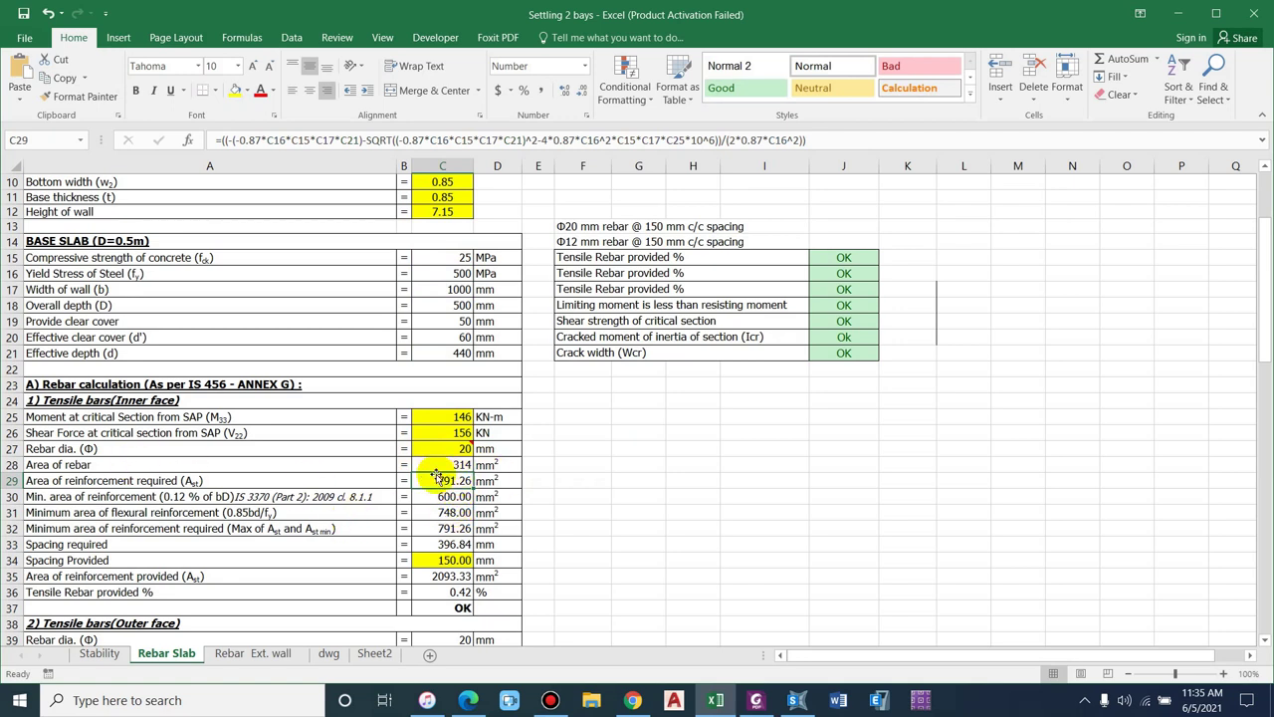
# - Set the rebar diameter of the inner-face tensile bars to 16 mm
pyautogui.click(456, 451)
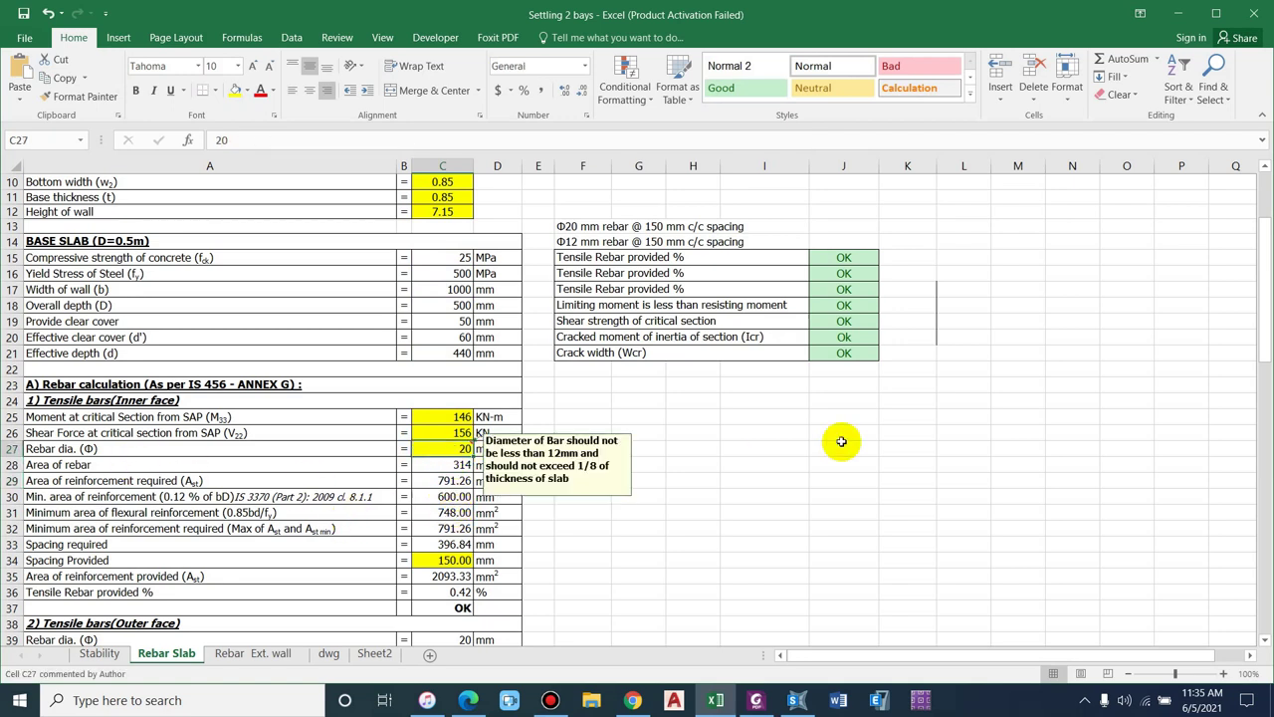
pyautogui.write('16')
pyautogui.press('Return')
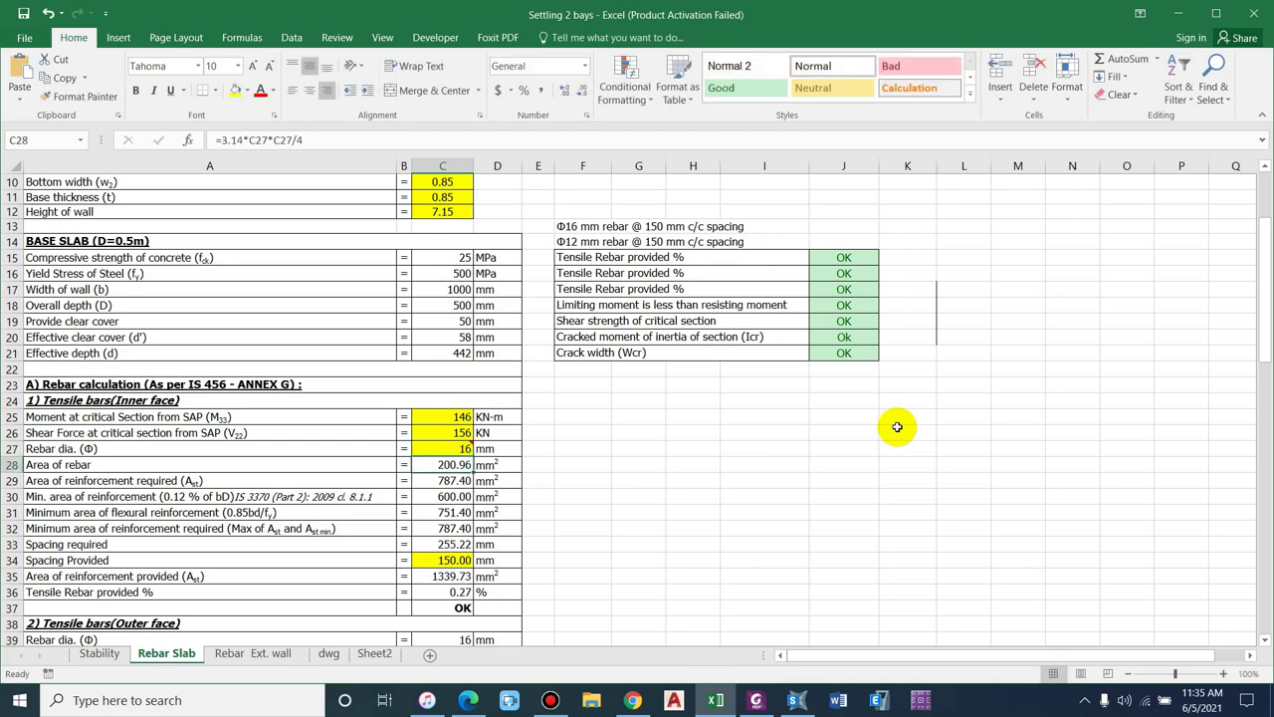
# - Examine the formulas for the 0.12 % minimum, the flexural minimum, and the governing required reinforcement areas of the inner-face bars
pyautogui.scroll(-1, 508, 480)
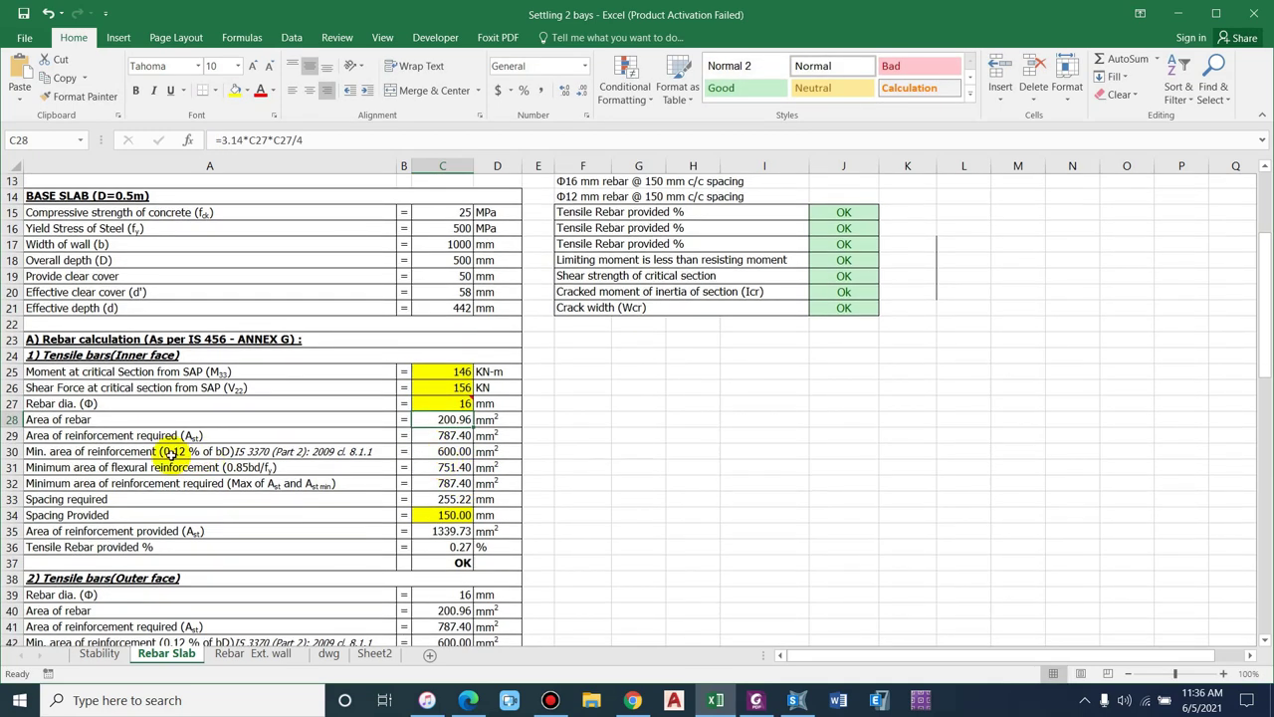
pyautogui.click(171, 452)
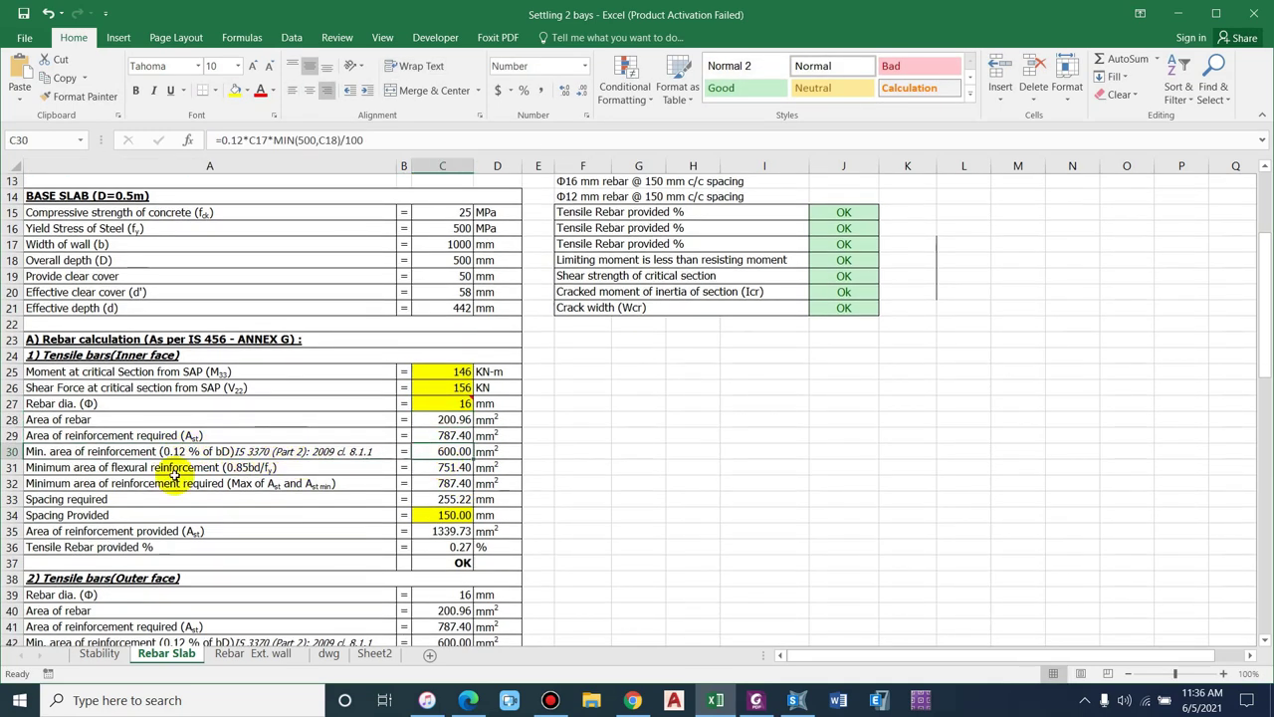
pyautogui.click(171, 468)
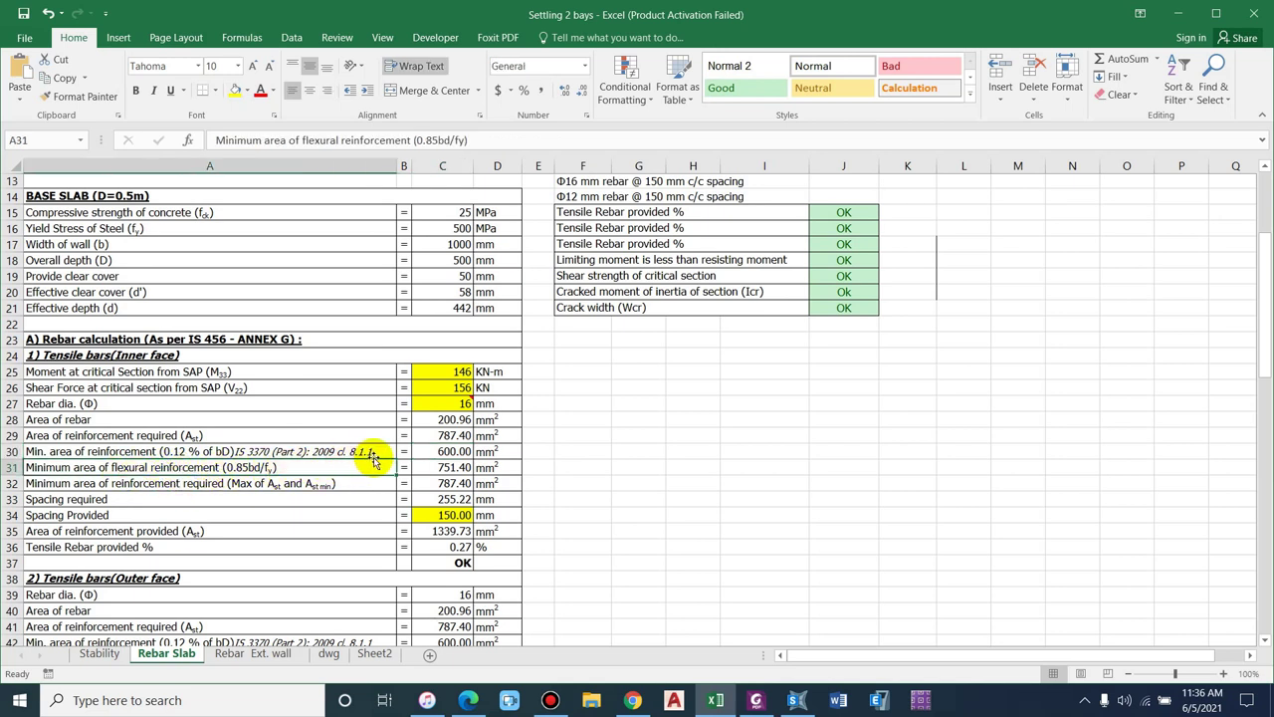
pyautogui.click(442, 467)
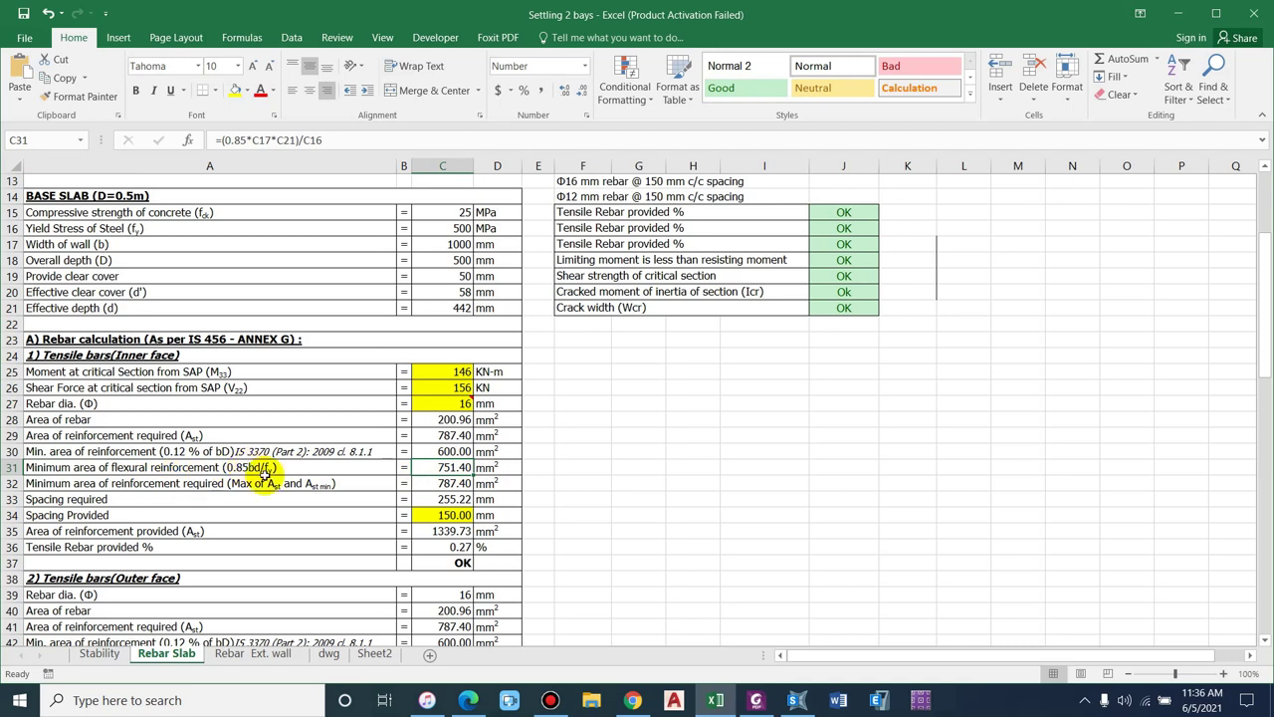
pyautogui.click(448, 484)
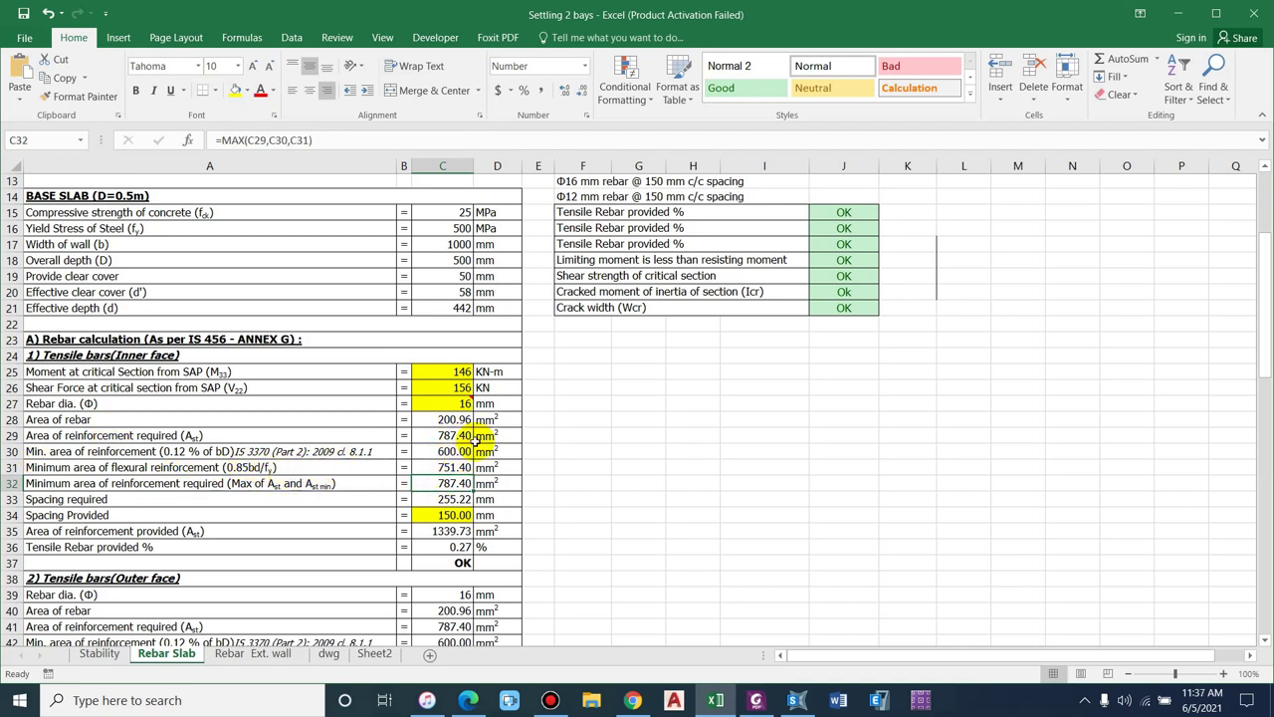
pyautogui.click(453, 434)
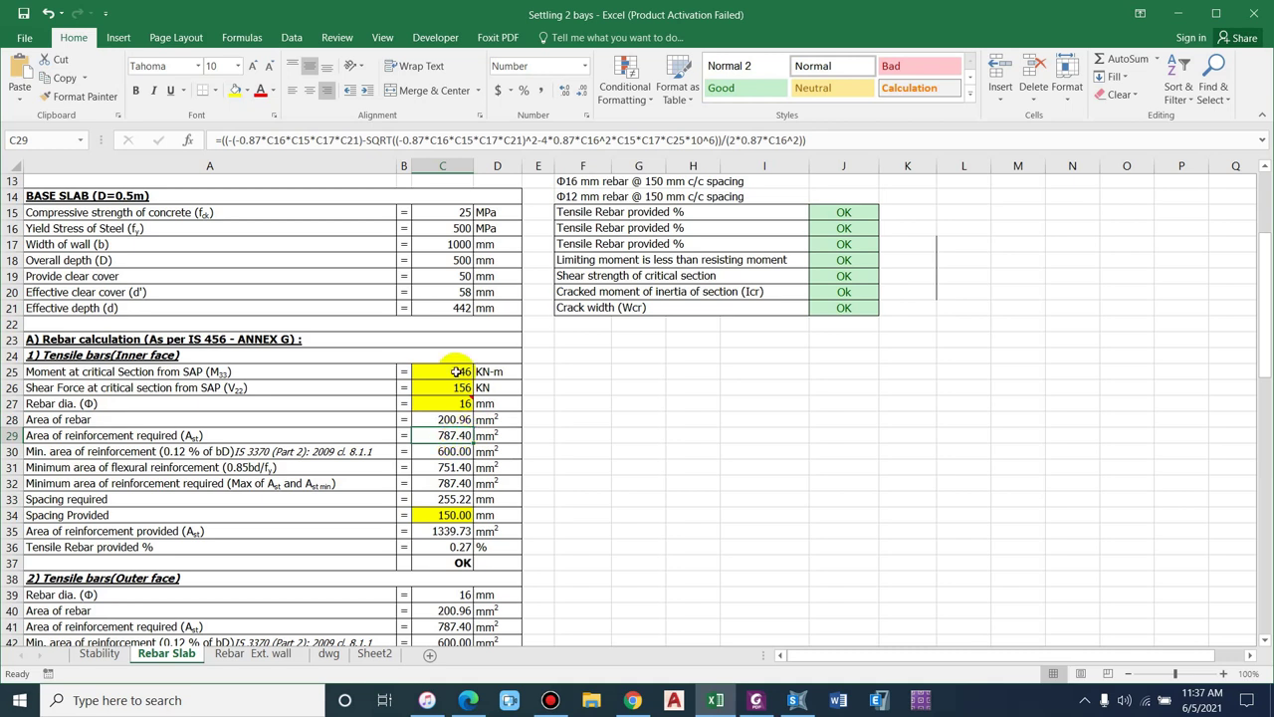
pyautogui.click(209, 484)
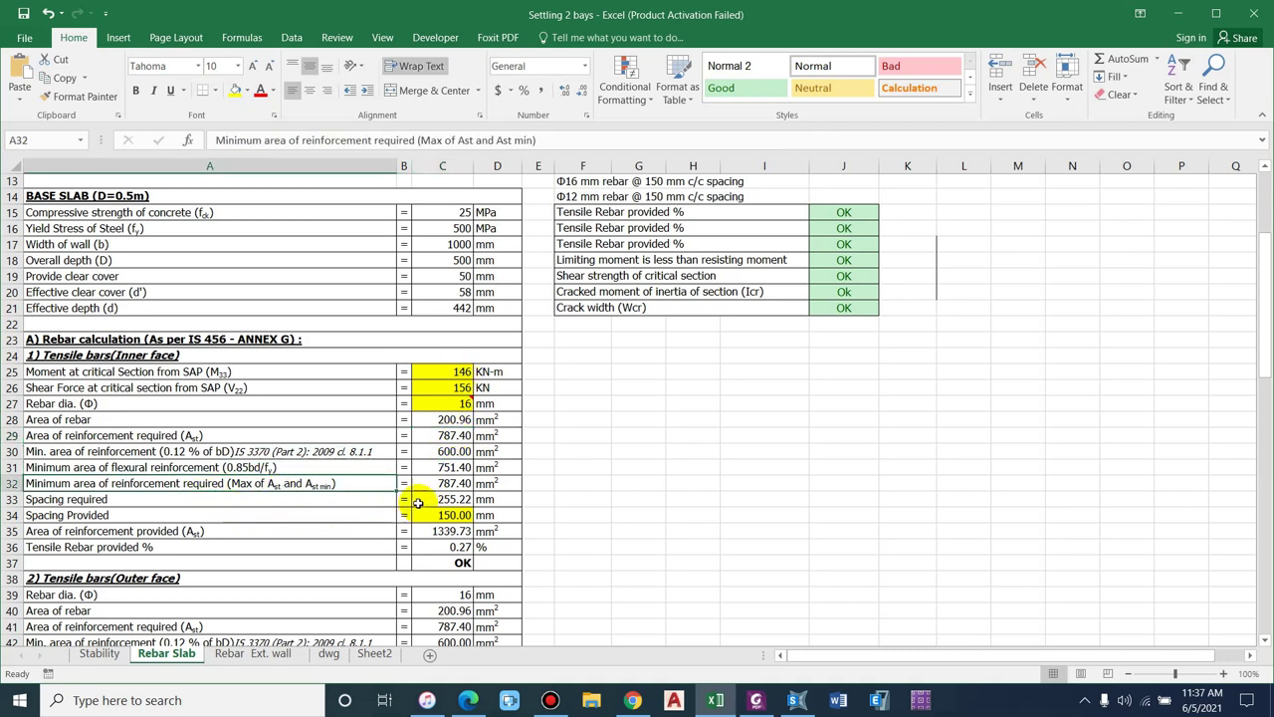
# - Examine the required and provided spacing of the inner-face tensile bars and the rebar diameter link of the outer-face bars
pyautogui.click(450, 484)
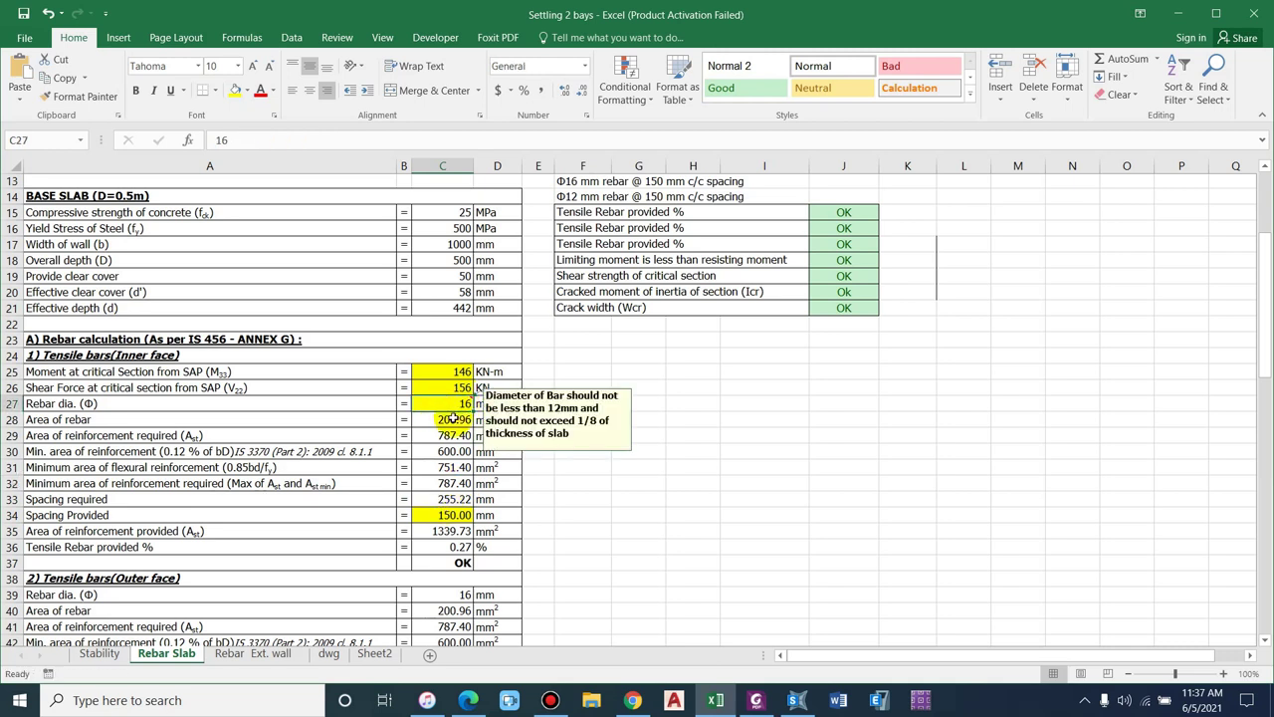
pyautogui.click(87, 514)
pyautogui.click(454, 497)
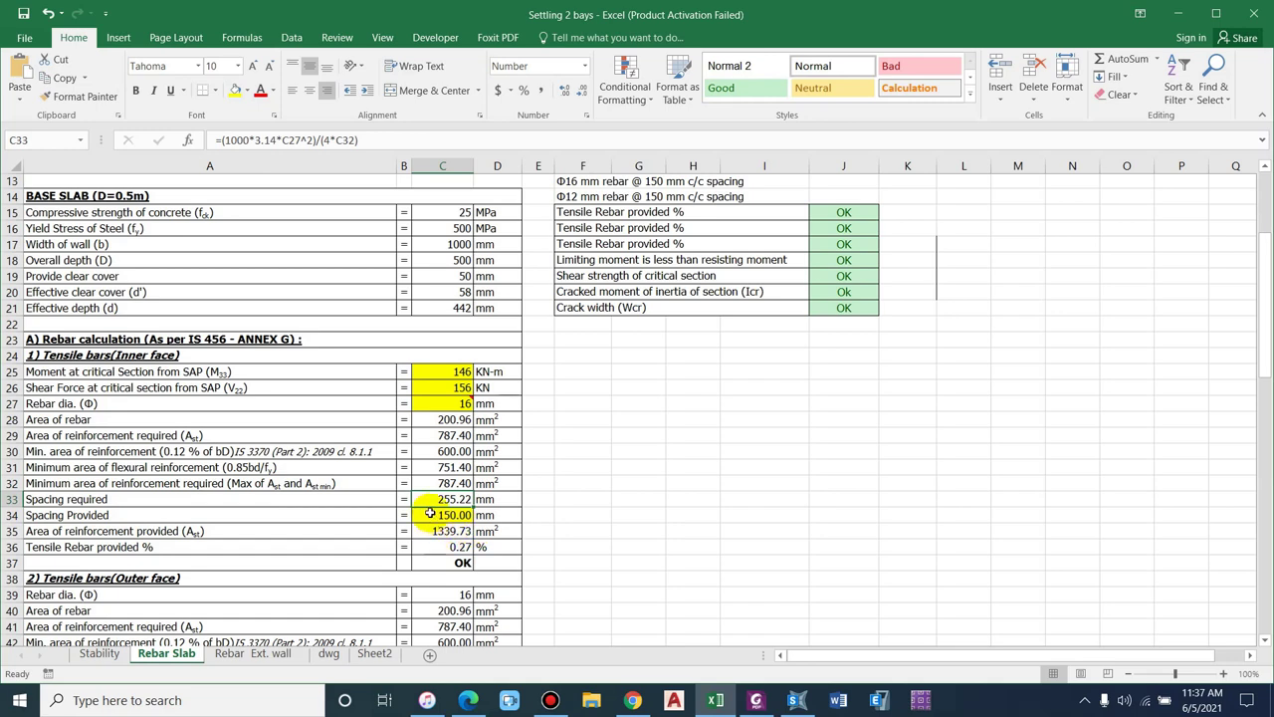
pyautogui.click(453, 515)
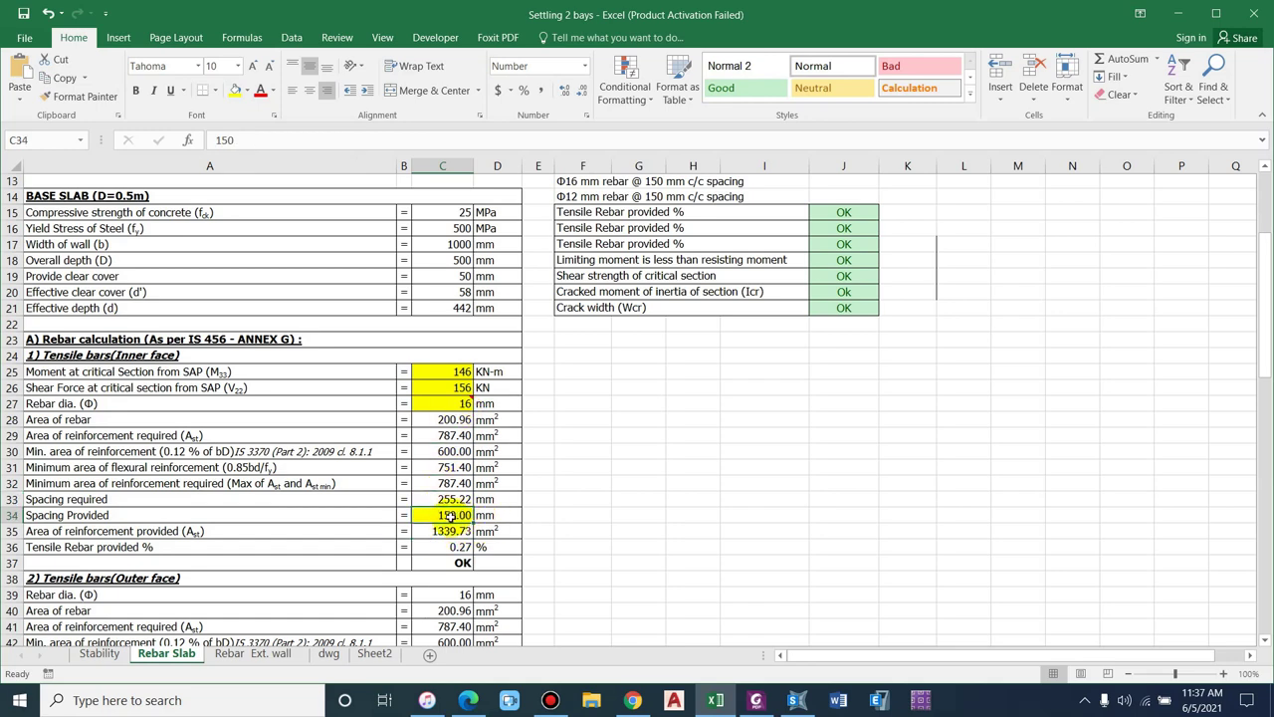
pyautogui.scroll(-2, 305, 523)
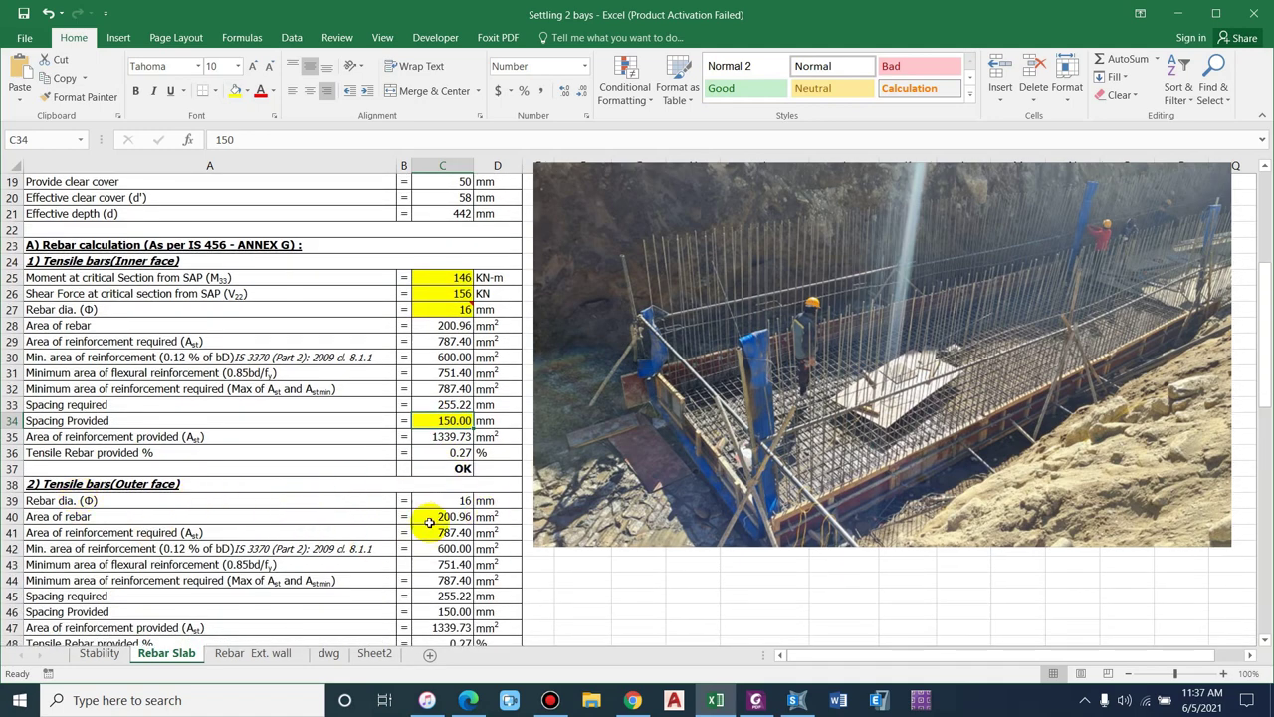
pyautogui.scroll(-1, 488, 518)
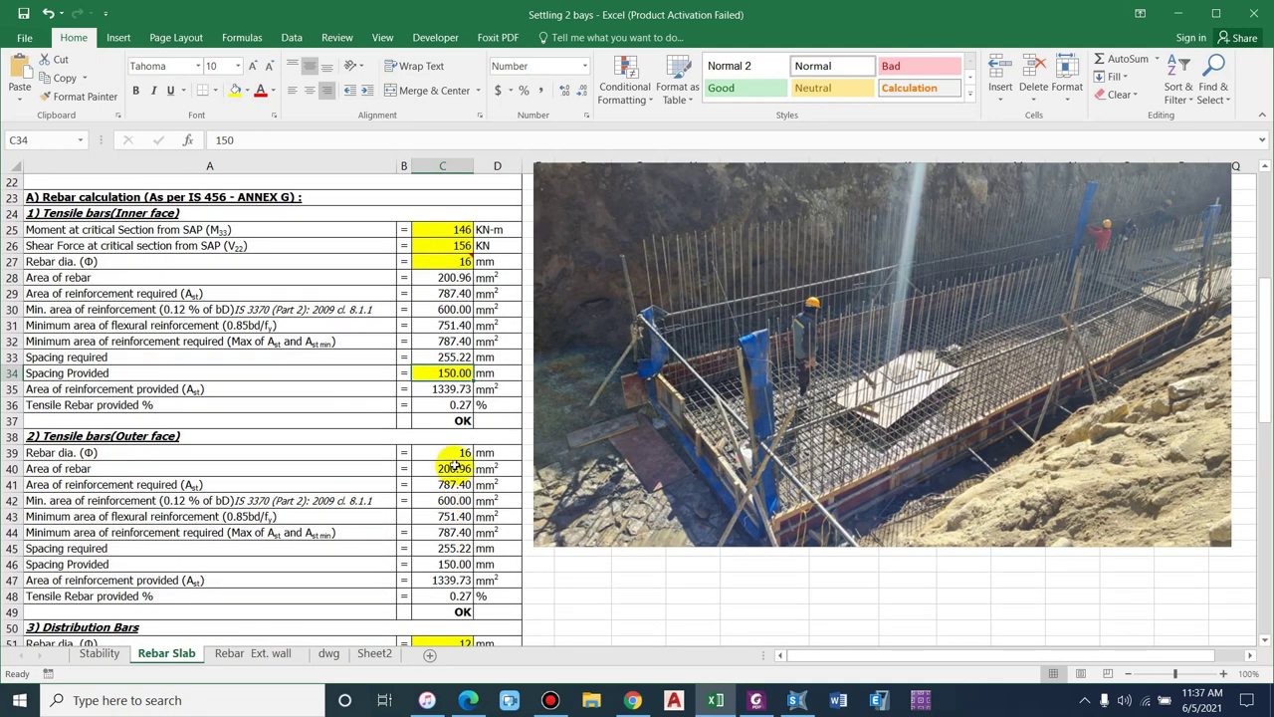
pyautogui.click(453, 454)
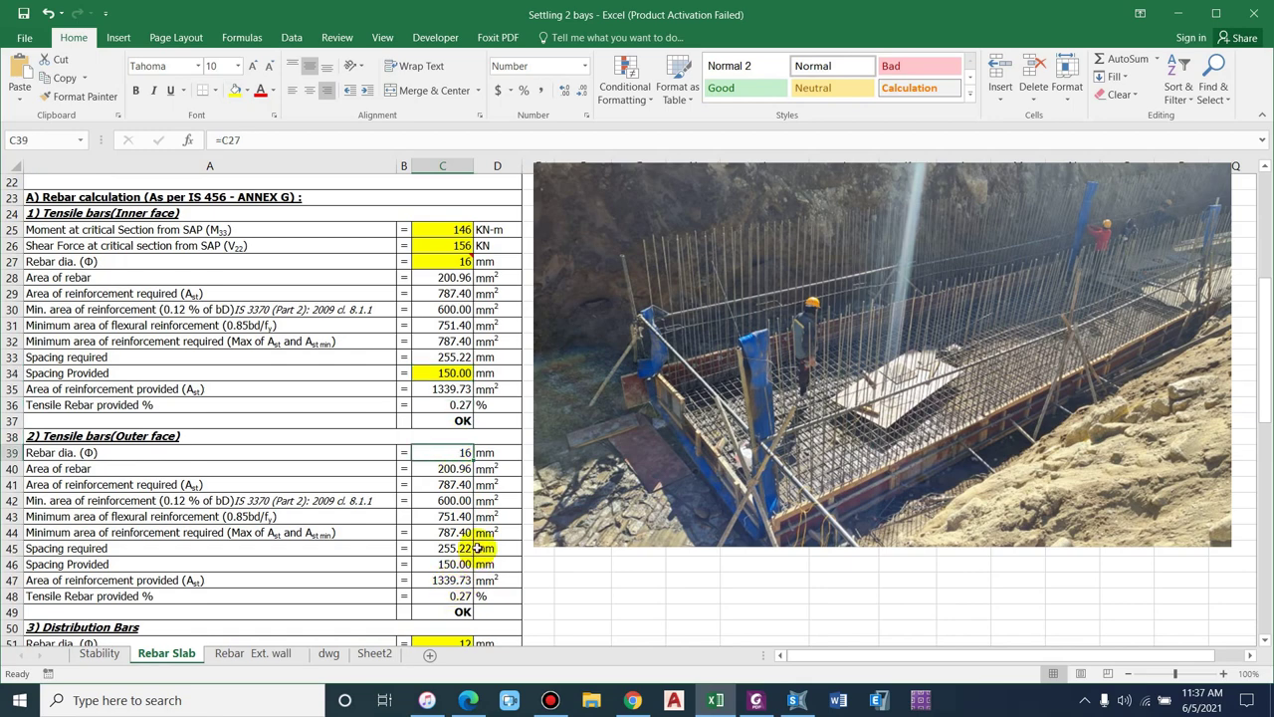
# - Examine the distribution bars' 0.12 % minimum reinforcement area formula and rebar diameter
pyautogui.scroll(-2, 476, 547)
pyautogui.scroll(-1, 476, 548)
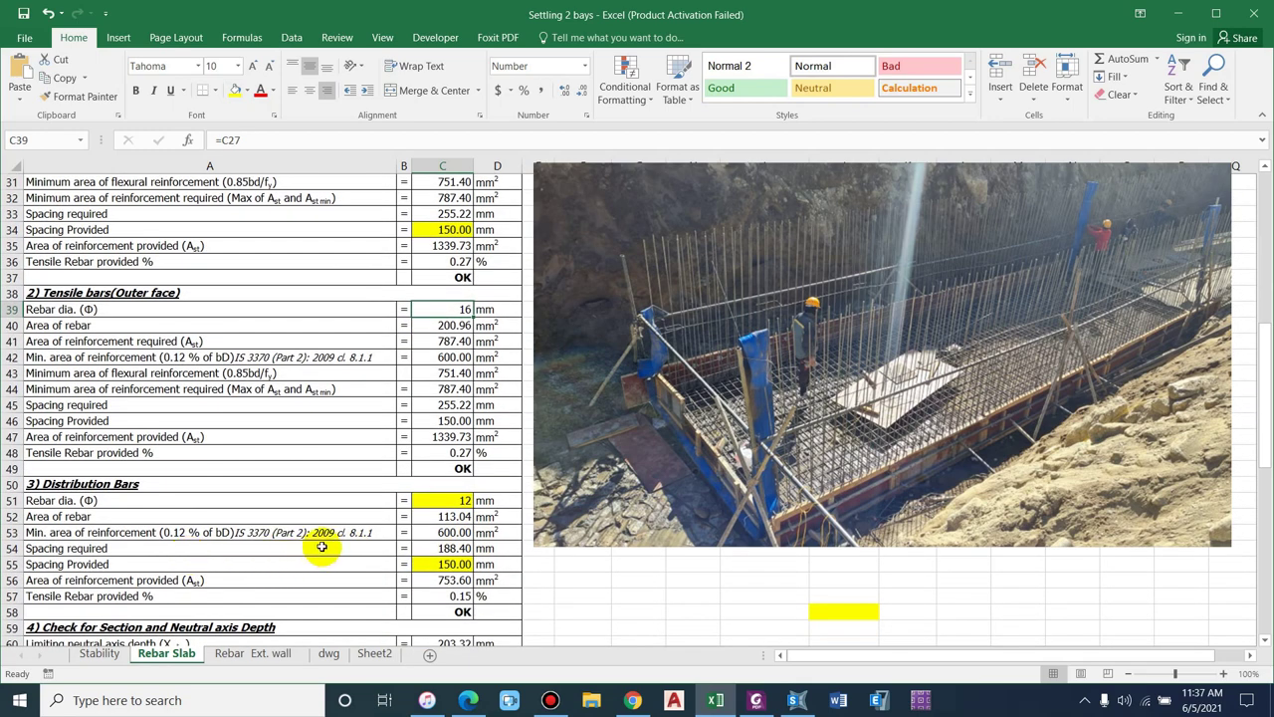
pyautogui.click(171, 534)
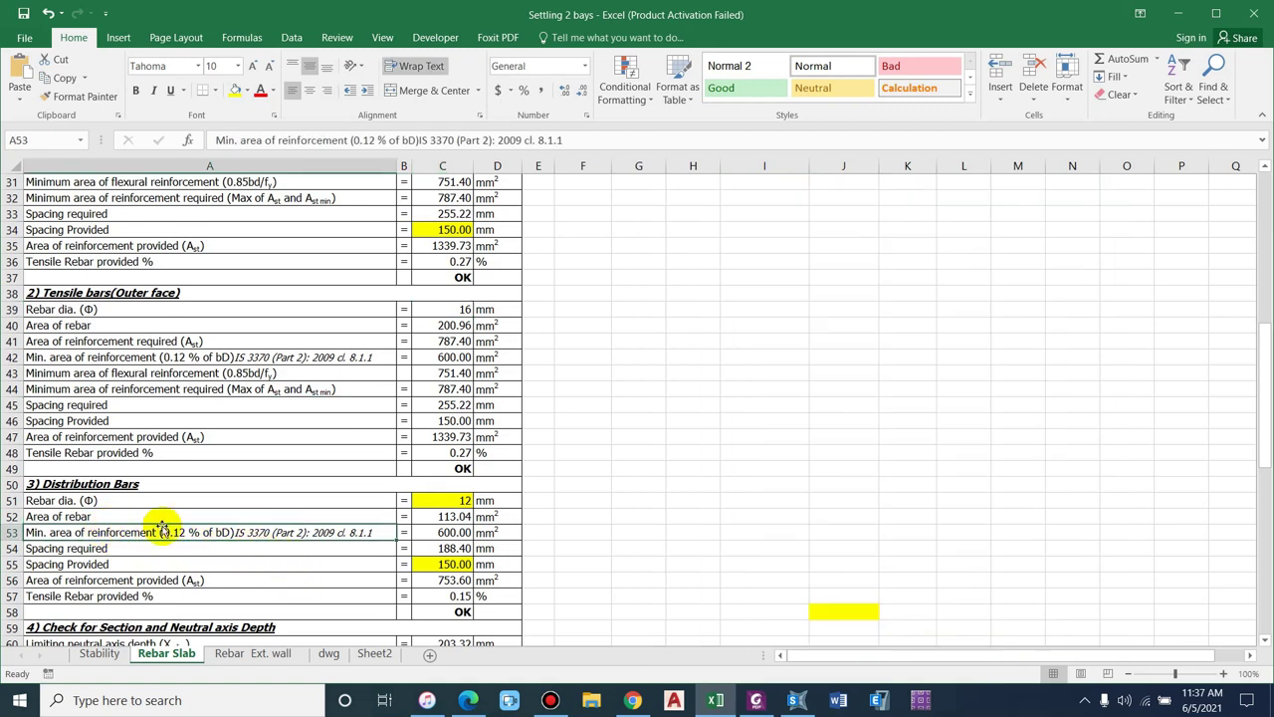
pyautogui.click(450, 535)
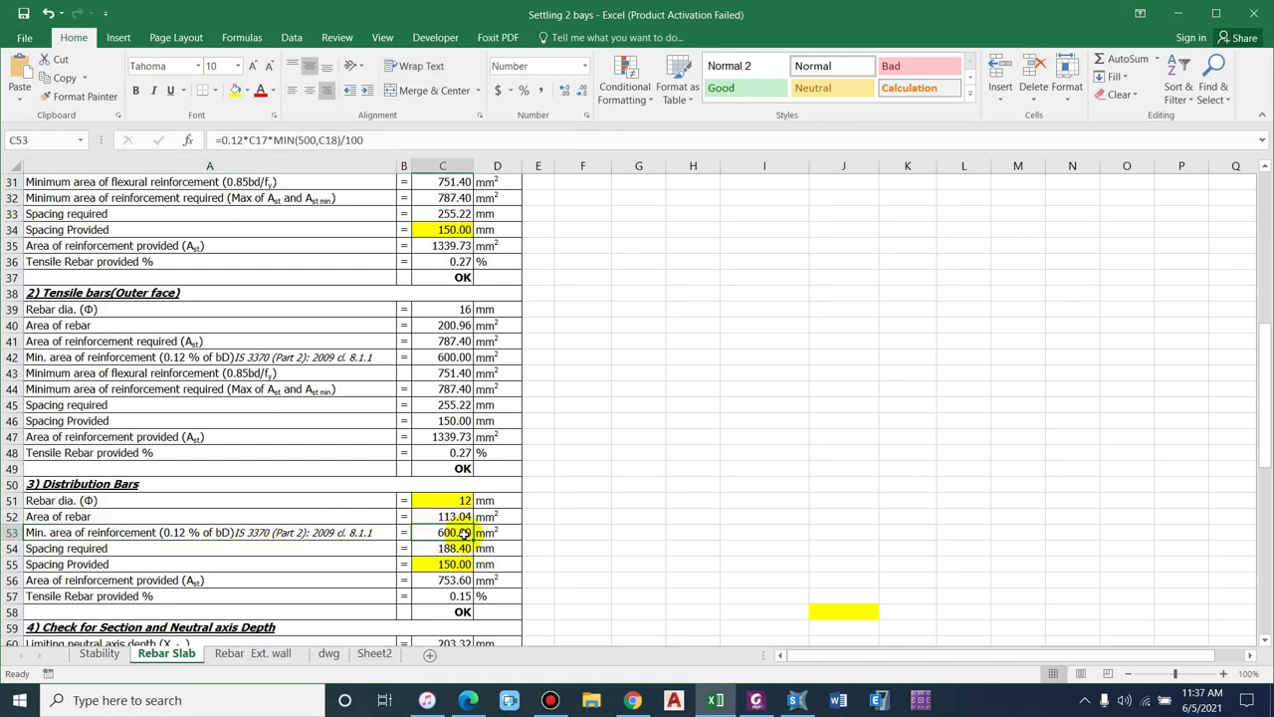
pyautogui.scroll(-1, 462, 533)
pyautogui.click(465, 453)
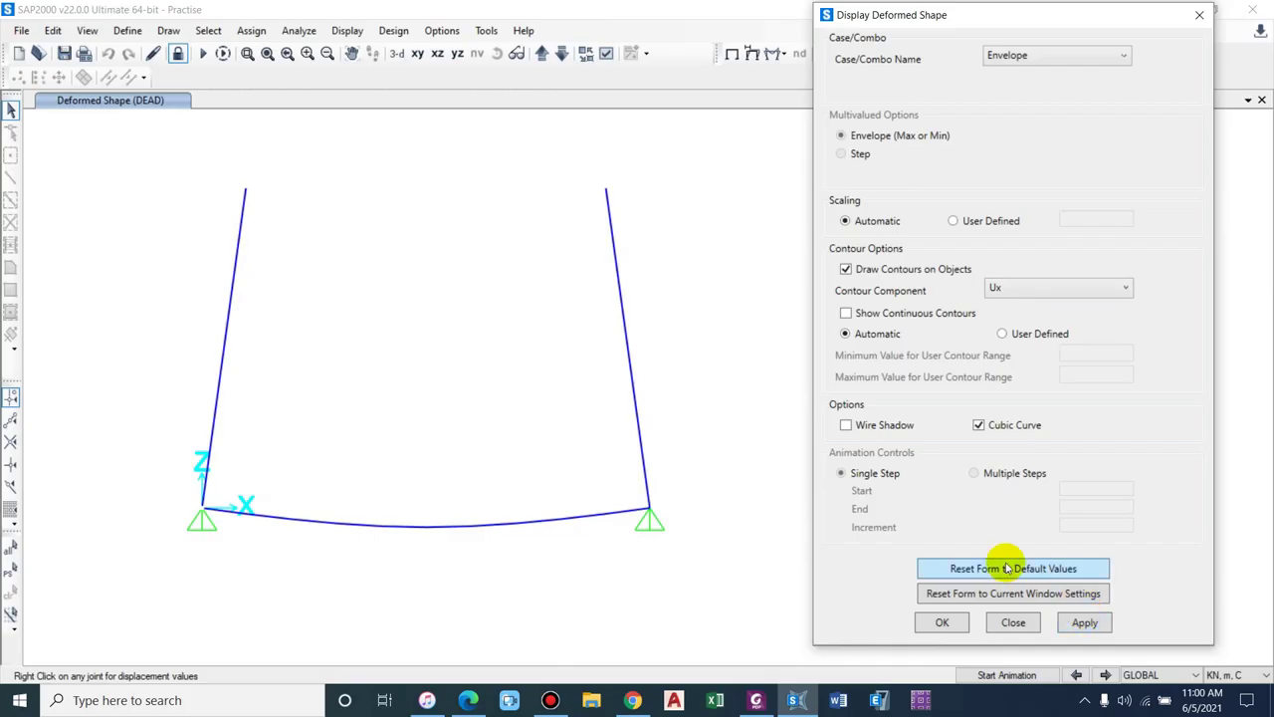
# - Switch to SAP2000, display the Envelope deformed shape with Ux contours, and set the units to KN, mm, C
pyautogui.click(1085, 622)
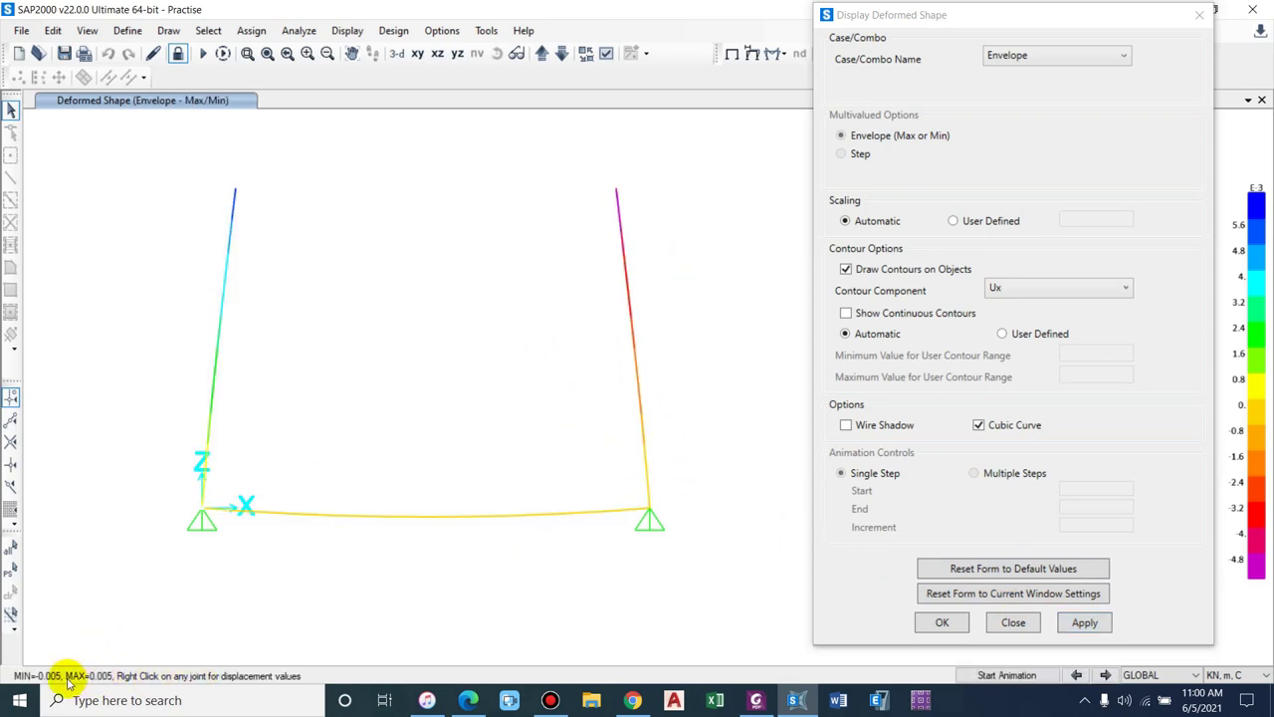
pyautogui.click(1243, 674)
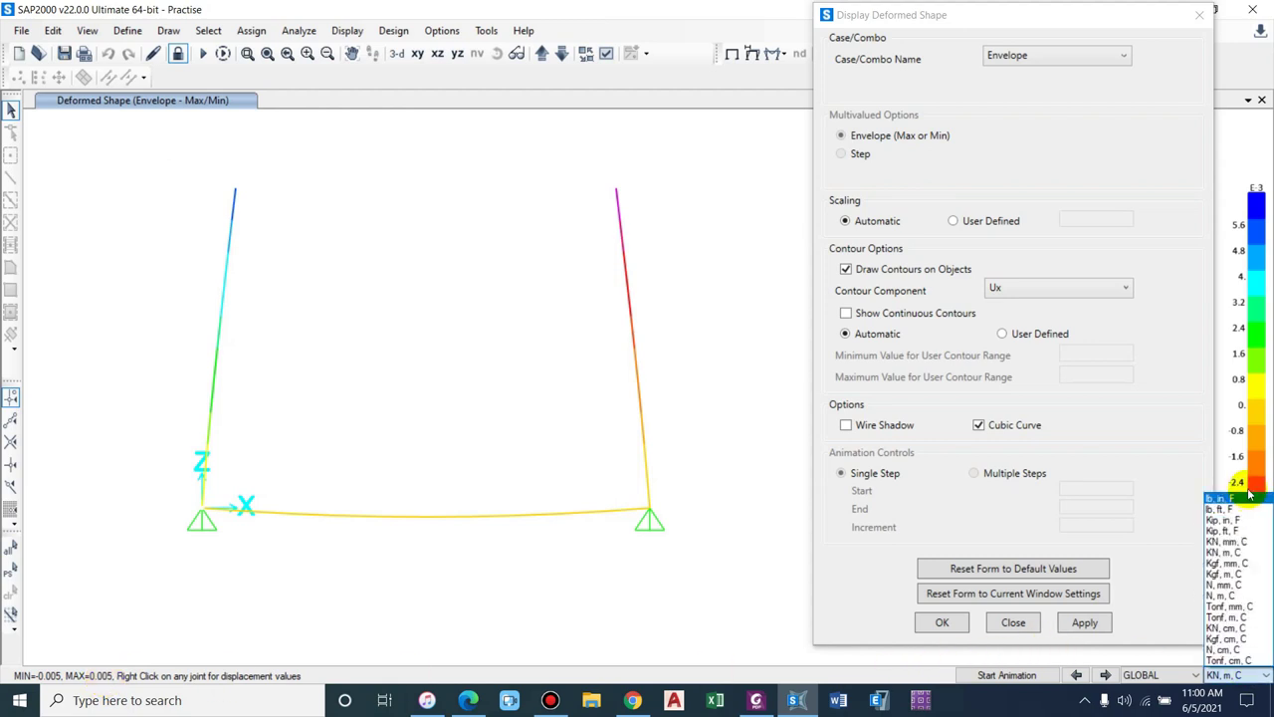
pyautogui.click(1230, 543)
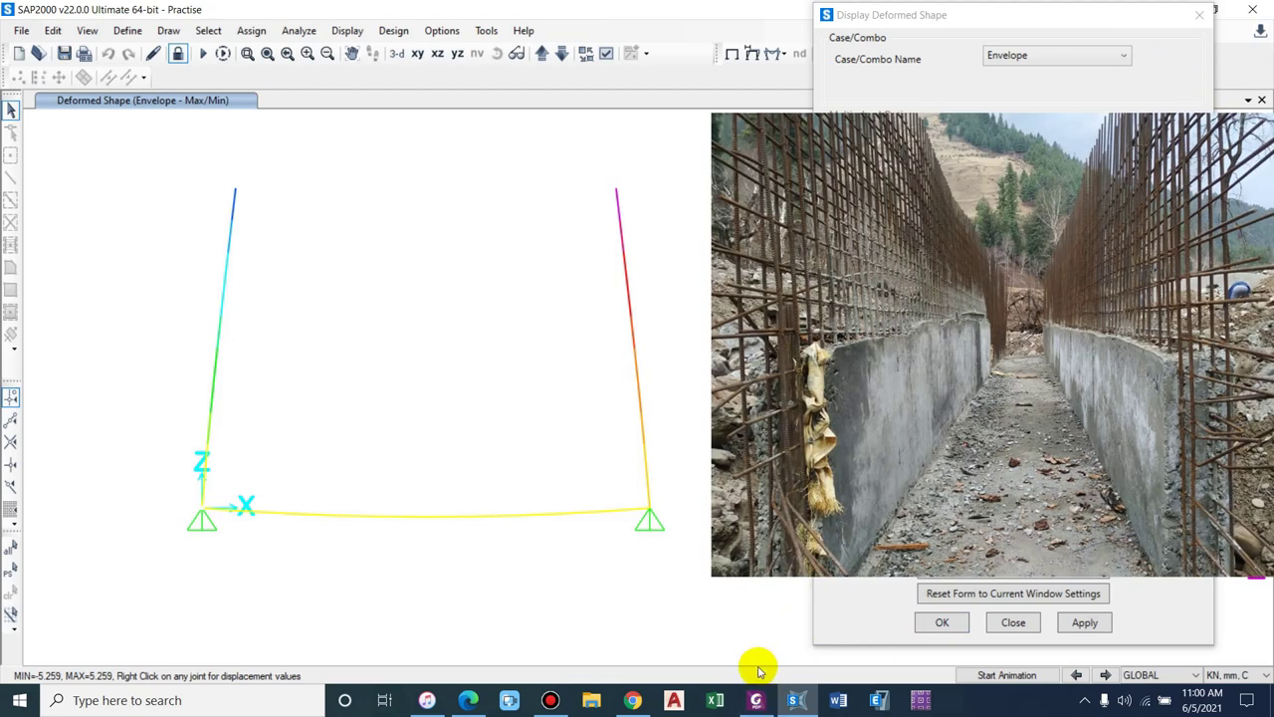
pyautogui.click(756, 700)
pyautogui.hotkey('alt', 'Tab')
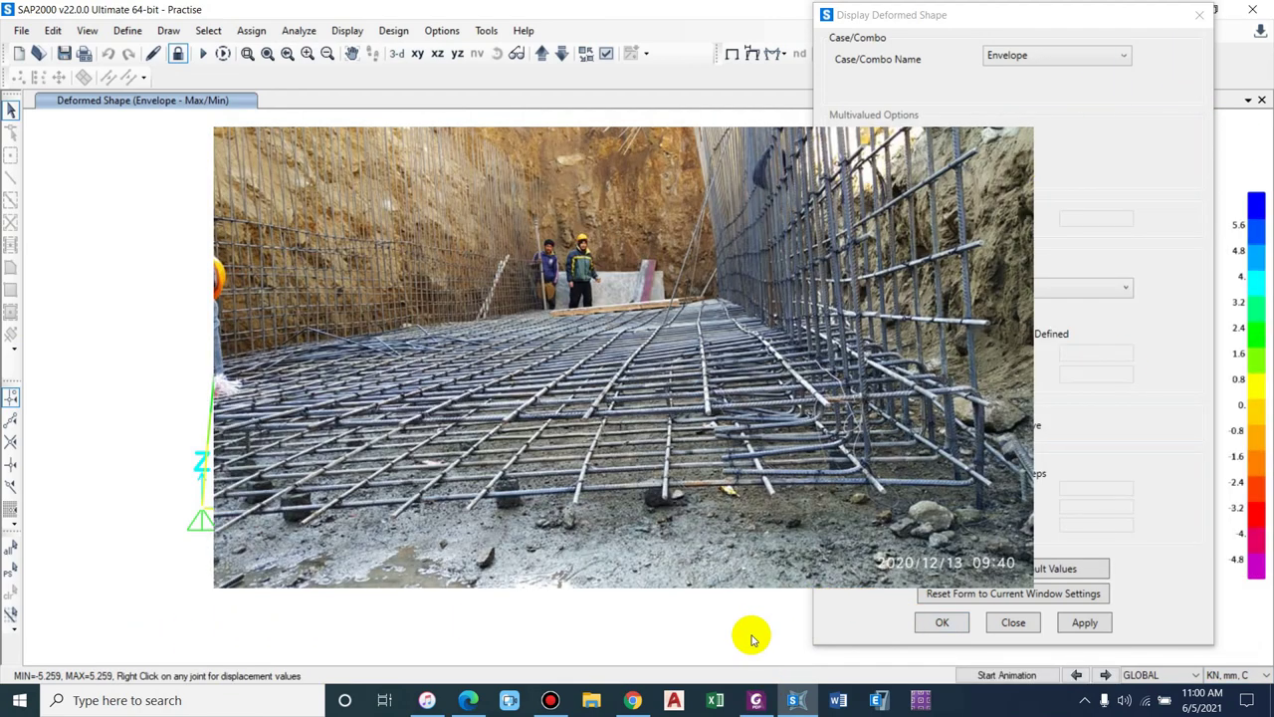
pyautogui.click(756, 699)
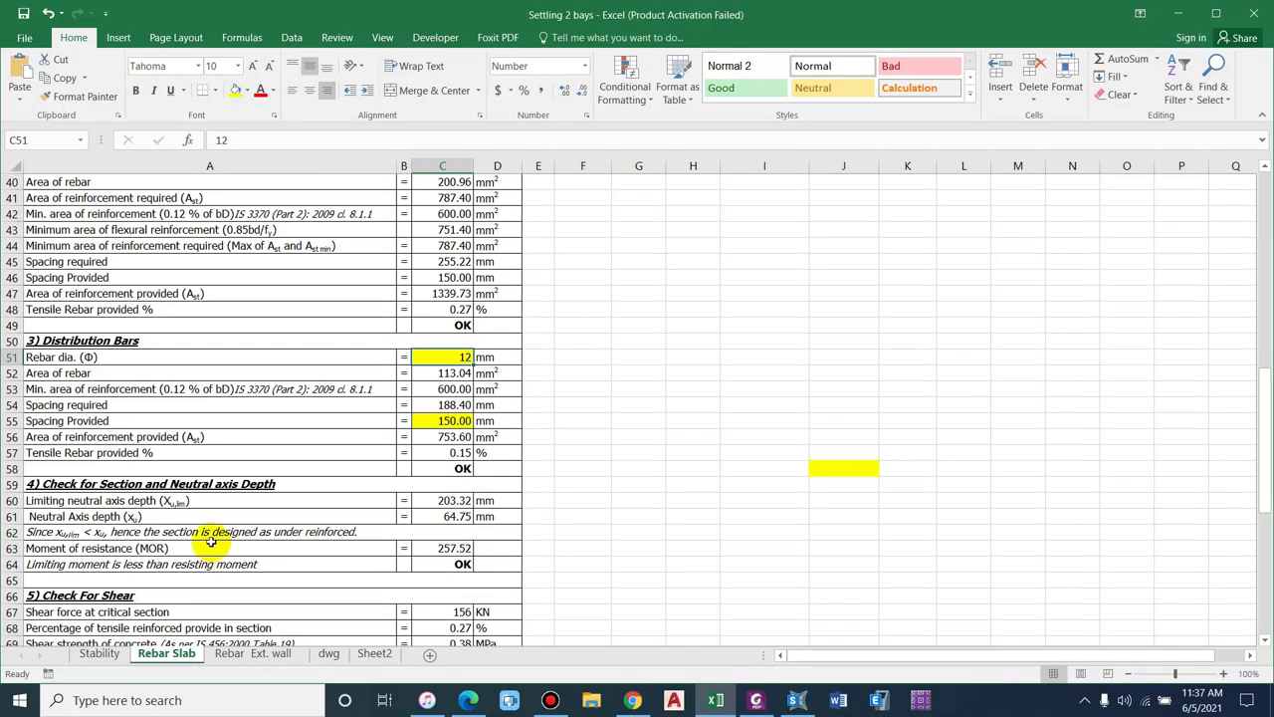
# - In the Excel shear check, trace the critical-section shear force and tensile reinforcement percentage back to their source cells
pyautogui.scroll(-2, 209, 529)
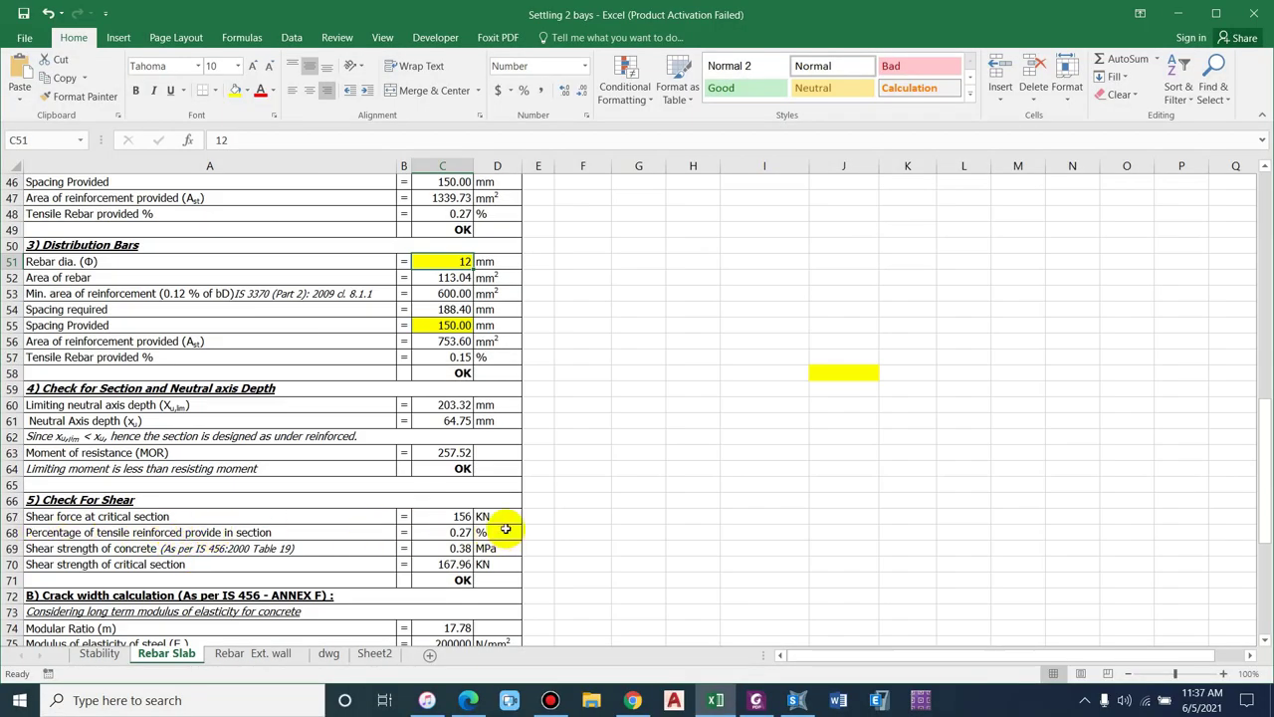
pyautogui.click(448, 517)
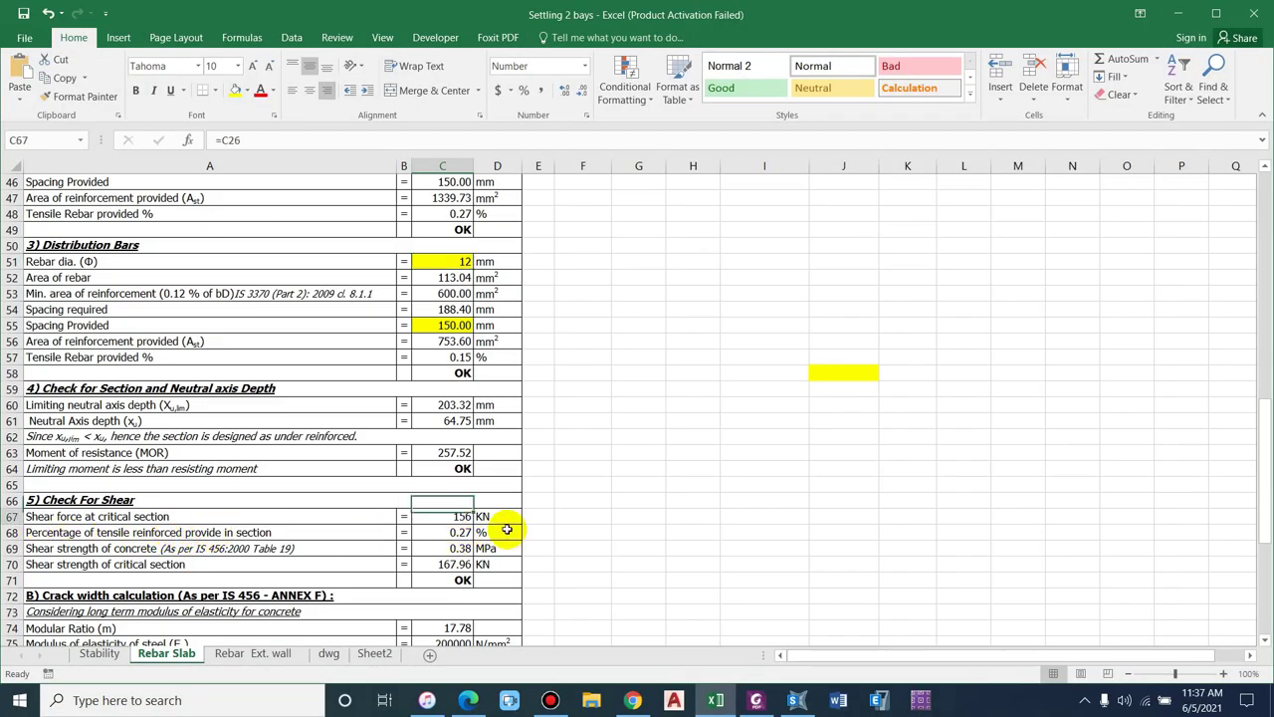
pyautogui.click(433, 546)
pyautogui.click(448, 531)
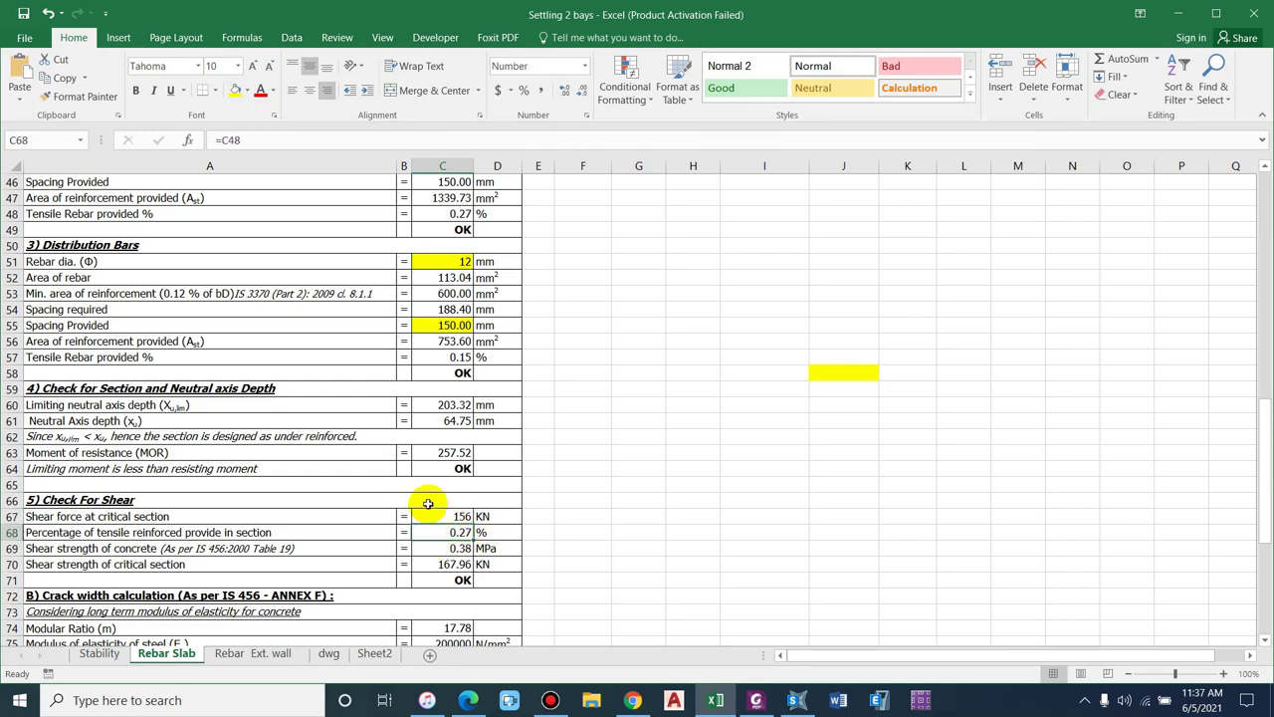
pyautogui.scroll(4, 428, 503)
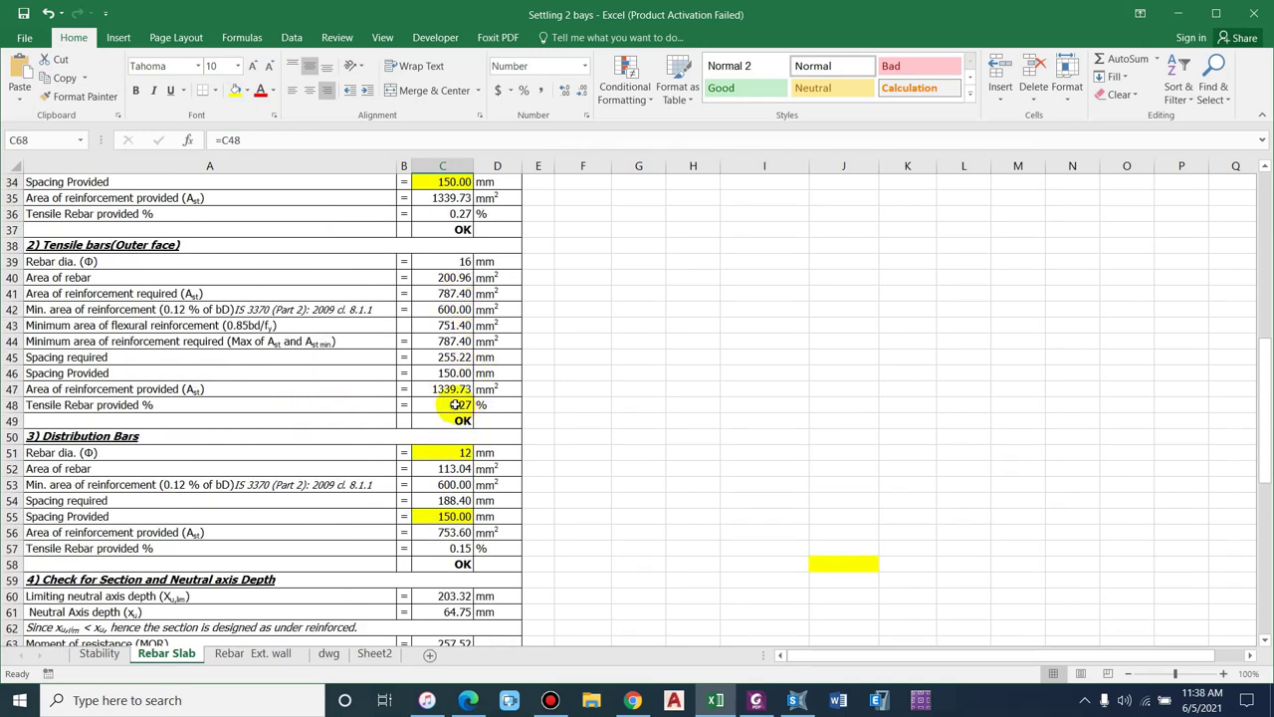
pyautogui.scroll(3, 455, 404)
pyautogui.click(443, 350)
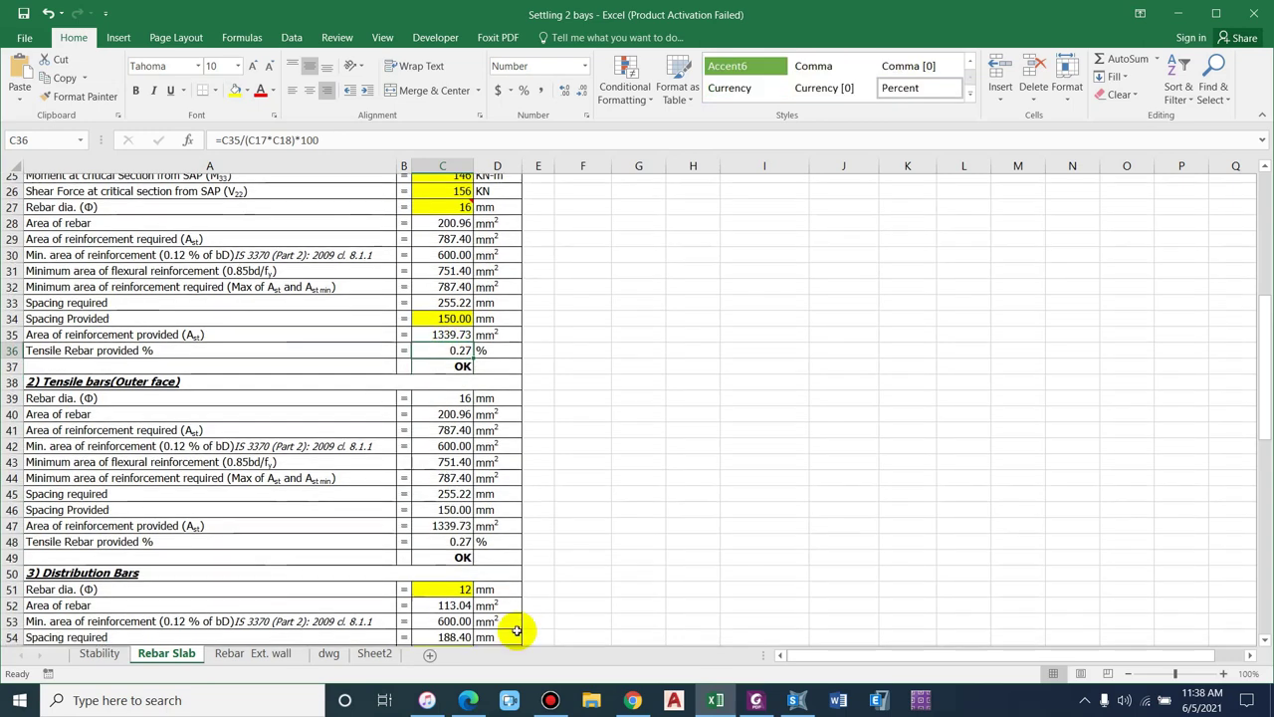
pyautogui.scroll(-7, 464, 557)
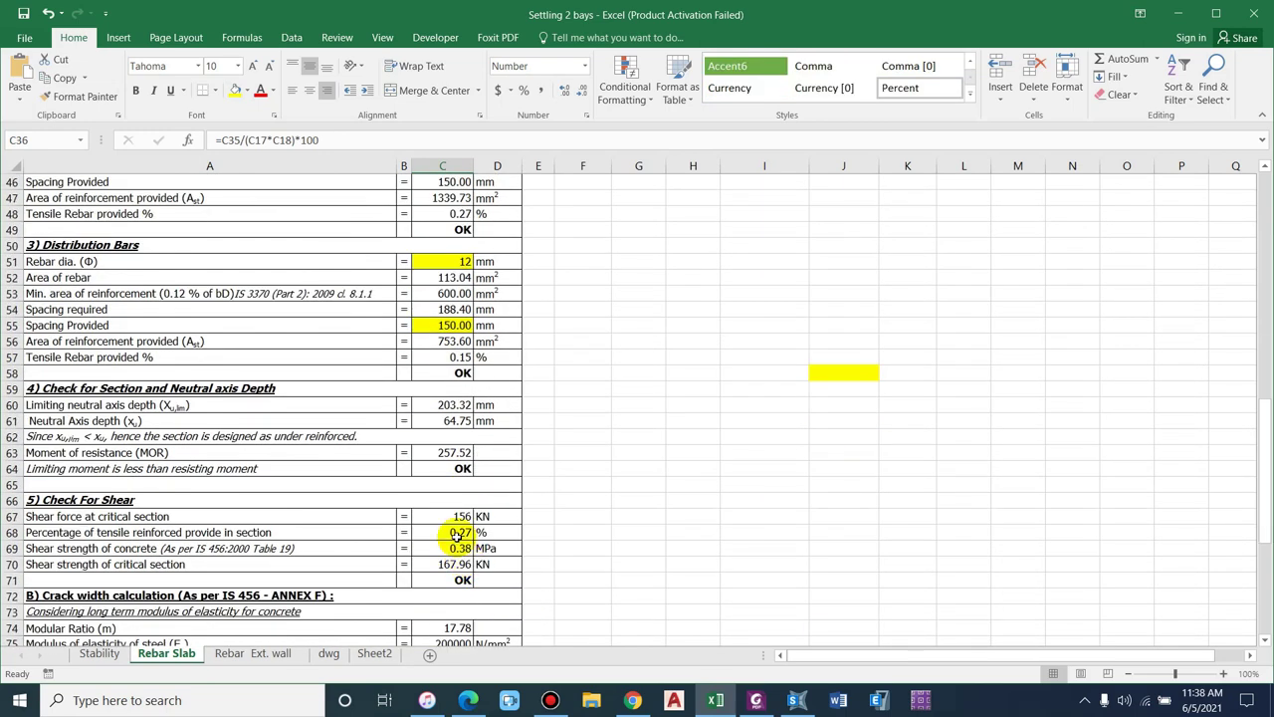
pyautogui.click(455, 532)
# - Compare the shear strength of concrete formula with Table 19 of IS 456:2000 in the PDF
pyautogui.click(227, 553)
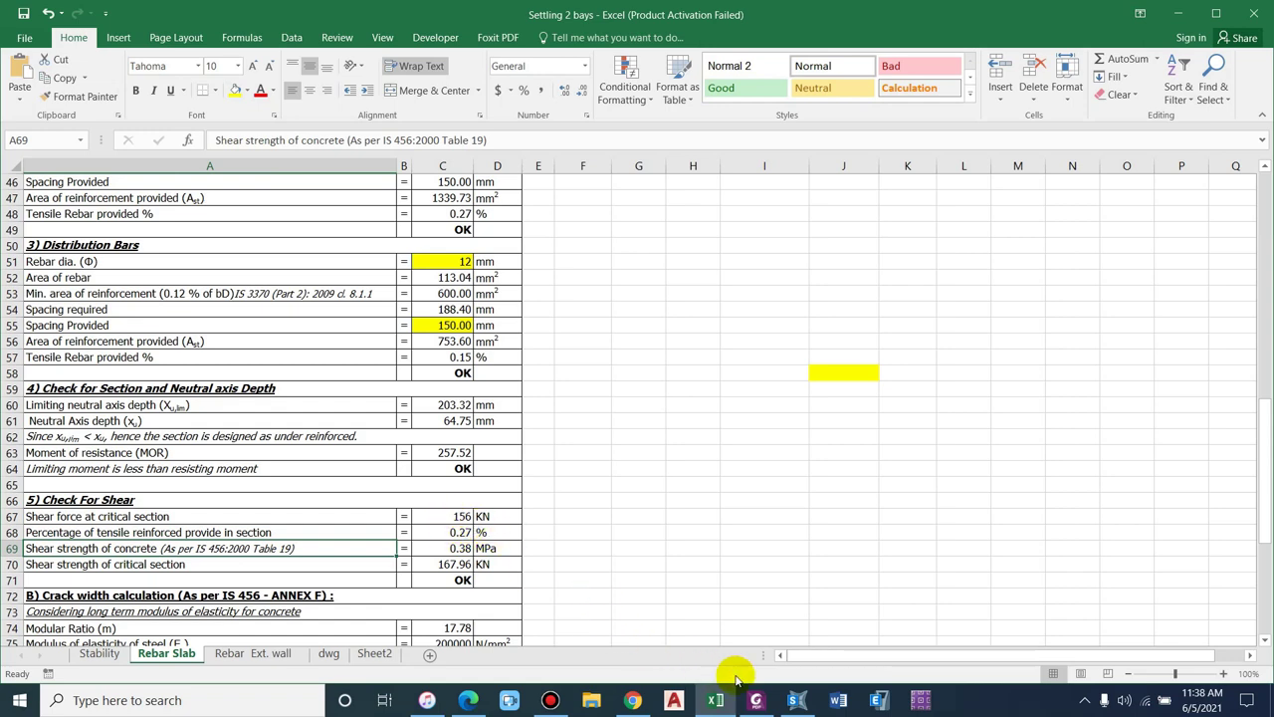
pyautogui.click(756, 699)
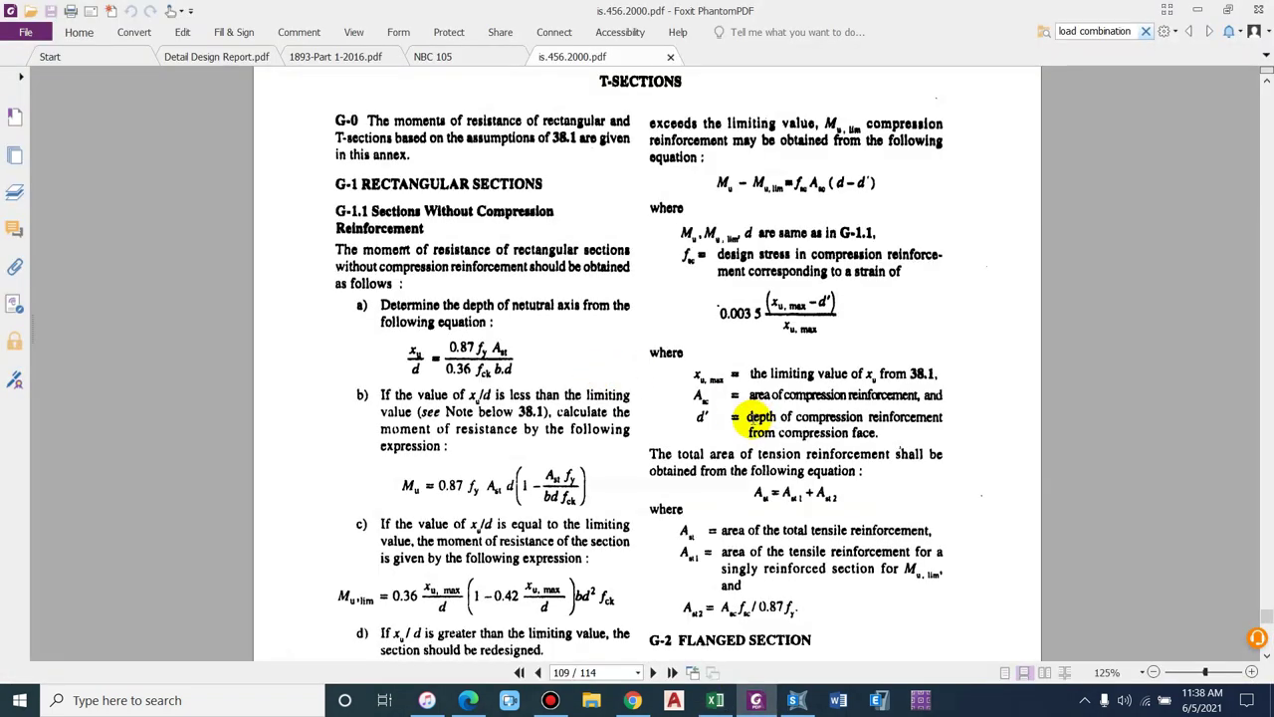
pyautogui.scroll(3, 751, 418)
pyautogui.hotkey('alt', 'Left')
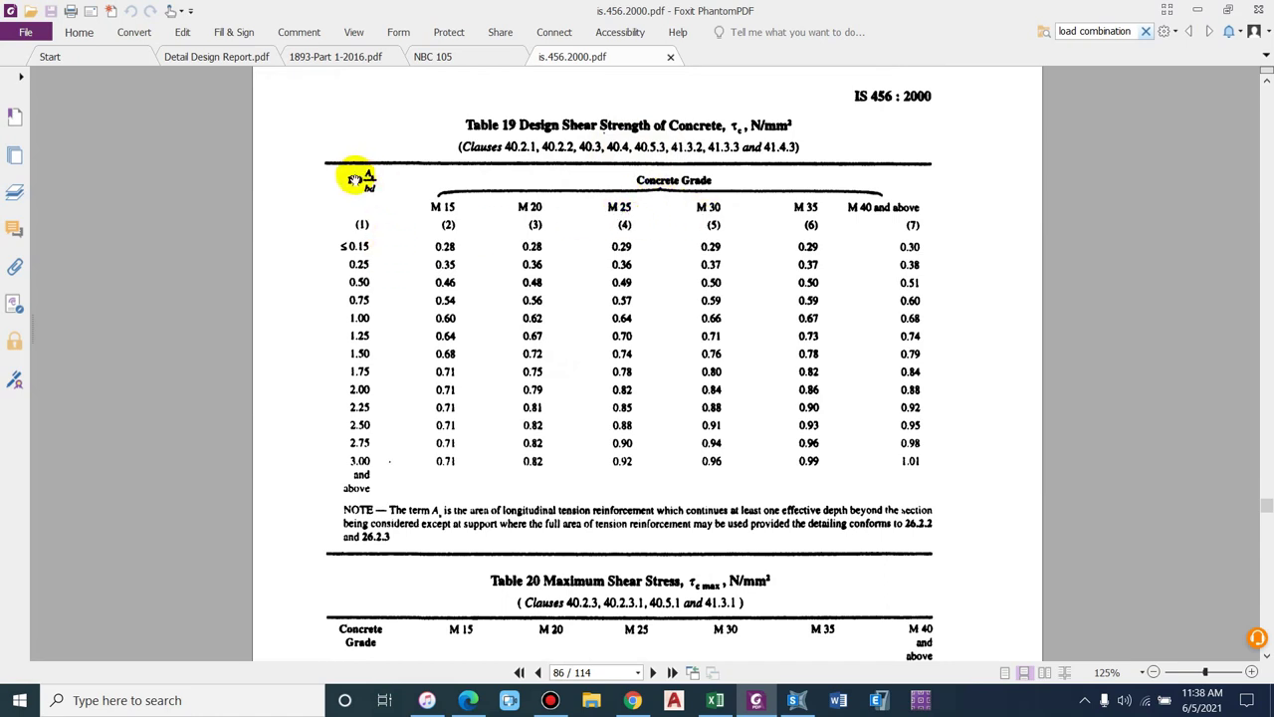
pyautogui.click(716, 700)
pyautogui.click(458, 548)
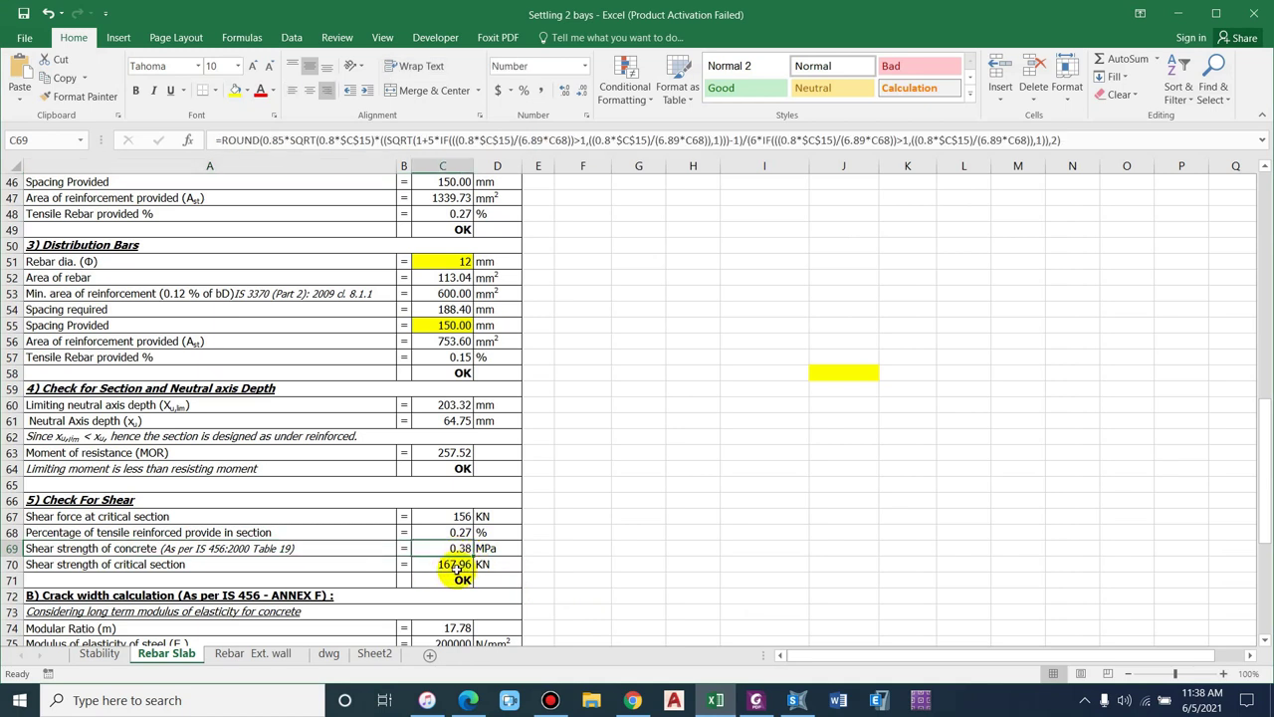
# - Examine the critical section's shear strength formula and trace its concrete strength, effective depth and width references
pyautogui.click(149, 565)
pyautogui.click(463, 563)
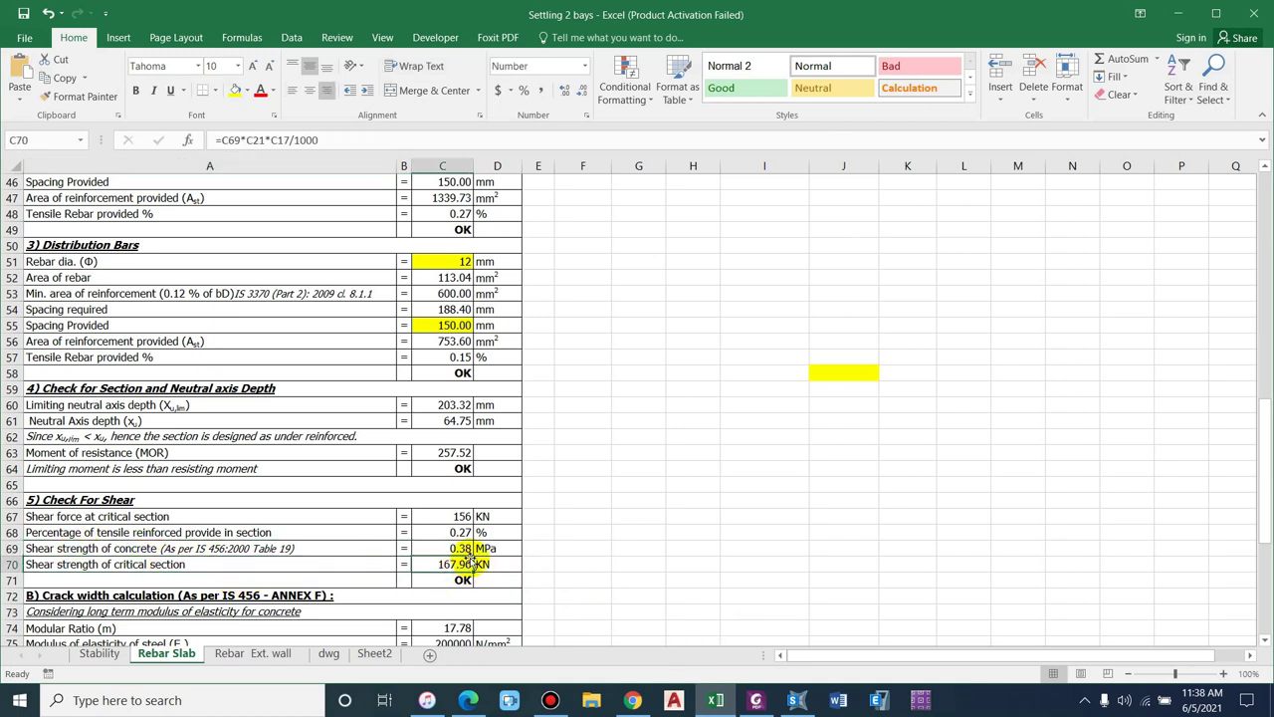
pyautogui.click(458, 548)
pyautogui.doubleClick(454, 563)
pyautogui.scroll(11, 454, 558)
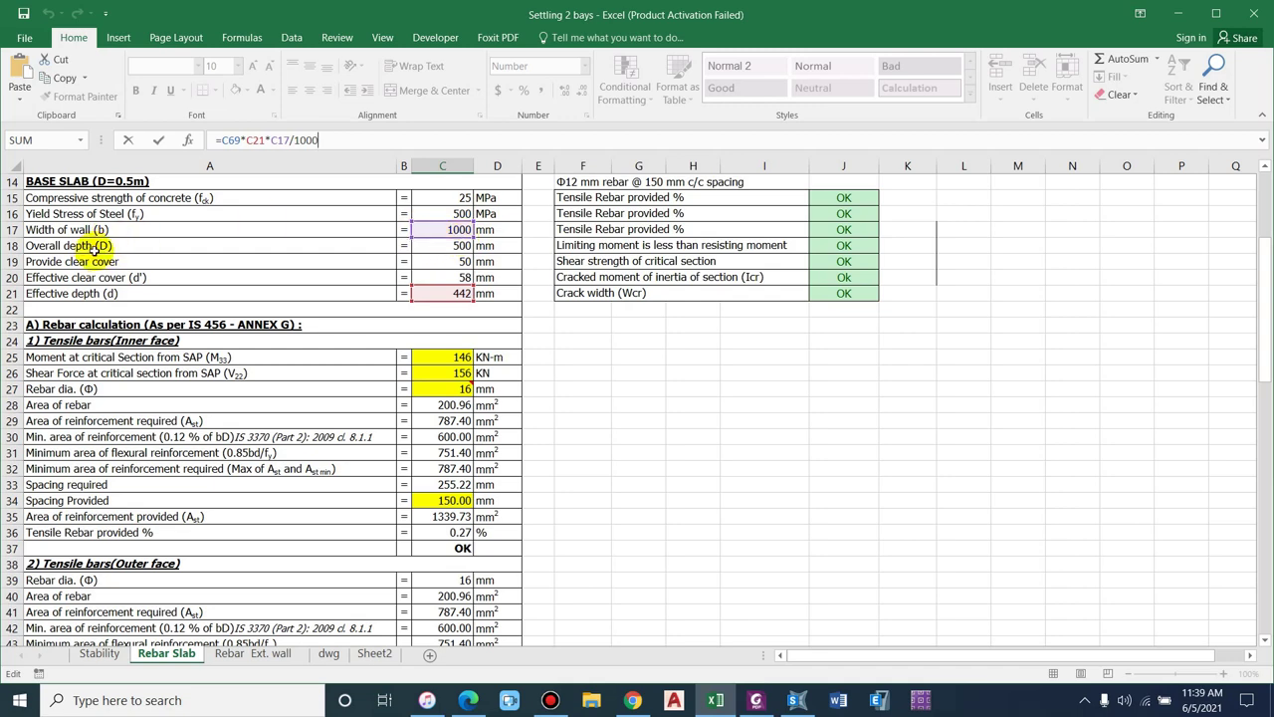
pyautogui.scroll(-10, 625, 389)
pyautogui.press('Escape')
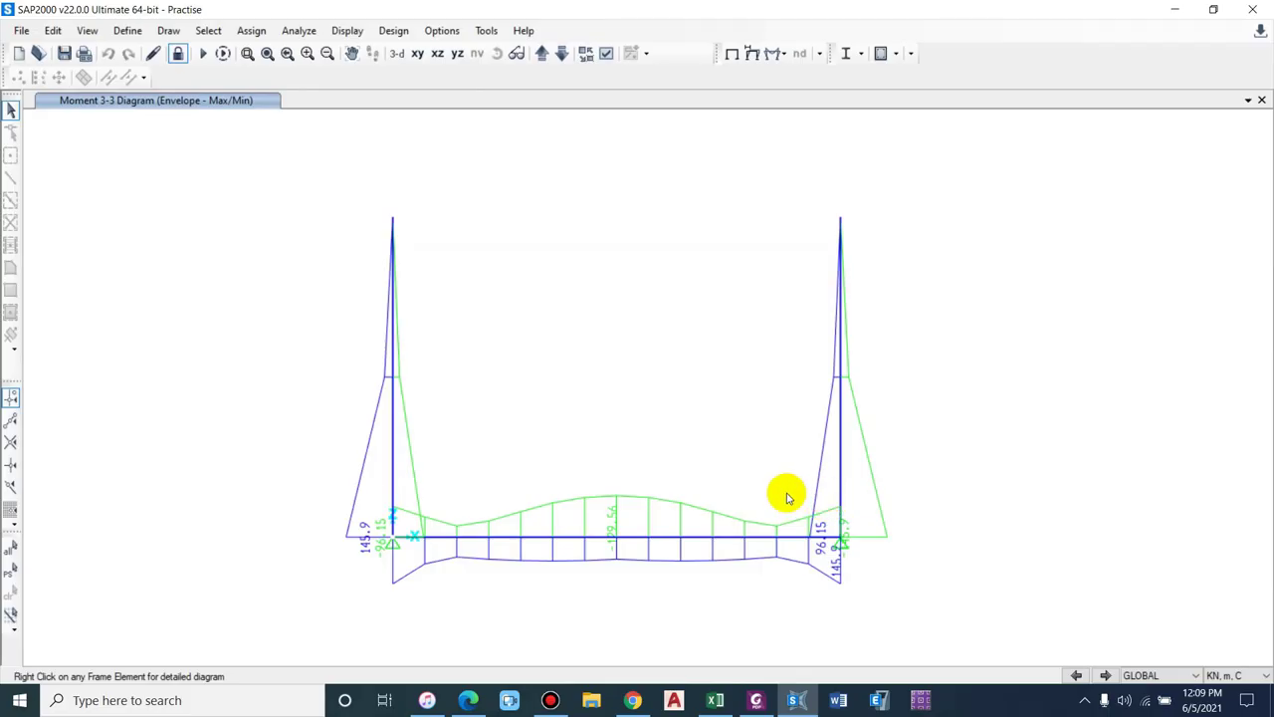
# - Switch to SAP2000, show the frame in the Extrude view type, and inspect the wall-to-slab corner
pyautogui.hotkey('ctrl', 'w')
pyautogui.click(699, 210)
pyautogui.moveTo(681, 103); pyautogui.dragTo(1046, 86)
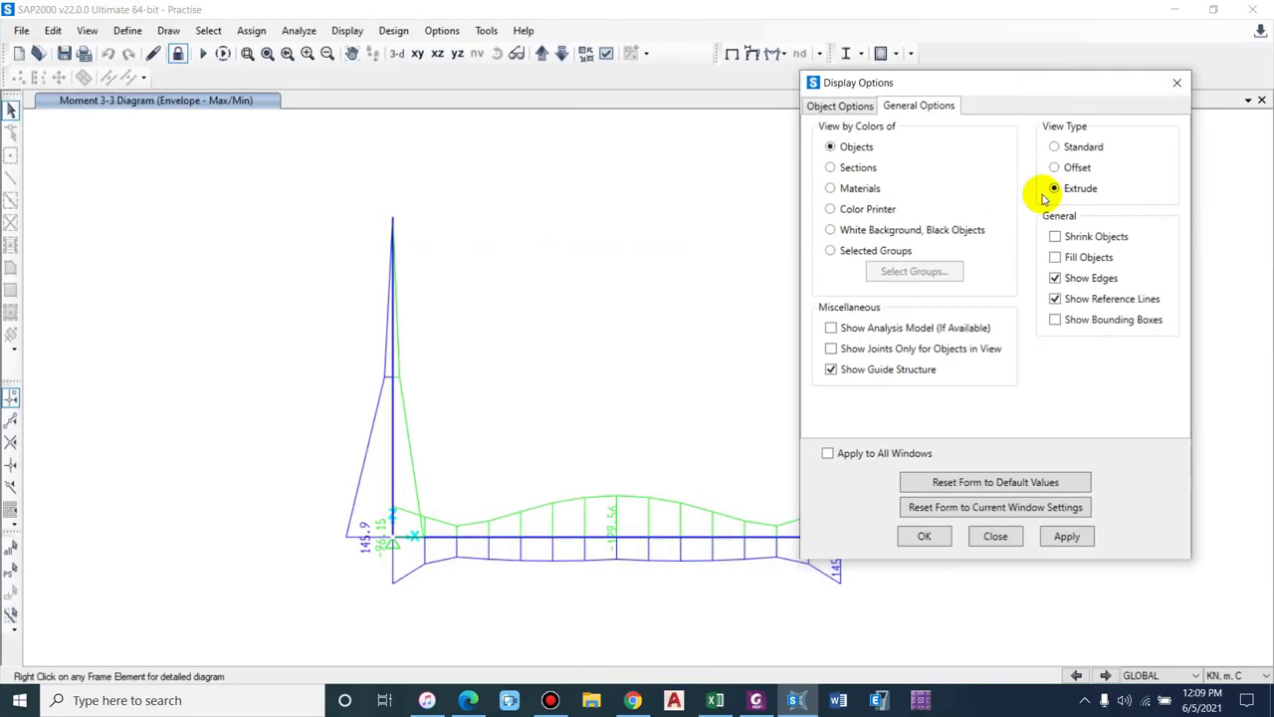
pyautogui.click(1067, 537)
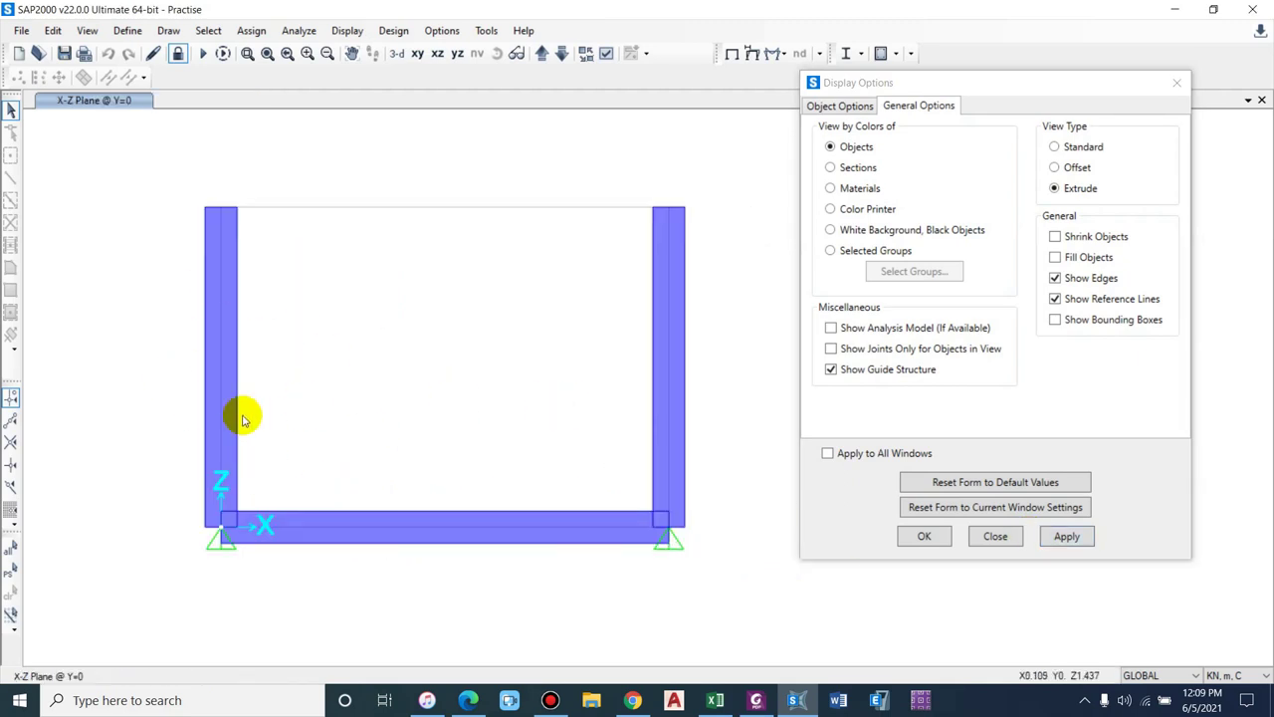
pyautogui.scroll(2, 223, 534)
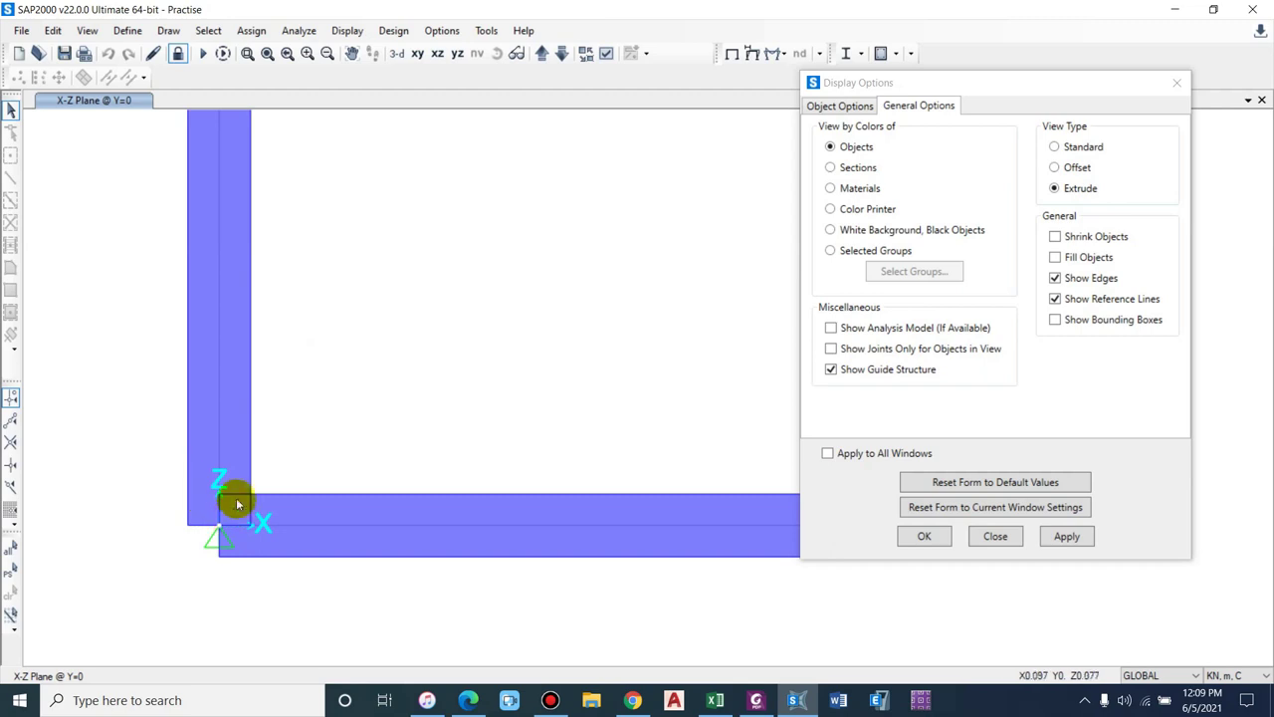
pyautogui.scroll(-2, 239, 519)
# - Show the extruded frame in 3-D and display the Envelope Shear 2-2 diagram in a new second window
pyautogui.click(397, 53)
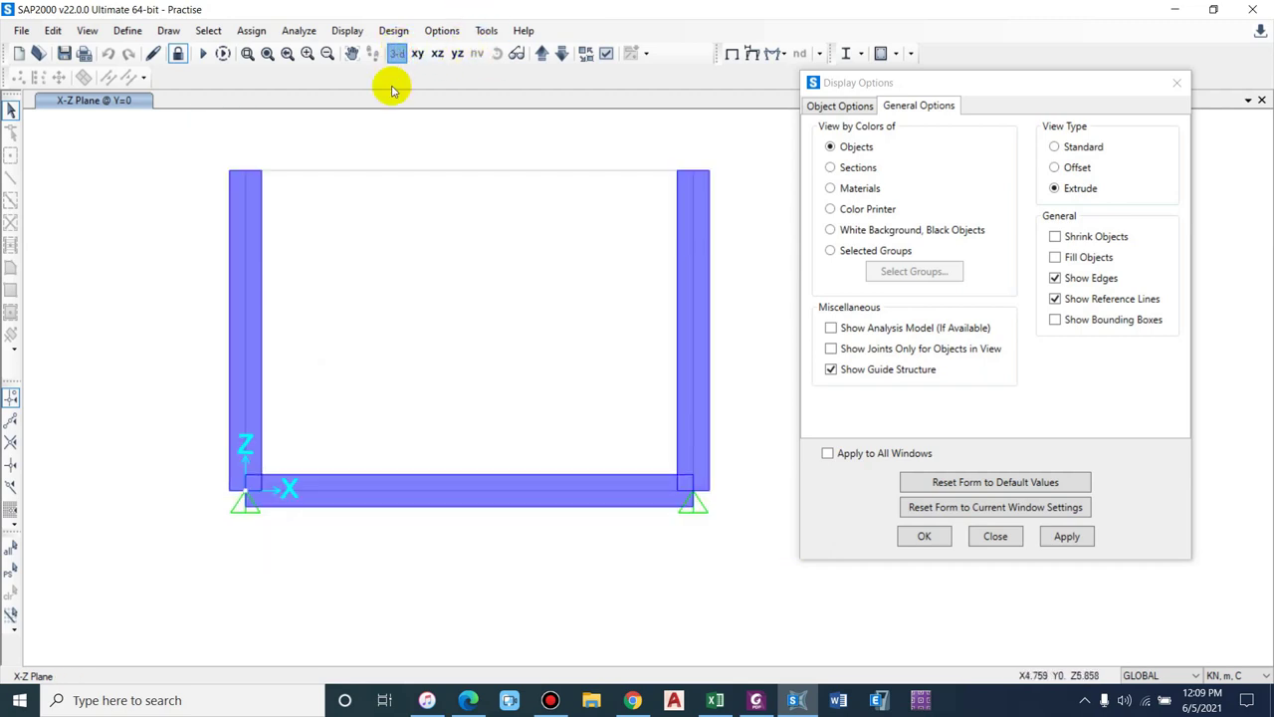
pyautogui.click(1247, 101)
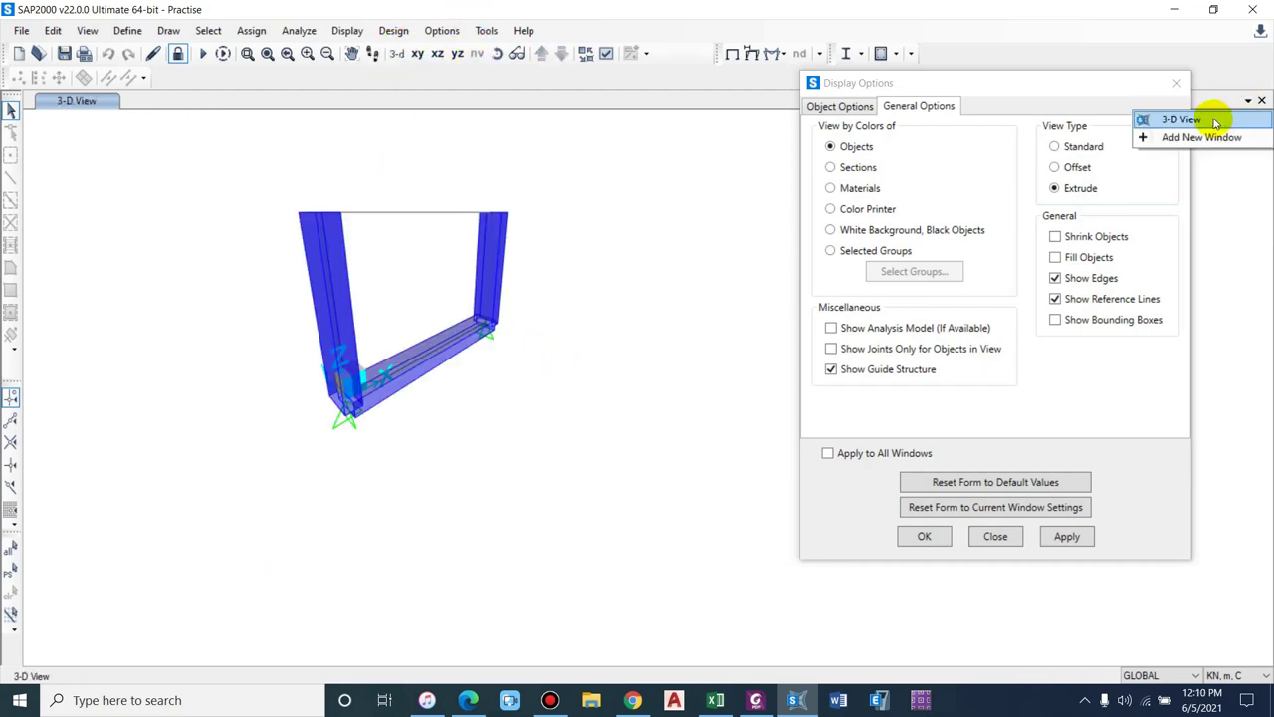
pyautogui.click(1205, 136)
pyautogui.click(784, 54)
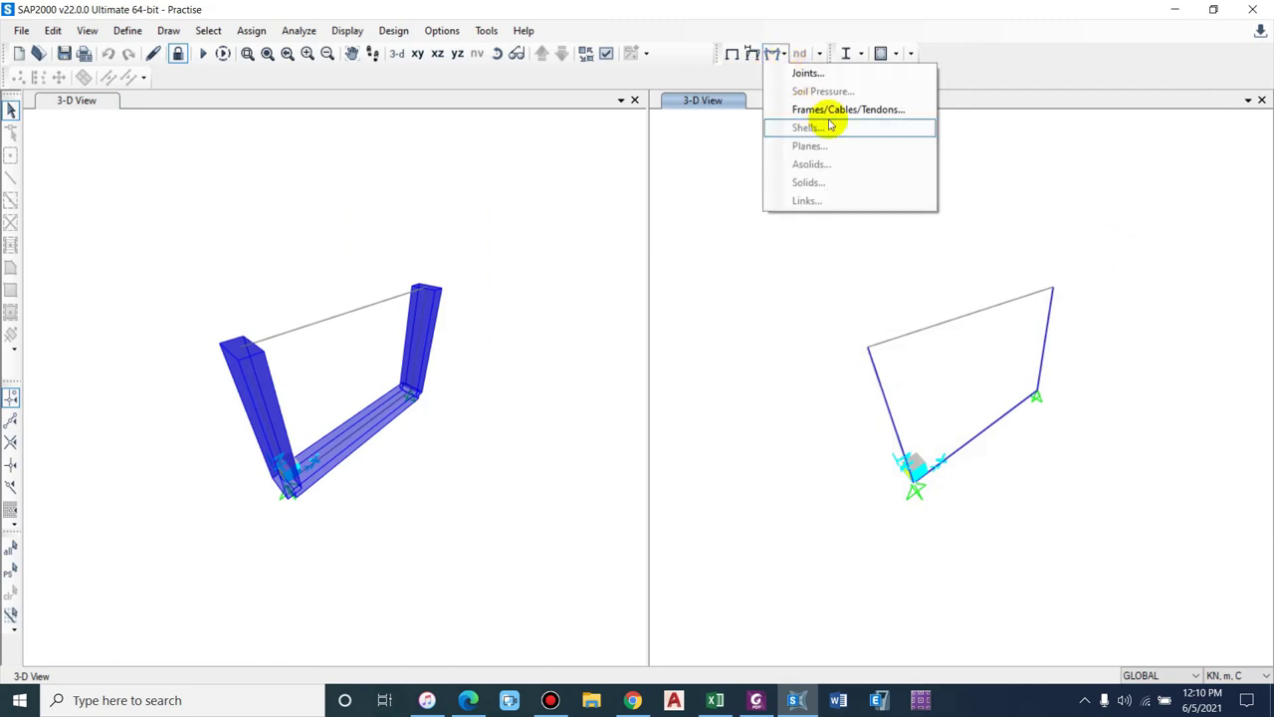
pyautogui.click(841, 109)
pyautogui.click(418, 489)
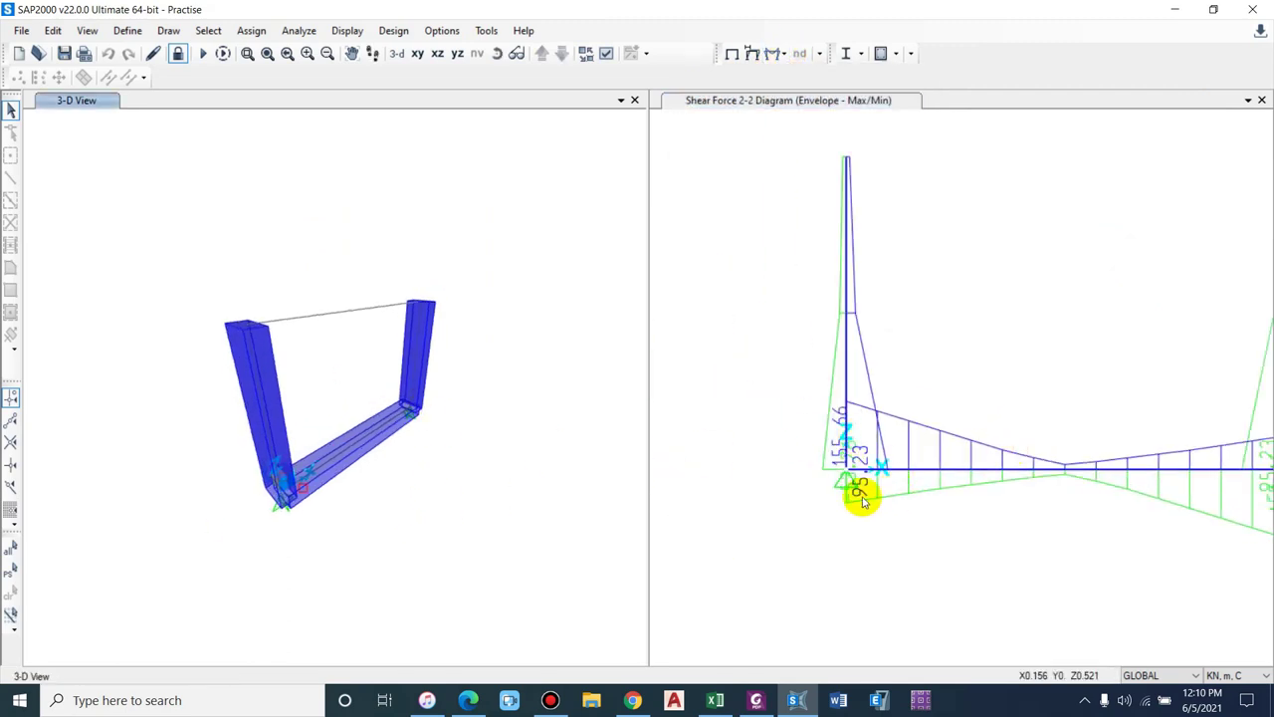
# - Inspect the Envelope Shear 2-2 diagram at the wall-to-slab corner alongside the same corner in the extruded 3-D frame
pyautogui.scroll(2, 847, 479)
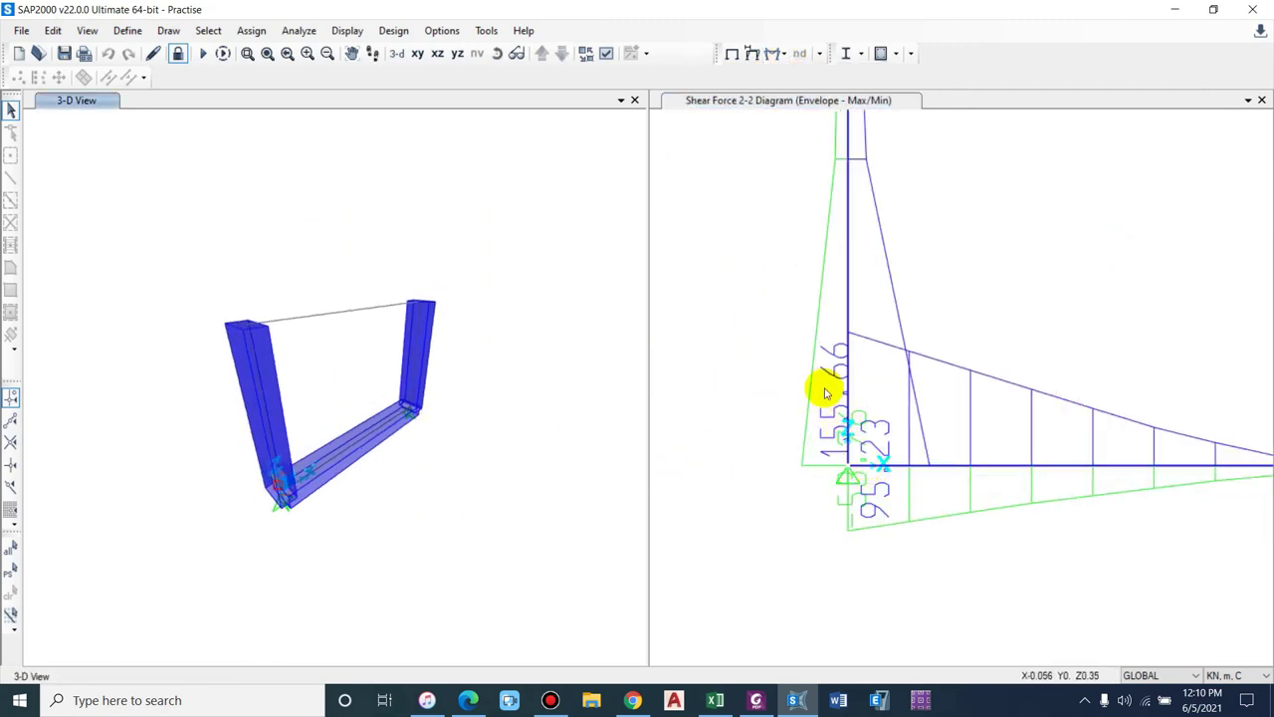
pyautogui.scroll(4, 332, 503)
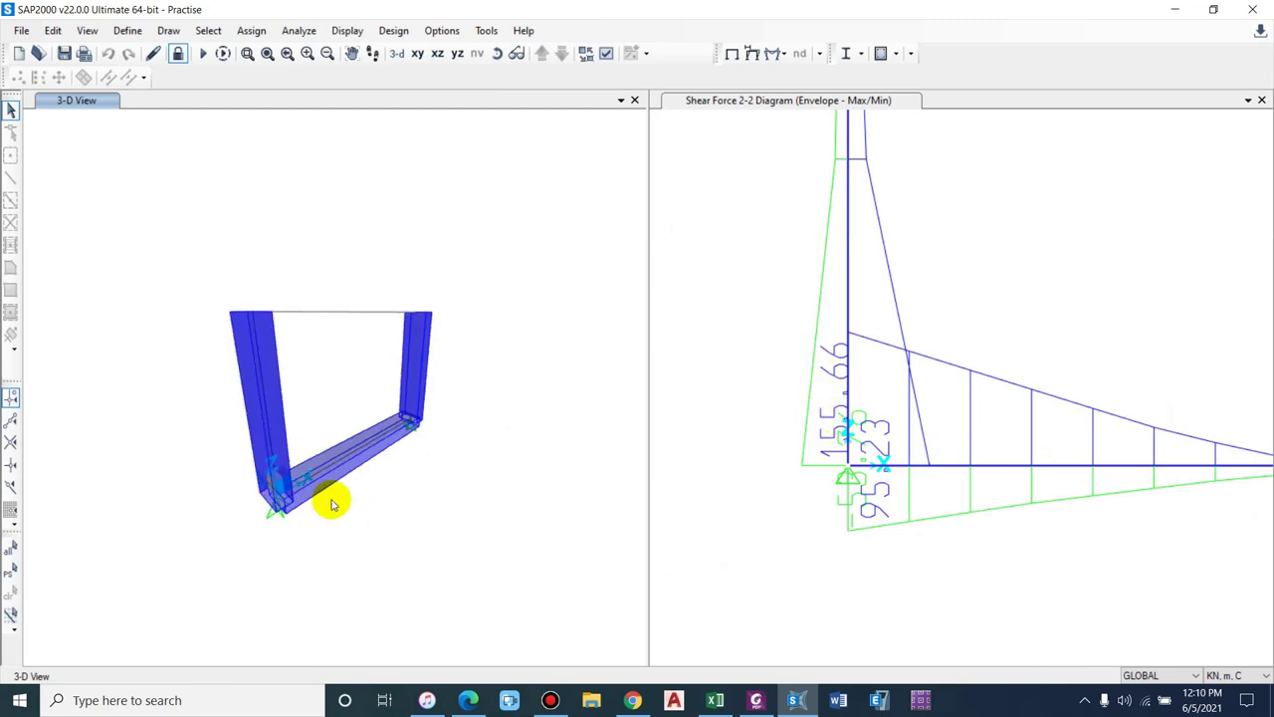
pyautogui.scroll(2, 287, 478)
pyautogui.scroll(-2, 328, 443)
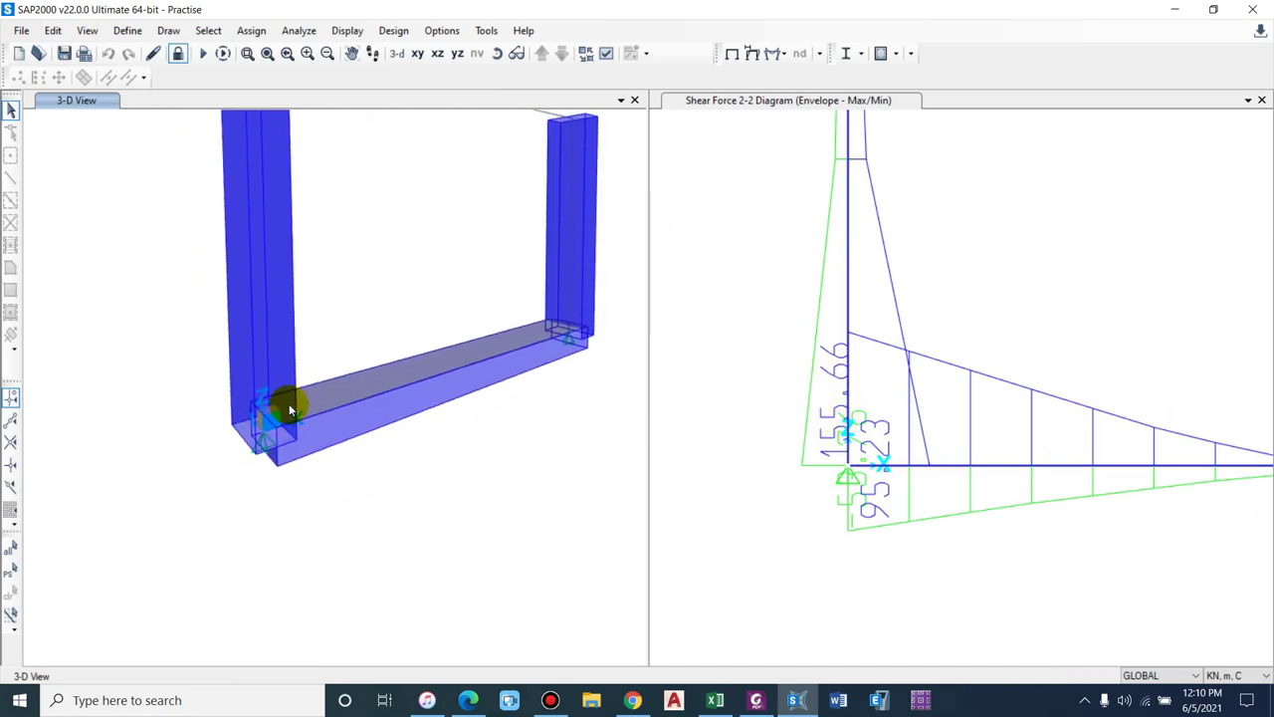
pyautogui.scroll(-5, 952, 328)
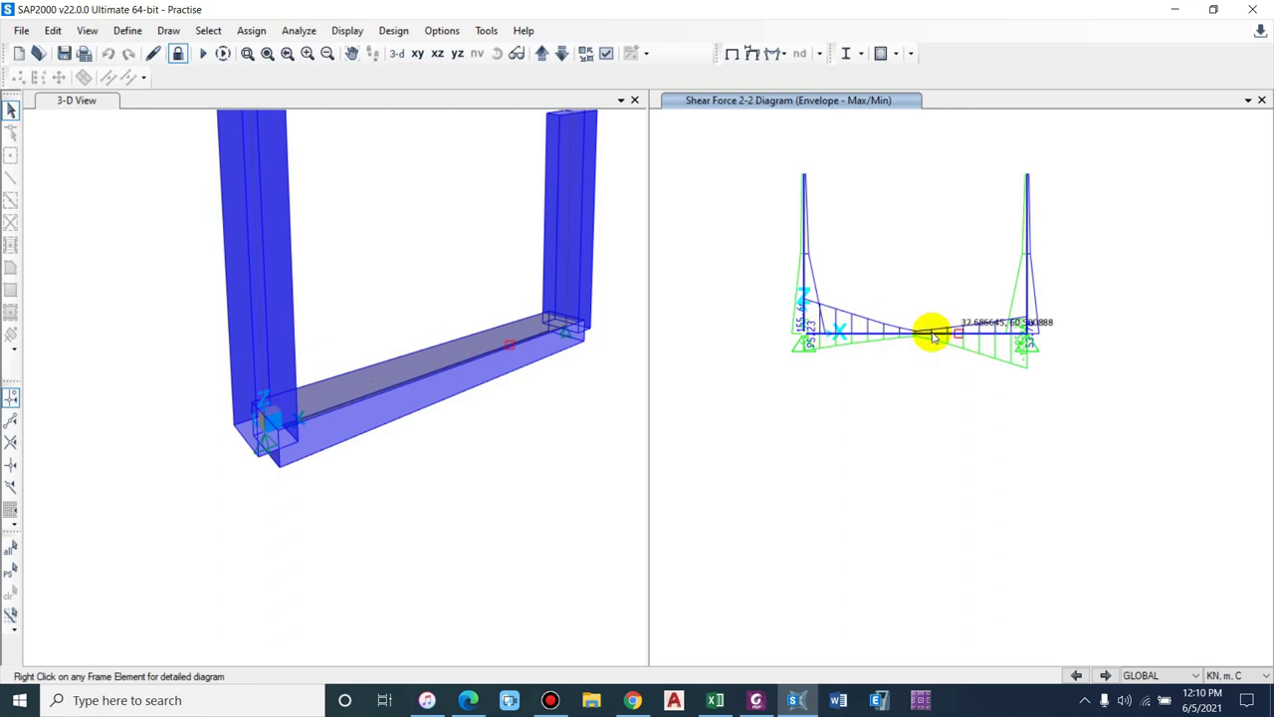
# - Check the frame local axes option for the 3-D view and display the frame with the Extrude view type
pyautogui.click(447, 369)
pyautogui.hotkey('ctrl', 'w')
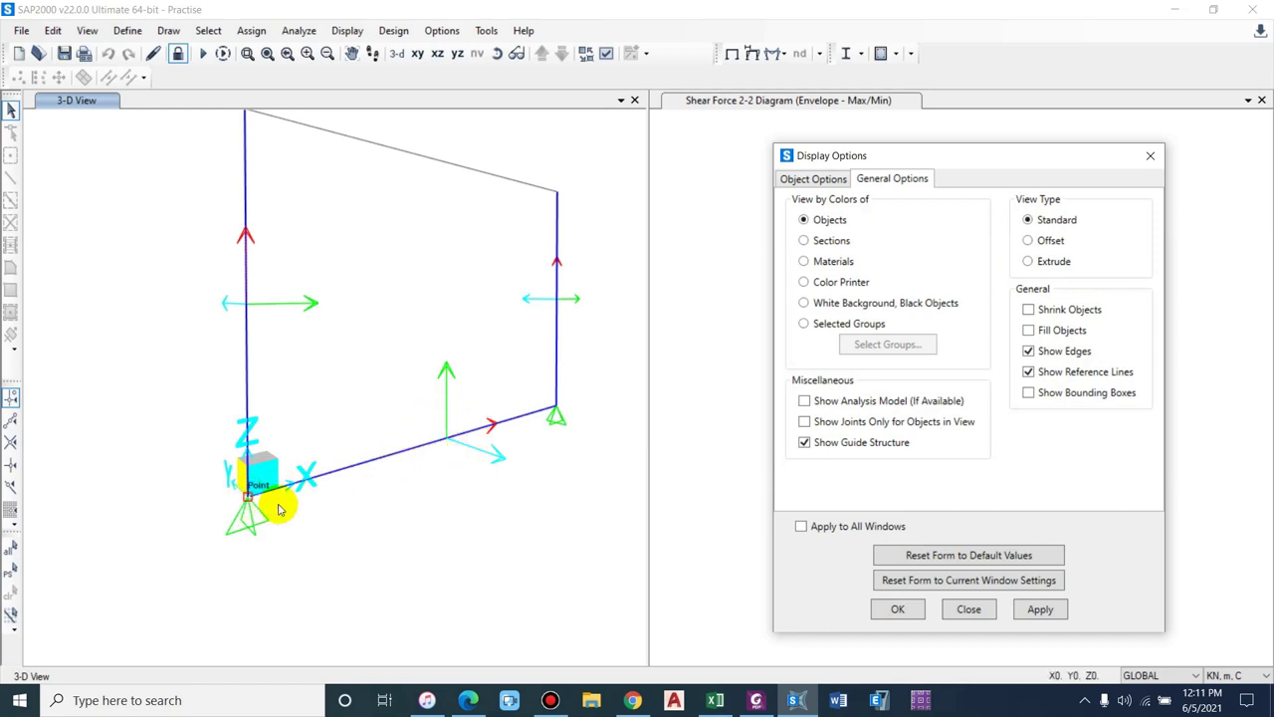
pyautogui.click(824, 181)
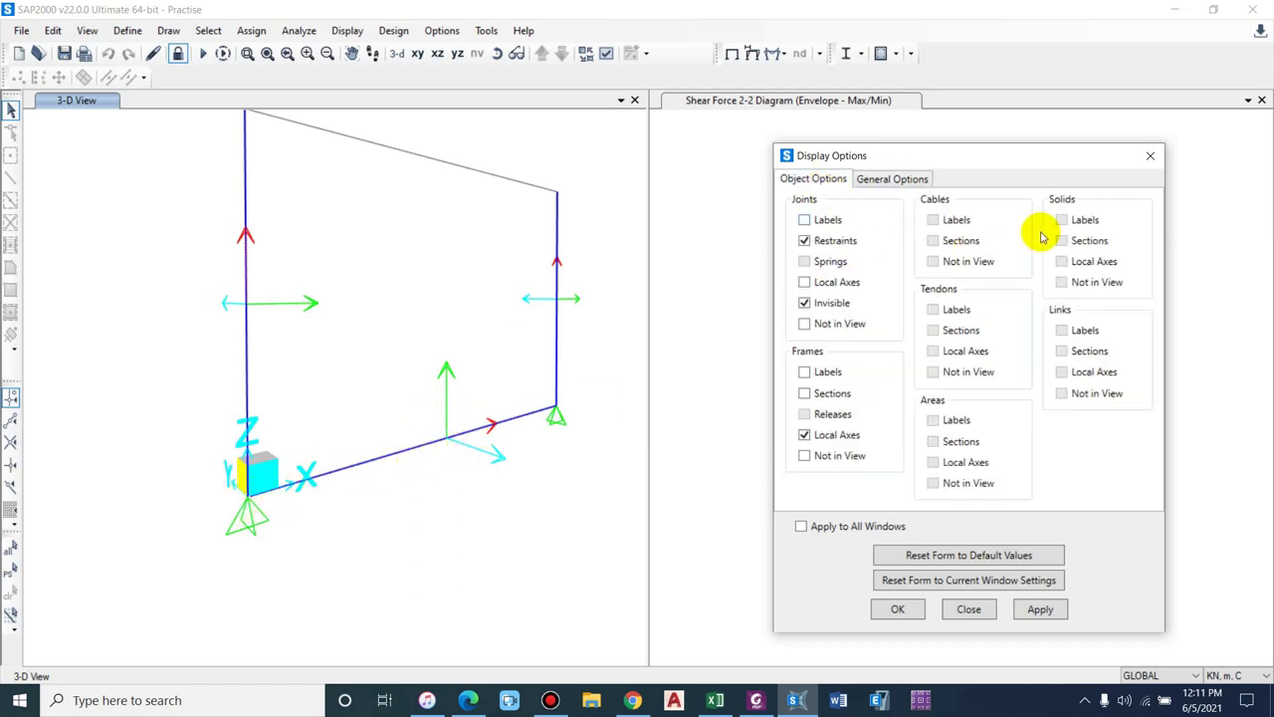
pyautogui.click(901, 178)
pyautogui.click(1047, 262)
pyautogui.click(1041, 609)
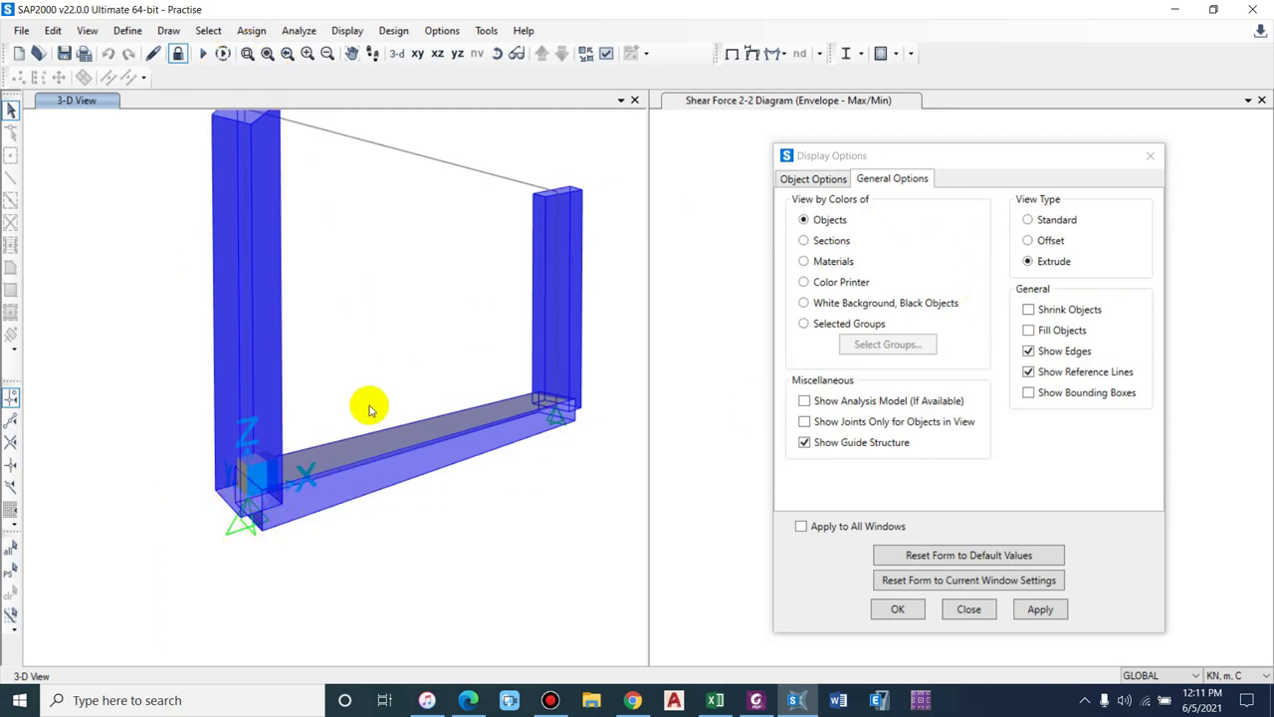
# - Review the Envelope Shear 2-2 force display settings and examine the shear diagram near the wall-to-slab corner
pyautogui.moveTo(1030, 161)
pyautogui.mouseDown()
pyautogui.moveTo(936, 285)
pyautogui.moveTo(513, 333)
pyautogui.mouseUp()
pyautogui.click(827, 188)
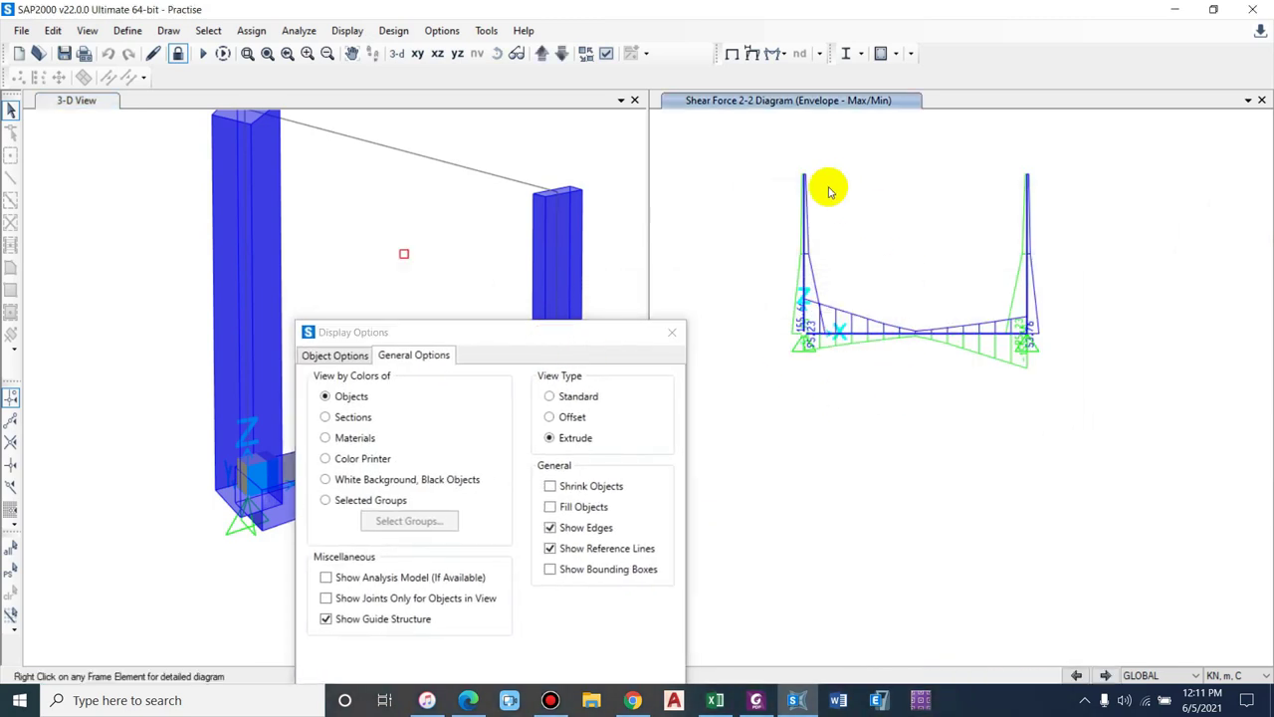
pyautogui.click(779, 106)
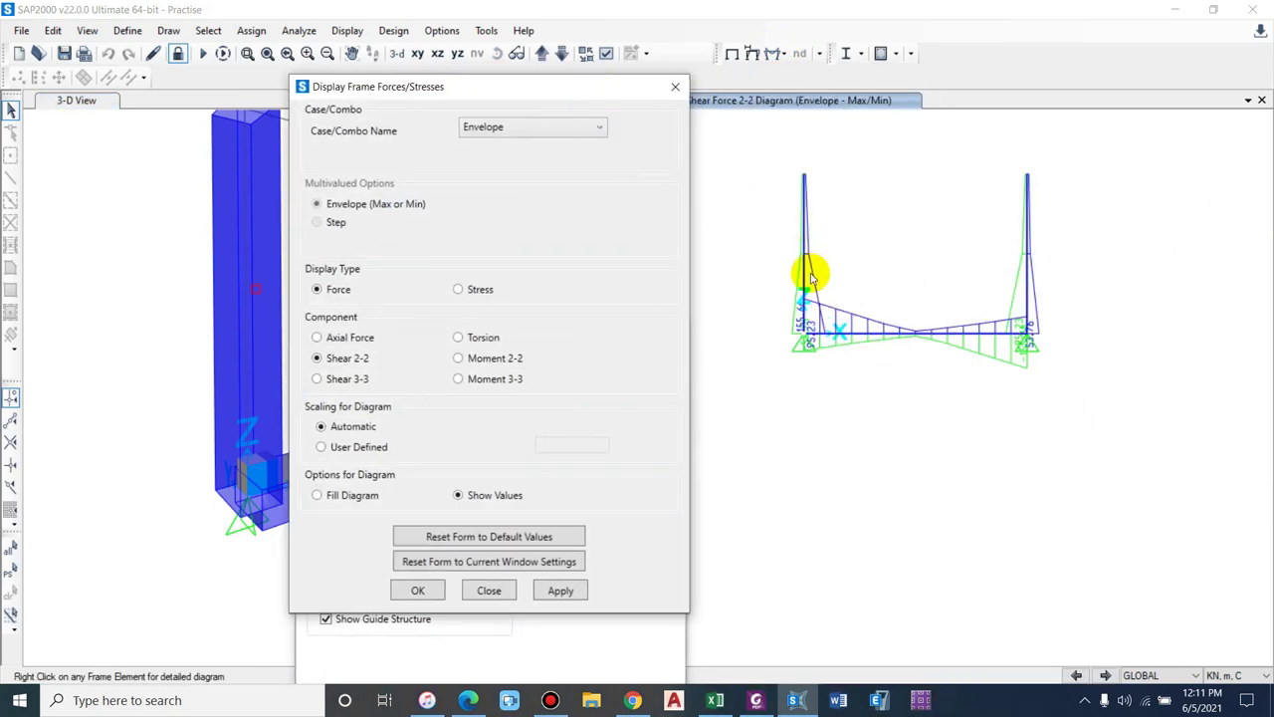
pyautogui.scroll(2, 809, 317)
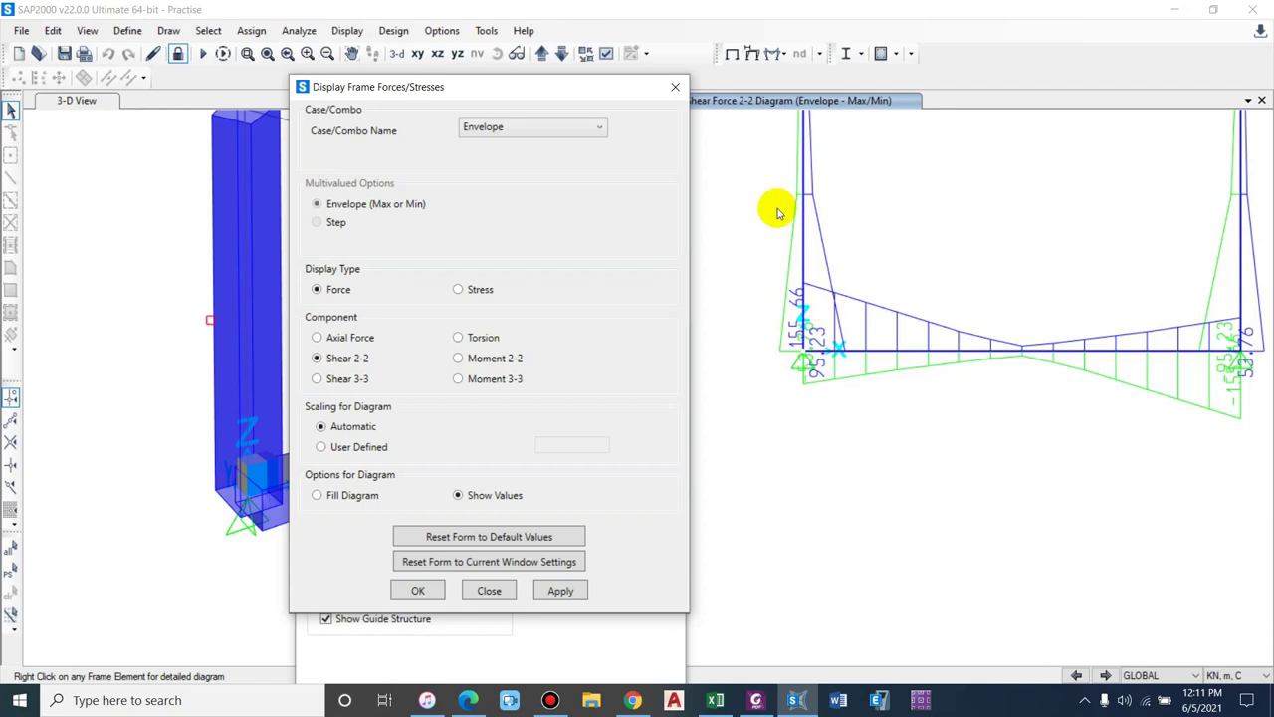
pyautogui.scroll(2, 788, 387)
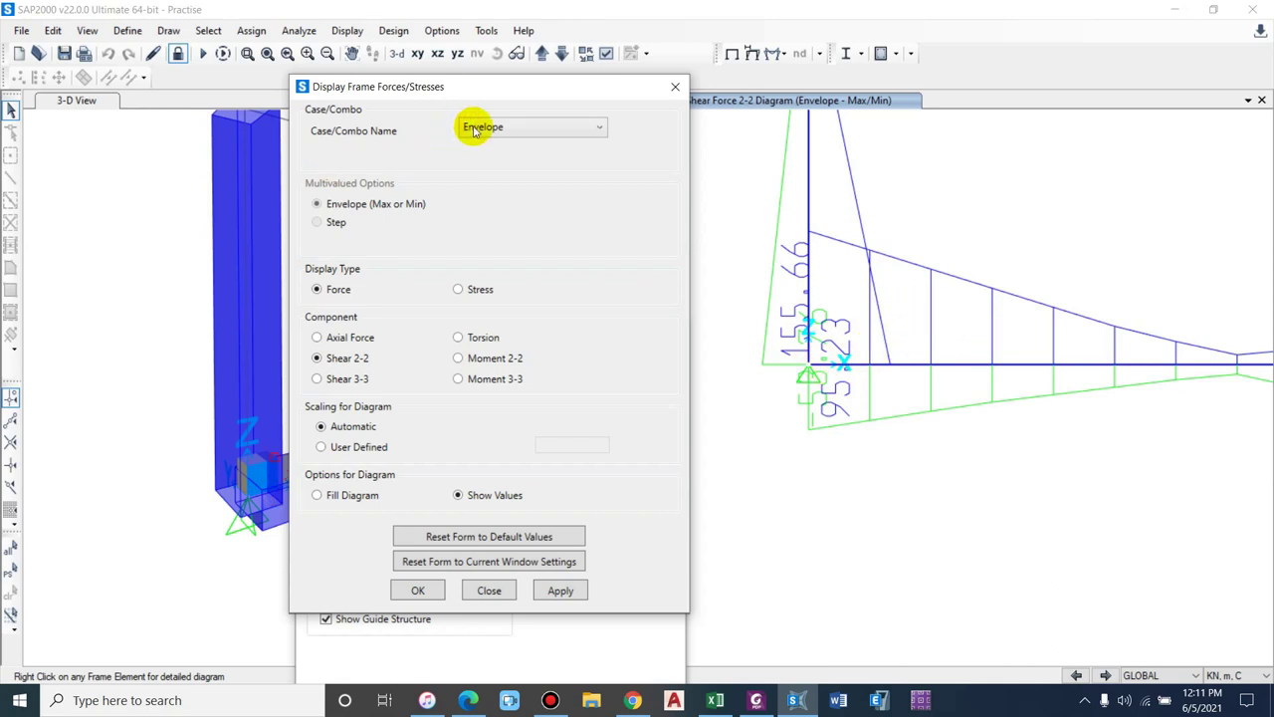
pyautogui.click(674, 86)
# - Open the base slab's detailed Envelope diagrams and read the shear and moment at location 0.25 m using Scroll for Values
pyautogui.rightClick(970, 399)
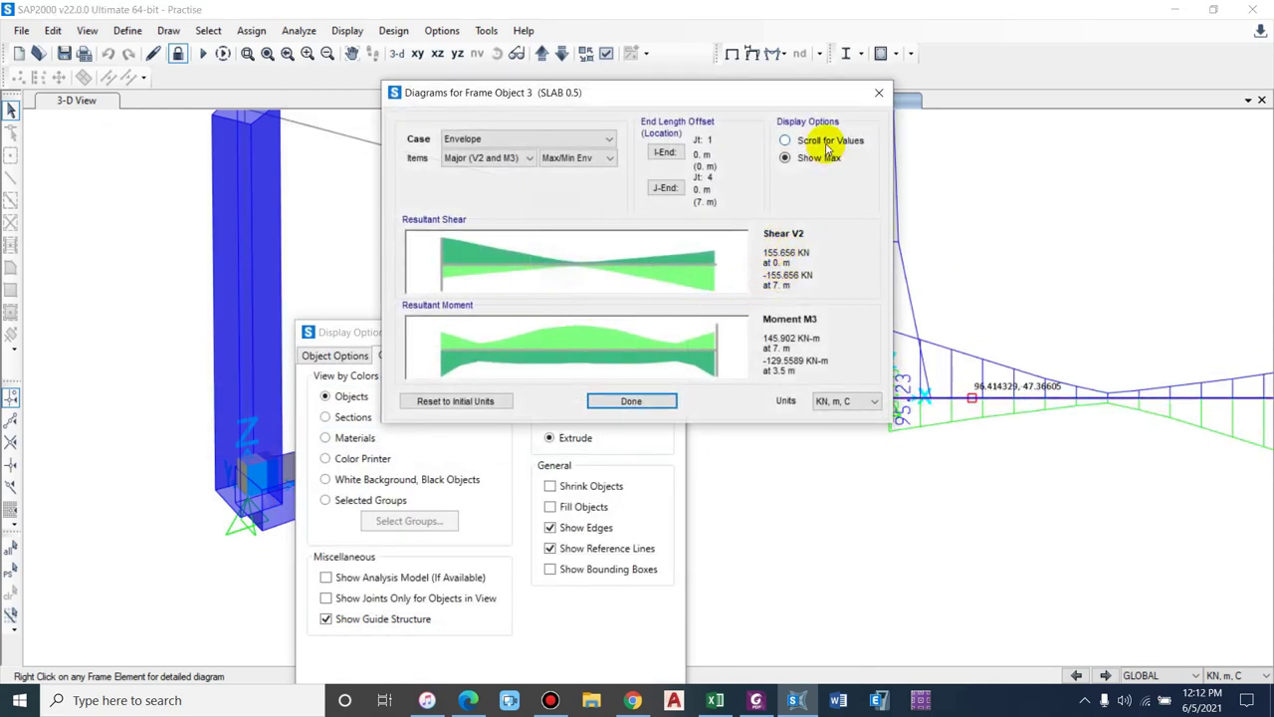
pyautogui.click(786, 140)
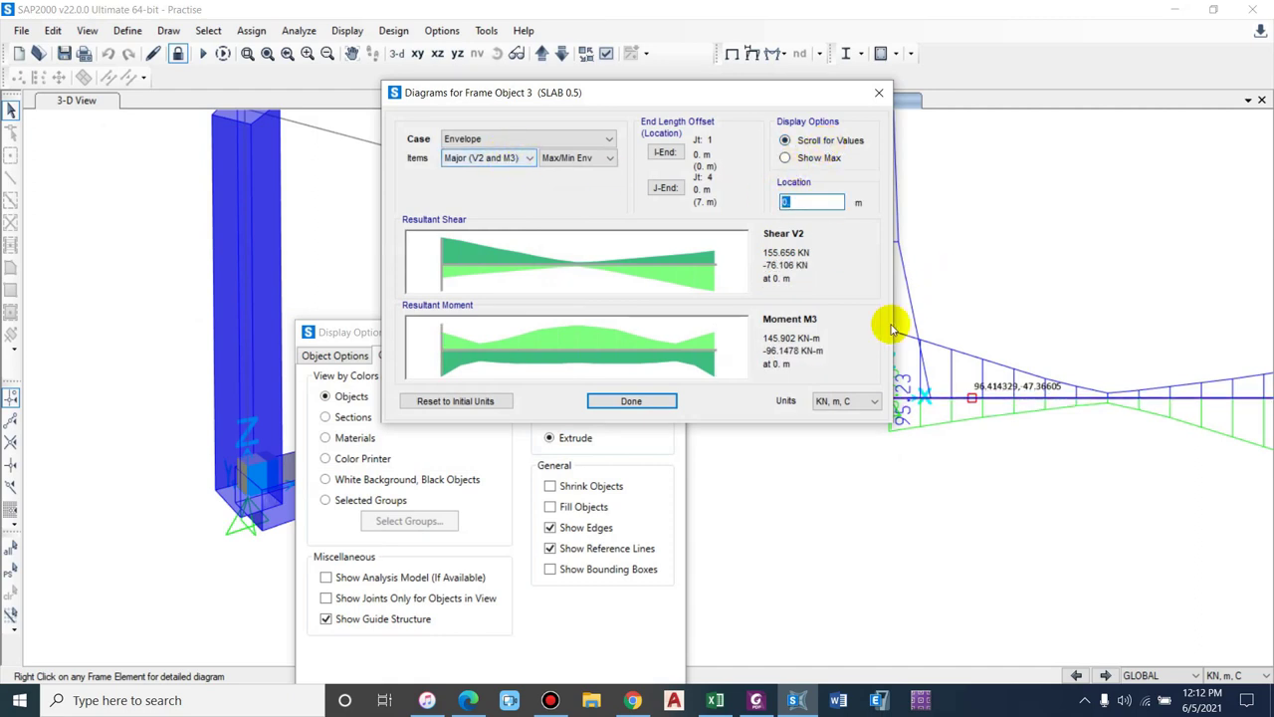
pyautogui.write('.')
pyautogui.click(679, 409)
pyautogui.write('0.25')
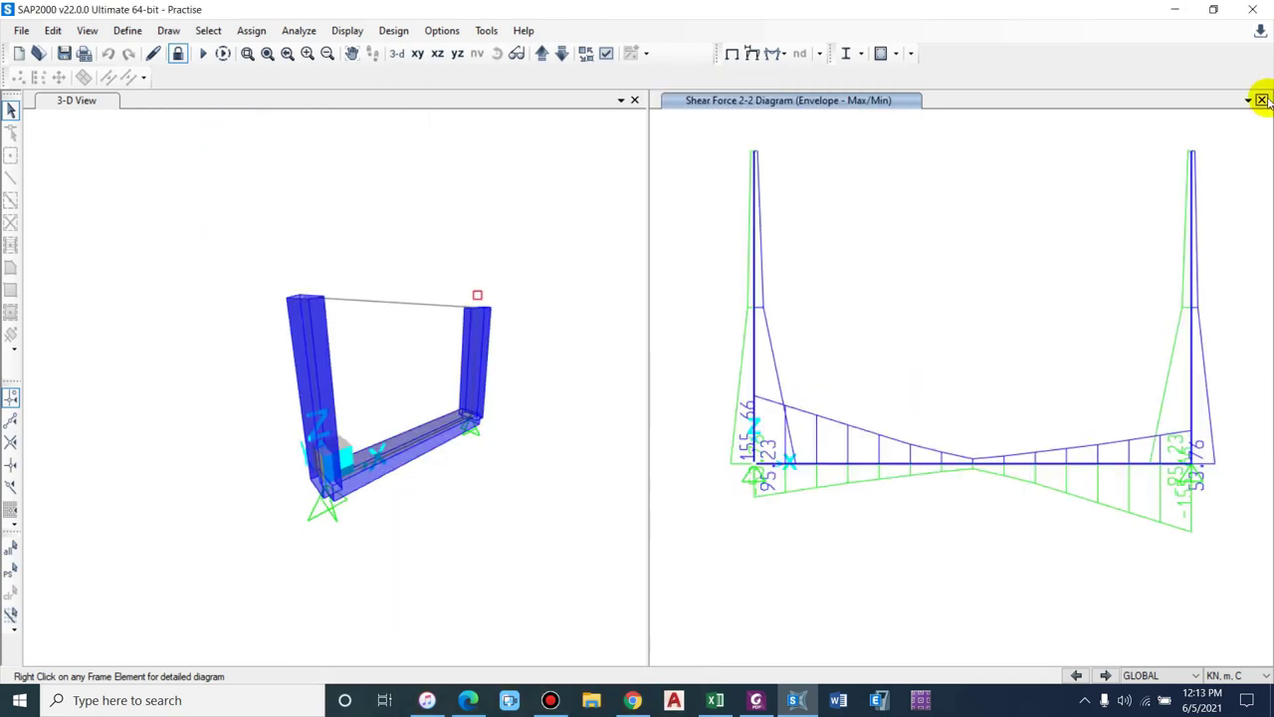
# - Close the shear diagram window and show the frame in the X-Z plane at Y=0 in the Standard view type
pyautogui.click(1261, 100)
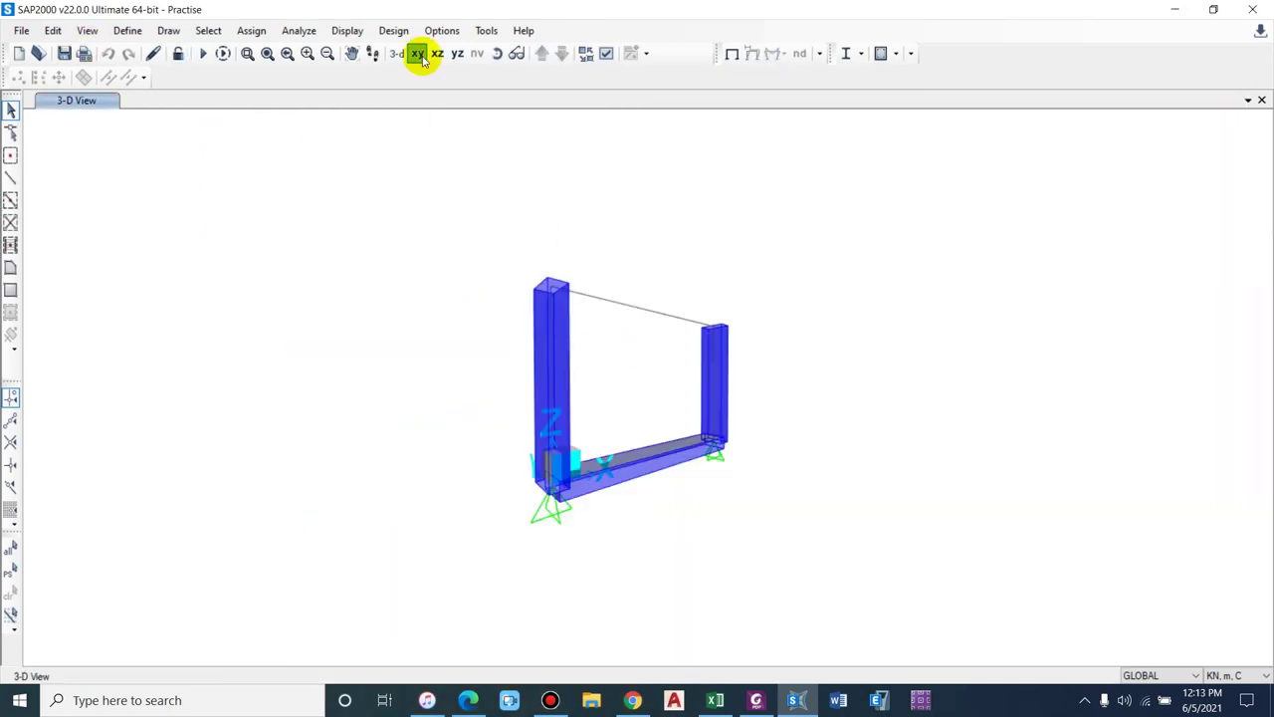
pyautogui.click(417, 53)
pyautogui.click(439, 56)
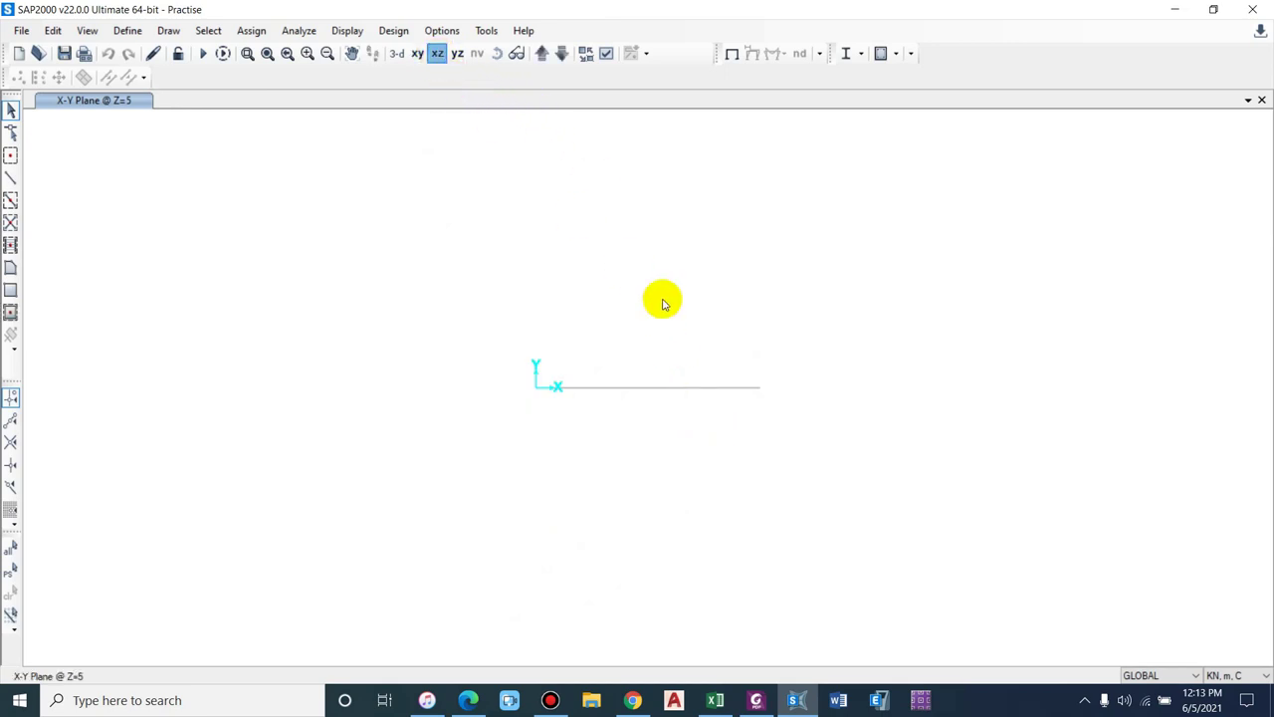
pyautogui.hotkey('ctrl', 'w')
pyautogui.click(566, 559)
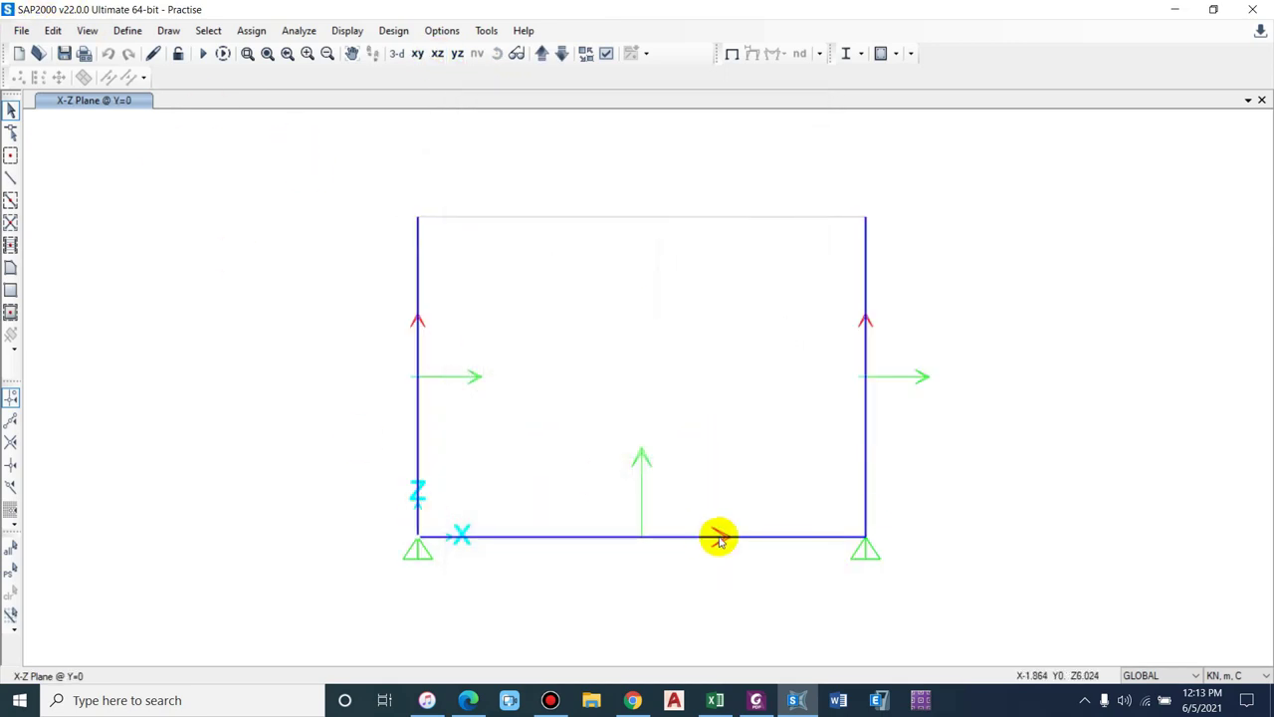
# - Select the base slab frame and review the stiffness, direction and replacement options of its Line Springs assignment without applying them
pyautogui.moveTo(750, 506); pyautogui.dragTo(592, 603)
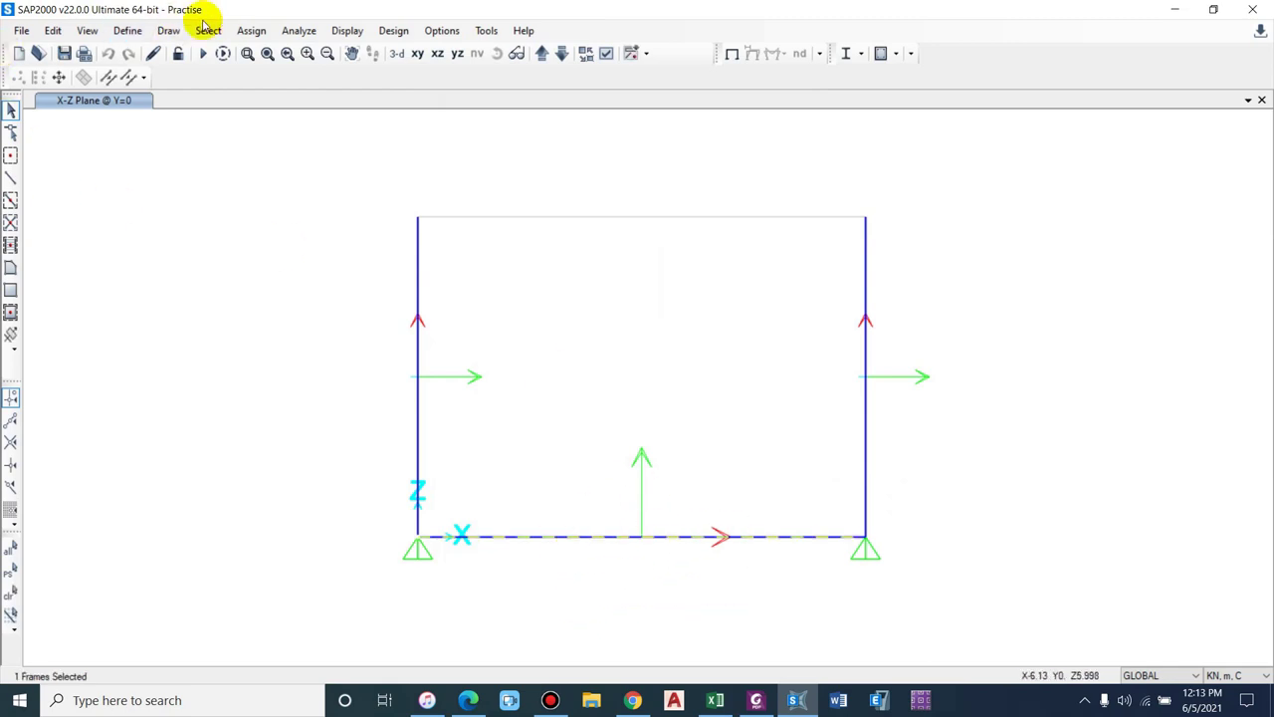
pyautogui.click(251, 31)
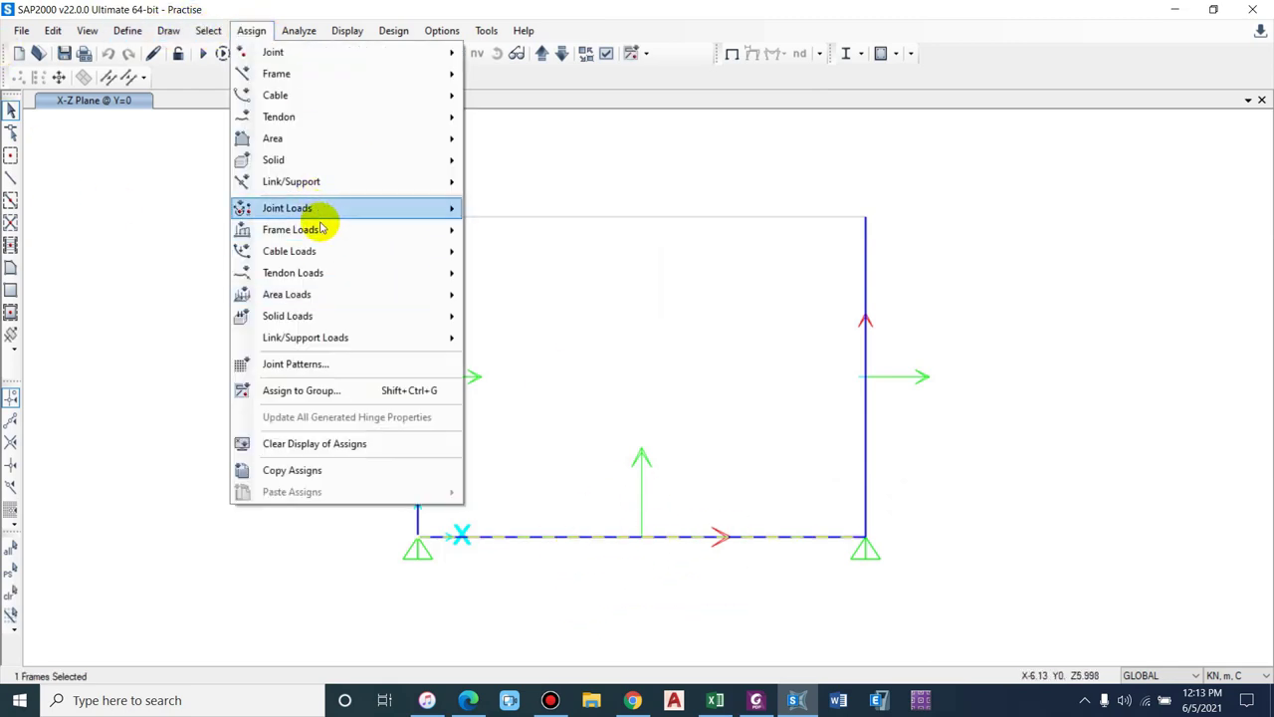
pyautogui.moveTo(318, 74)
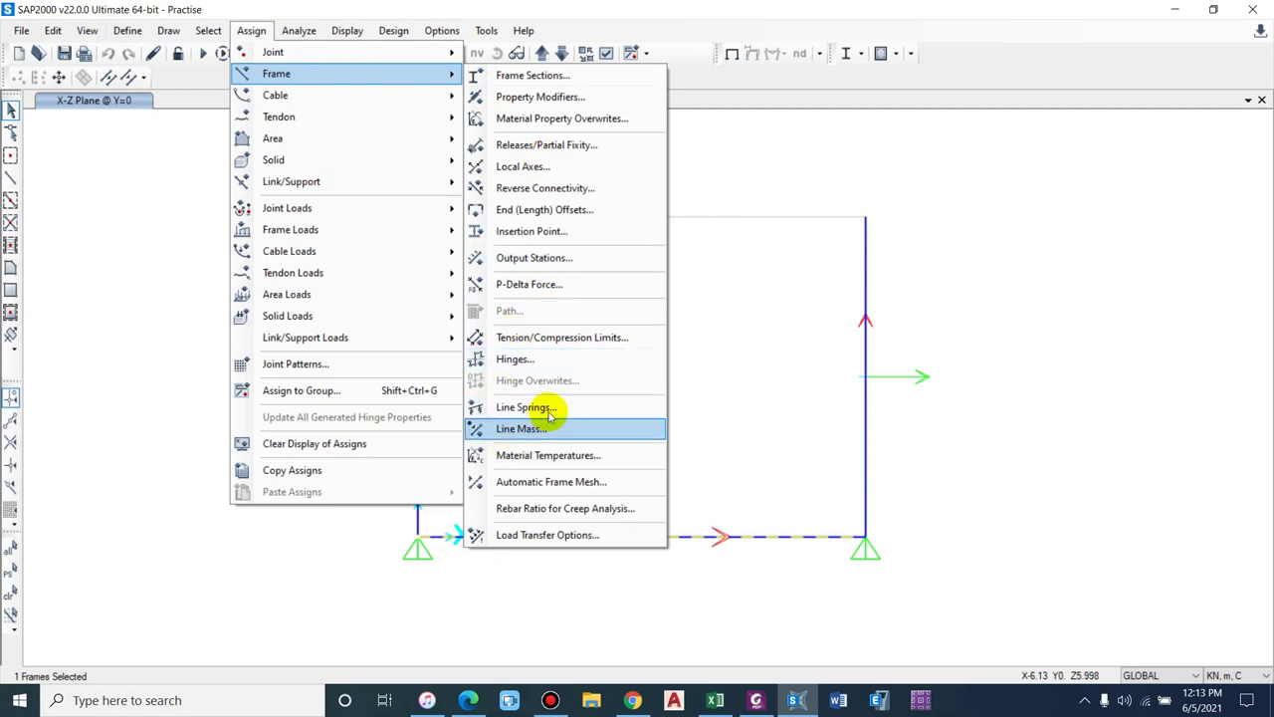
pyautogui.click(497, 407)
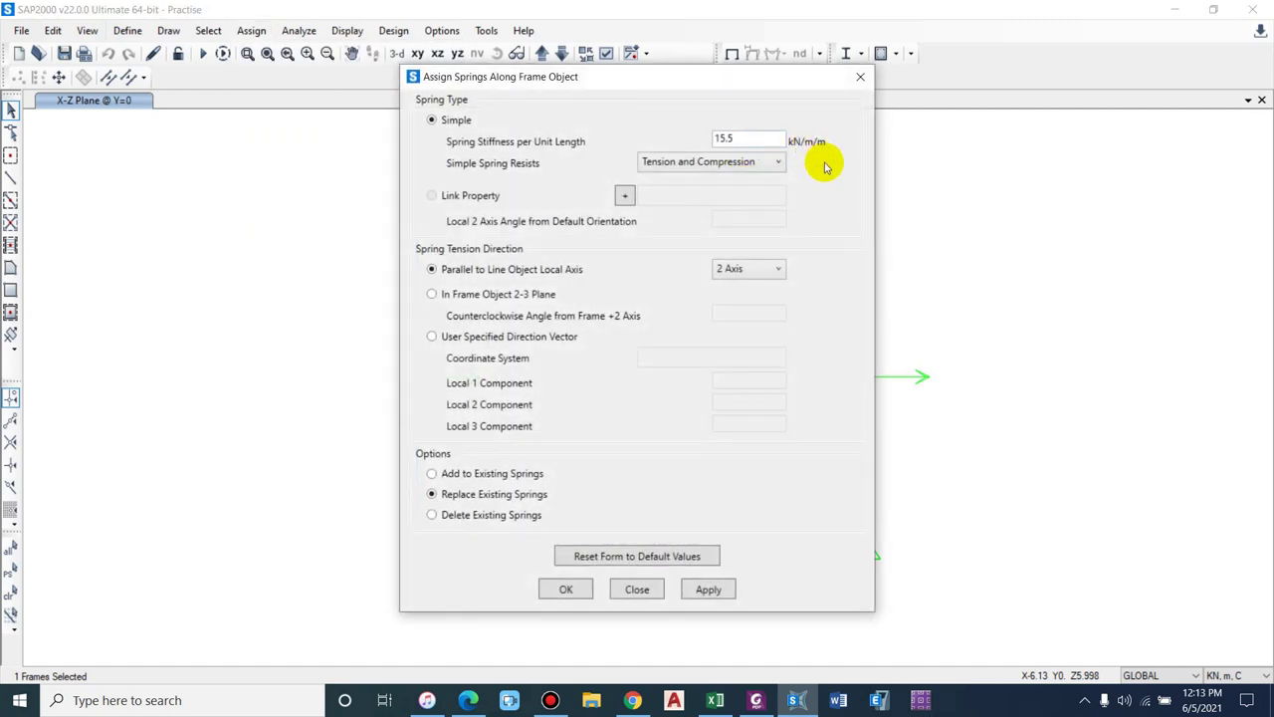
pyautogui.moveTo(706, 78); pyautogui.dragTo(839, 78)
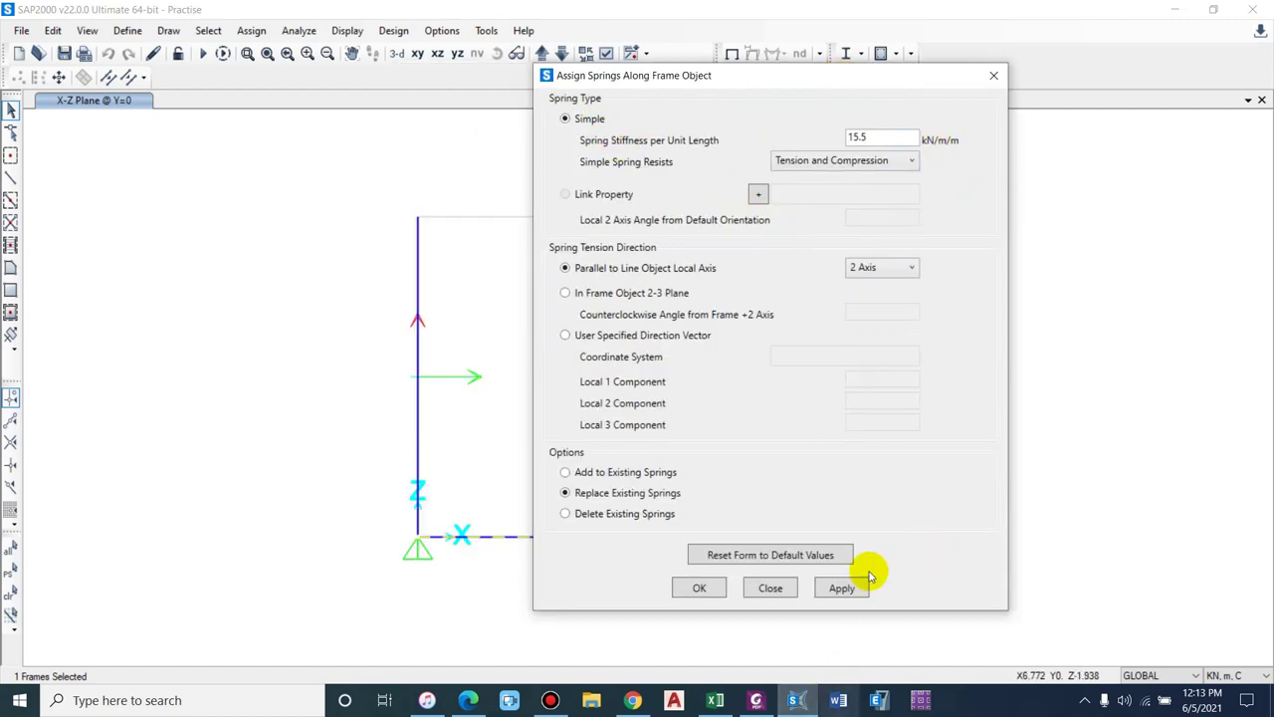
pyautogui.click(770, 588)
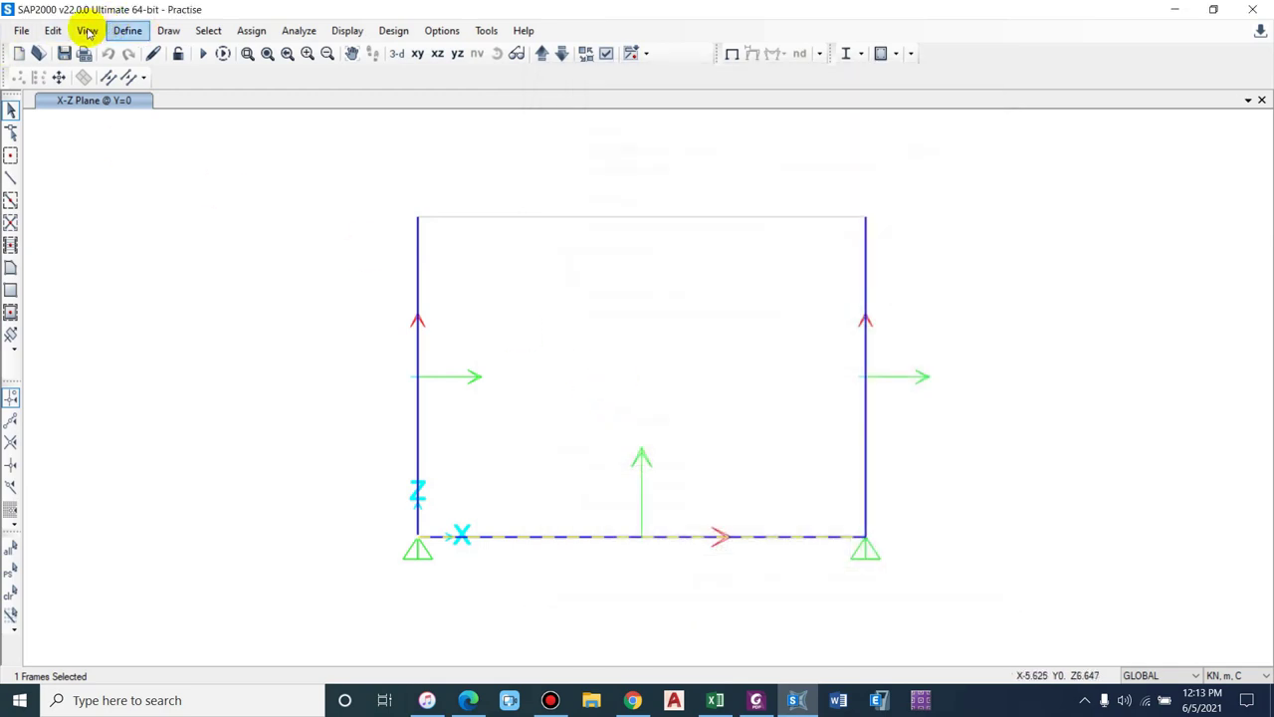
# - Start the Divide Frames command for the base slab and check the slab's length in its line information
pyautogui.click(53, 30)
pyautogui.moveTo(125, 333)
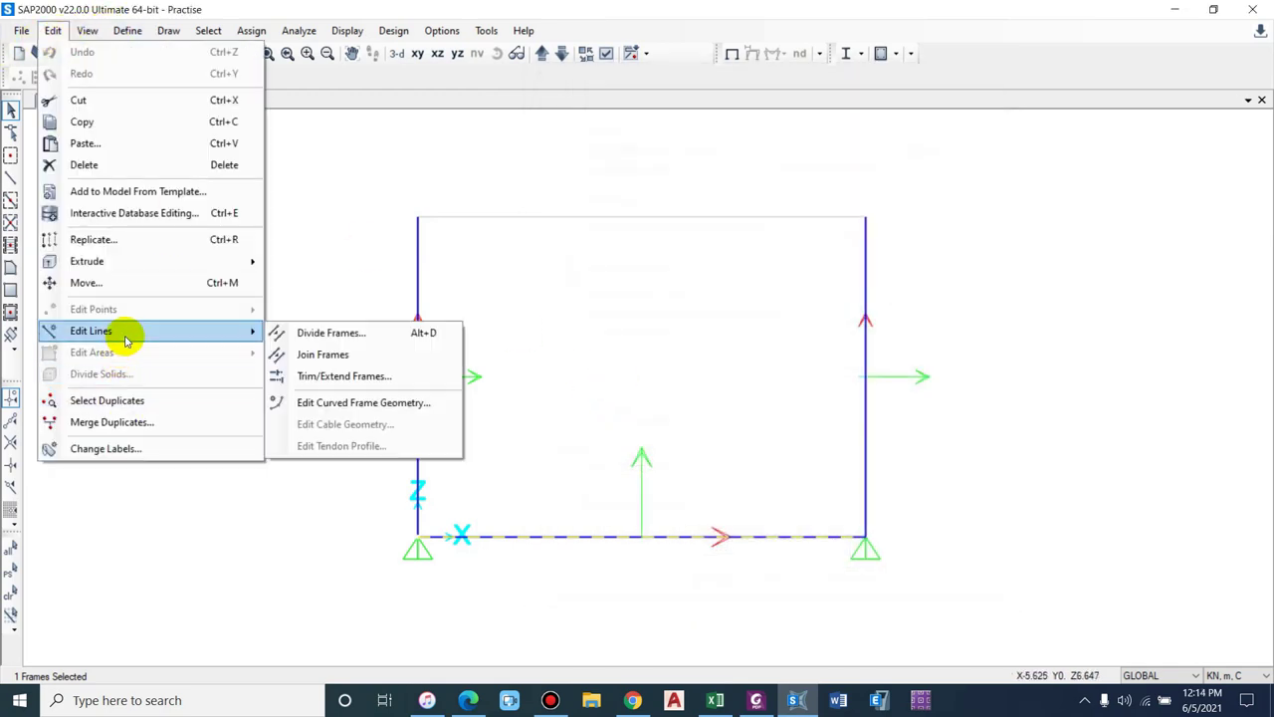
pyautogui.click(339, 332)
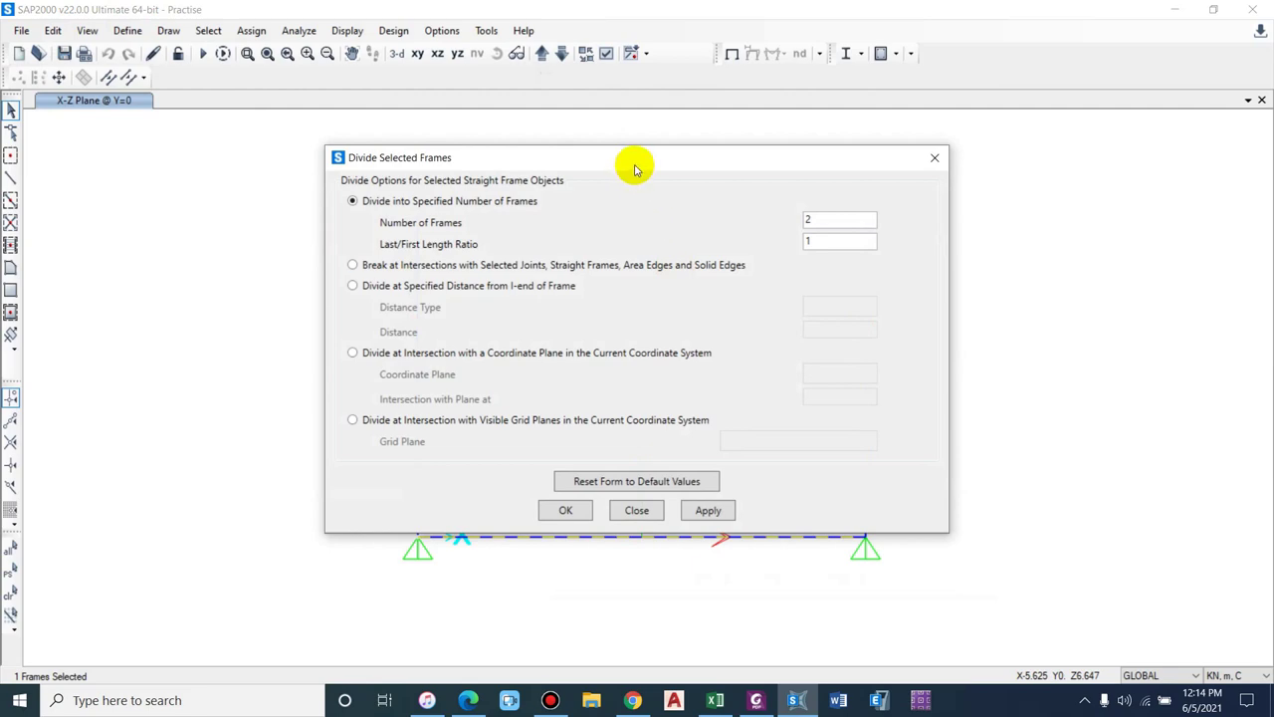
pyautogui.moveTo(631, 162); pyautogui.dragTo(1093, 183)
pyautogui.rightClick(514, 476)
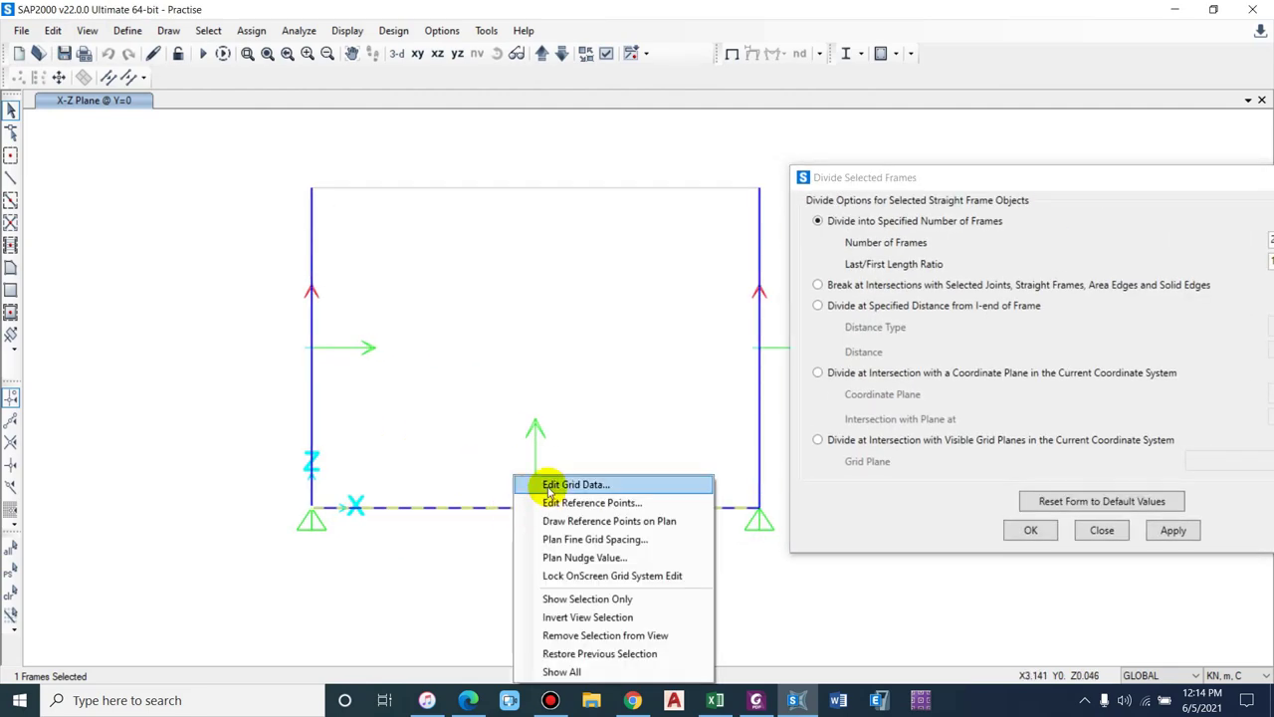
pyautogui.click(492, 509)
pyautogui.rightClick(492, 509)
pyautogui.click(444, 172)
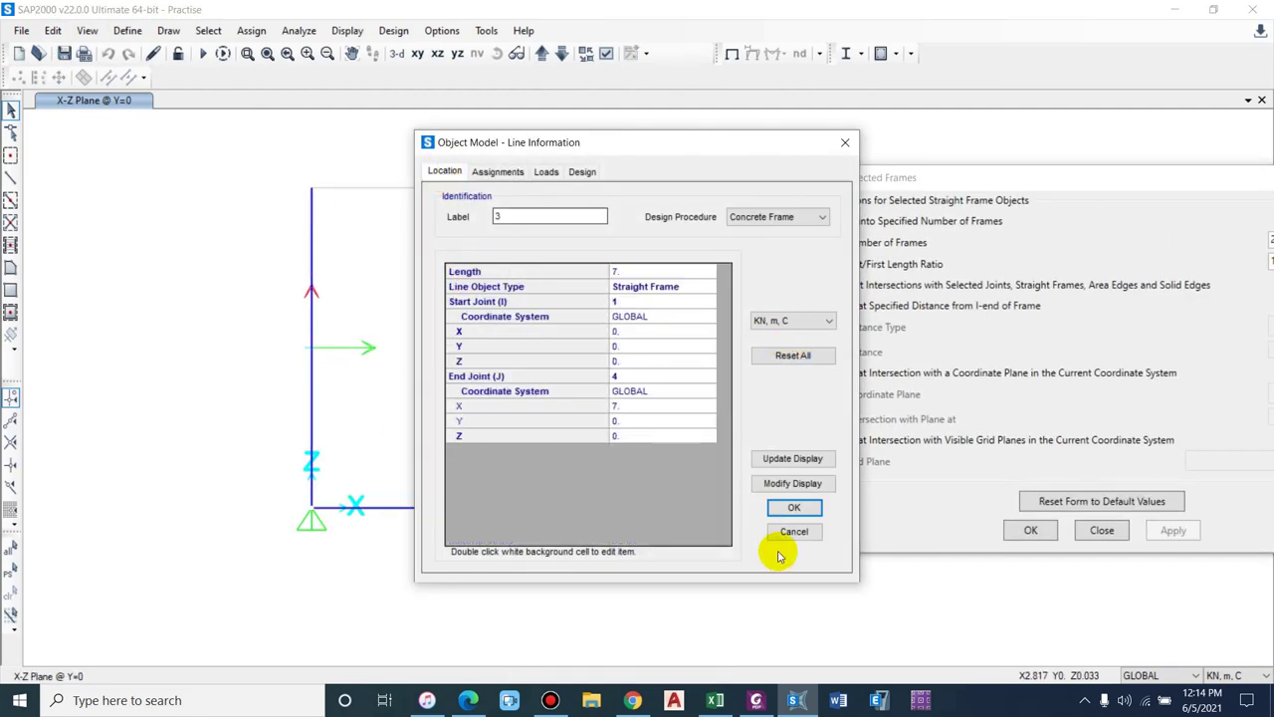
pyautogui.click(793, 532)
# - Divide the base slab frame into 7 frames with a last/first length ratio of 1
pyautogui.moveTo(926, 183); pyautogui.dragTo(723, 182)
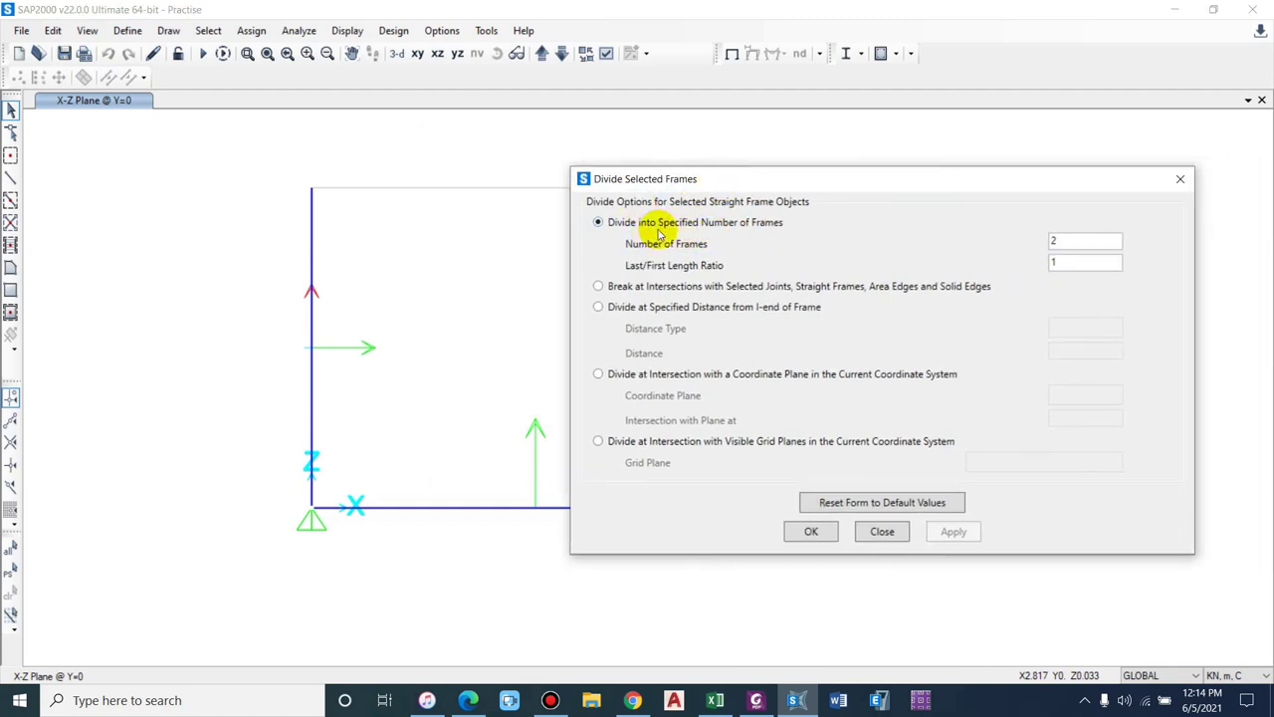
pyautogui.doubleClick(1058, 241)
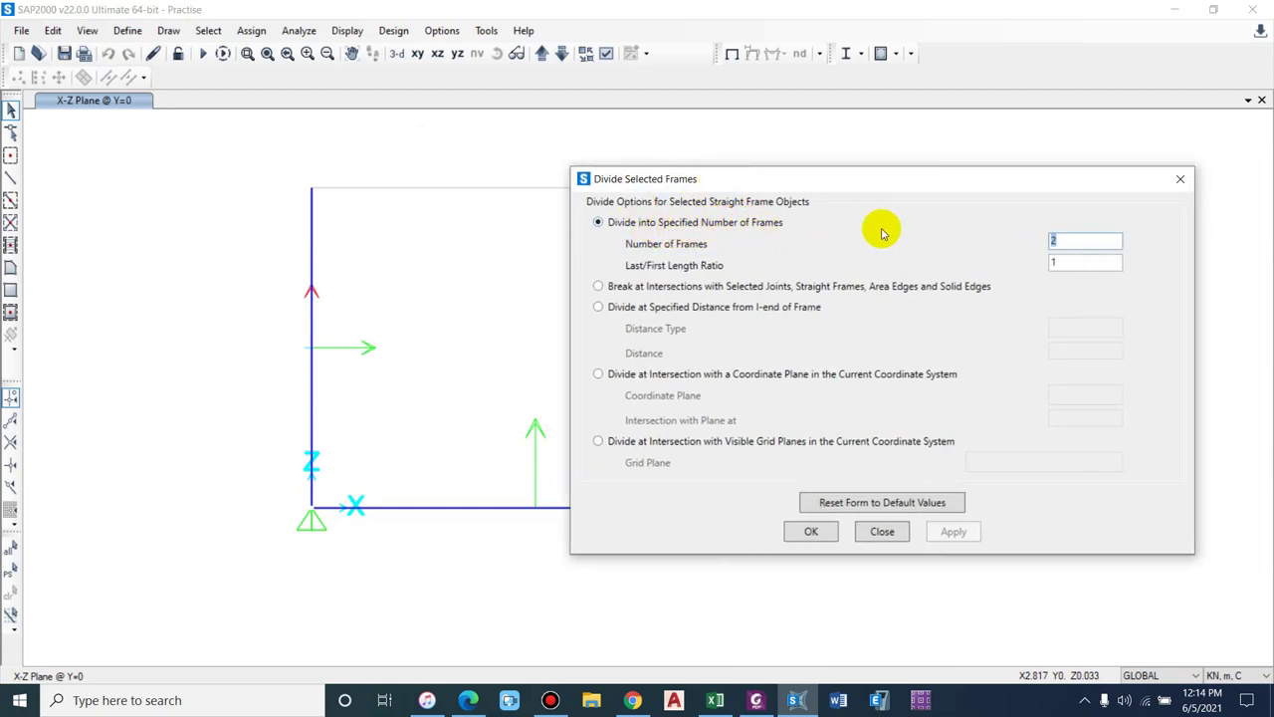
pyautogui.write('7')
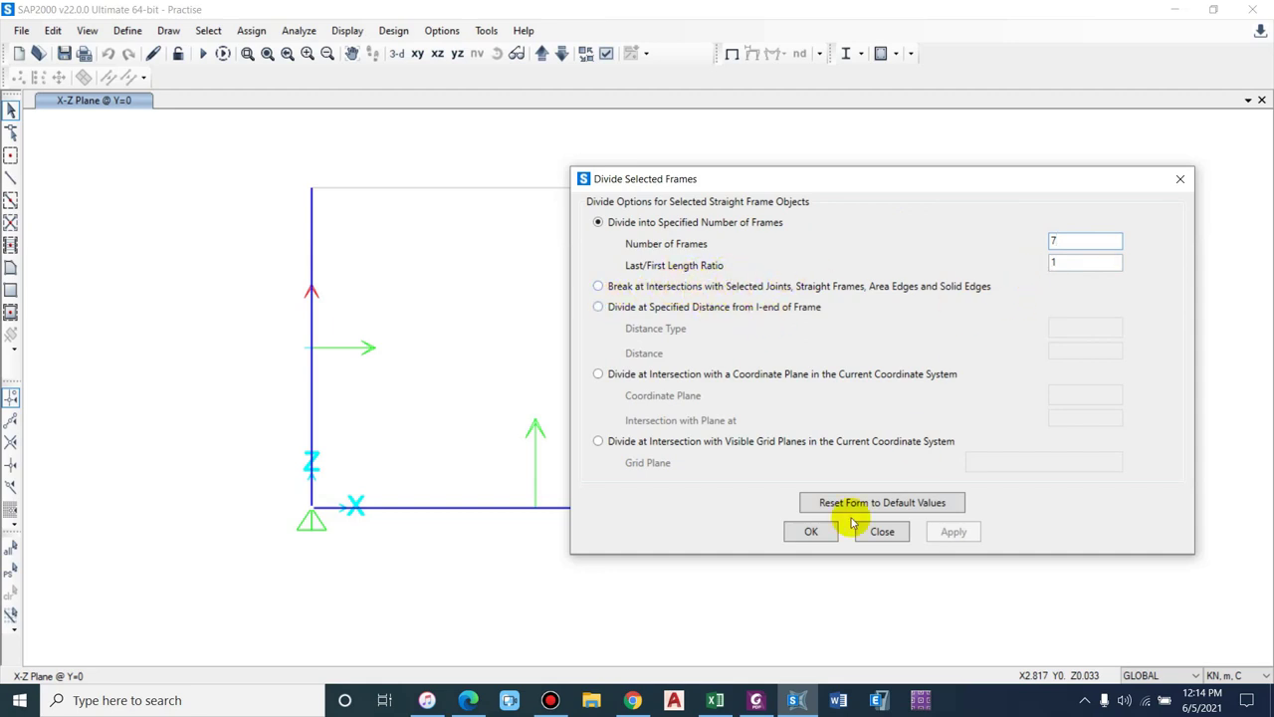
pyautogui.click(811, 530)
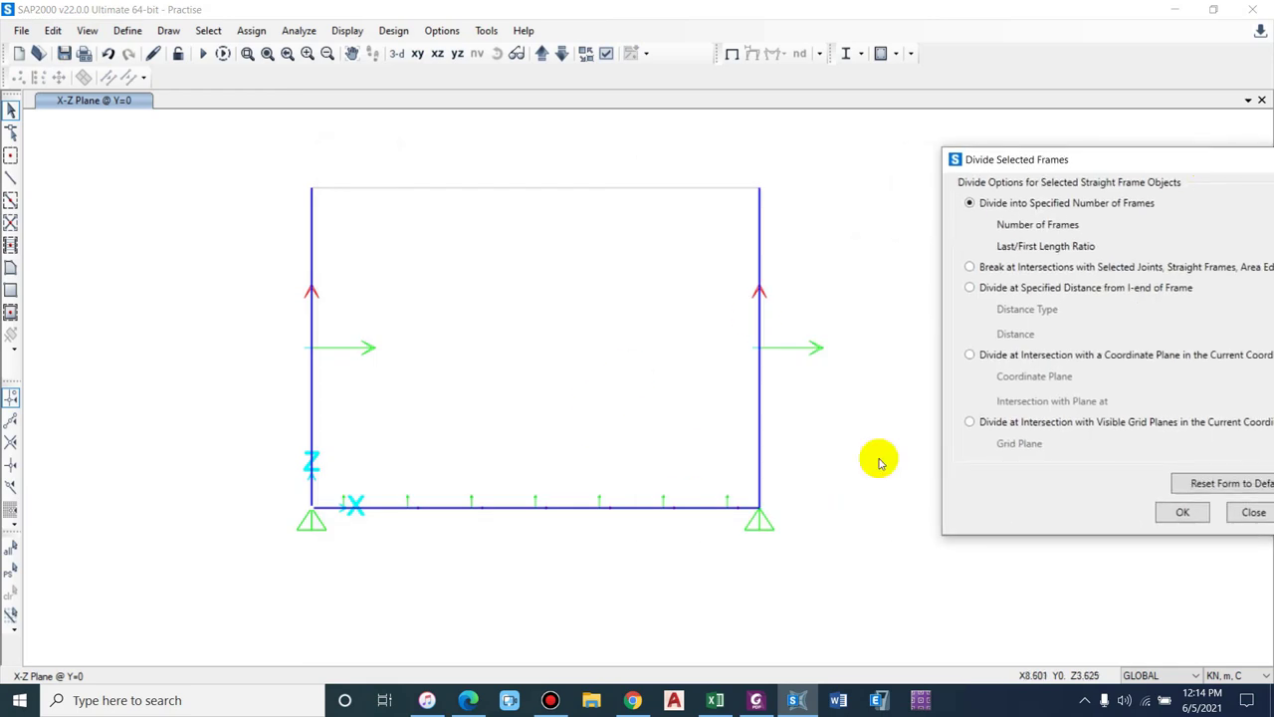
pyautogui.click(1184, 512)
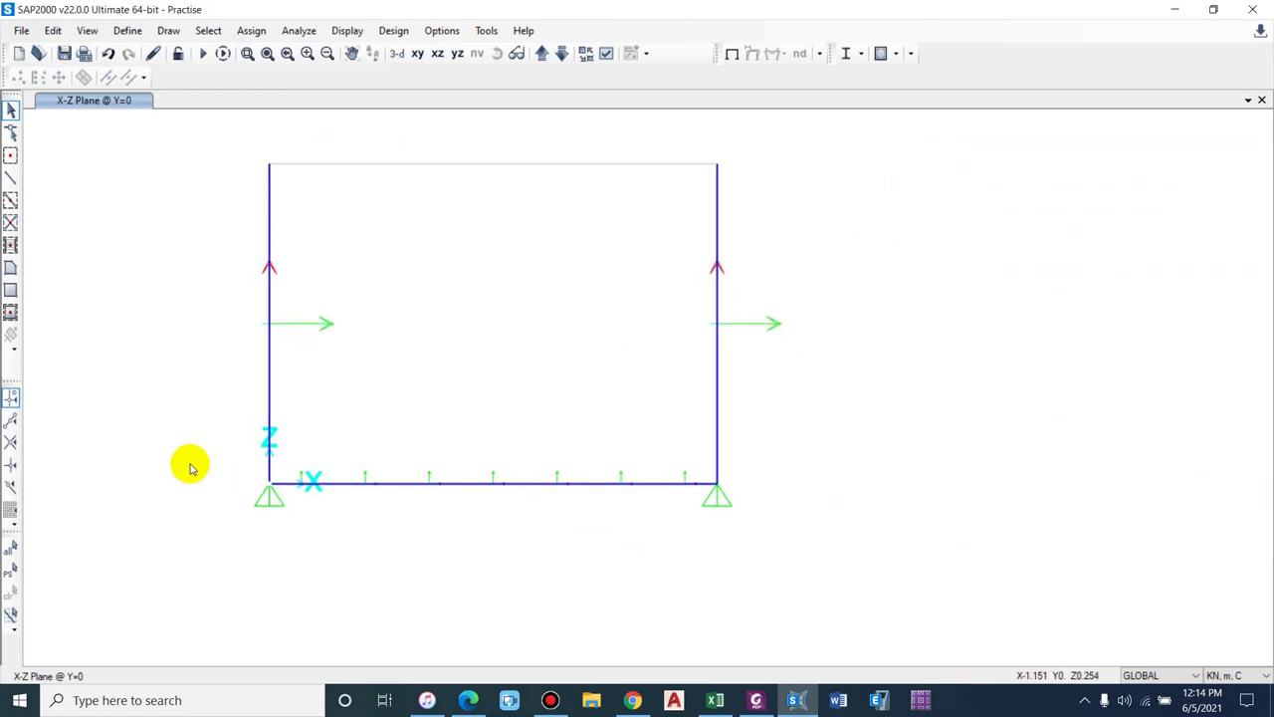
# - Select the five inner base slab frames and assign compression-only line springs of 18000 kN/m/m along local axis 2, replacing existing springs
pyautogui.click(208, 29)
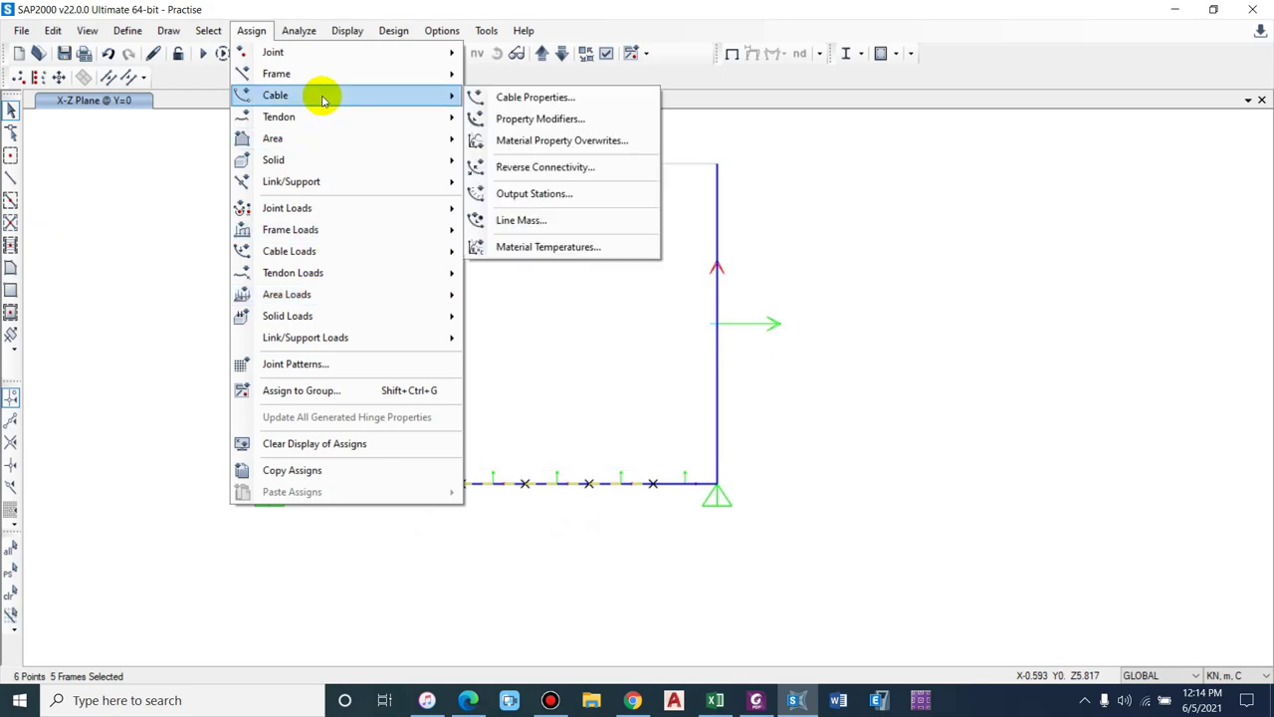
pyautogui.moveTo(340, 72)
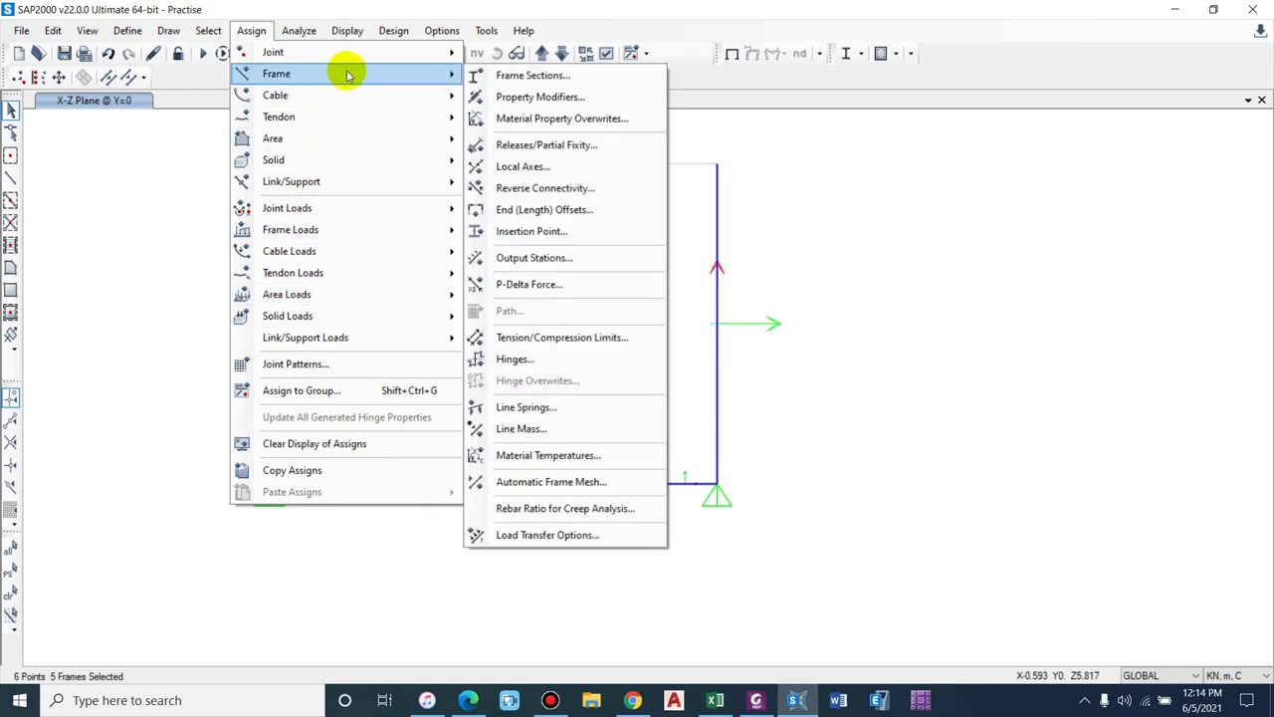
pyautogui.click(546, 410)
pyautogui.moveTo(493, 77); pyautogui.dragTo(892, 124)
pyautogui.doubleClick(1144, 184)
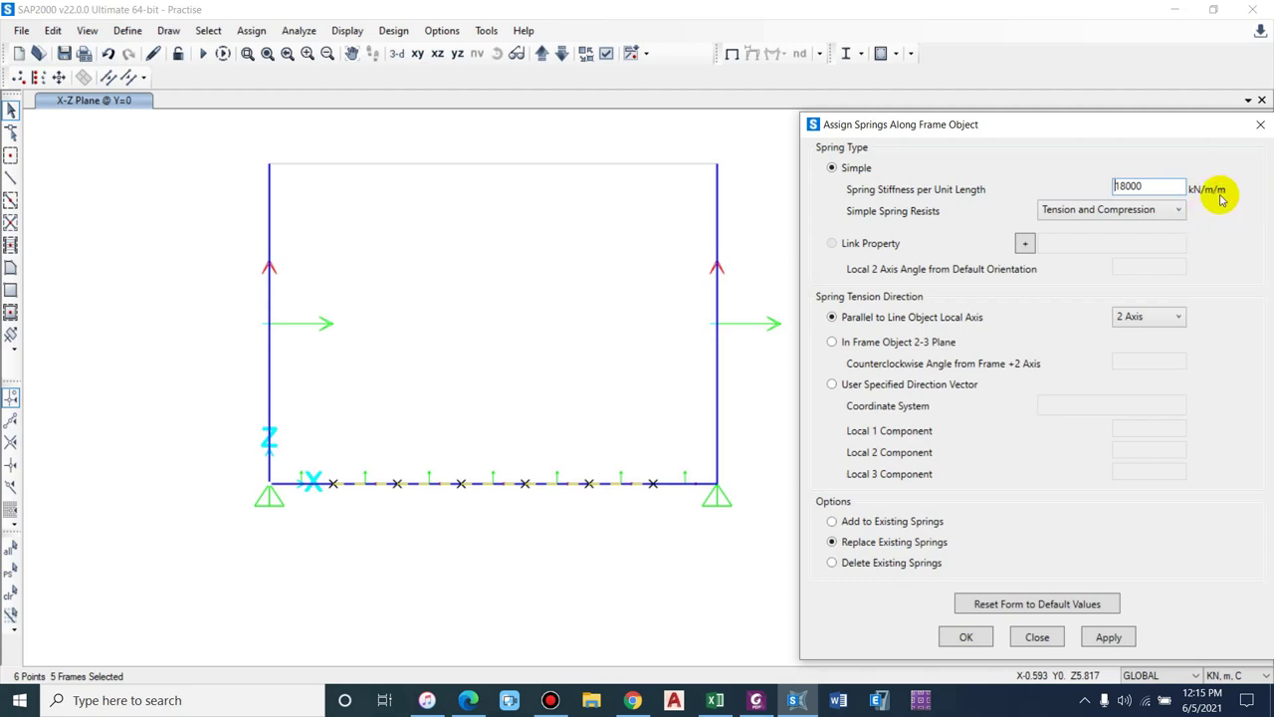
pyautogui.click(1093, 211)
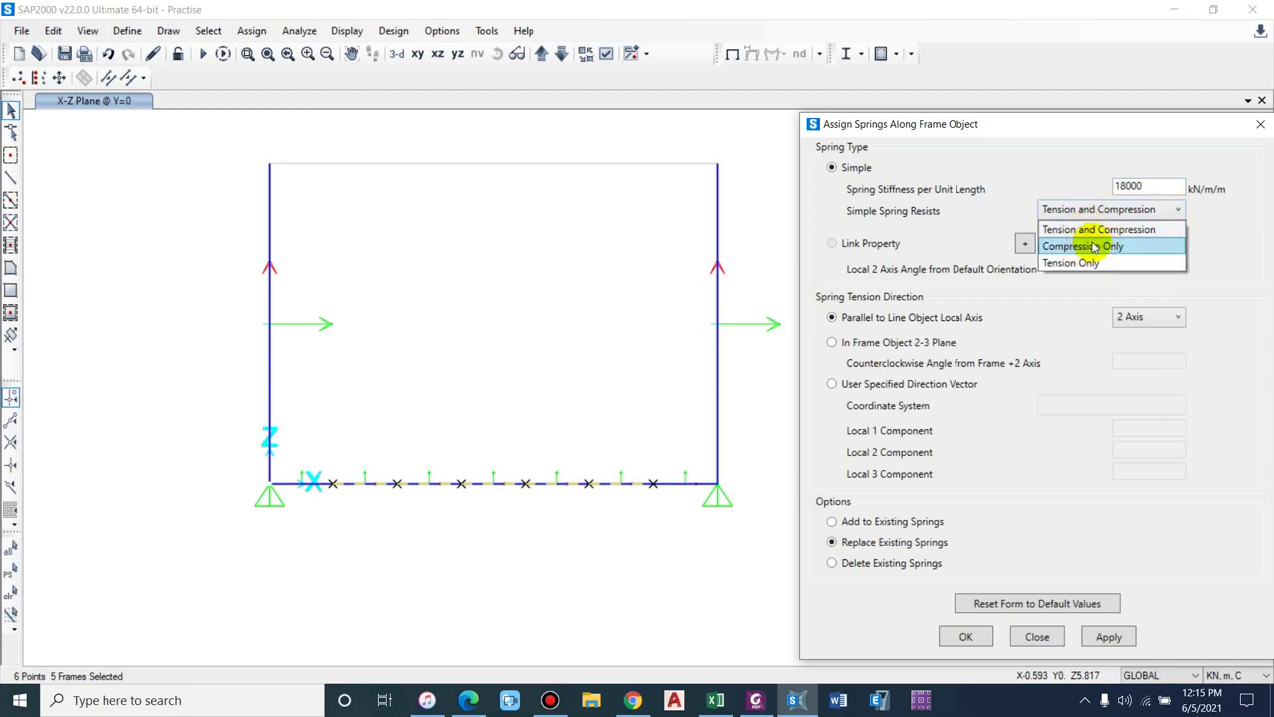
pyautogui.click(1096, 248)
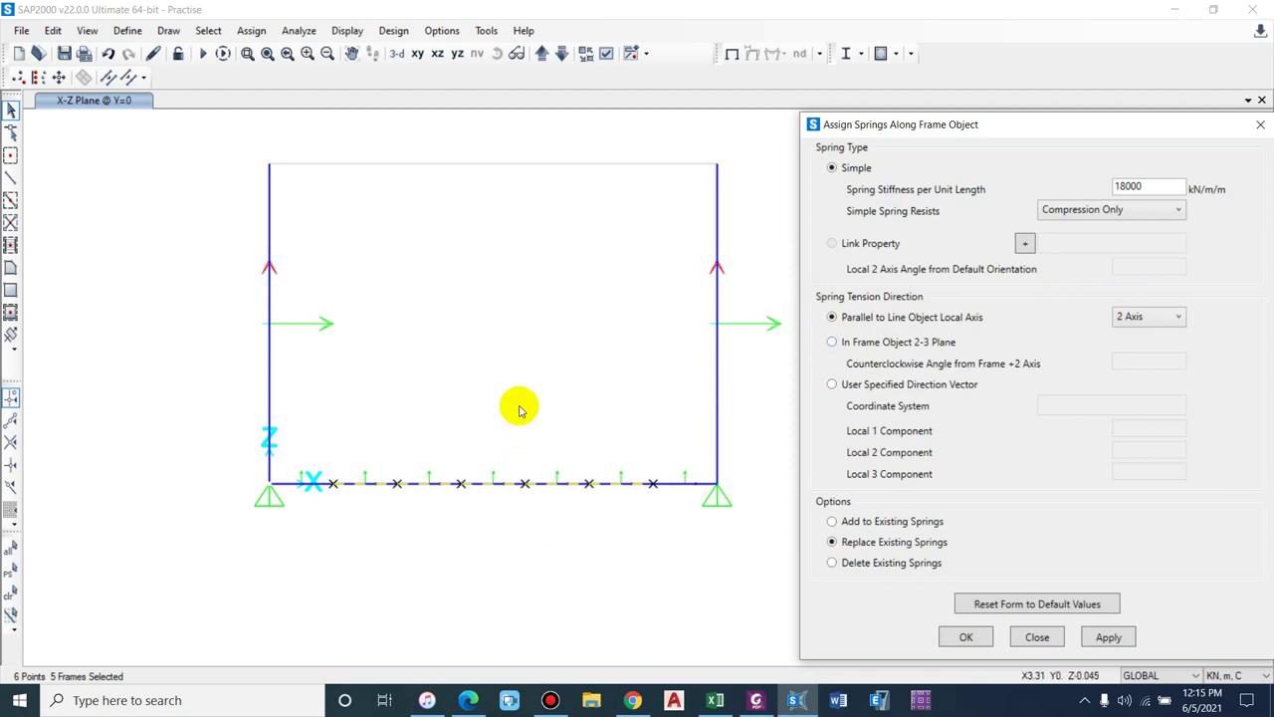
pyautogui.click(966, 637)
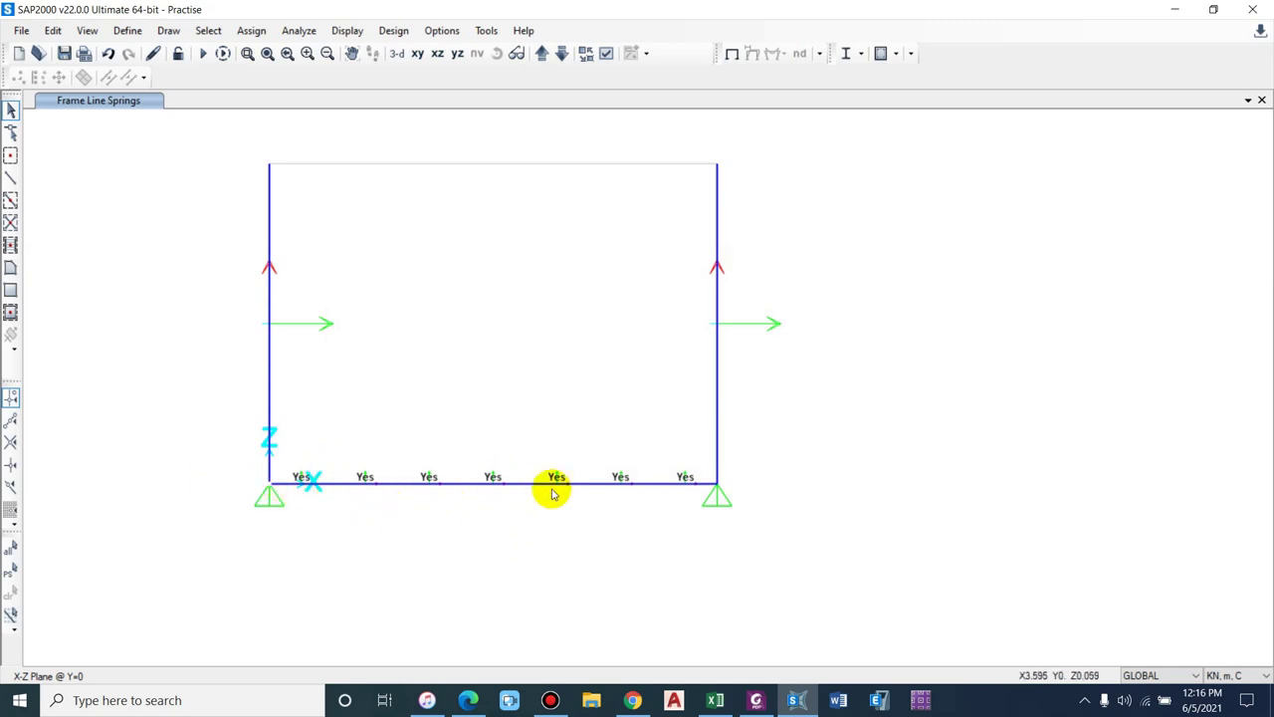
# - Run the analysis for all load cases and display the Moment 3-3 diagram for the Envelope combination
pyautogui.click(202, 54)
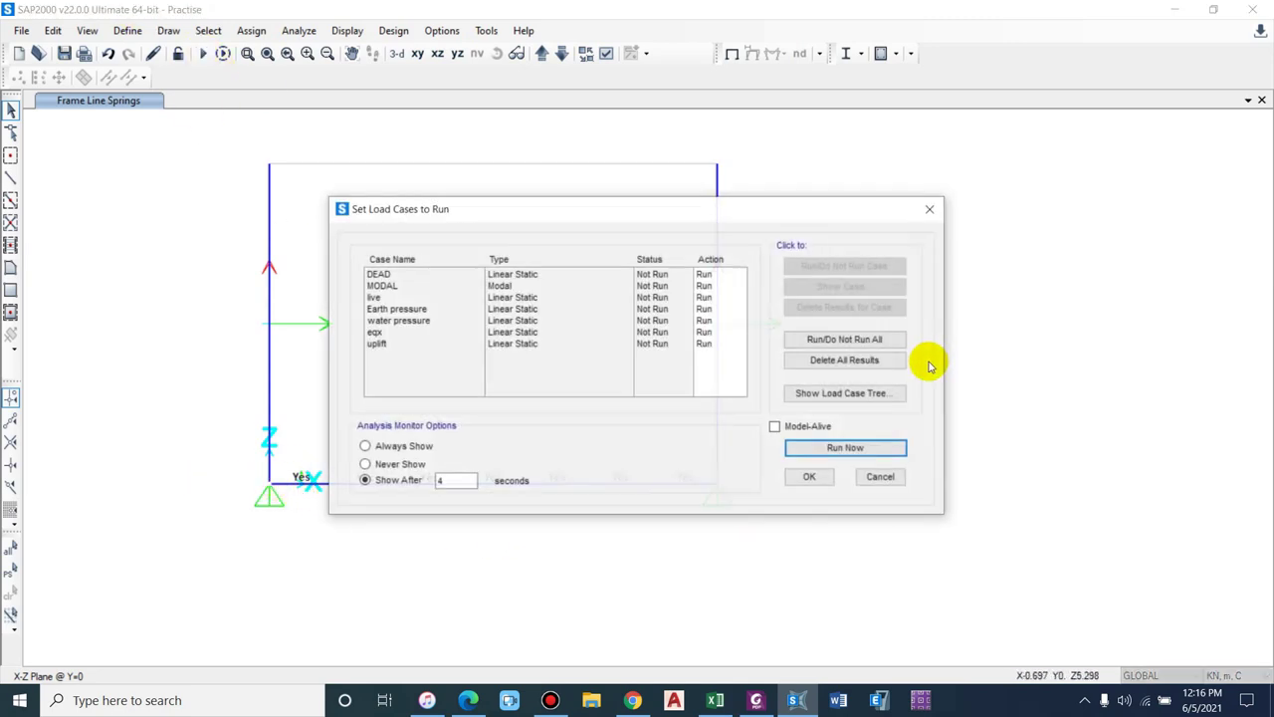
pyautogui.click(878, 445)
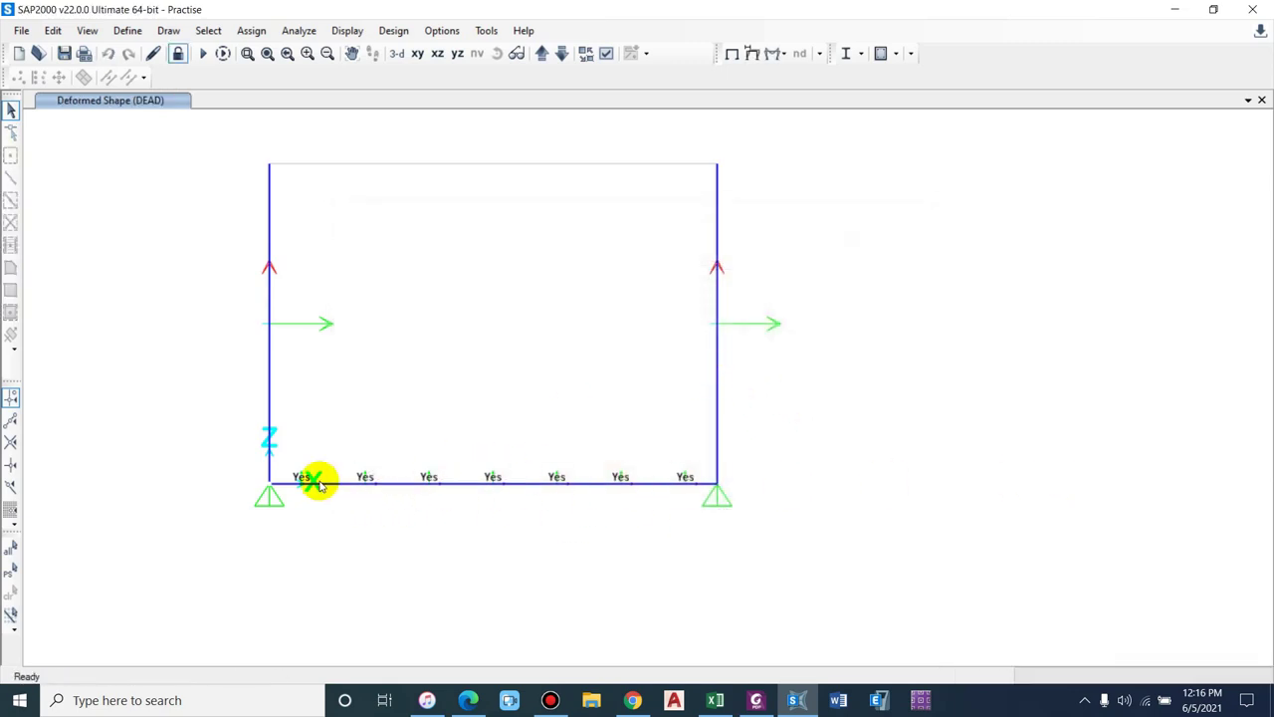
pyautogui.click(816, 58)
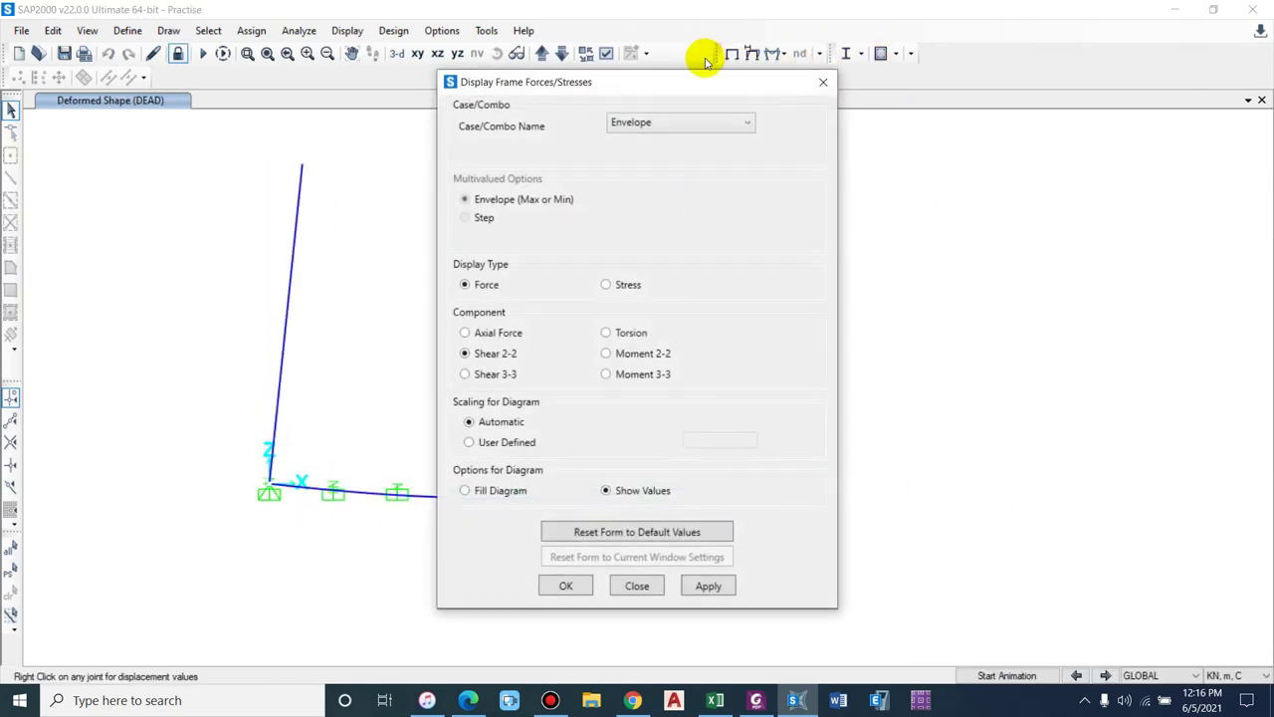
pyautogui.moveTo(697, 51); pyautogui.dragTo(1091, 69)
pyautogui.click(1087, 96)
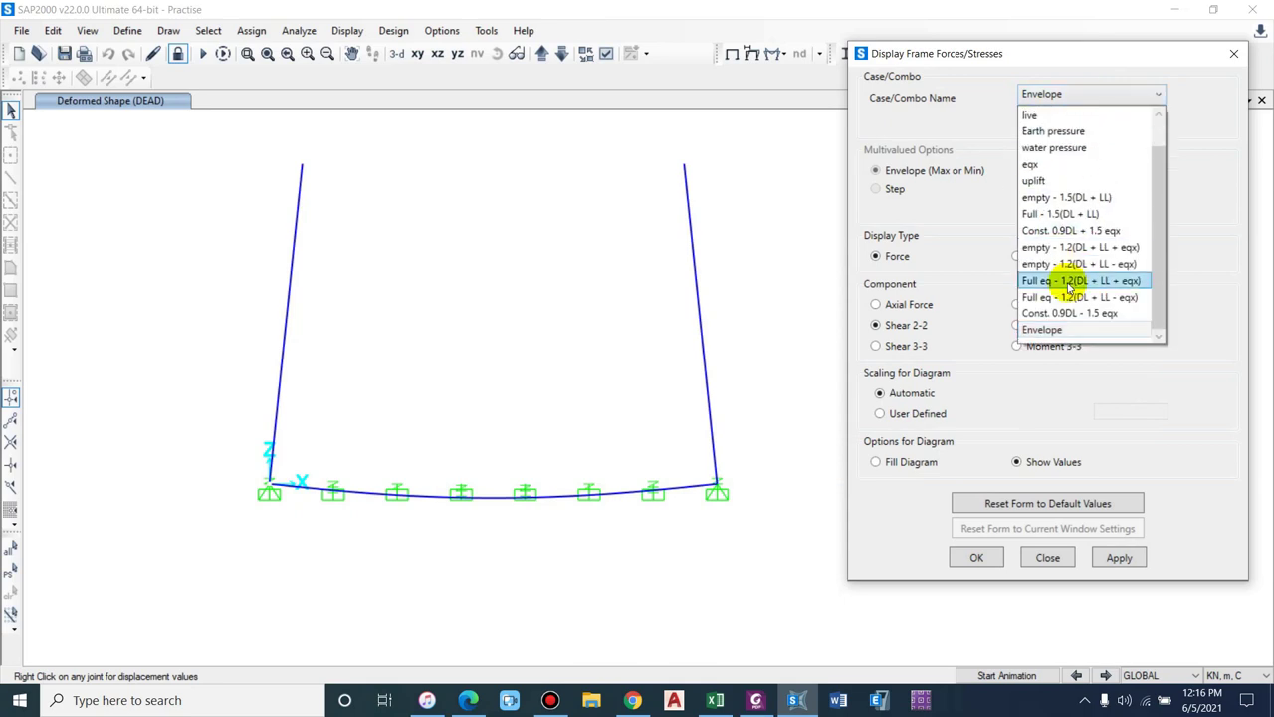
pyautogui.click(1117, 329)
pyautogui.click(1053, 345)
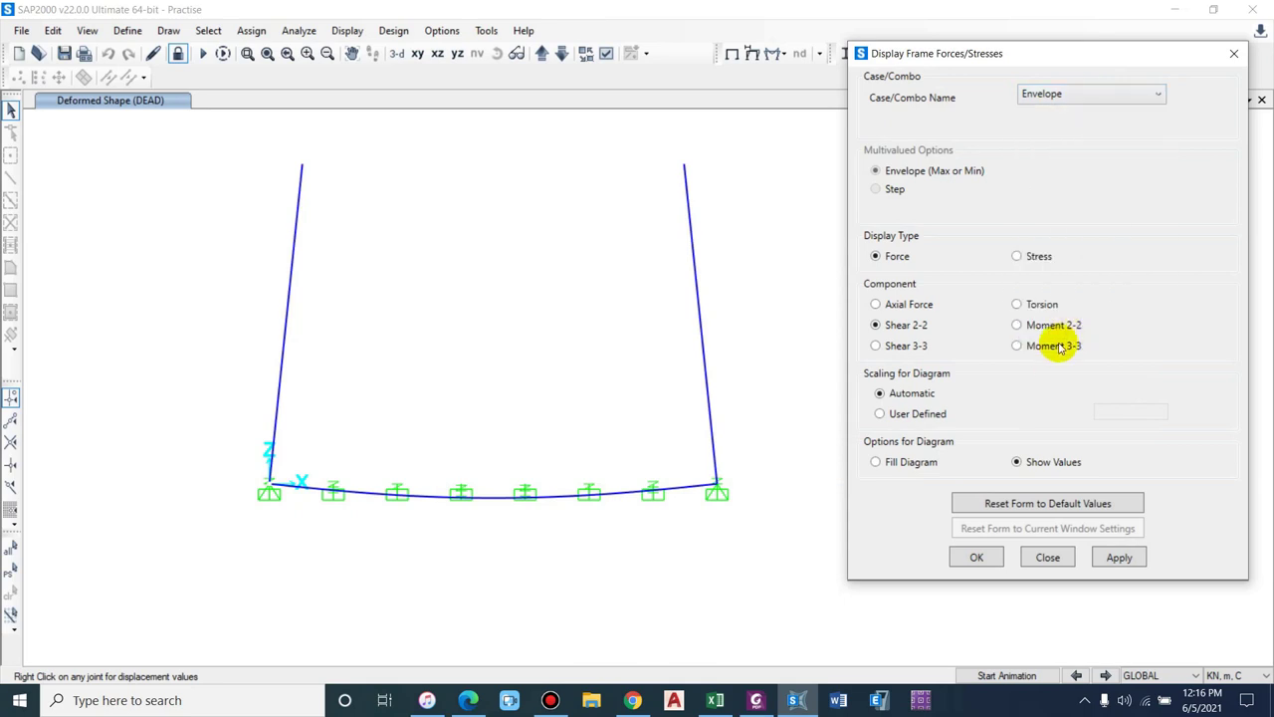
pyautogui.click(1121, 558)
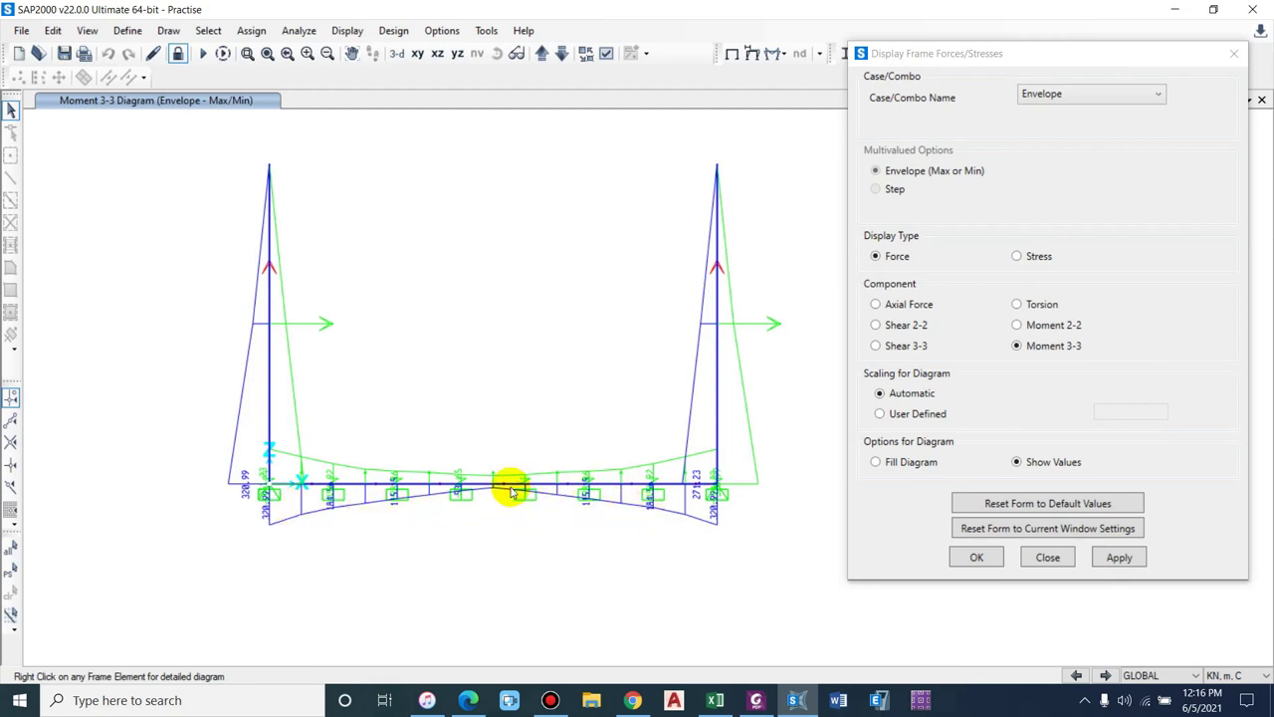
# - Inspect the Envelope shear and moment diagrams of the end slab frame and the adjoining wall, and close the force display settings
pyautogui.rightClick(694, 483)
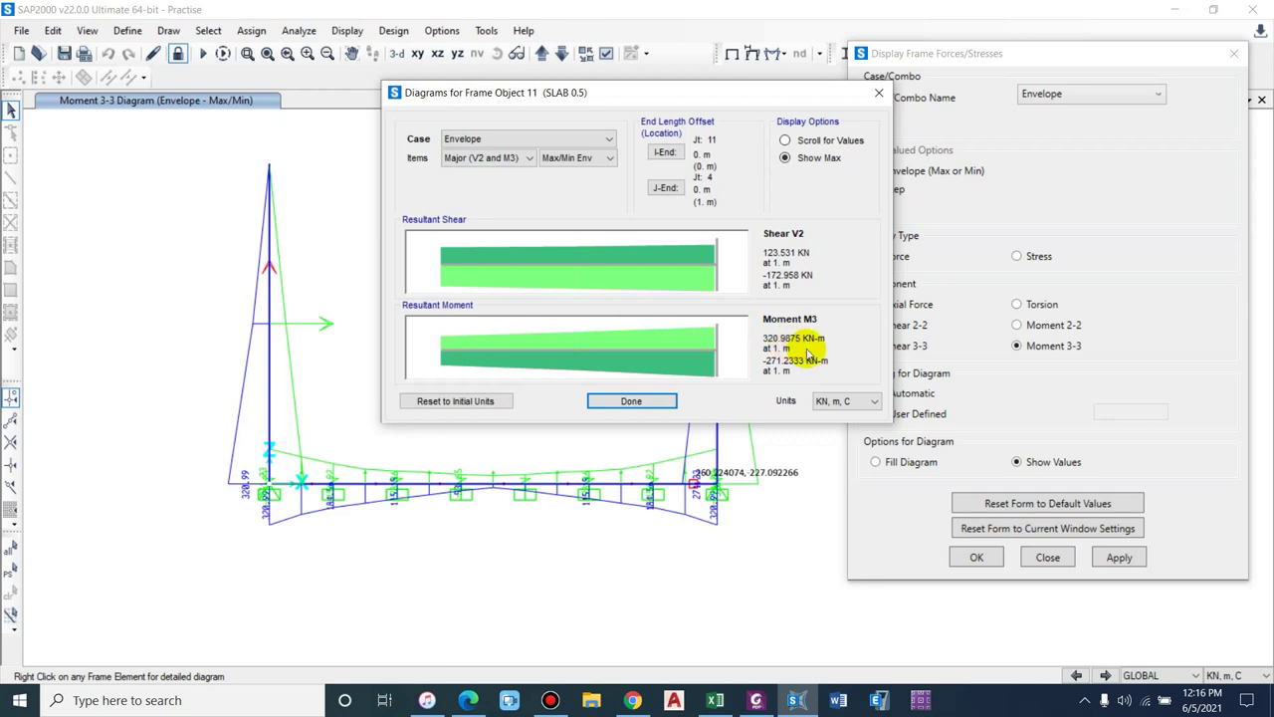
pyautogui.click(664, 401)
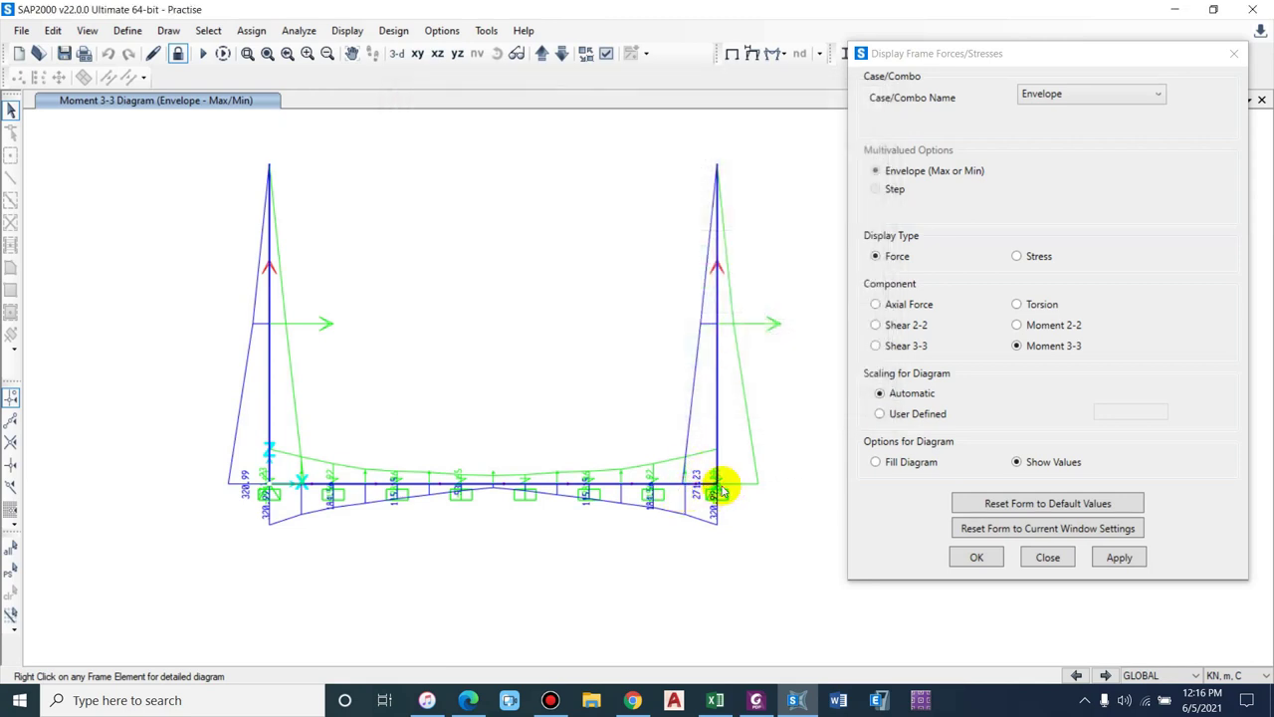
pyautogui.rightClick(715, 428)
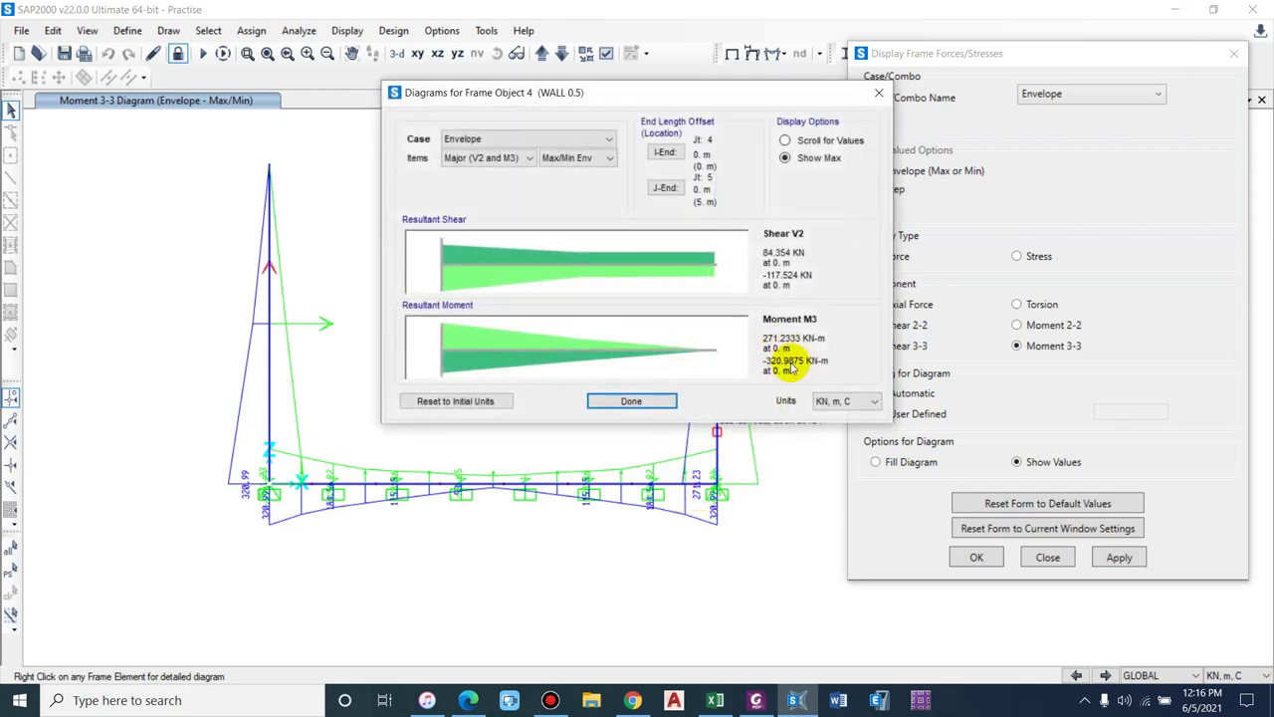
pyautogui.click(635, 400)
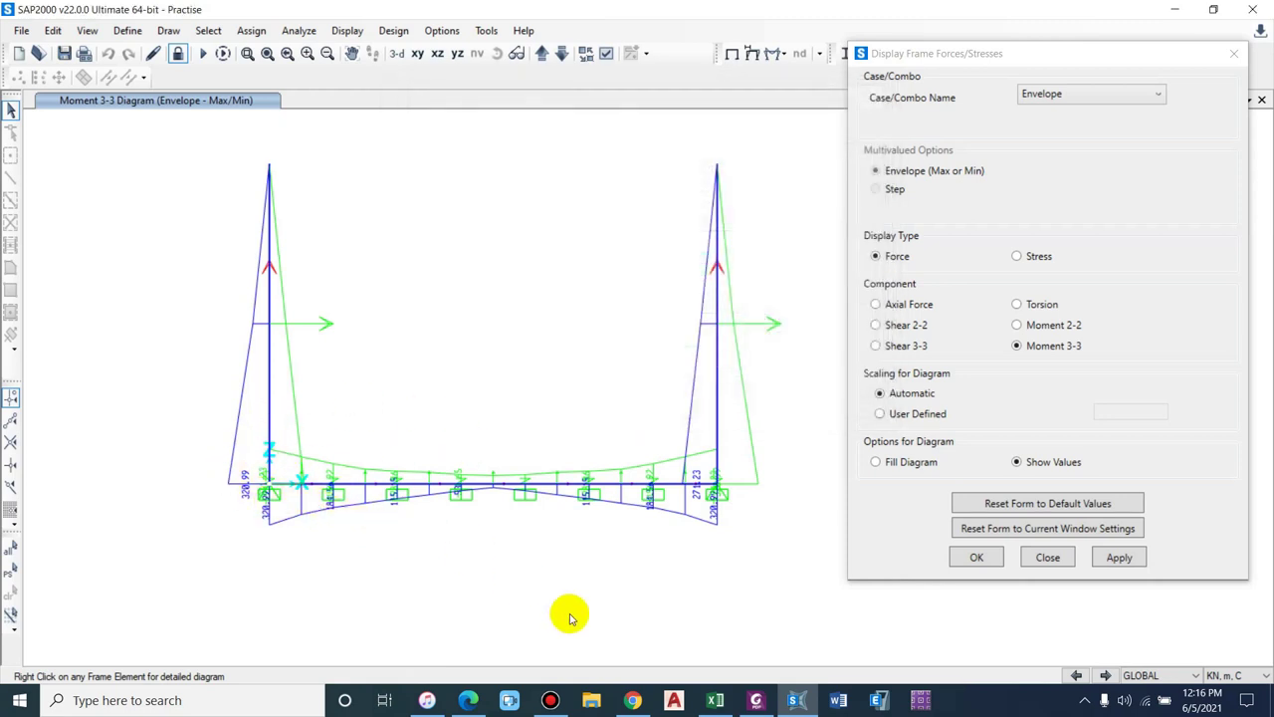
pyautogui.click(975, 557)
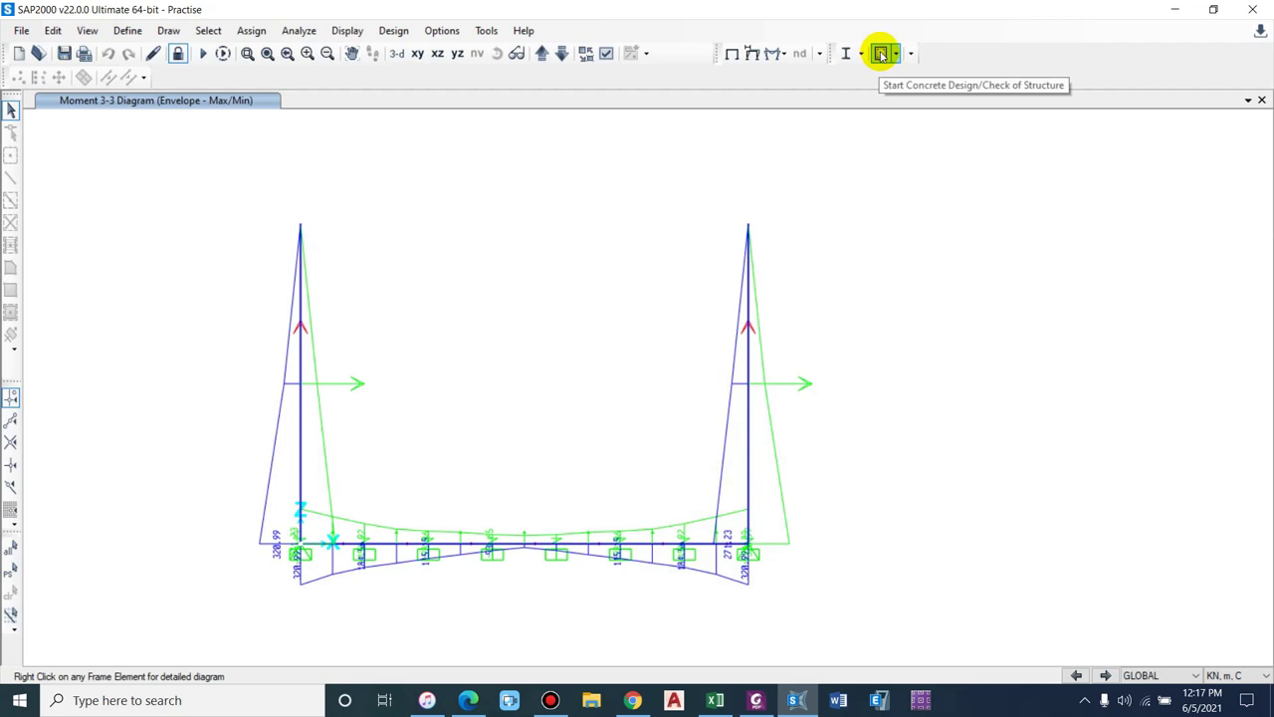
# - Open the concrete design load combination selection and review the combinations in the Design Load Combinations list
pyautogui.click(895, 55)
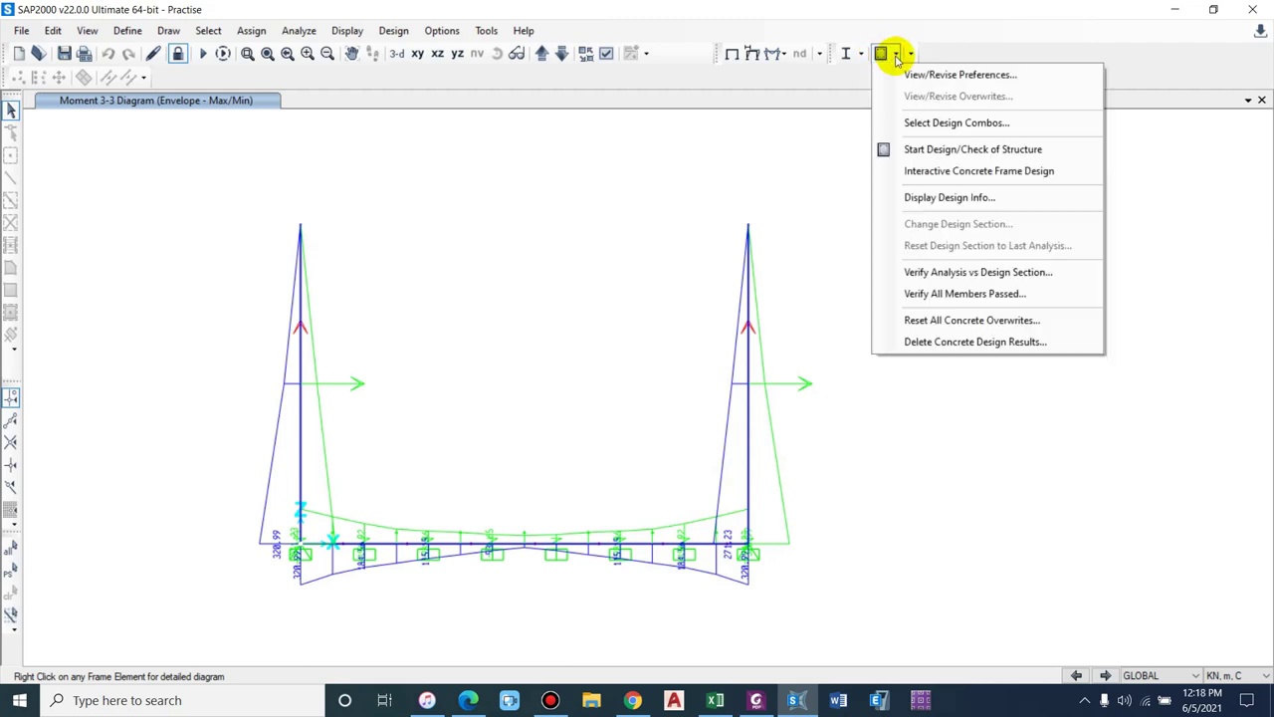
pyautogui.click(961, 122)
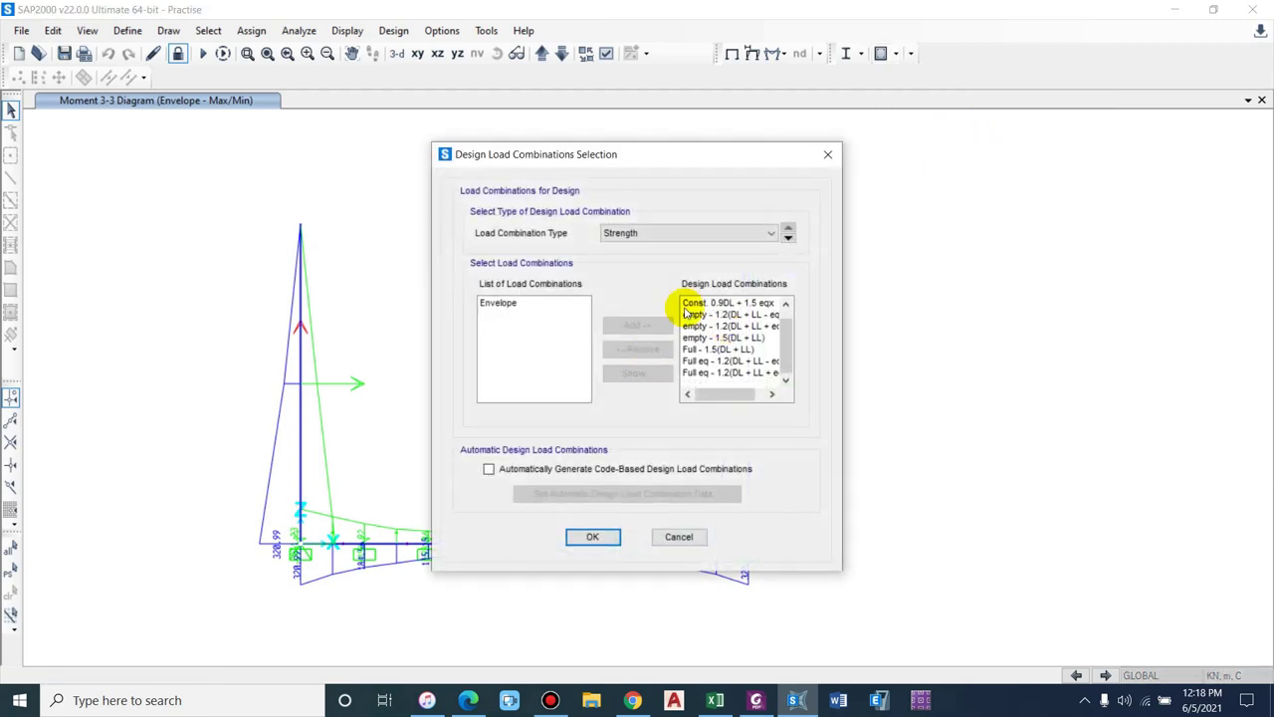
pyautogui.scroll(1, 686, 310)
pyautogui.click(709, 314)
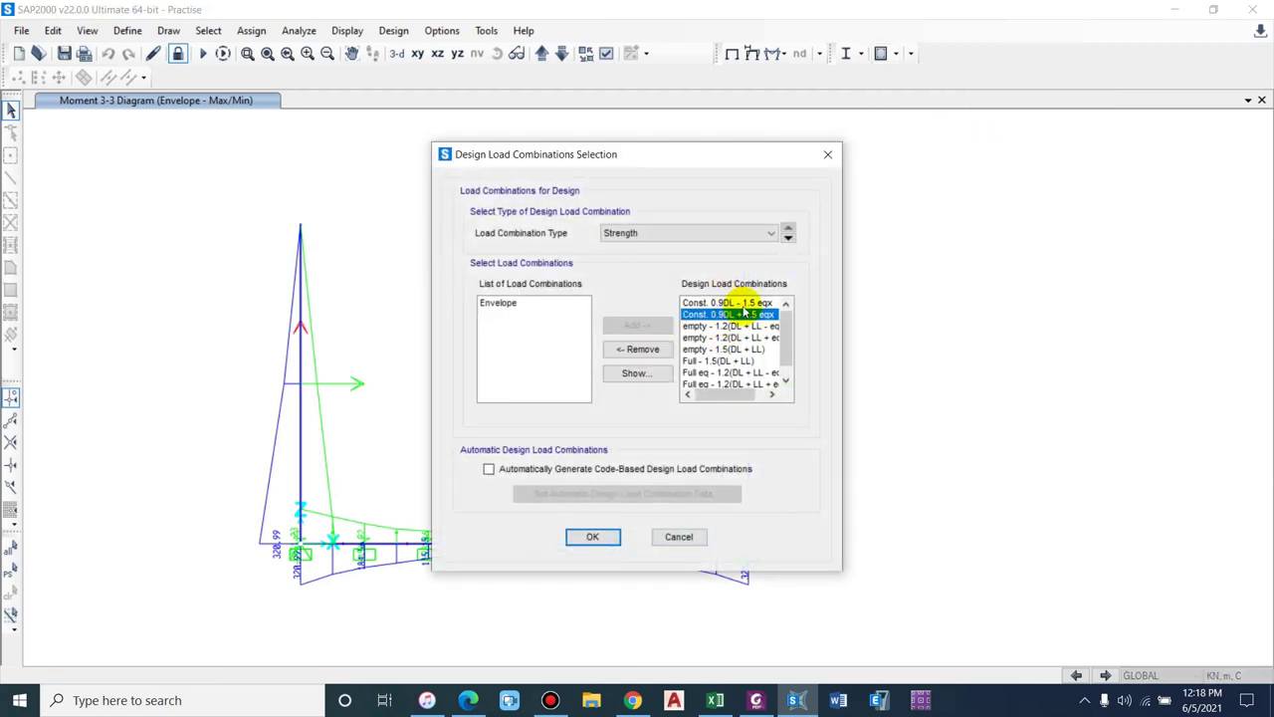
pyautogui.moveTo(735, 338); pyautogui.dragTo(711, 395)
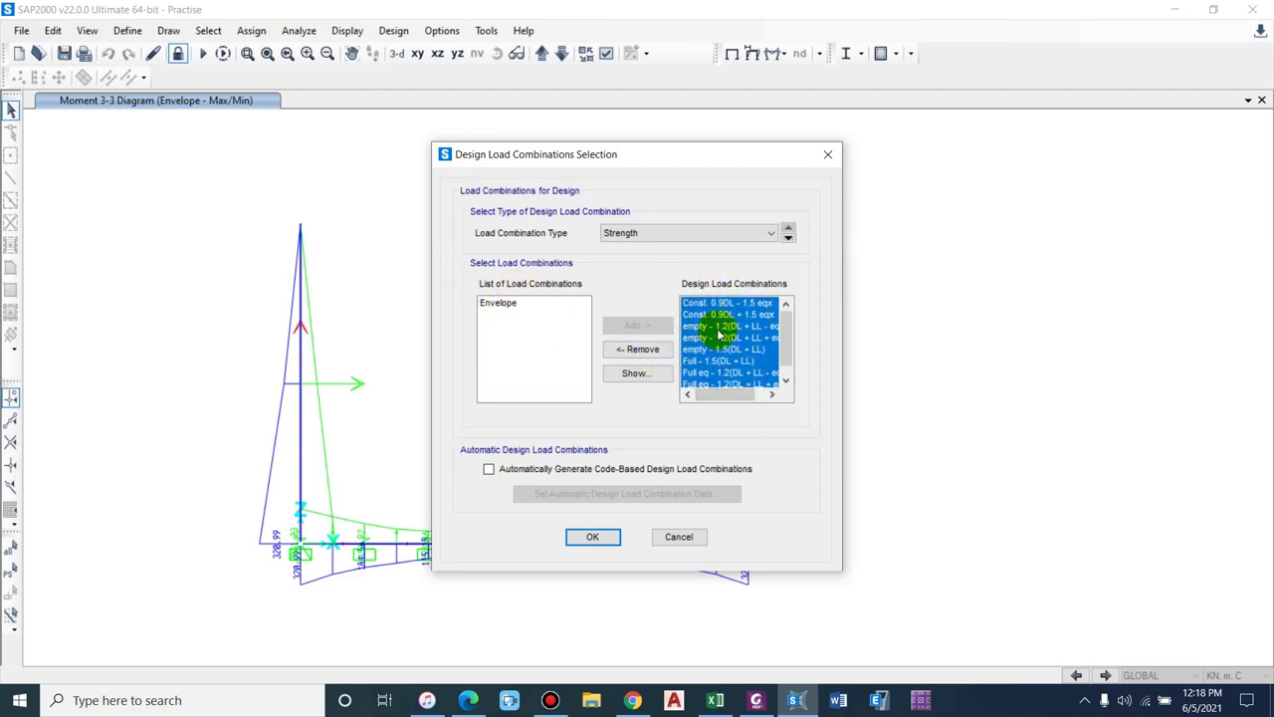
pyautogui.scroll(-1, 737, 318)
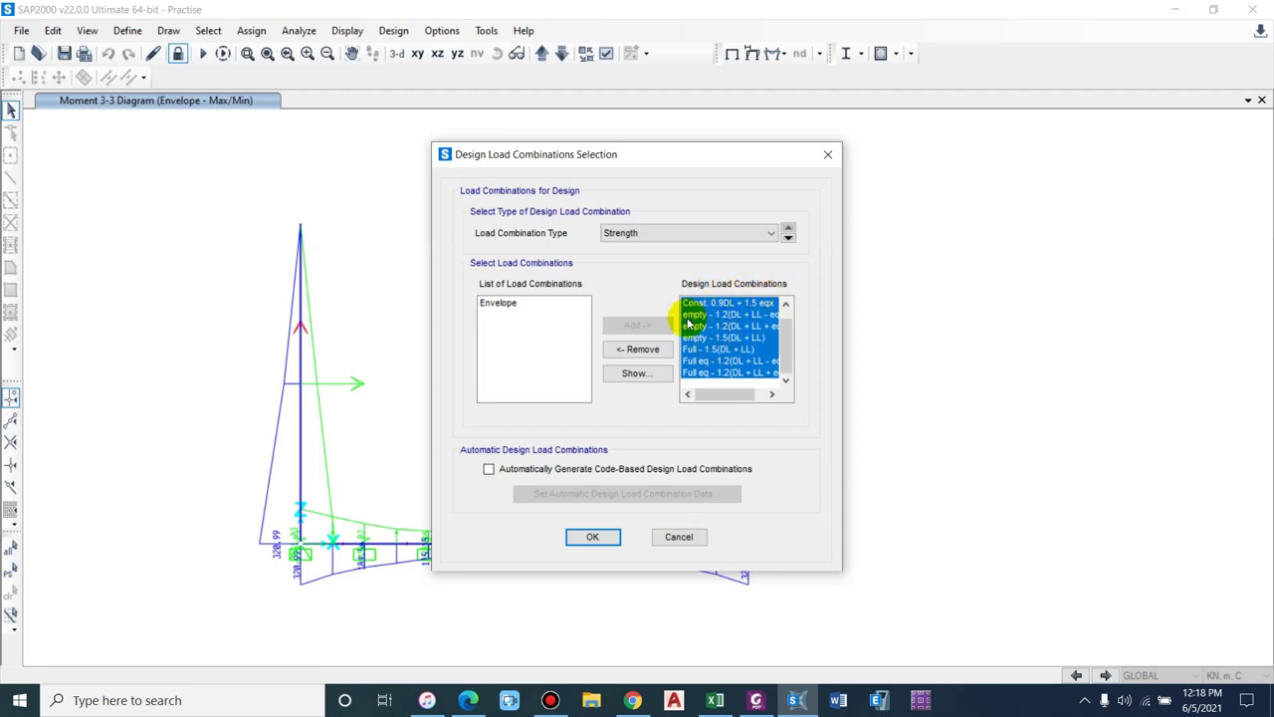
# - Remove the empty - 1.2(DL + LL - eqx) combination from the design load combinations and add it back
pyautogui.click(733, 317)
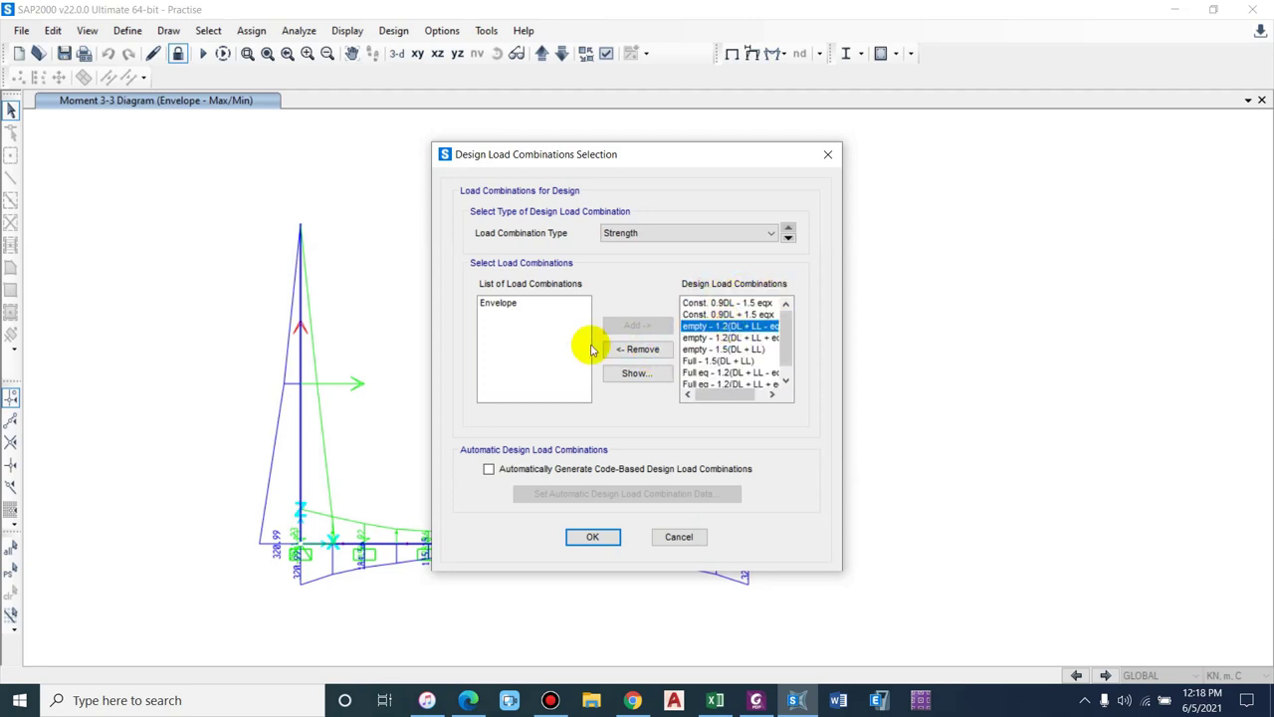
pyautogui.click(637, 348)
pyautogui.click(637, 324)
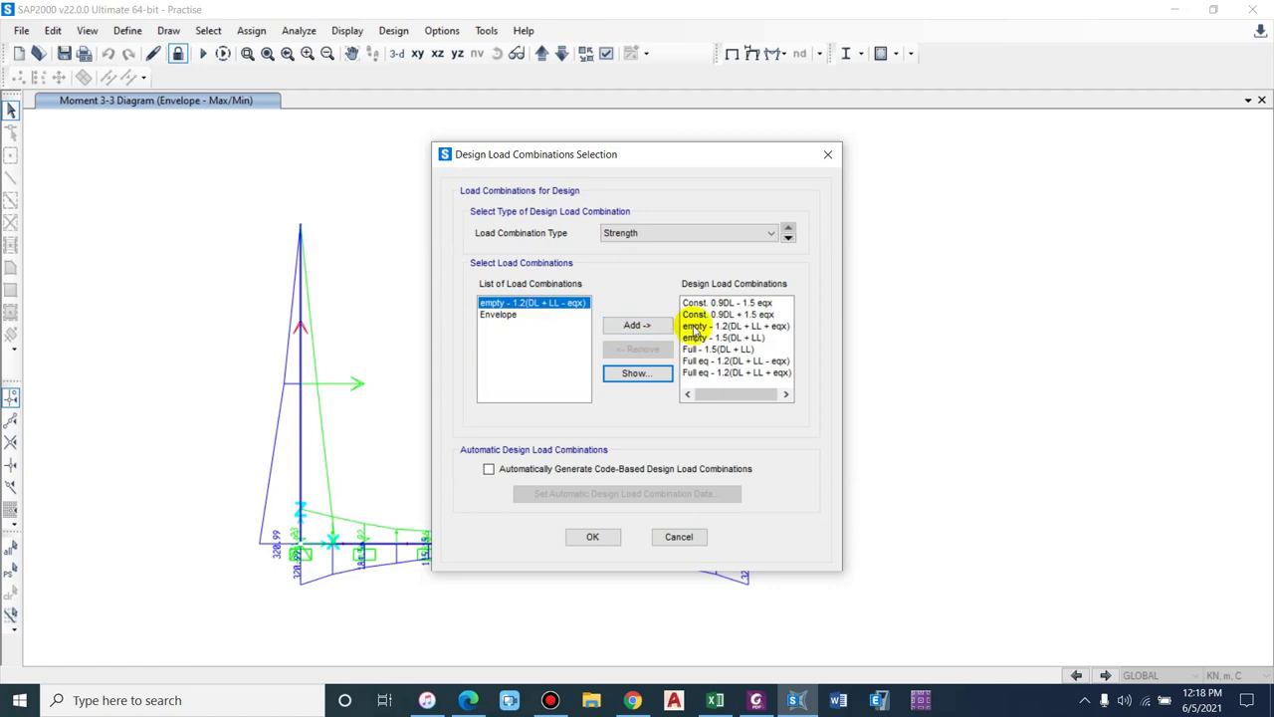
pyautogui.scroll(-1, 723, 319)
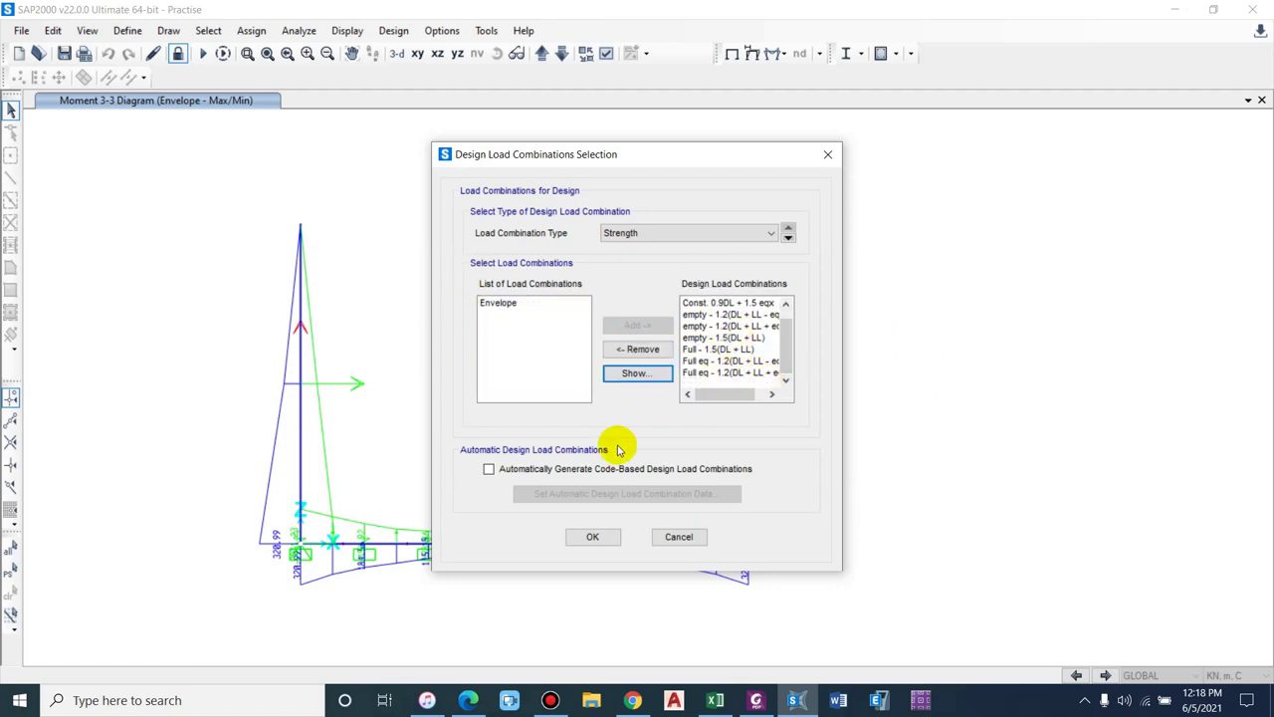
# - Leave automatic code-based design combinations off and accept the design load combinations, allowing the existing concrete frame design results to be deleted
pyautogui.click(565, 468)
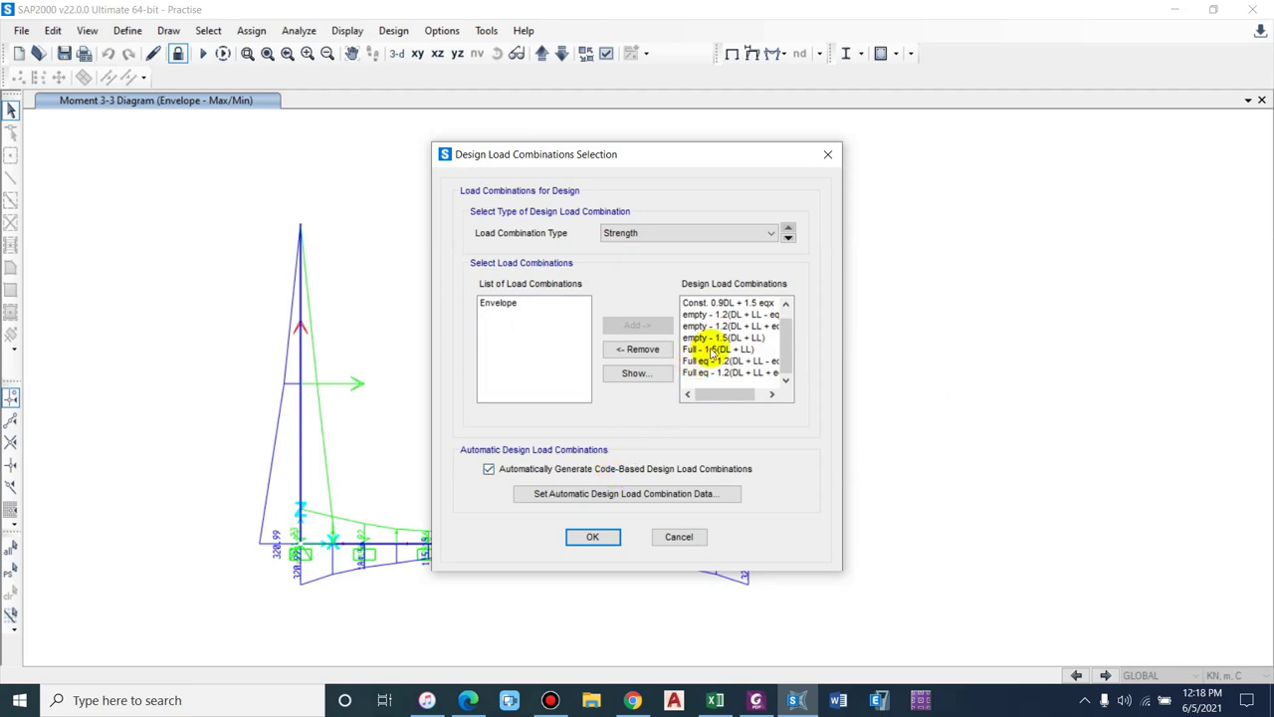
pyautogui.click(642, 471)
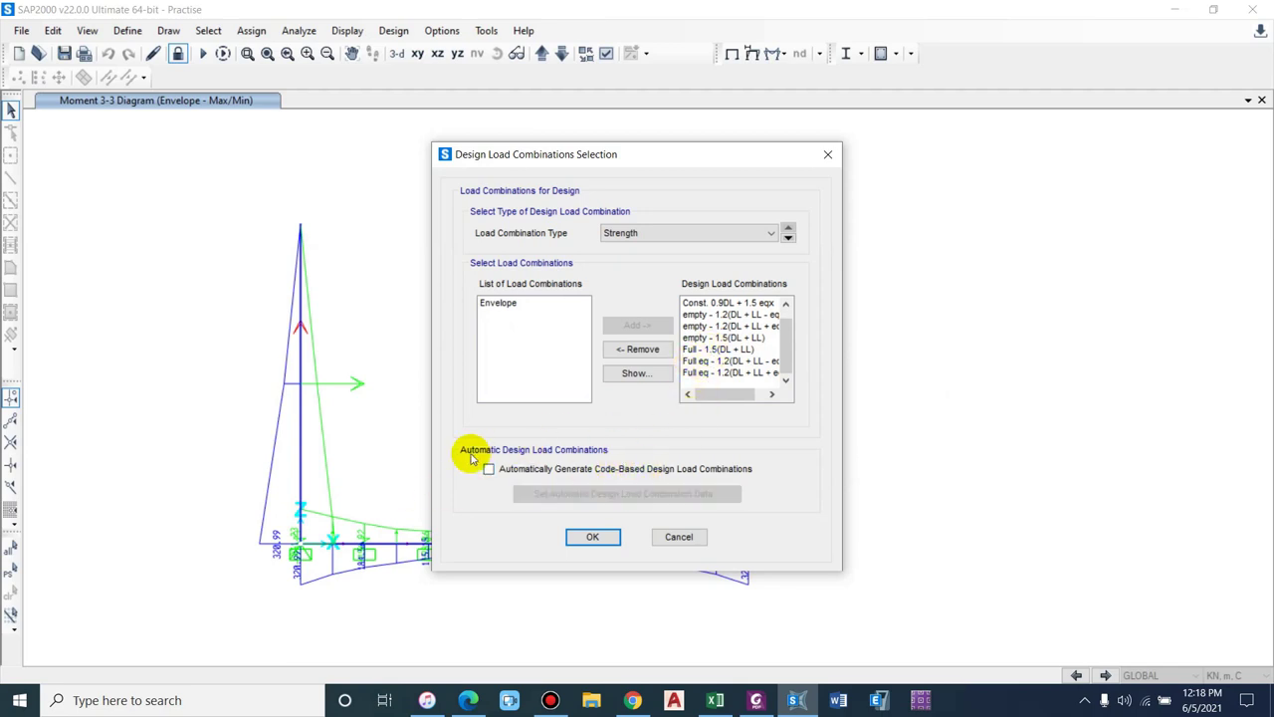
pyautogui.click(592, 536)
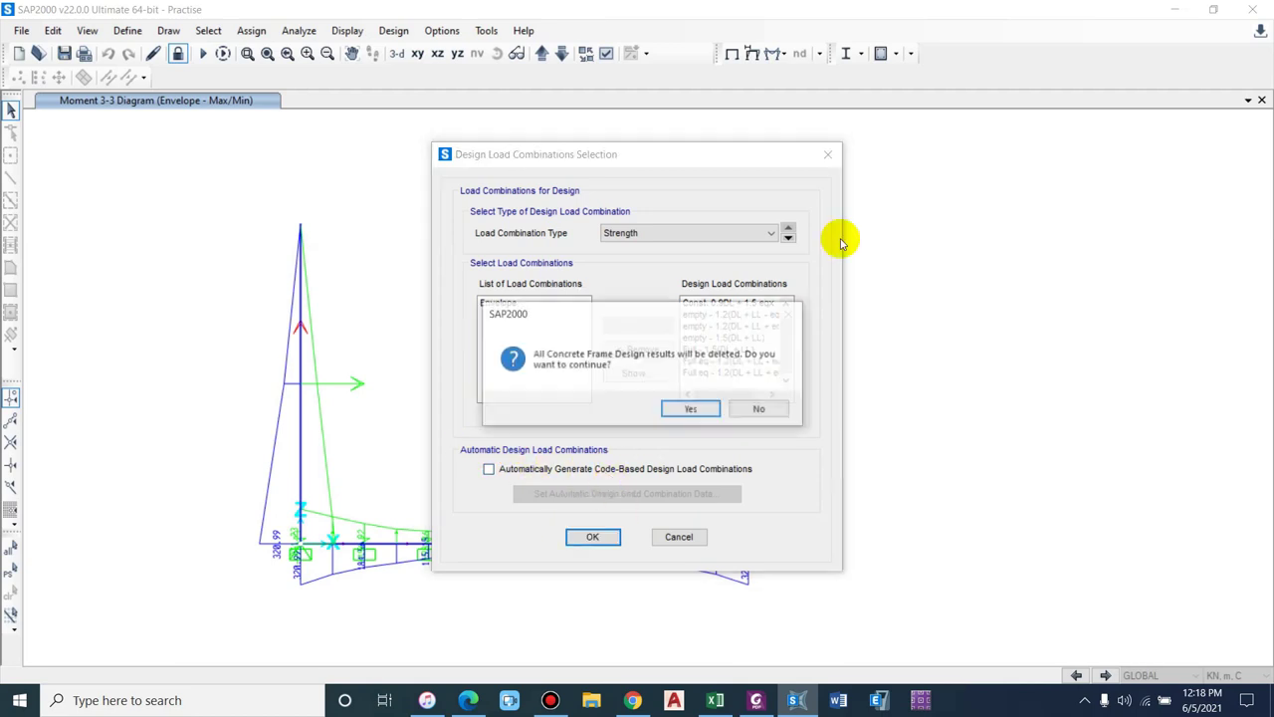
pyautogui.click(691, 409)
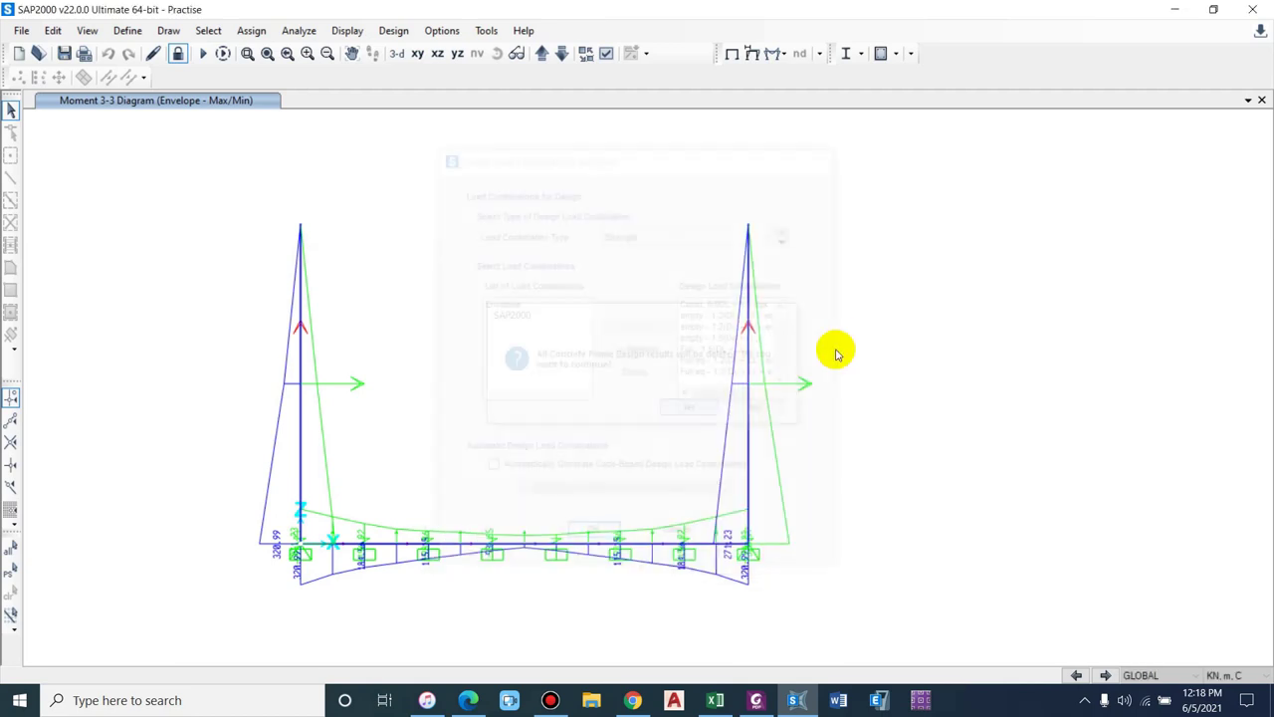
# - Run the concrete design check of the structure and switch the display units to KN, mm, C
pyautogui.click(881, 54)
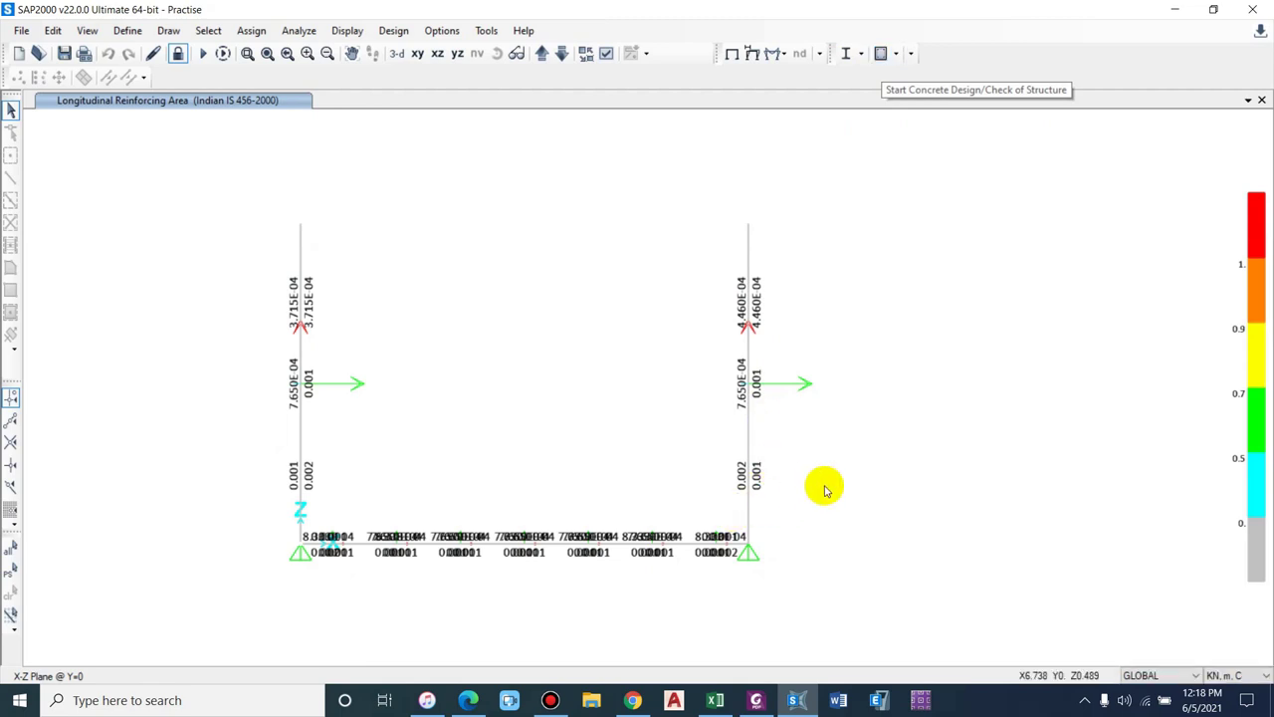
pyautogui.click(1229, 677)
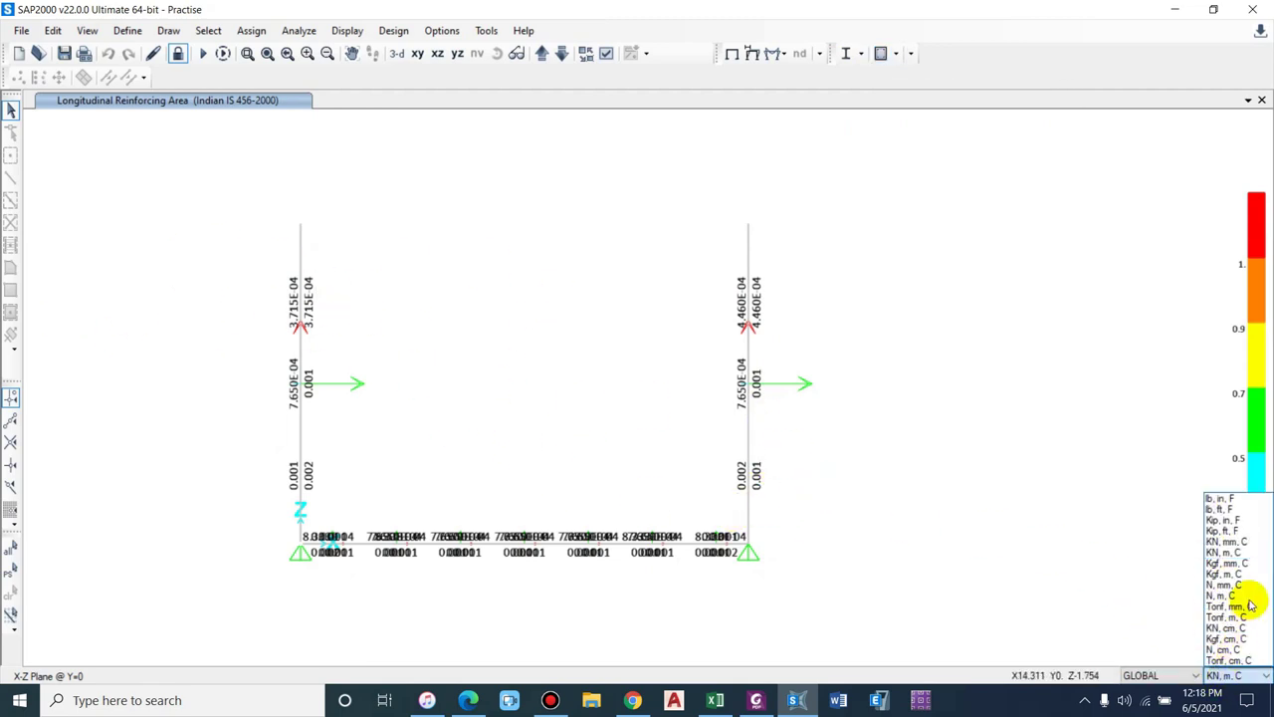
pyautogui.click(1235, 553)
# - Examine the longitudinal reinforcing areas along the base slab and at the foot of the wall where they meet
pyautogui.scroll(2, 775, 503)
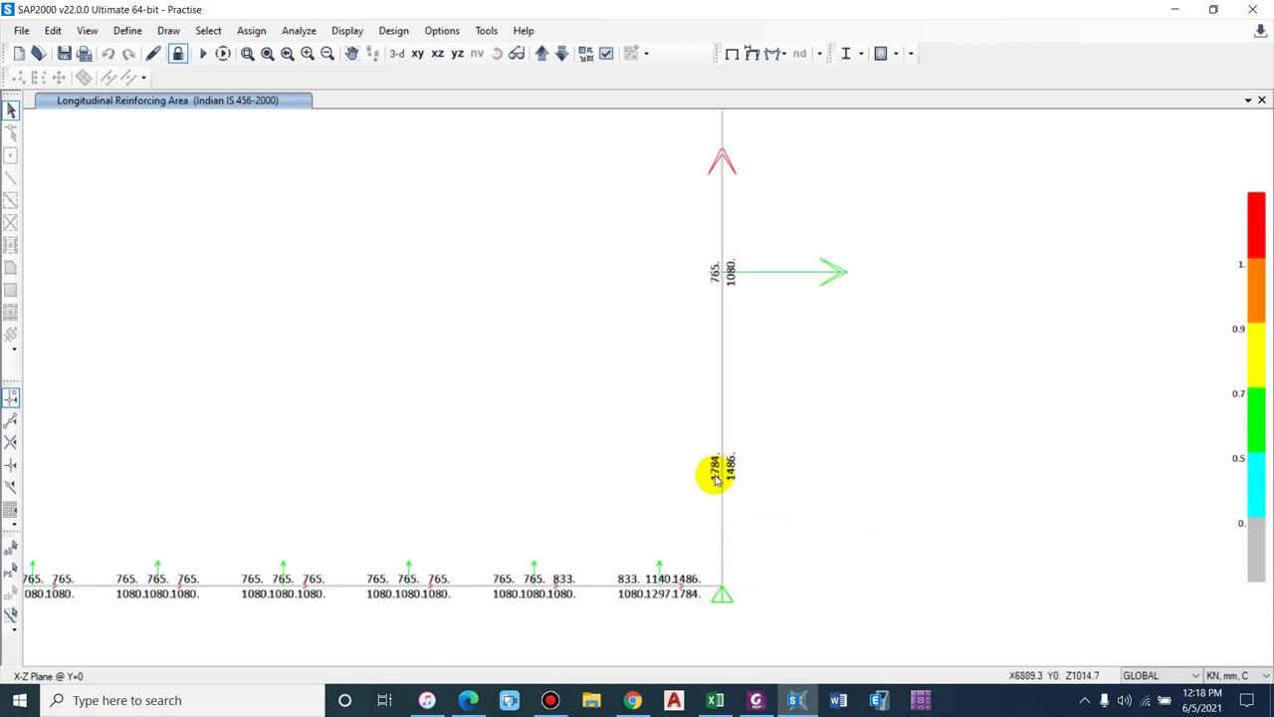
pyautogui.scroll(-1, 716, 491)
pyautogui.scroll(1, 741, 498)
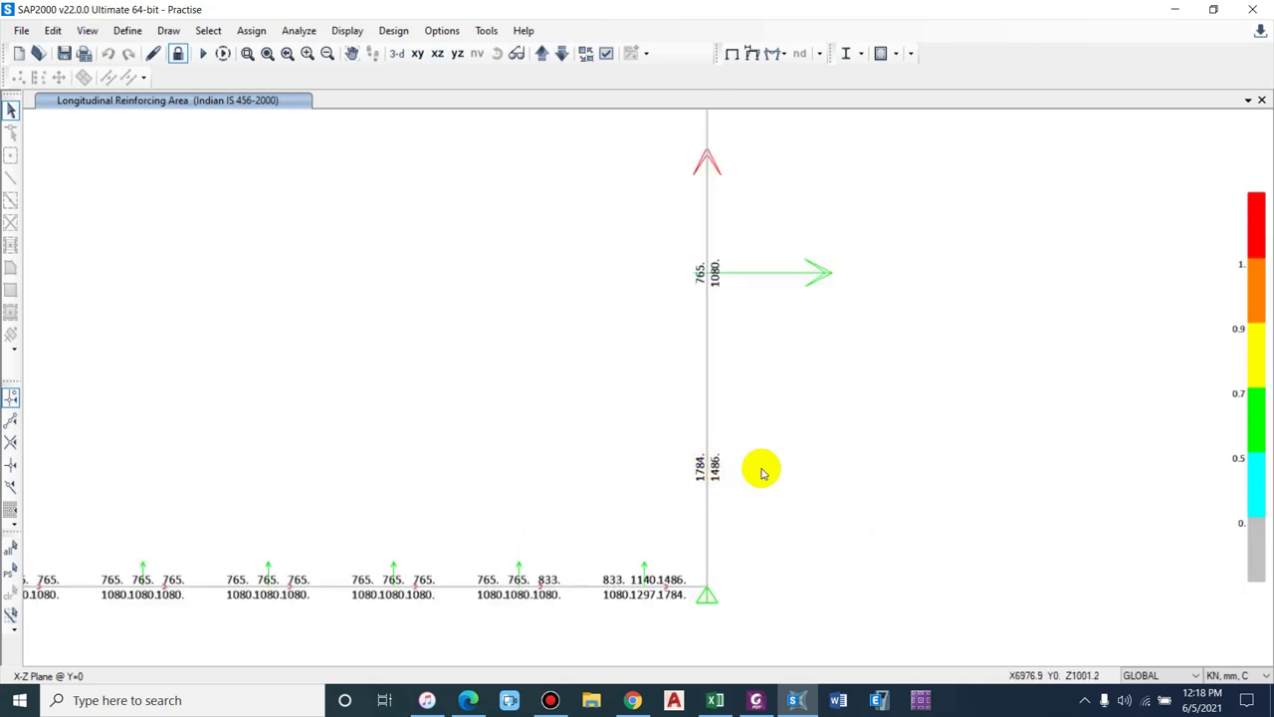
pyautogui.scroll(-1, 762, 469)
pyautogui.scroll(1, 722, 534)
pyautogui.scroll(2, 822, 524)
pyautogui.scroll(-1, 813, 537)
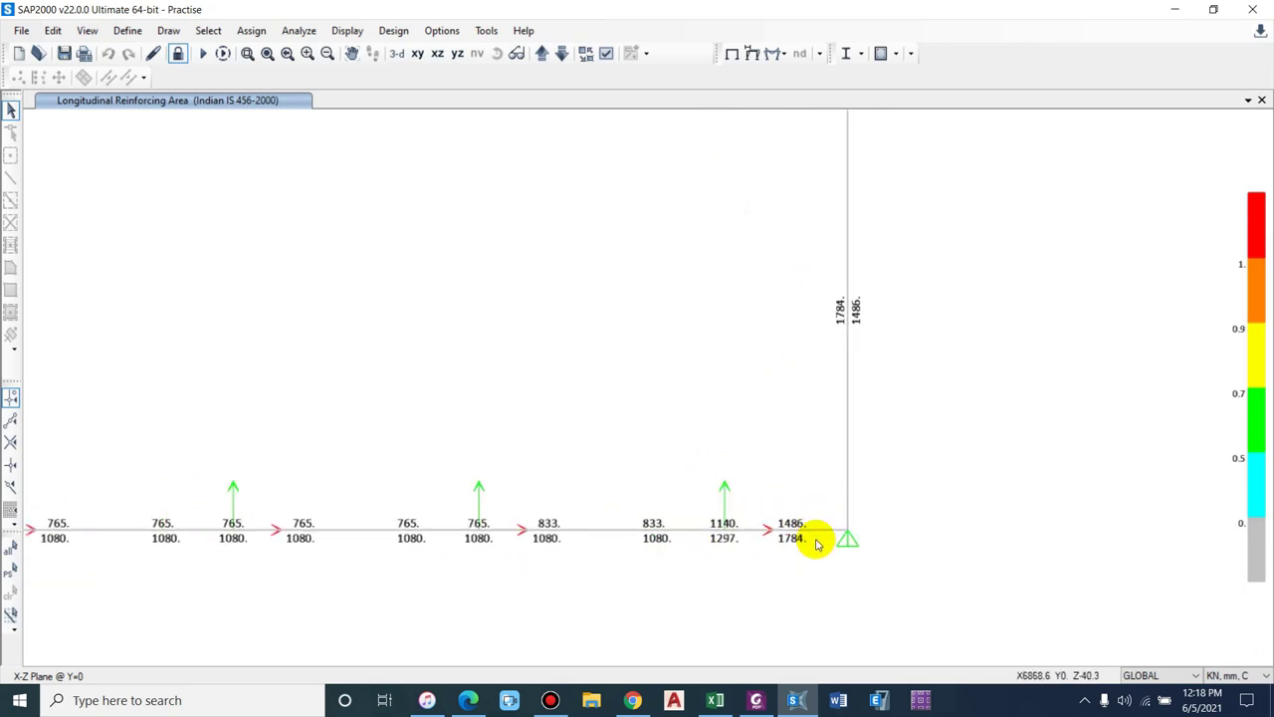
pyautogui.scroll(-2, 777, 465)
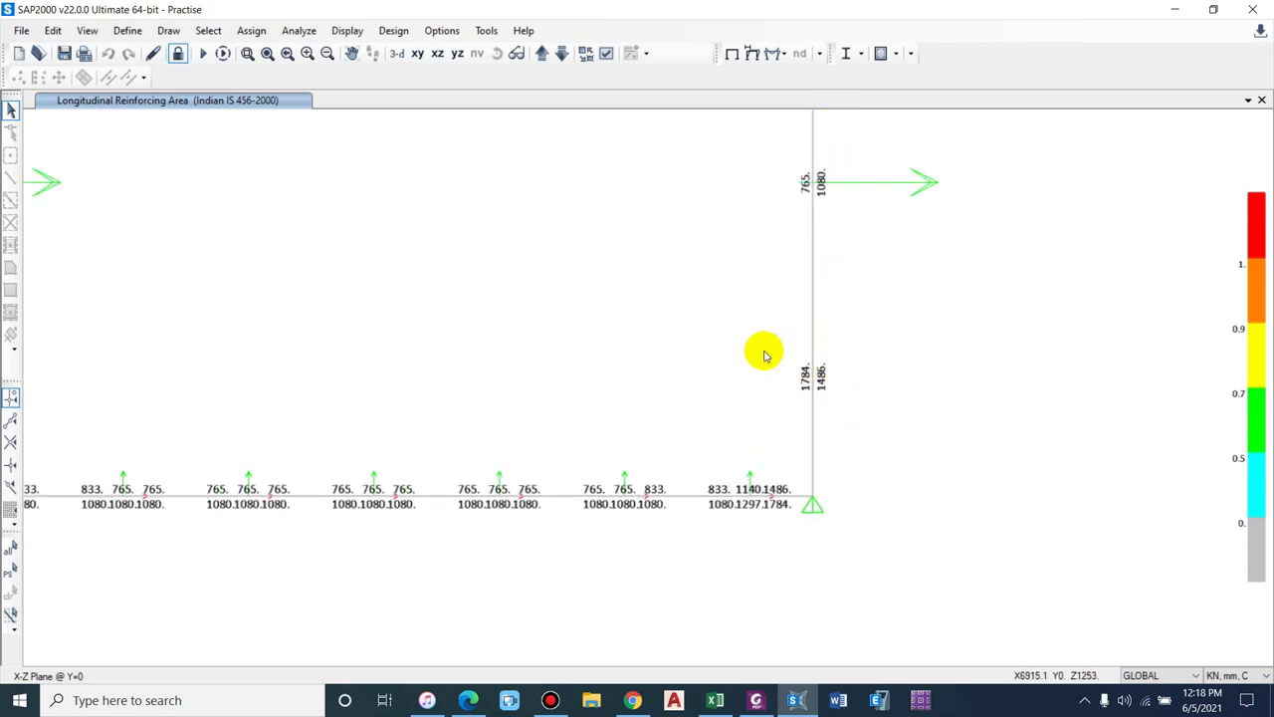
# - Calculate the bar spacing for the 1784 mm² reinforcement at the wall's foot as 1000 ÷ 1784 × 201 in the calculator
pyautogui.scroll(1, 759, 352)
pyautogui.scroll(-1, 731, 365)
pyautogui.scroll(-2, 732, 365)
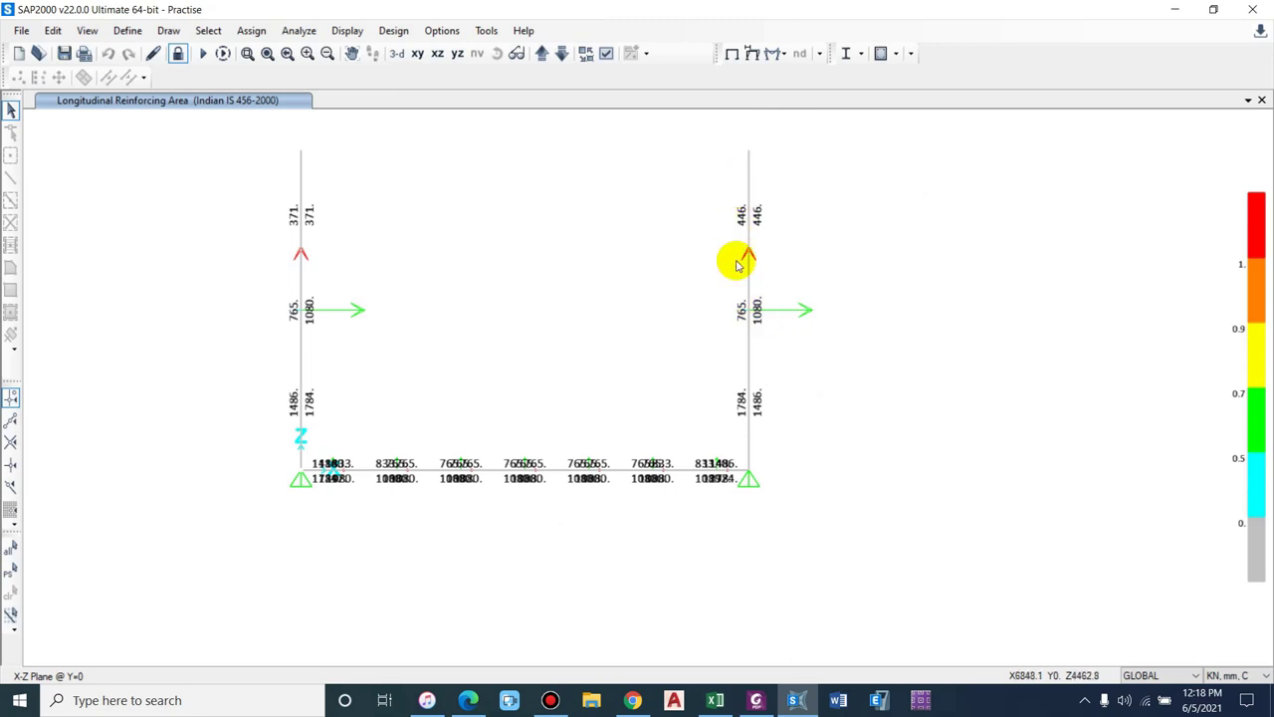
pyautogui.scroll(2, 719, 381)
pyautogui.press('XF86Calculator')
pyautogui.write('178')
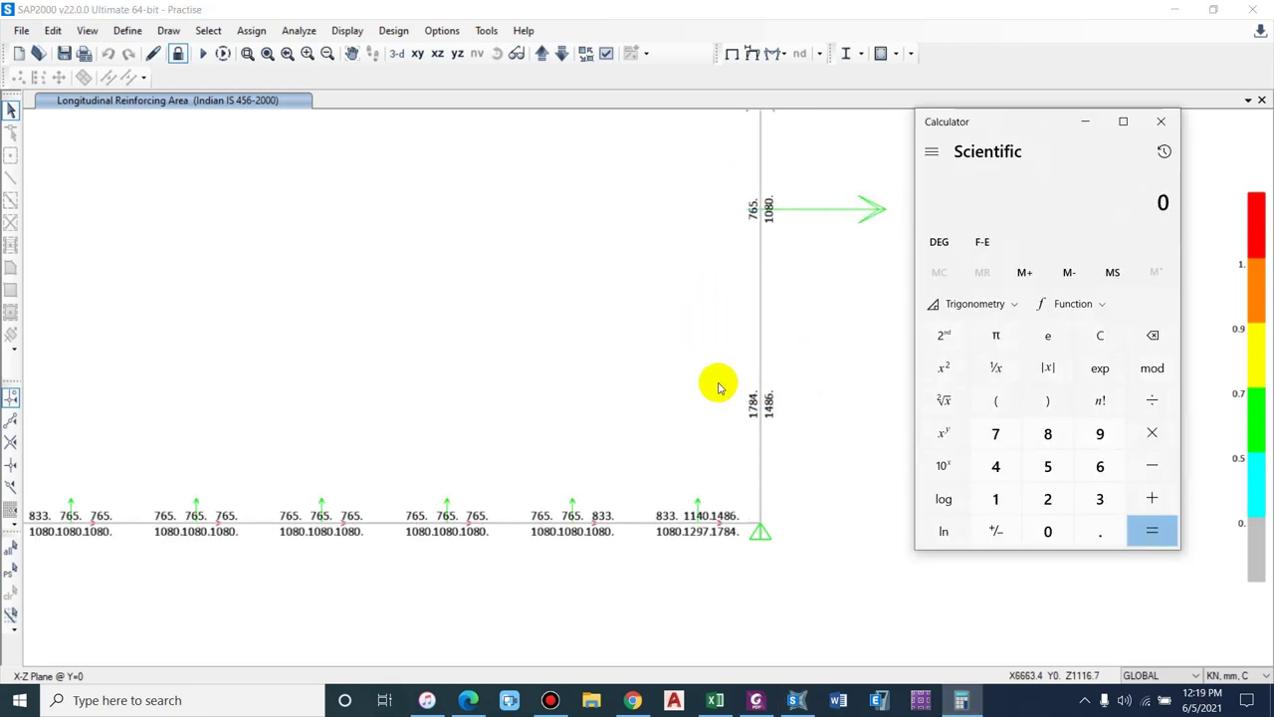
pyautogui.write('1000')
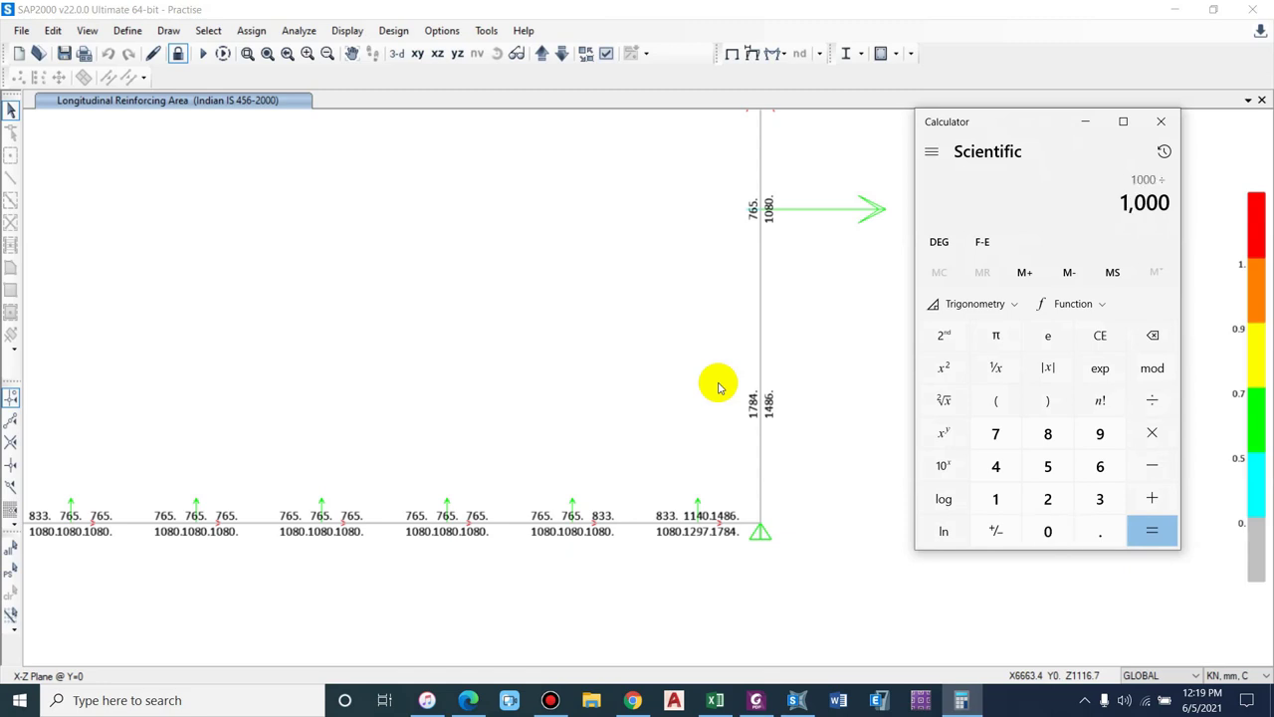
pyautogui.write('1784')
pyautogui.press('*')
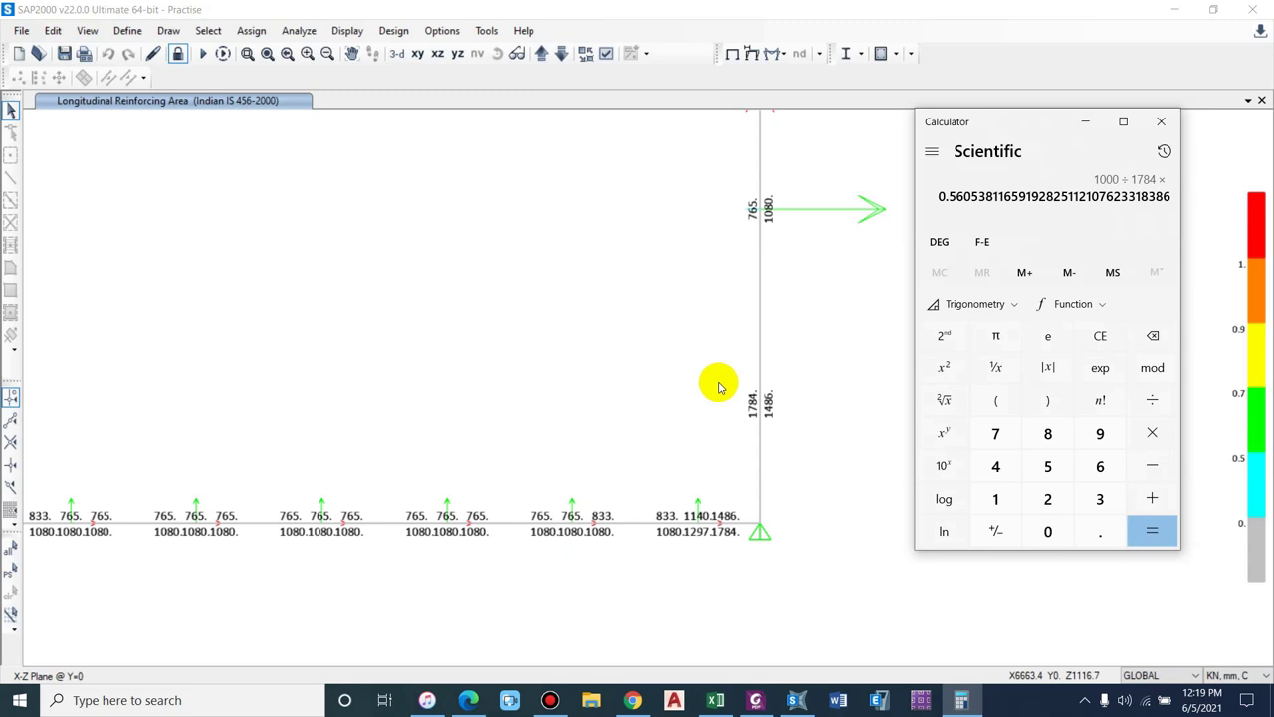
pyautogui.write('201')
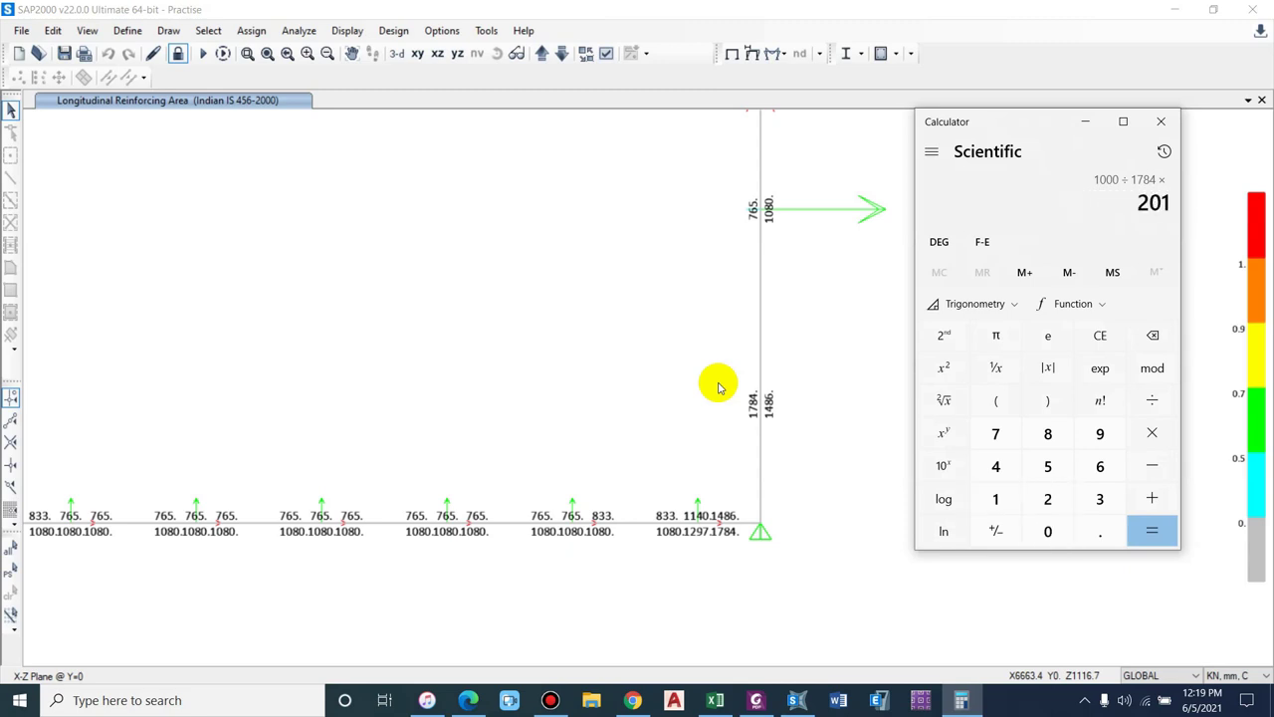
pyautogui.press('Return')
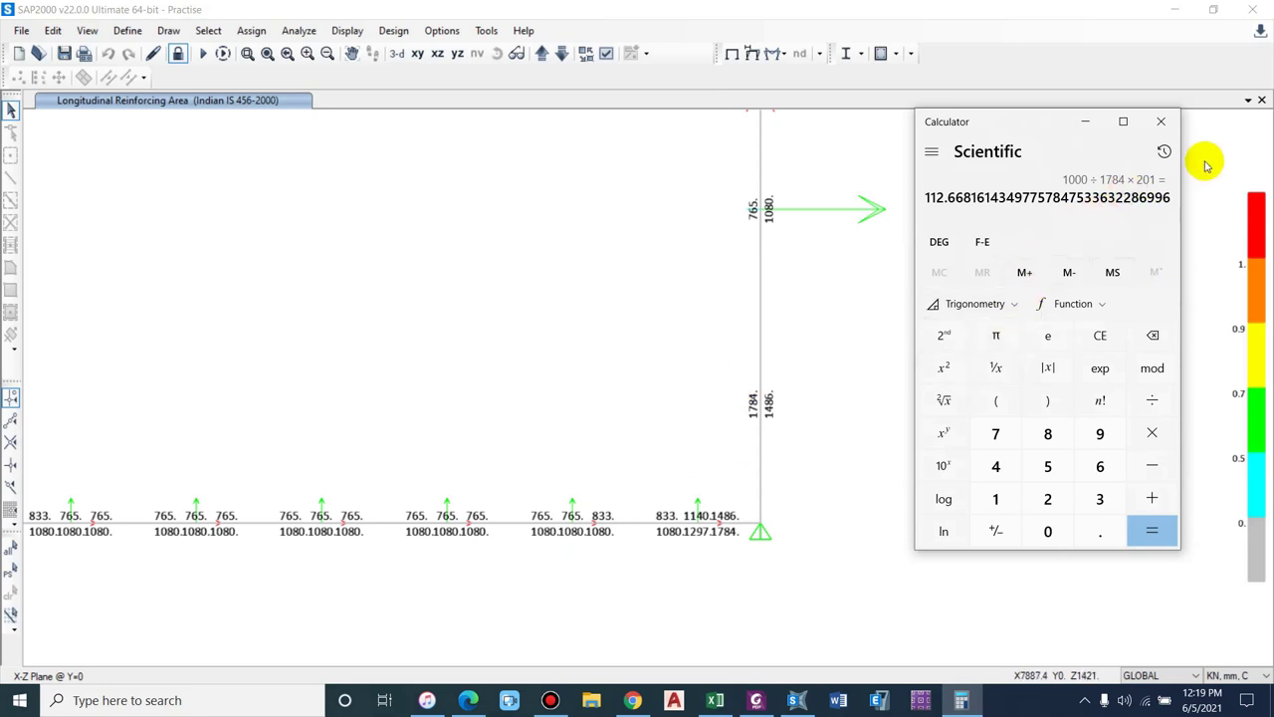
pyautogui.click(1161, 122)
pyautogui.scroll(-2, 875, 413)
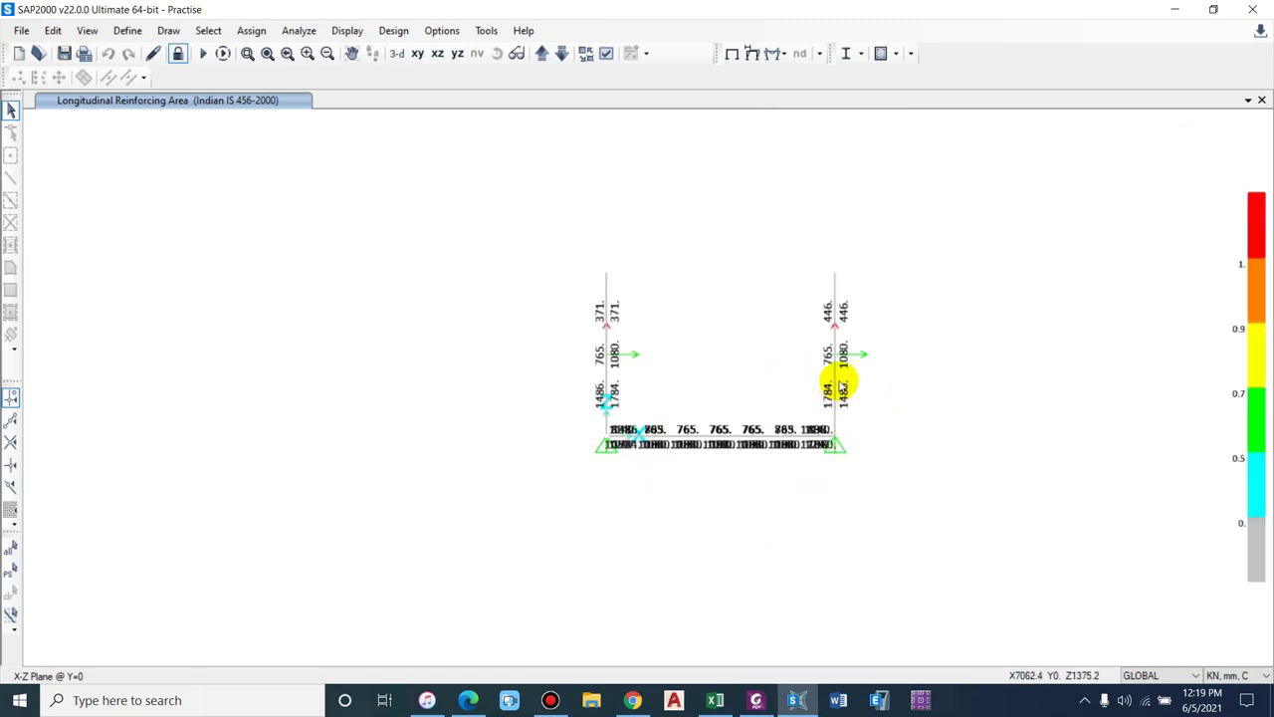
pyautogui.scroll(2, 850, 342)
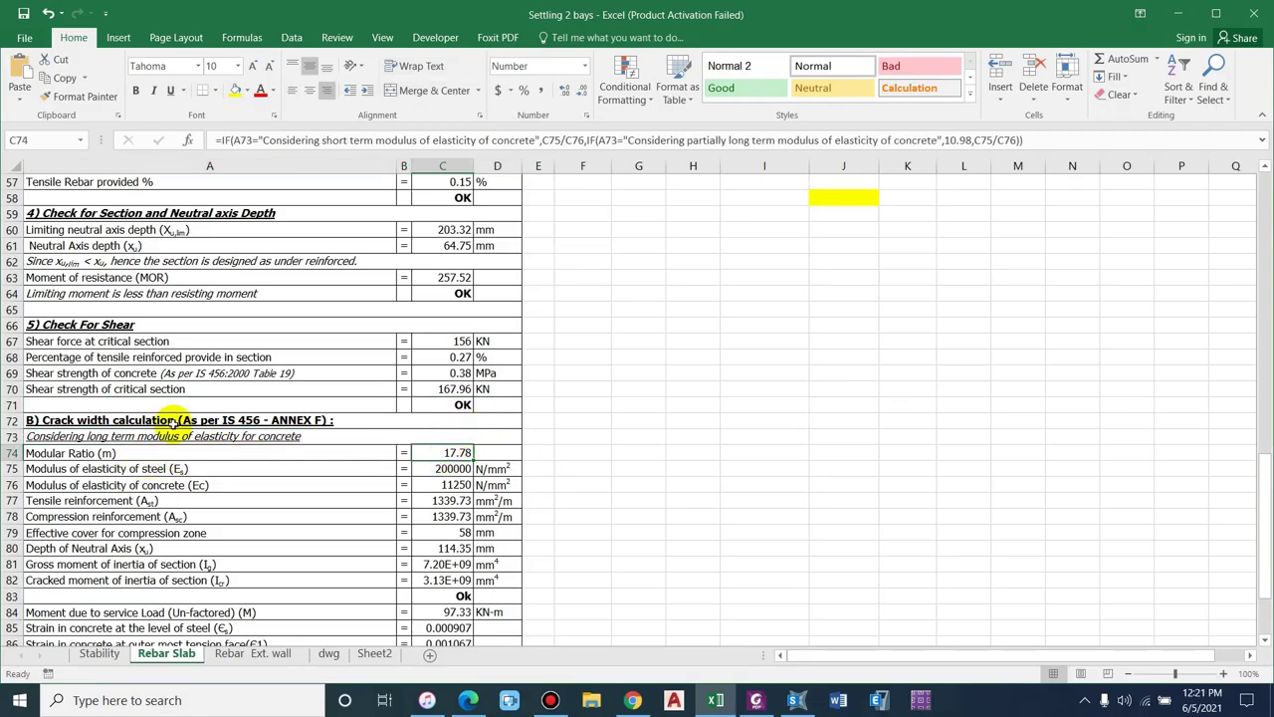
# - Examine the modular ratio, elastic moduli and reinforcement rows of the crack width calculation on the Rebar Slab sheet in Excel
pyautogui.scroll(-1, 249, 497)
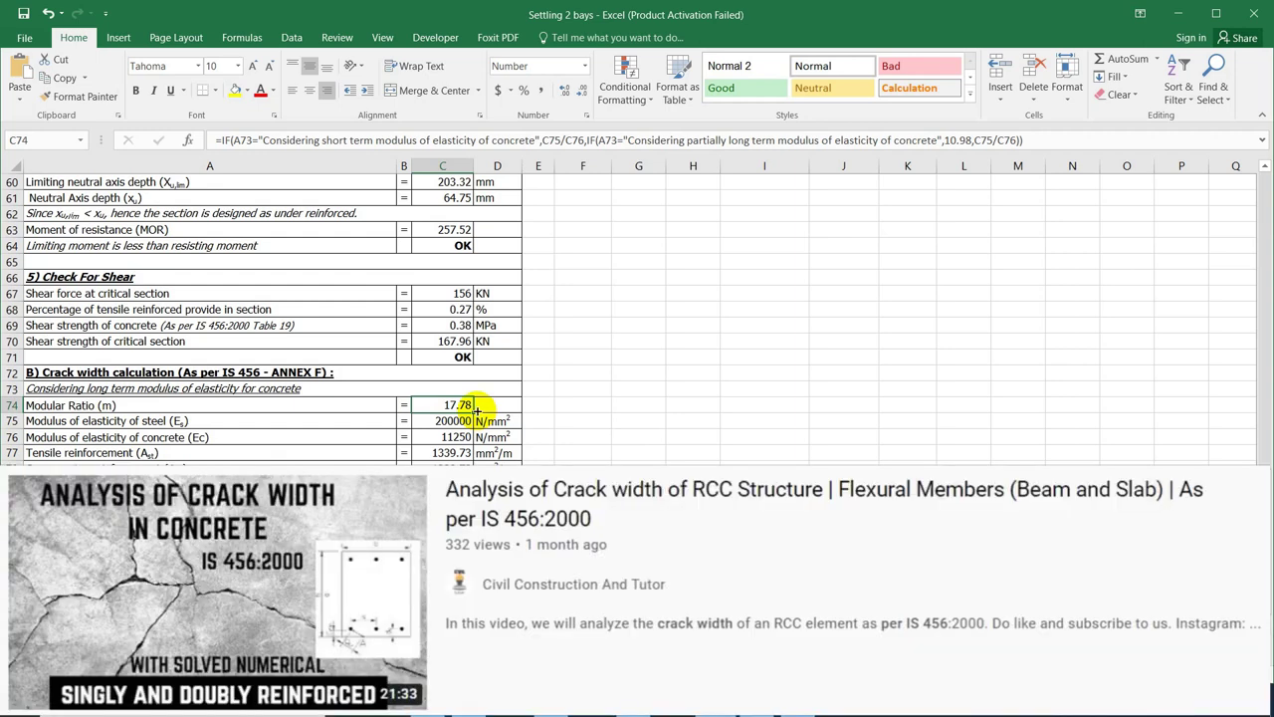
pyautogui.scroll(-2, 477, 409)
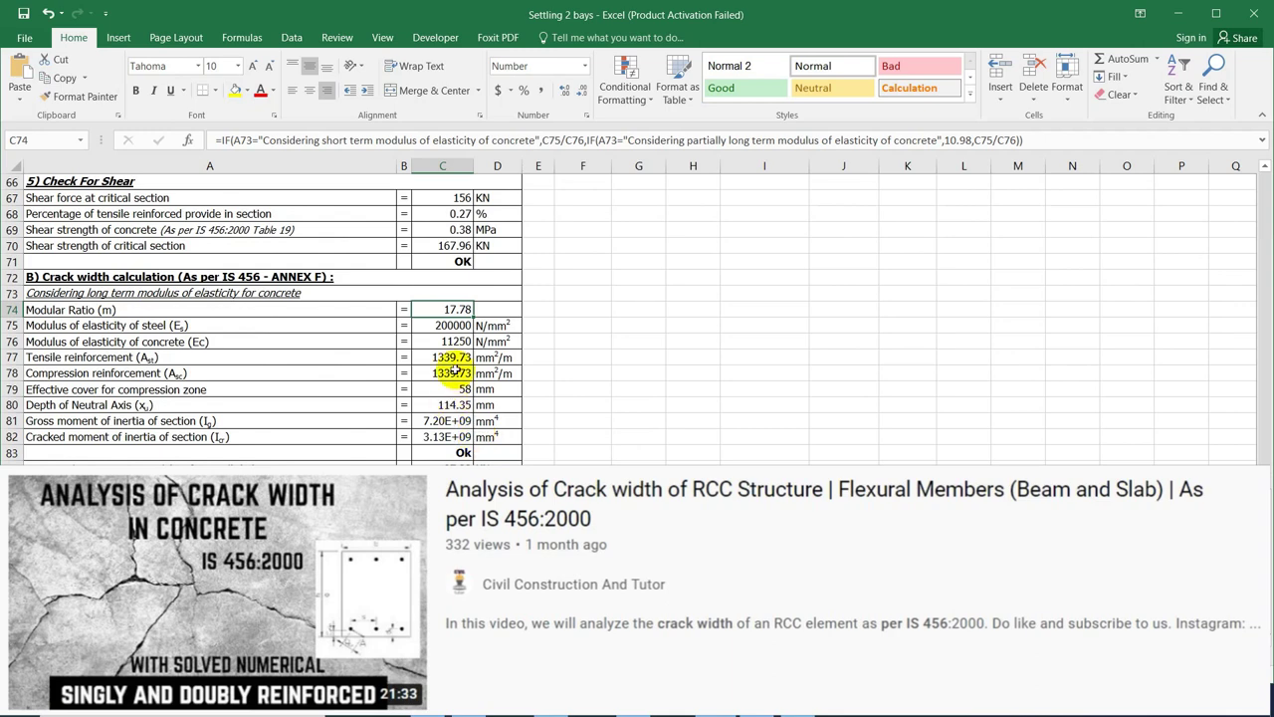
pyautogui.scroll(-1, 453, 369)
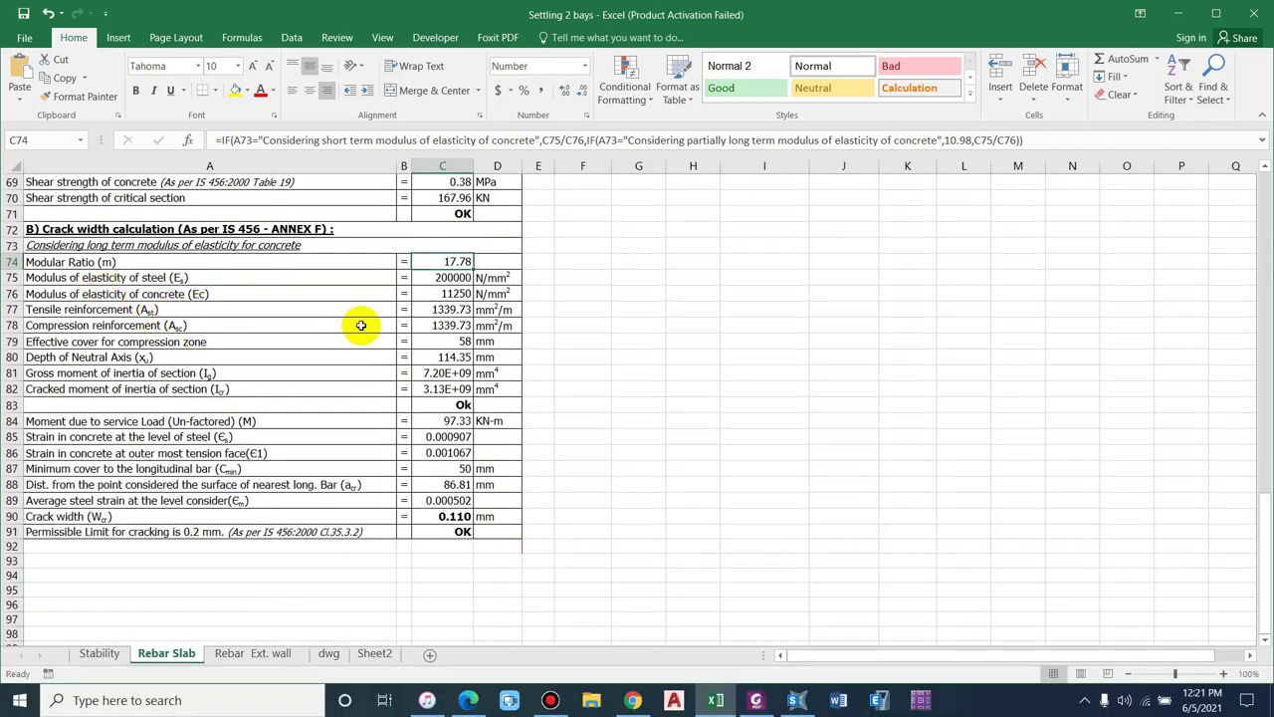
pyautogui.click(238, 282)
pyautogui.click(202, 296)
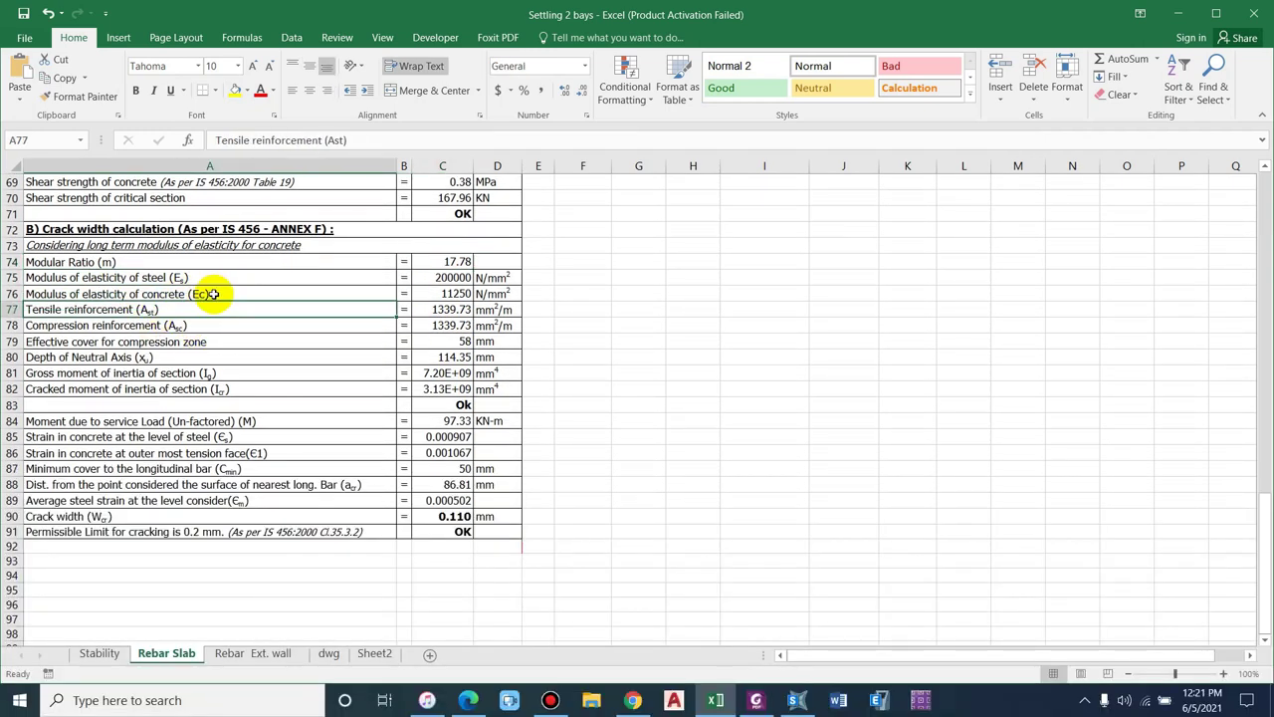
# - Examine the critical-section moment taken from SAP, the unfactored service-load moment formula and the crack width formula on the sheet
pyautogui.scroll(5, 488, 512)
pyautogui.scroll(14, 490, 513)
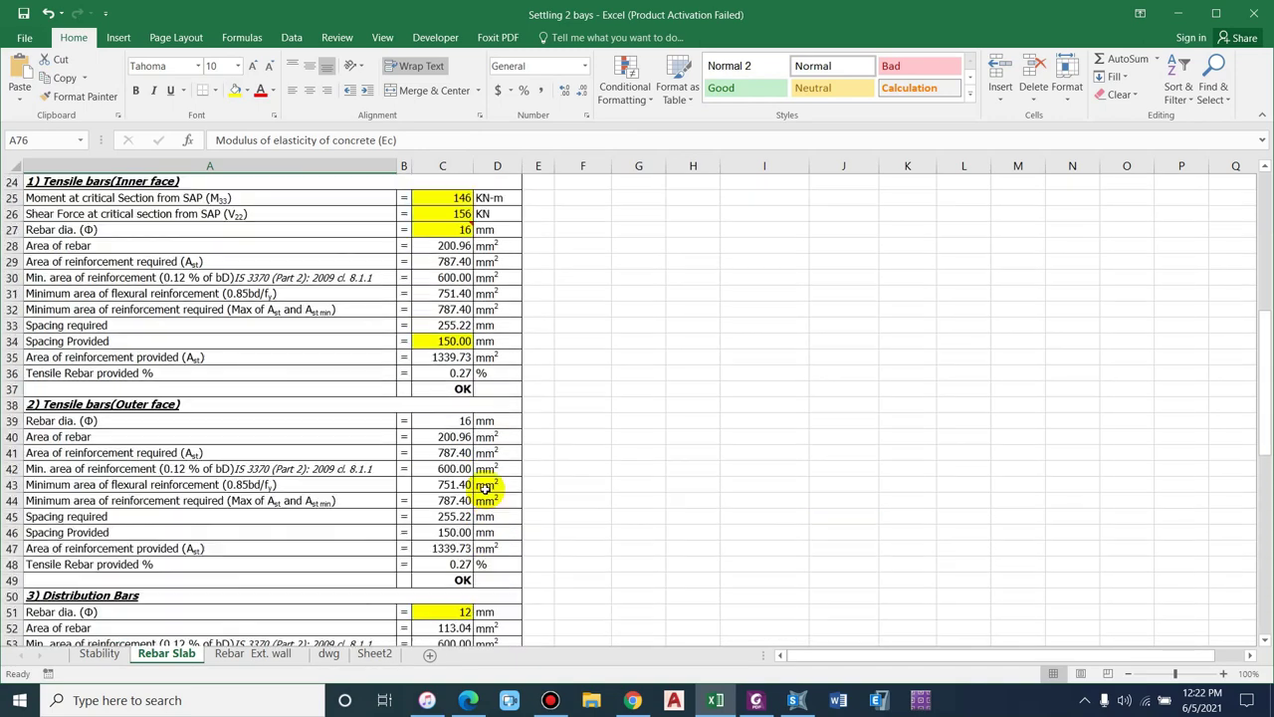
pyautogui.click(446, 386)
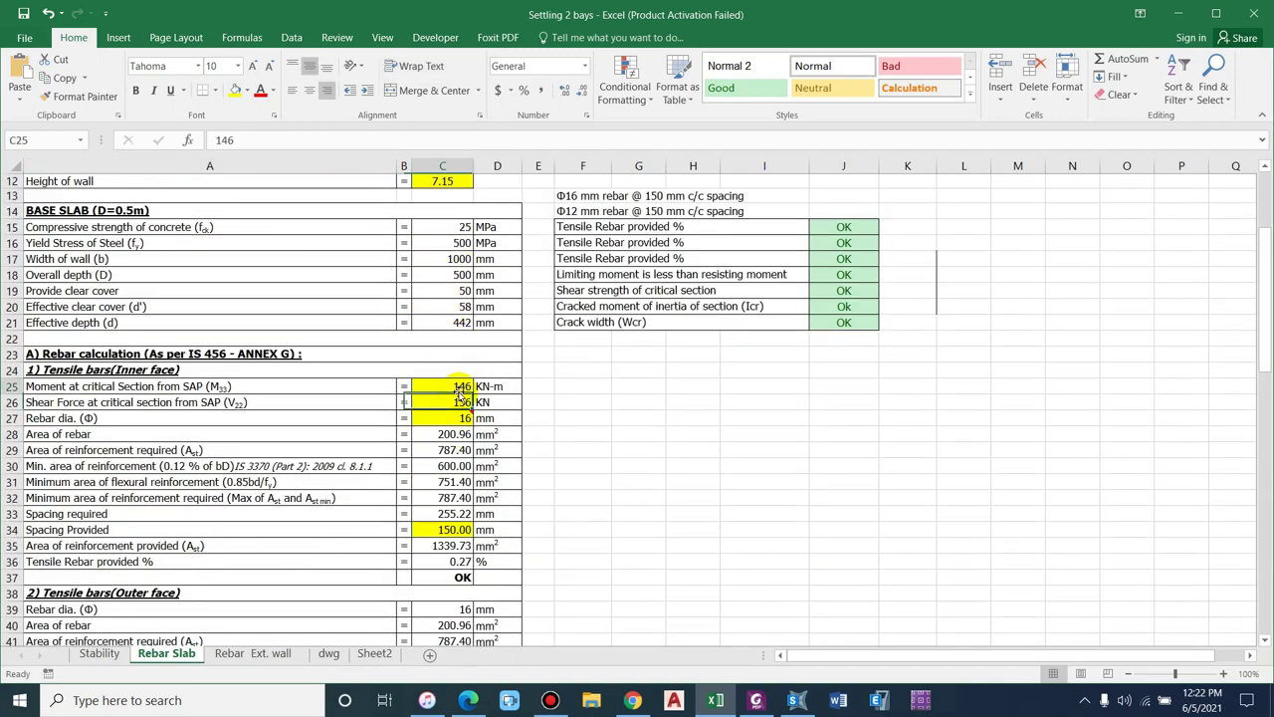
pyautogui.scroll(-16, 495, 503)
pyautogui.scroll(-3, 60, 470)
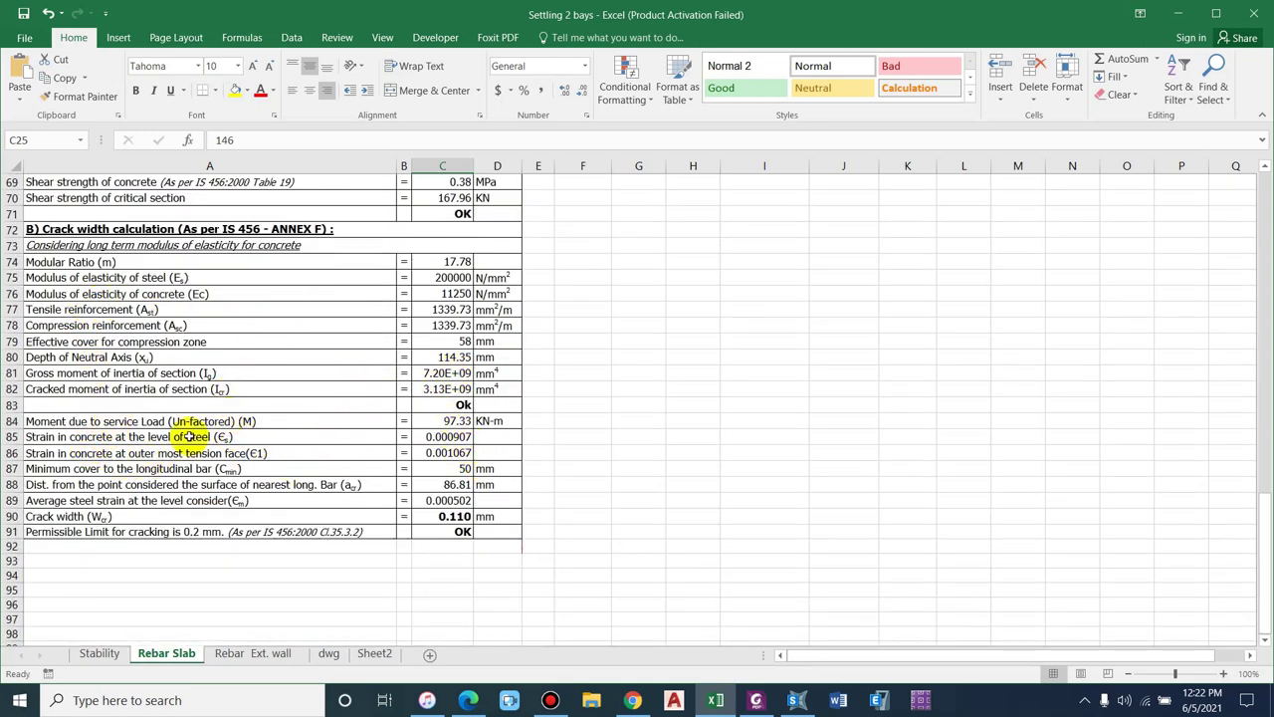
pyautogui.click(149, 421)
pyautogui.click(454, 420)
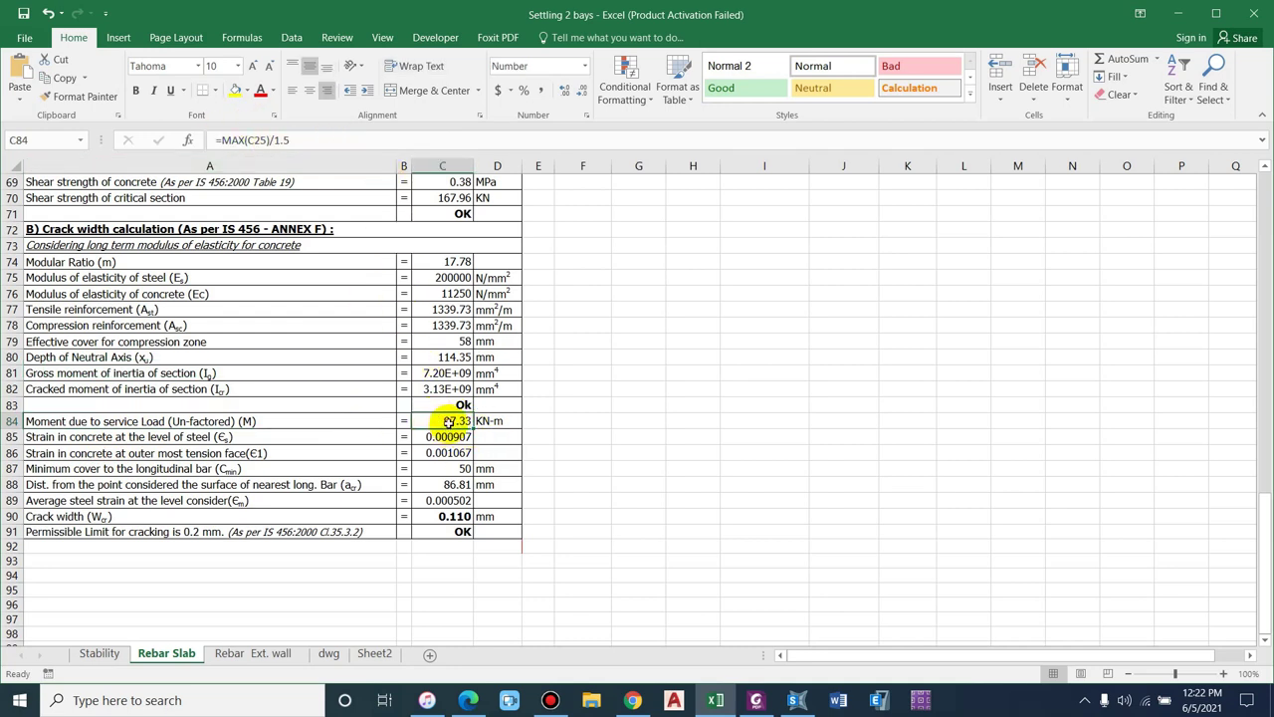
pyautogui.click(453, 516)
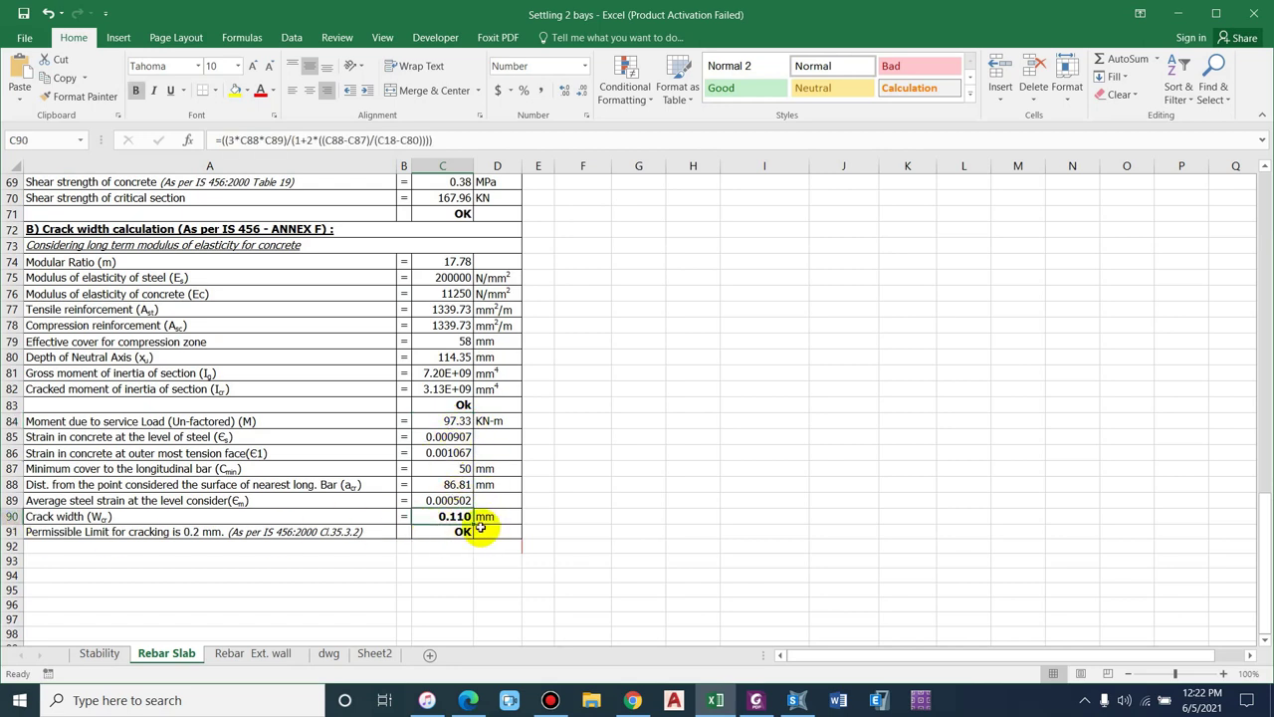
pyautogui.click(118, 532)
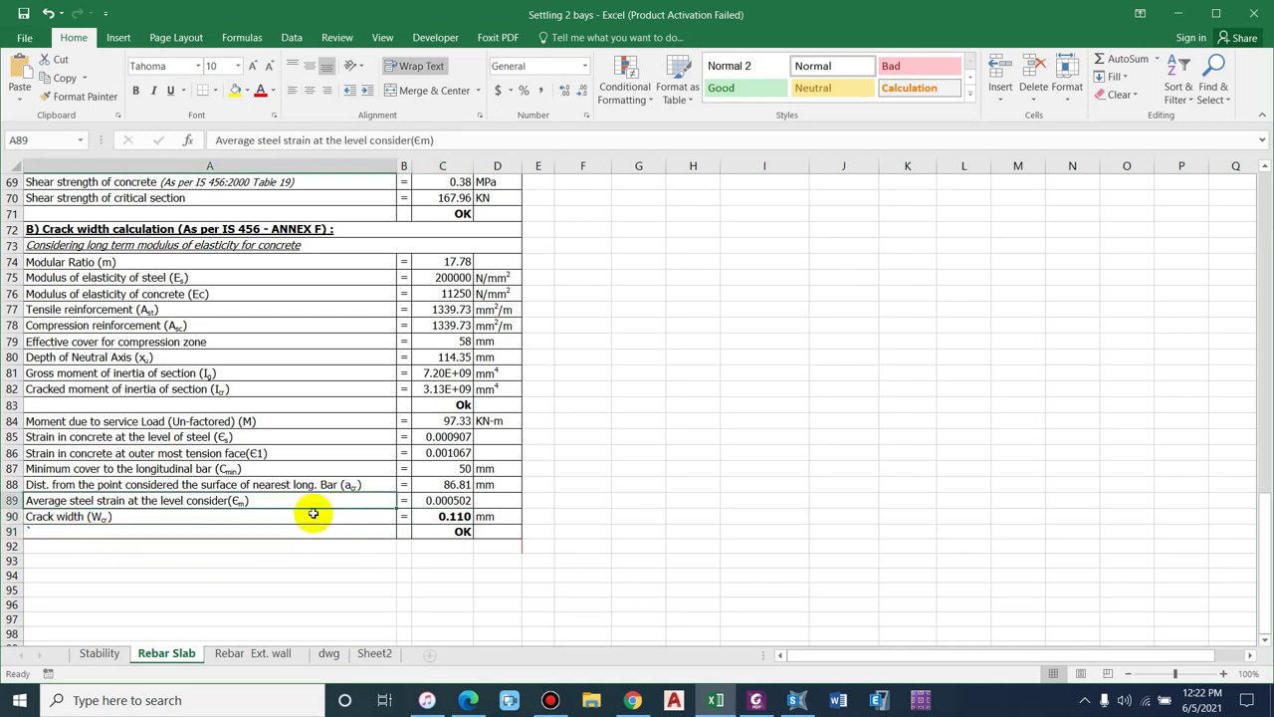
pyautogui.write('`')
pyautogui.click(256, 503)
pyautogui.hotkey('ctrl', 'z')
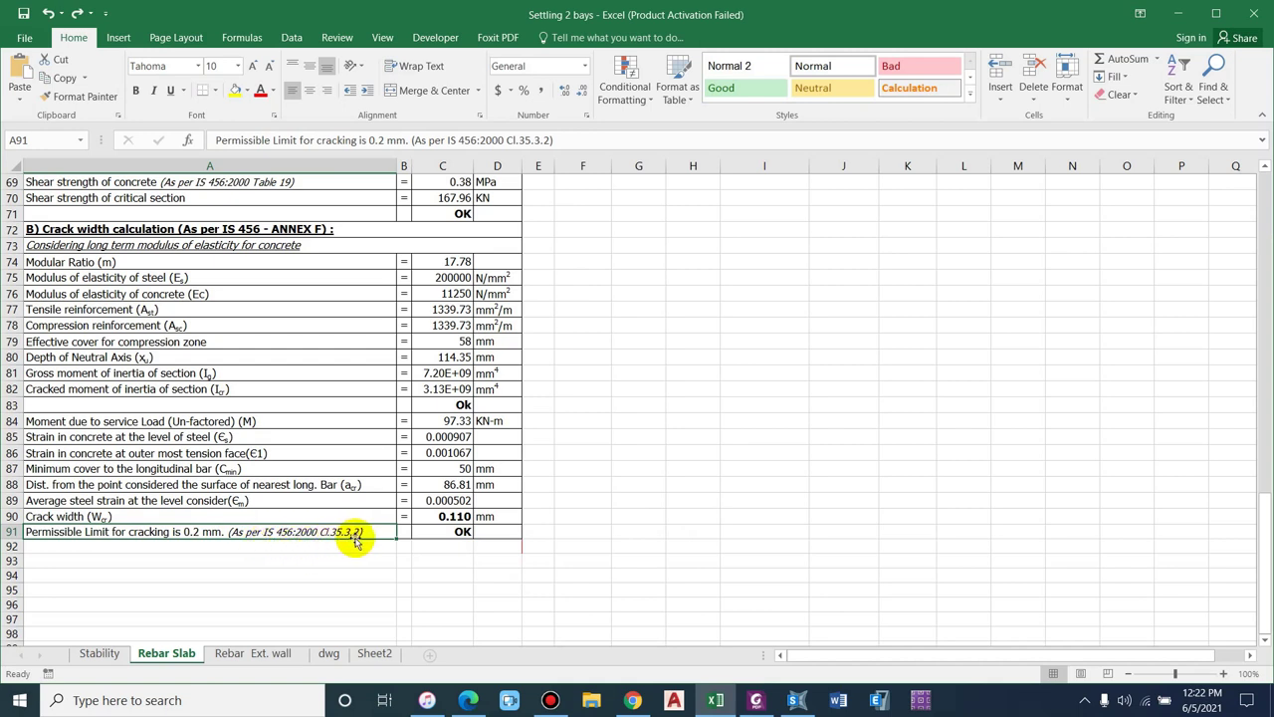
pyautogui.press('Down')
pyautogui.press('Down')
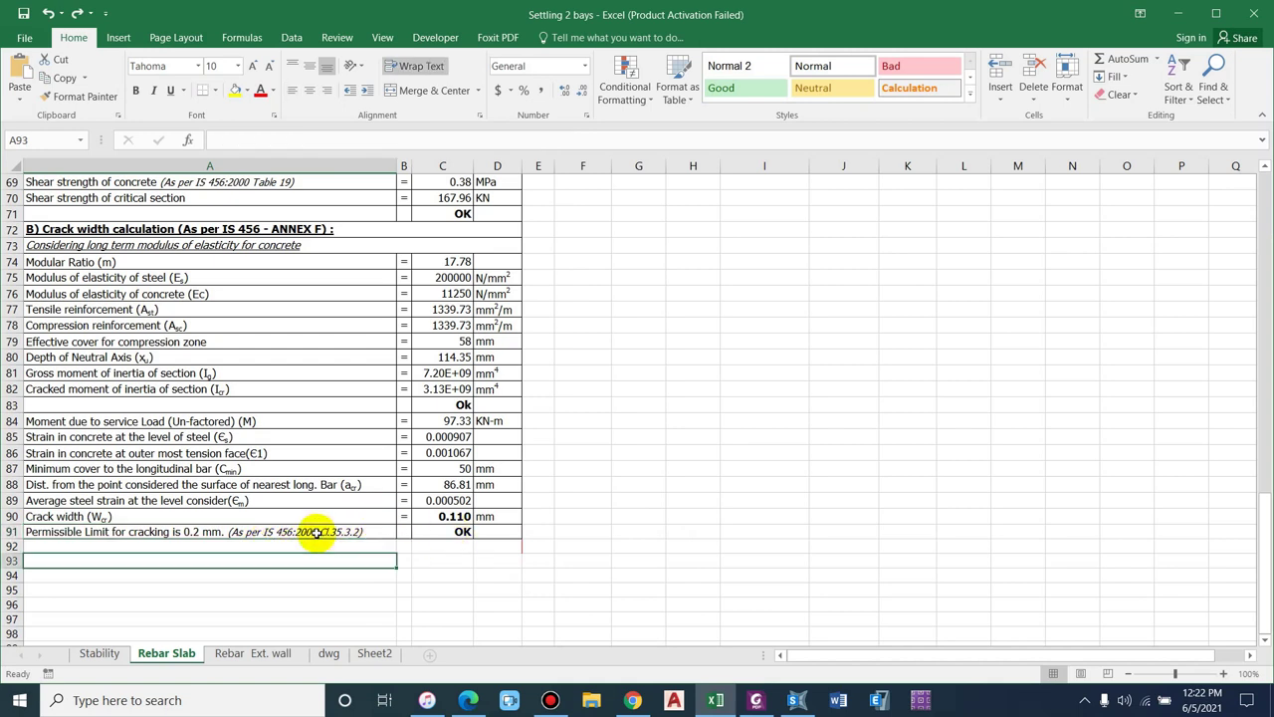
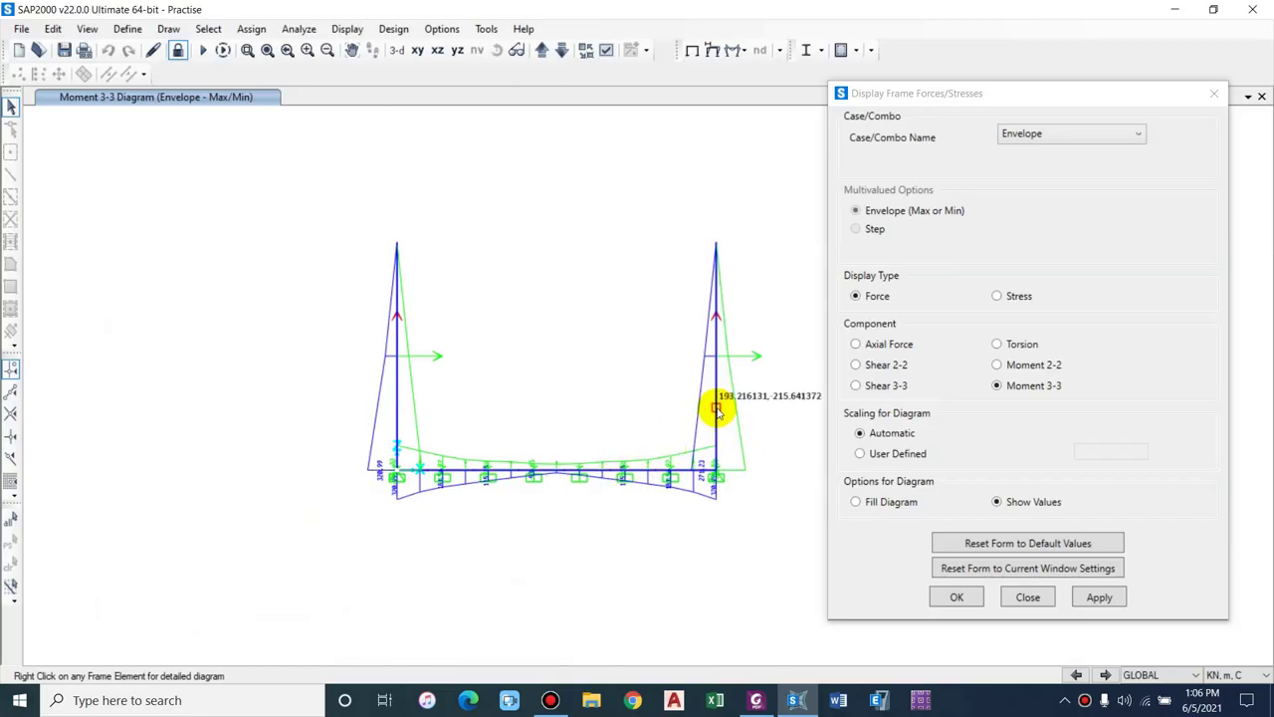
# - Inspect the Envelope shear and moment diagrams of the right wall in SAP2000, reading them at about 3.04 m along the wall
pyautogui.rightClick(717, 410)
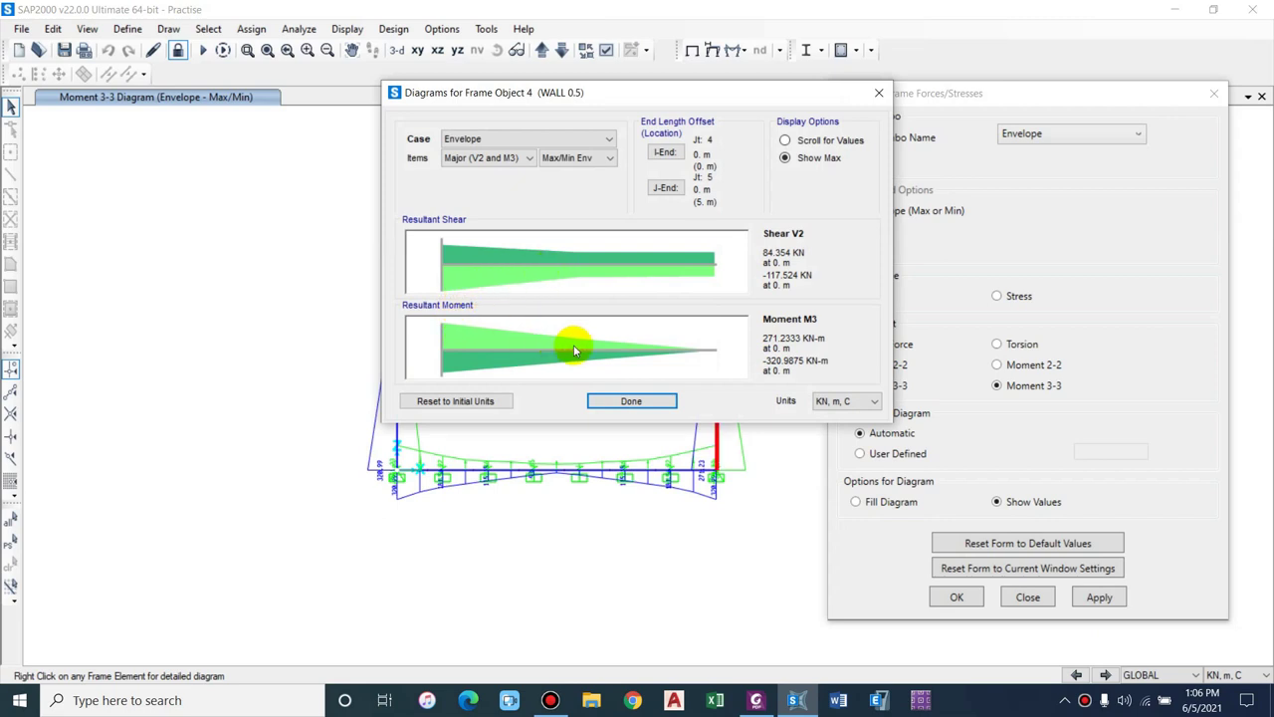
pyautogui.moveTo(719, 356)
pyautogui.mouseDown()
pyautogui.moveTo(532, 356)
pyautogui.moveTo(609, 355)
pyautogui.mouseUp()
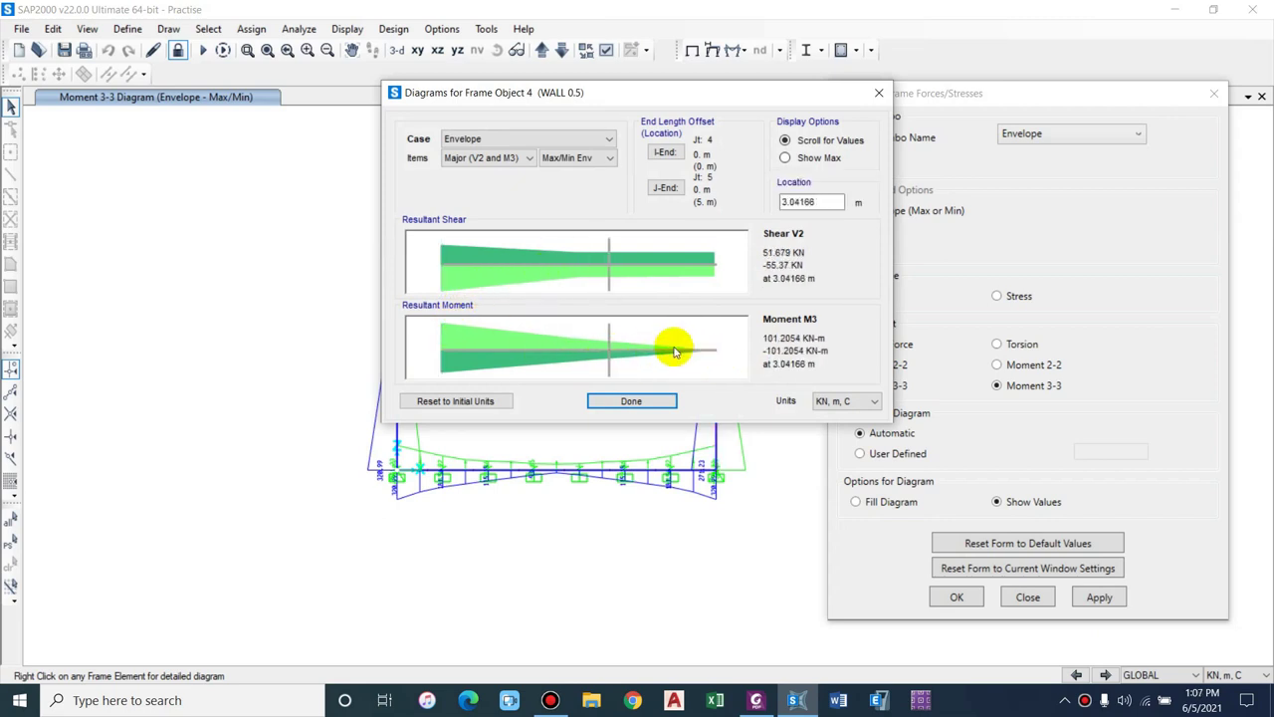
pyautogui.click(878, 93)
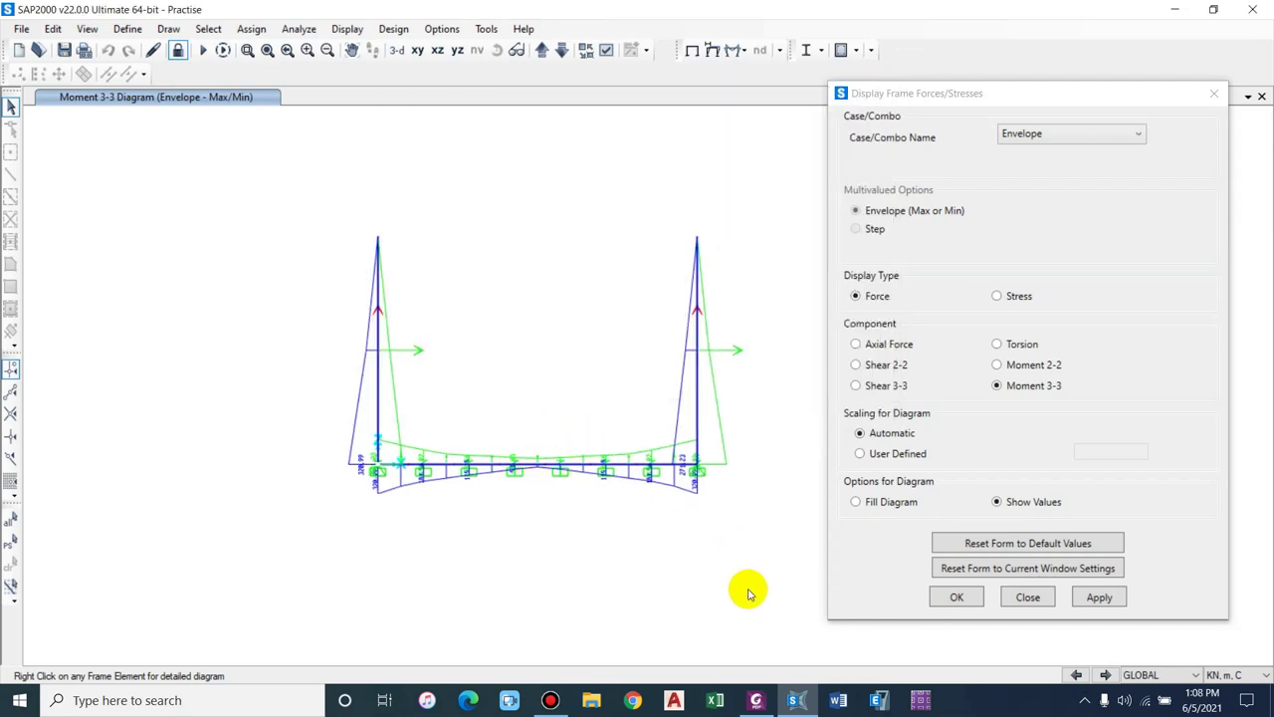
# - Read clause 32.2.3 on height-to-thickness ratio in the IS 456 PDF and calculate 5 ÷ 0.25 for the wall
pyautogui.click(756, 699)
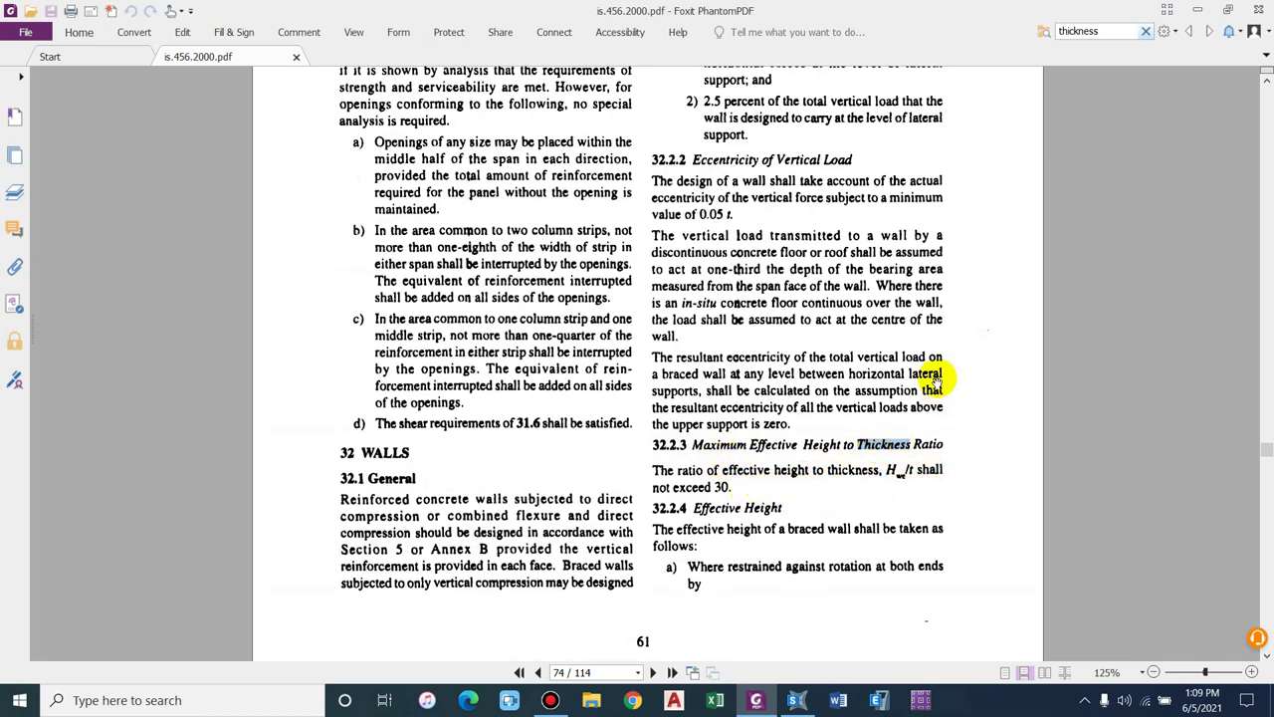
pyautogui.click(899, 470)
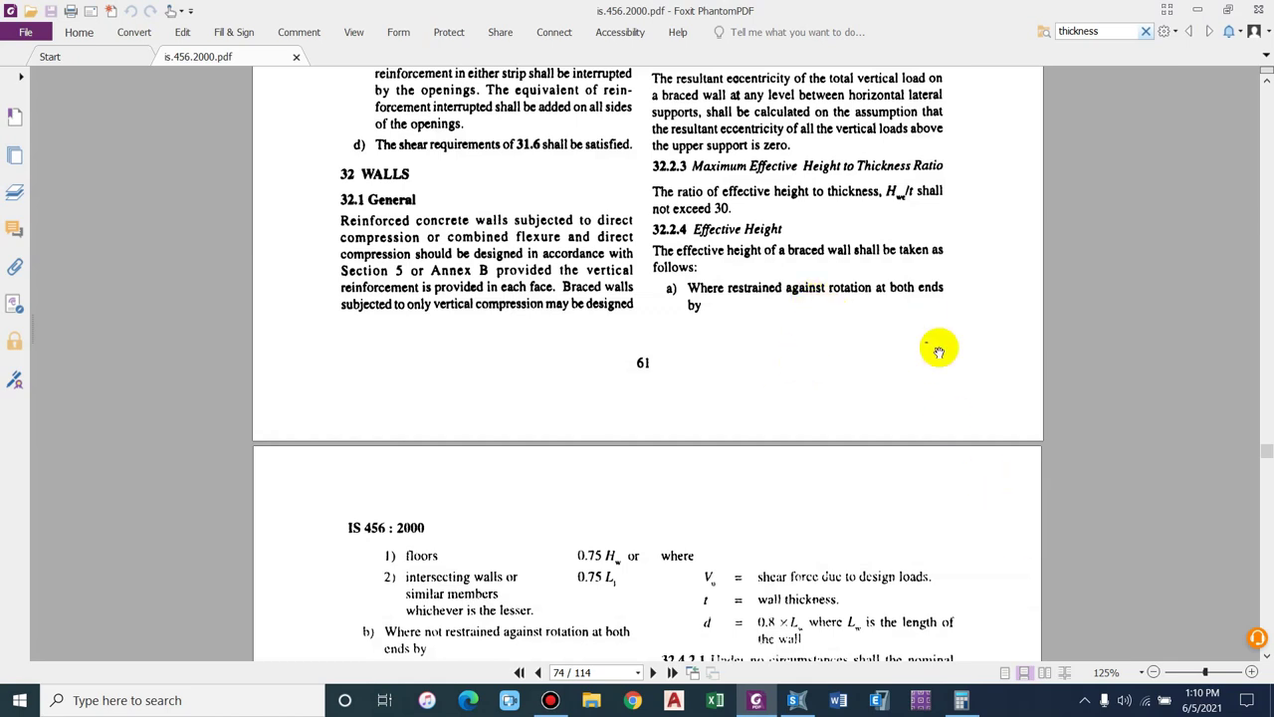
pyautogui.hotkey('alt', 'Tab')
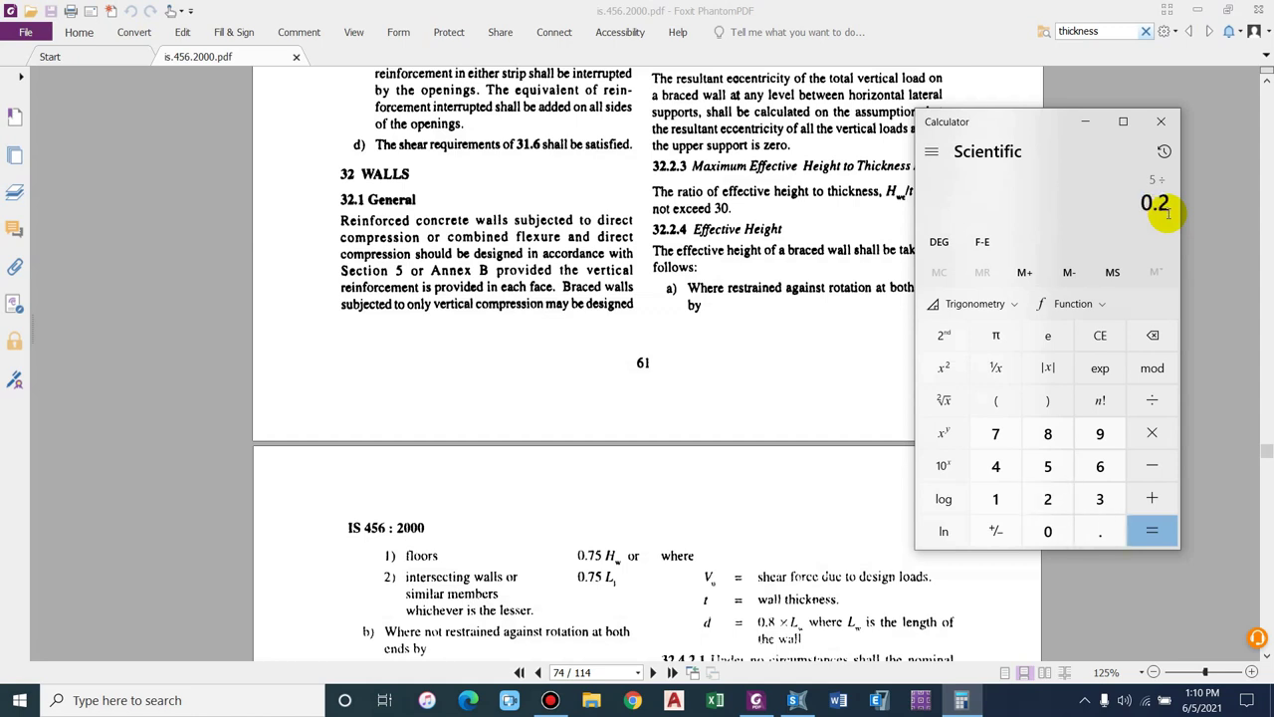
pyautogui.write('5')
pyautogui.press('Return')
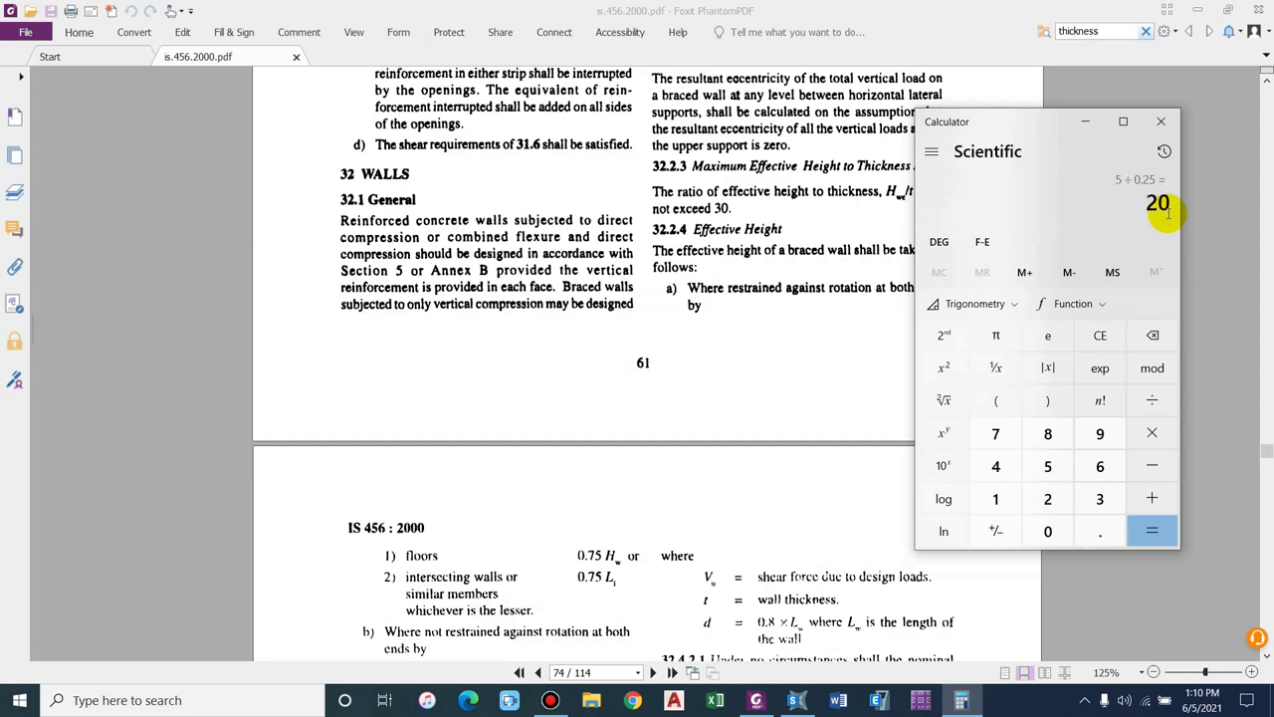
pyautogui.click(1161, 124)
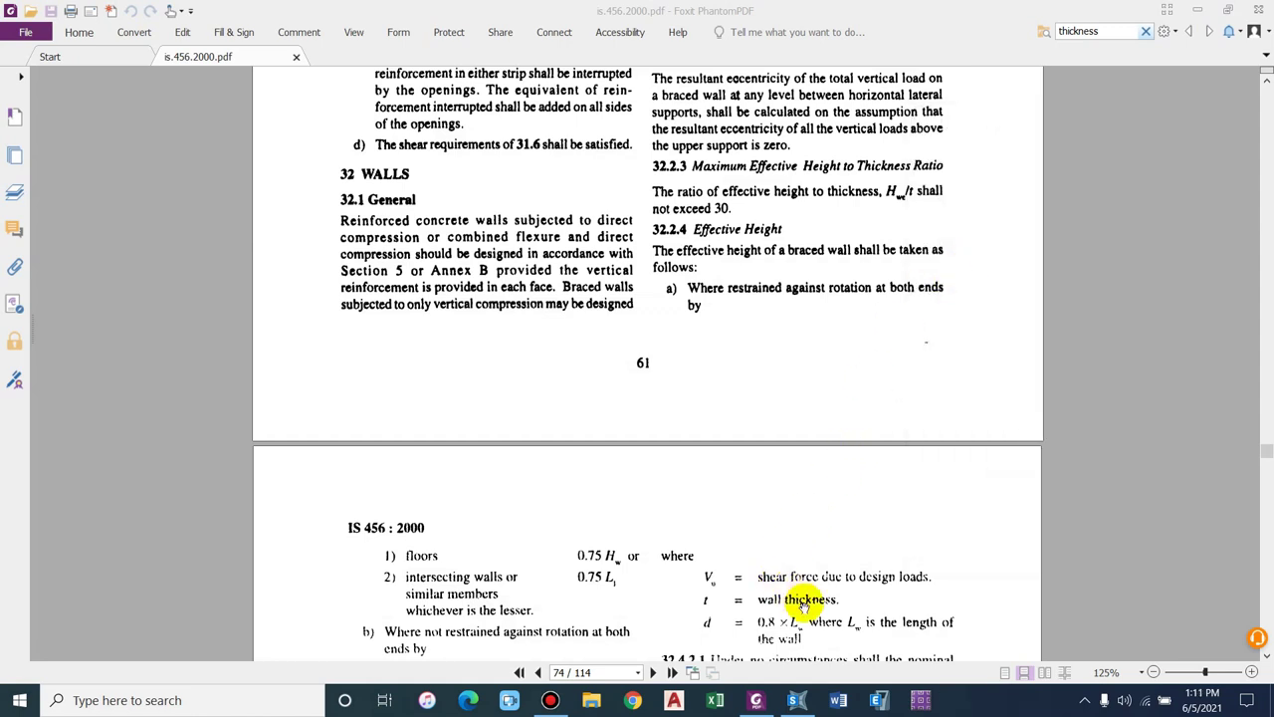
# - Switch back to SAP2000, close the frame force display settings and unlock the model, allowing the analysis results to be deleted
pyautogui.click(796, 700)
pyautogui.click(1028, 597)
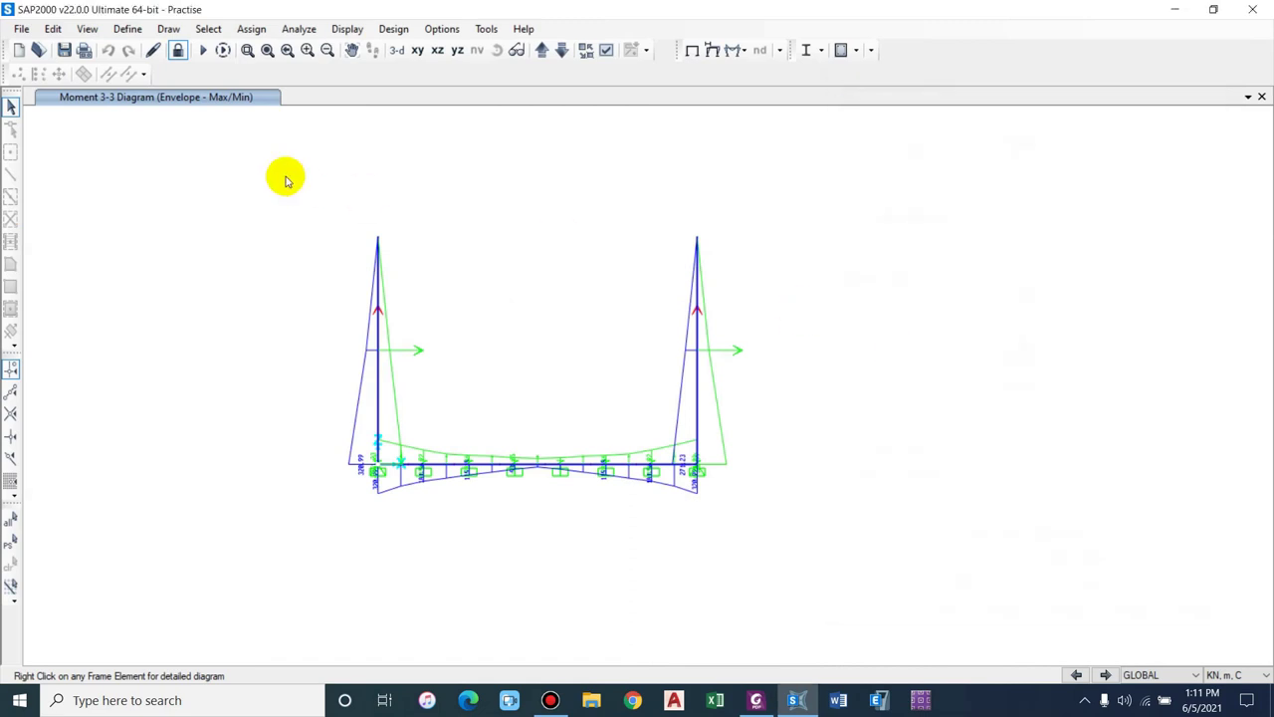
pyautogui.click(178, 50)
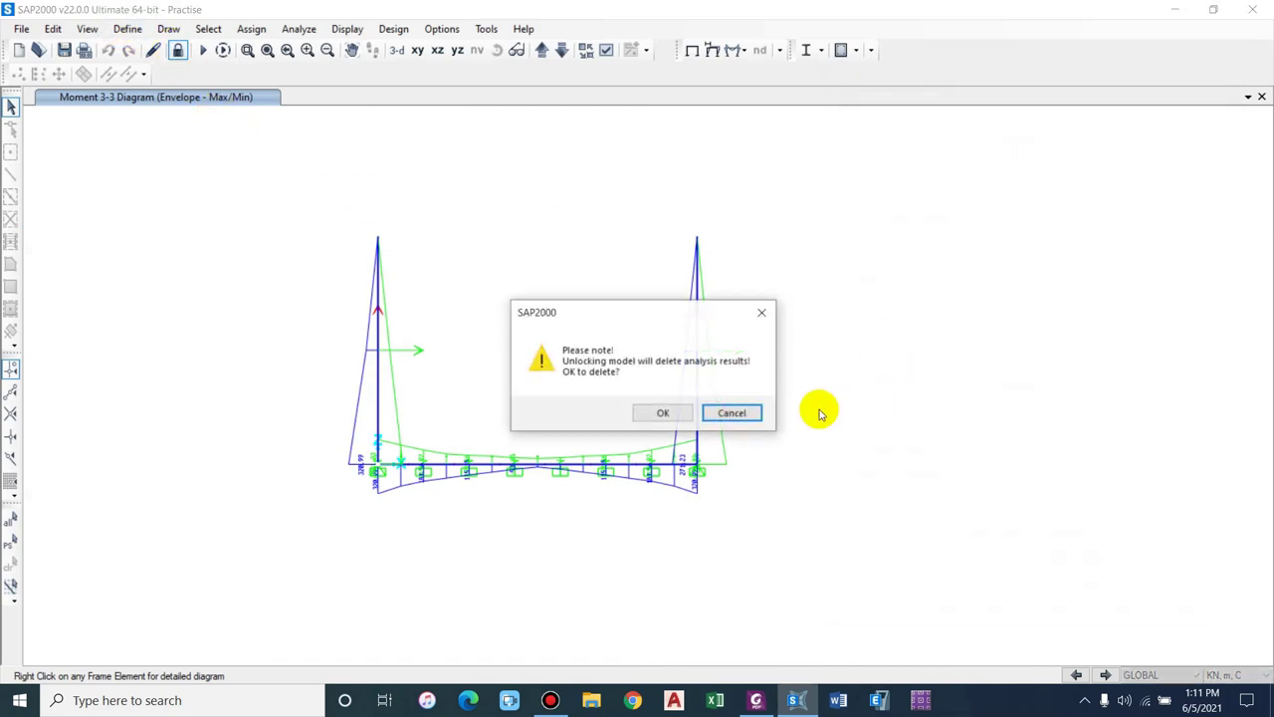
pyautogui.click(663, 412)
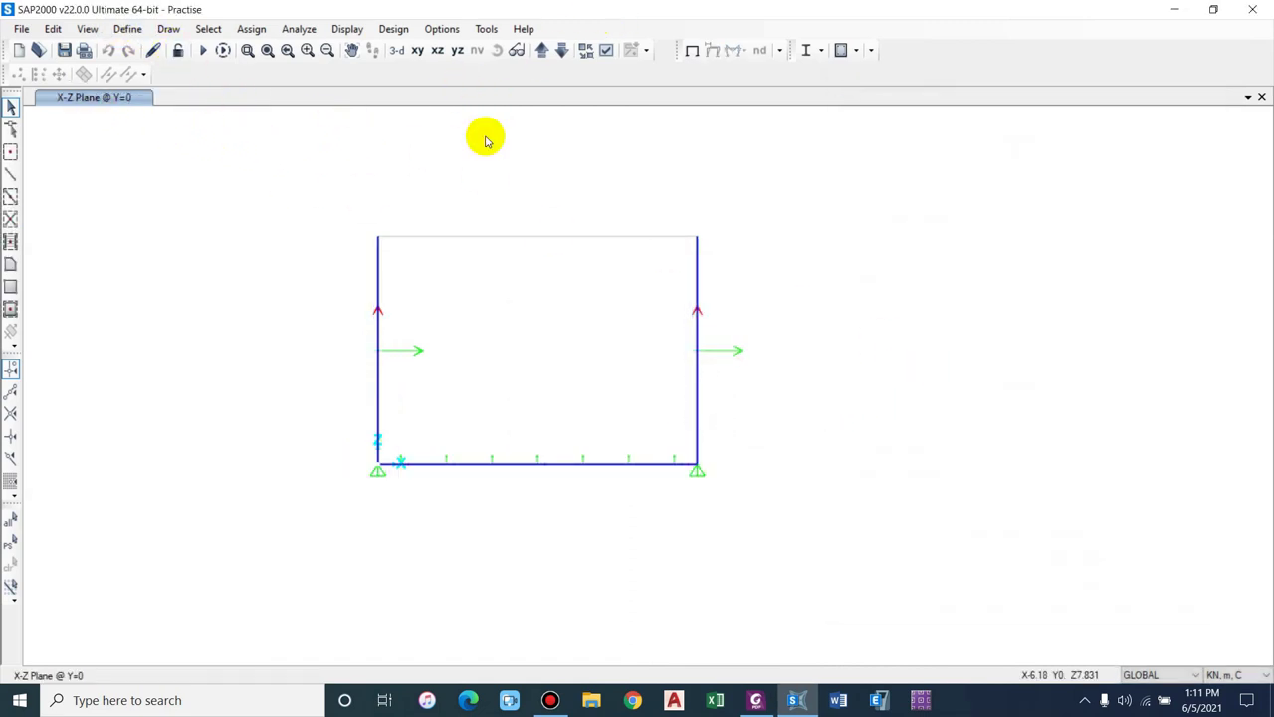
# - Add a copy of the WALL 0.5 frame section with a depth of 0.25 m and name it wall 0.25
pyautogui.click(127, 28)
pyautogui.moveTo(199, 77)
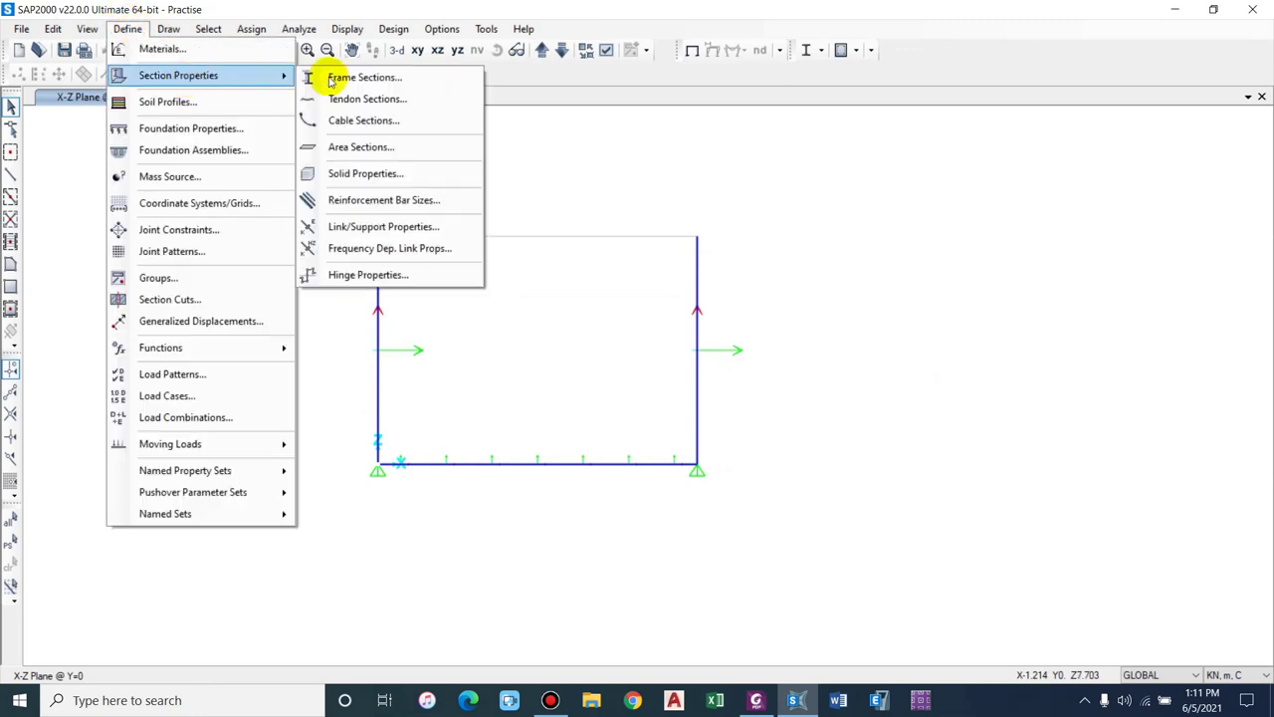
pyautogui.click(328, 77)
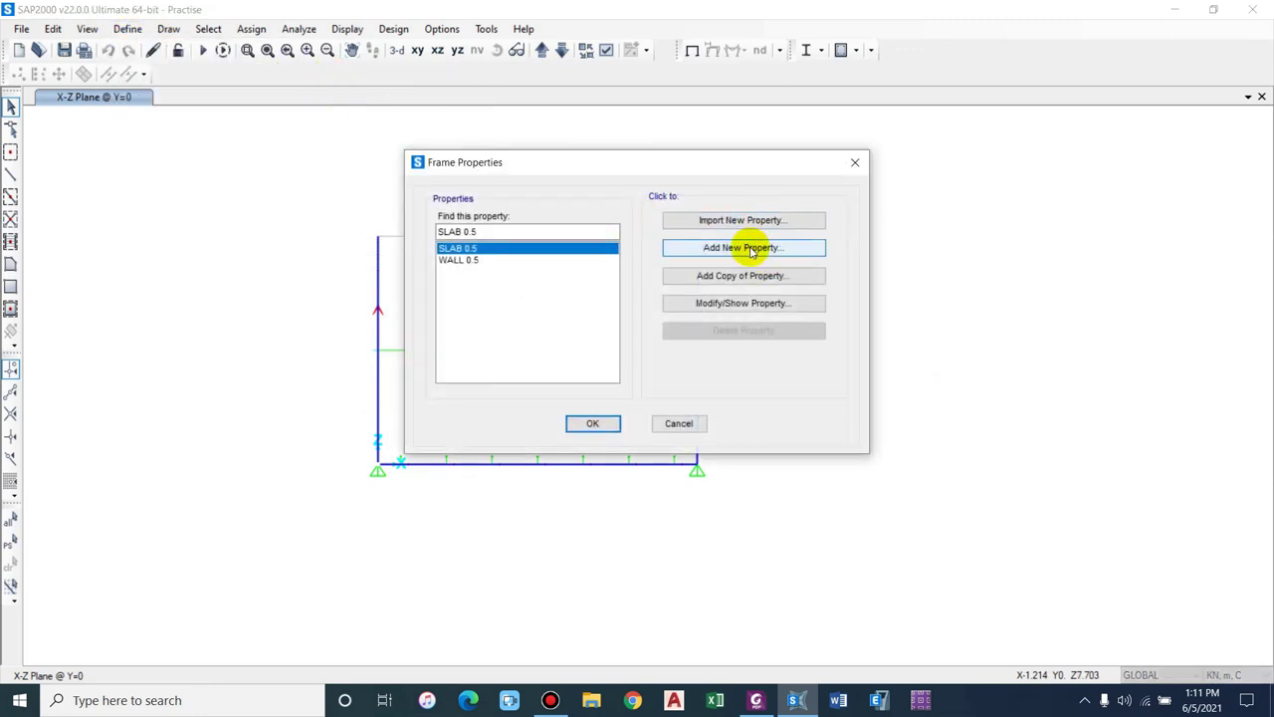
pyautogui.click(781, 248)
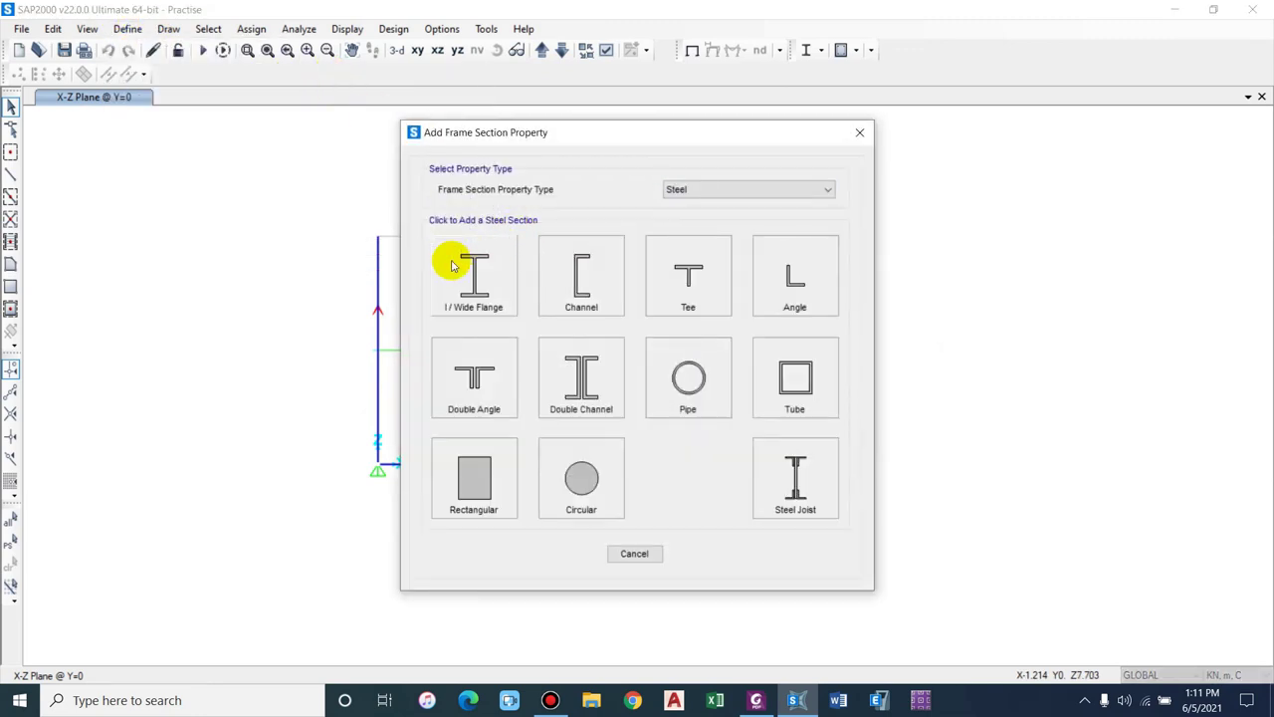
pyautogui.click(636, 552)
pyautogui.click(459, 259)
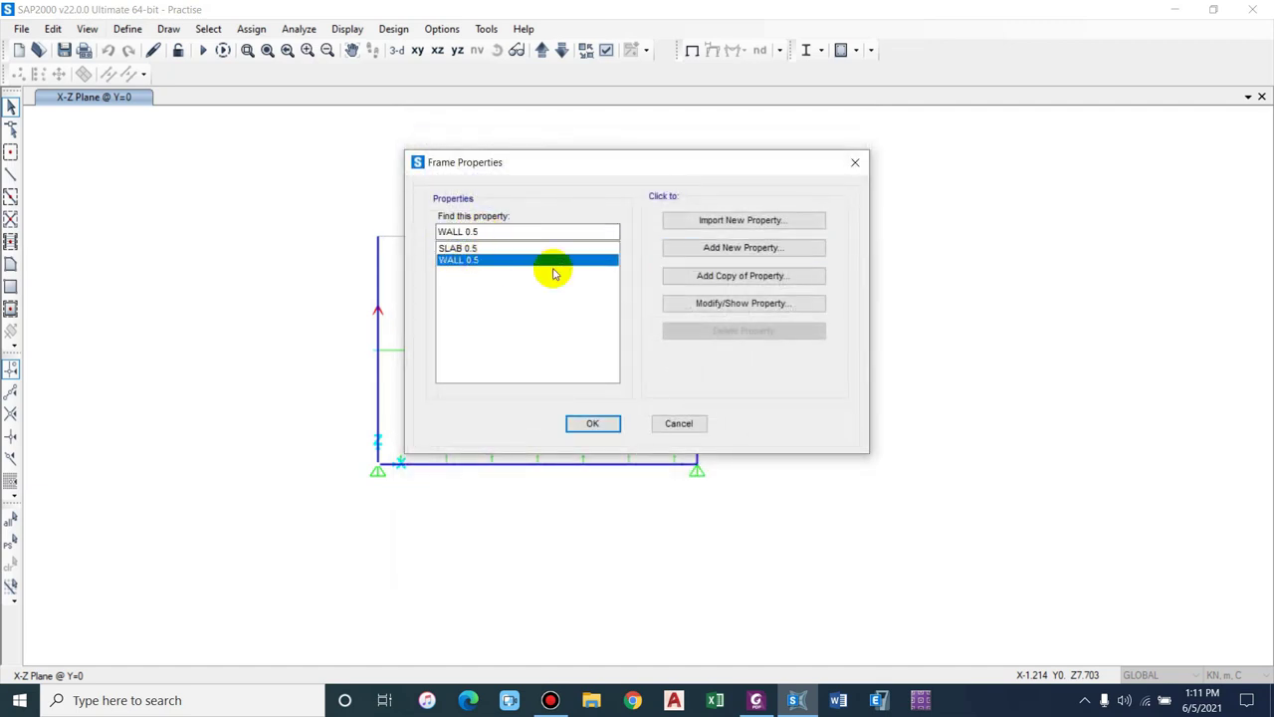
pyautogui.click(727, 275)
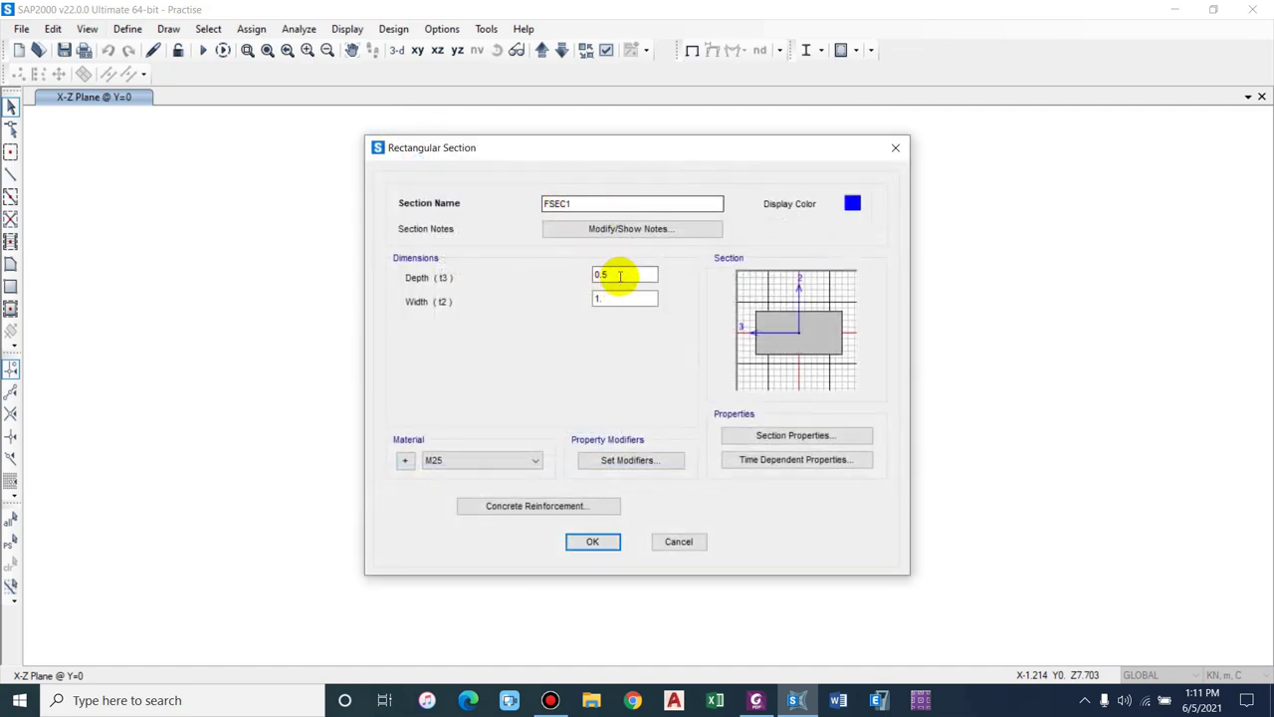
pyautogui.write('25')
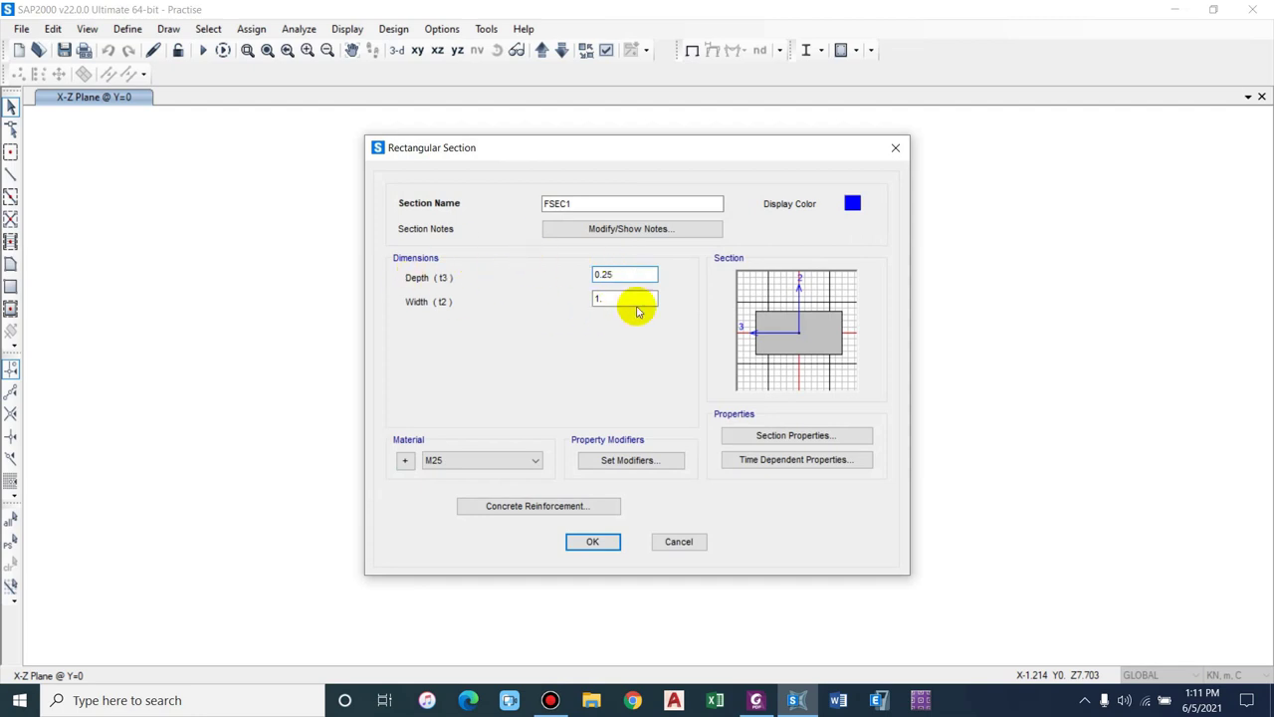
pyautogui.click(593, 541)
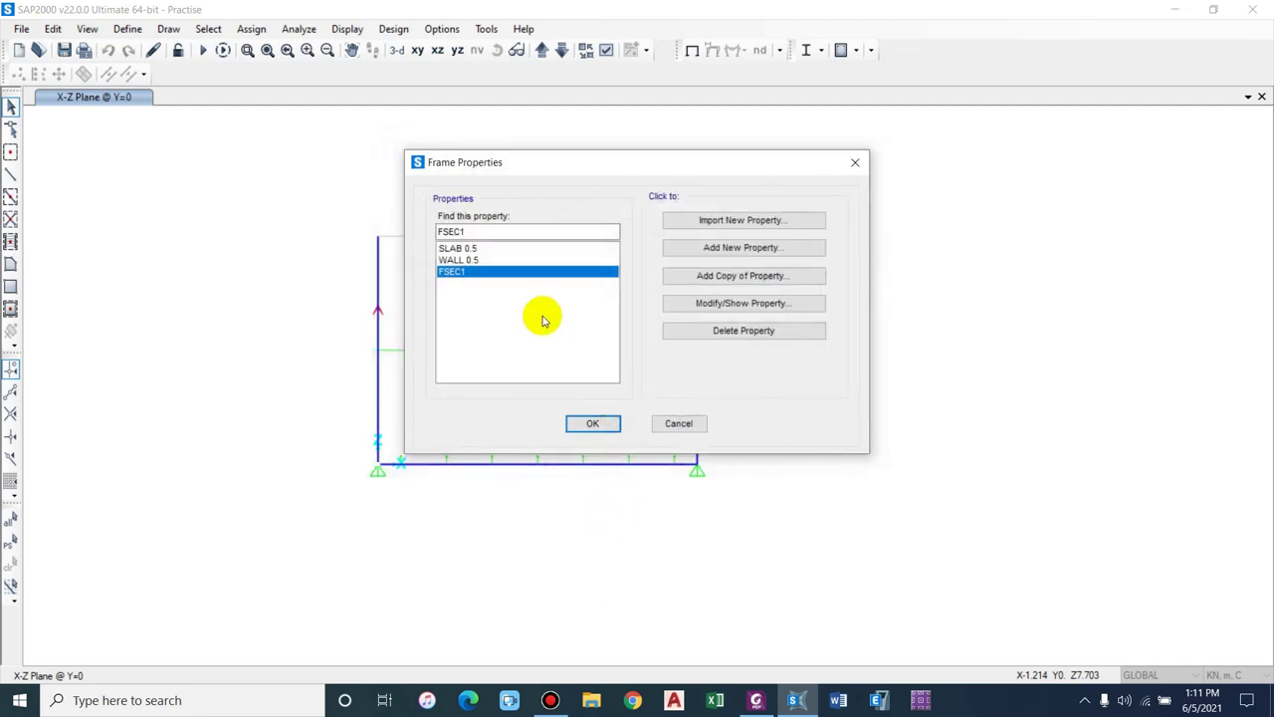
pyautogui.click(721, 303)
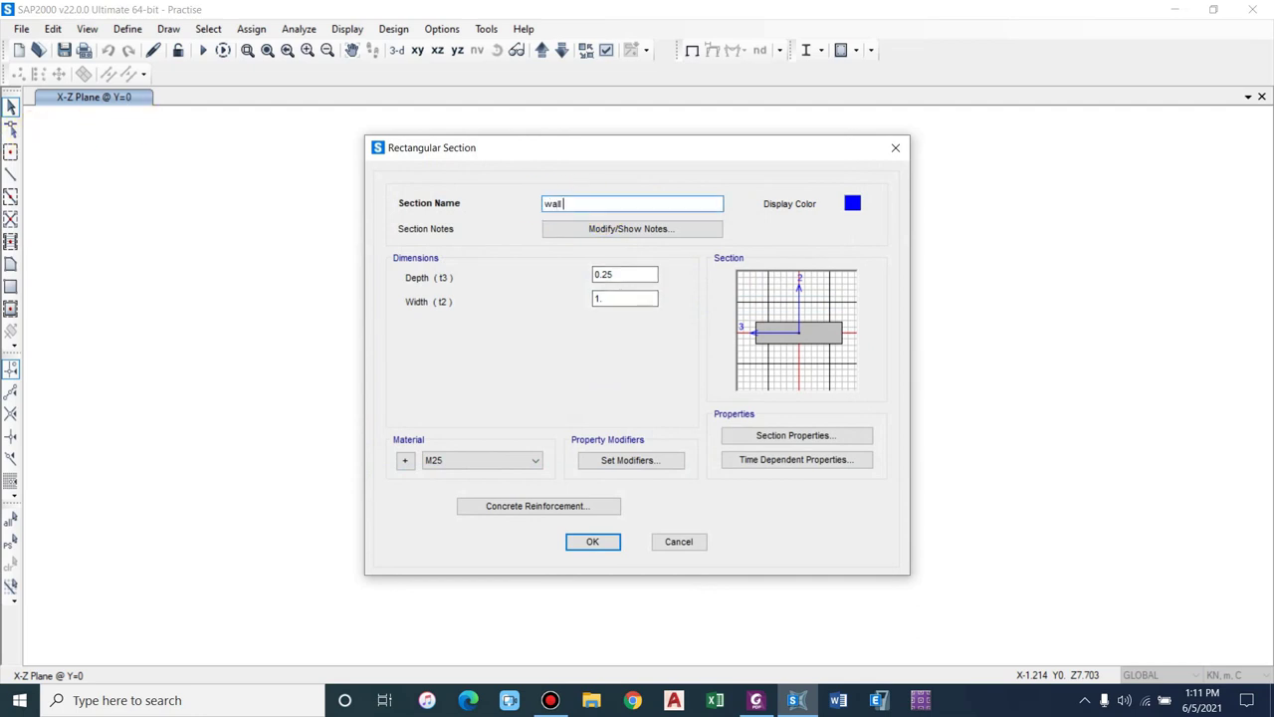
pyautogui.click(580, 541)
# - Add a new nonprismatic frame section named Tapered 0.5-0.25
pyautogui.click(483, 272)
pyautogui.moveTo(522, 164); pyautogui.dragTo(889, 167)
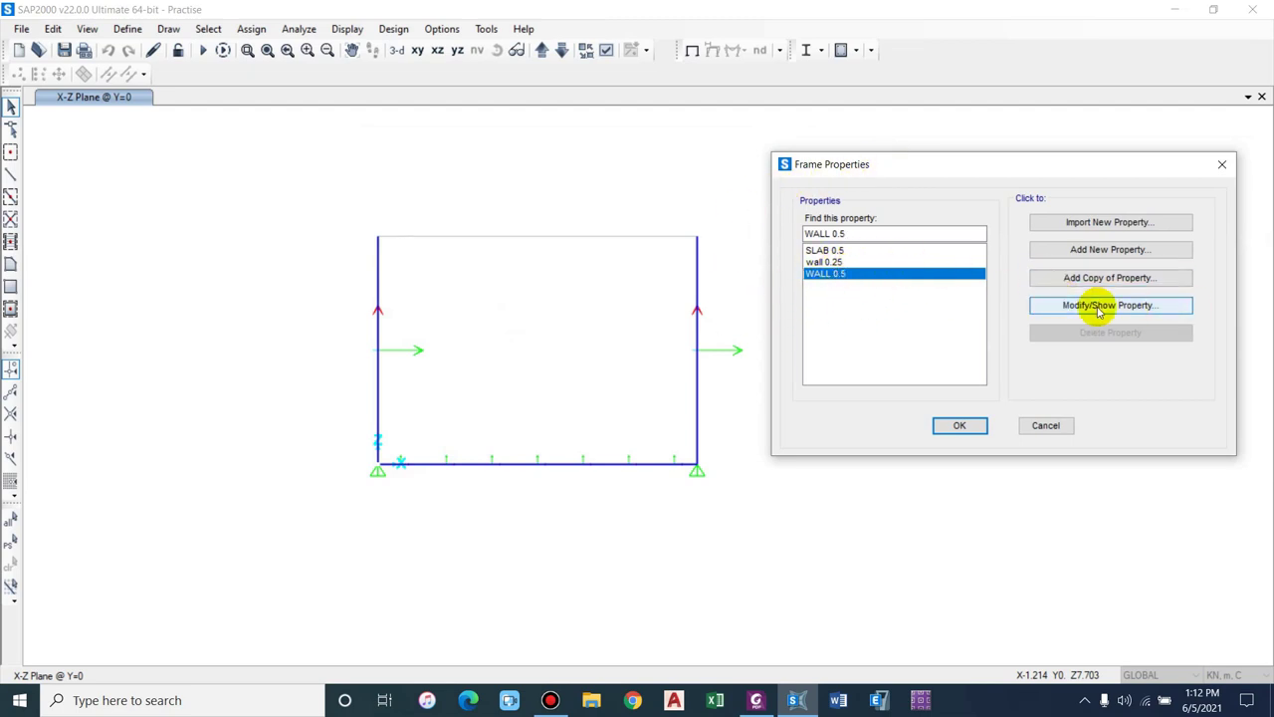
pyautogui.click(1096, 256)
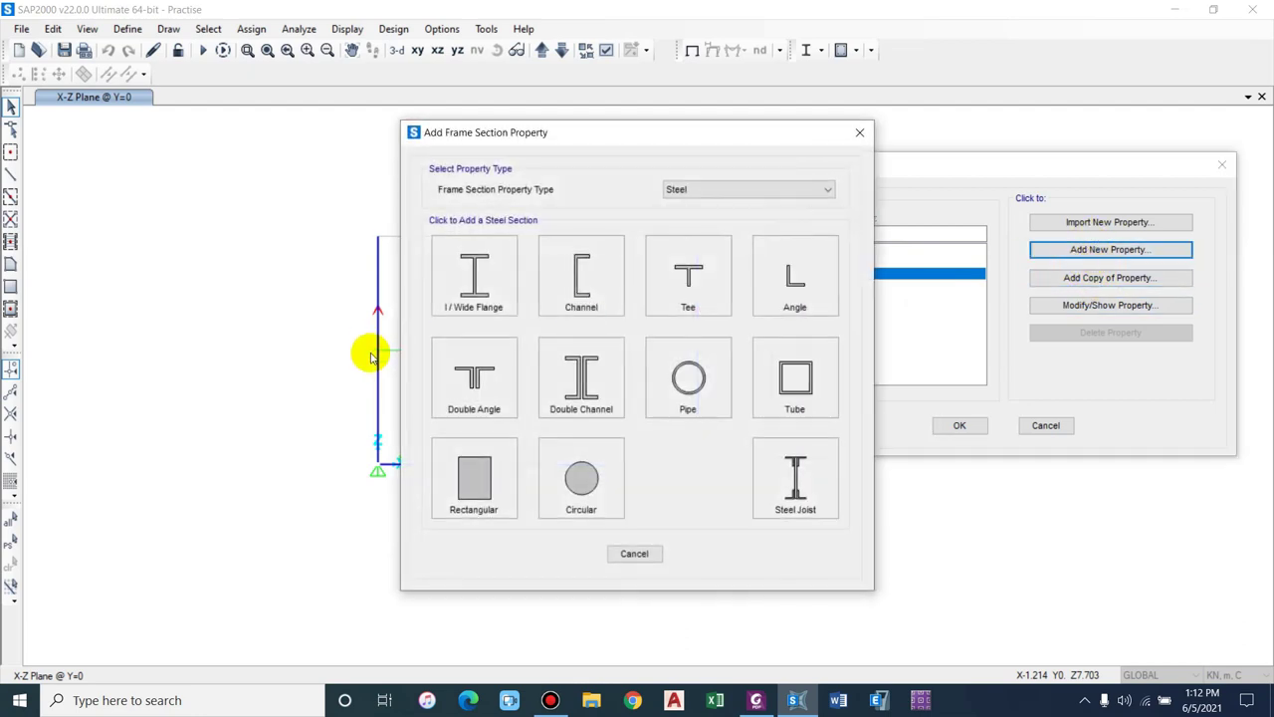
pyautogui.click(717, 189)
pyautogui.click(696, 254)
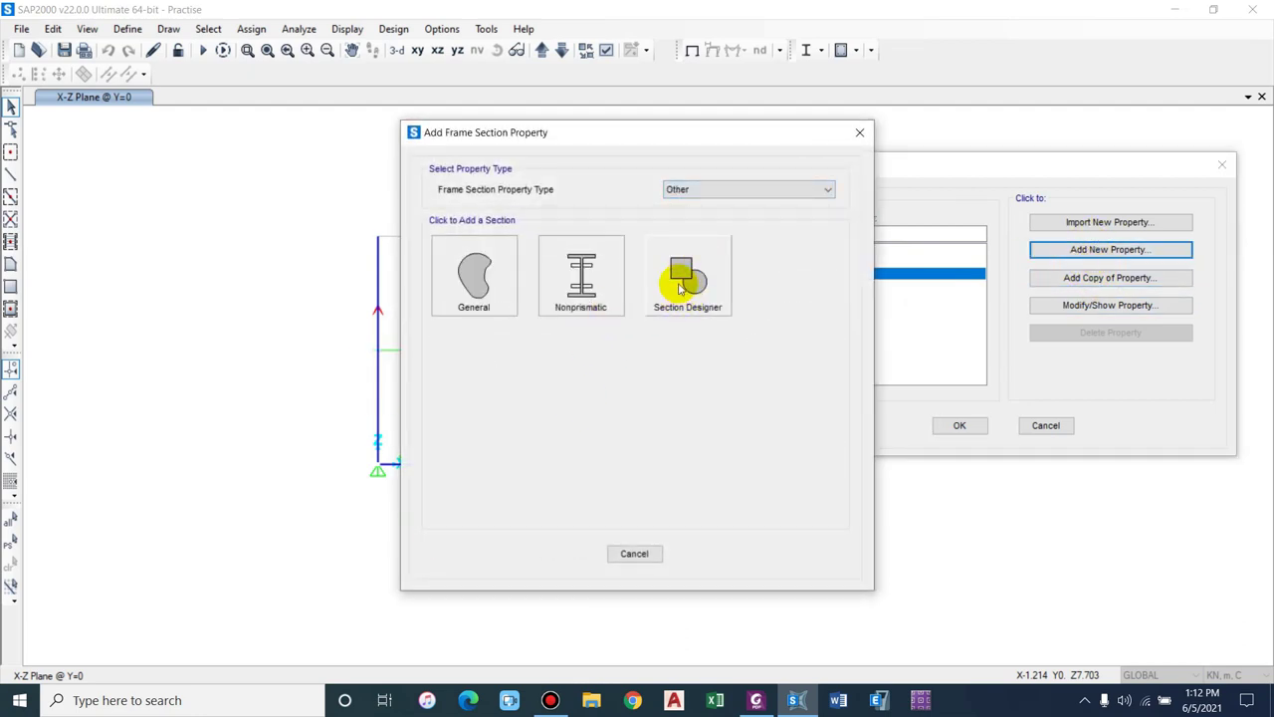
pyautogui.click(580, 281)
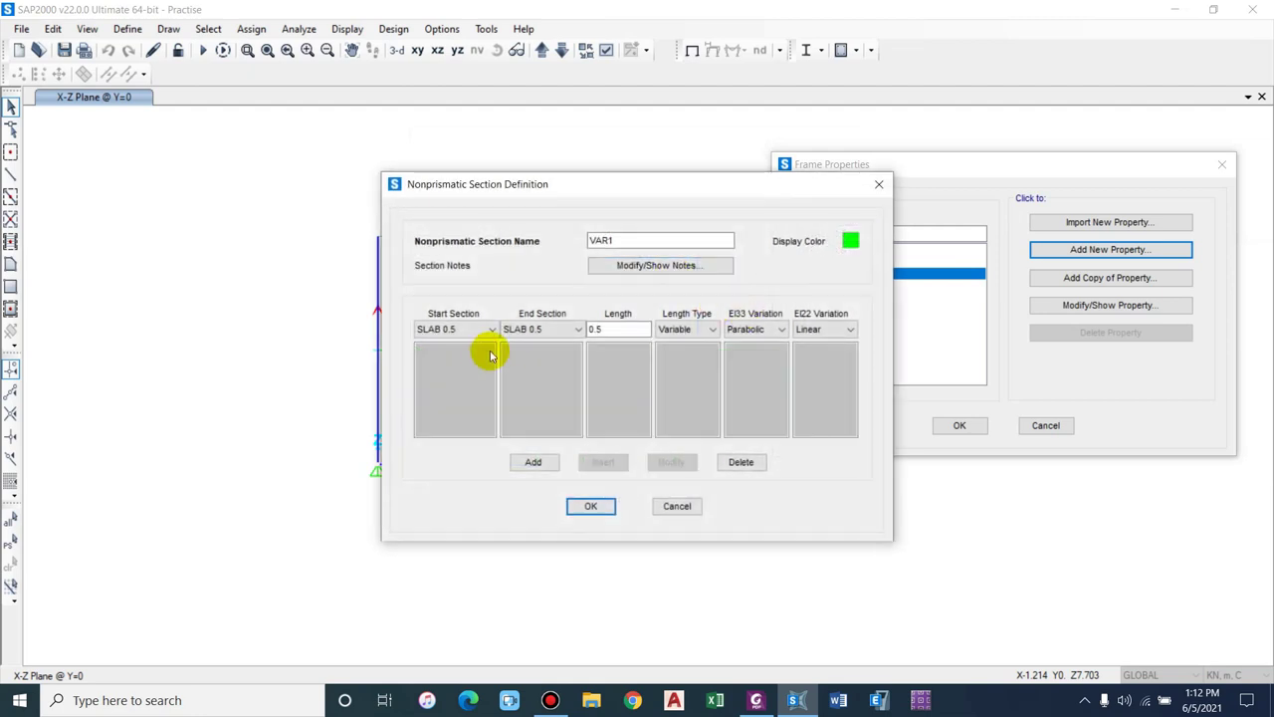
pyautogui.doubleClick(603, 239)
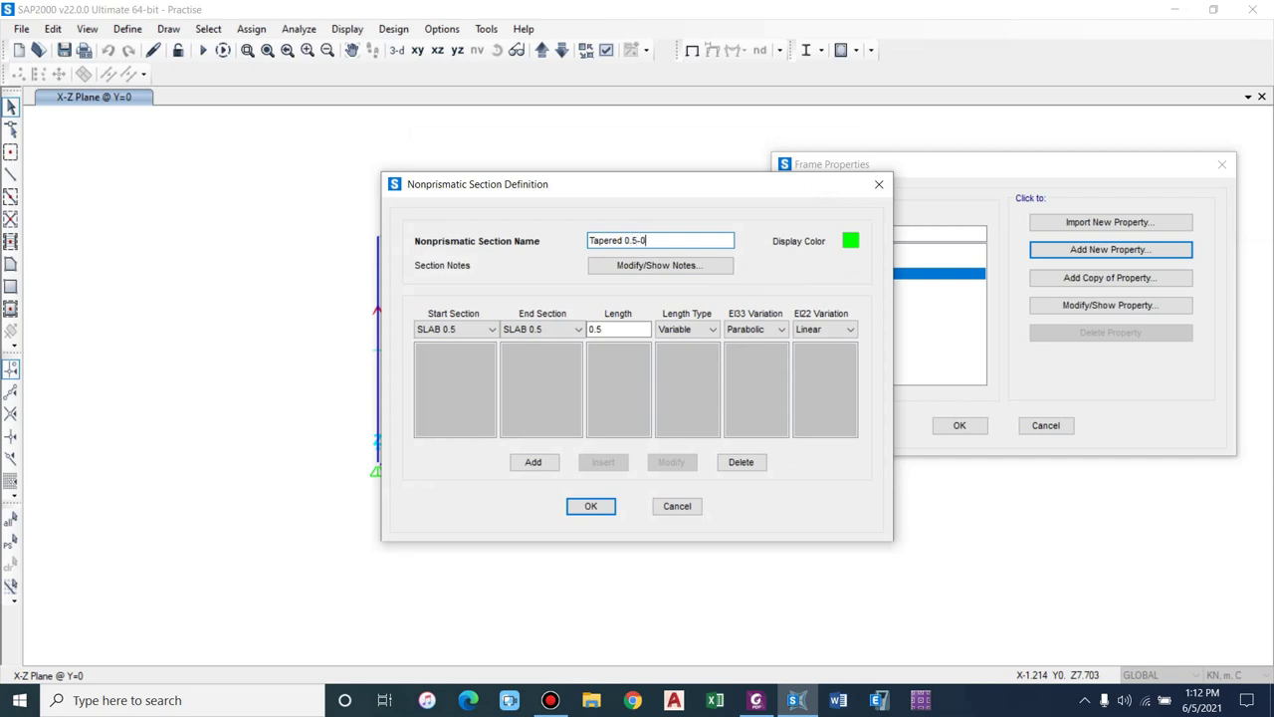
# - Set the tapered section's start section to WALL 0.5 and its end section to wall 0.25
pyautogui.click(480, 331)
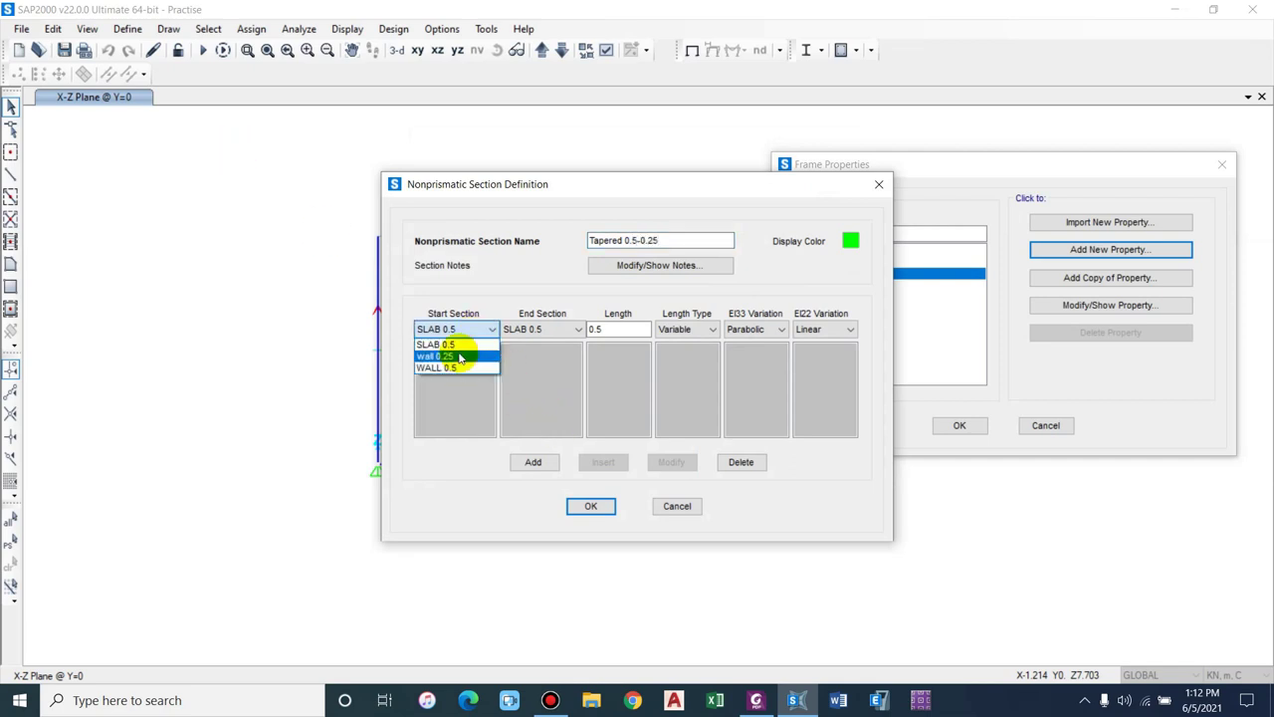
pyautogui.click(438, 343)
pyautogui.moveTo(477, 185); pyautogui.dragTo(627, 170)
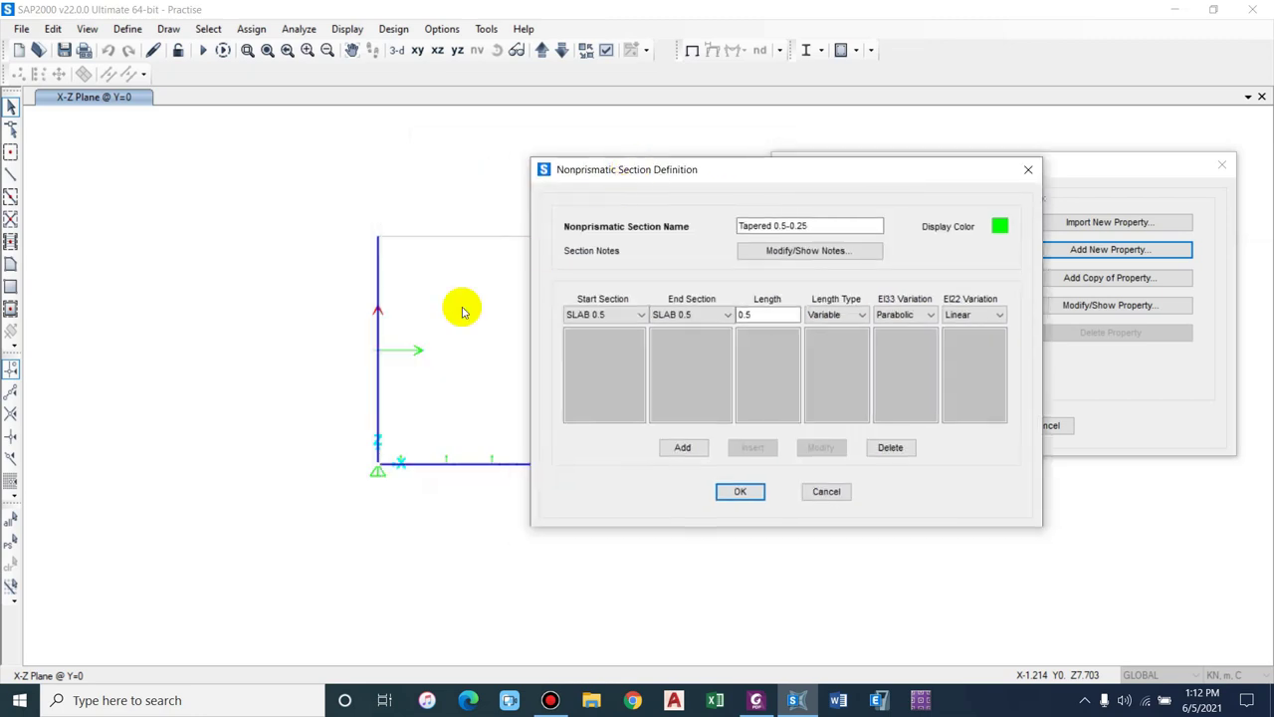
pyautogui.click(595, 315)
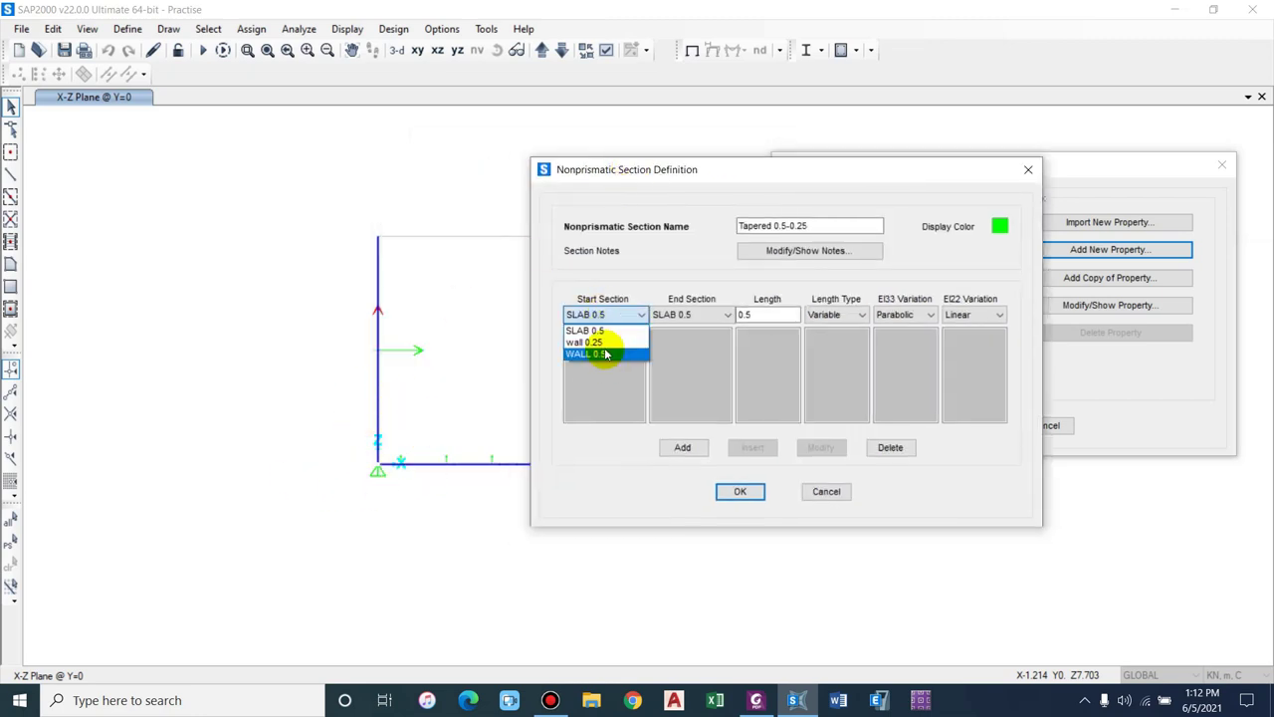
pyautogui.click(590, 353)
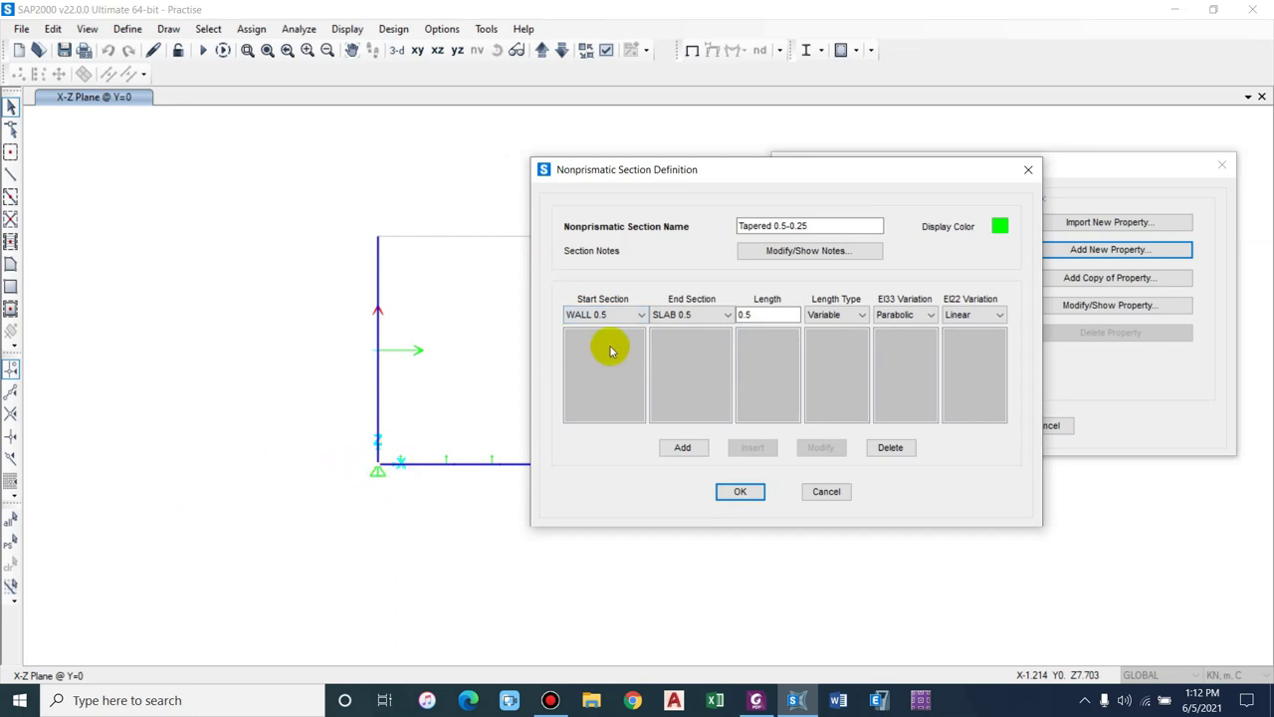
pyautogui.click(711, 315)
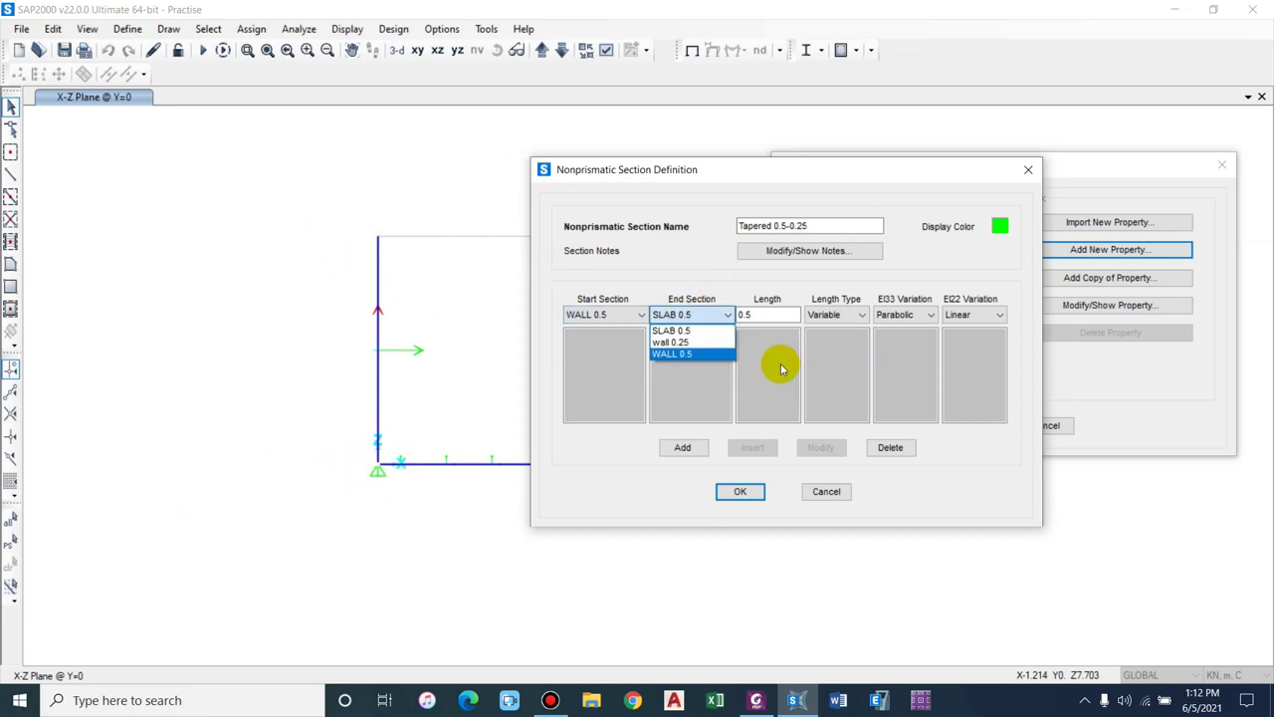
pyautogui.click(687, 341)
# - Try the Absolute length type for the tapered segment and return it to Variable with the 0.5 length kept
pyautogui.click(742, 314)
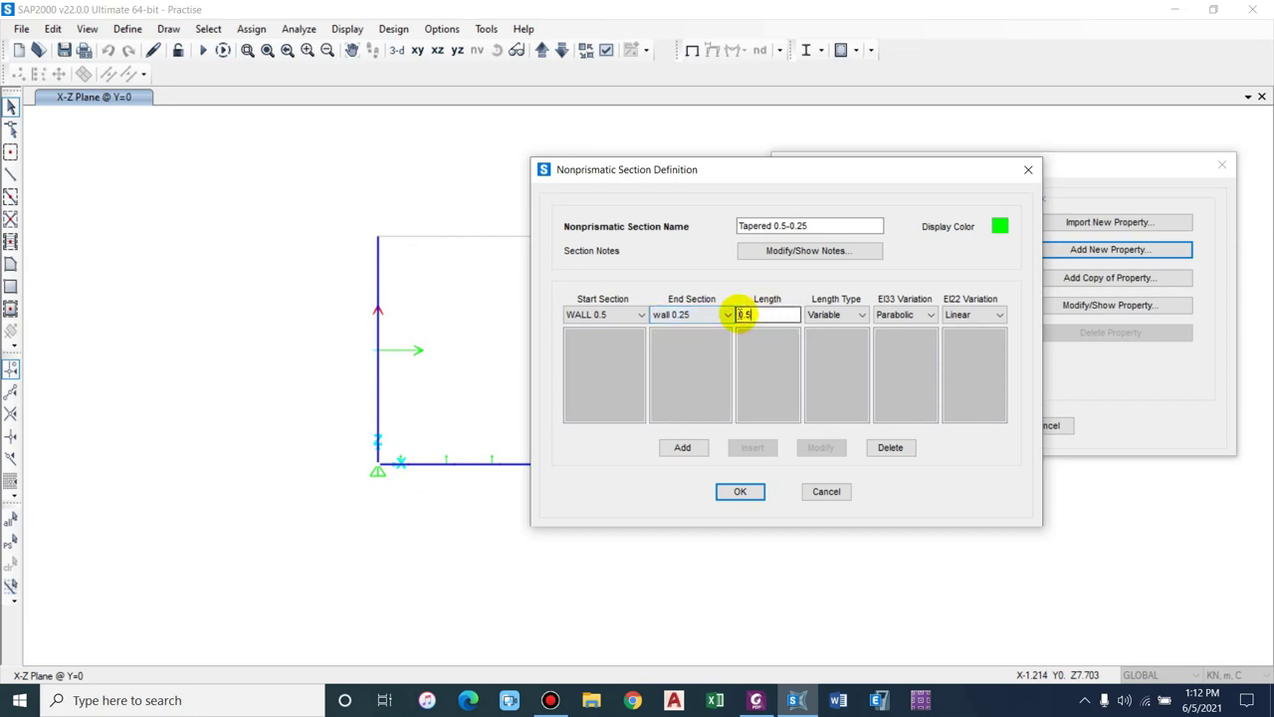
pyautogui.click(838, 314)
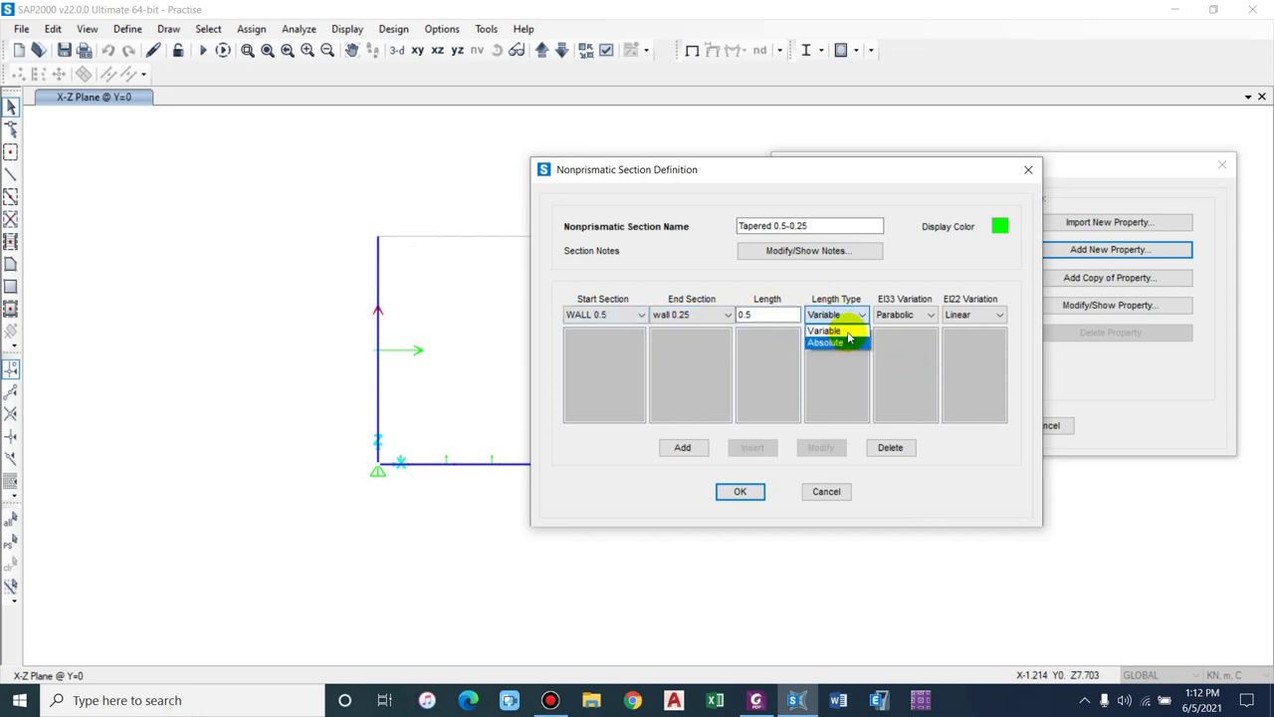
pyautogui.click(839, 323)
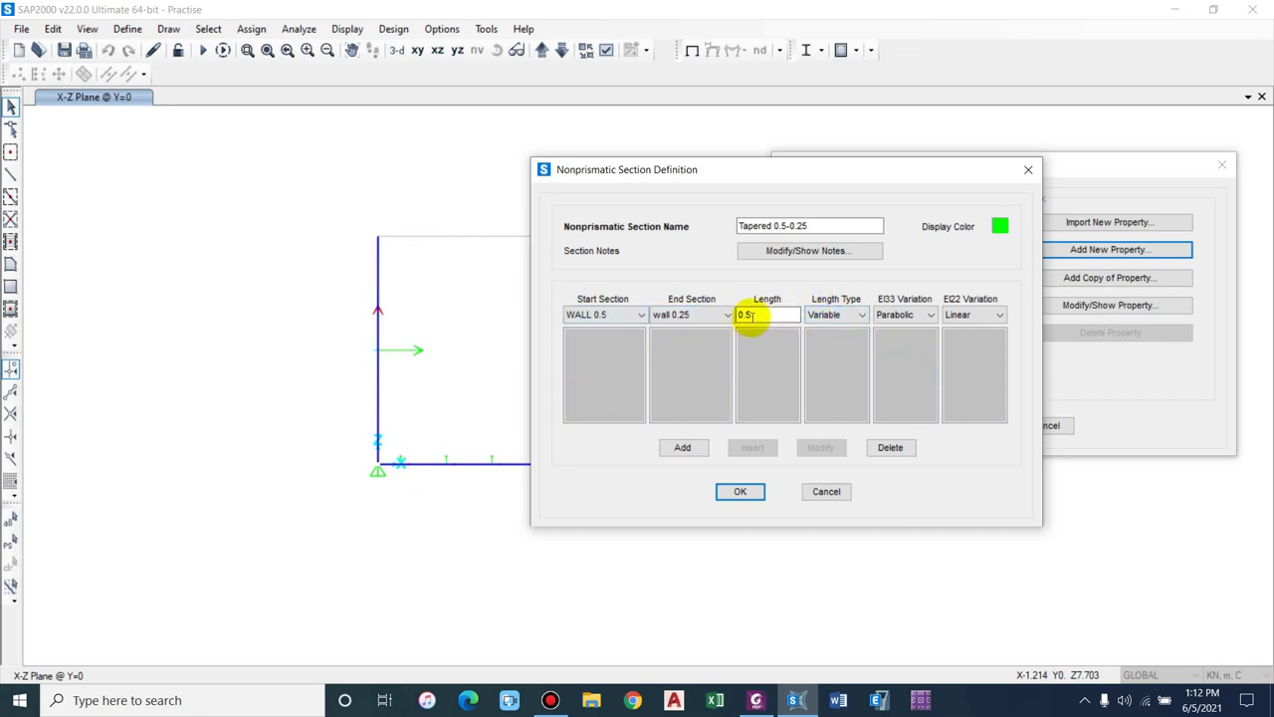
pyautogui.click(818, 316)
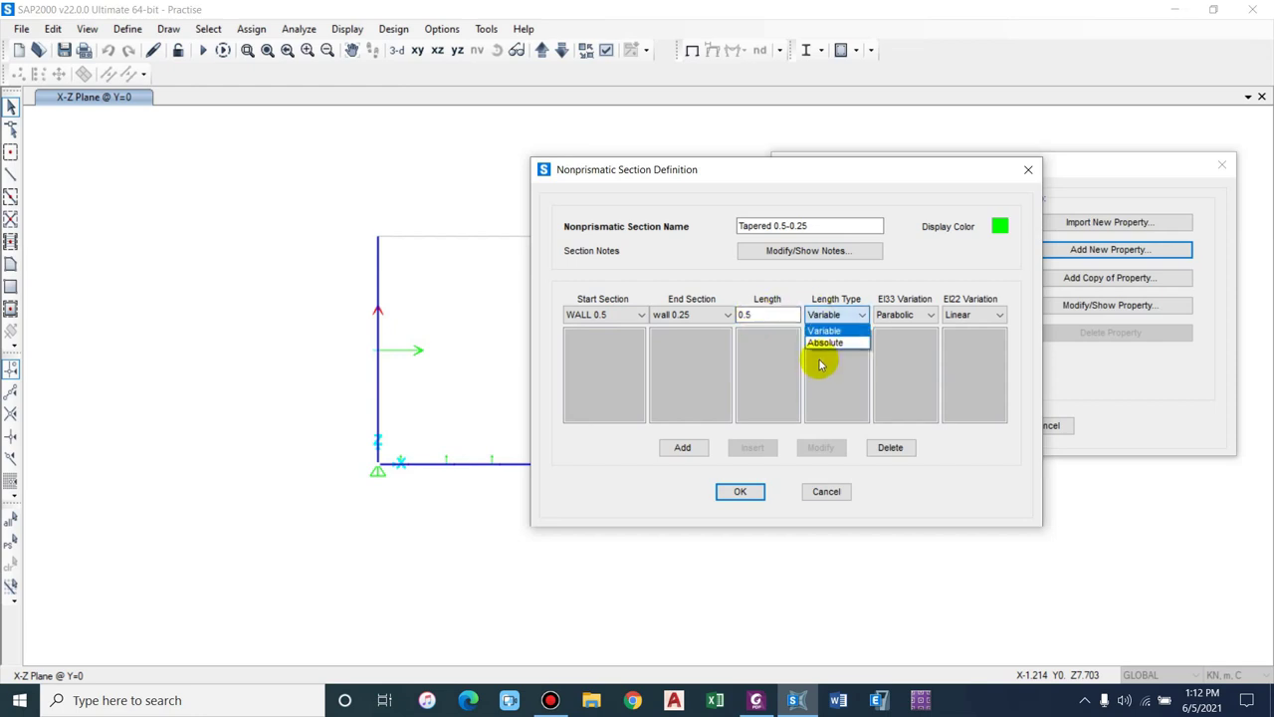
pyautogui.click(825, 341)
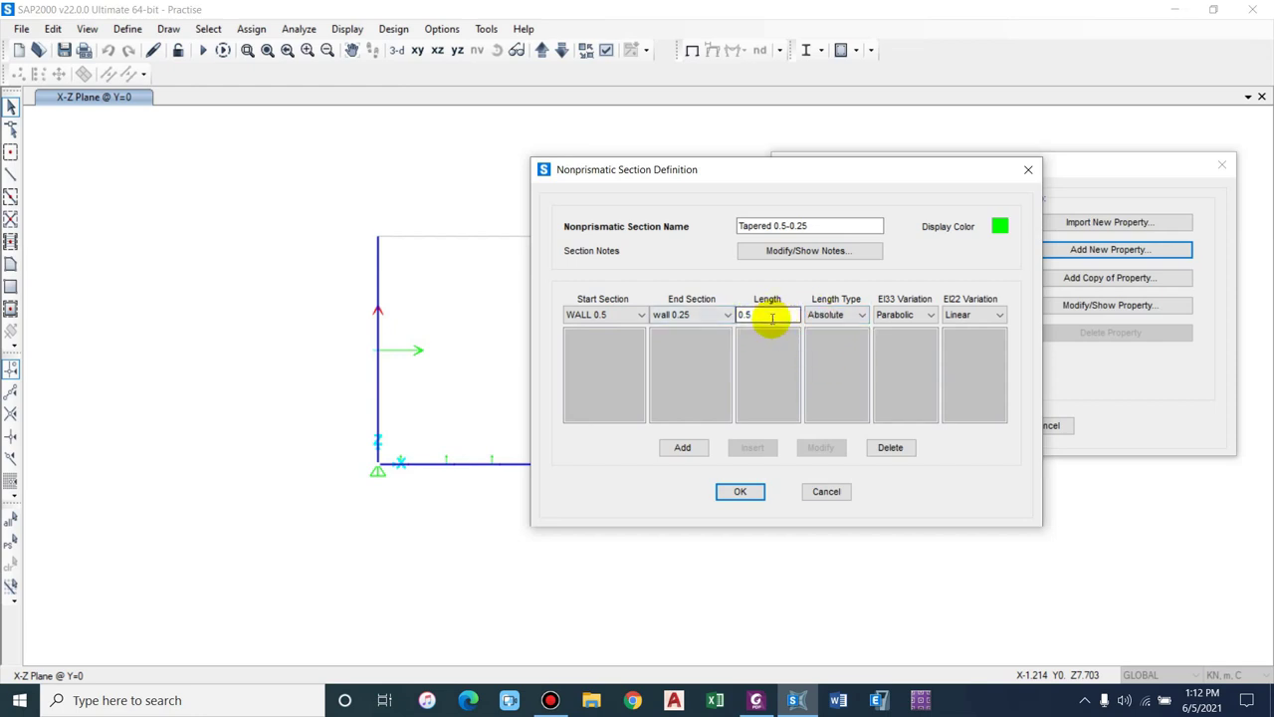
pyautogui.click(825, 315)
pyautogui.click(826, 330)
pyautogui.doubleClick(764, 315)
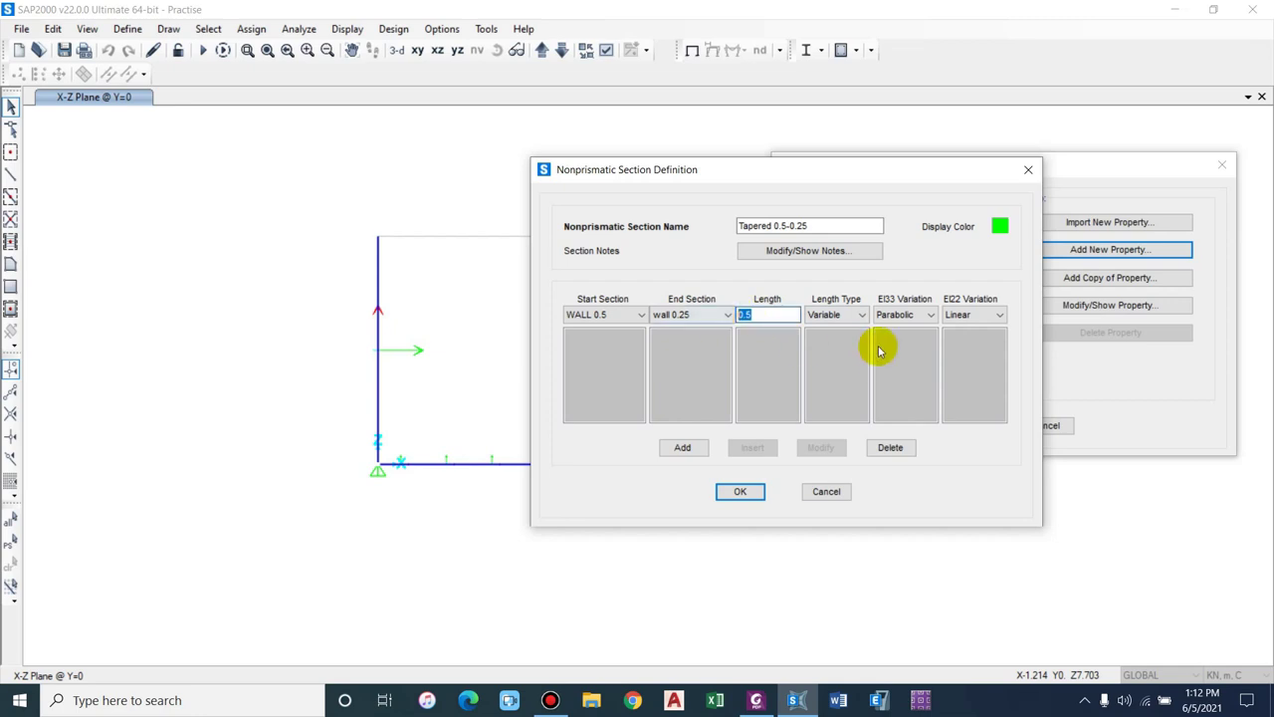
# - Keep EI33 variation Parabolic and EI22 variation Linear, add the segment to the tapered section and accept the frame section definitions
pyautogui.click(906, 318)
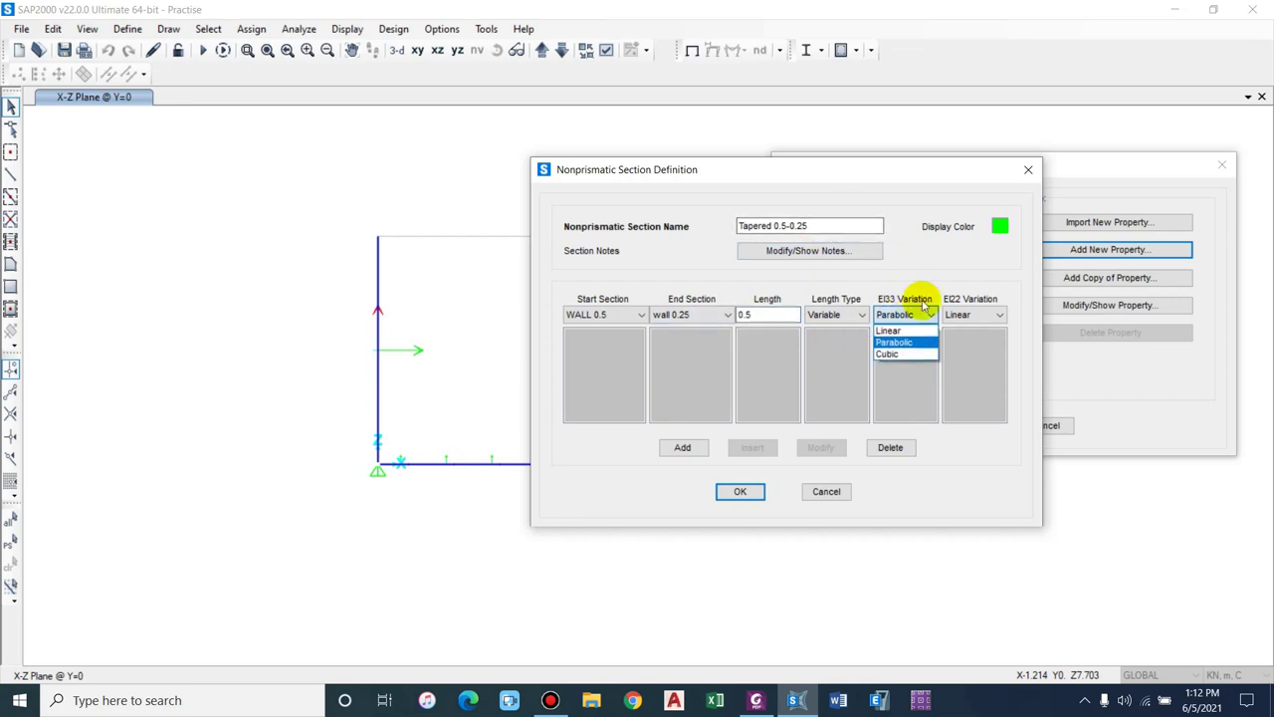
pyautogui.click(902, 316)
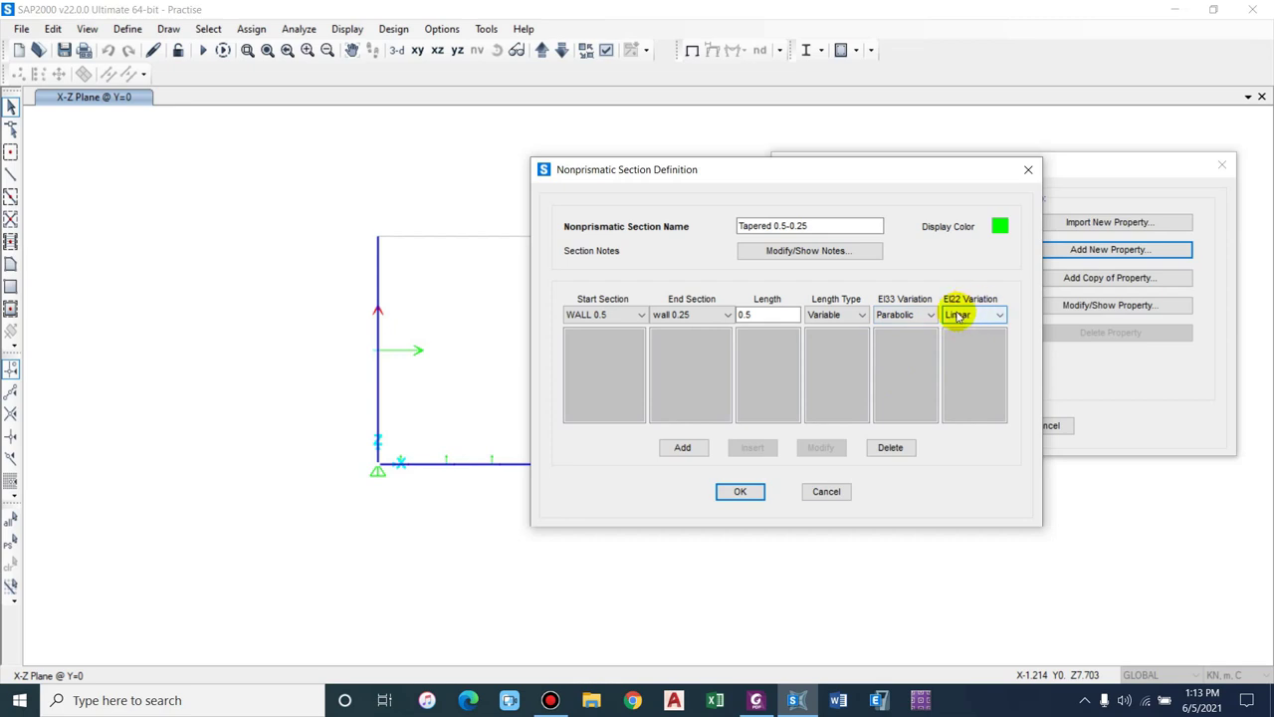
pyautogui.click(900, 314)
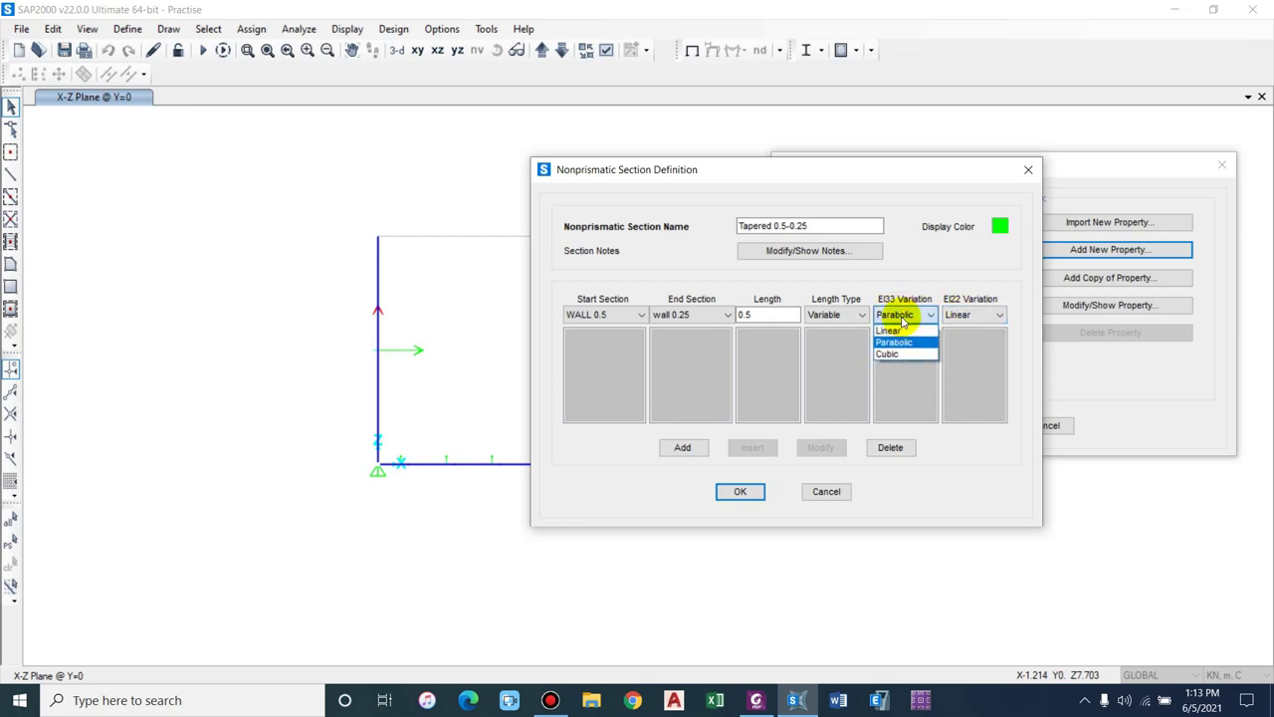
pyautogui.click(901, 317)
pyautogui.click(964, 317)
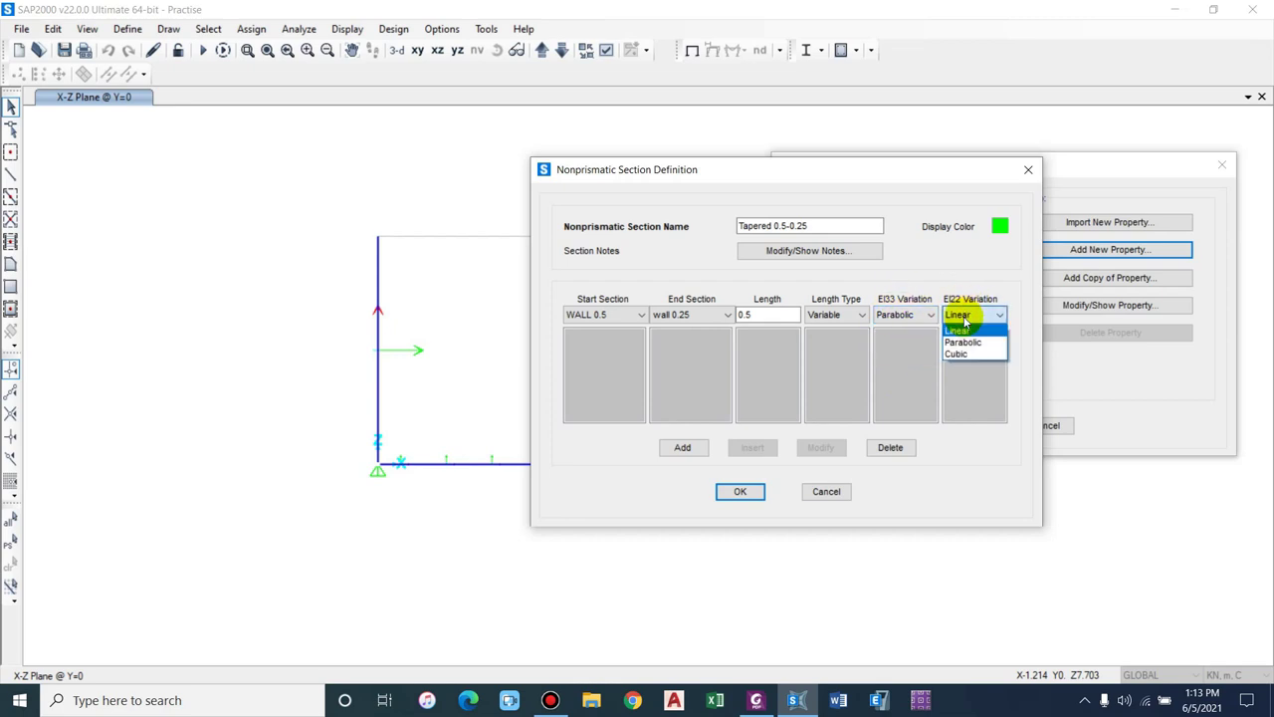
pyautogui.click(964, 316)
pyautogui.click(741, 492)
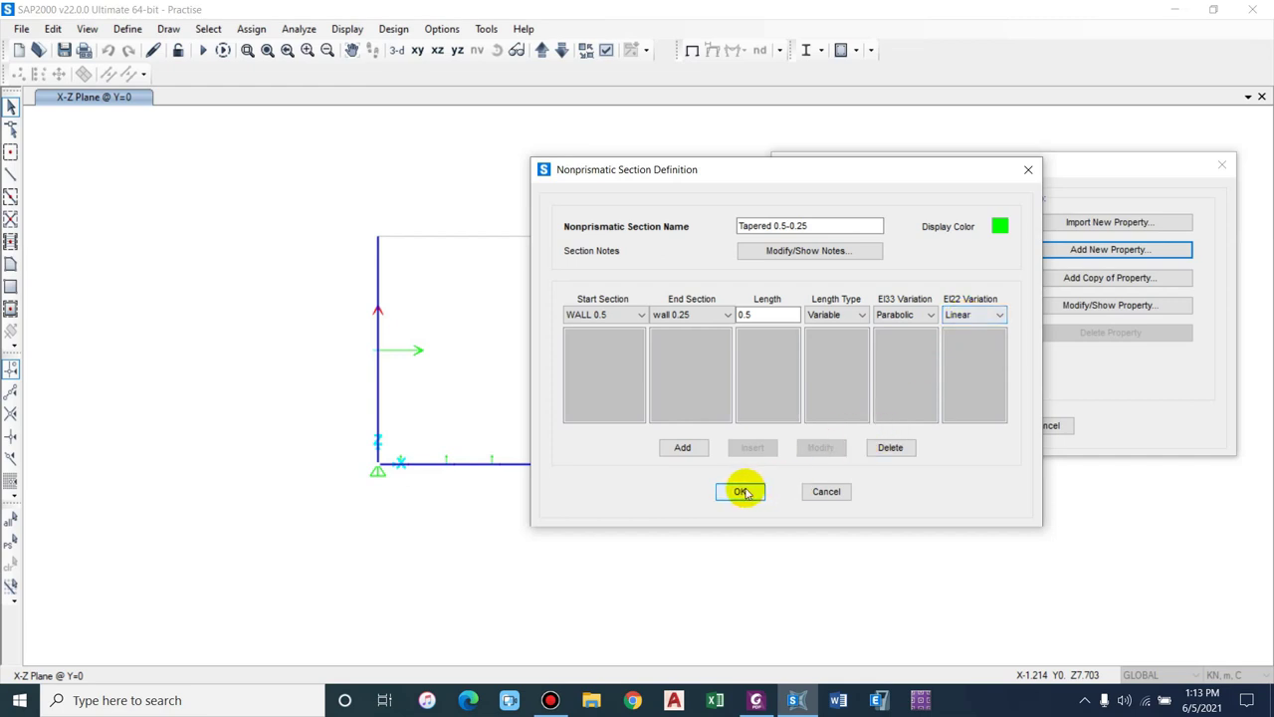
pyautogui.click(682, 447)
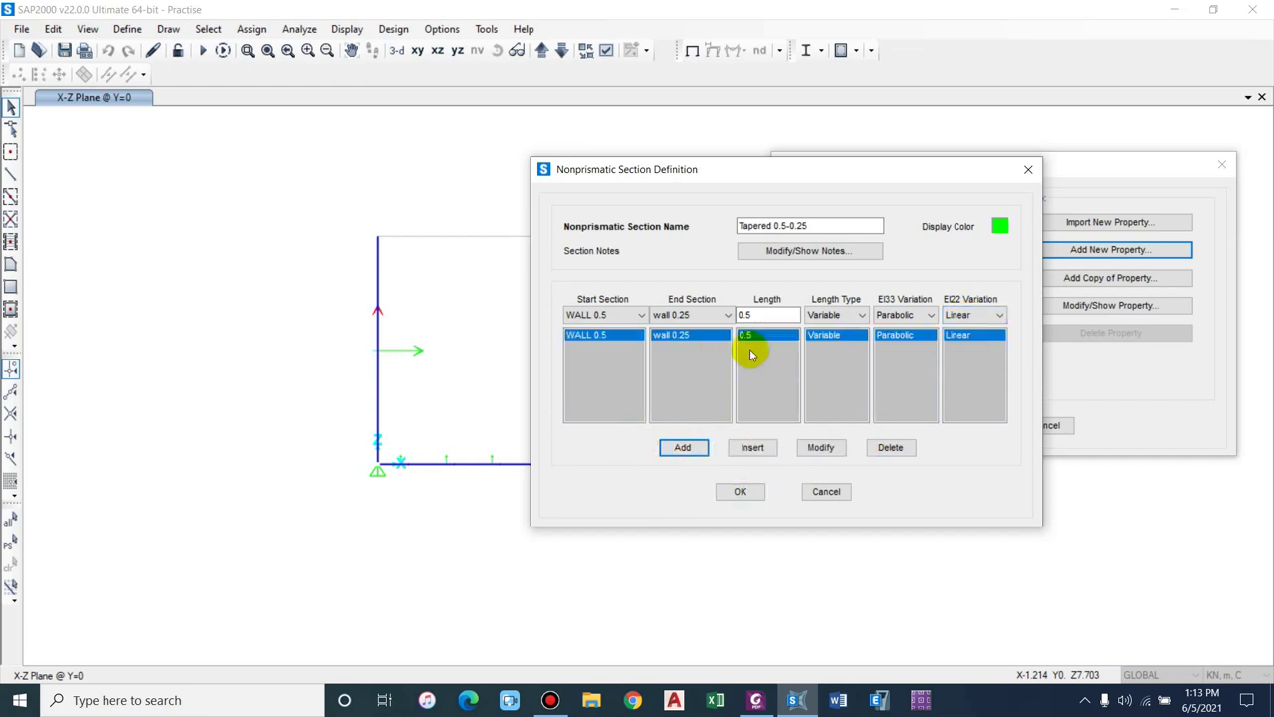
pyautogui.click(739, 490)
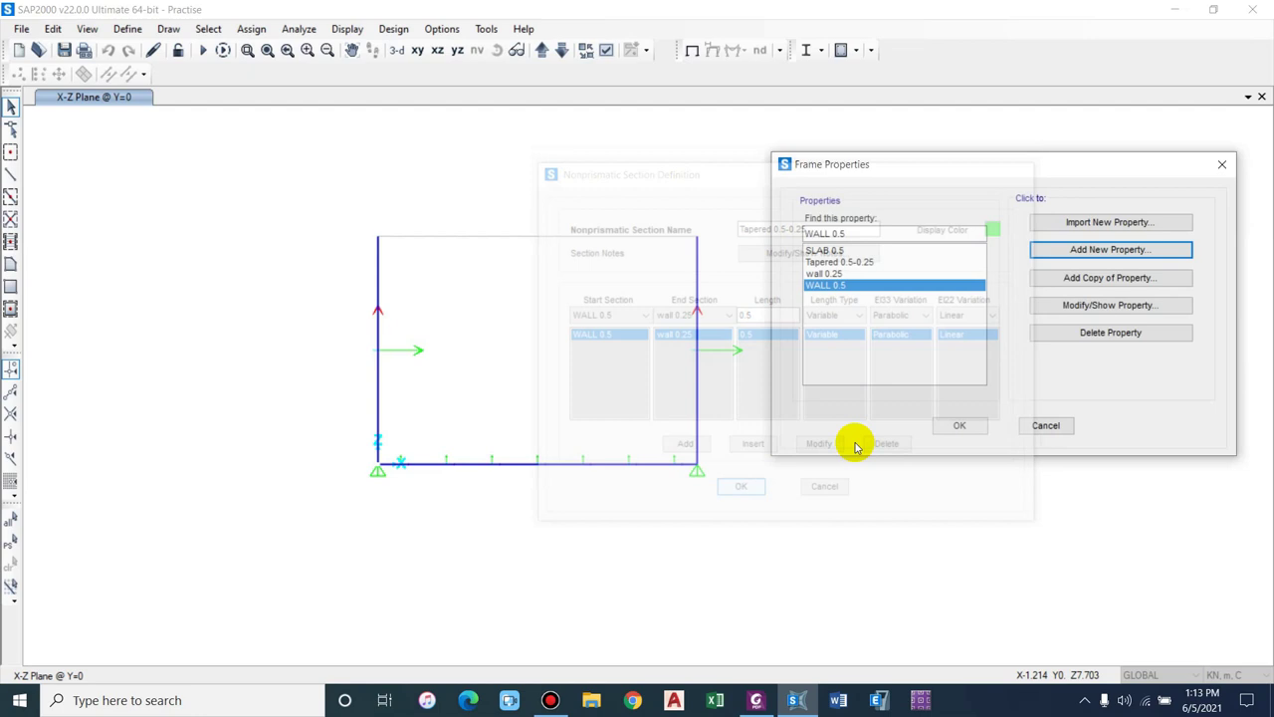
pyautogui.click(968, 423)
# - Select both vertical wall frames of the U-shaped model
pyautogui.moveTo(790, 352); pyautogui.dragTo(315, 412)
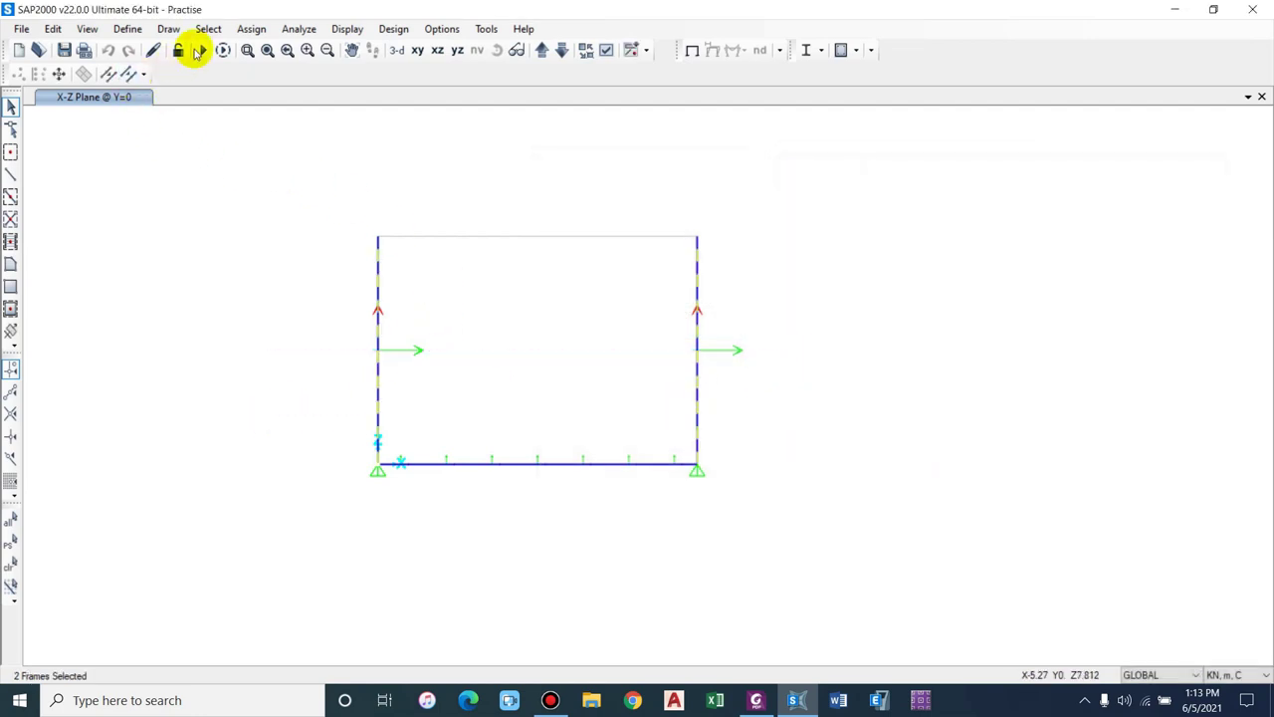
pyautogui.click(253, 29)
pyautogui.click(1214, 239)
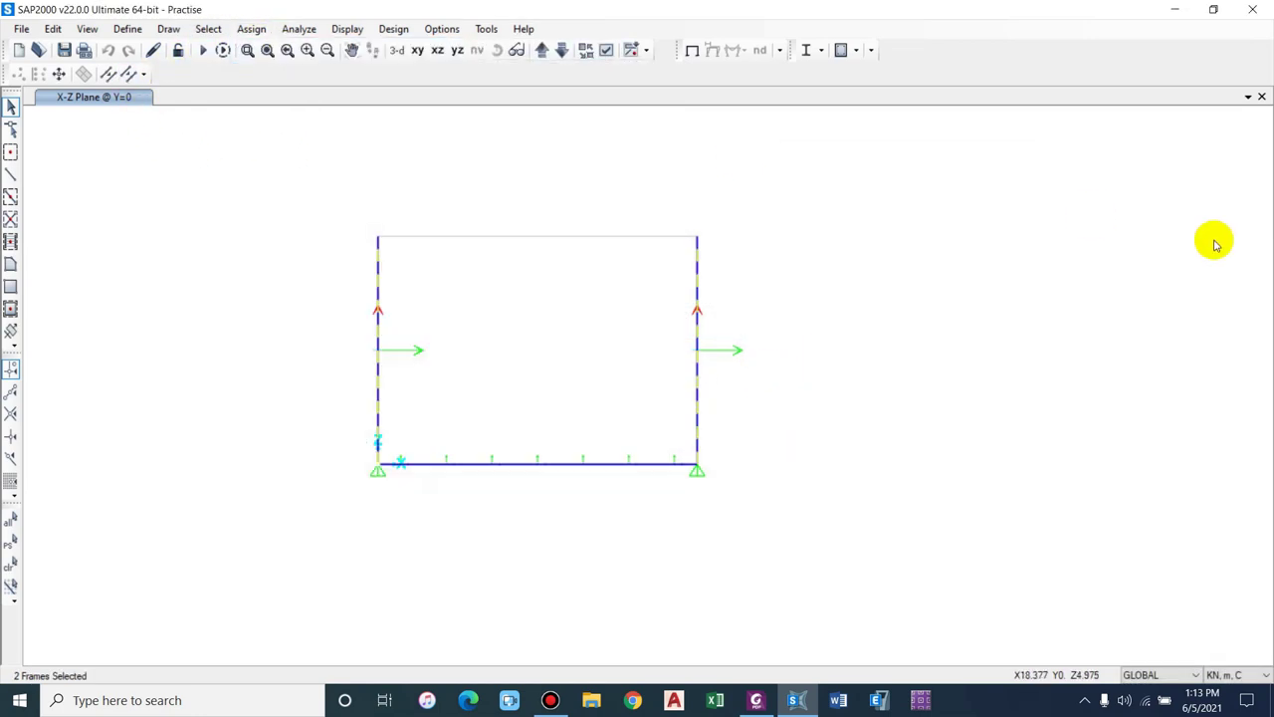
# - Apply the Extrude view type to display the frame members with their actual thickness
pyautogui.hotkey('ctrl', 'w')
pyautogui.click(572, 130)
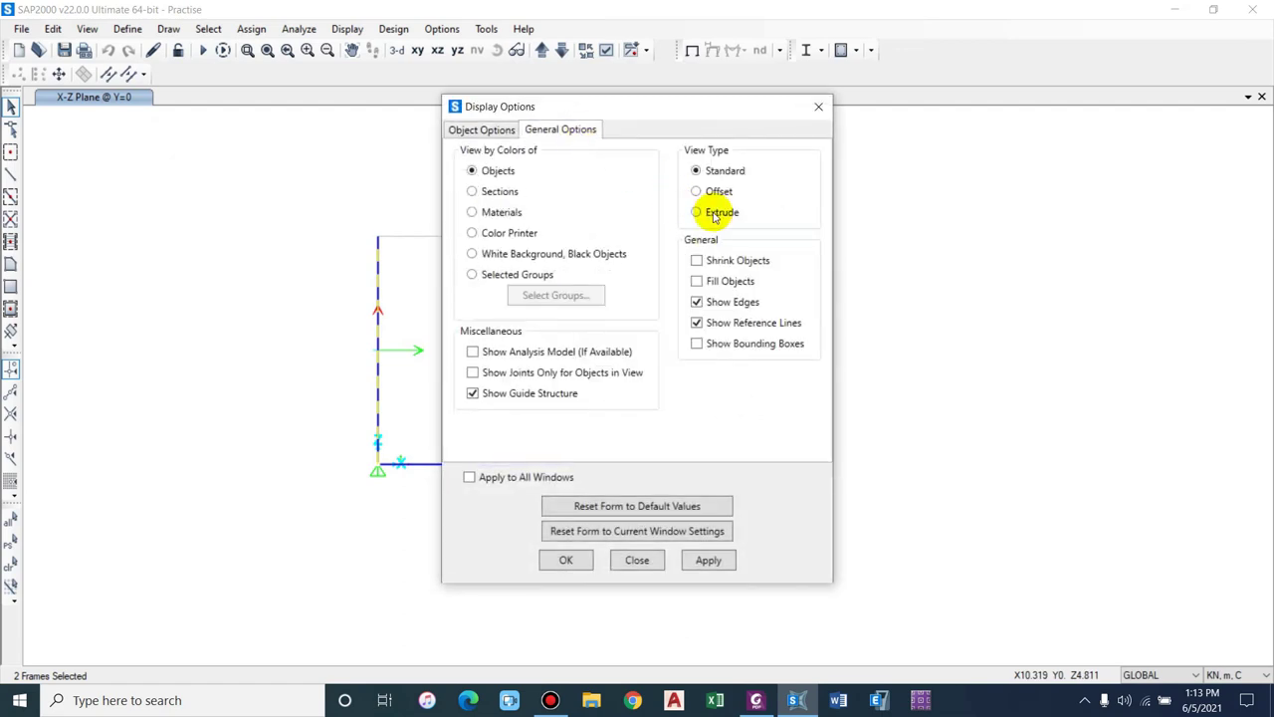
pyautogui.click(694, 212)
pyautogui.click(706, 558)
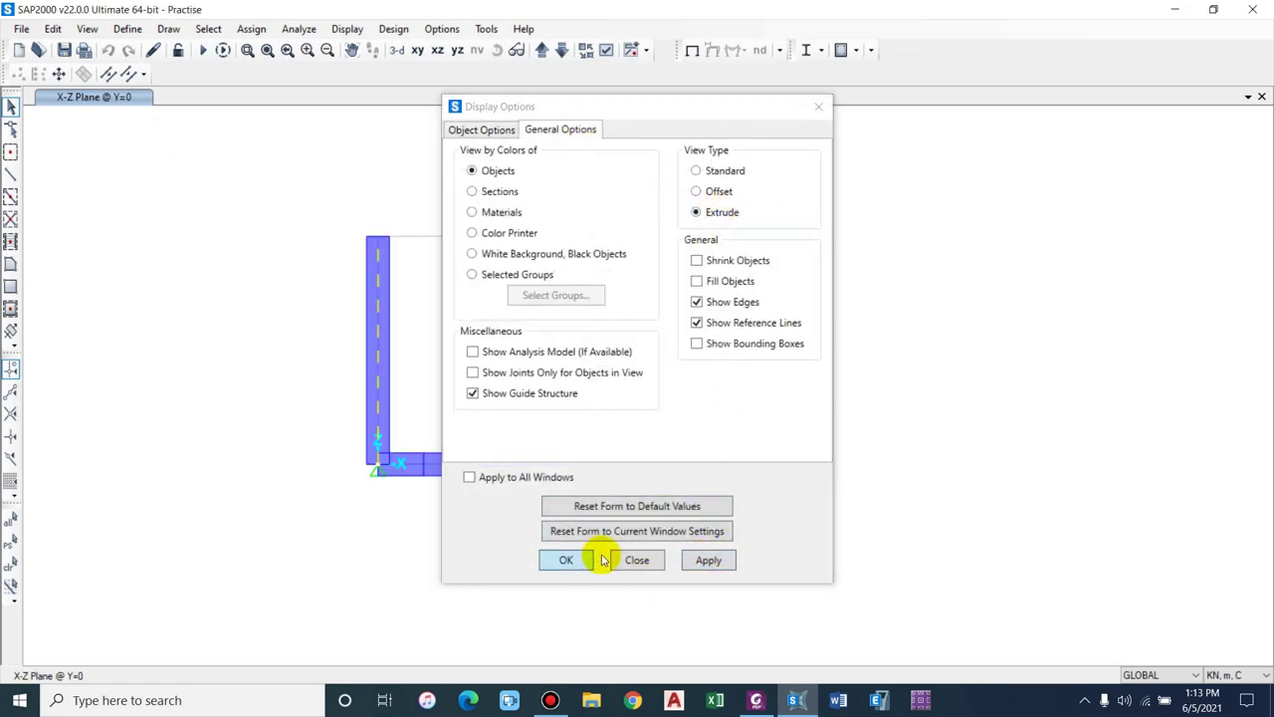
# - Assign the Tapered 0.5-0.25 frame section with default nonprismatic parameters to the two selected wall frames
pyautogui.click(565, 559)
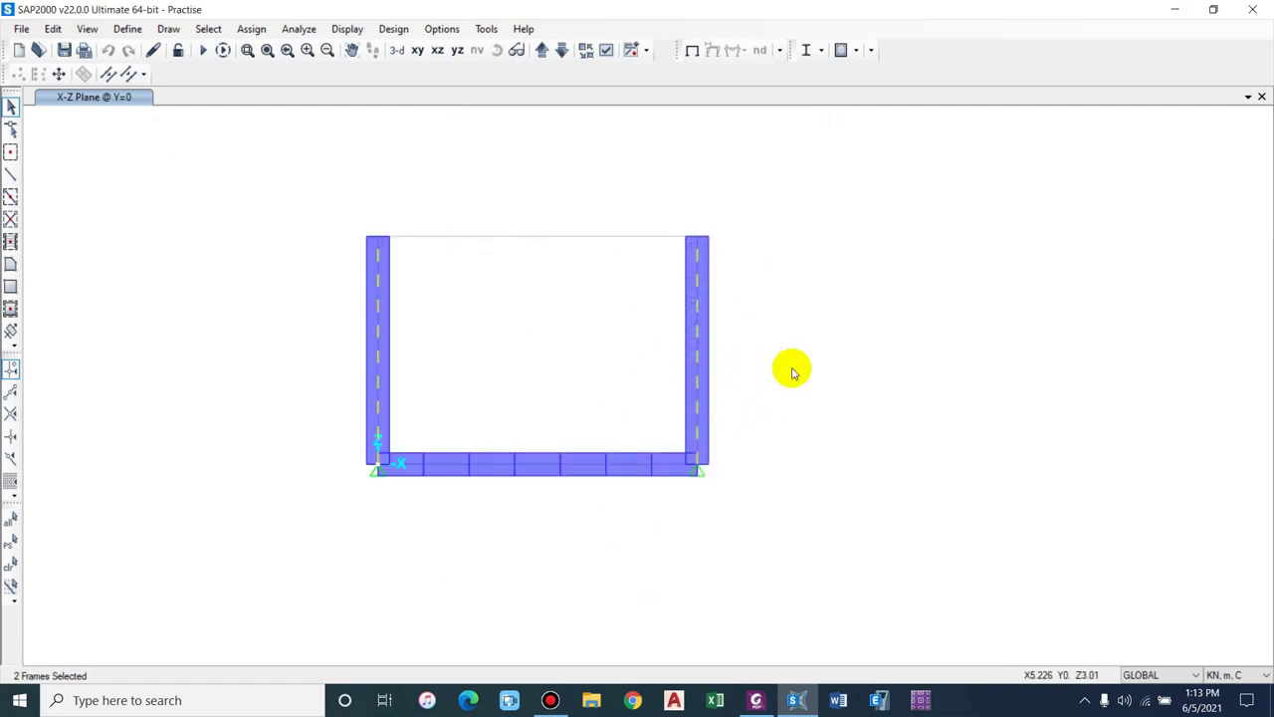
pyautogui.click(254, 30)
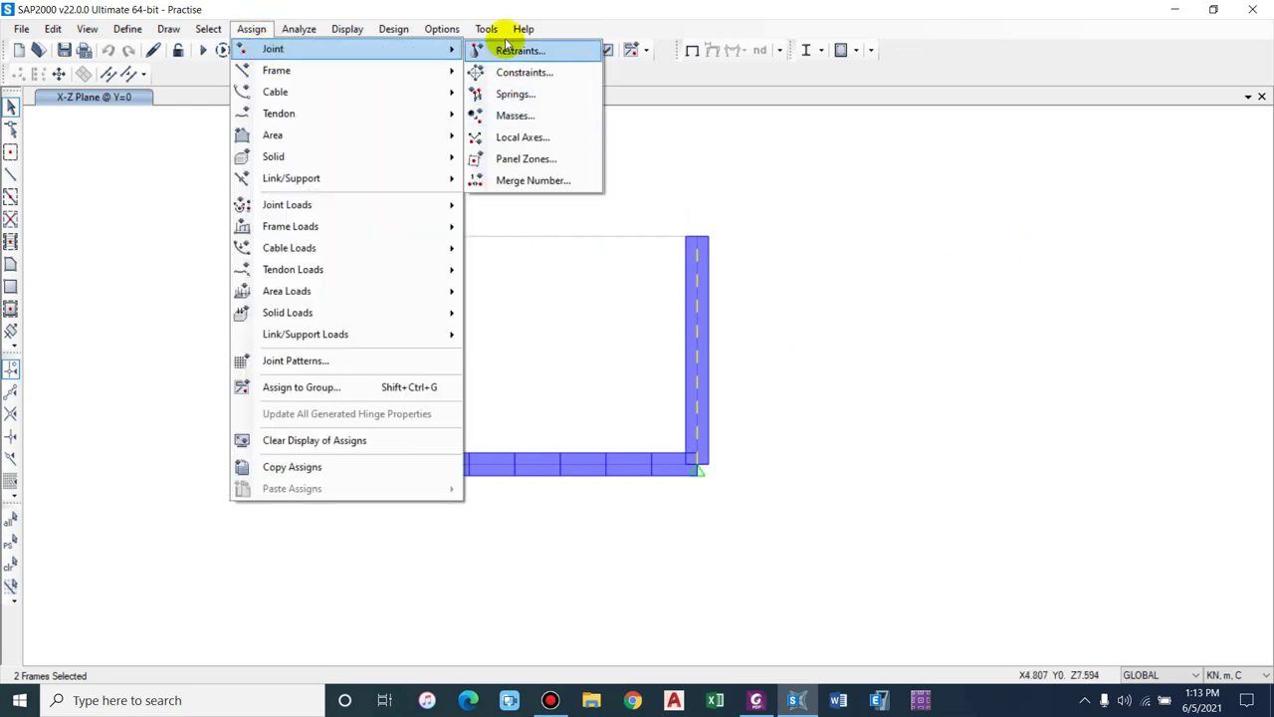
pyautogui.moveTo(299, 70)
pyautogui.click(524, 69)
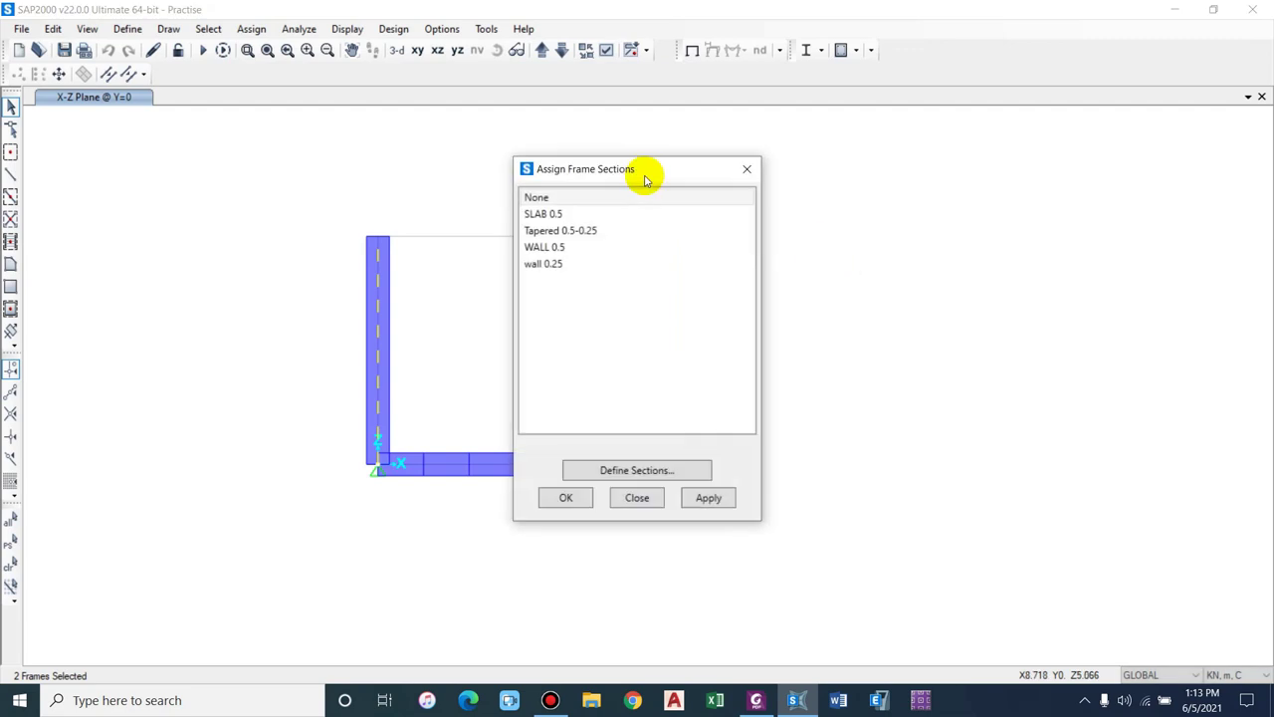
pyautogui.click(938, 218)
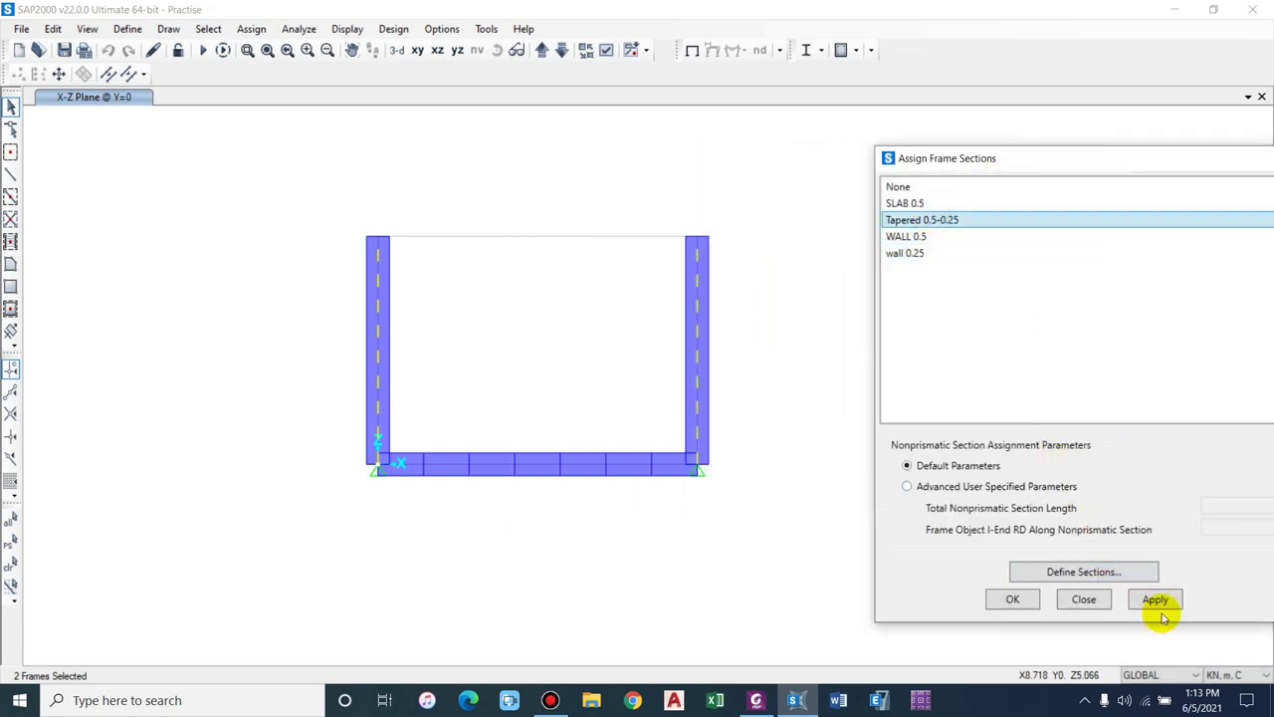
pyautogui.click(1152, 600)
pyautogui.click(1013, 599)
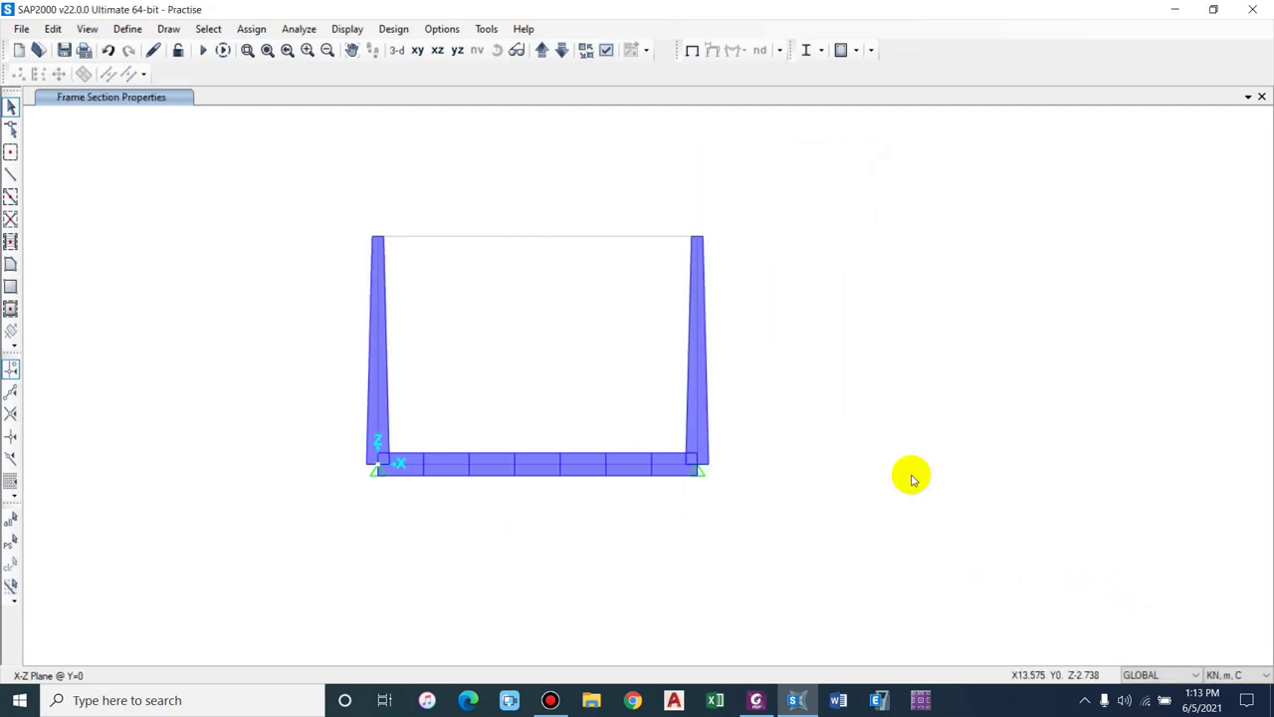
# - Run the analysis and display the Moment 3-3 force diagram with values for the Envelope combination
pyautogui.click(202, 50)
pyautogui.click(846, 448)
pyautogui.click(741, 50)
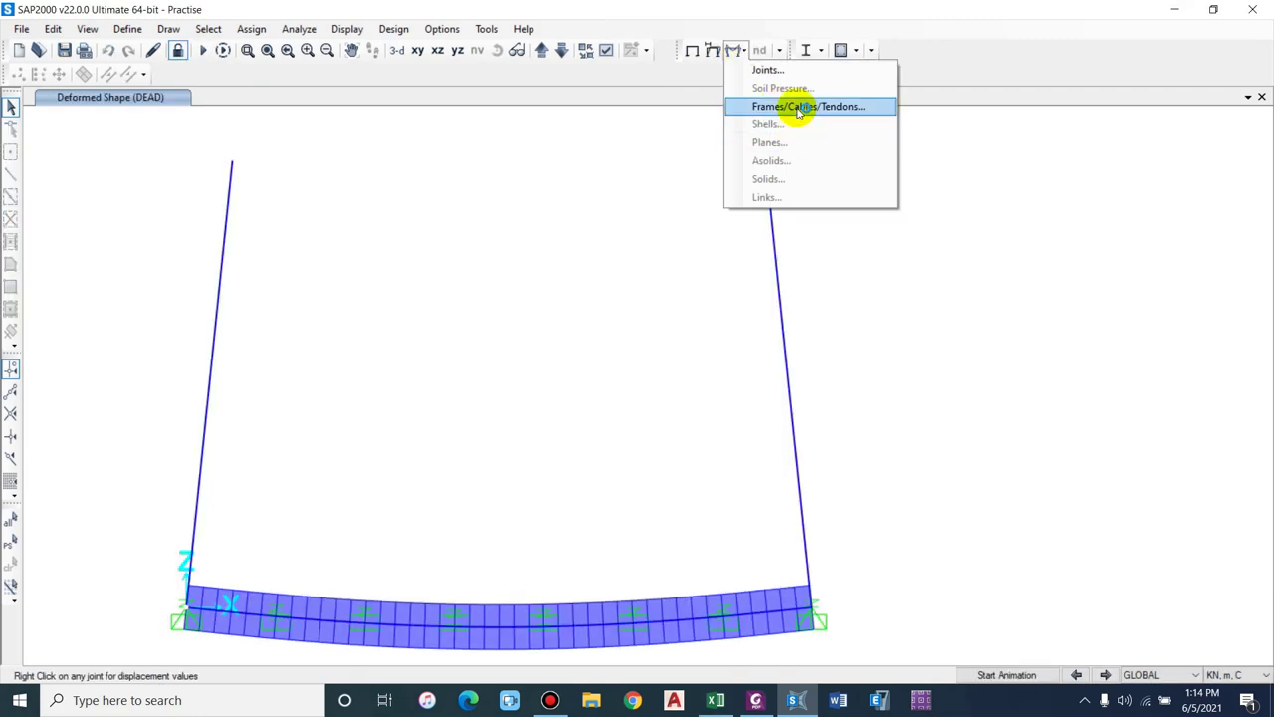
pyautogui.click(816, 106)
pyautogui.moveTo(697, 86); pyautogui.dragTo(1098, 43)
pyautogui.click(1095, 84)
pyautogui.click(1095, 84)
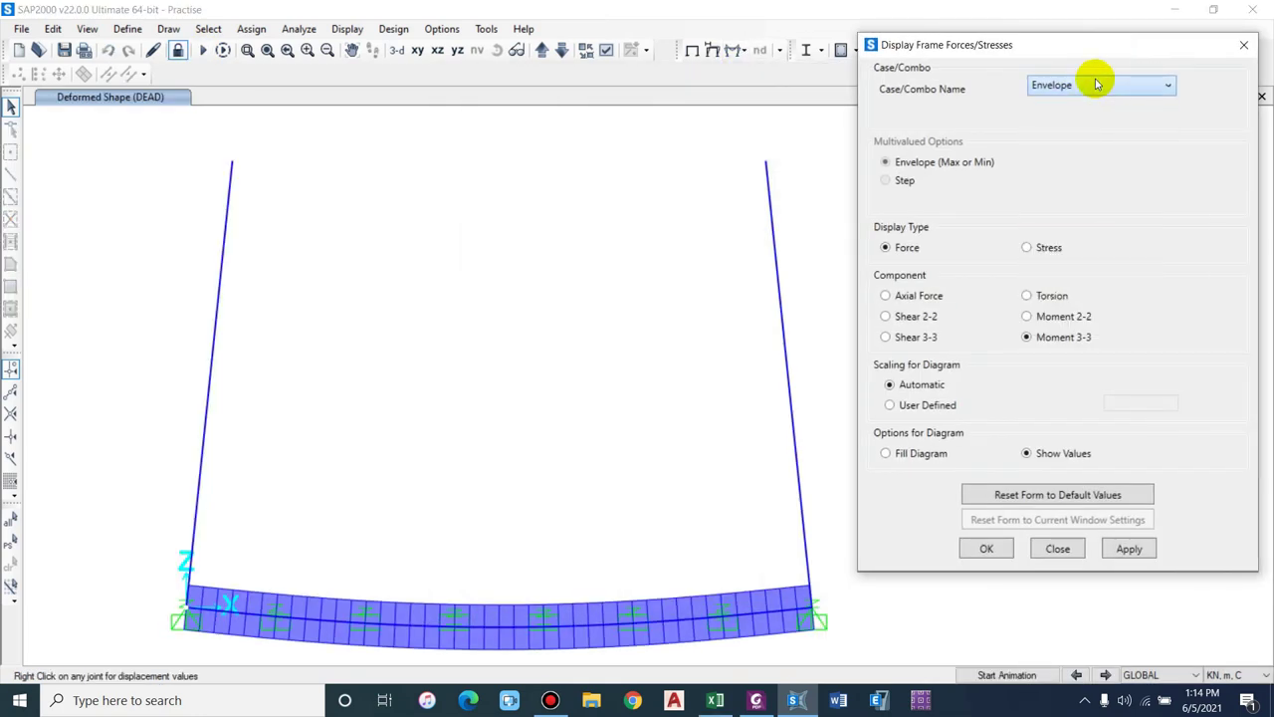
pyautogui.click(1125, 548)
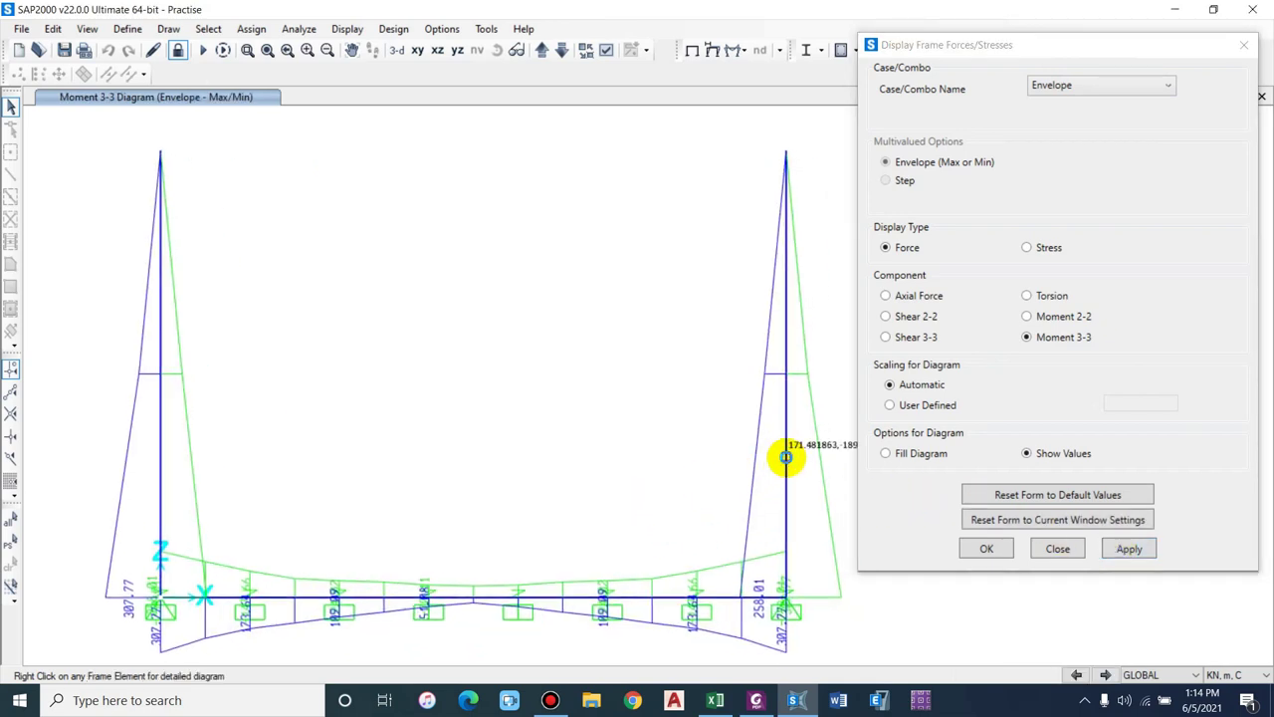
# - Read the tapered wall's maximum moment and enter 307.7 KN-m as moment at critical section in Excel's Rebar Ext. wall sheet
pyautogui.rightClick(785, 457)
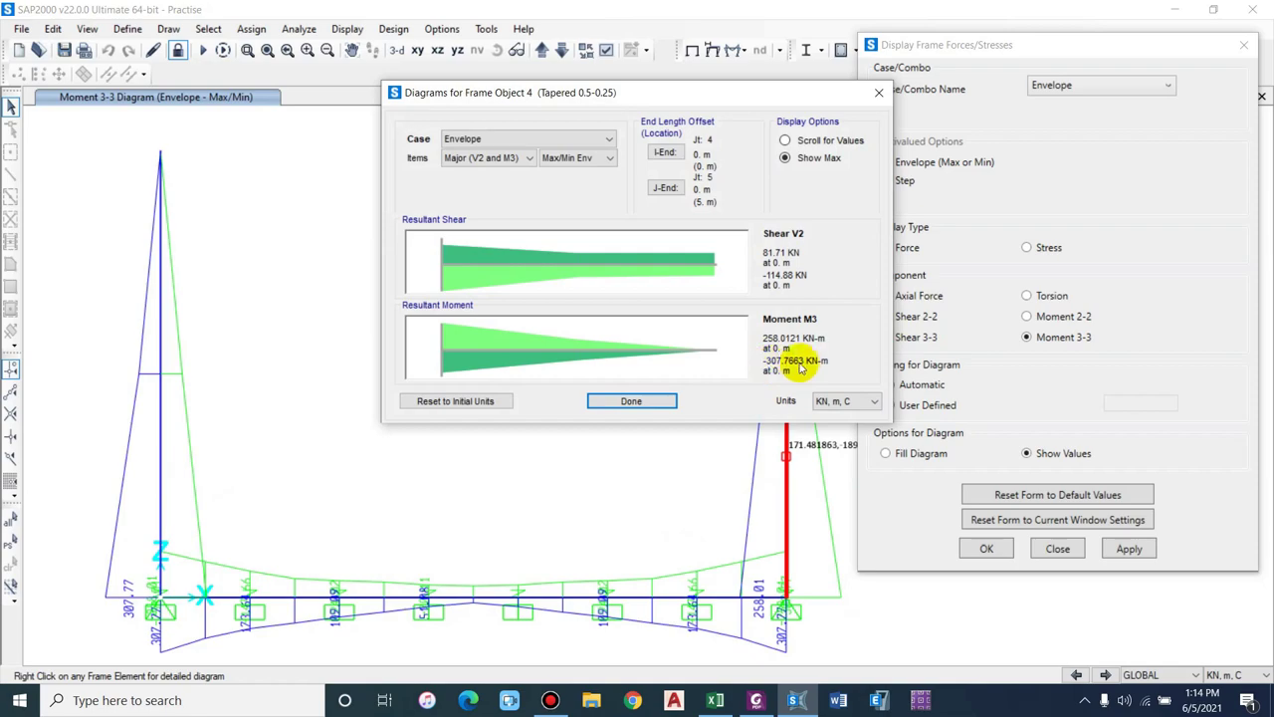
pyautogui.click(633, 401)
pyautogui.click(714, 700)
pyautogui.click(252, 653)
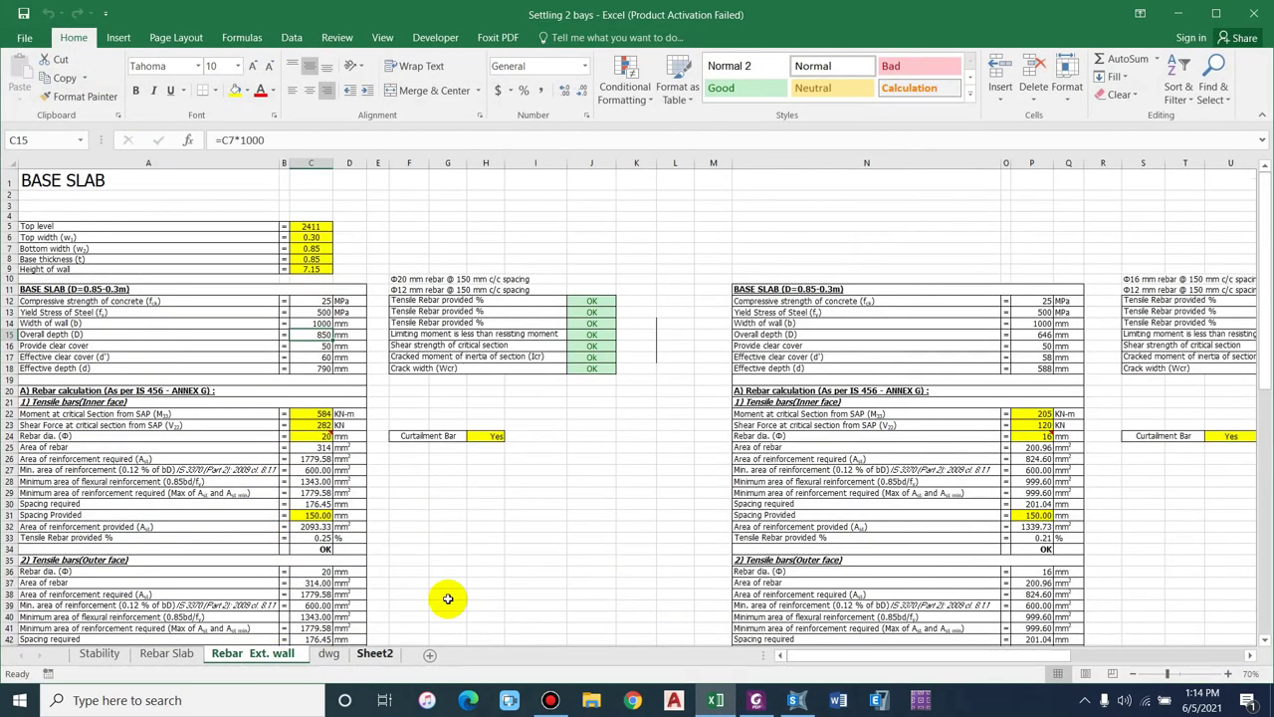
pyautogui.keyDown('ctrl'); pyautogui.scroll(1, 209, 323); pyautogui.keyUp('ctrl')
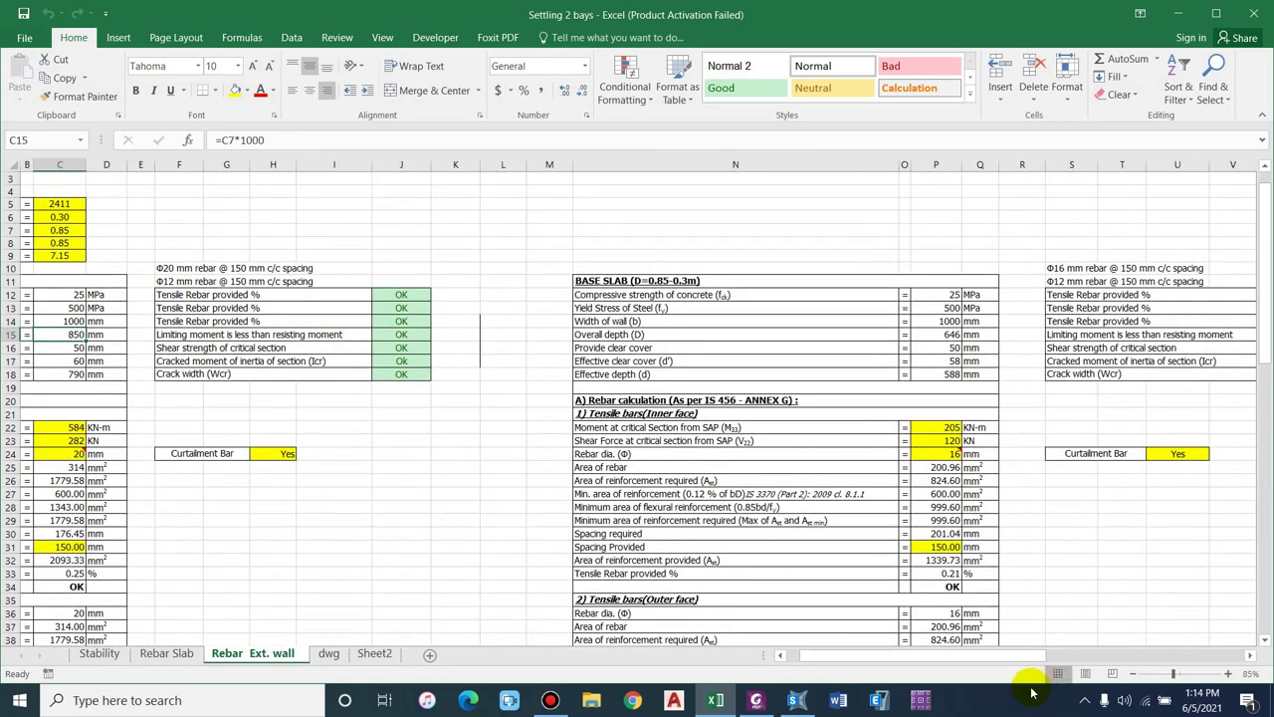
pyautogui.moveTo(926, 653); pyautogui.dragTo(591, 648)
pyautogui.click(396, 427)
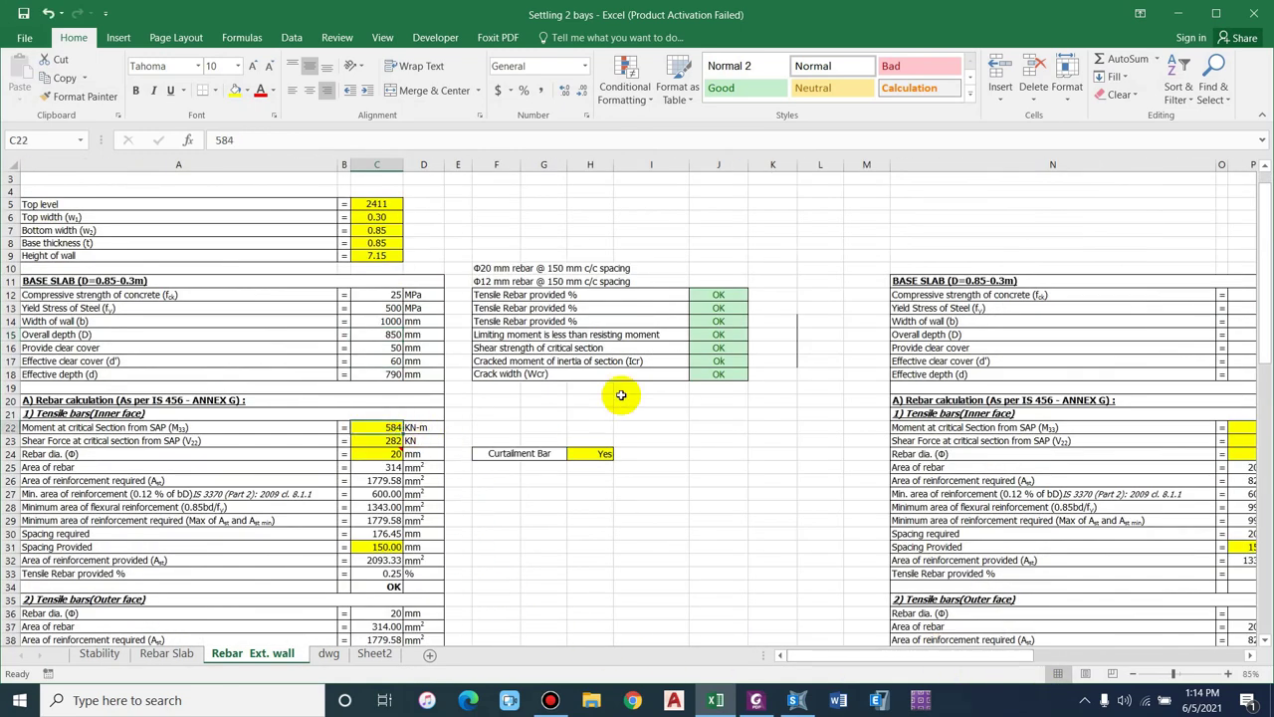
pyautogui.write('30')
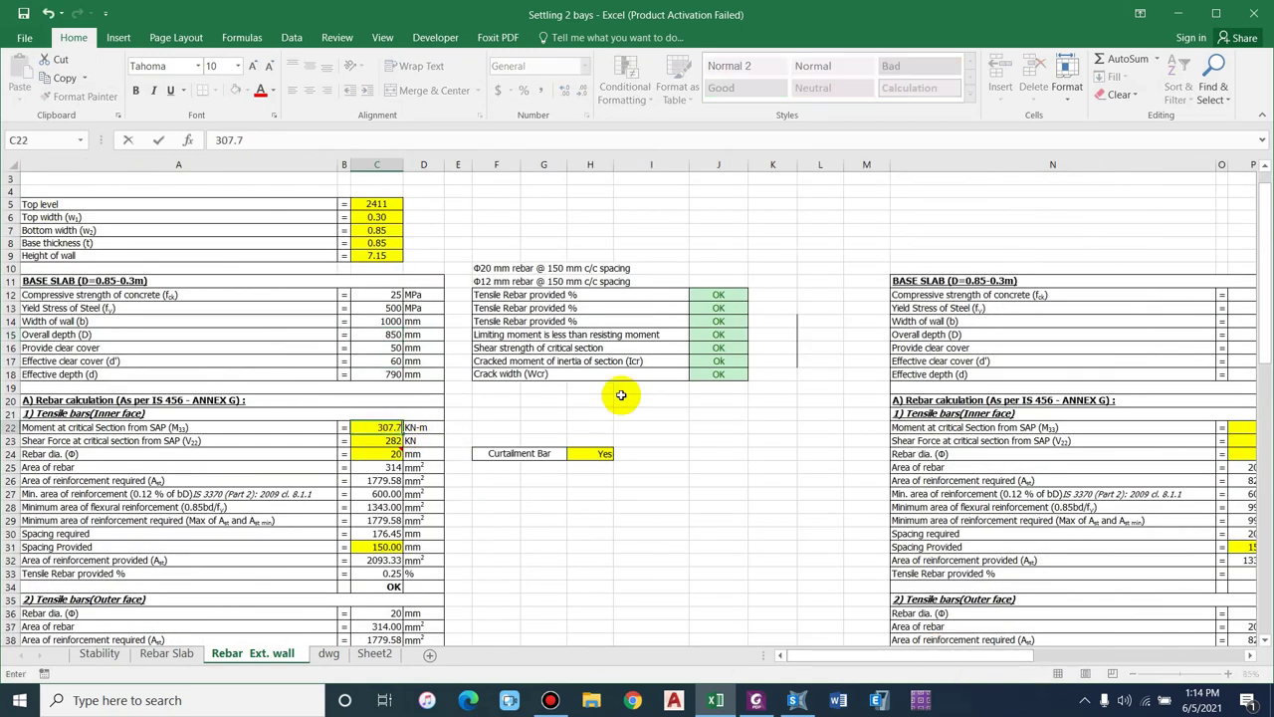
pyautogui.write('7.7')
pyautogui.press('Return')
# - Look up the tapered wall's maximum shear in SAP2000 and enter 114 KN as shear force at critical section in Excel
pyautogui.click(756, 699)
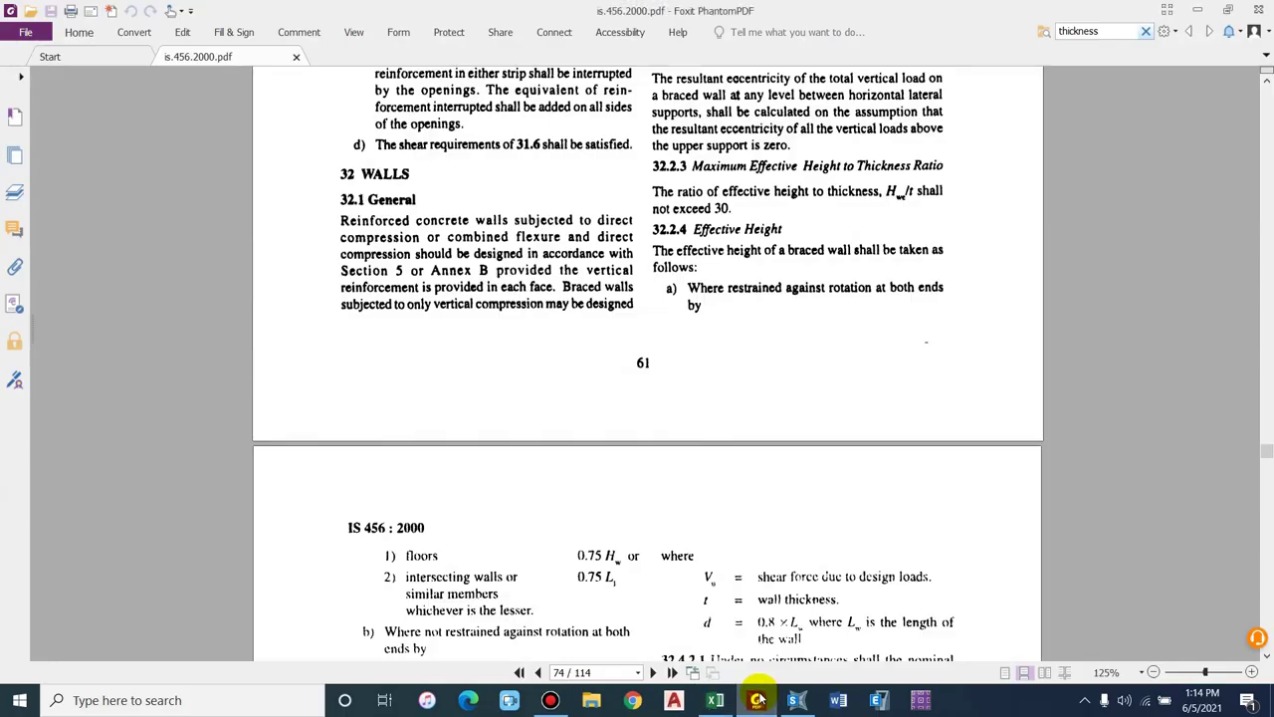
pyautogui.click(756, 699)
pyautogui.click(802, 700)
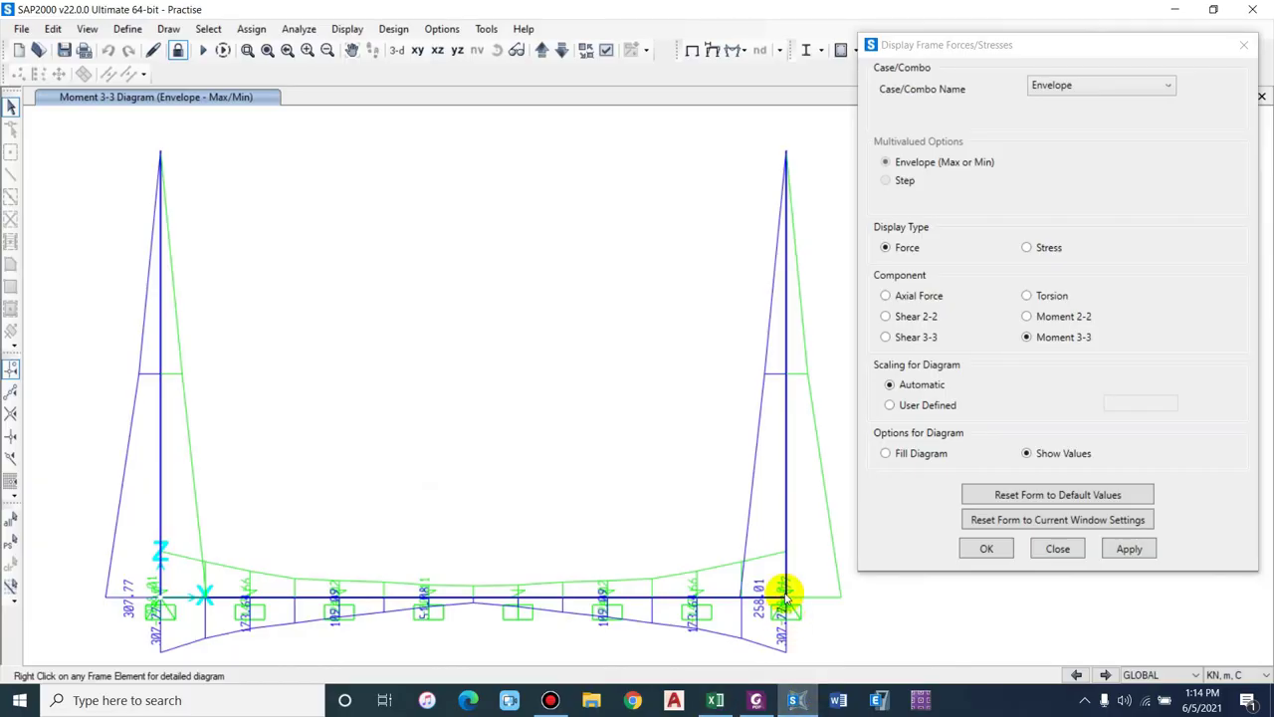
pyautogui.rightClick(787, 543)
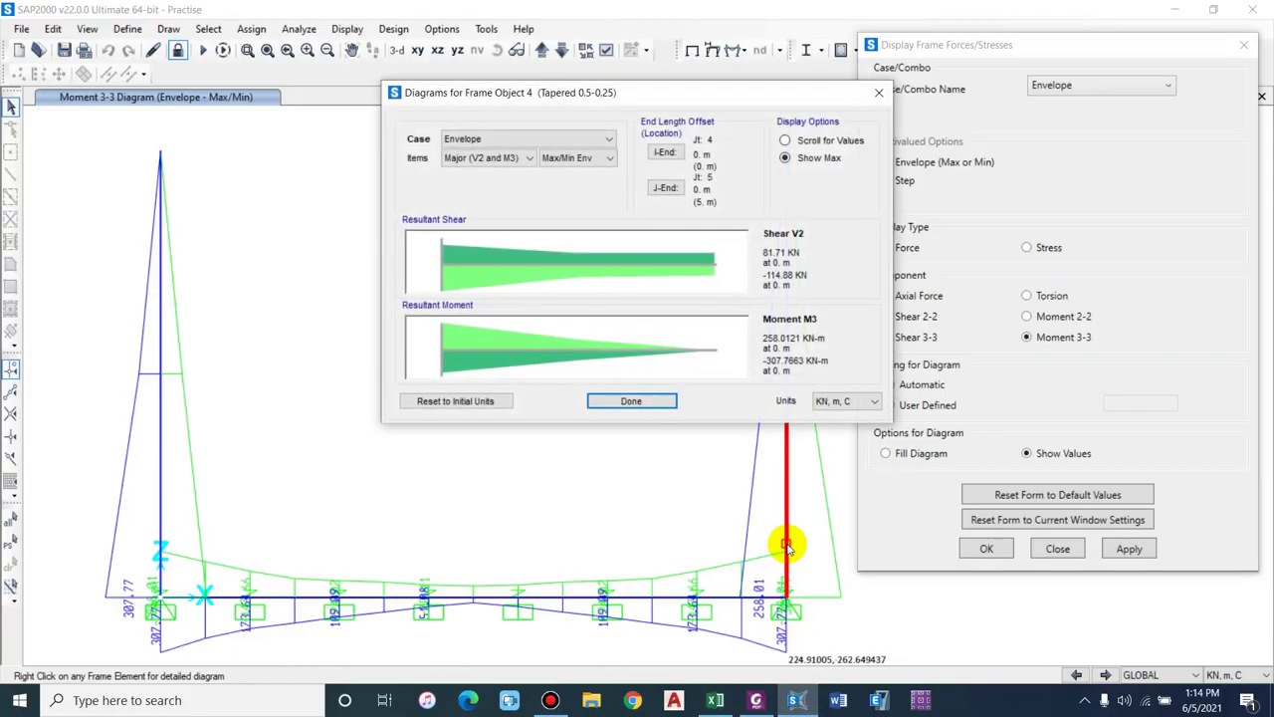
pyautogui.click(631, 402)
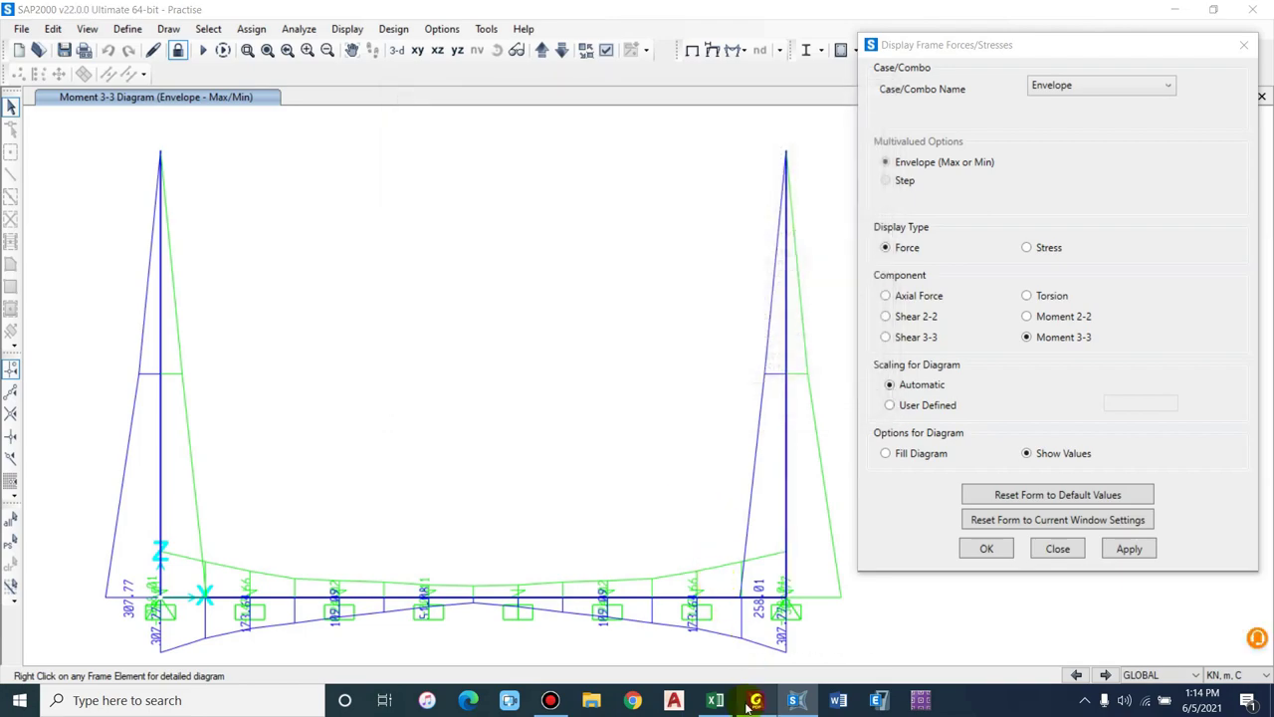
pyautogui.click(757, 700)
pyautogui.click(718, 701)
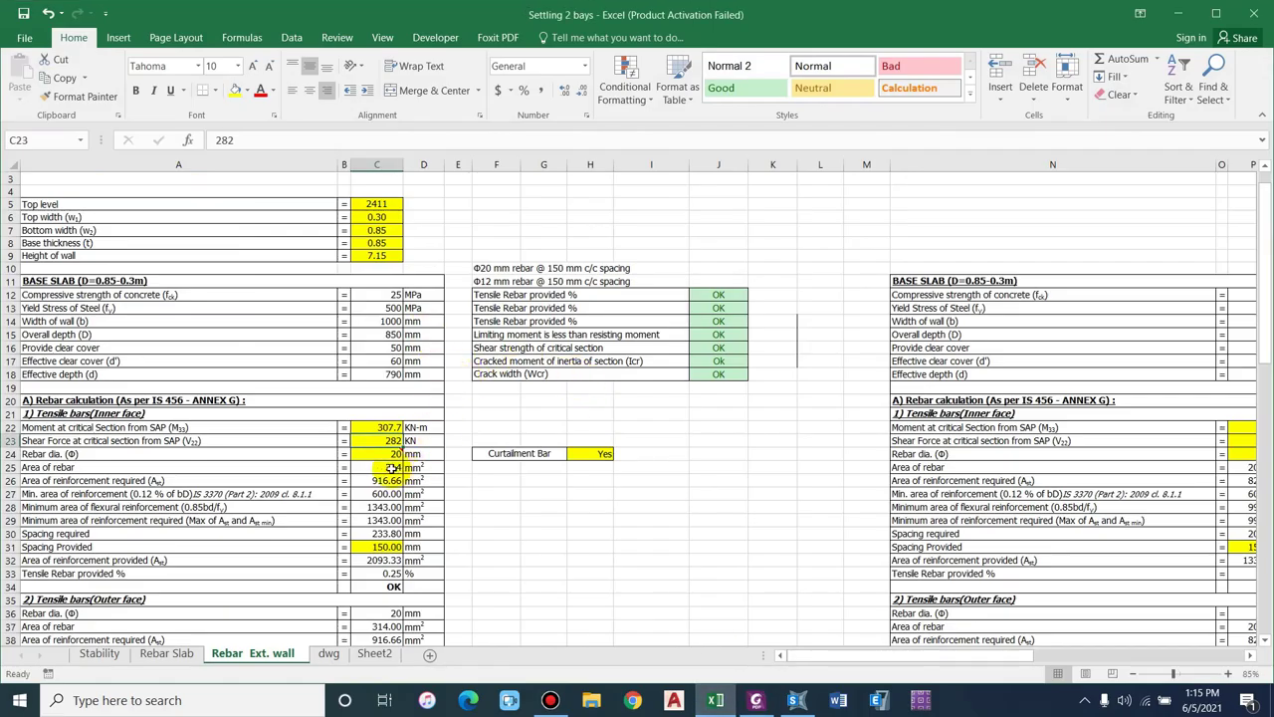
pyautogui.write('1')
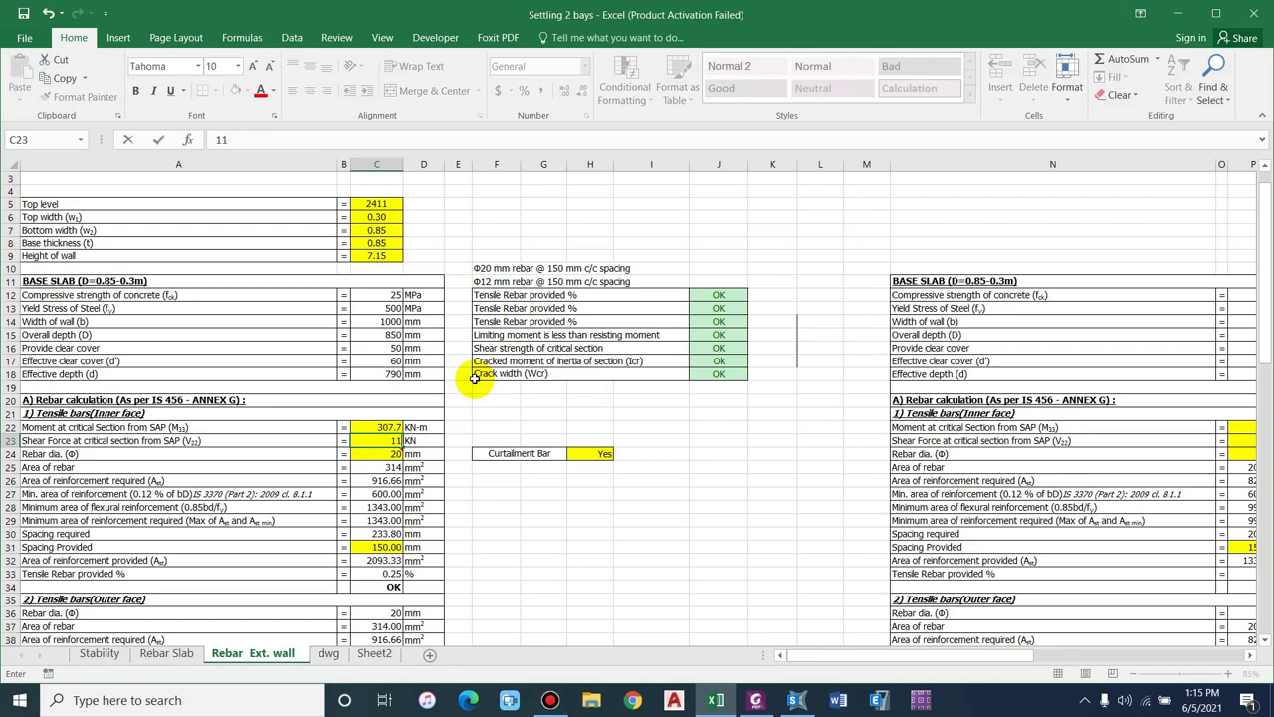
pyautogui.write('44')
pyautogui.press('Return')
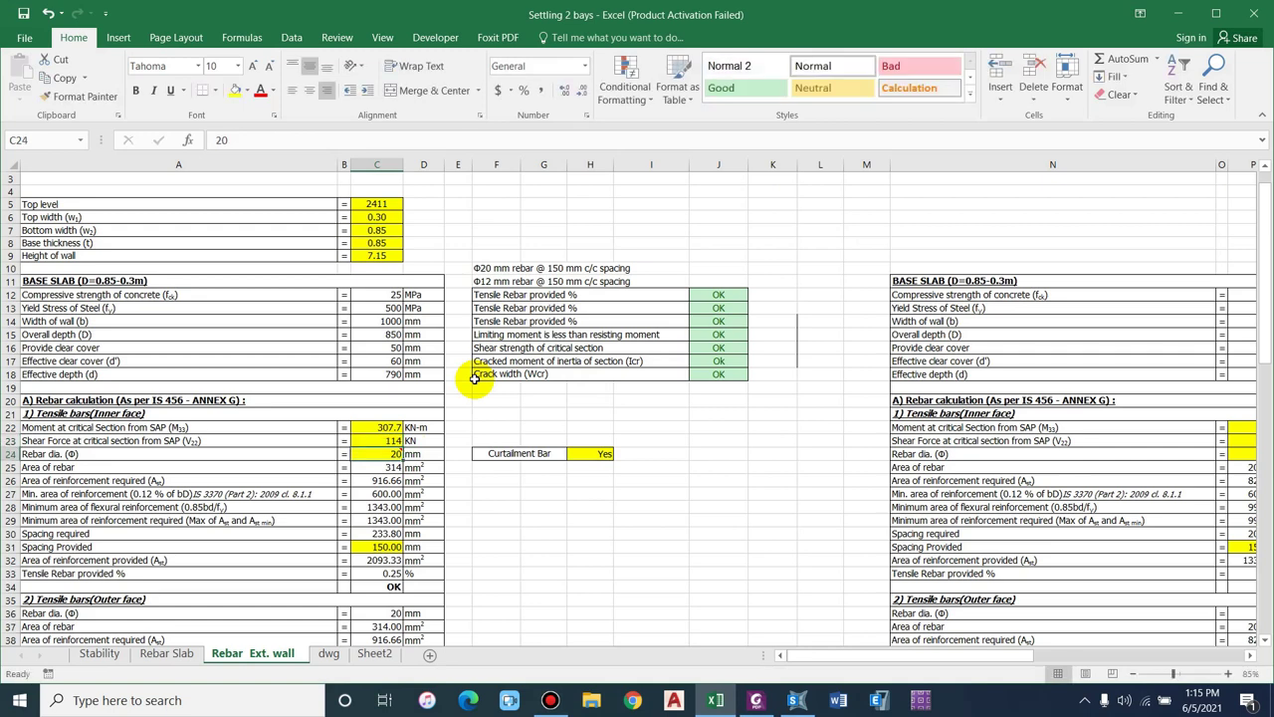
# - Set the overall depth of the wall section to 500 mm
pyautogui.click(395, 337)
pyautogui.write('500.')
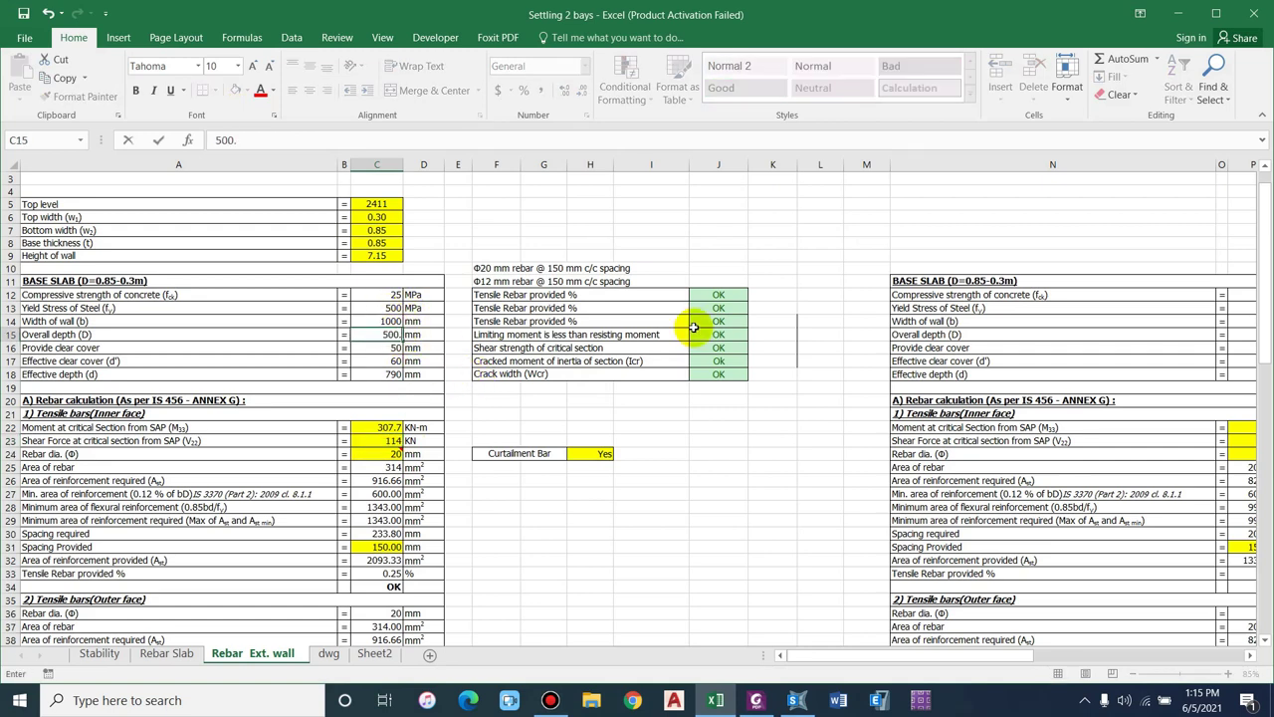
pyautogui.press('Return')
# - Set the inner-face tensile rebar diameter to 16 mm
pyautogui.press('Down')
pyautogui.press('Down')
pyautogui.press('Down')
pyautogui.press('Down')
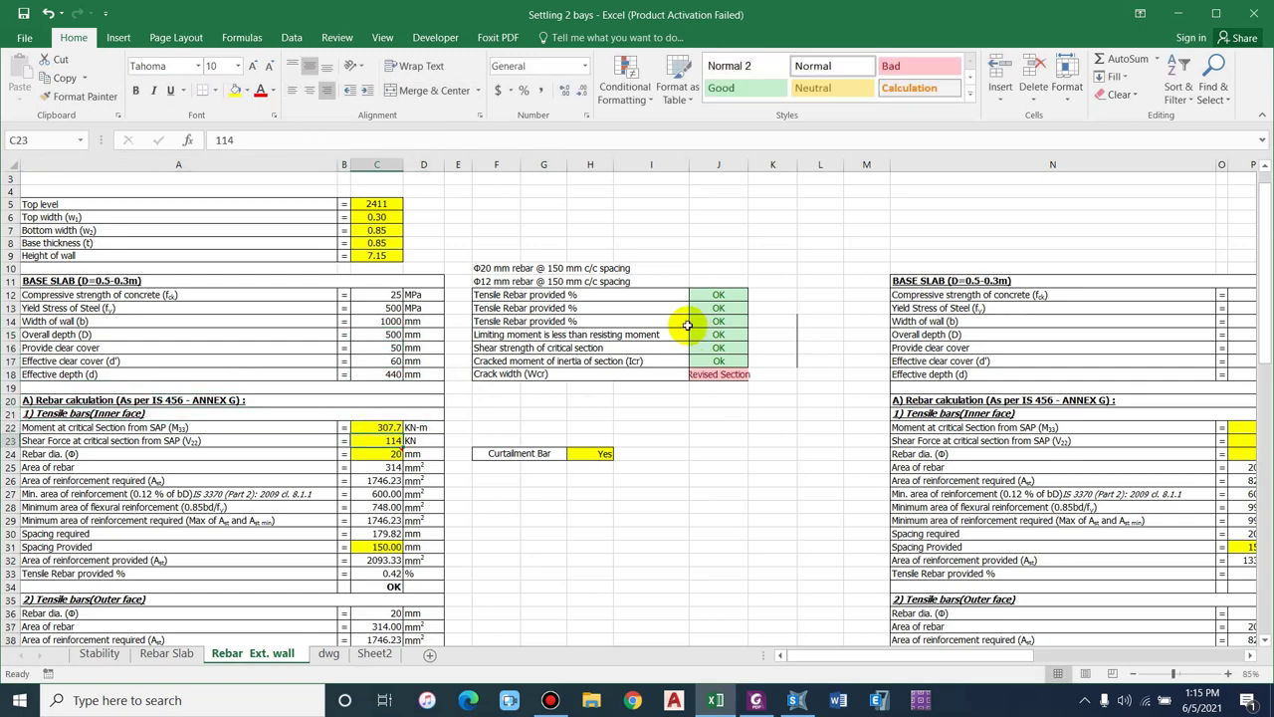
pyautogui.scroll(-1, 686, 326)
pyautogui.write('16')
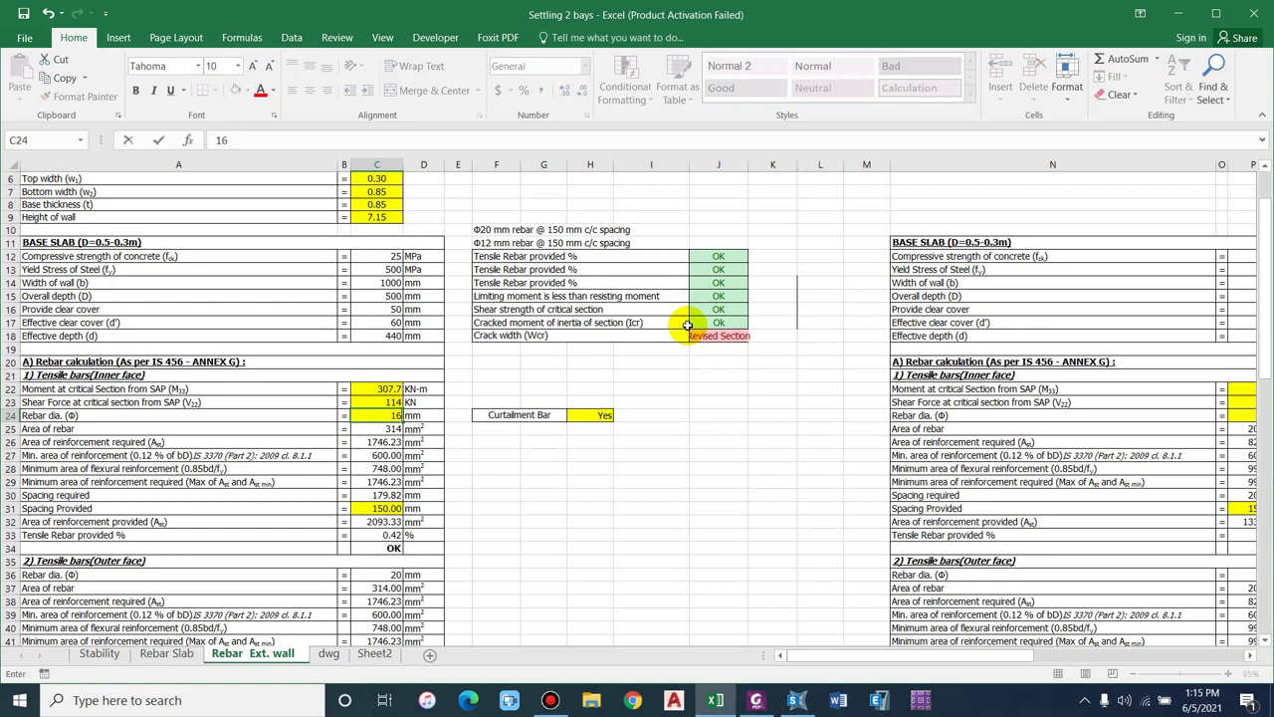
pyautogui.press('Return')
# - Set the provided spacing of the inner-face tensile bars to 100 mm
pyautogui.press('Down')
pyautogui.press('Down')
pyautogui.press('Down')
pyautogui.press('Down')
pyautogui.press('Down')
pyautogui.press('Down')
pyautogui.write('100')
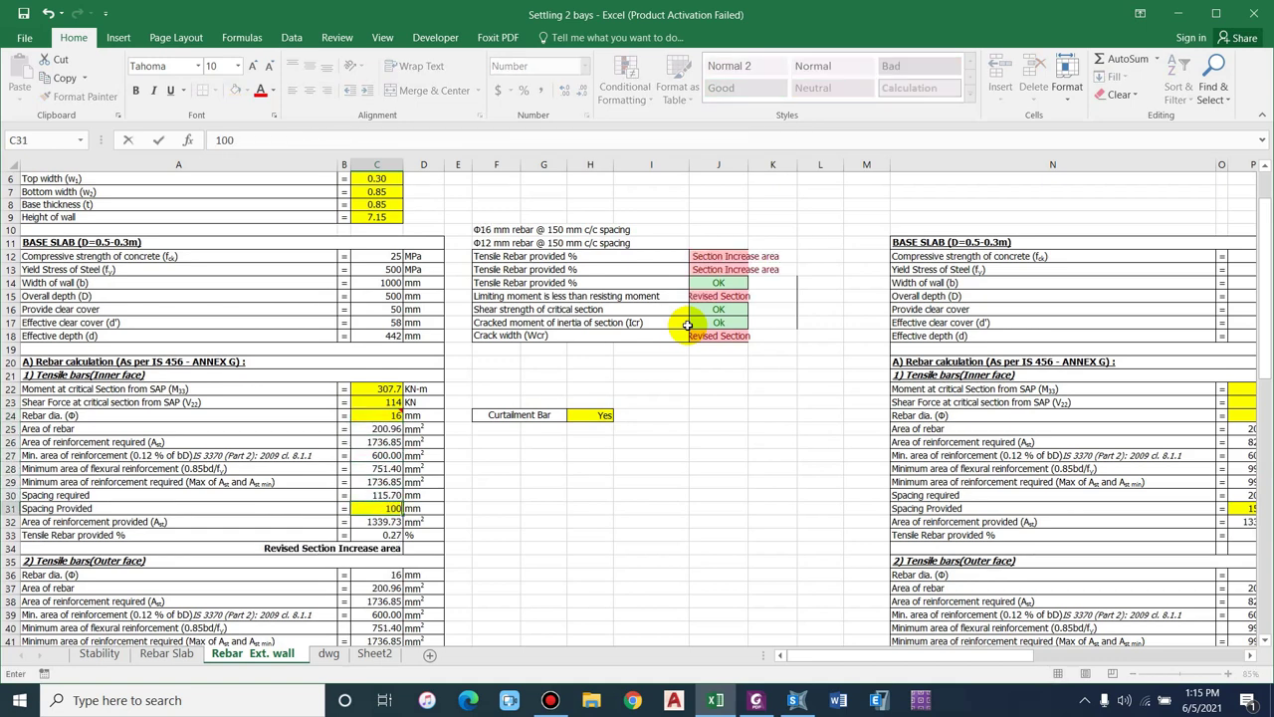
pyautogui.press('Return')
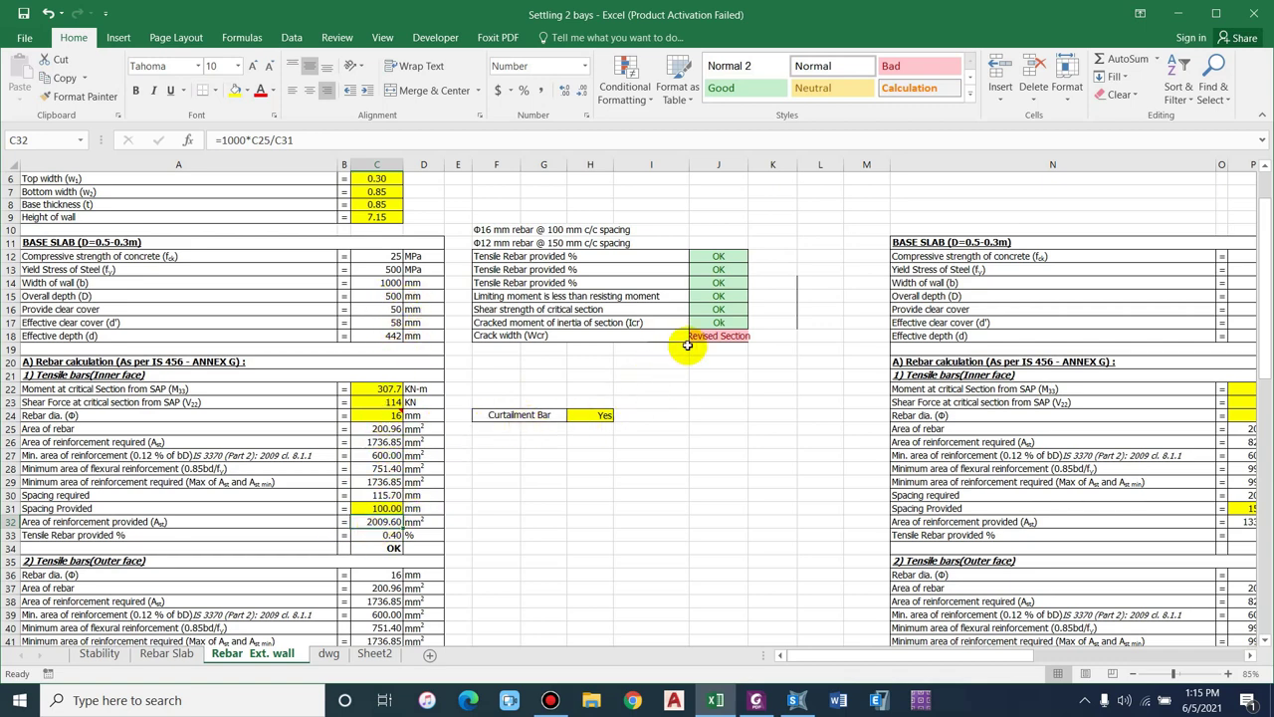
# - Set the inner-face tensile rebar diameter to 20 mm and review the design checks
pyautogui.click(393, 414)
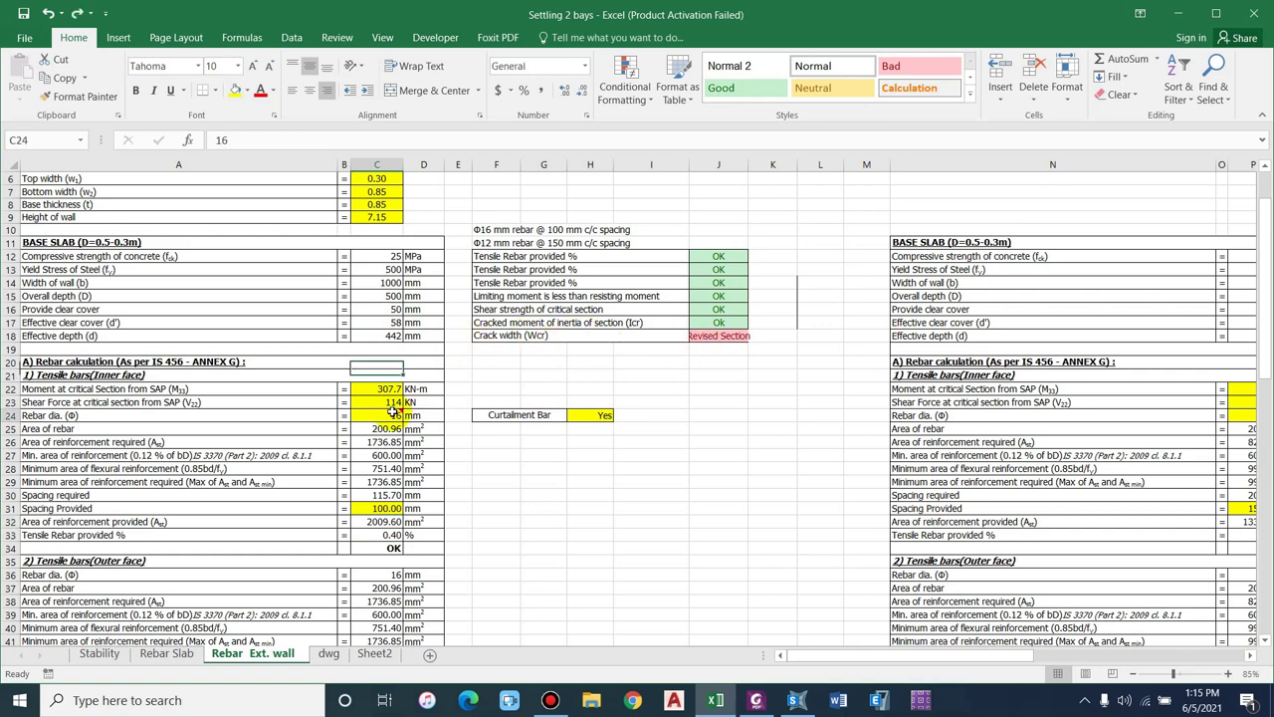
pyautogui.write('20')
pyautogui.press('Return')
pyautogui.press('Down')
pyautogui.press('Down')
pyautogui.press('Down')
pyautogui.press('Down')
pyautogui.press('Down')
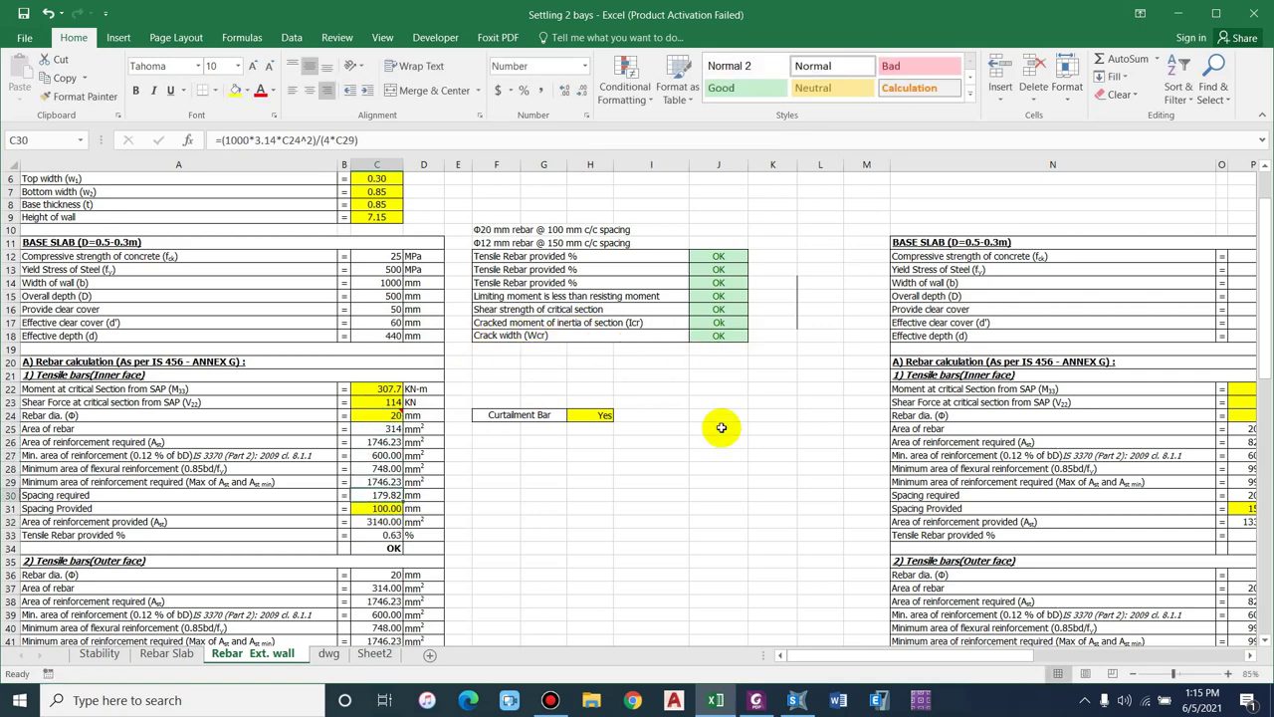
pyautogui.click(638, 493)
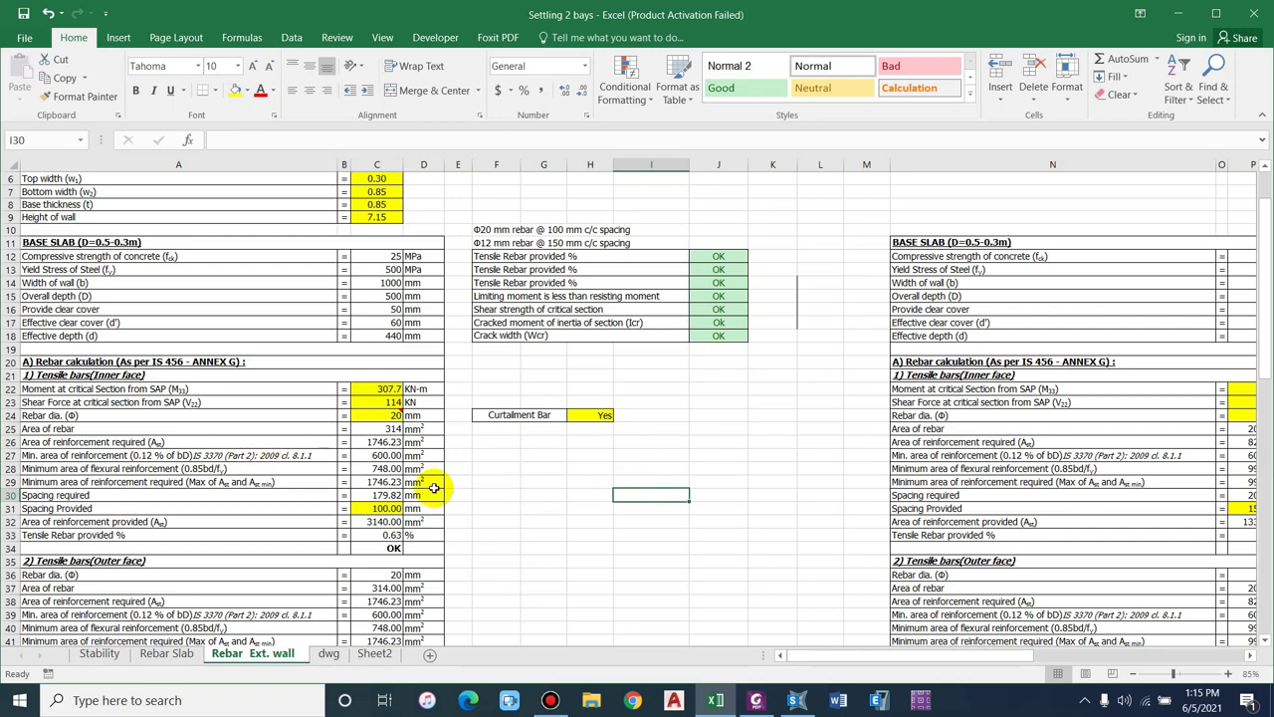
pyautogui.scroll(1, 676, 374)
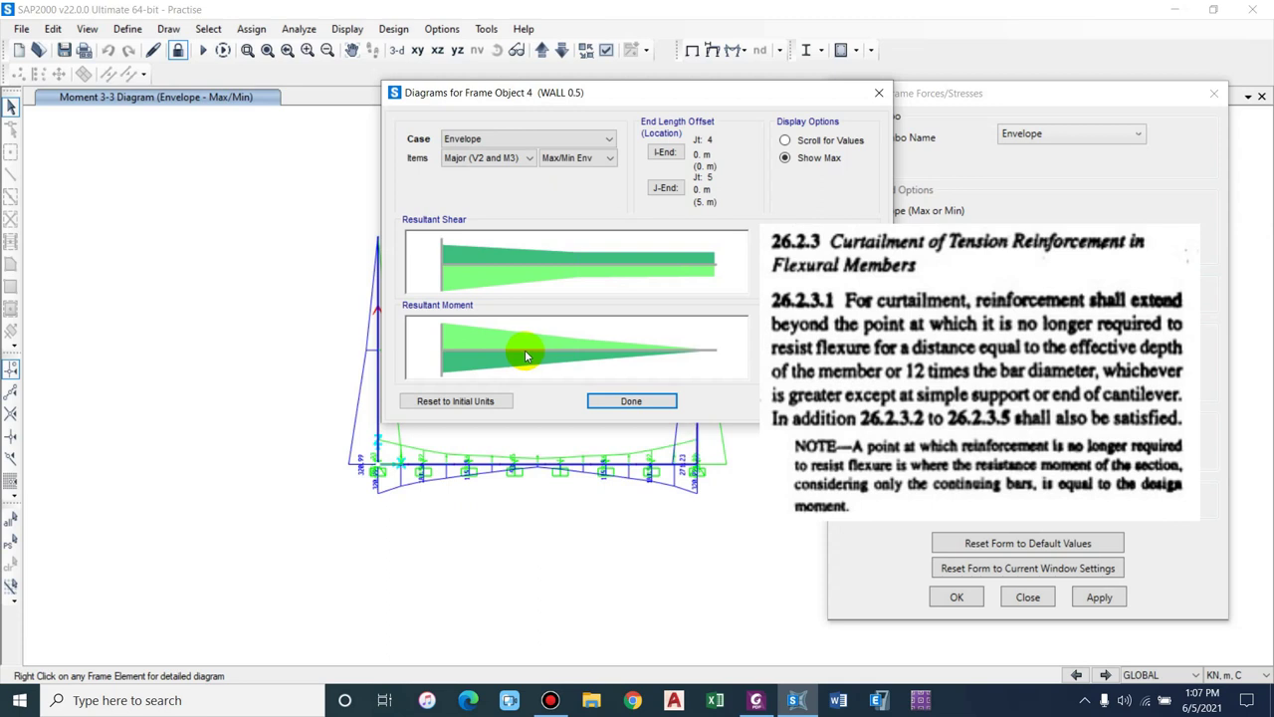
# - Examine the wall's Envelope shear and moment diagrams in SAP2000 and read the values at the 1.75 m location
pyautogui.moveTo(521, 351)
pyautogui.mouseDown()
pyautogui.moveTo(516, 340)
pyautogui.moveTo(540, 350)
pyautogui.mouseUp()
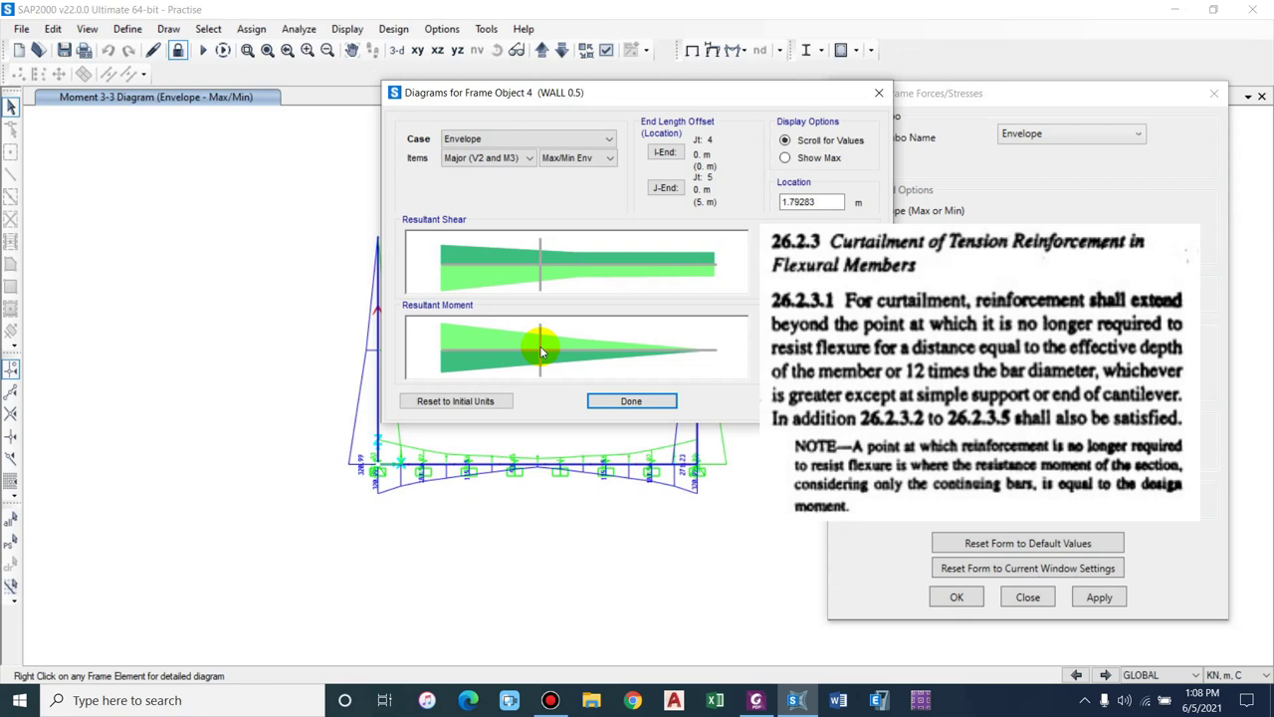
pyautogui.click(879, 93)
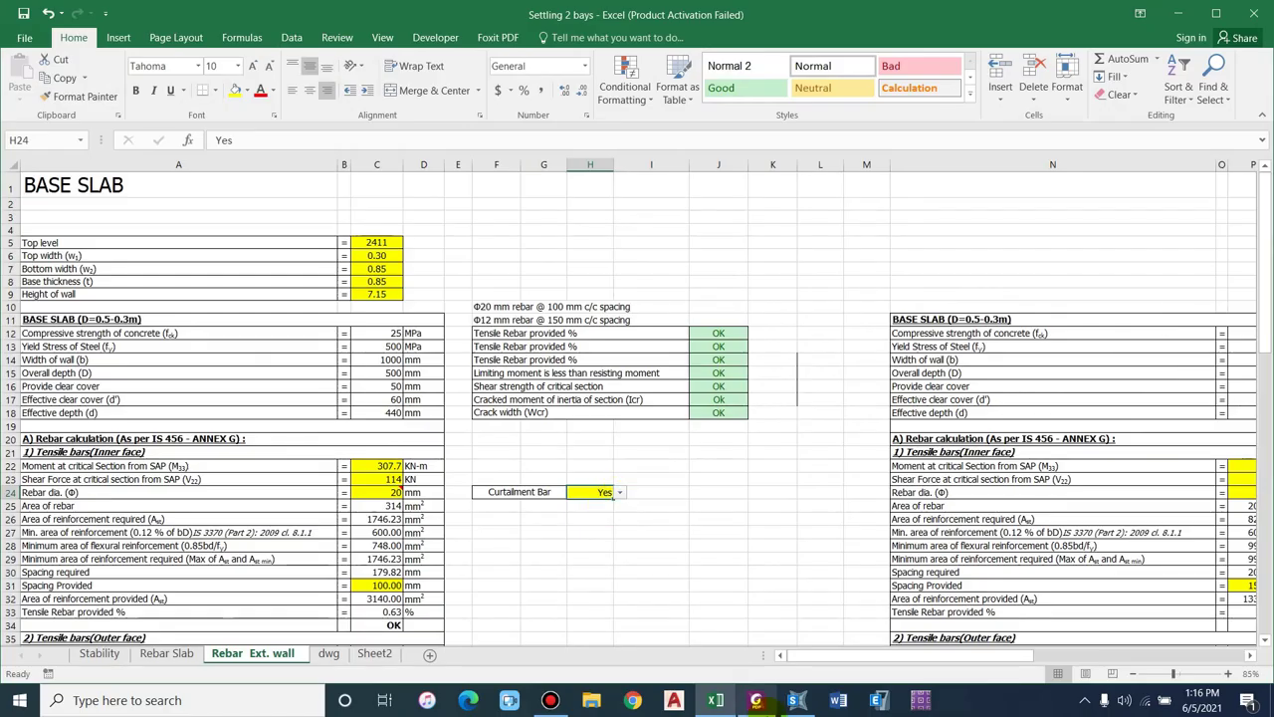
pyautogui.click(797, 700)
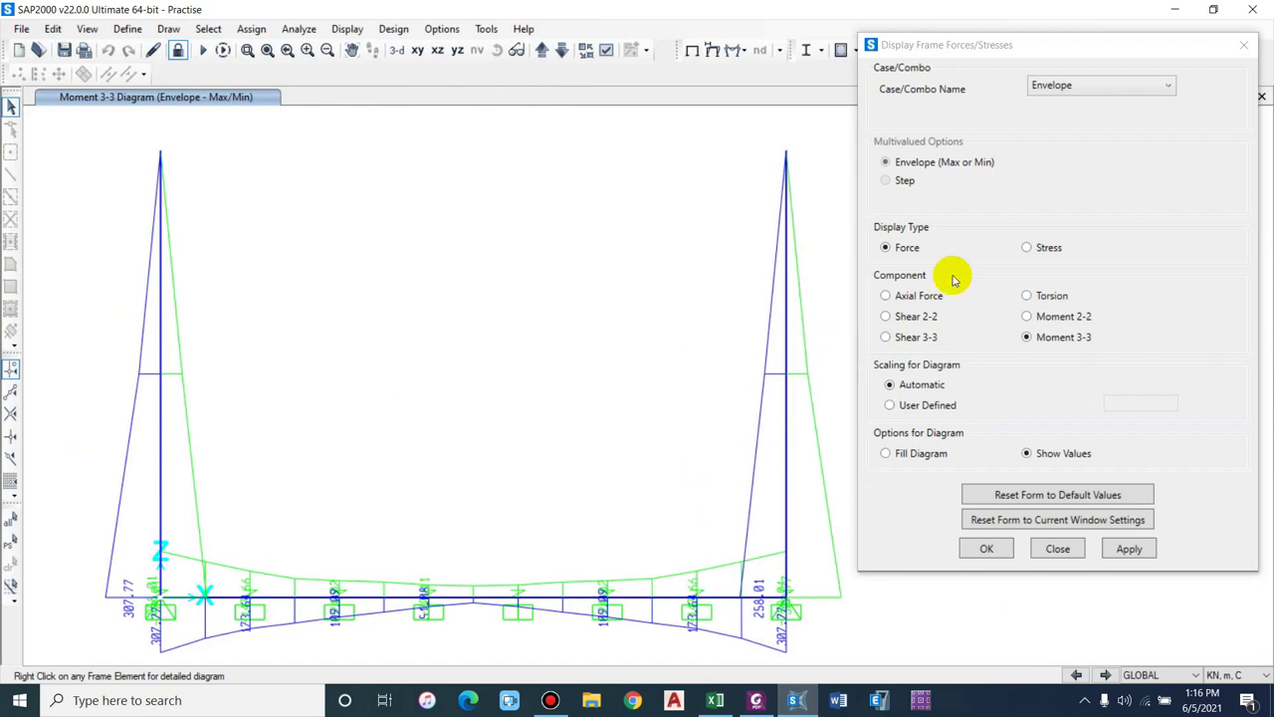
pyautogui.rightClick(784, 428)
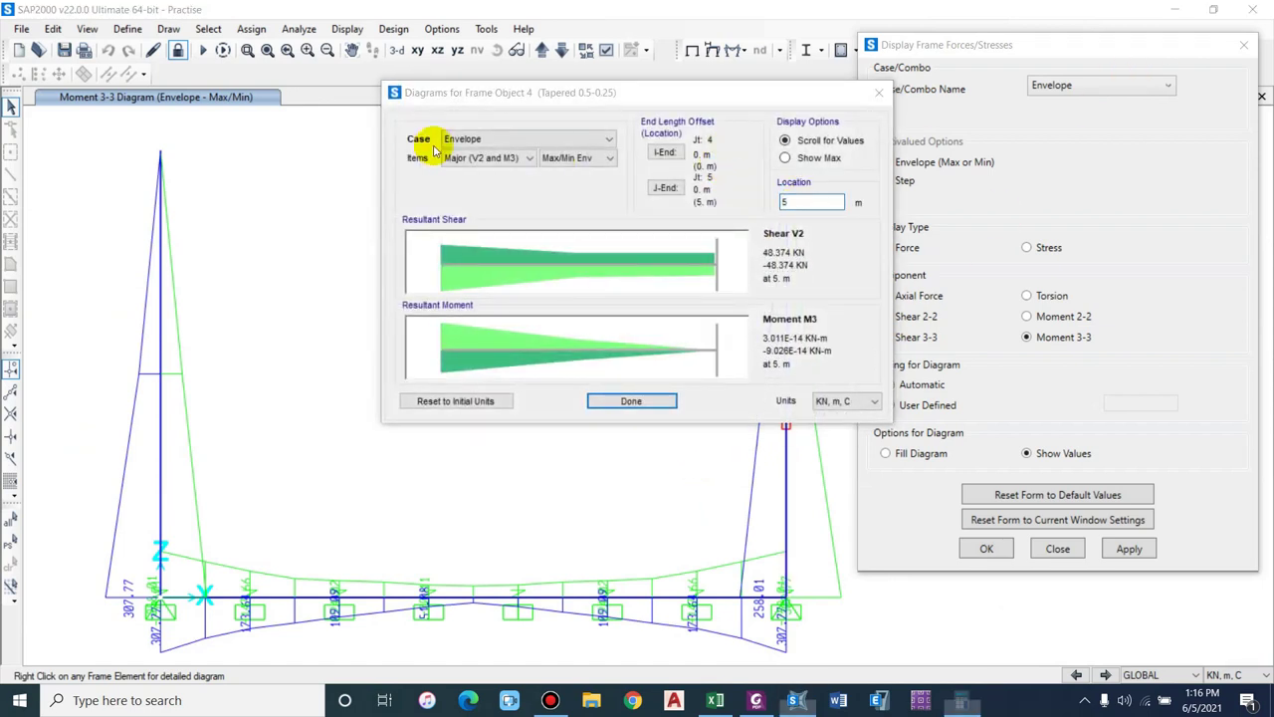
pyautogui.click(1154, 113)
pyautogui.doubleClick(813, 199)
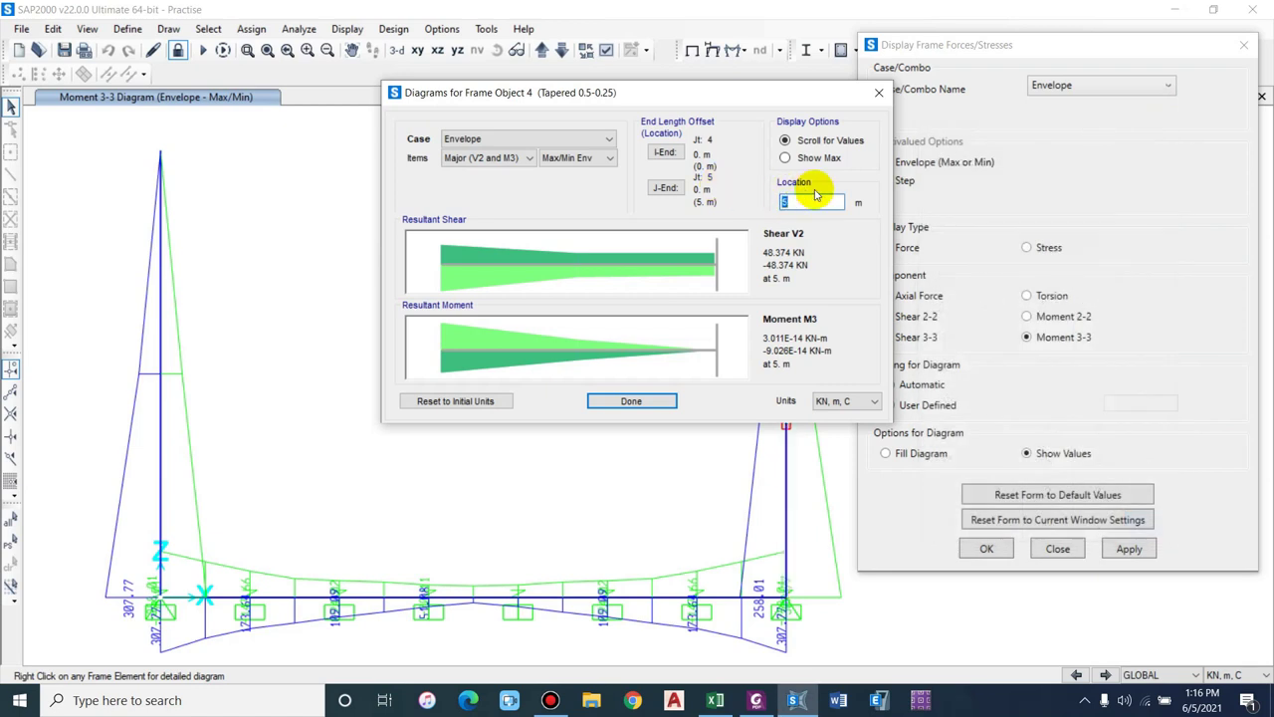
pyautogui.write('1.75')
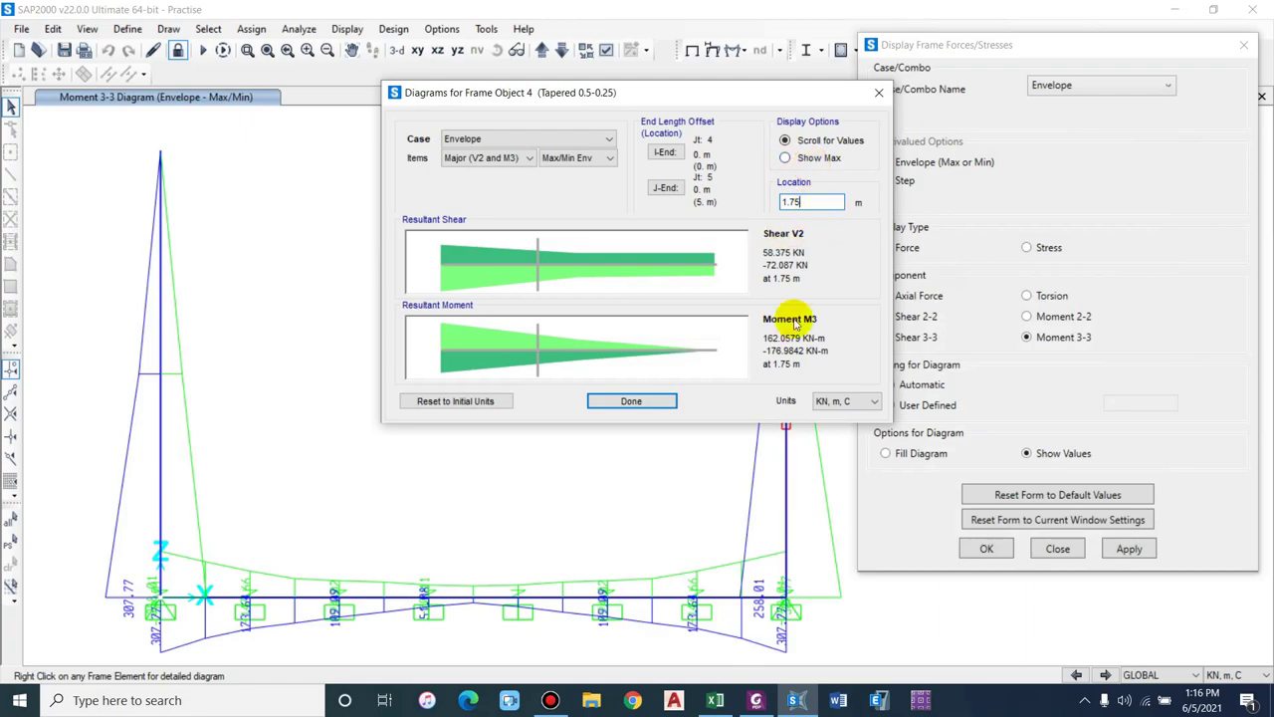
# - Switch to Excel and set the wall's top width to 0.25, bottom width and base thickness to 0.50, and height to 7.00
pyautogui.hotkey('alt', 'Tab')
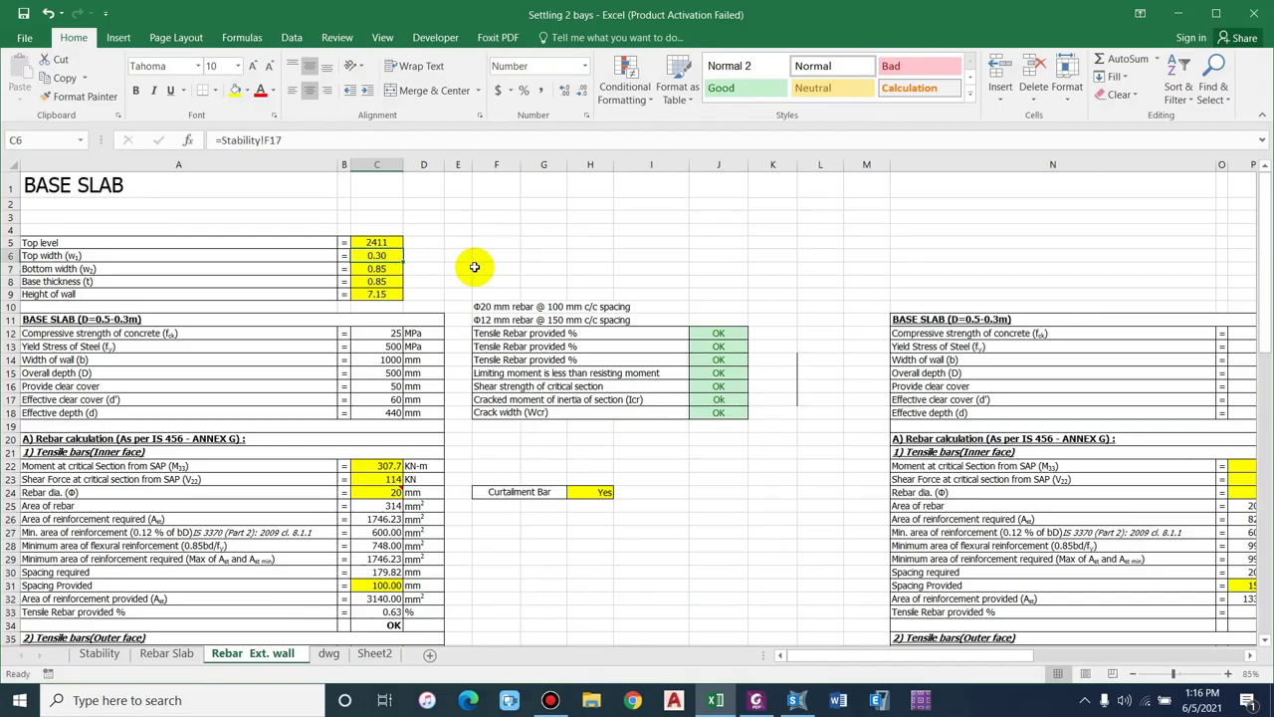
pyautogui.write('0.2')
pyautogui.press('Return')
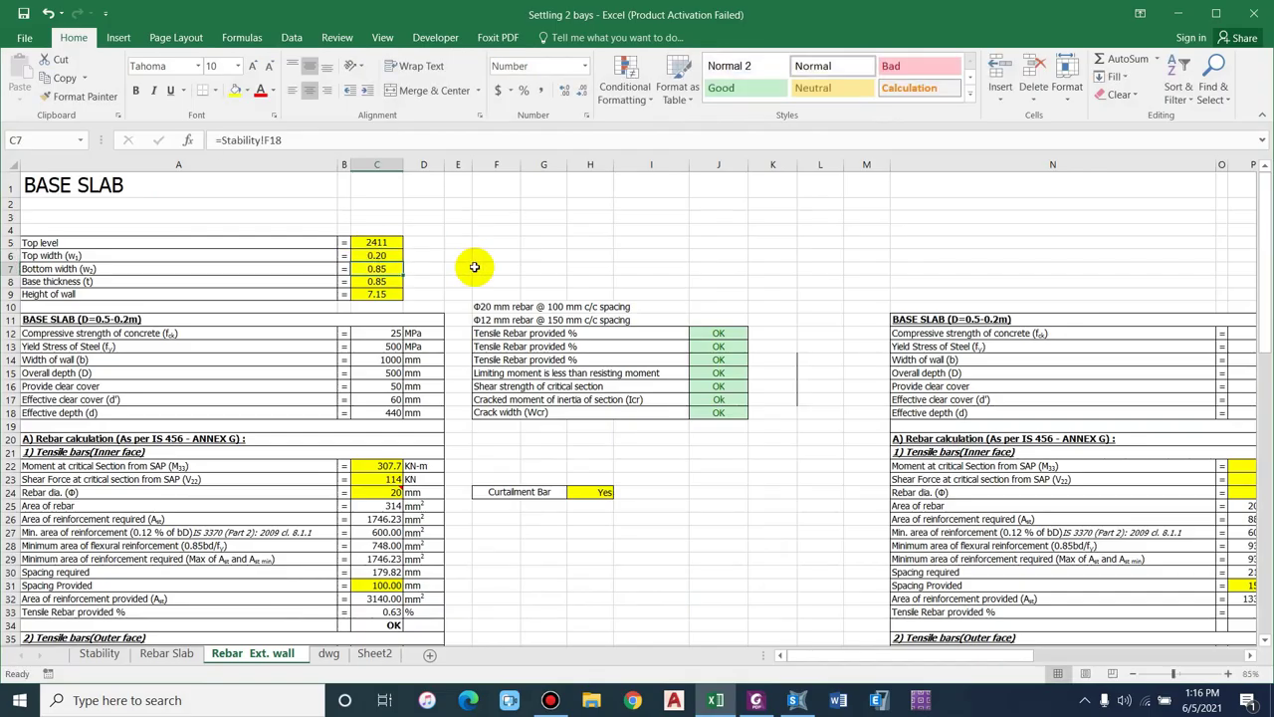
pyautogui.write('.2')
pyautogui.press('Return')
pyautogui.write('.5')
pyautogui.press('Return')
pyautogui.write('.5')
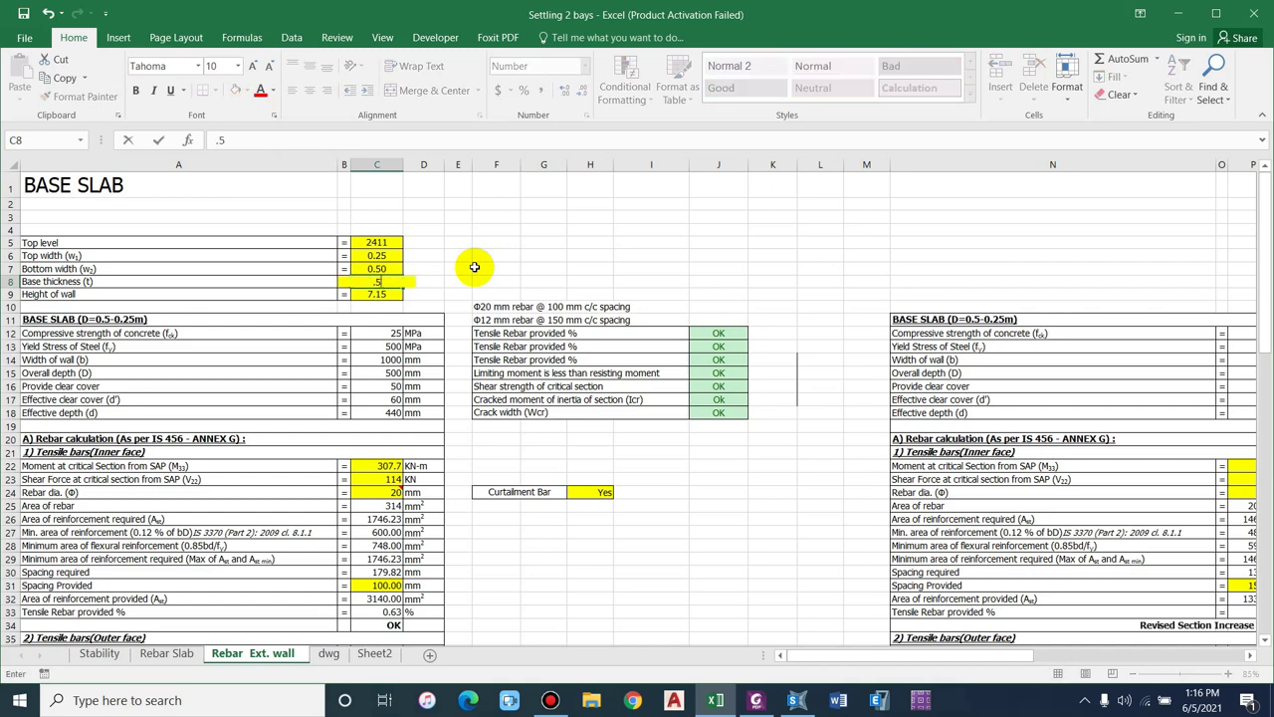
pyautogui.press('Return')
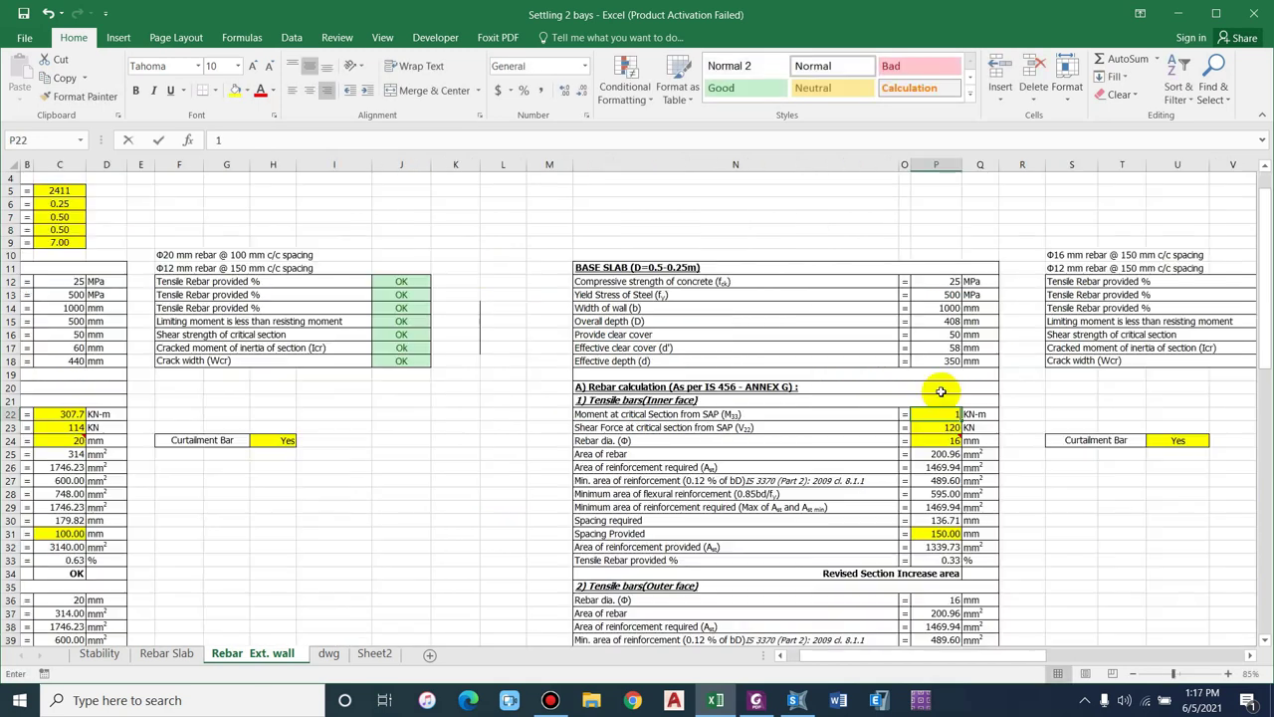
# - Enter the critical-section moment of 176 kN-m and shear force of 73 kN for the section at 1.75 m
pyautogui.write('176')
pyautogui.press('Return')
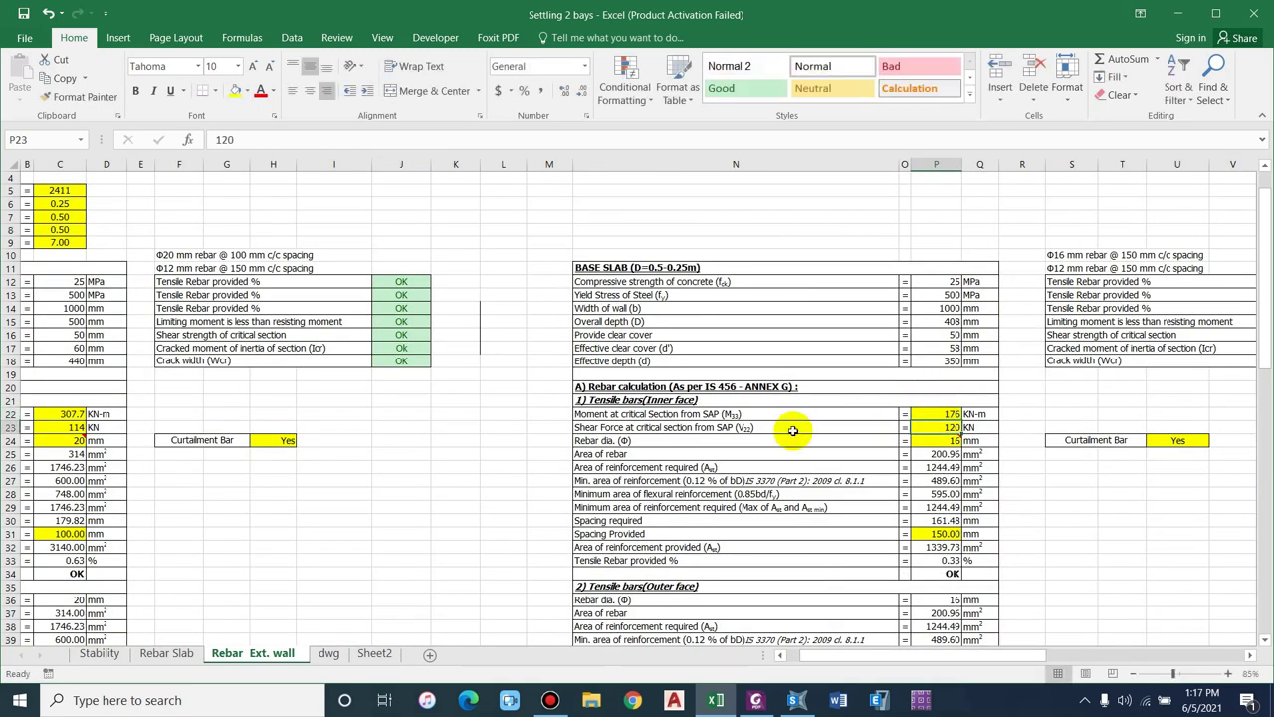
pyautogui.write('72')
pyautogui.press('Return')
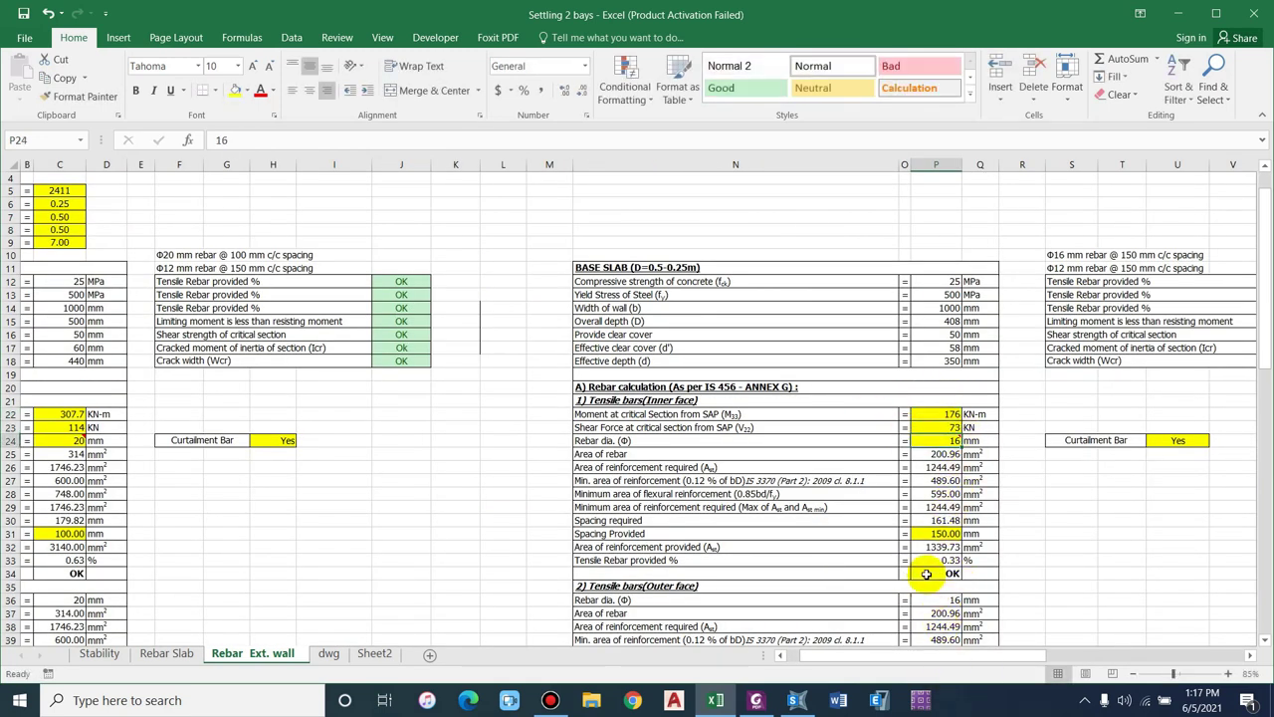
# - Set the 1.75 m section's inner-face spacing to 100 mm and copy the base section's cracked-inertia and crack-width checks to its check table
pyautogui.moveTo(887, 657); pyautogui.dragTo(250, 521)
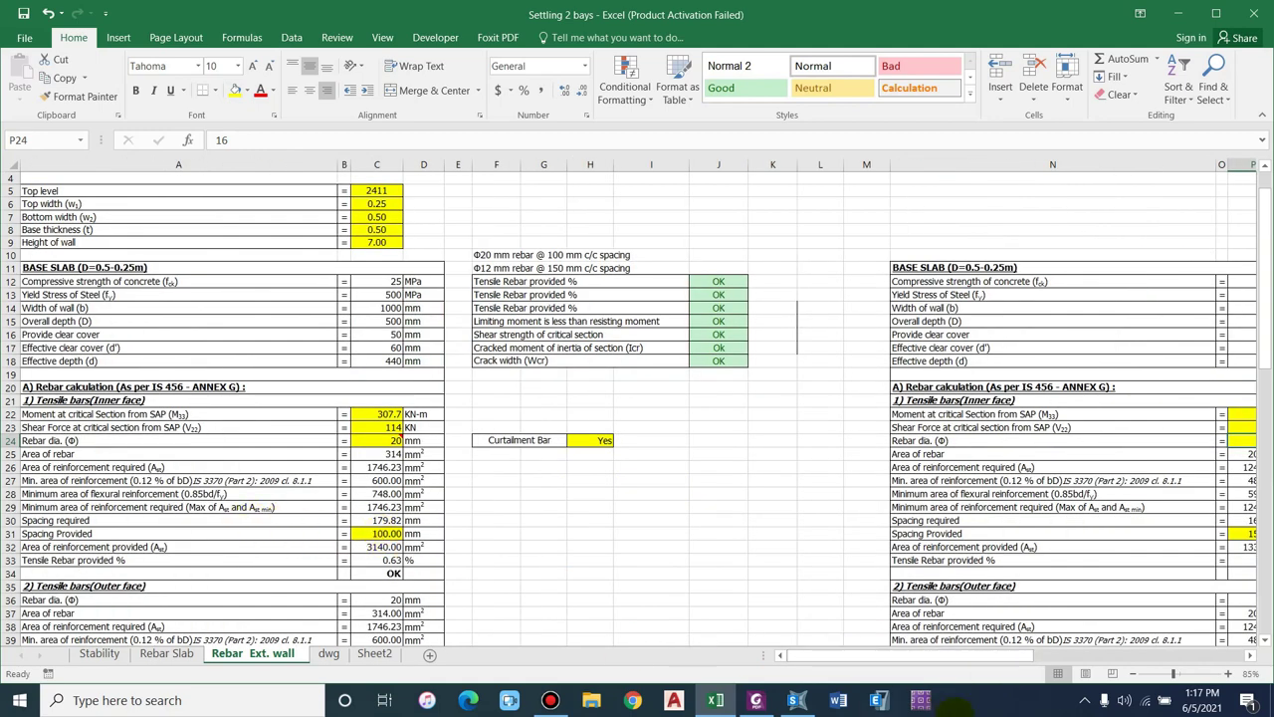
pyautogui.hscroll(5, 799, 628)
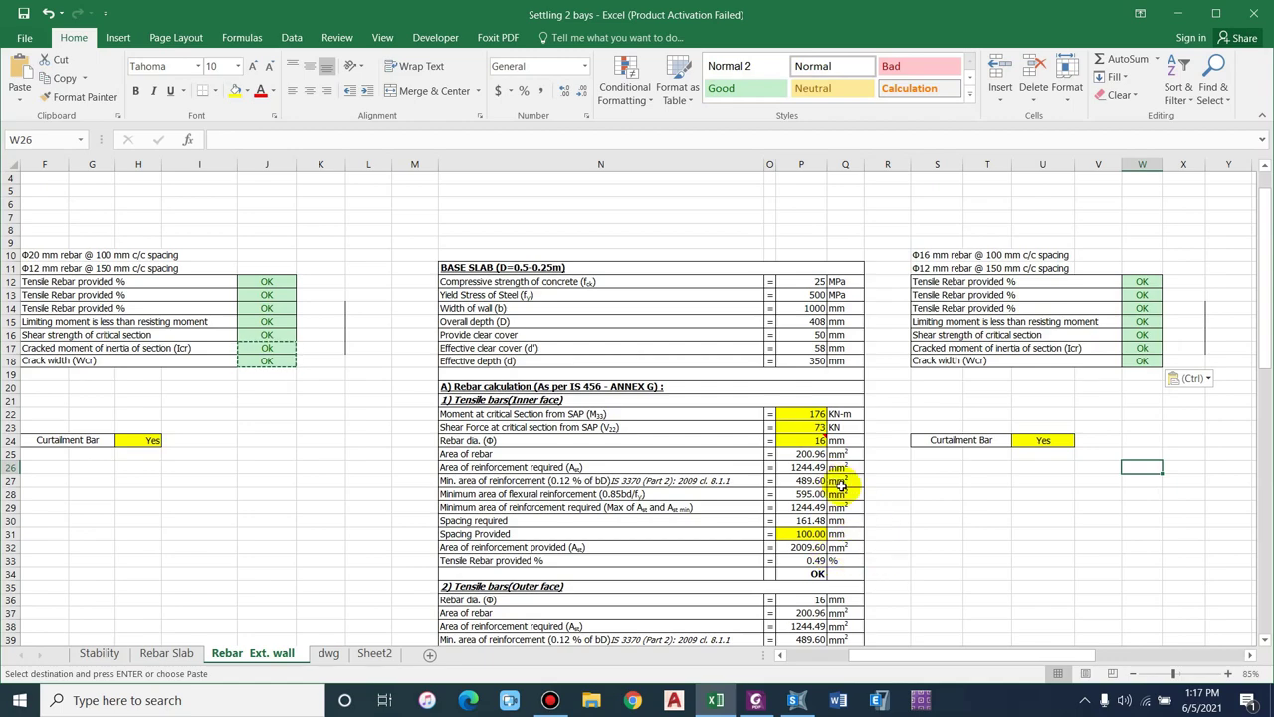
pyautogui.scroll(-1, 876, 438)
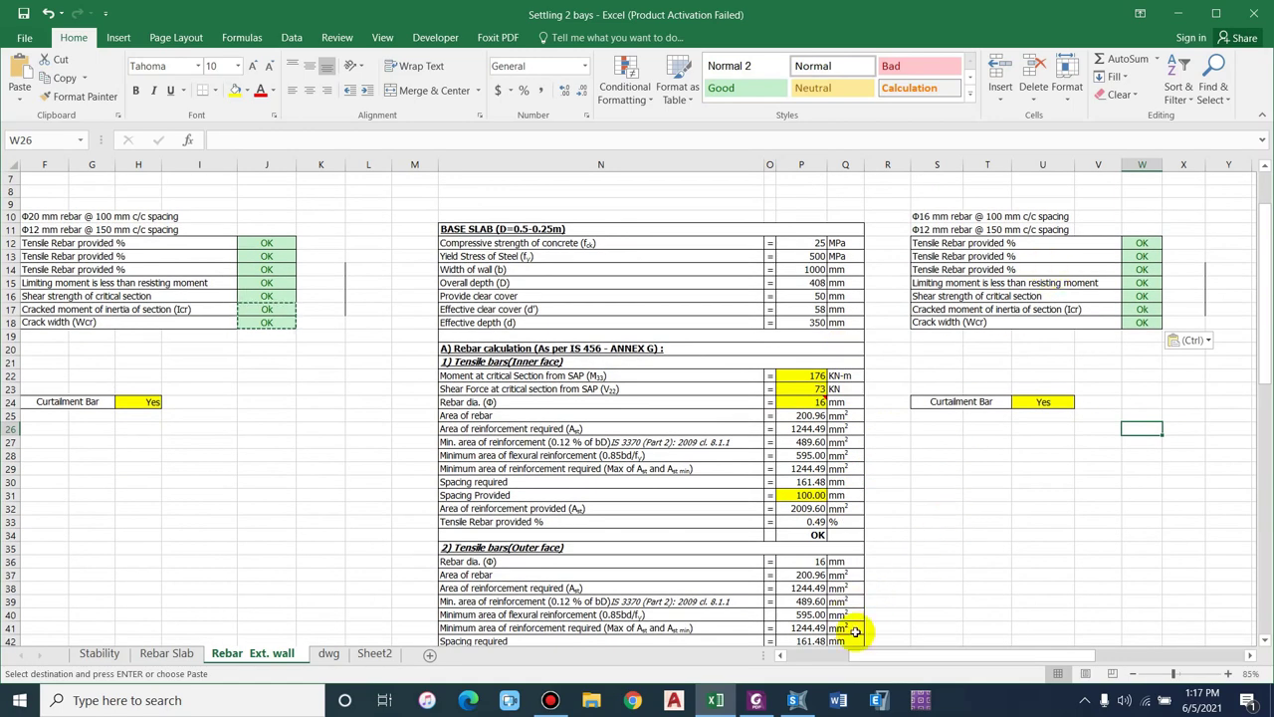
pyautogui.scroll(-1, 757, 594)
pyautogui.scroll(2, 1072, 308)
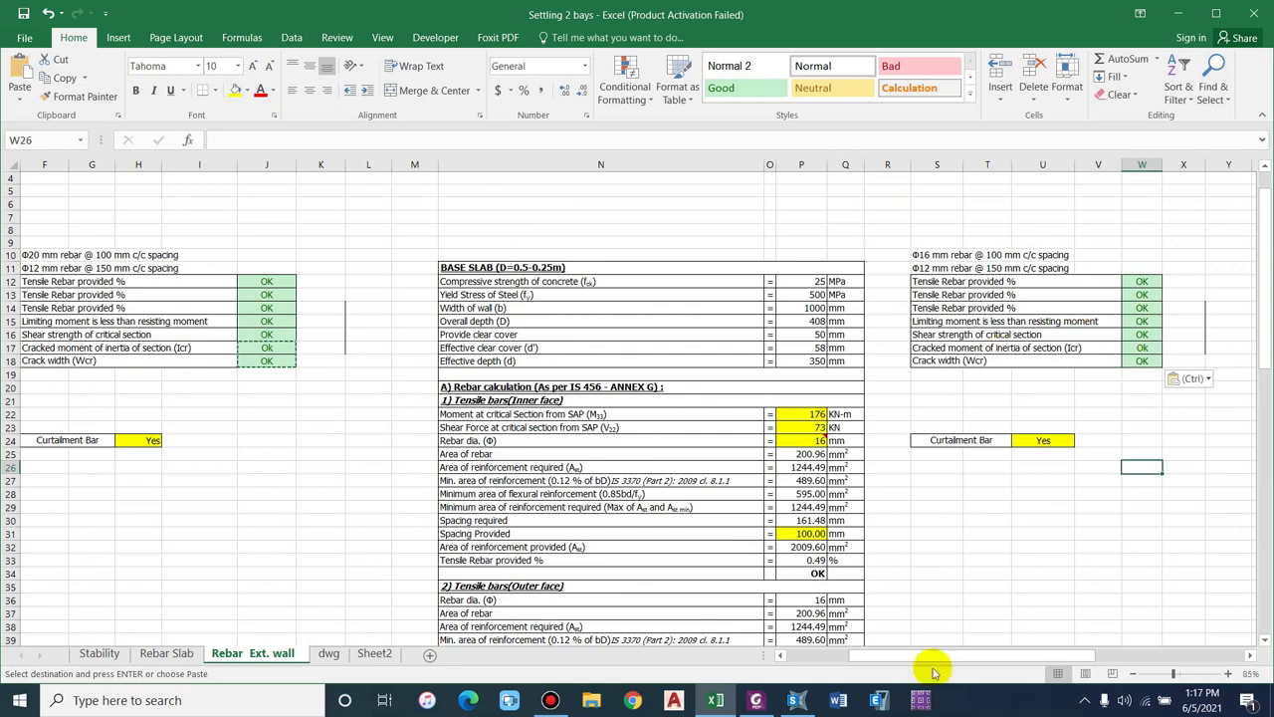
pyautogui.press('Escape')
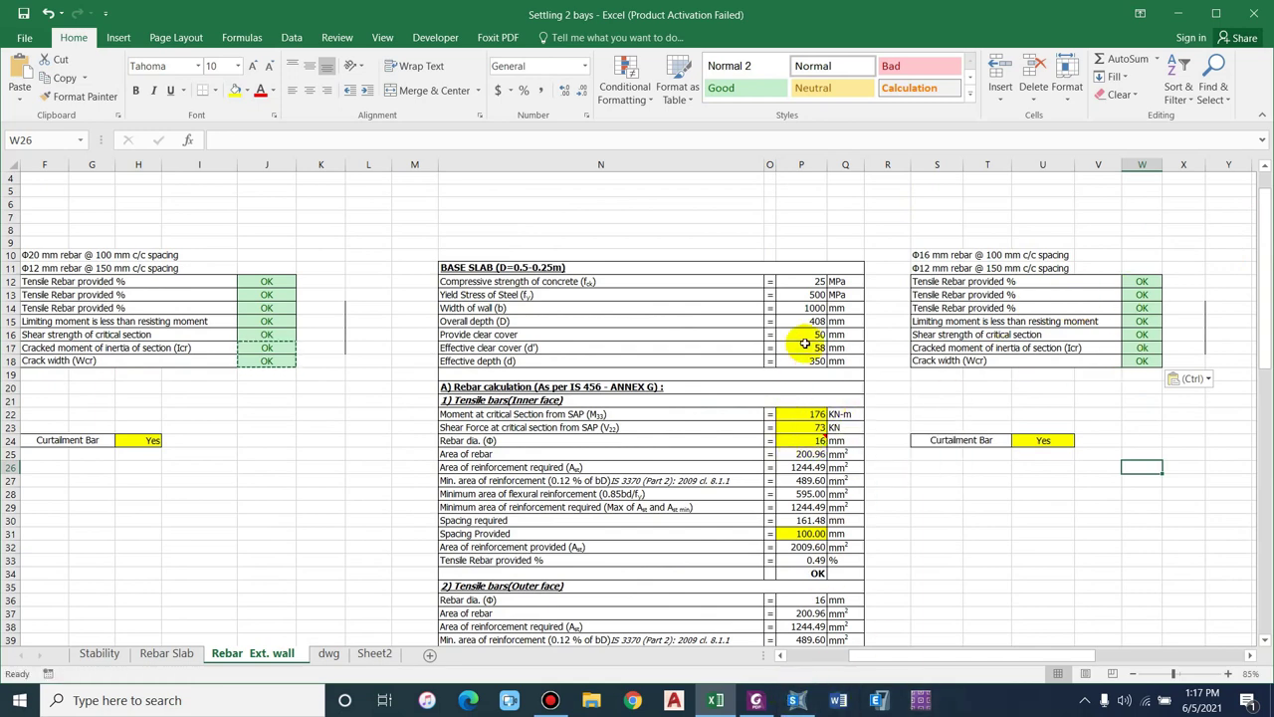
# - Inspect the formula behind the overall depth of the 1.75 m wall section
pyautogui.hscroll(-4, 804, 343)
pyautogui.click(423, 247)
pyautogui.hscroll(3, 876, 352)
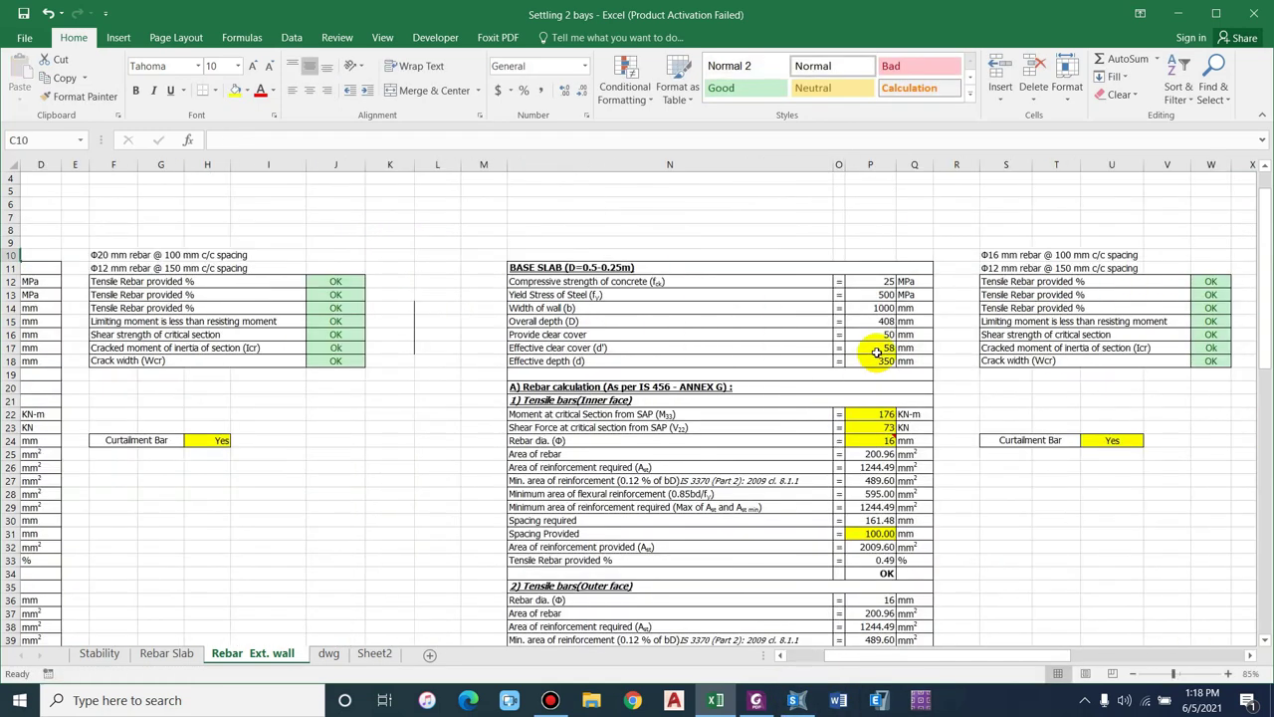
pyautogui.click(880, 321)
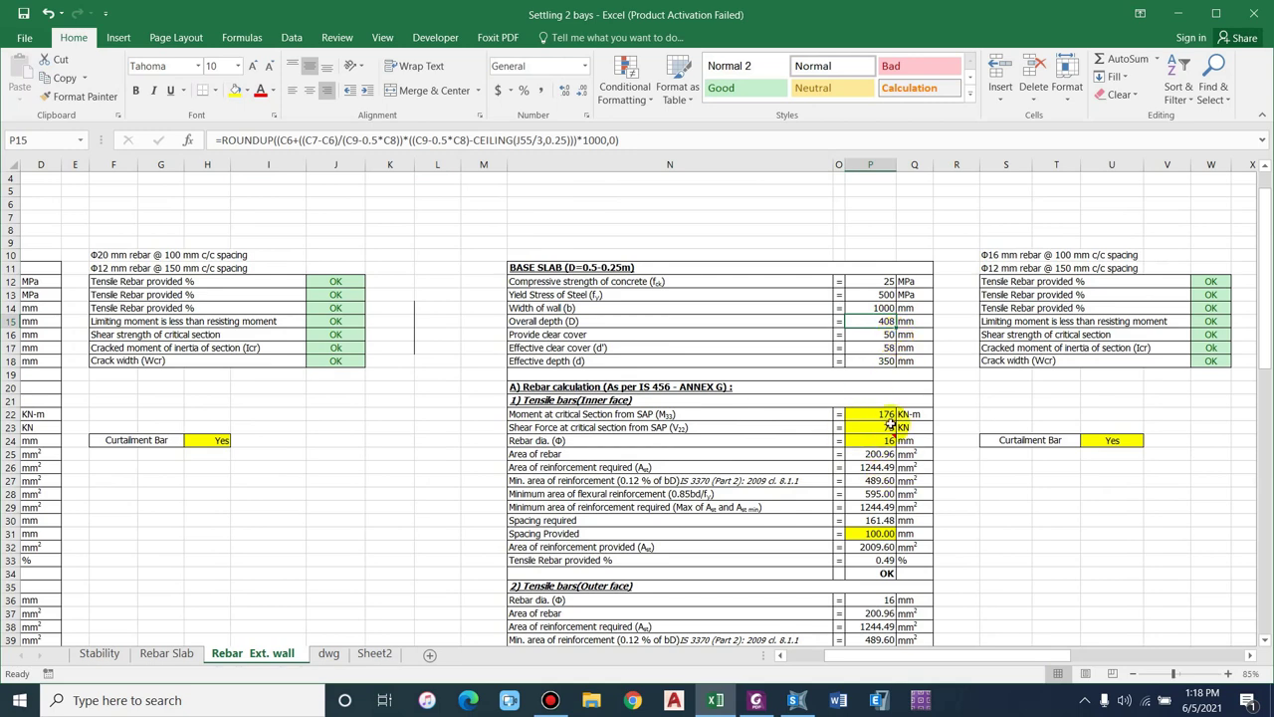
pyautogui.hscroll(2, 938, 648)
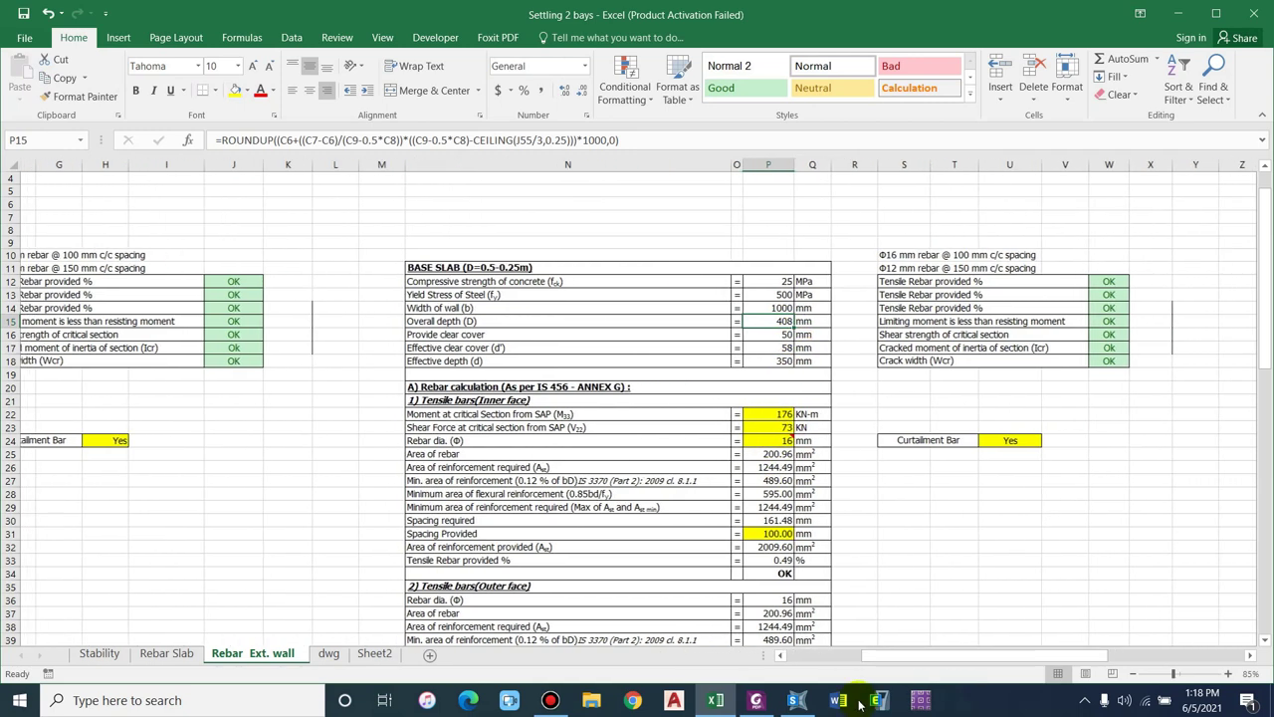
# - Switch to SAP2000, read the wall's Envelope shear and moment at the 3.5 m location, and return to Excel
pyautogui.hotkey('alt', 'Tab')
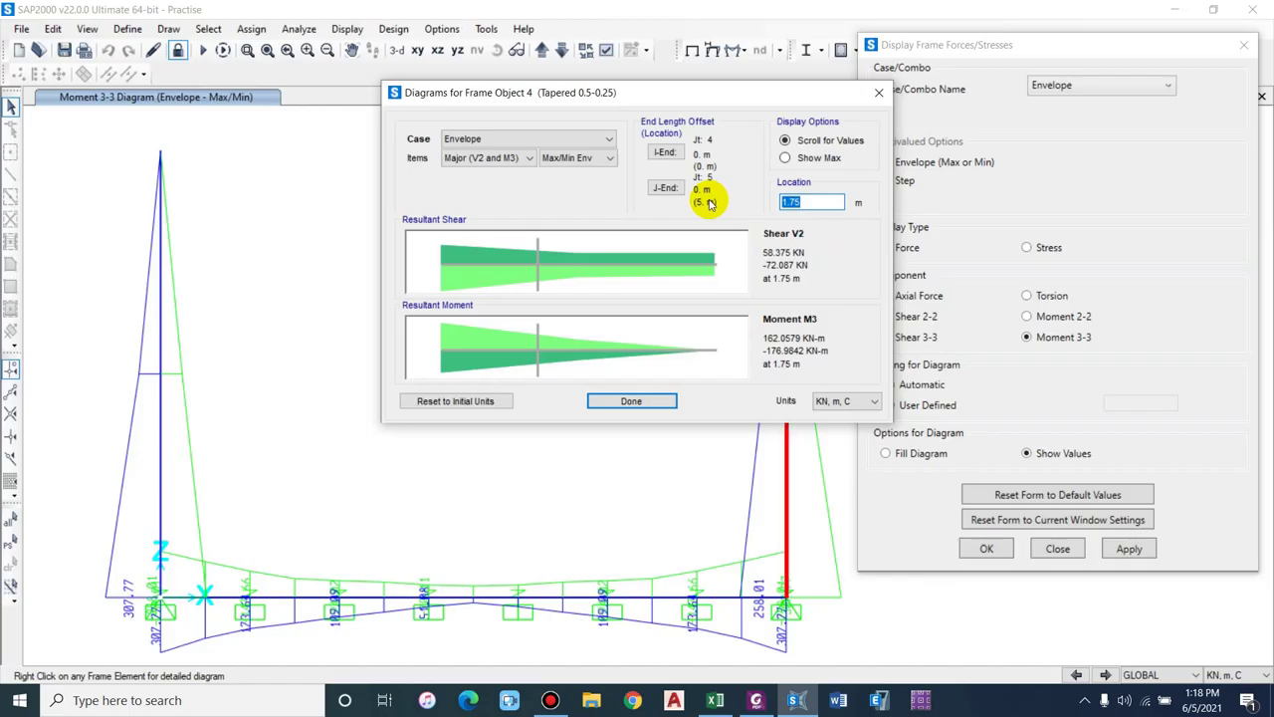
pyautogui.write('3.5')
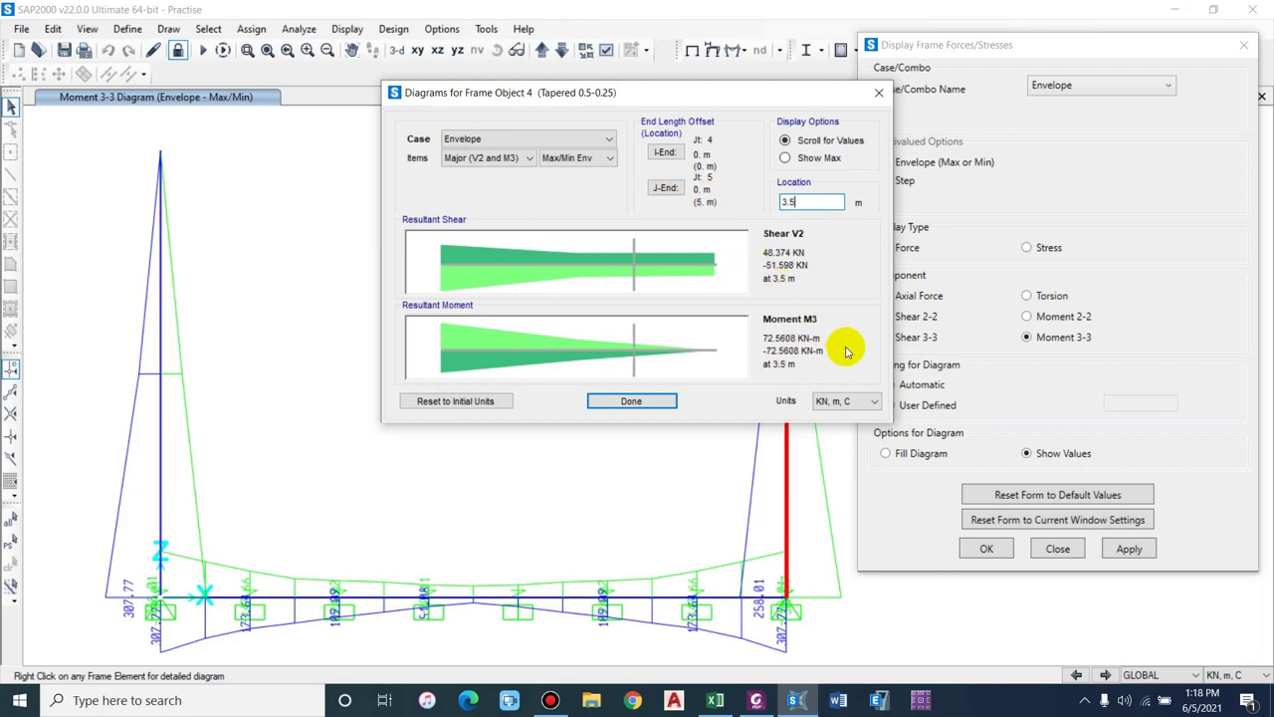
pyautogui.click(715, 699)
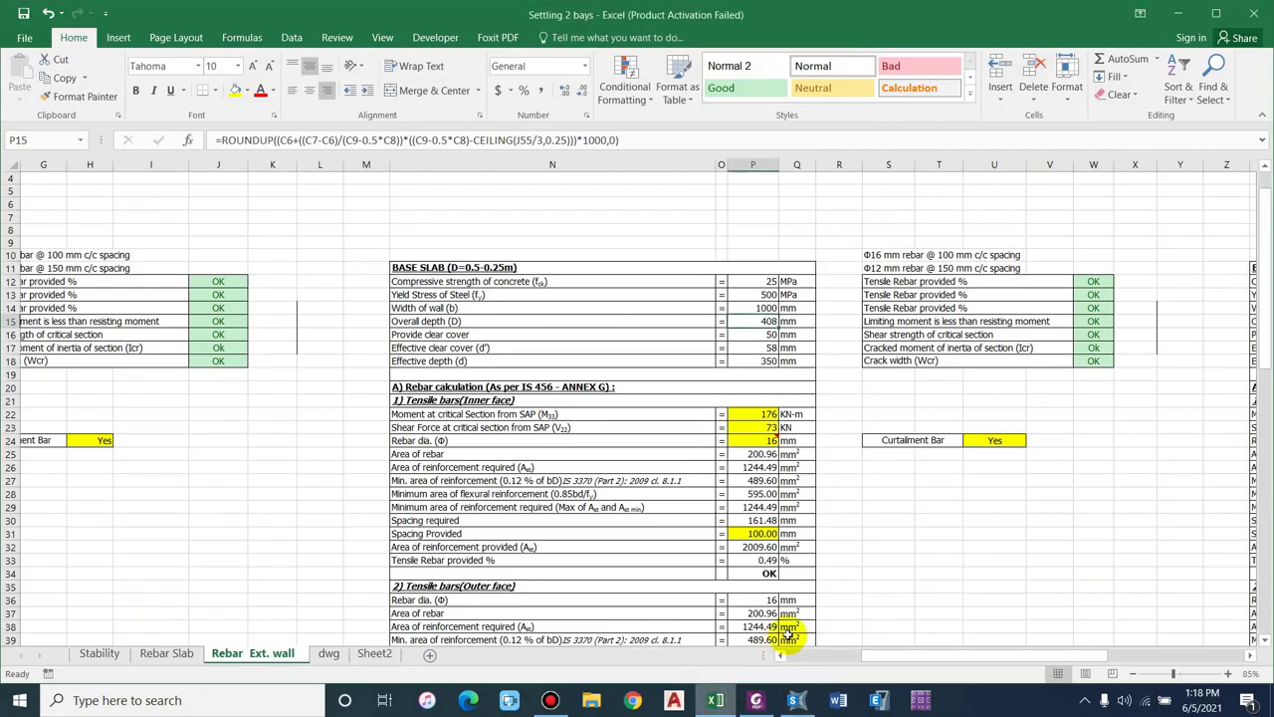
# - For the section at 3.5 m, enter a moment of 72 kN-m and shear of 52 kN, and set the inner-face bar spacing to 100 mm
pyautogui.click(992, 454)
pyautogui.moveTo(855, 654); pyautogui.dragTo(1042, 654)
pyautogui.click(898, 427)
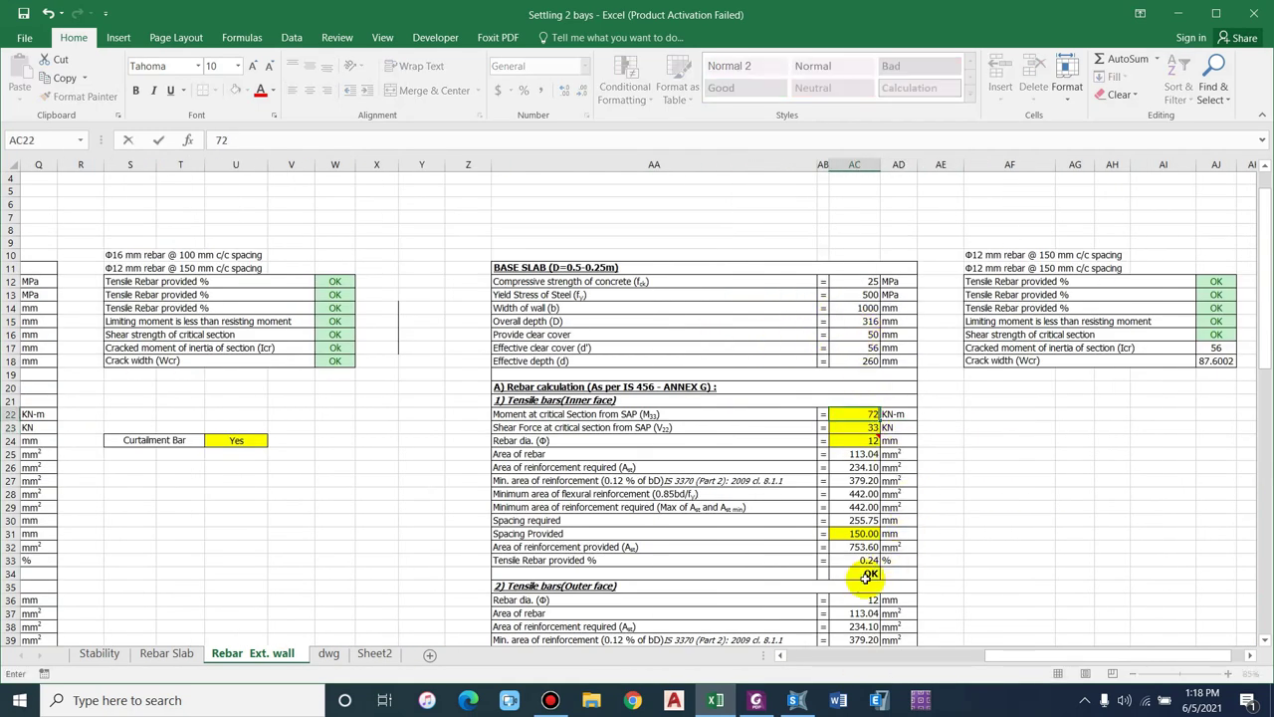
pyautogui.hotkey('alt', 'Tab')
pyautogui.click(716, 699)
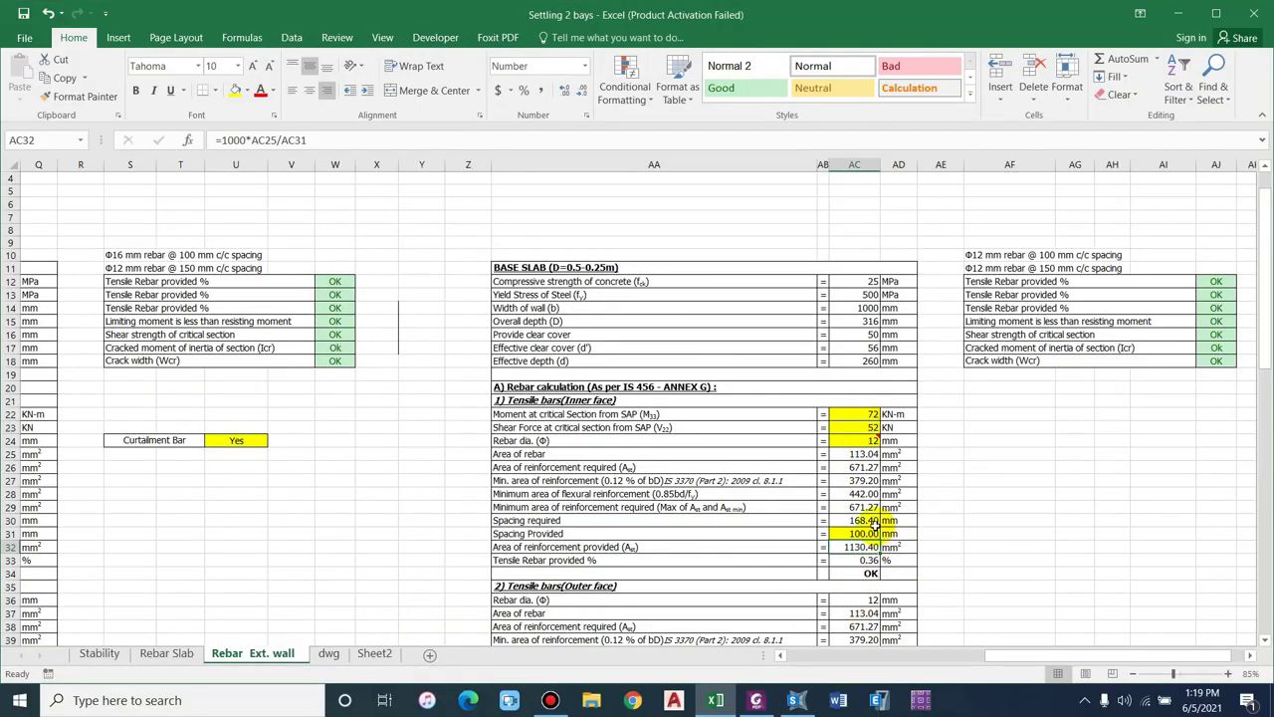
# - Examine the rebar sizes, spacings and curtailment heights along the exterior wall in the Section A-A drawing on the dwg sheet
pyautogui.hotkey('ctrl', 'pagedown')
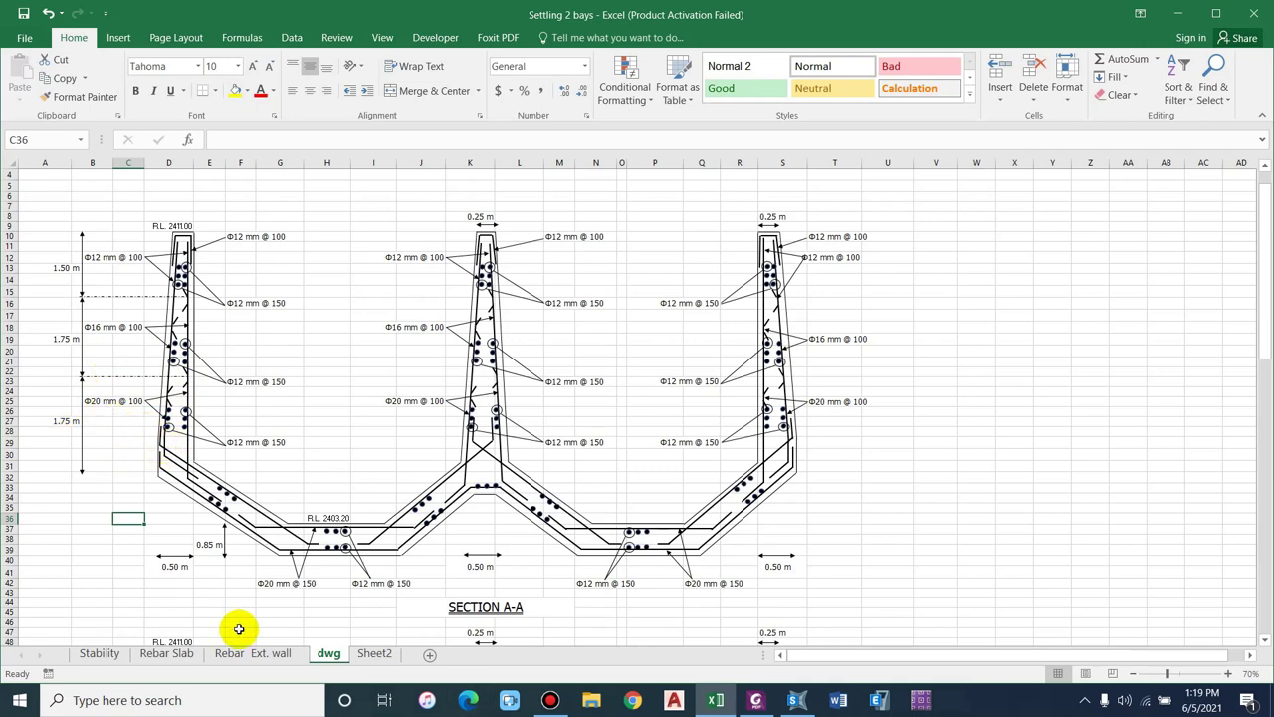
pyautogui.scroll(1, 250, 239)
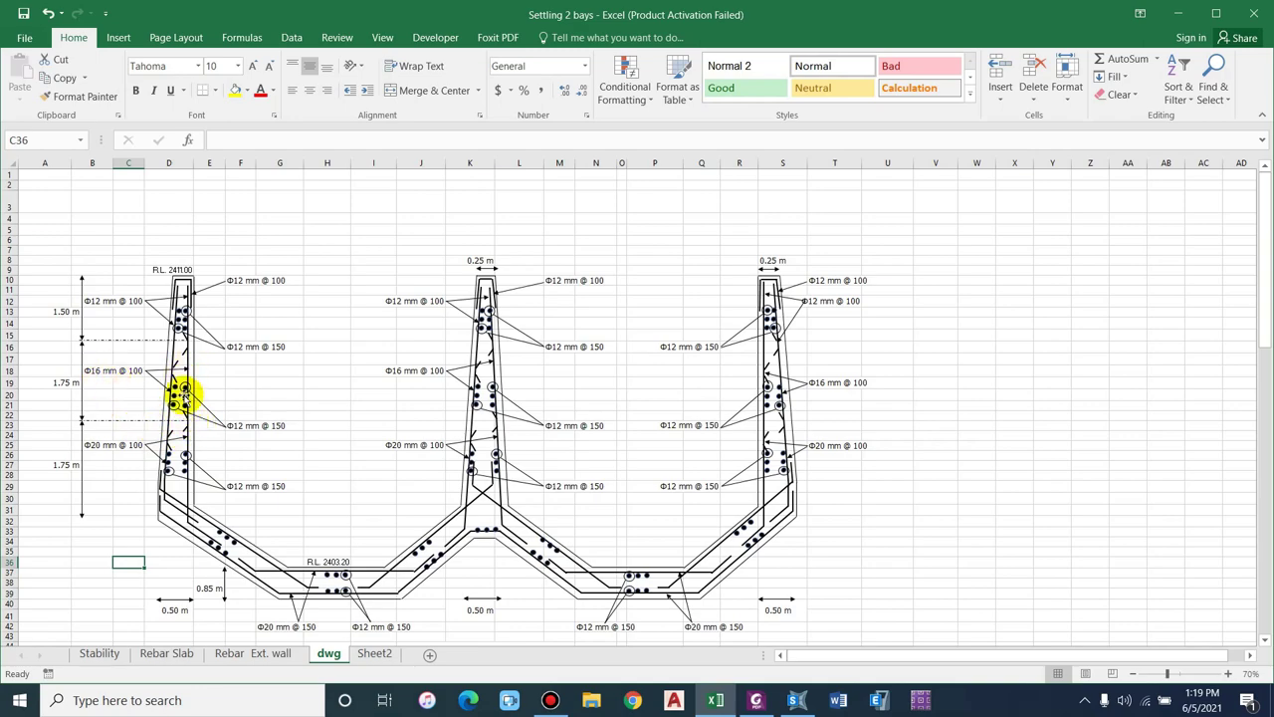
pyautogui.keyDown('ctrl'); pyautogui.scroll(3, 164, 428); pyautogui.keyUp('ctrl')
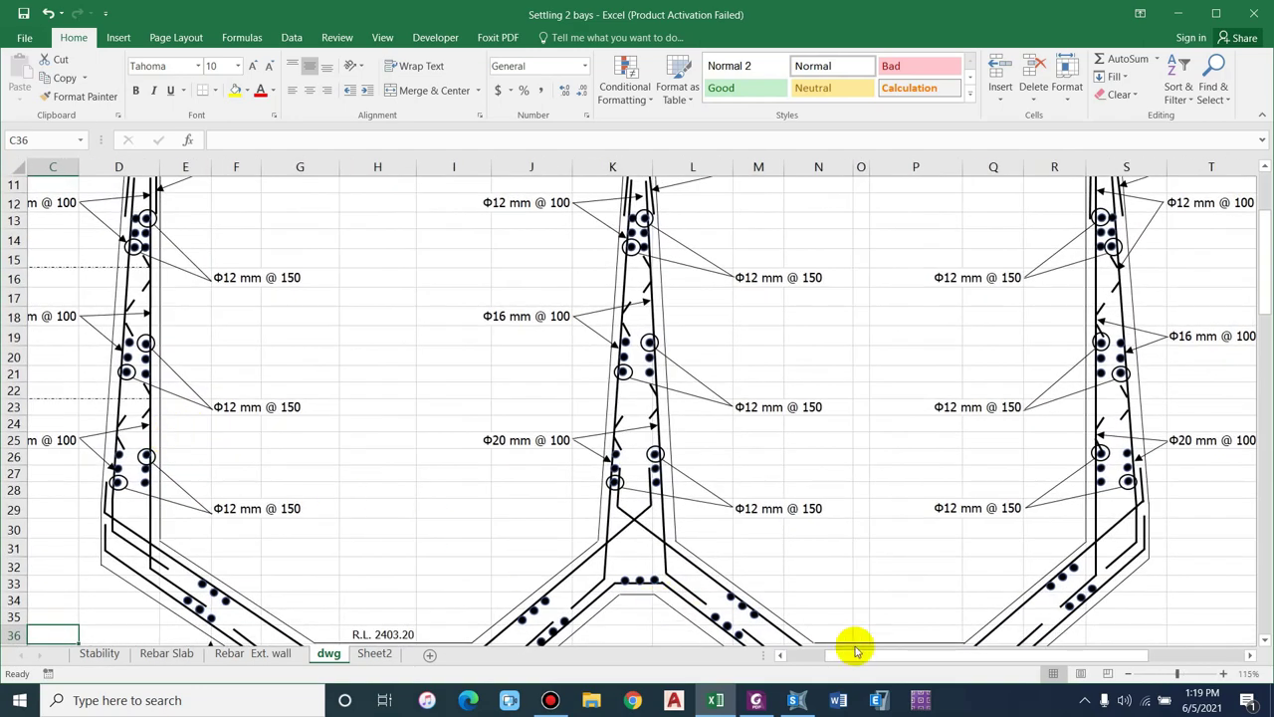
pyautogui.moveTo(853, 654); pyautogui.dragTo(760, 657)
pyautogui.scroll(2, 561, 549)
pyautogui.scroll(-1, 339, 523)
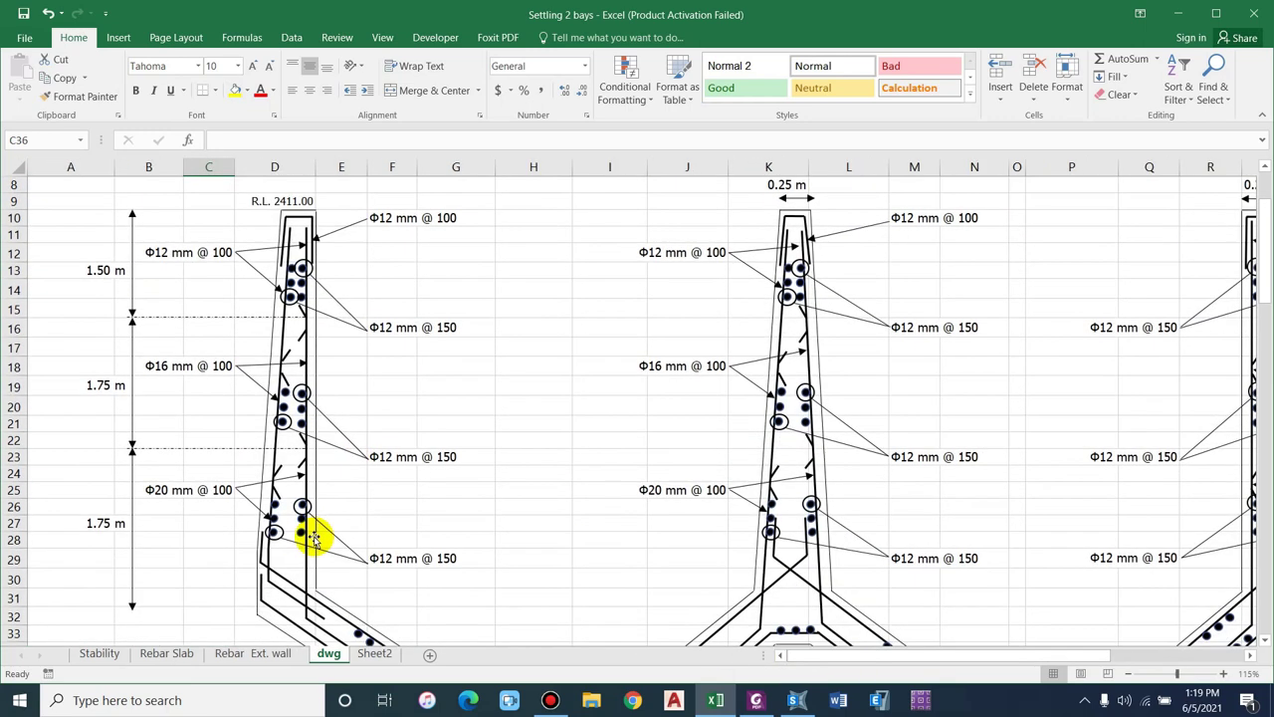